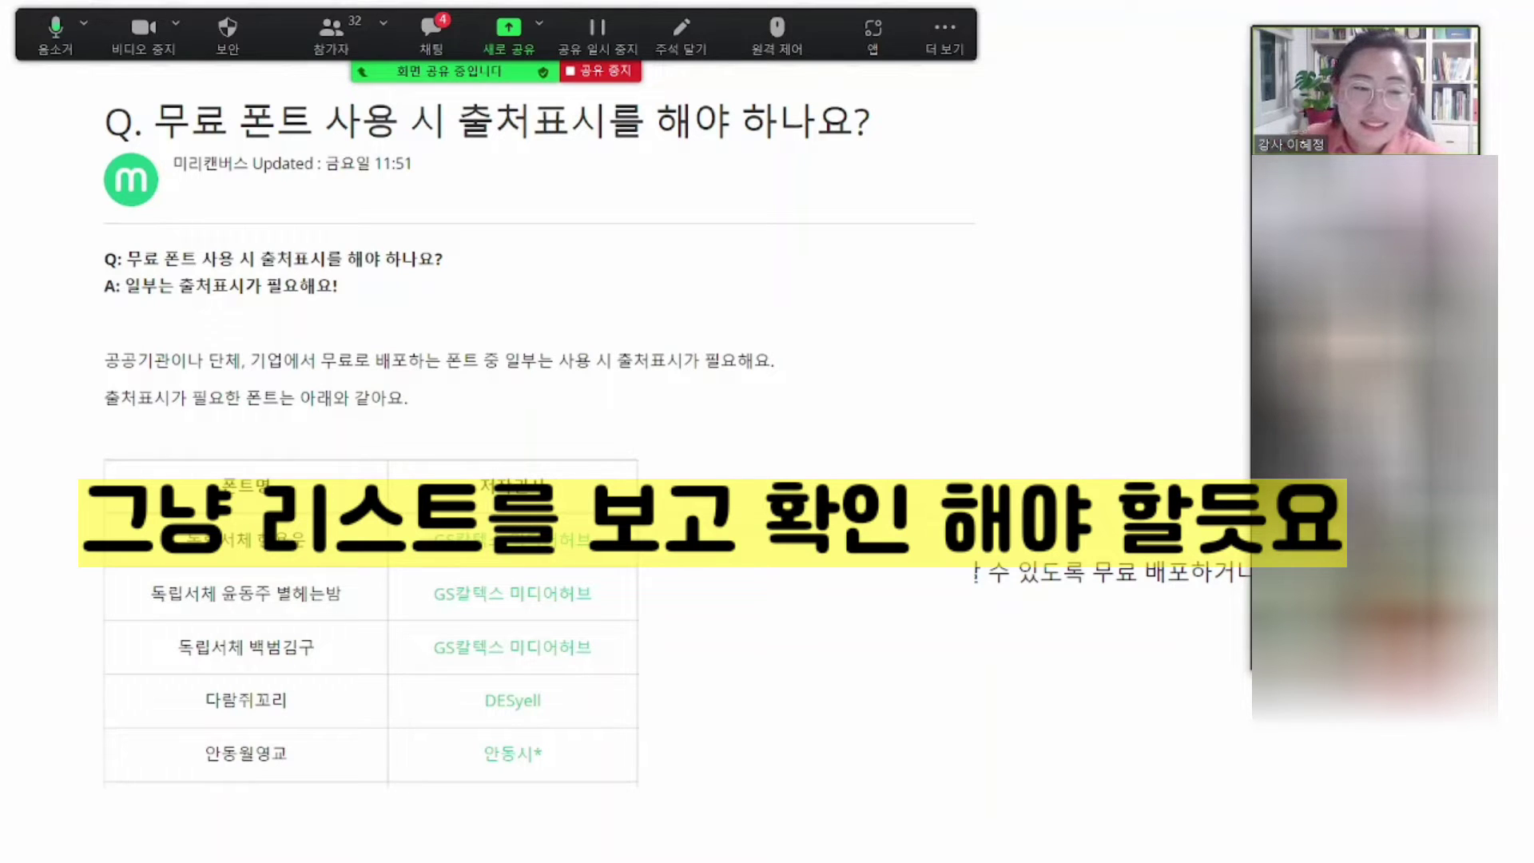
- Advance the slideshow through the source-credit and school-assignment copyright slides to the one on using MiriCanvas photos
left_click(740, 772)
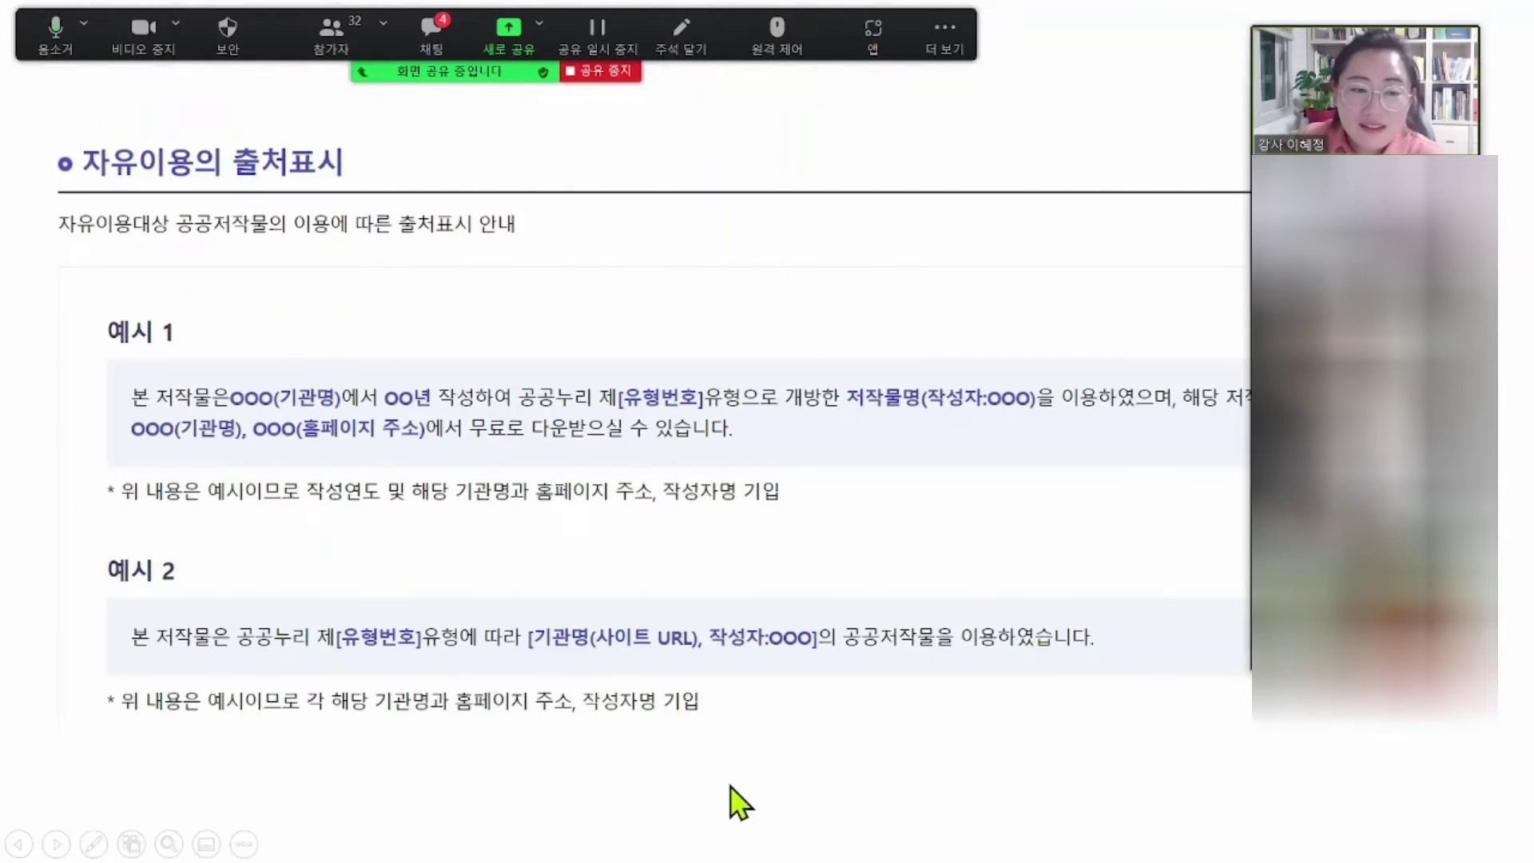
left_click(773, 796)
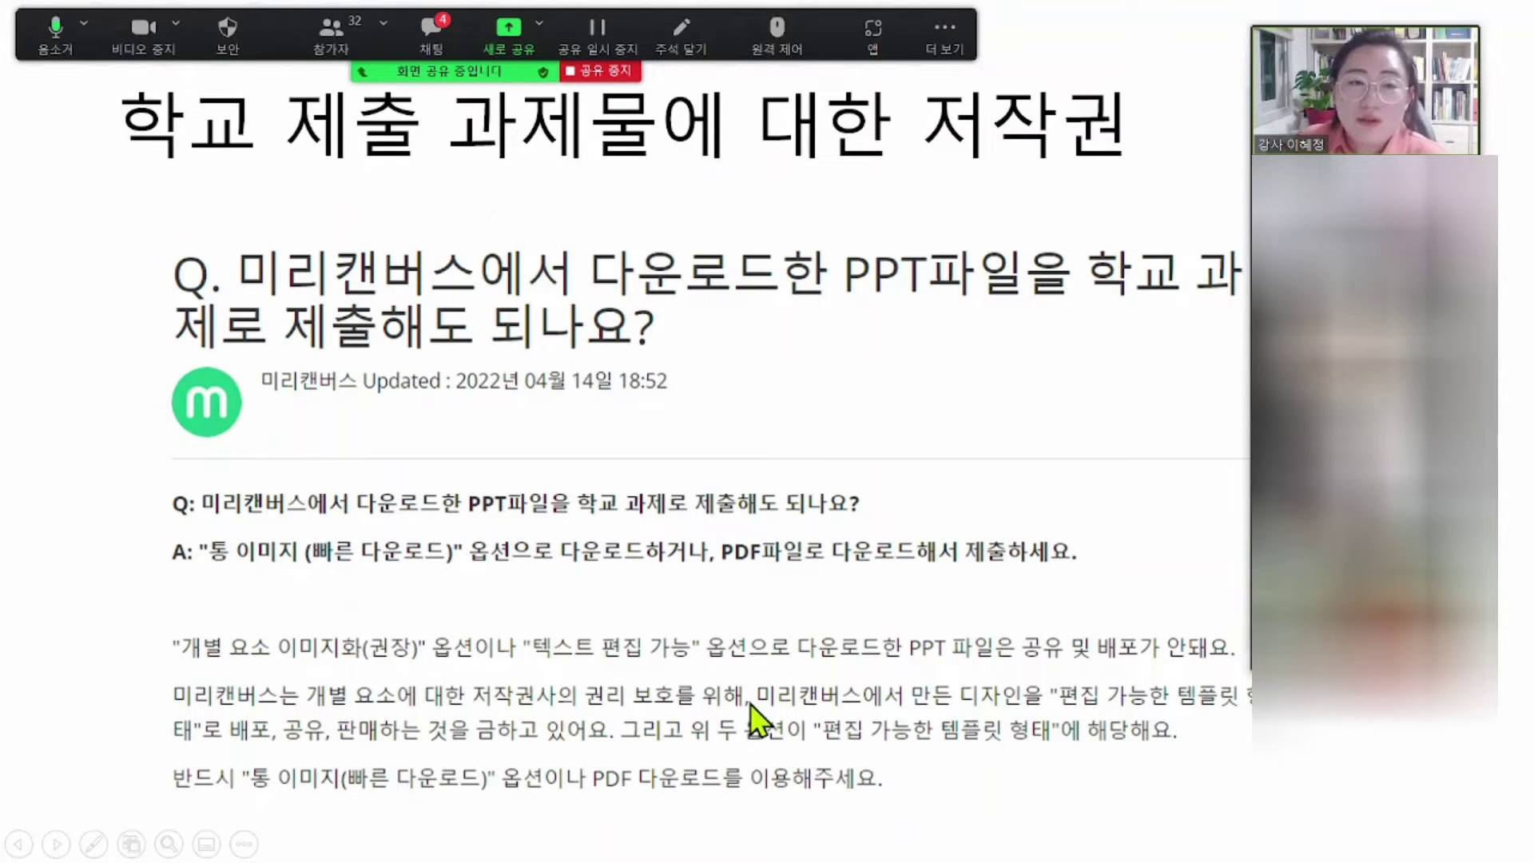
mouse_move(1350, 12)
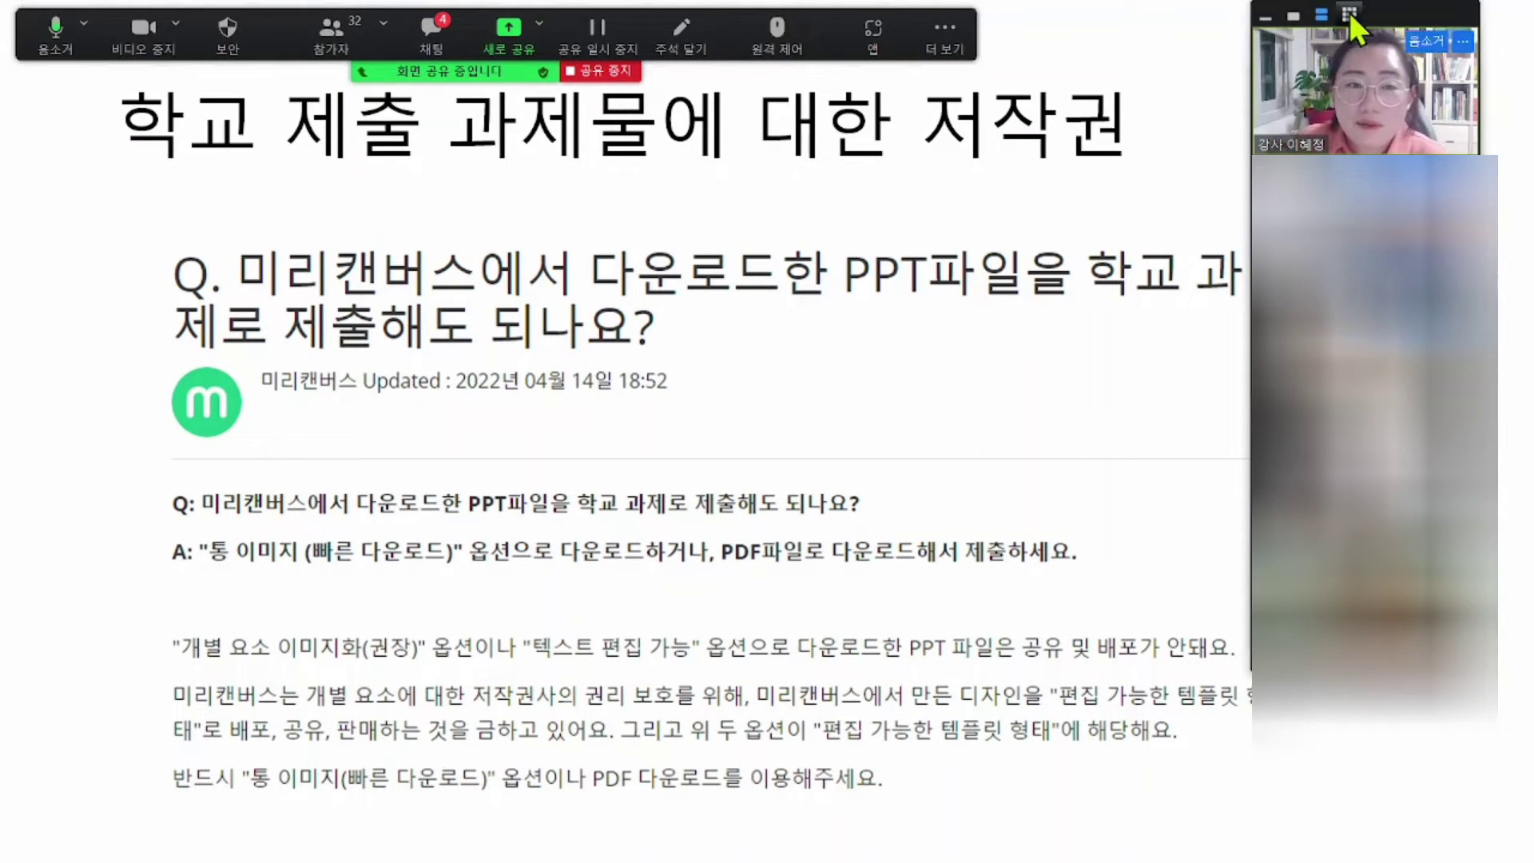
left_click(1293, 18)
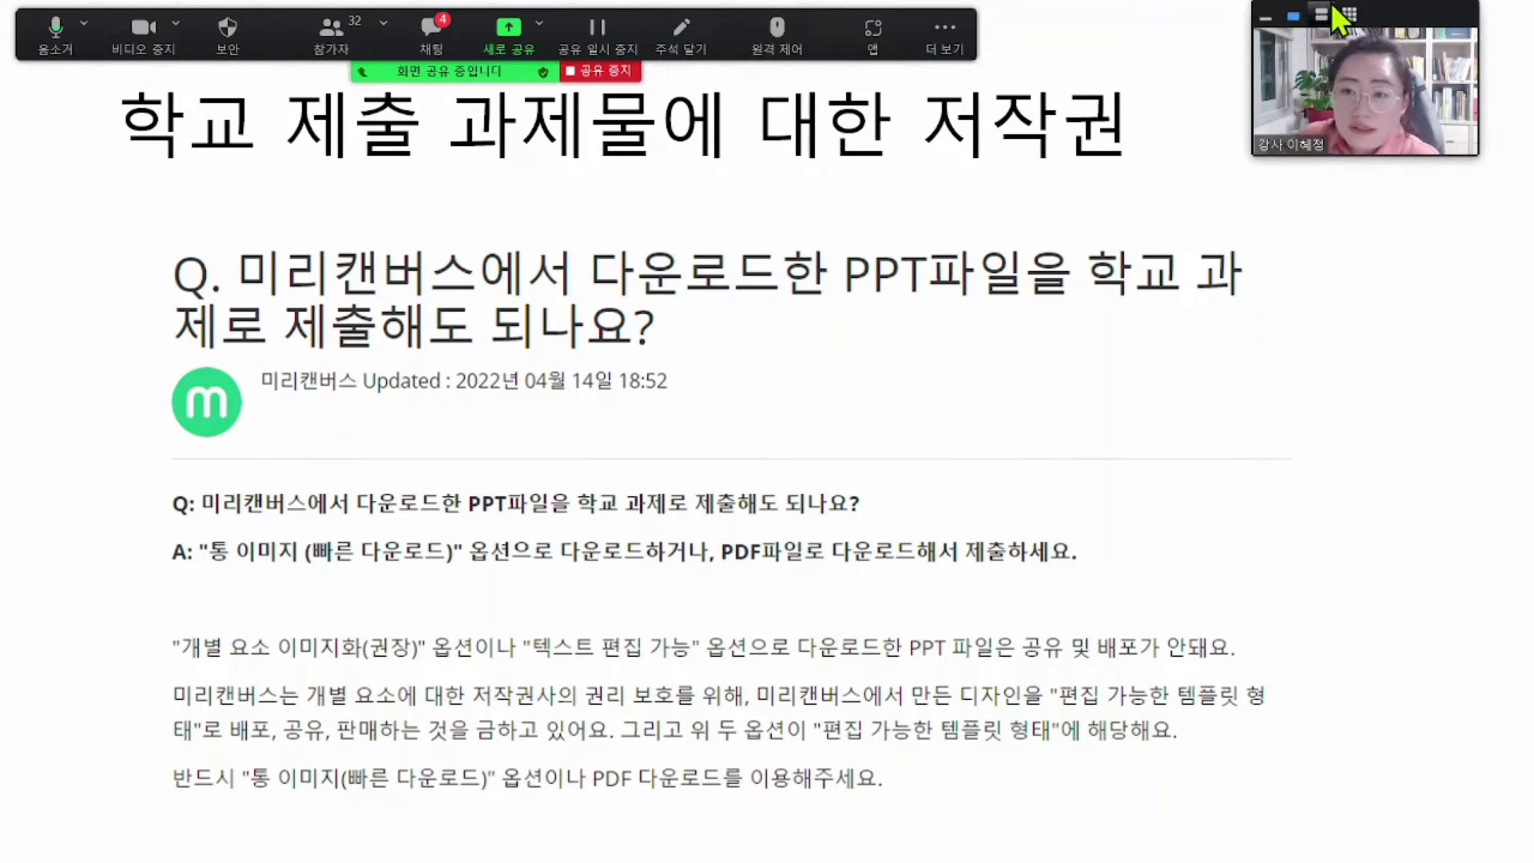
mouse_move(1322, 30)
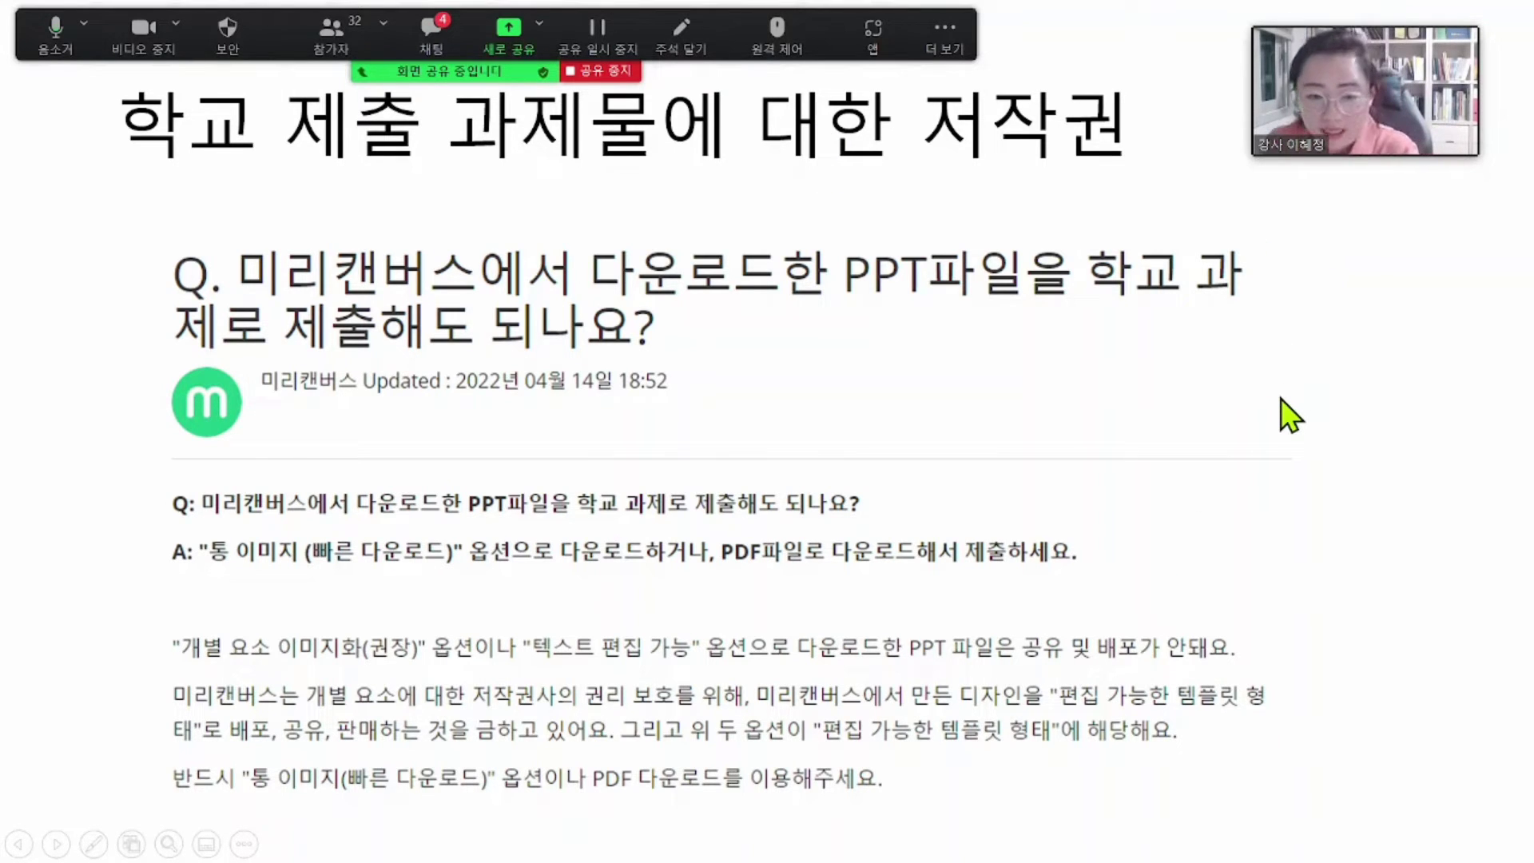
left_click(1218, 446)
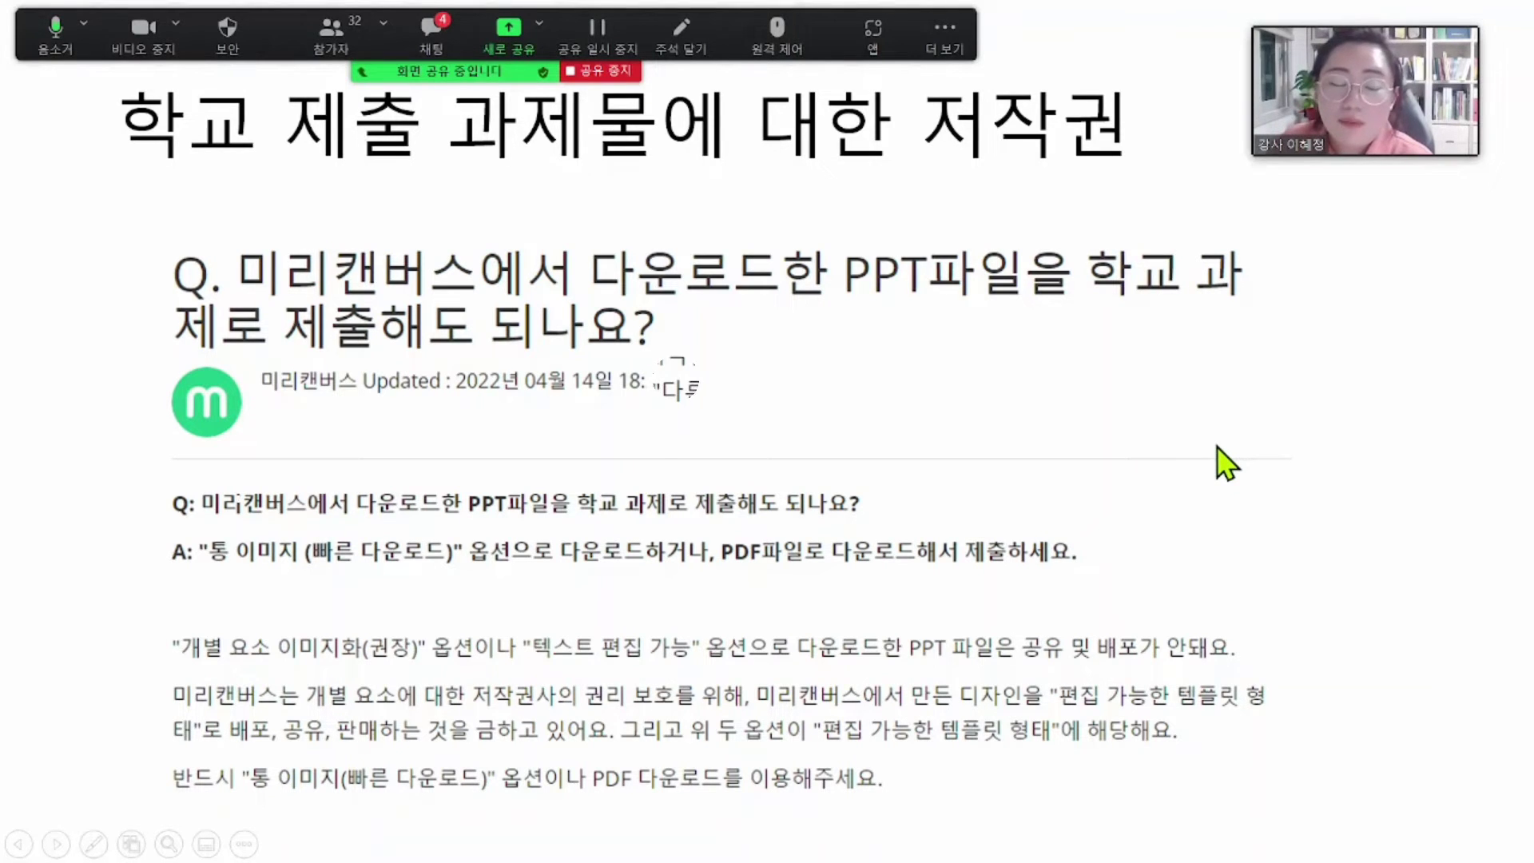
key("Right")
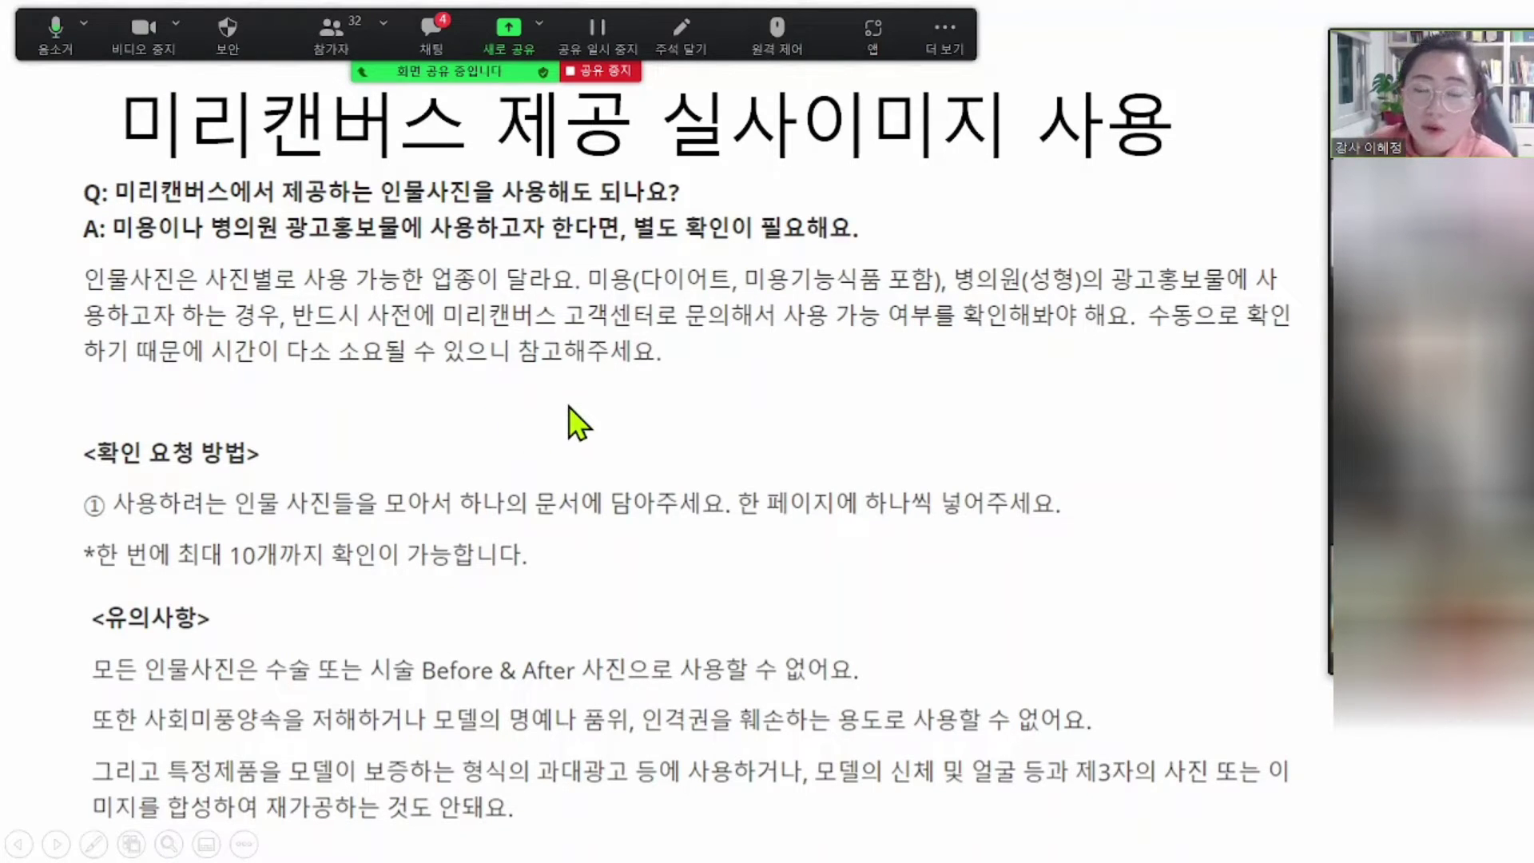
- Switch from the slideshow to the browser and share the Chrome window showing the MiriCanvas home page in the Zoom meeting
key("alt+Tab")
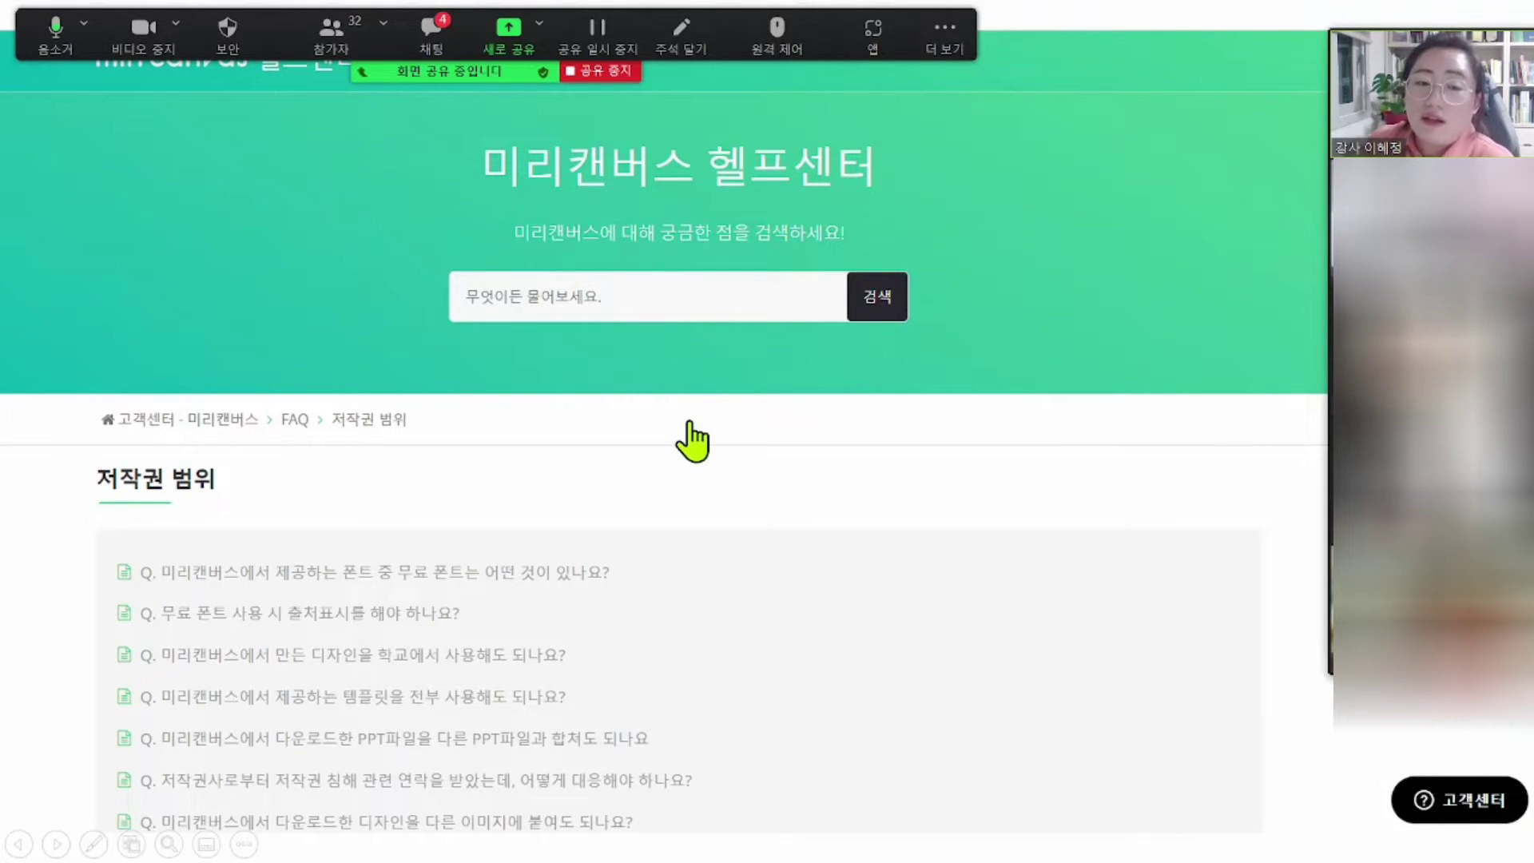
key("F11")
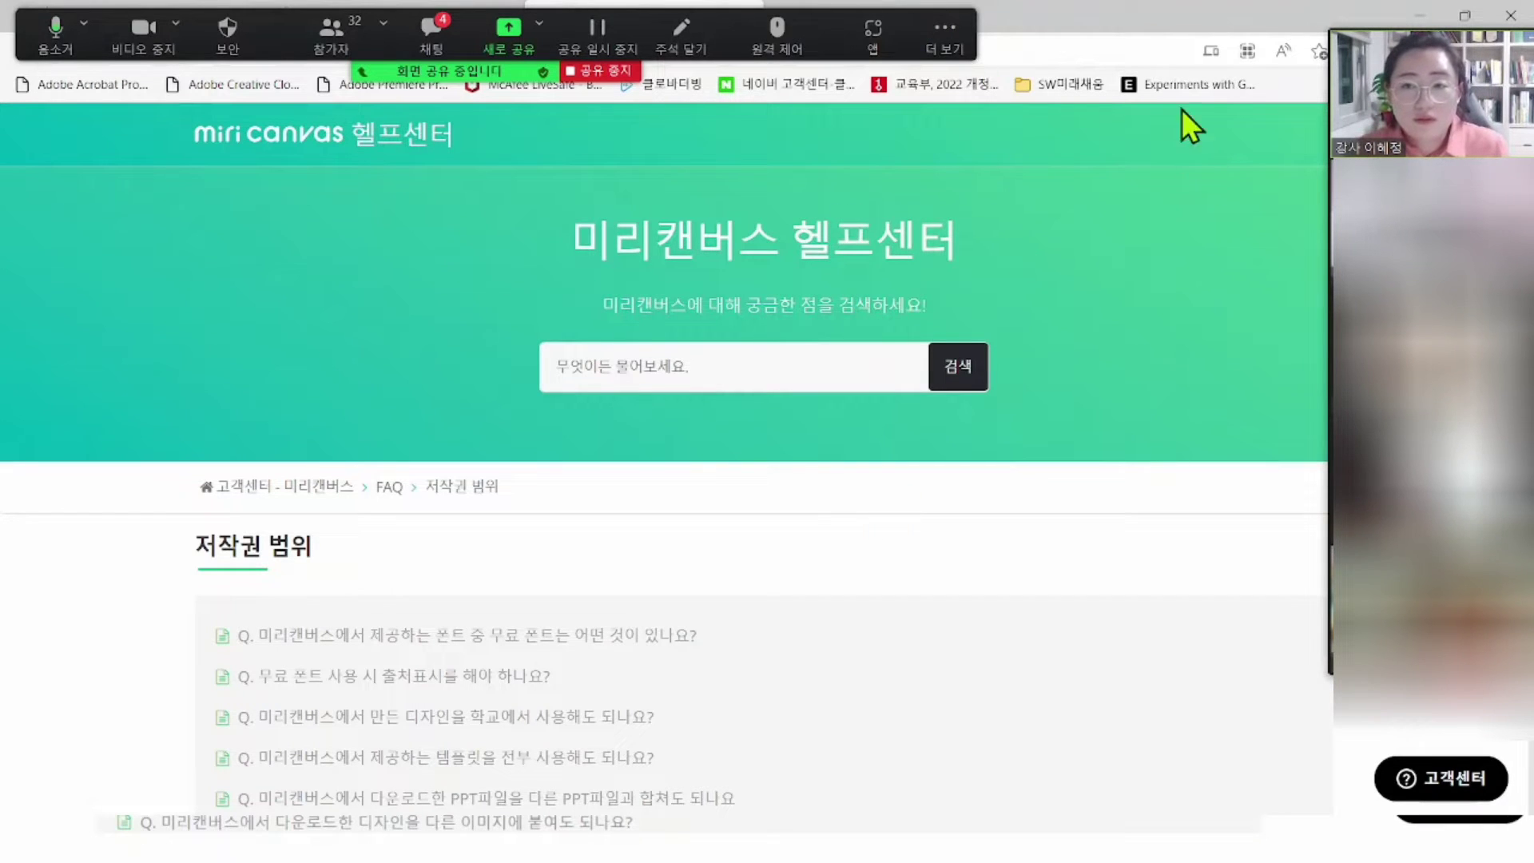
left_click(518, 35)
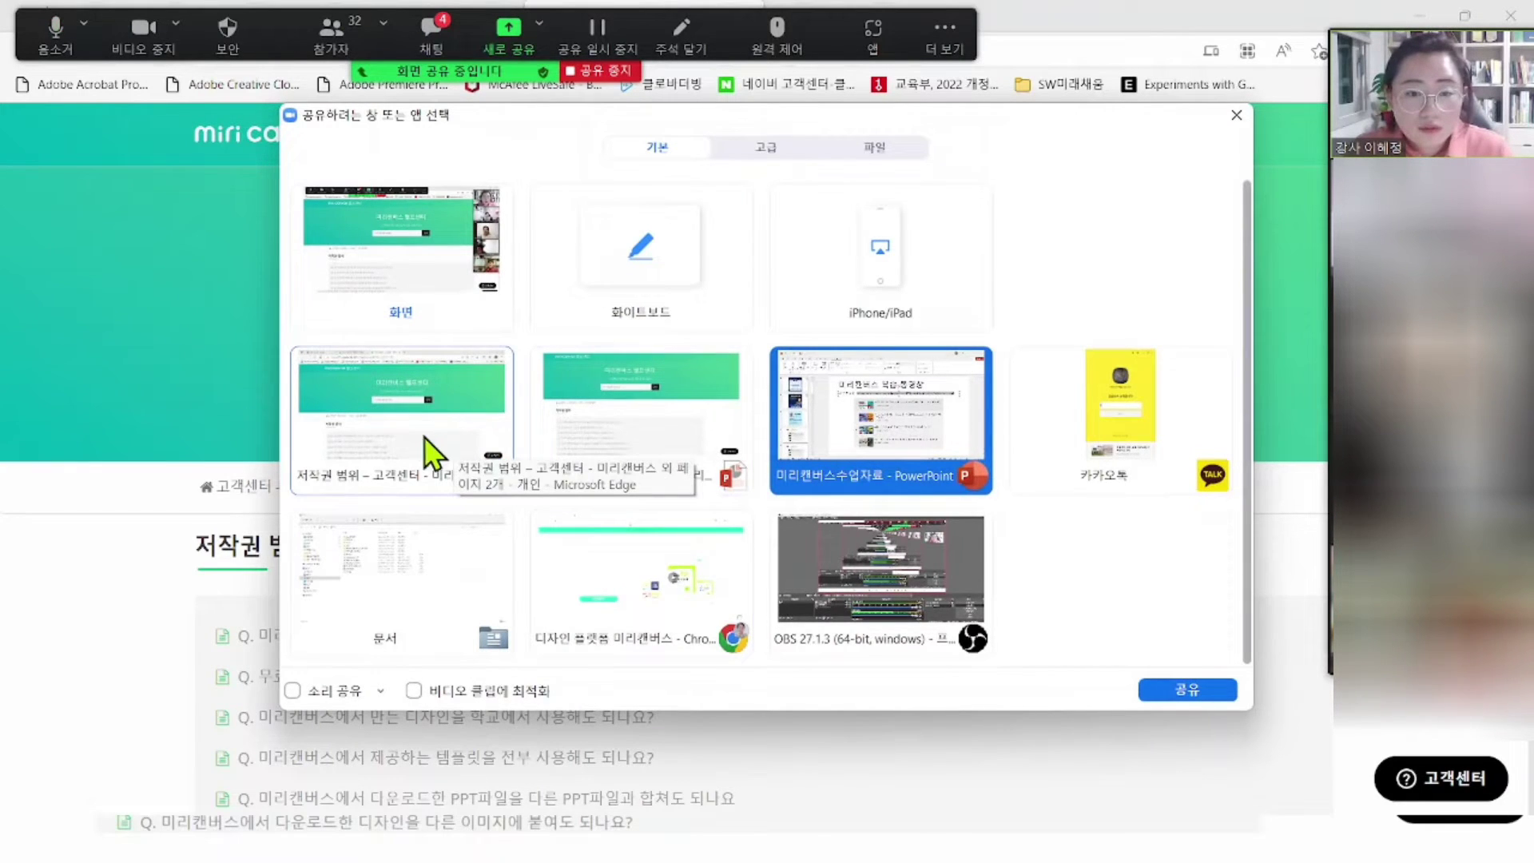
left_click(616, 603)
left_click(1155, 691)
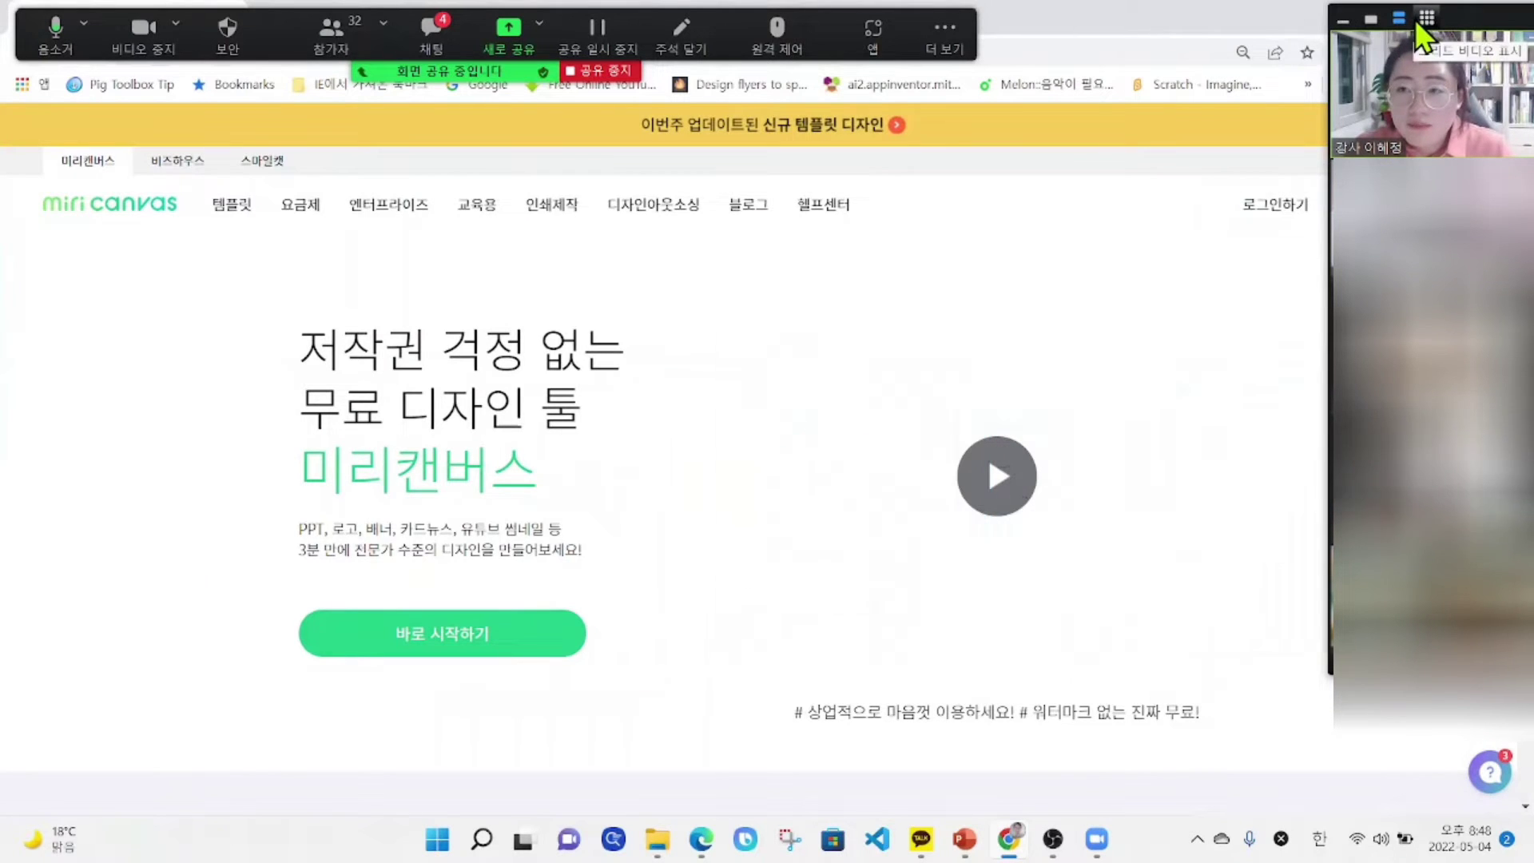
- Reduce the Zoom participant videos to the speaker alone and move the video window clear of the MiriCanvas login link
left_click_drag(1454, 17, 1418, 75)
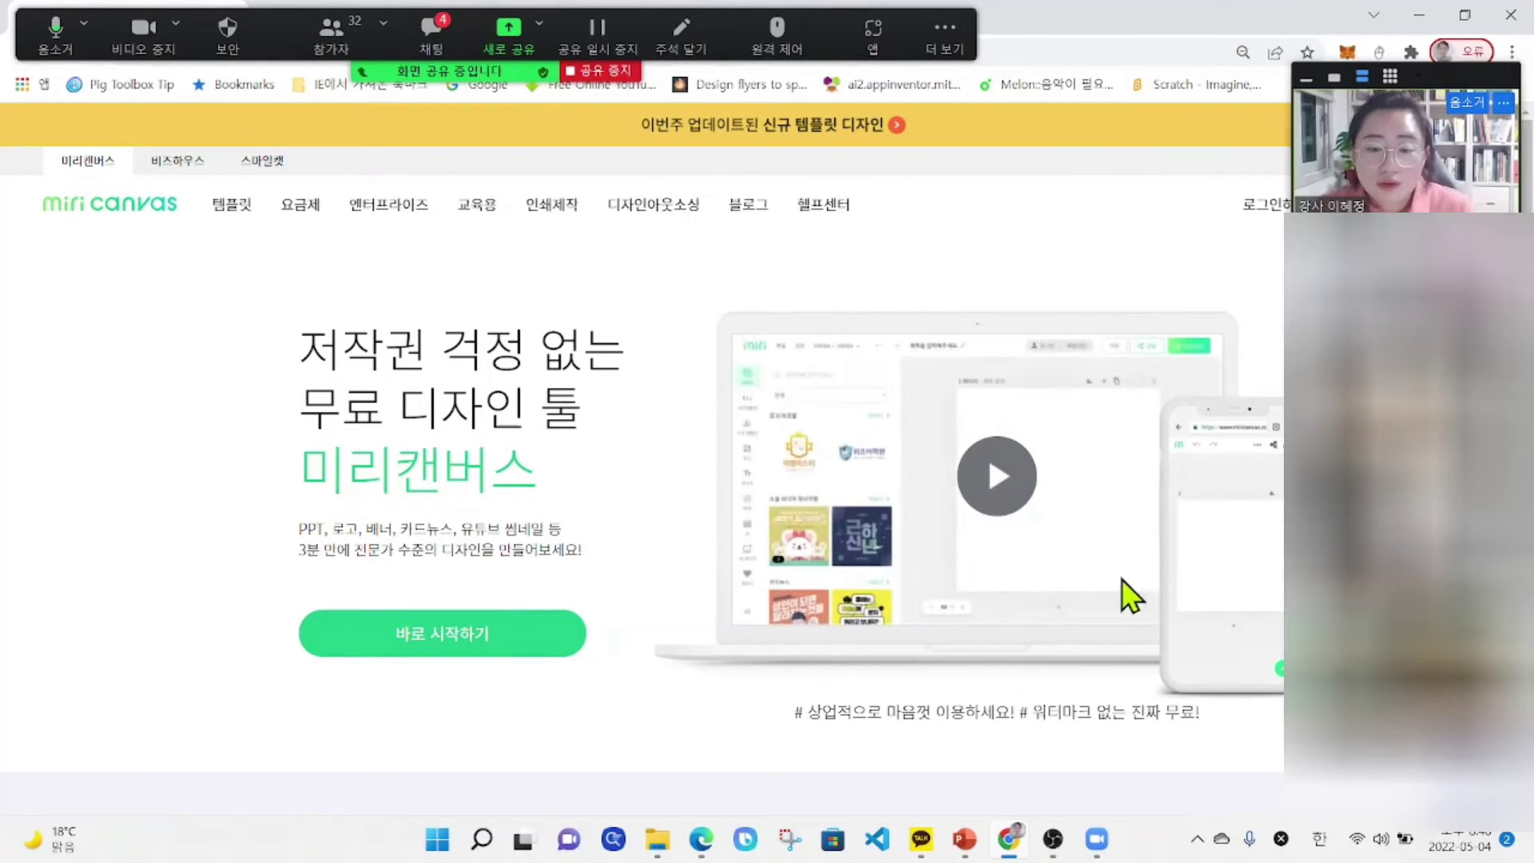
mouse_move(995, 856)
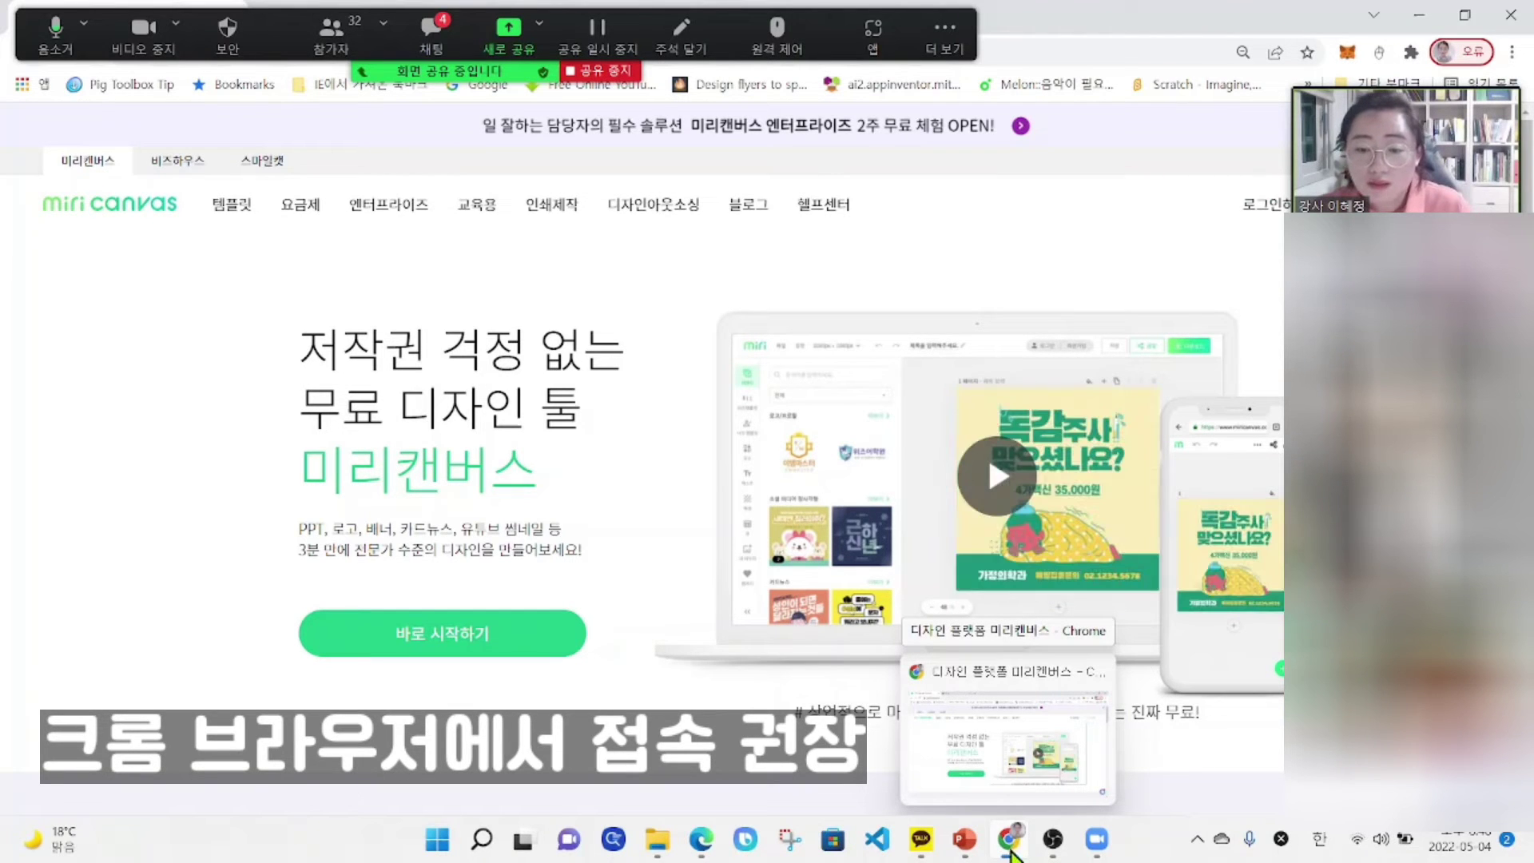
mouse_move(695, 855)
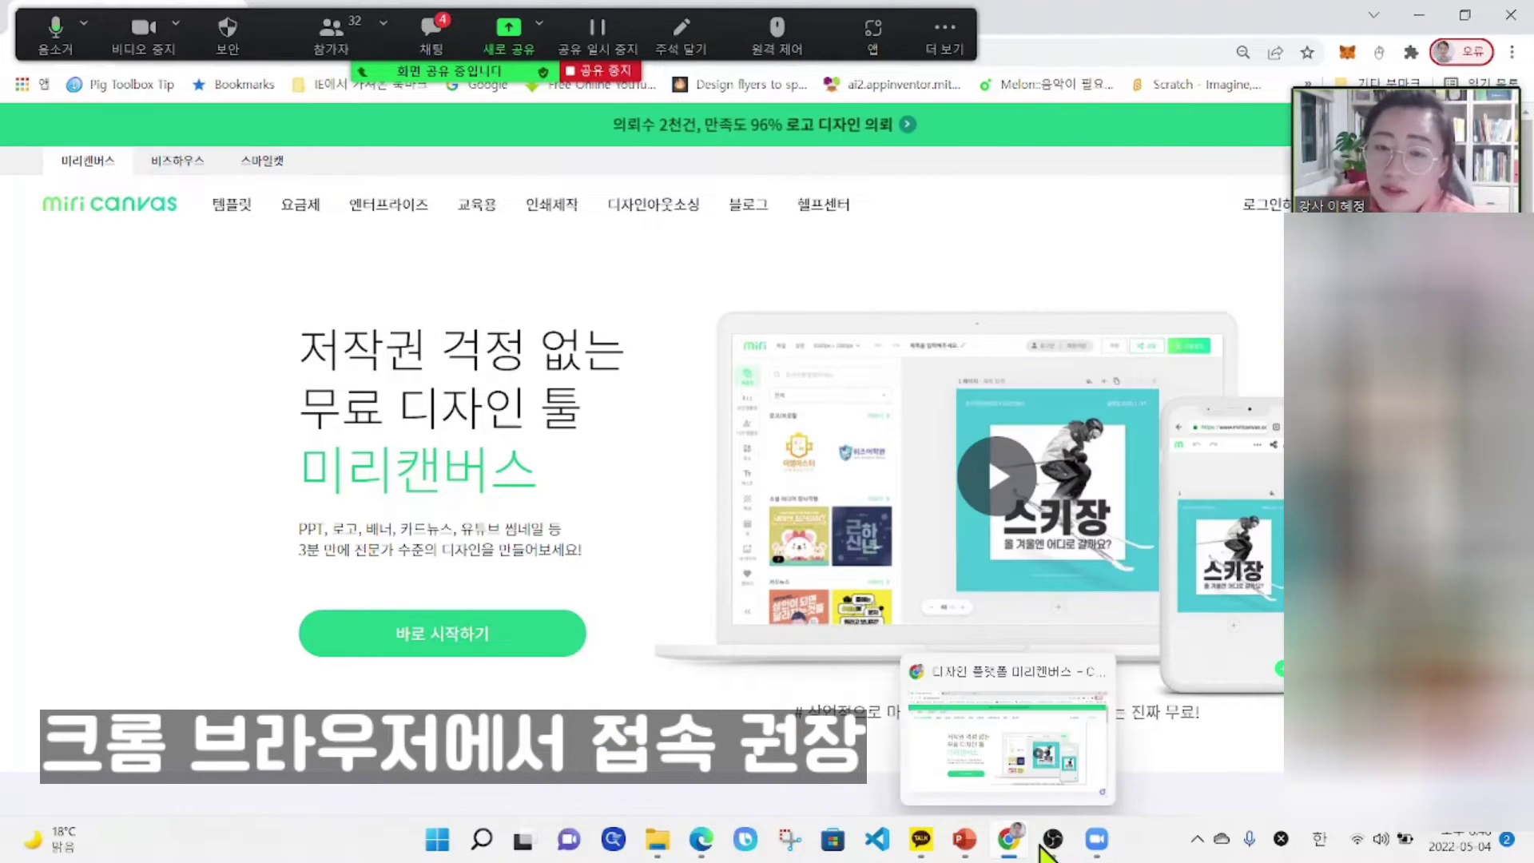
mouse_move(1368, 100)
left_click(1329, 75)
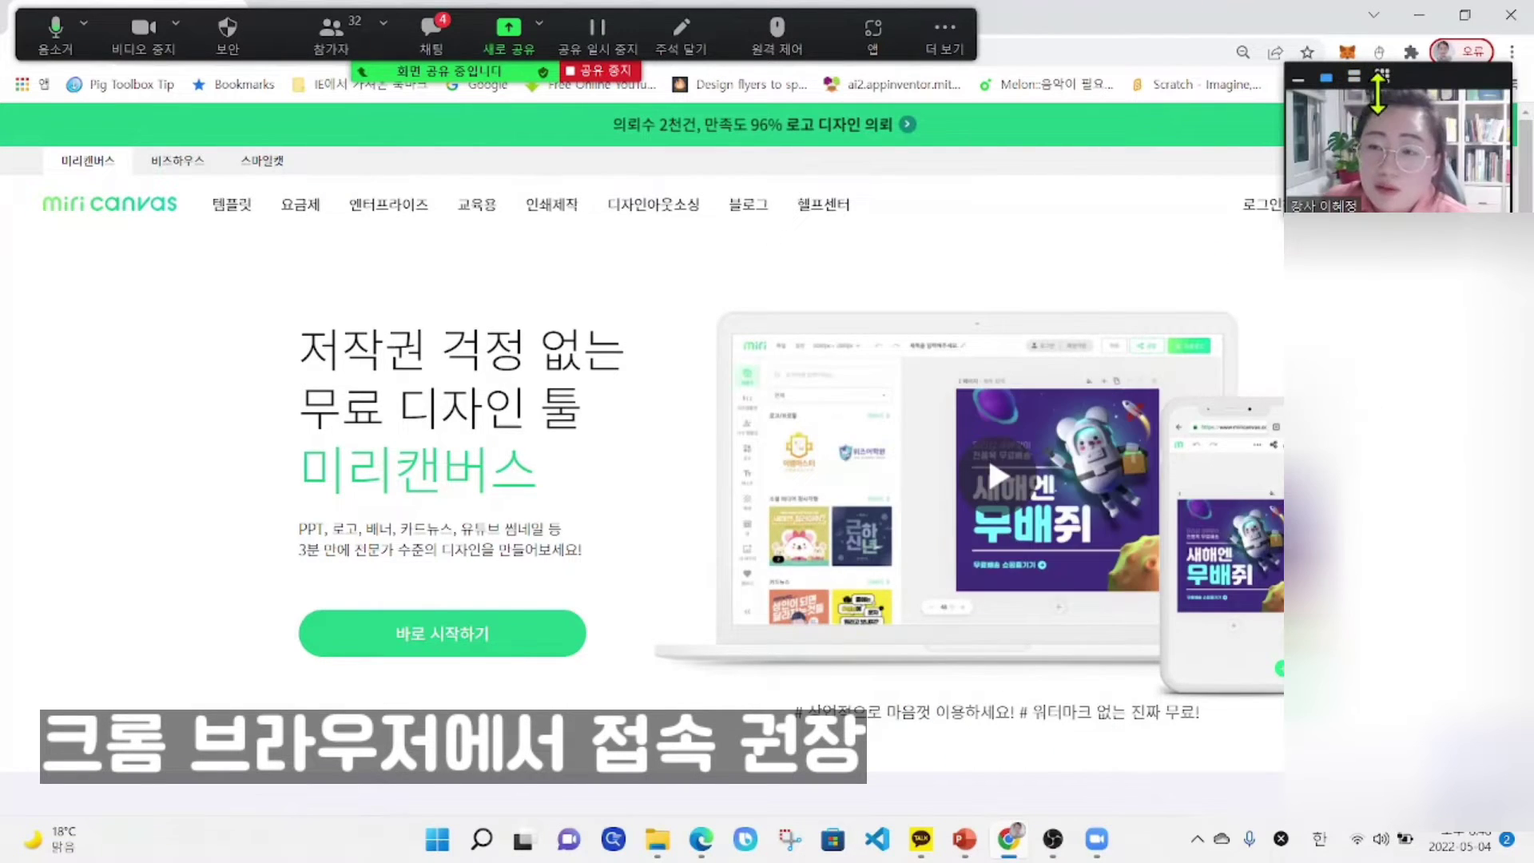
left_click(1354, 78)
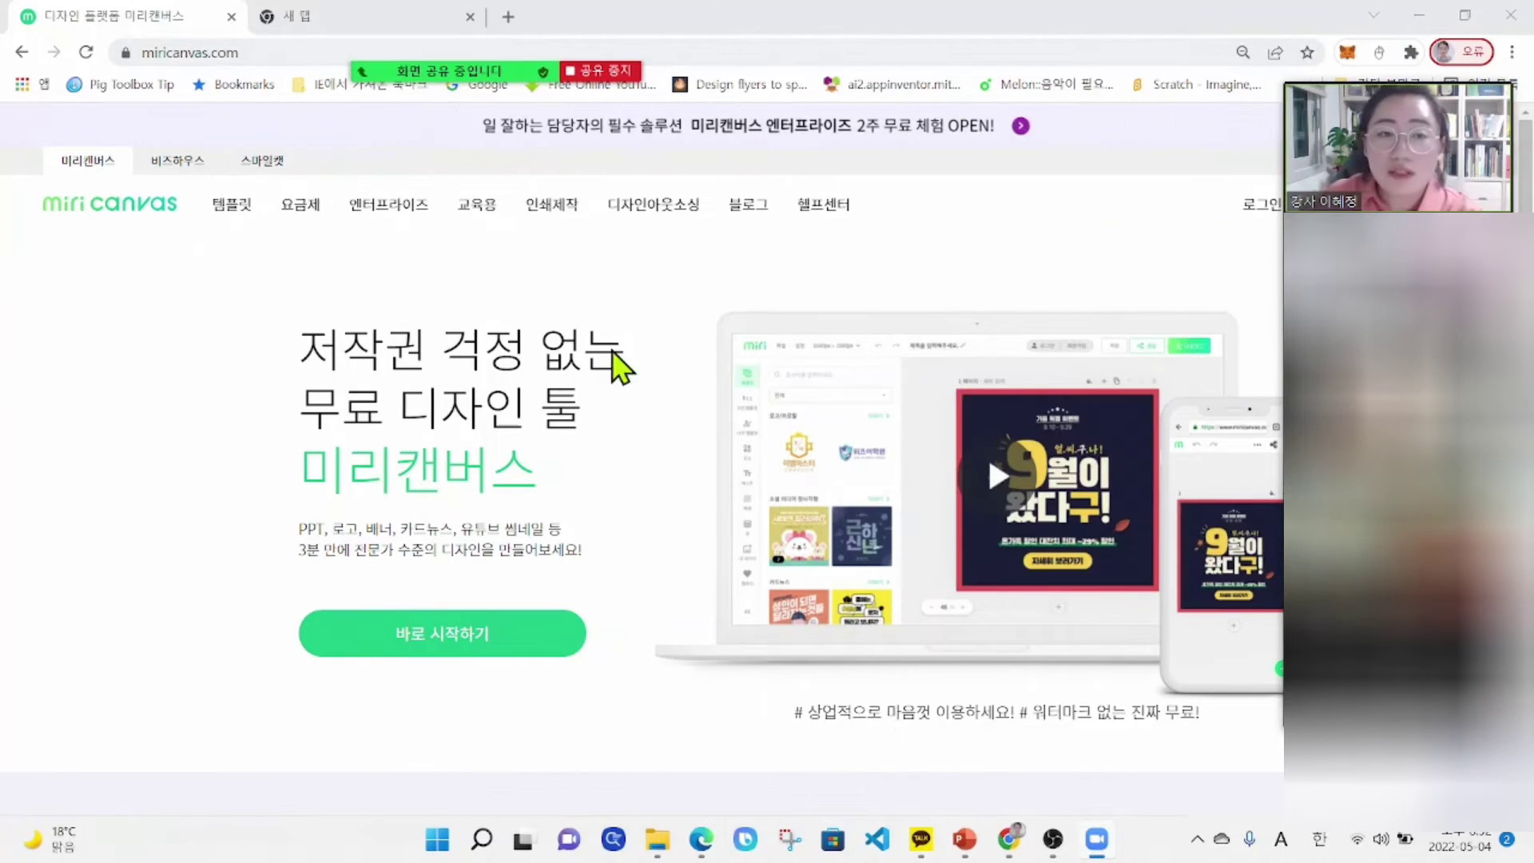
mouse_move(473, 46)
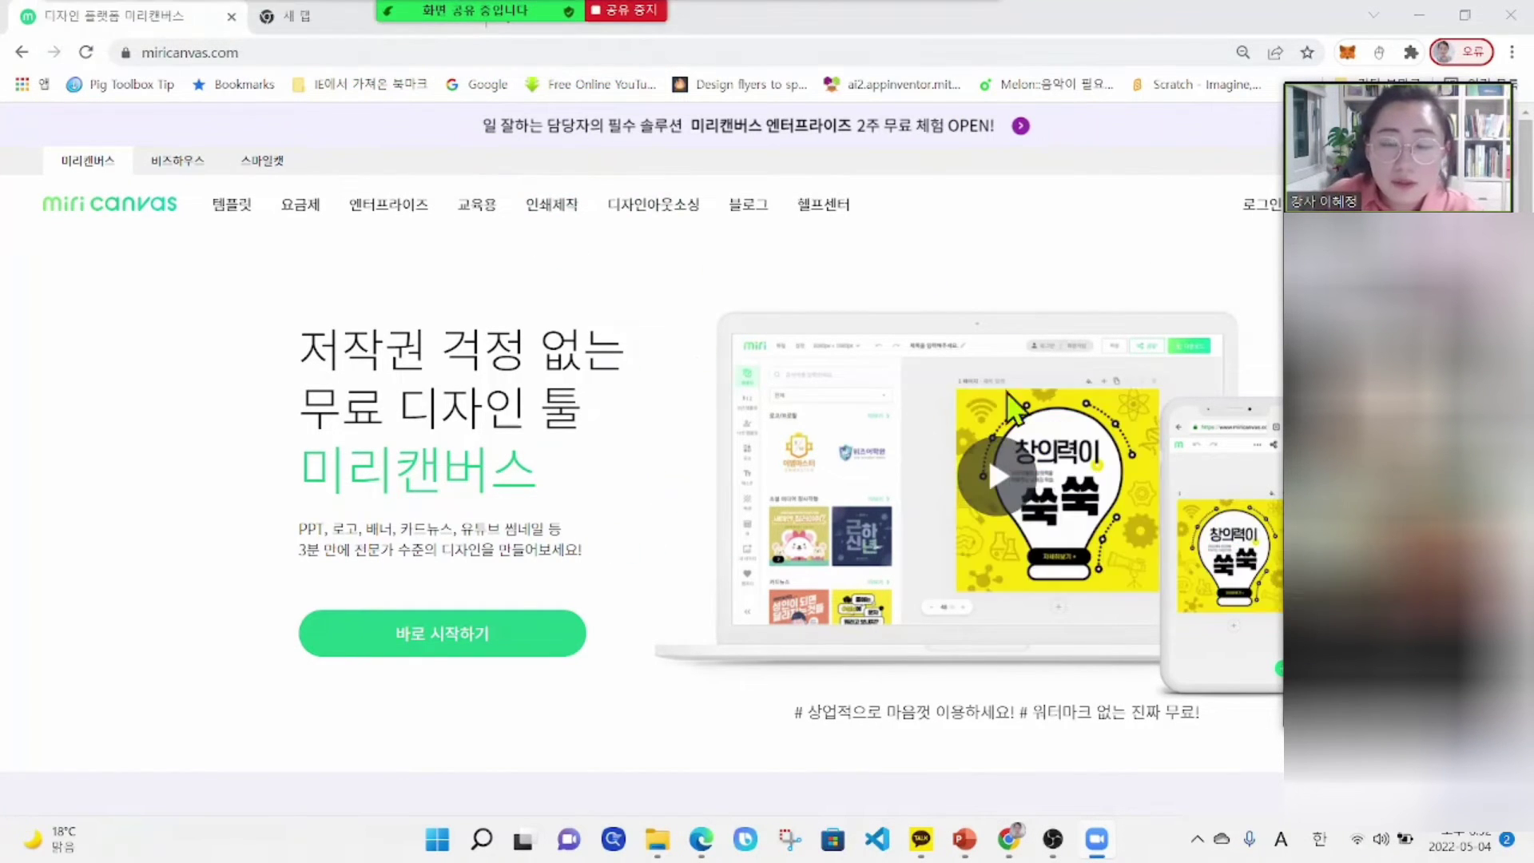
mouse_move(1317, 131)
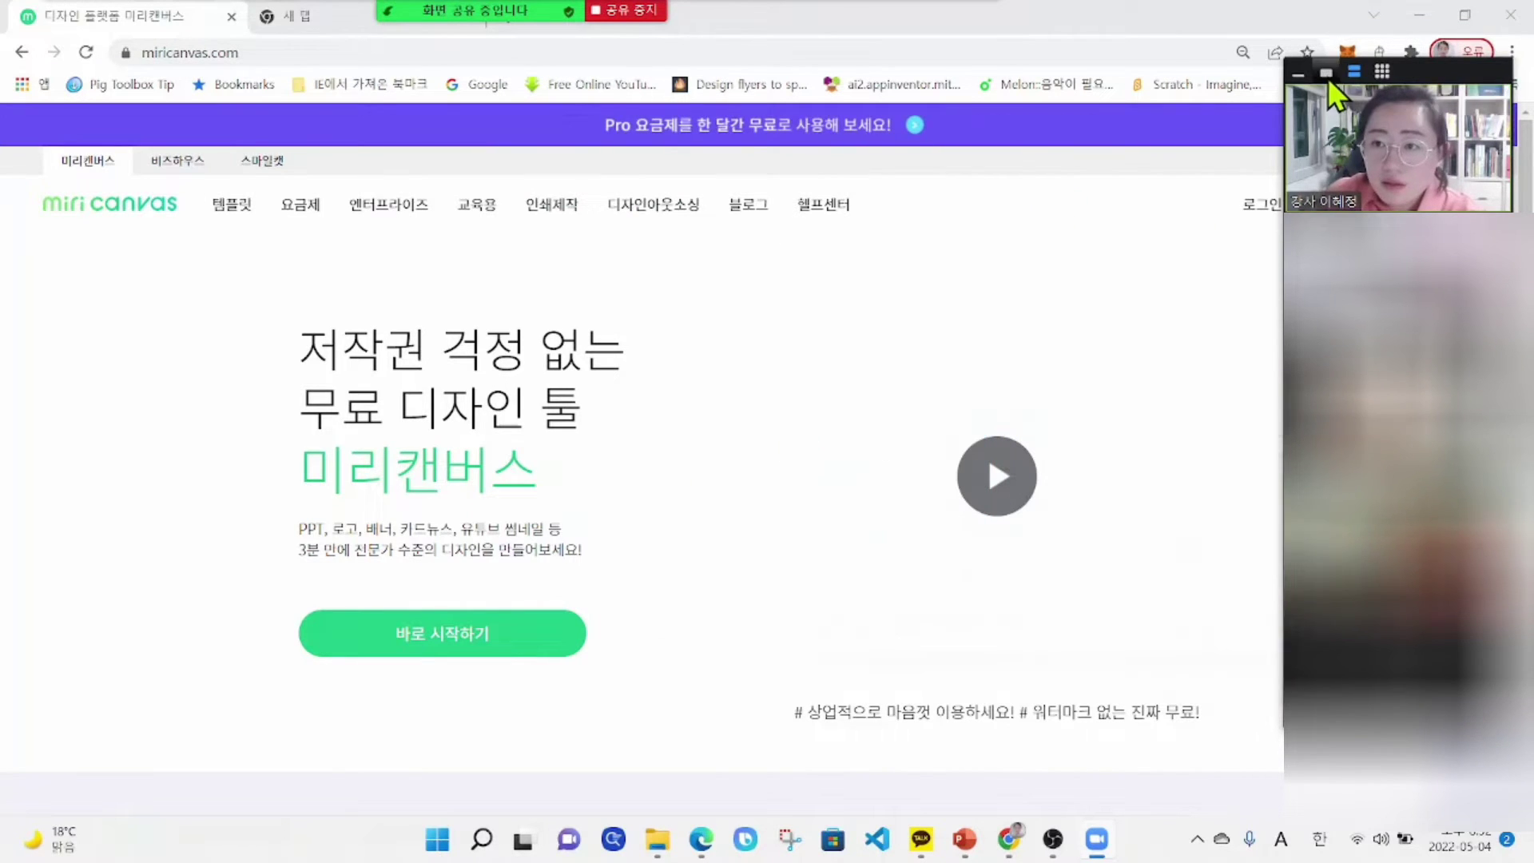
left_click_drag(1416, 75, 1158, 5)
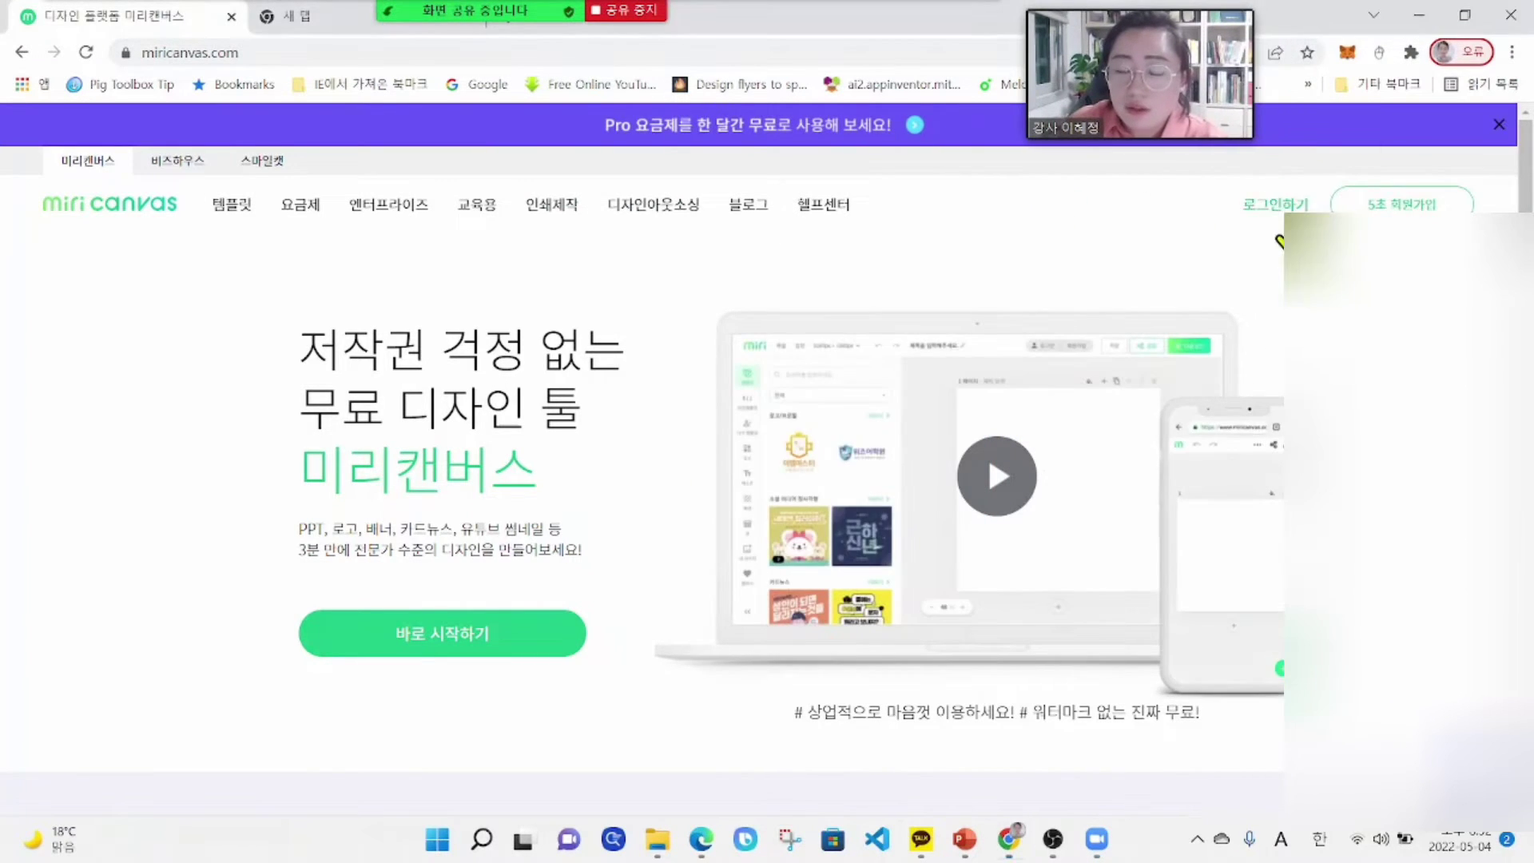
- Log in to the MiriCanvas account and choose to stay logged in on this device
left_click(1302, 206)
left_click(674, 559)
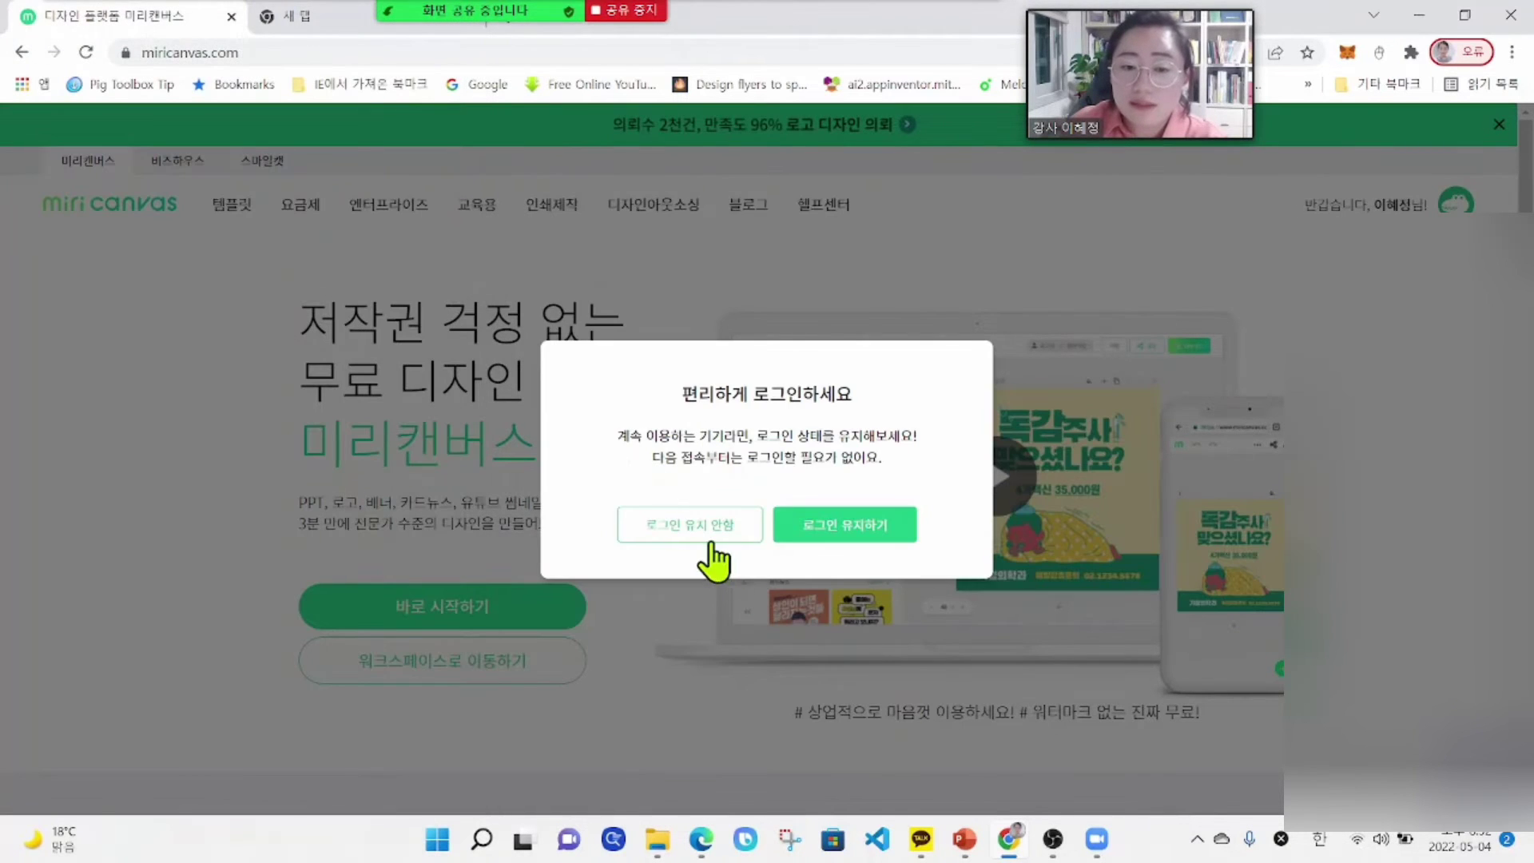
left_click(866, 536)
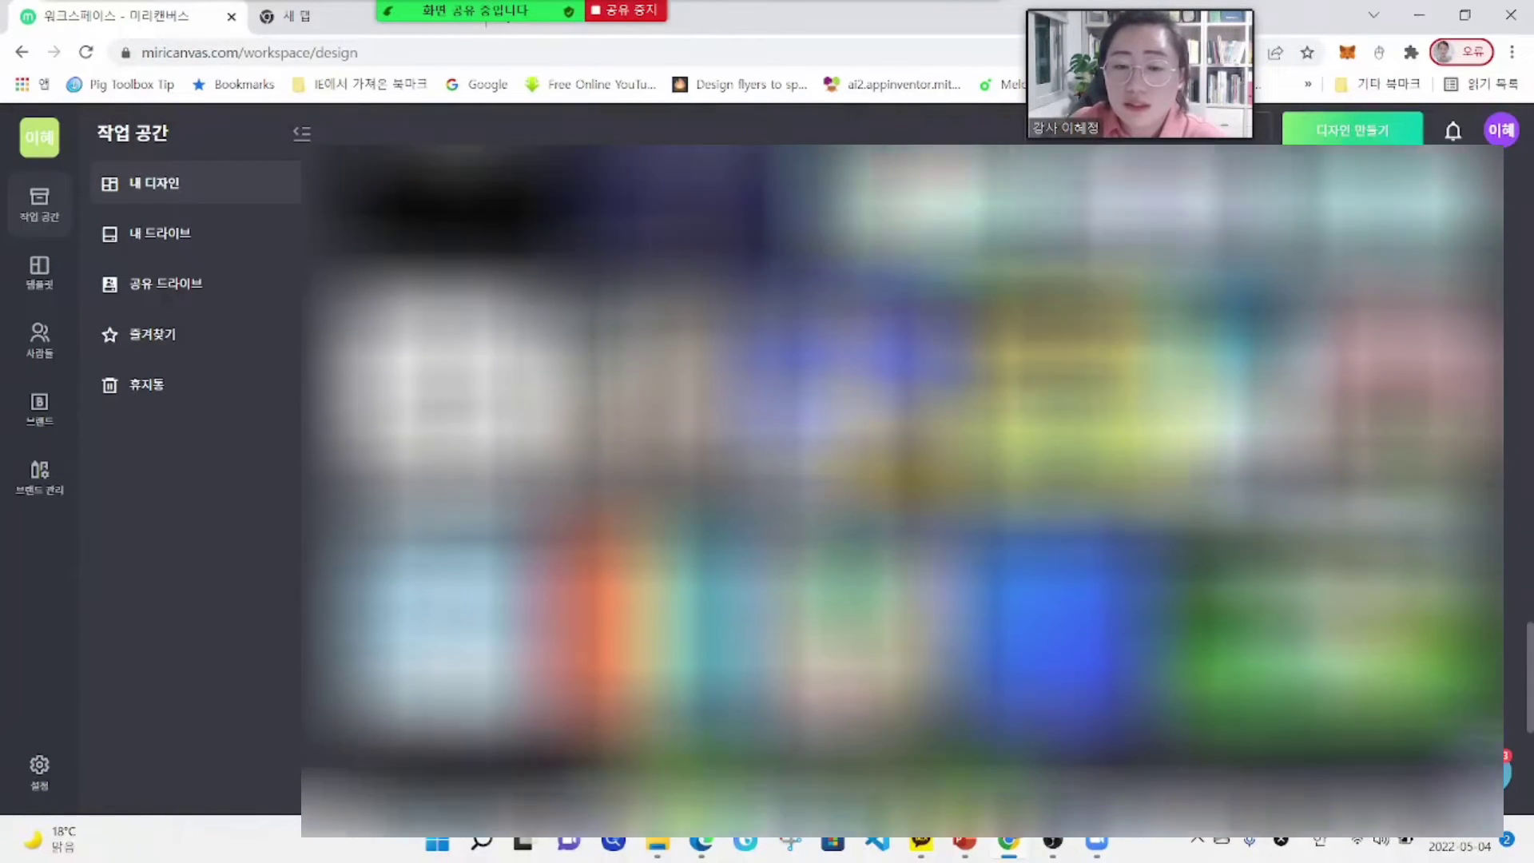
- Look through the saved designs under 내 디자인 in the workspace
scroll(903, 491, "up", 20)
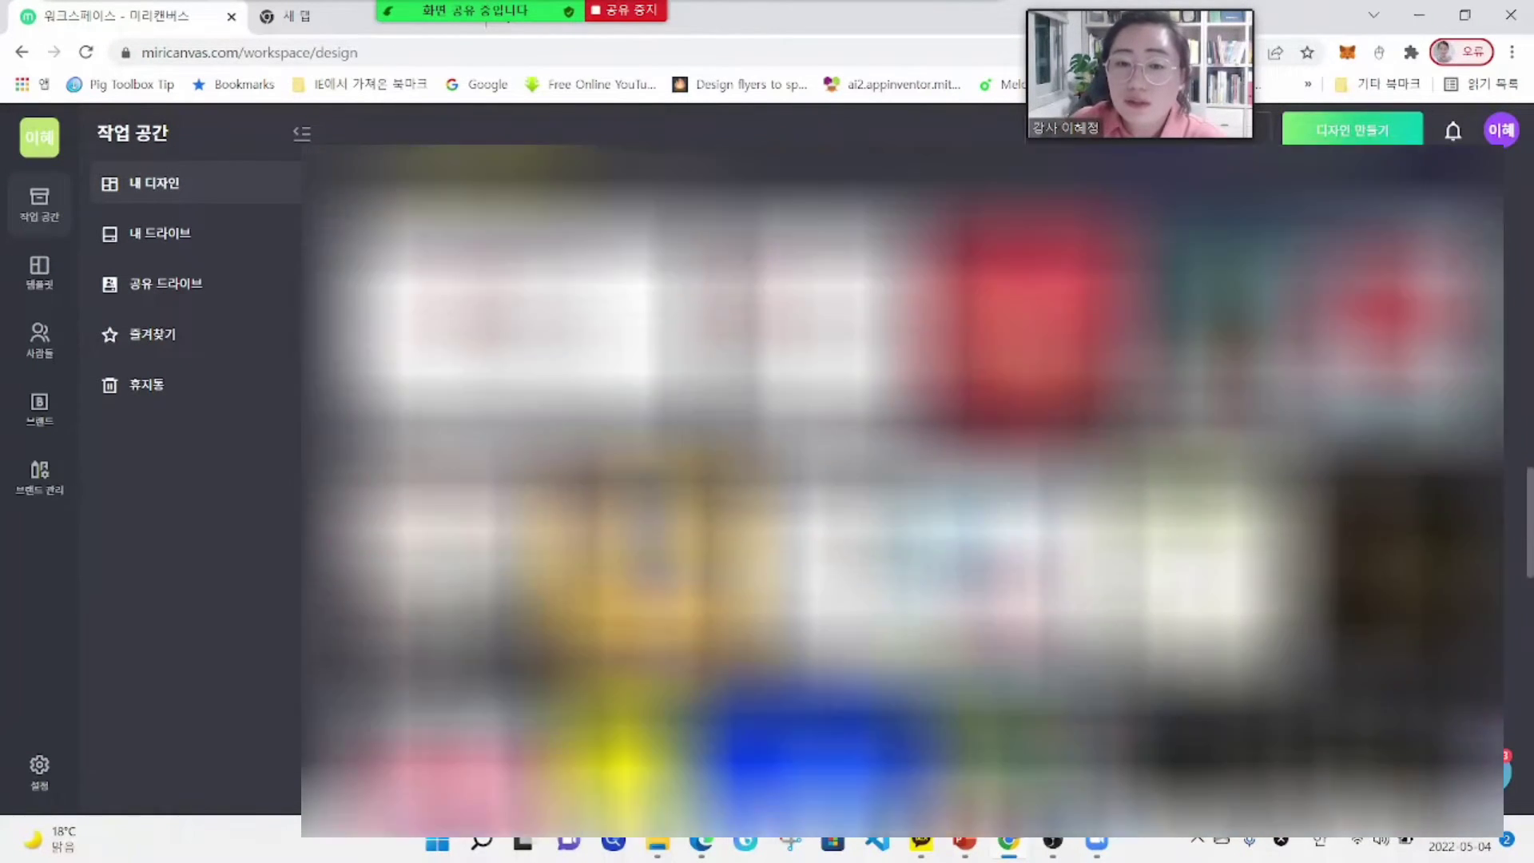
scroll(903, 491, "down", 5)
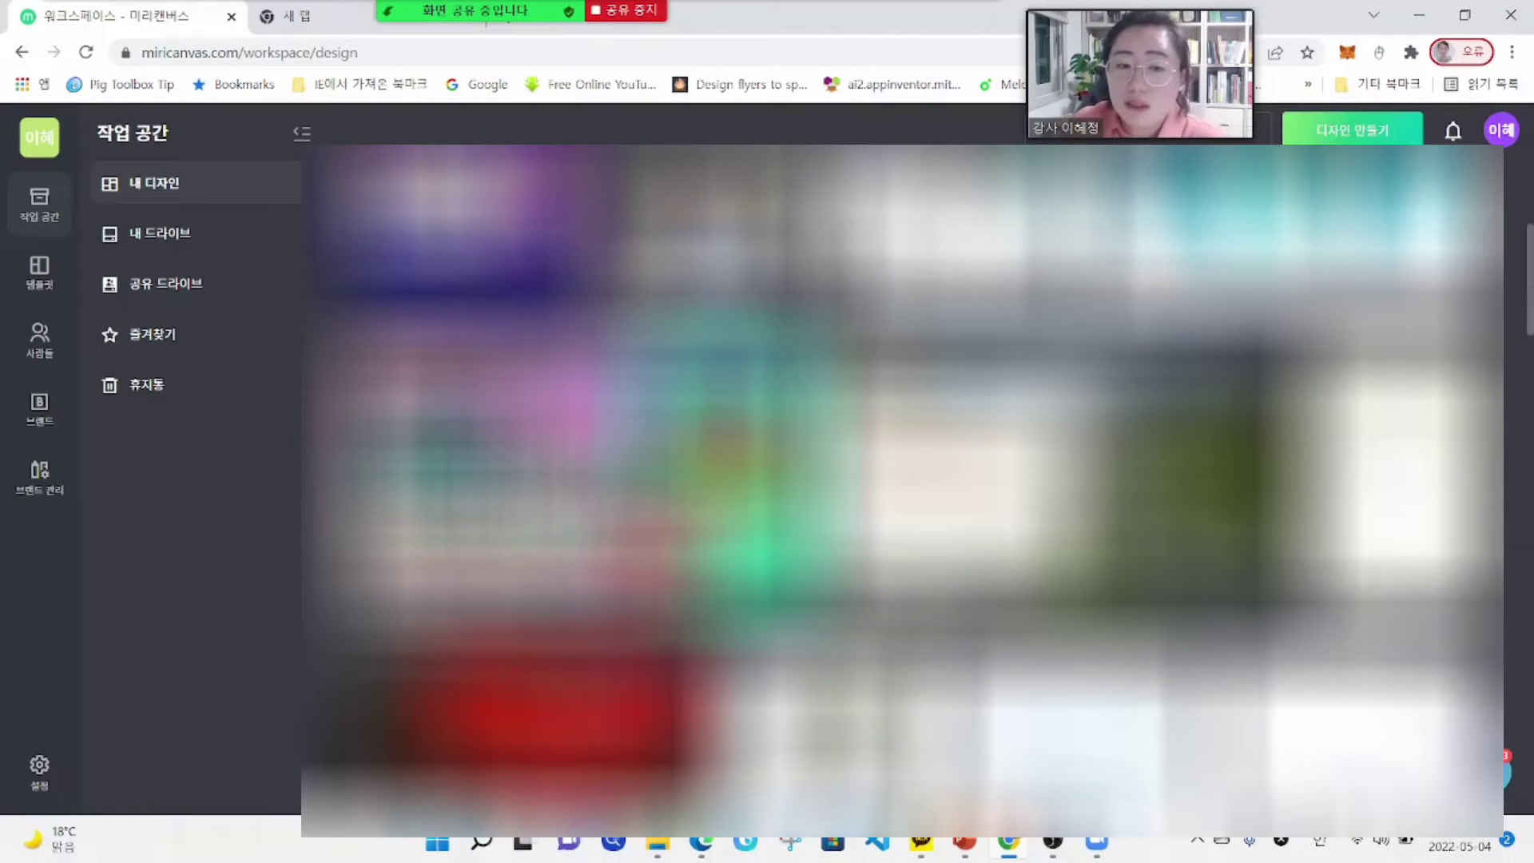
scroll(903, 492, "up", 2)
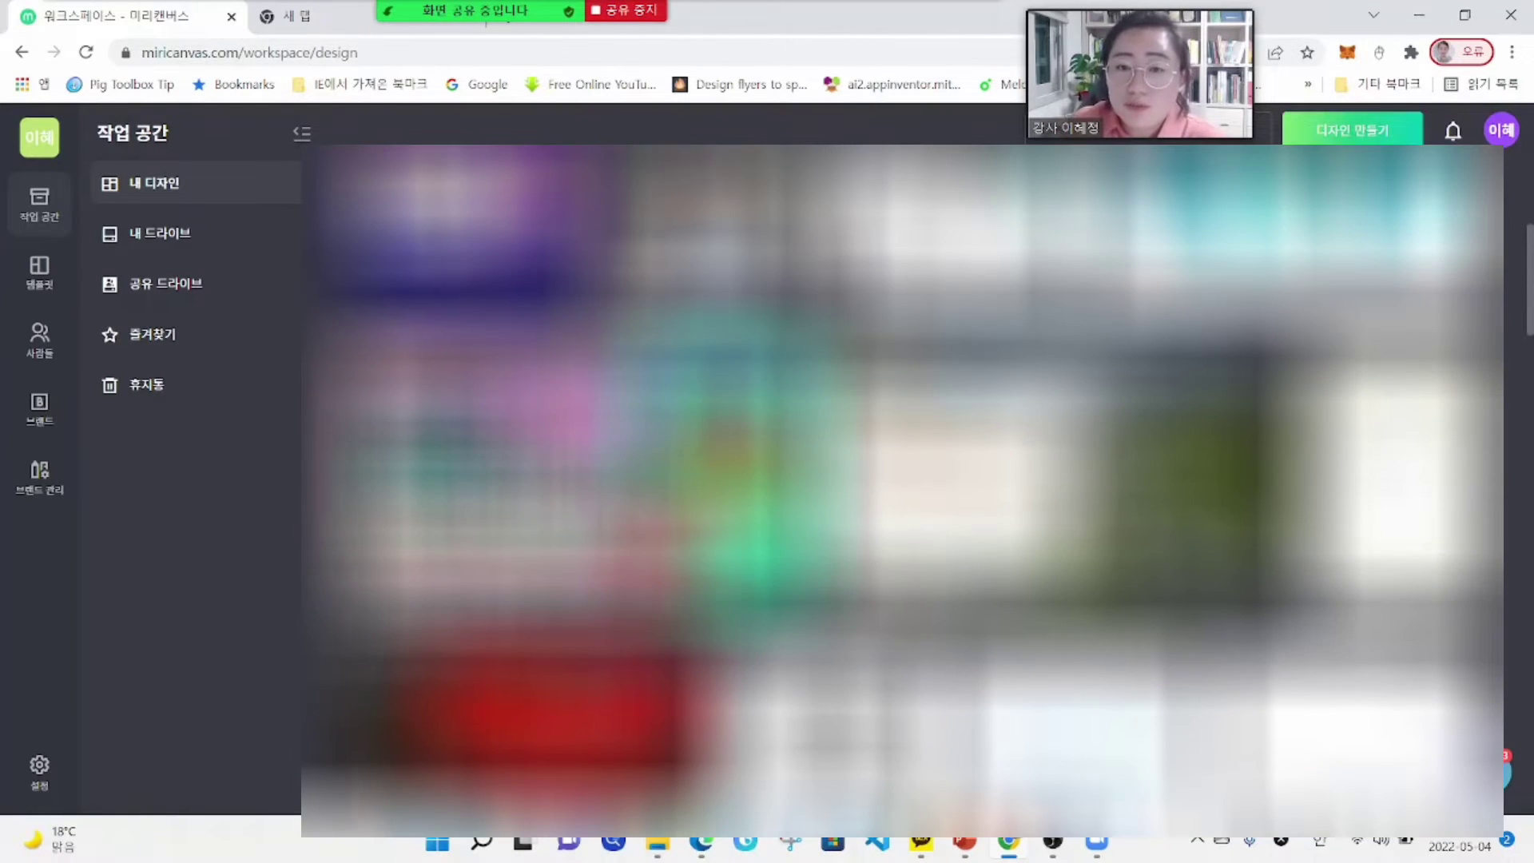
scroll(903, 492, "down", 5)
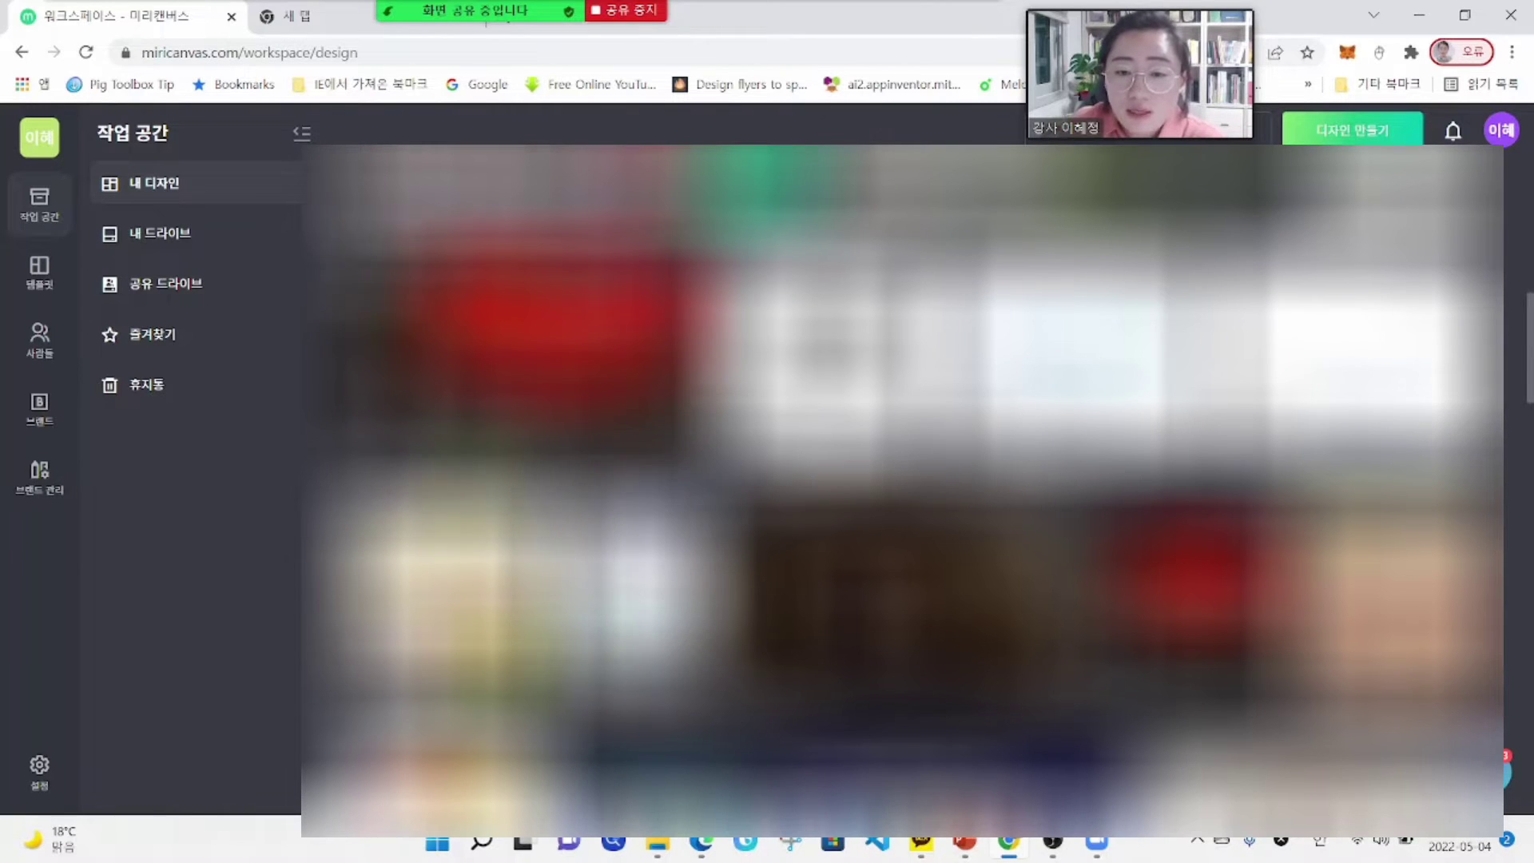
scroll(903, 491, "down", 5)
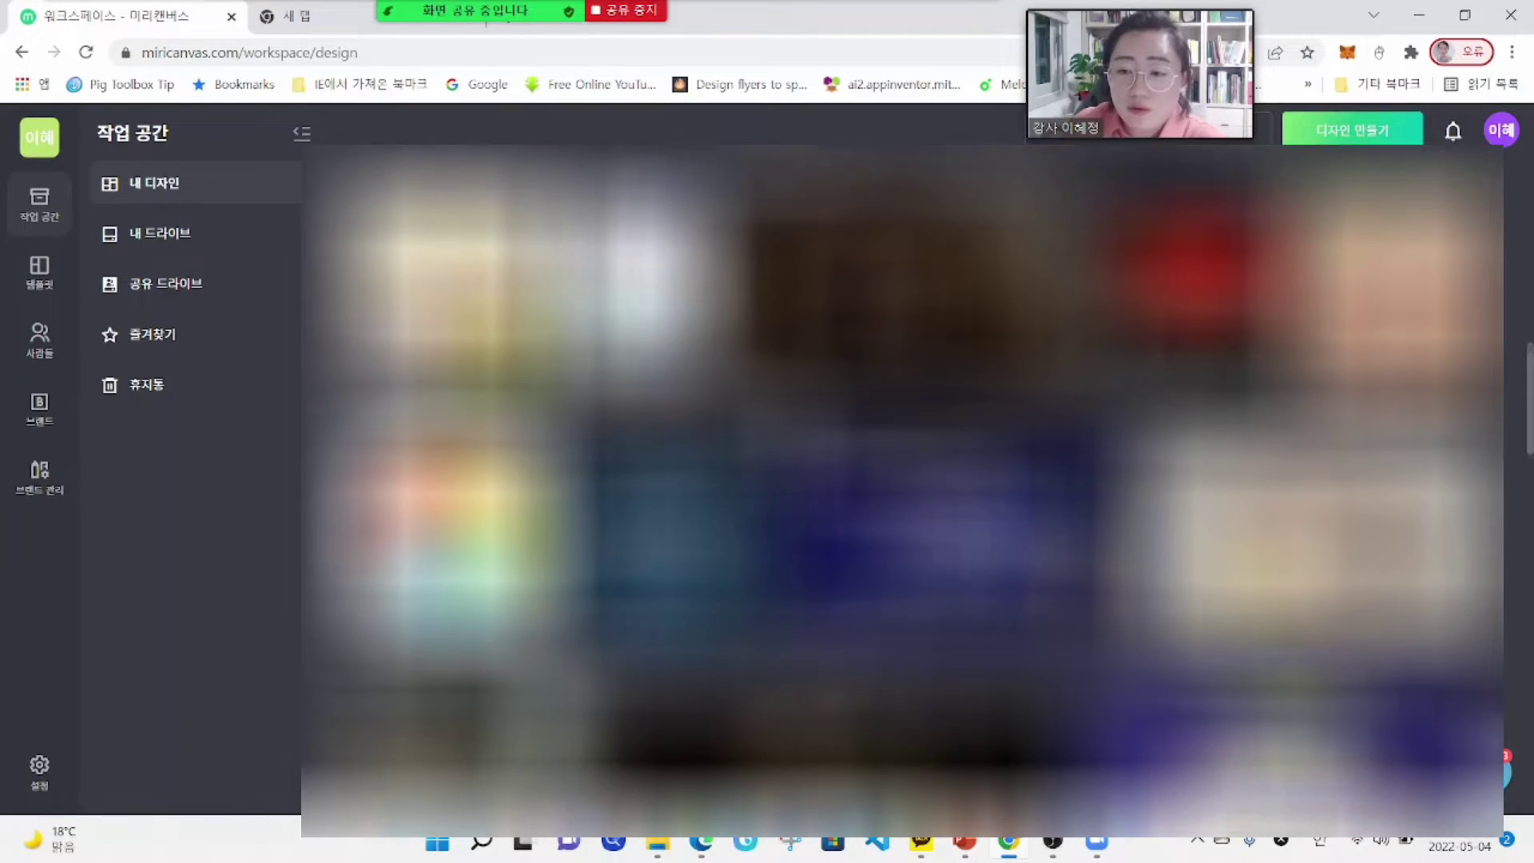
scroll(903, 492, "down", 3)
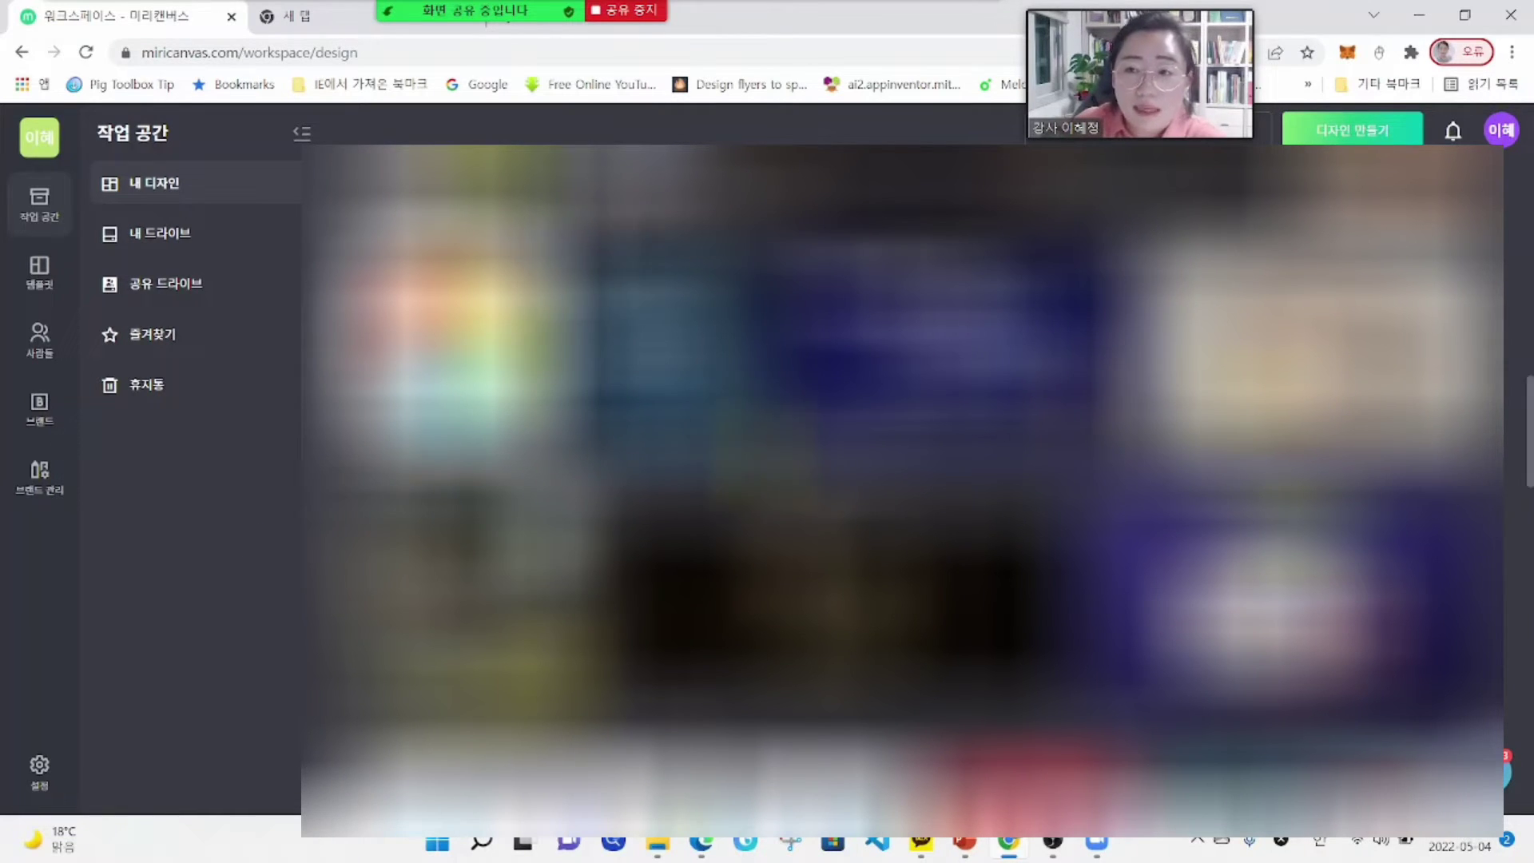
mouse_move(1179, 10)
left_mouse_down()
mouse_move(1354, 19)
mouse_move(1171, 20)
left_mouse_up()
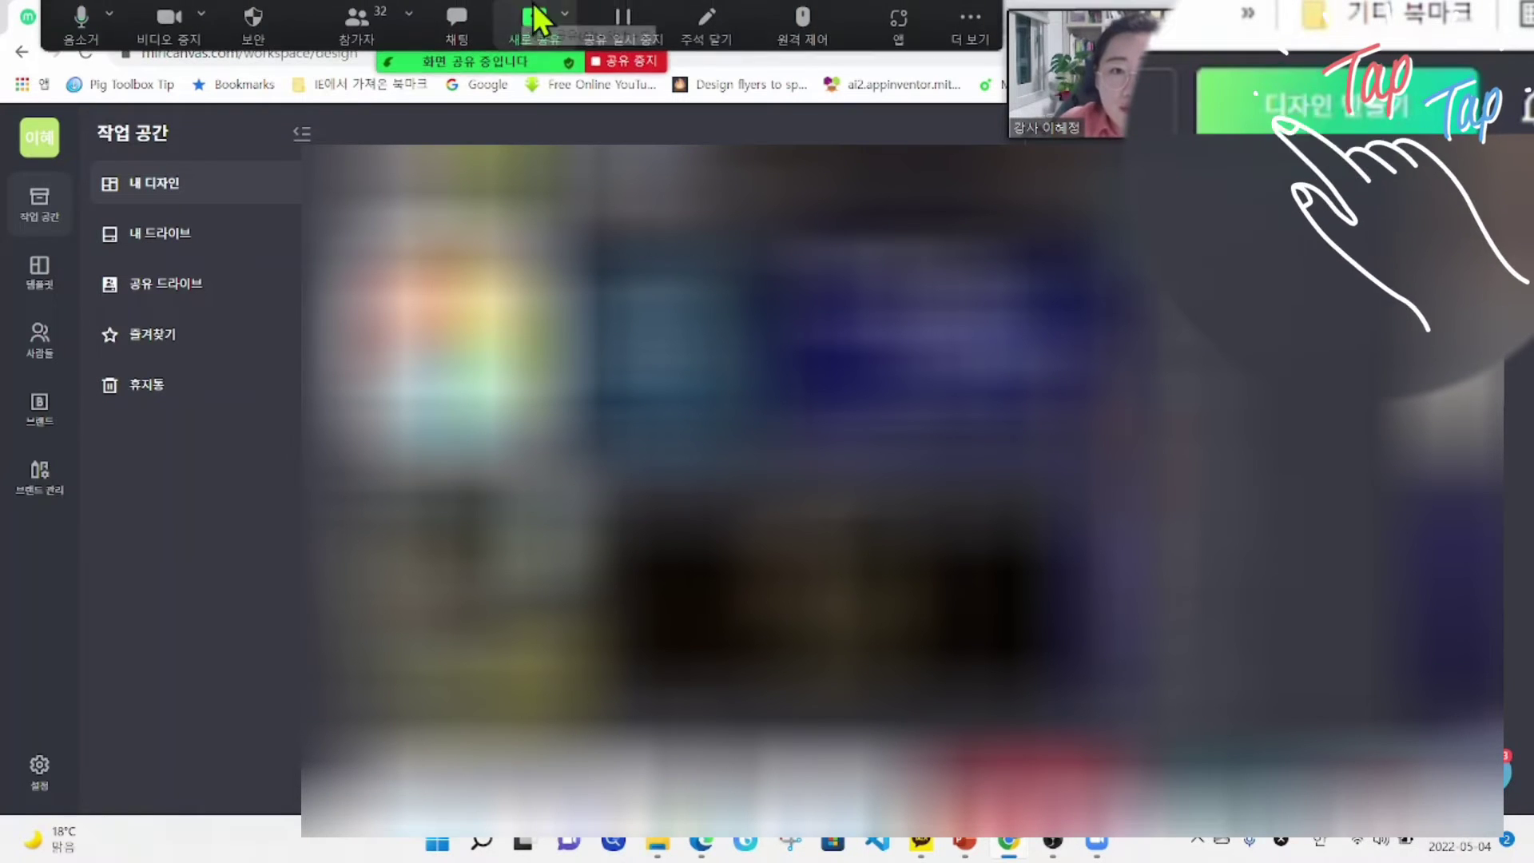
left_click(565, 16)
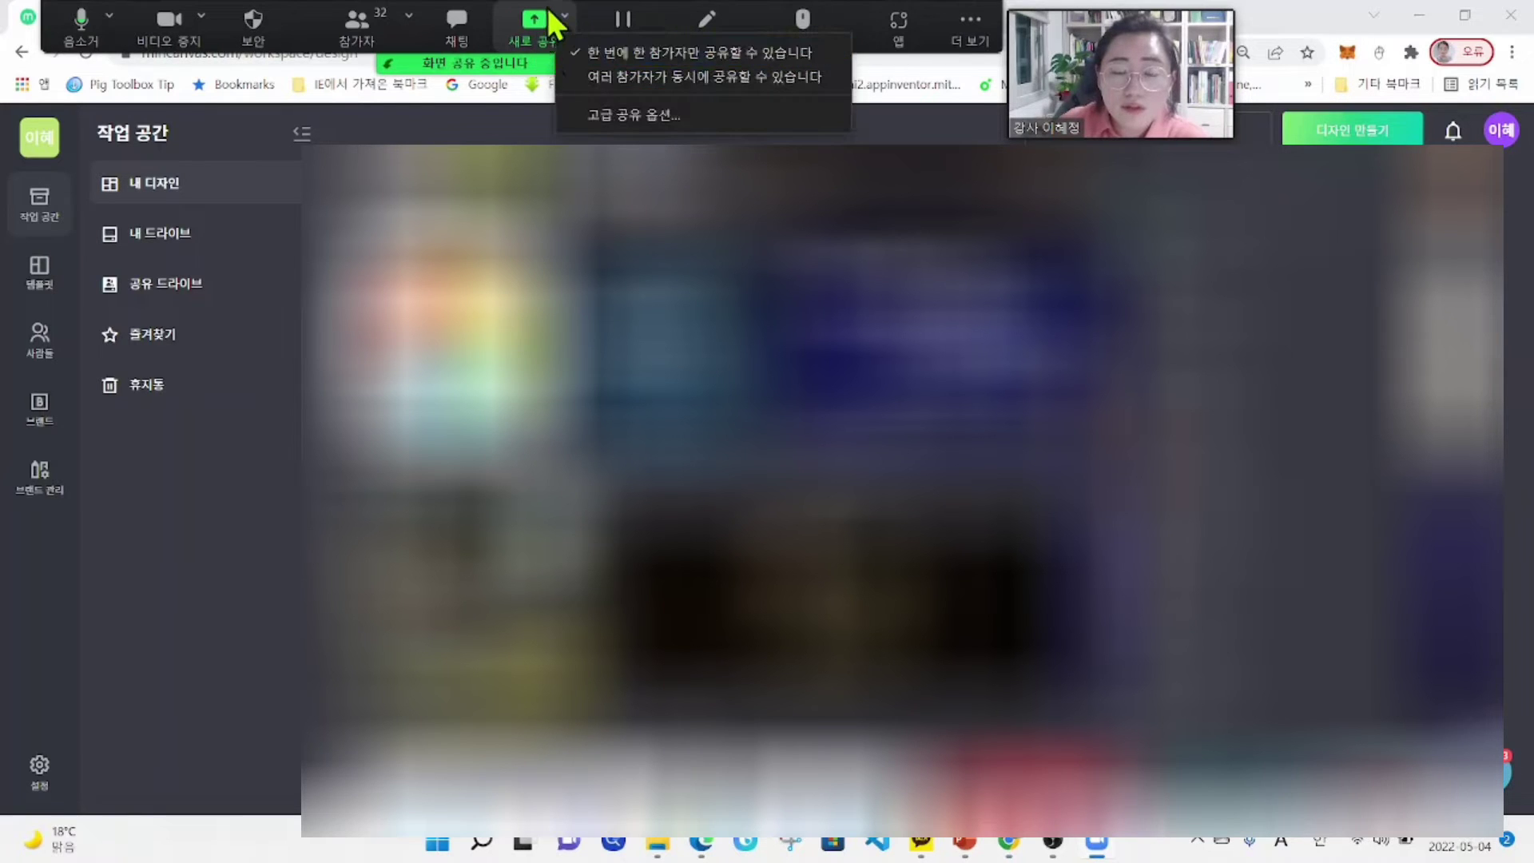
left_click(547, 22)
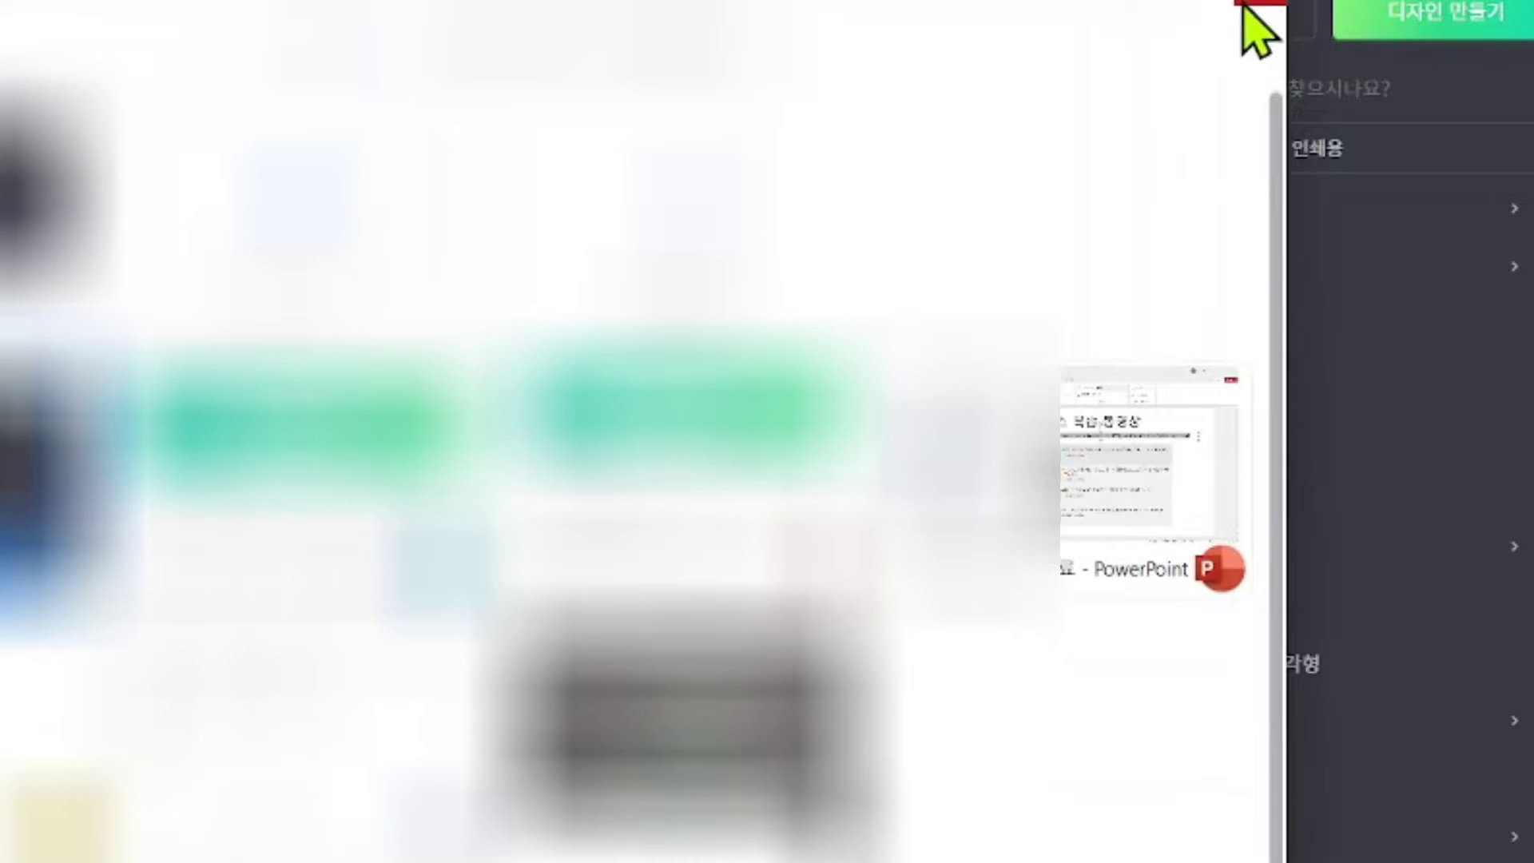
left_click(1252, 5)
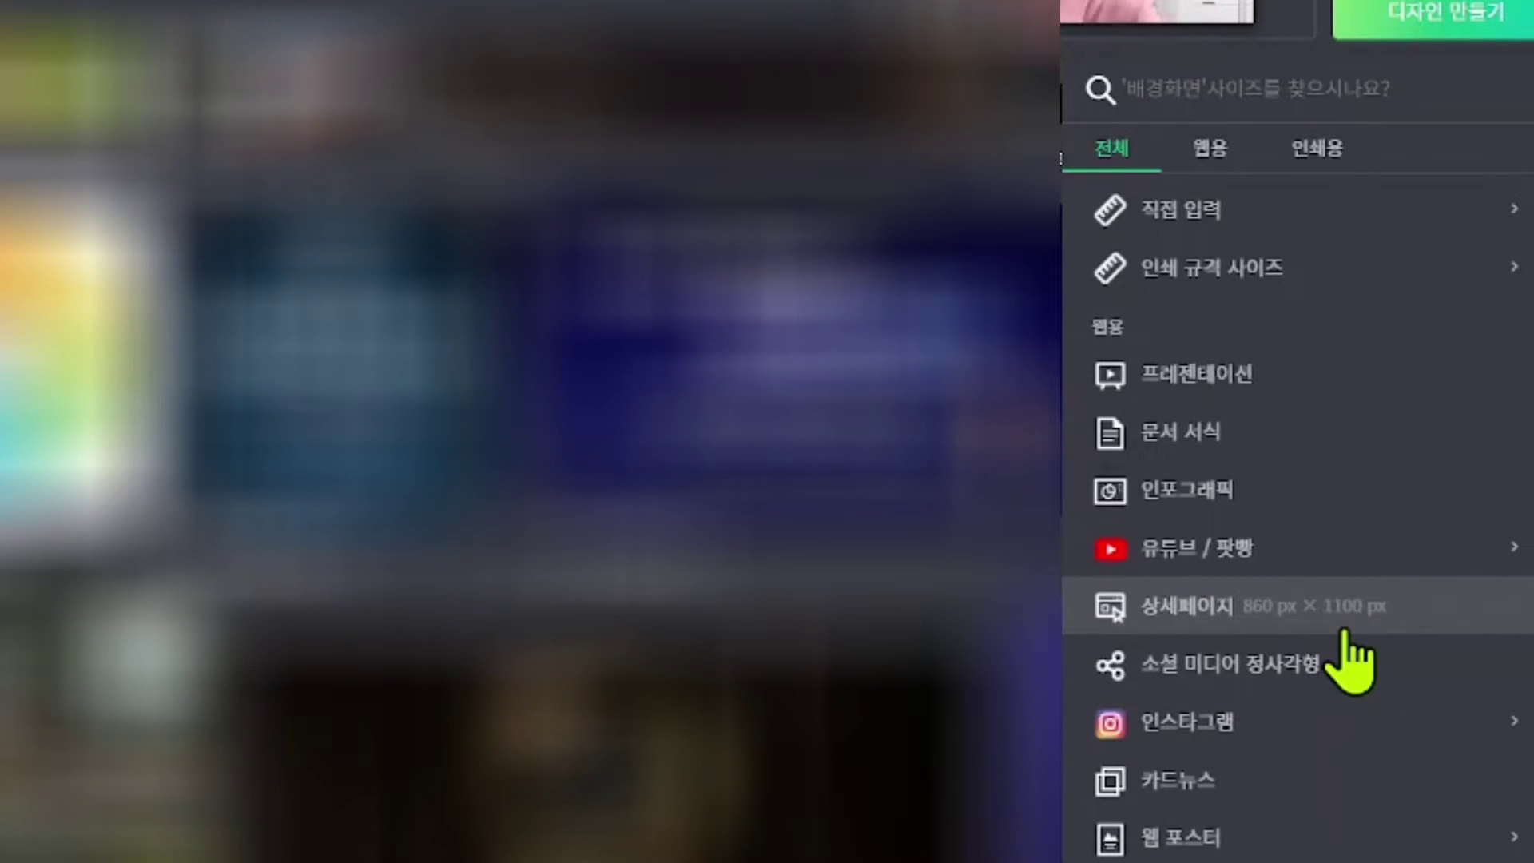
- Create a blank 프레젠테이션 design at 1920 × 1080 px and display its presentation templates
left_click(1331, 568)
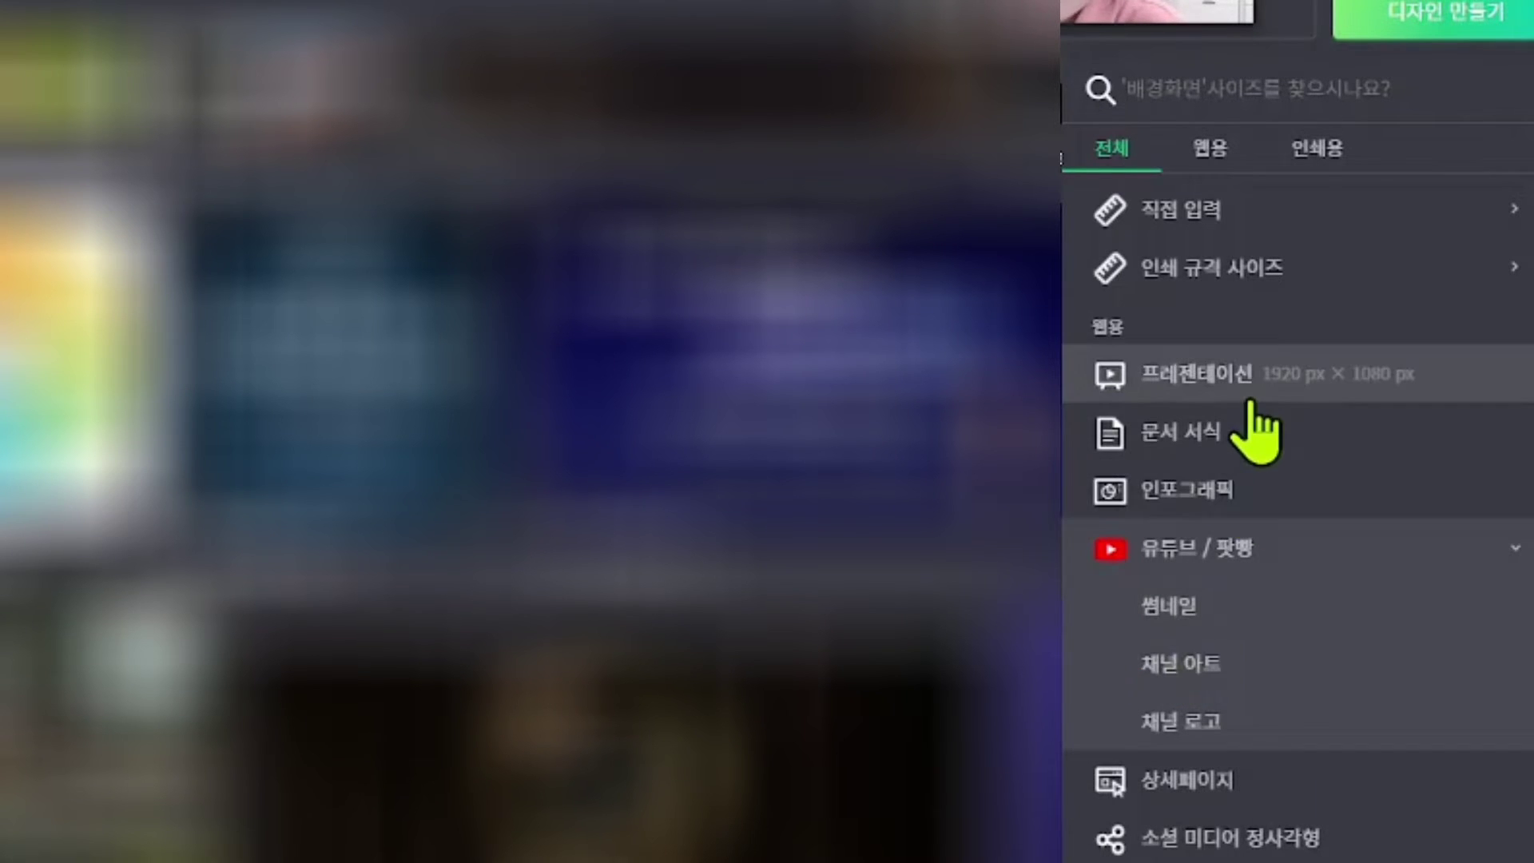
left_click(1194, 394)
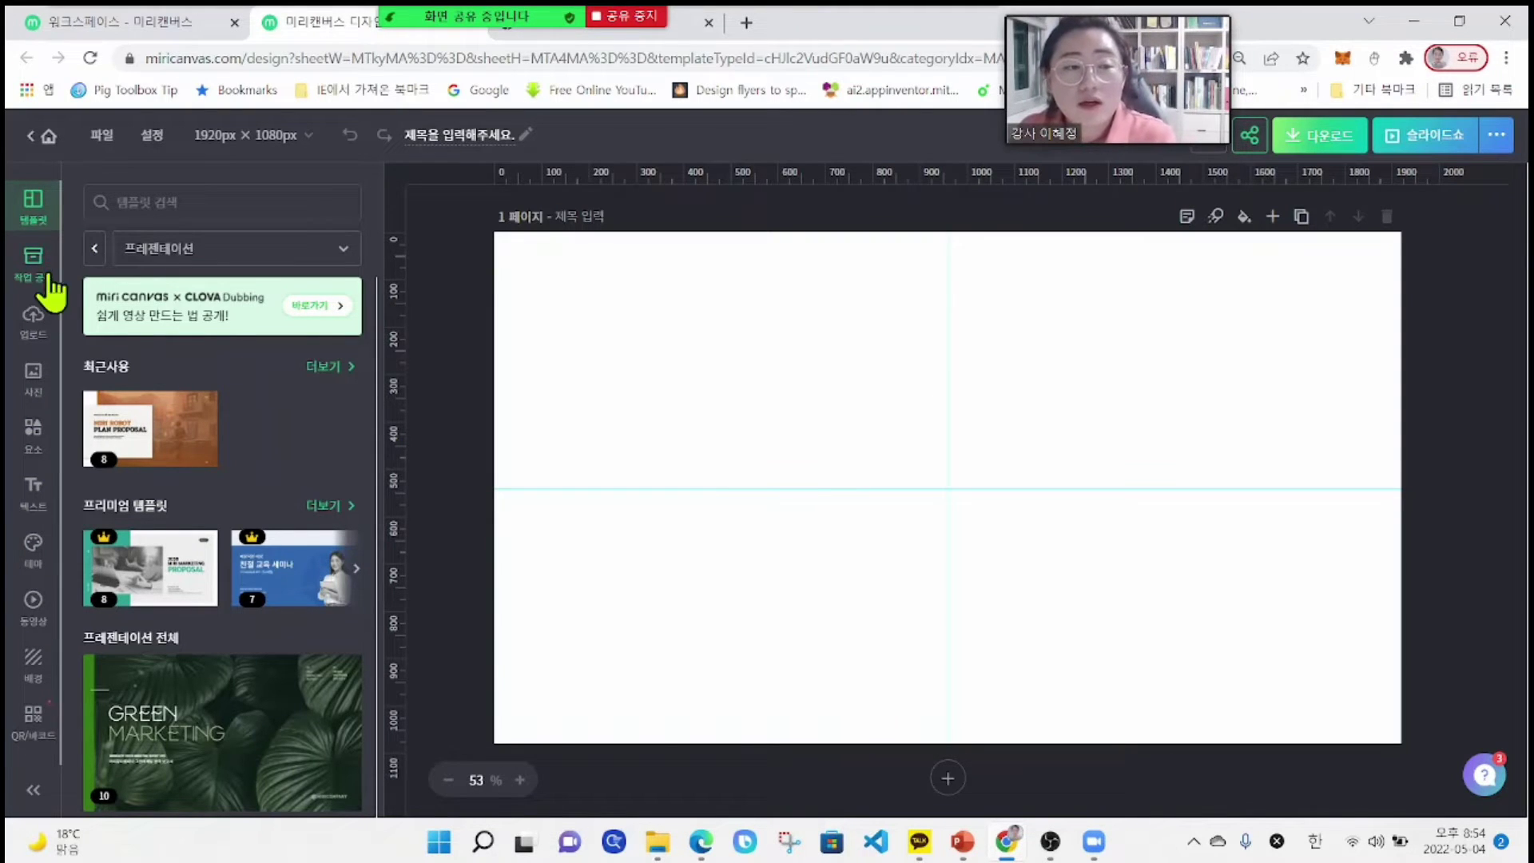
left_click(35, 267)
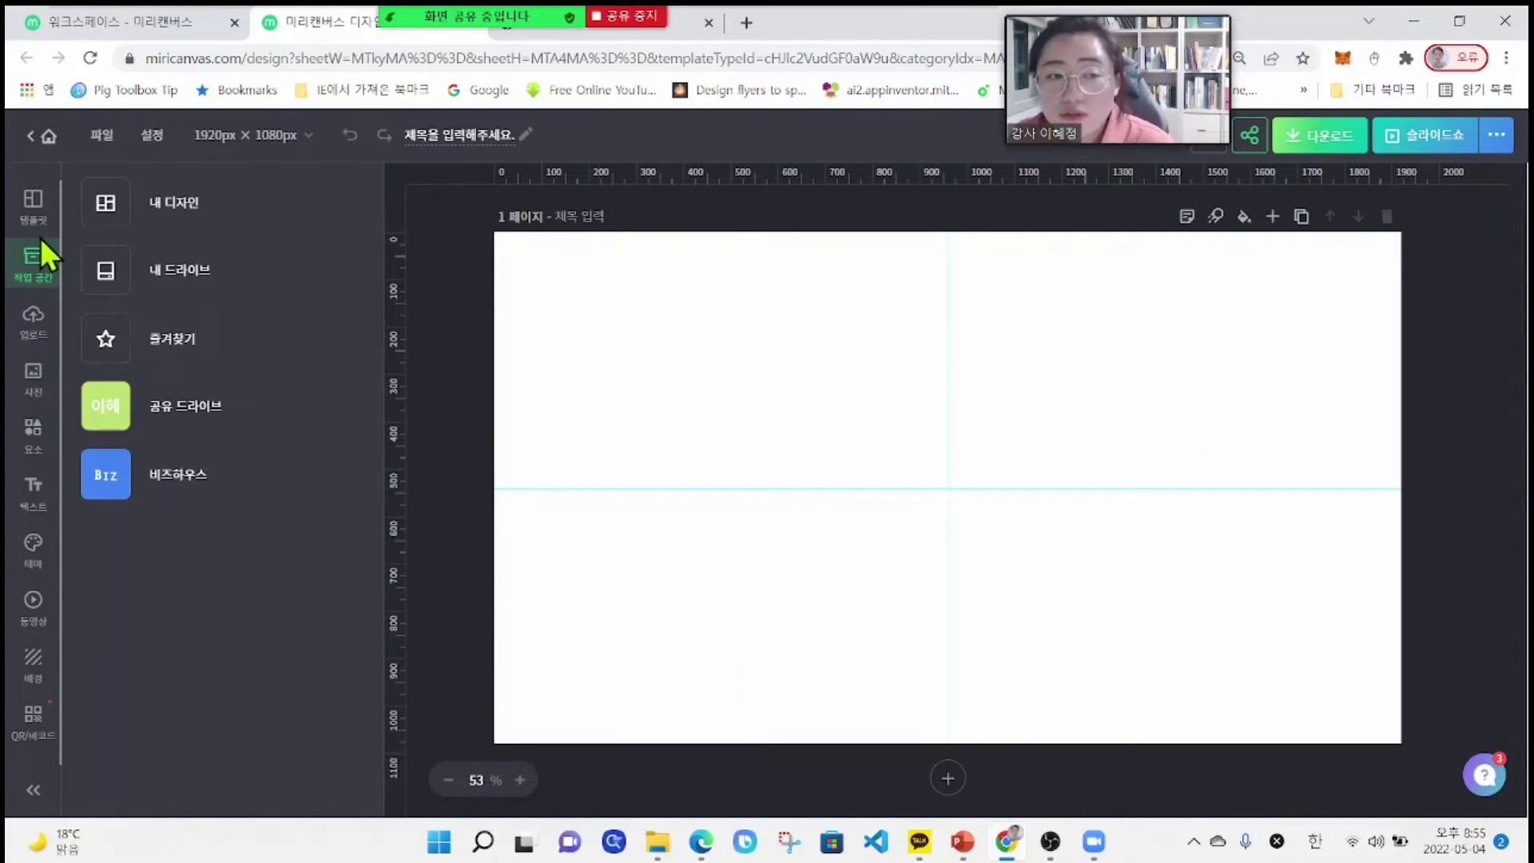
left_click(34, 209)
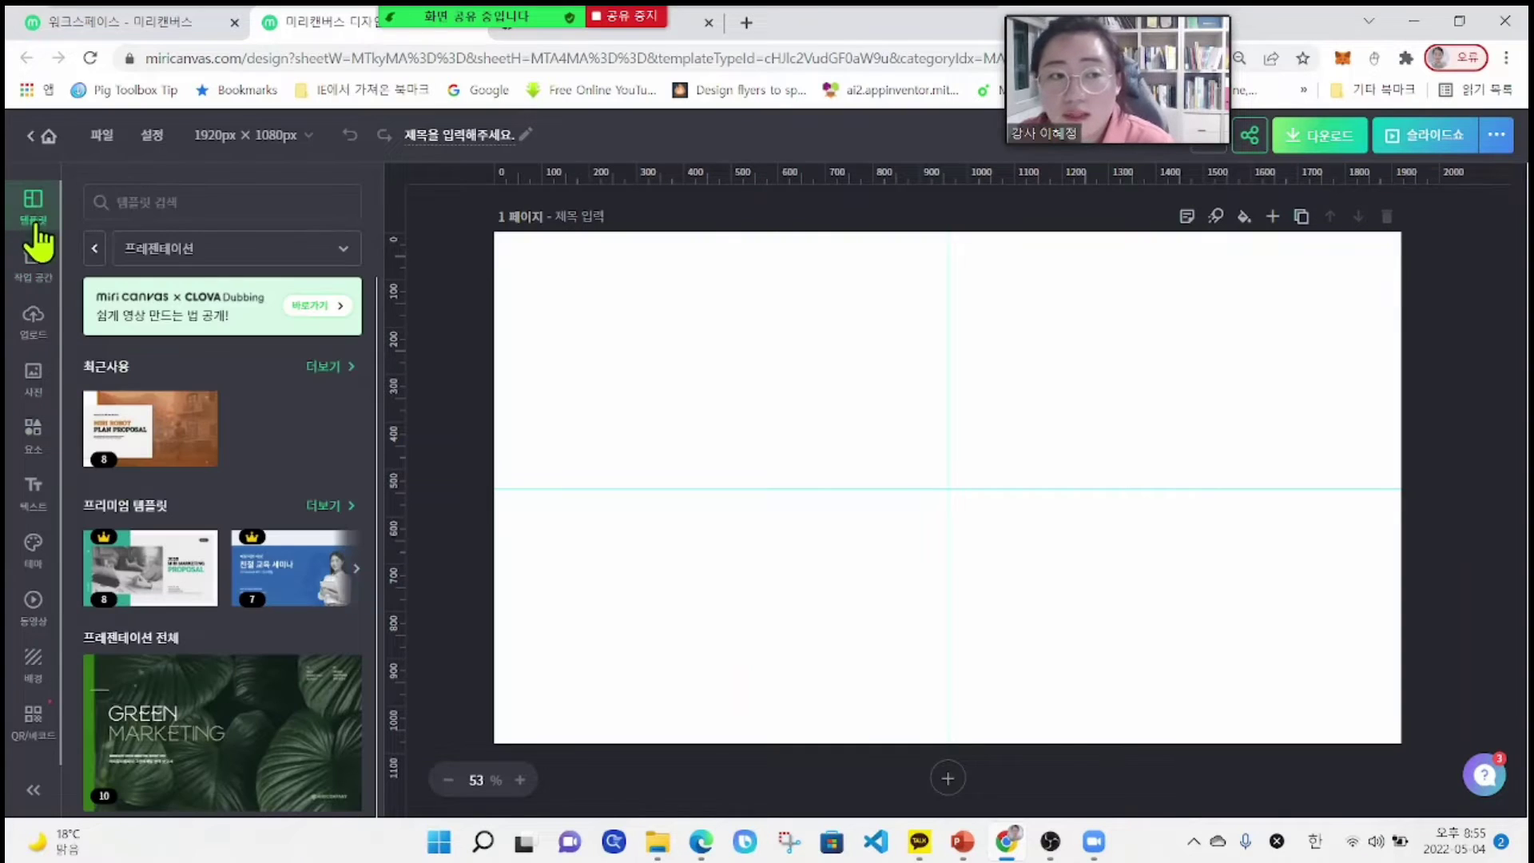
- Look through the editor's resource categories: uploads, photos, elements, text, themes, videos and backgrounds
left_click(37, 324)
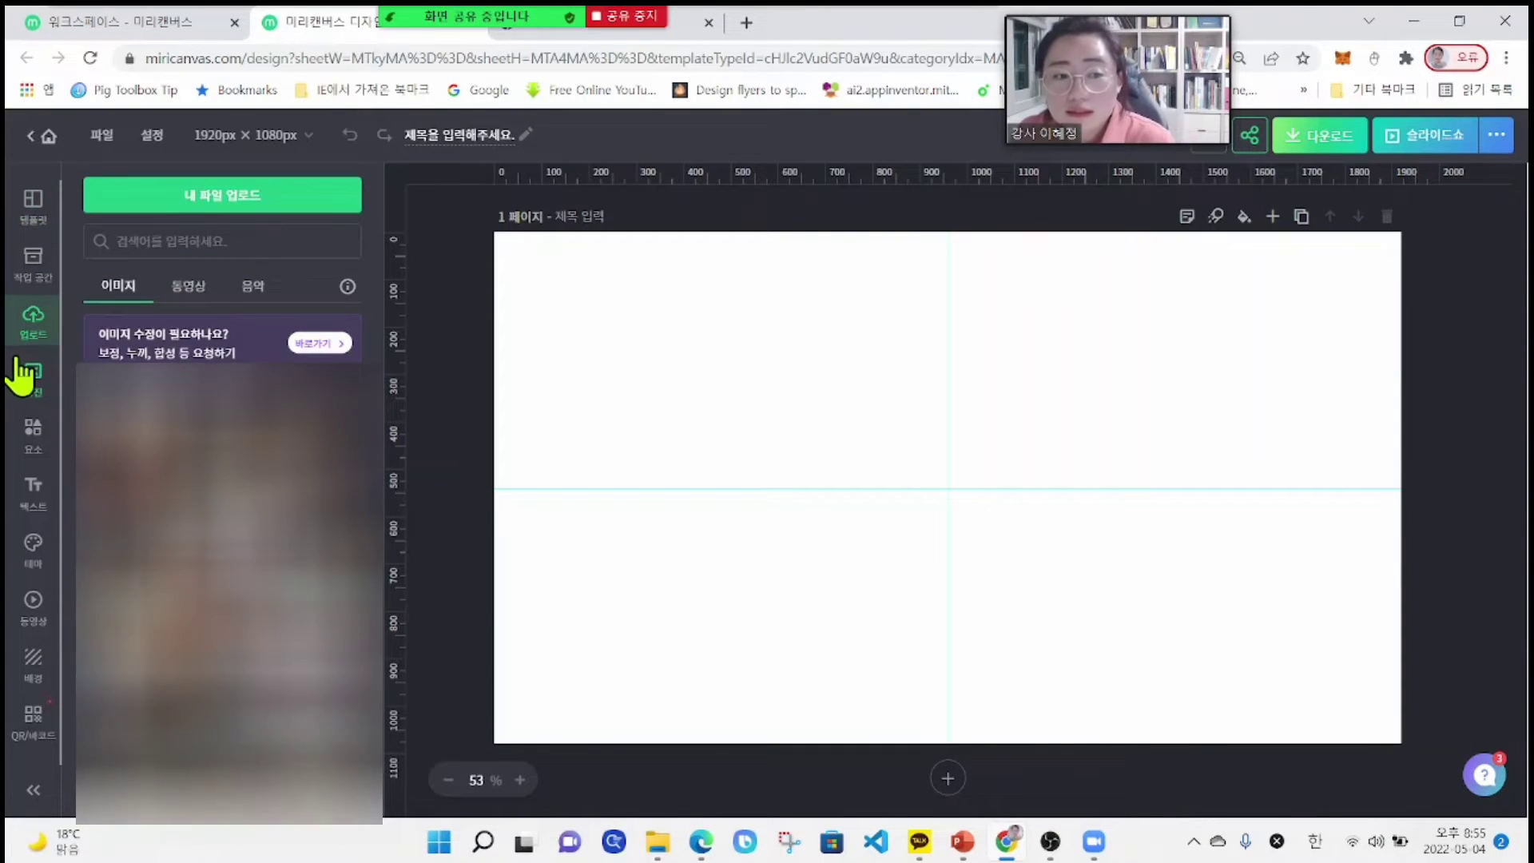
left_click(20, 369)
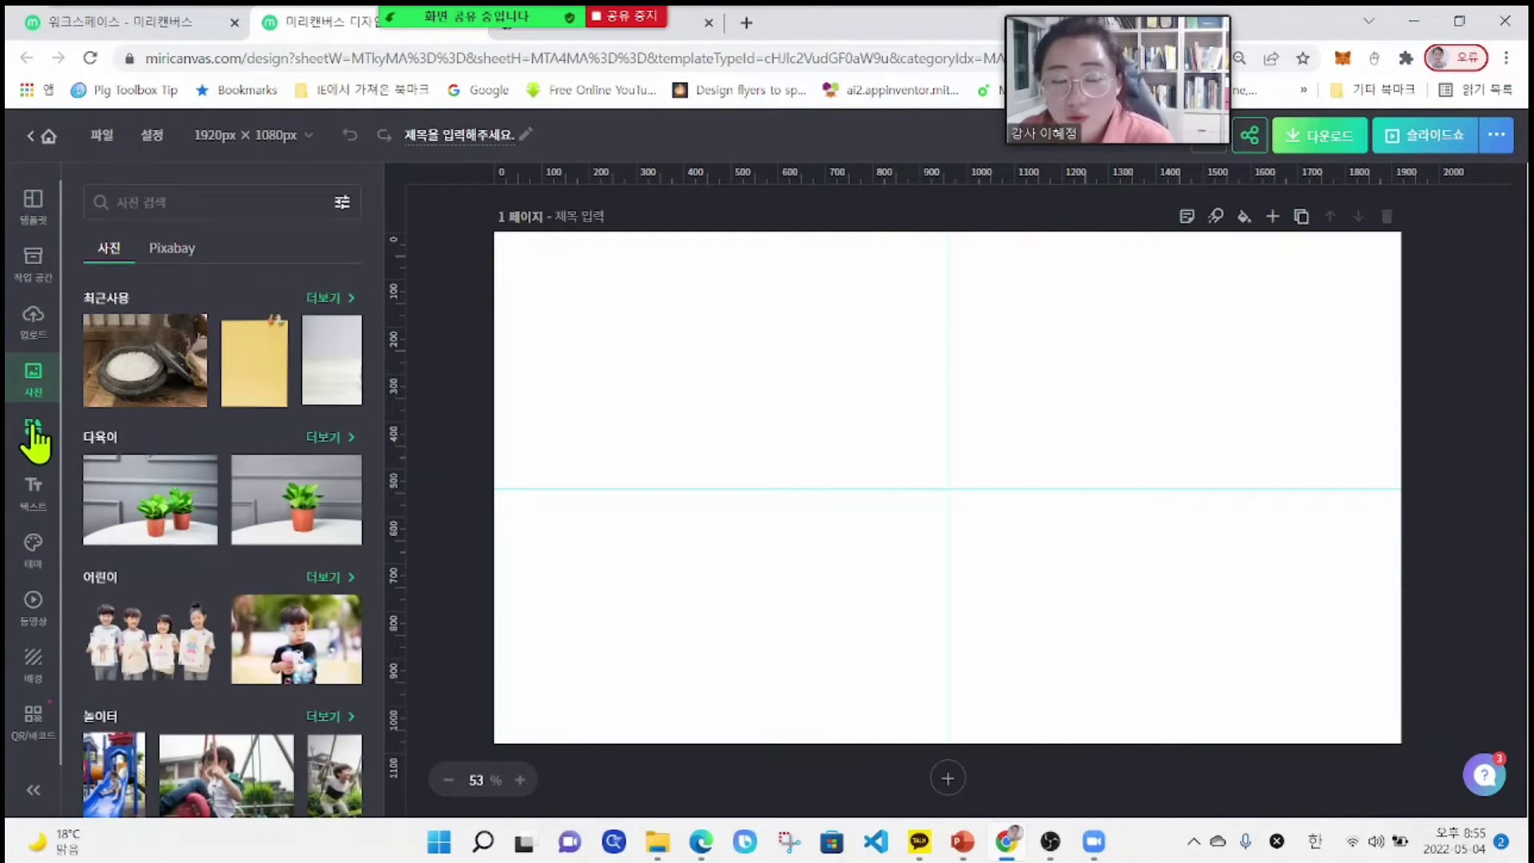
left_click(34, 438)
left_click(32, 511)
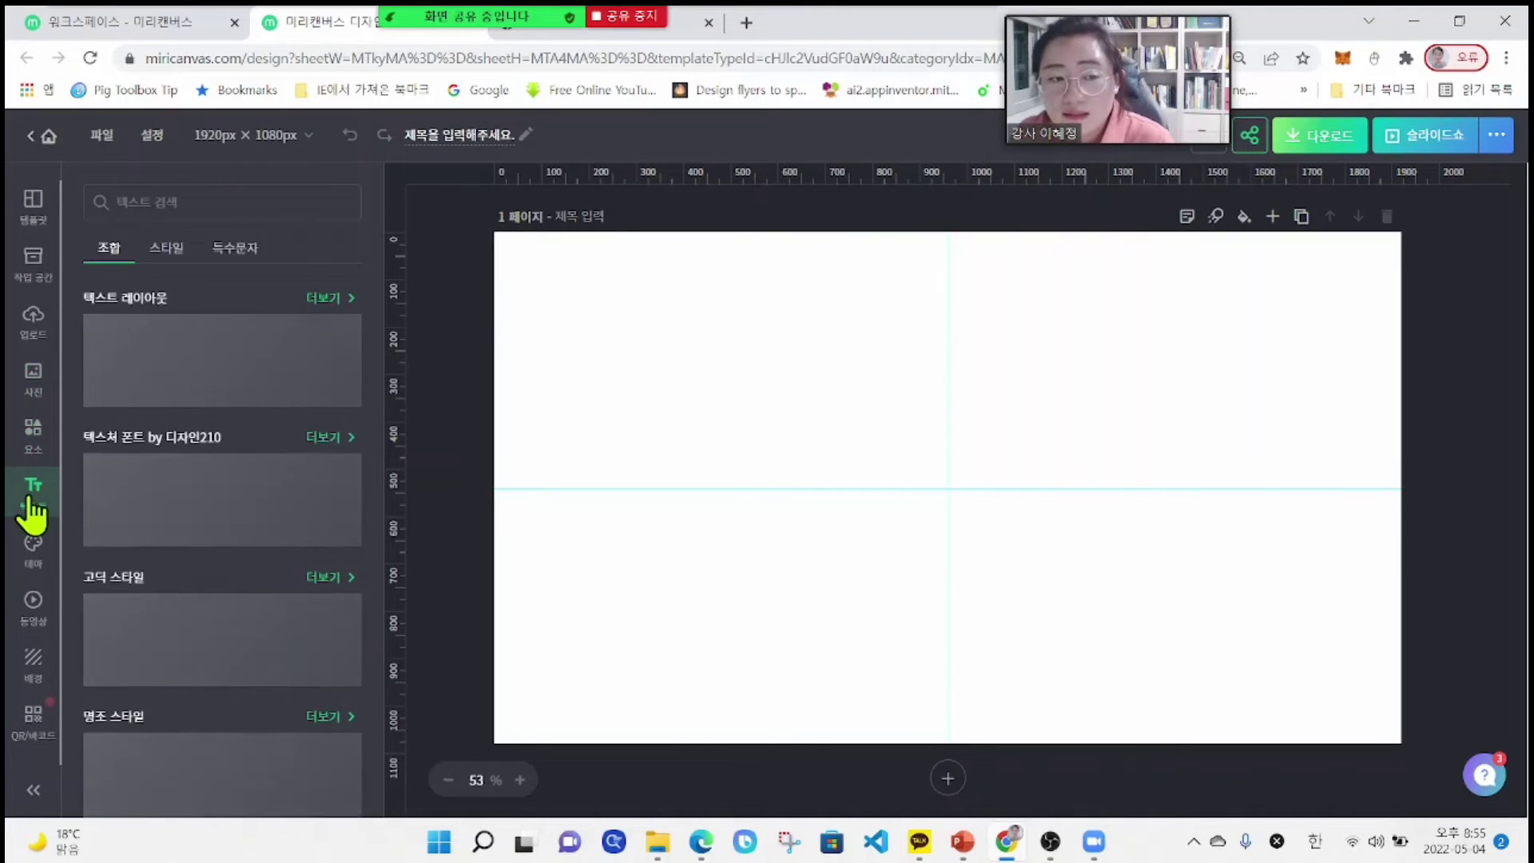
left_click(42, 558)
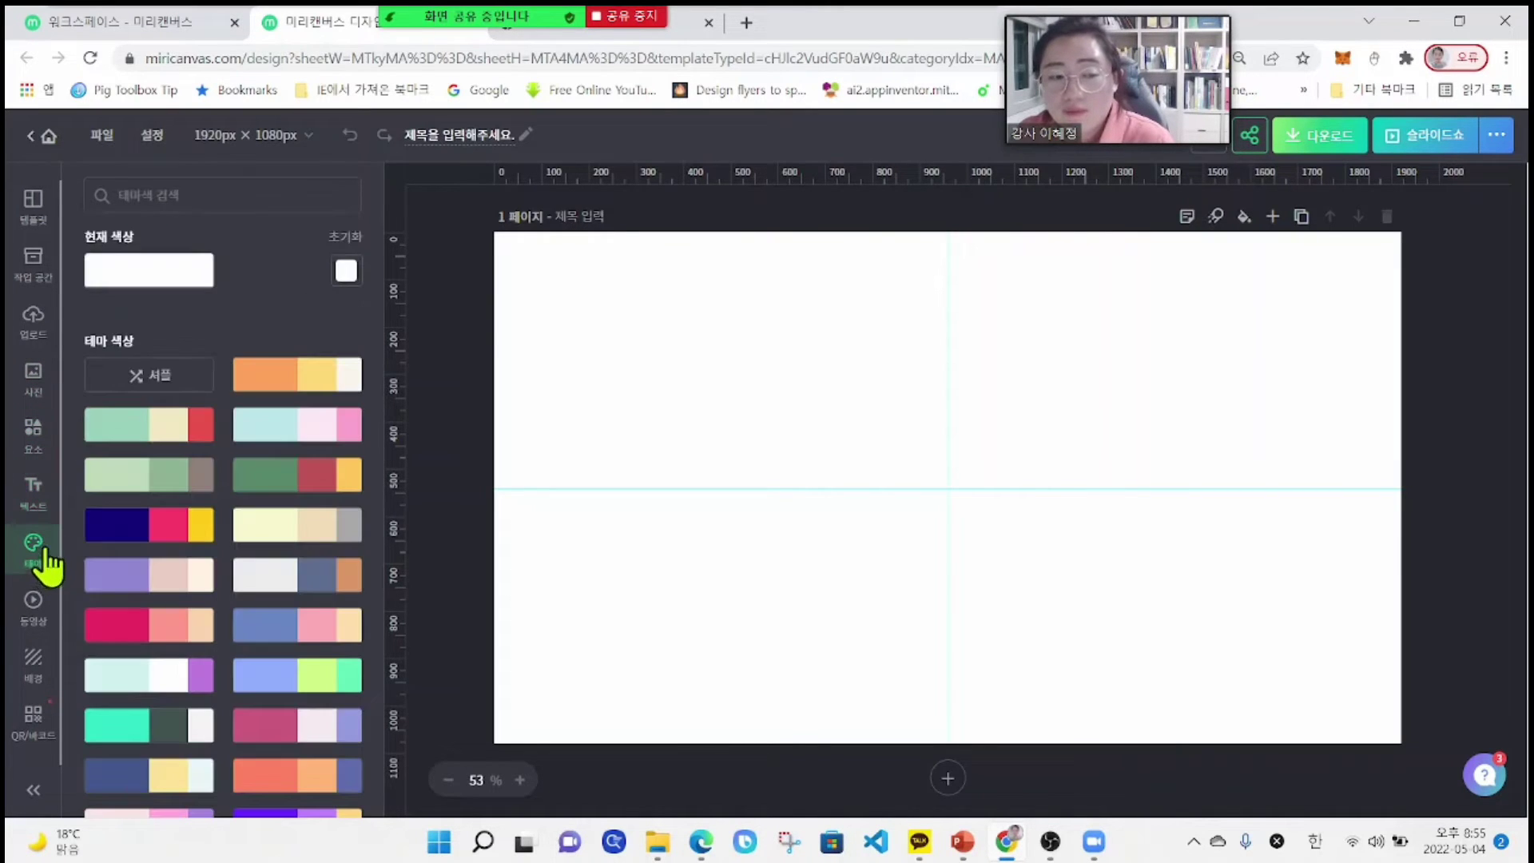
left_click(33, 607)
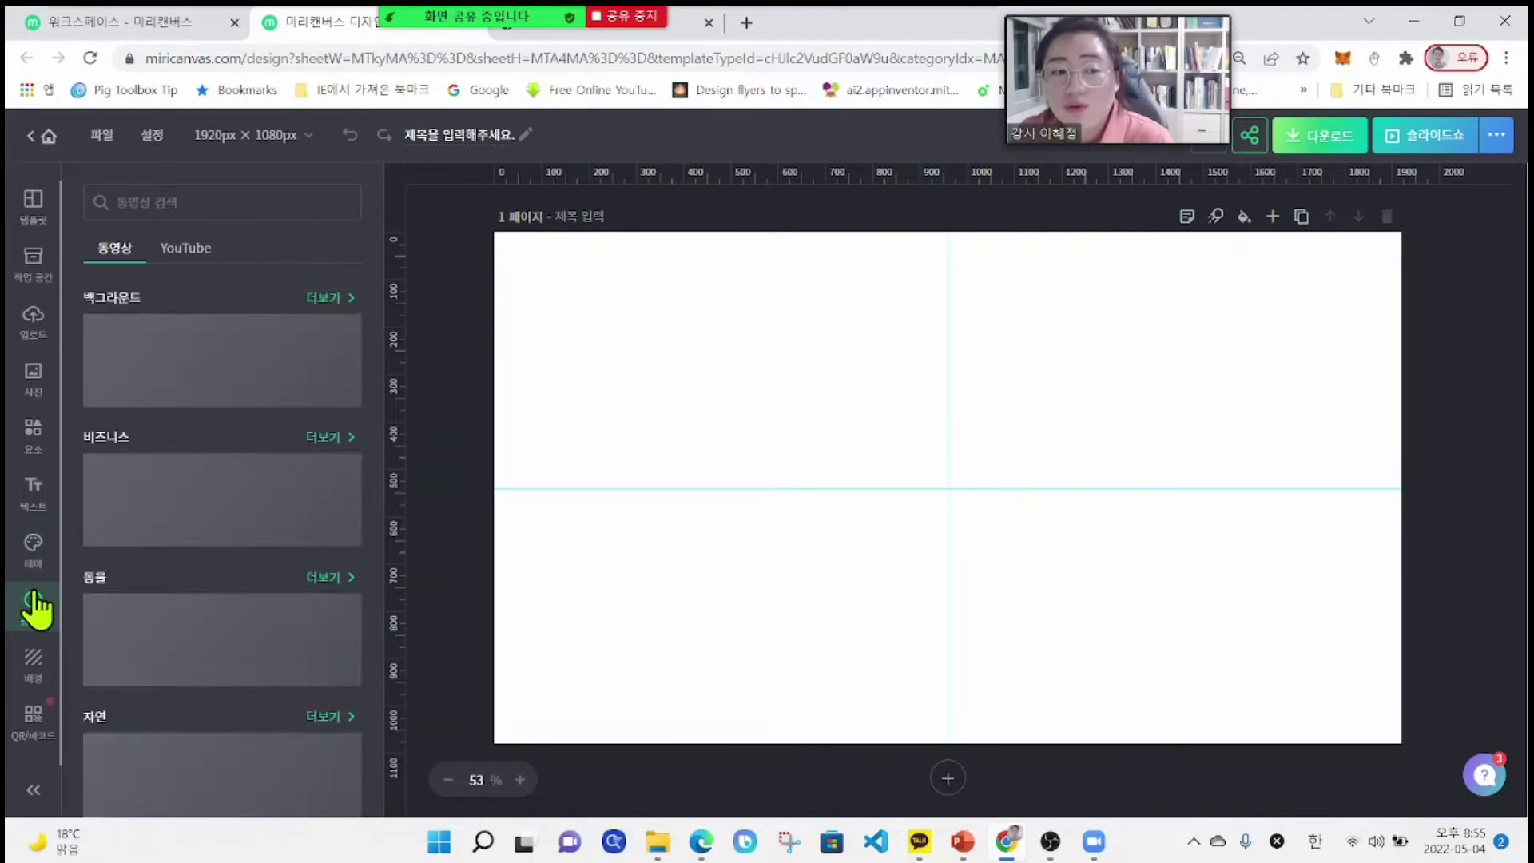
left_click(28, 657)
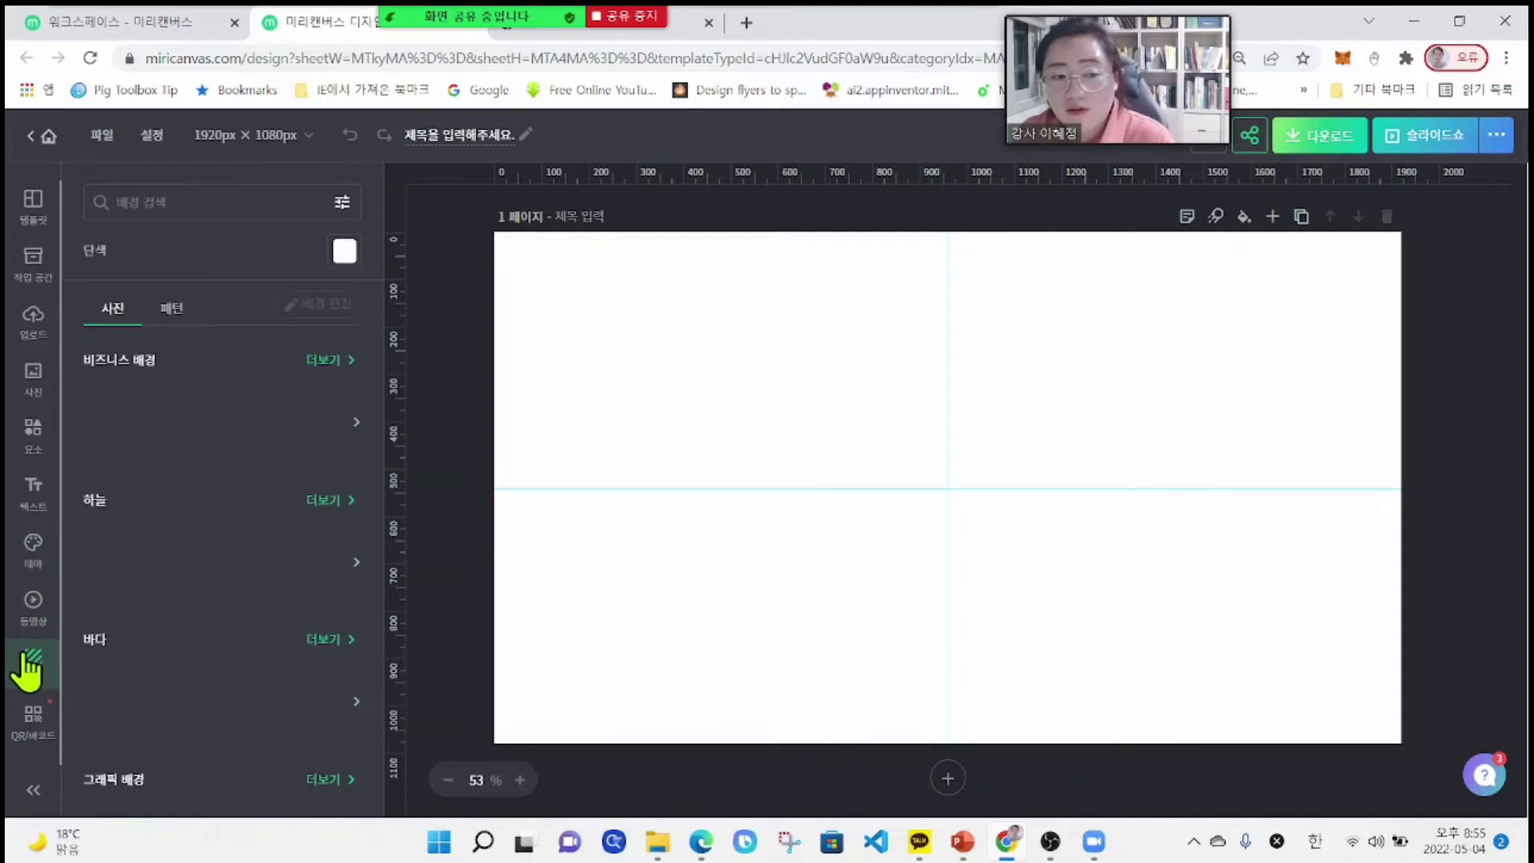
left_click(48, 700)
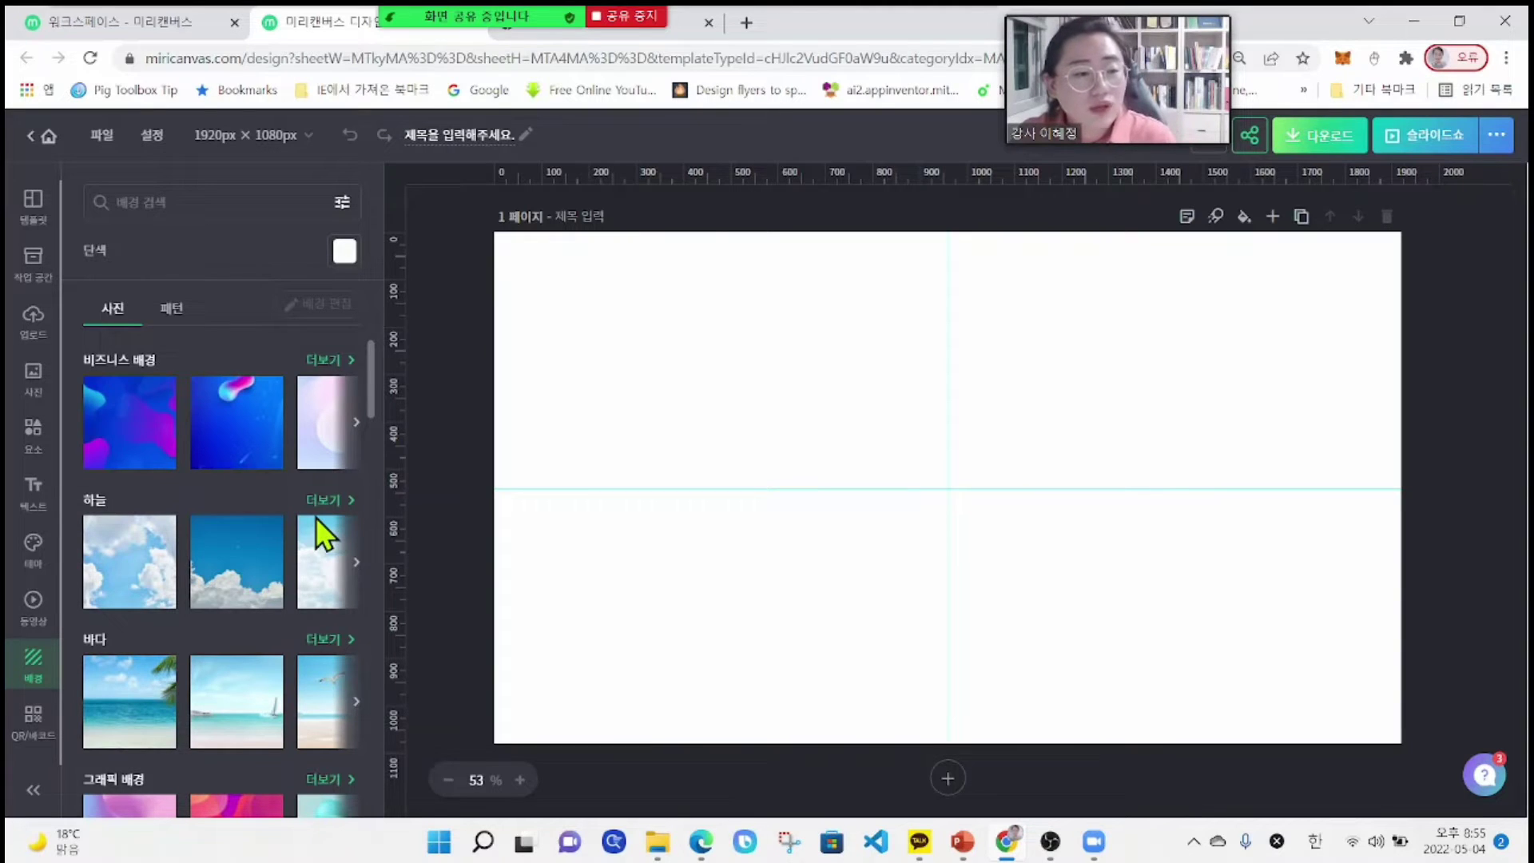
left_click(34, 607)
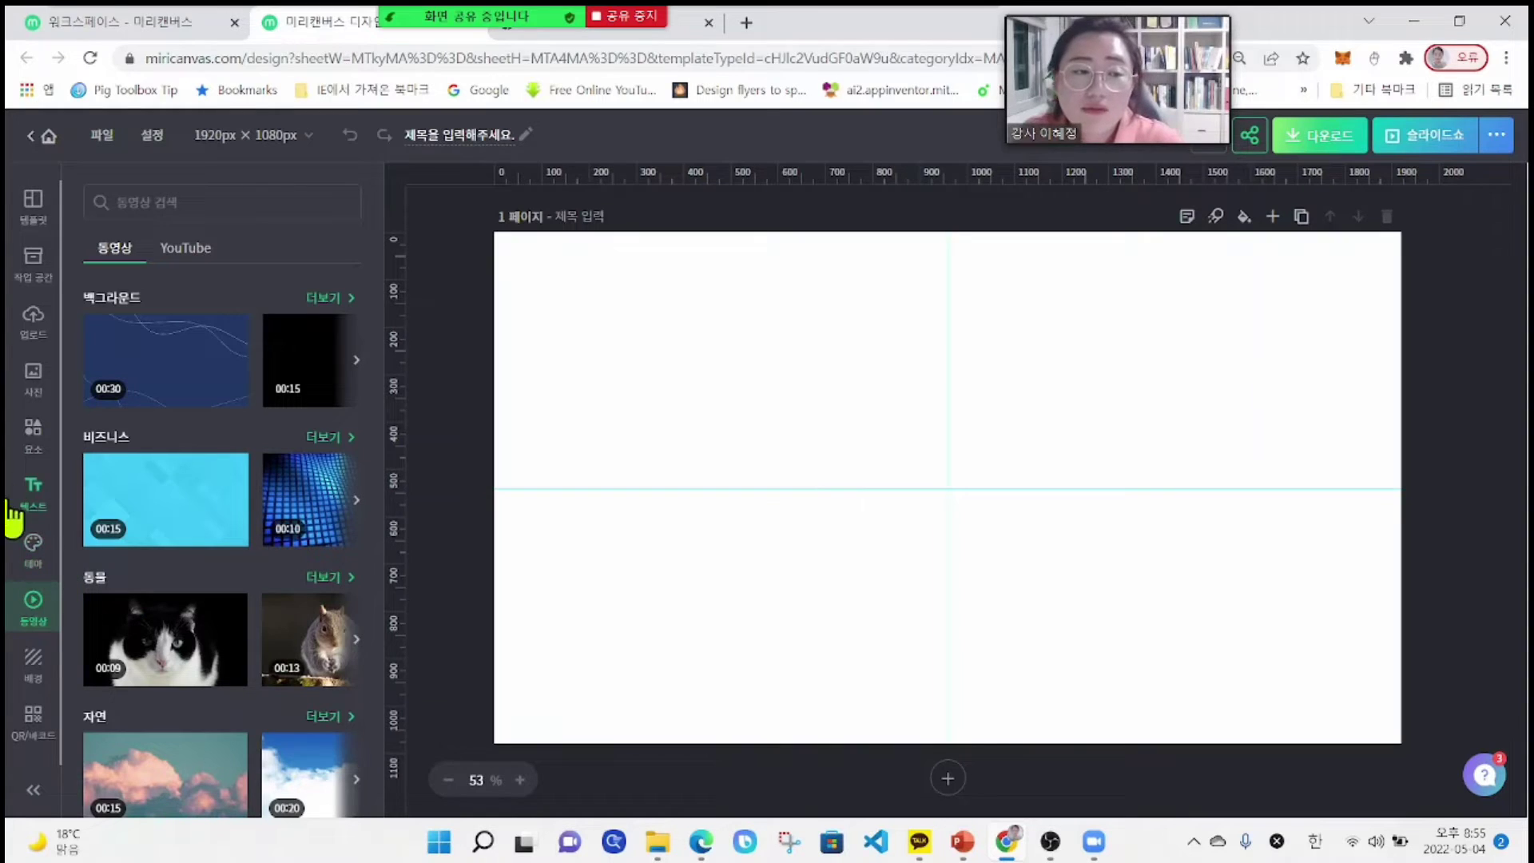
left_click(32, 319)
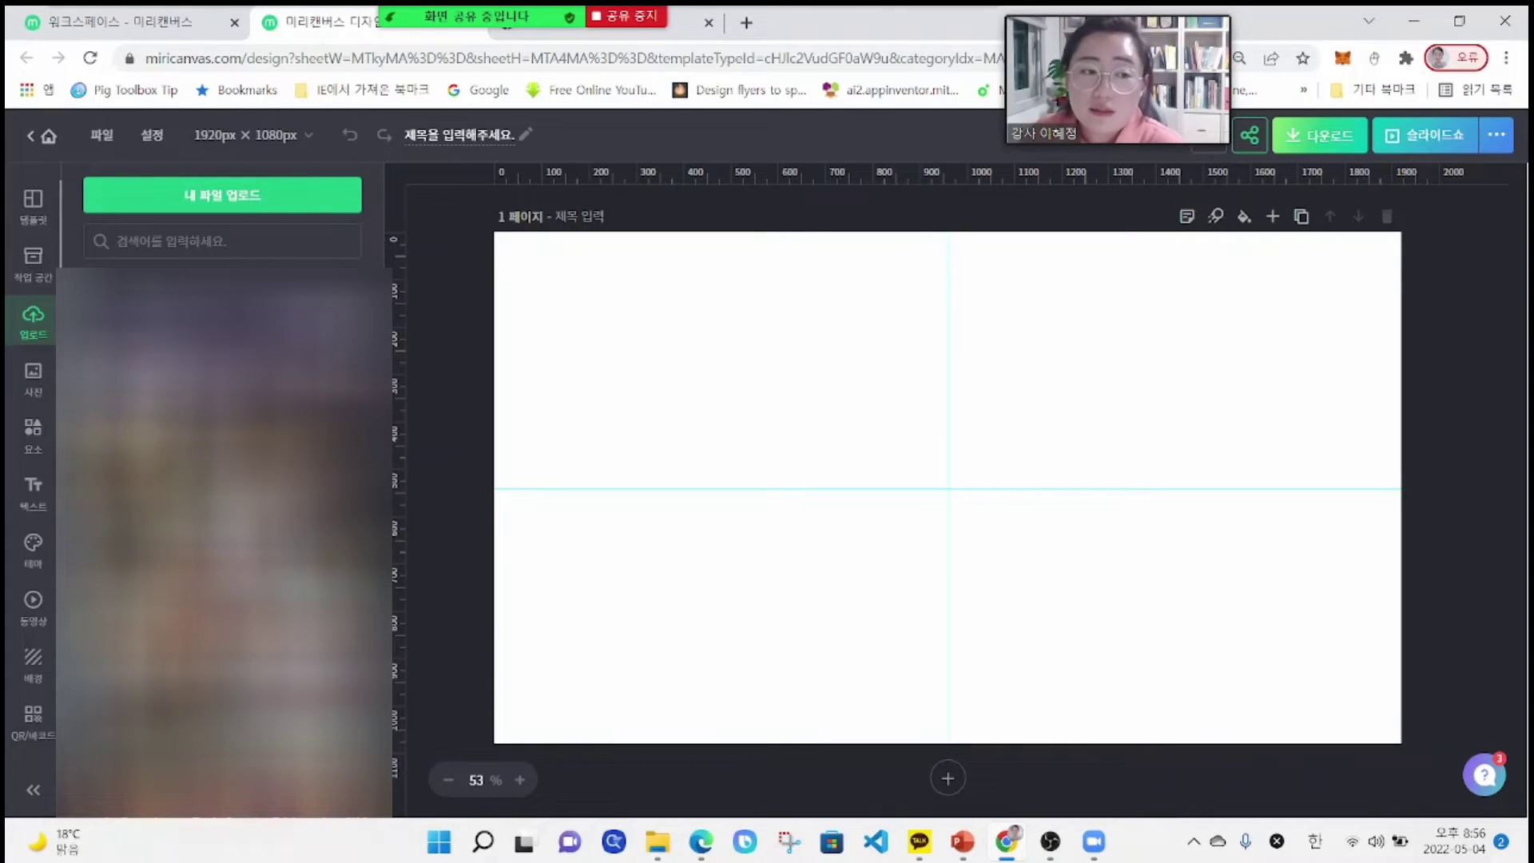
- Browse the 프레젠테이션 templates, examining their crown marks, page-count badges and page previews
left_click(45, 213)
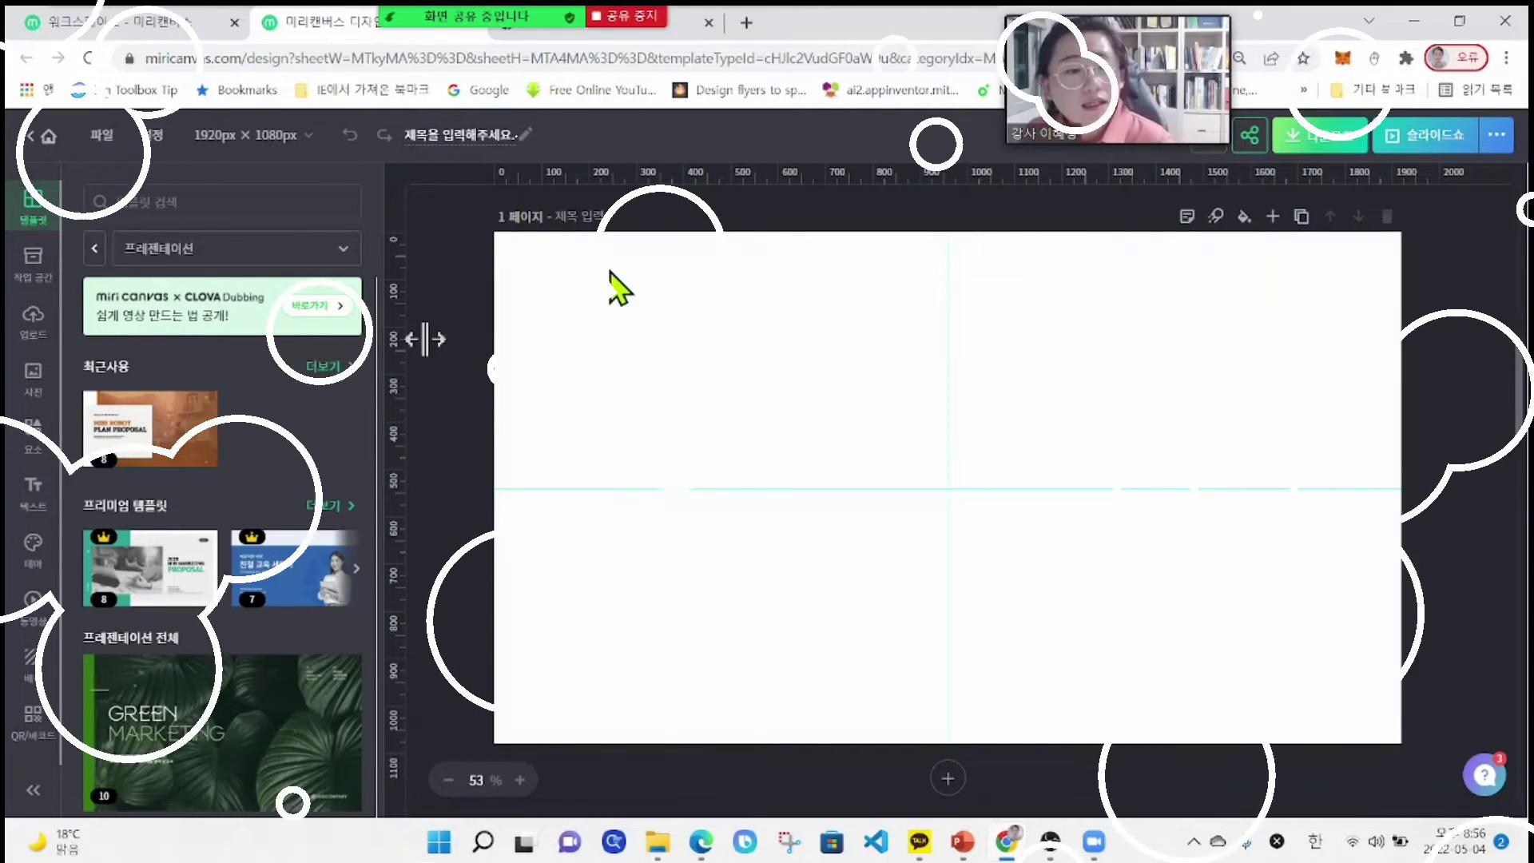
scroll(224, 608, "down", 10)
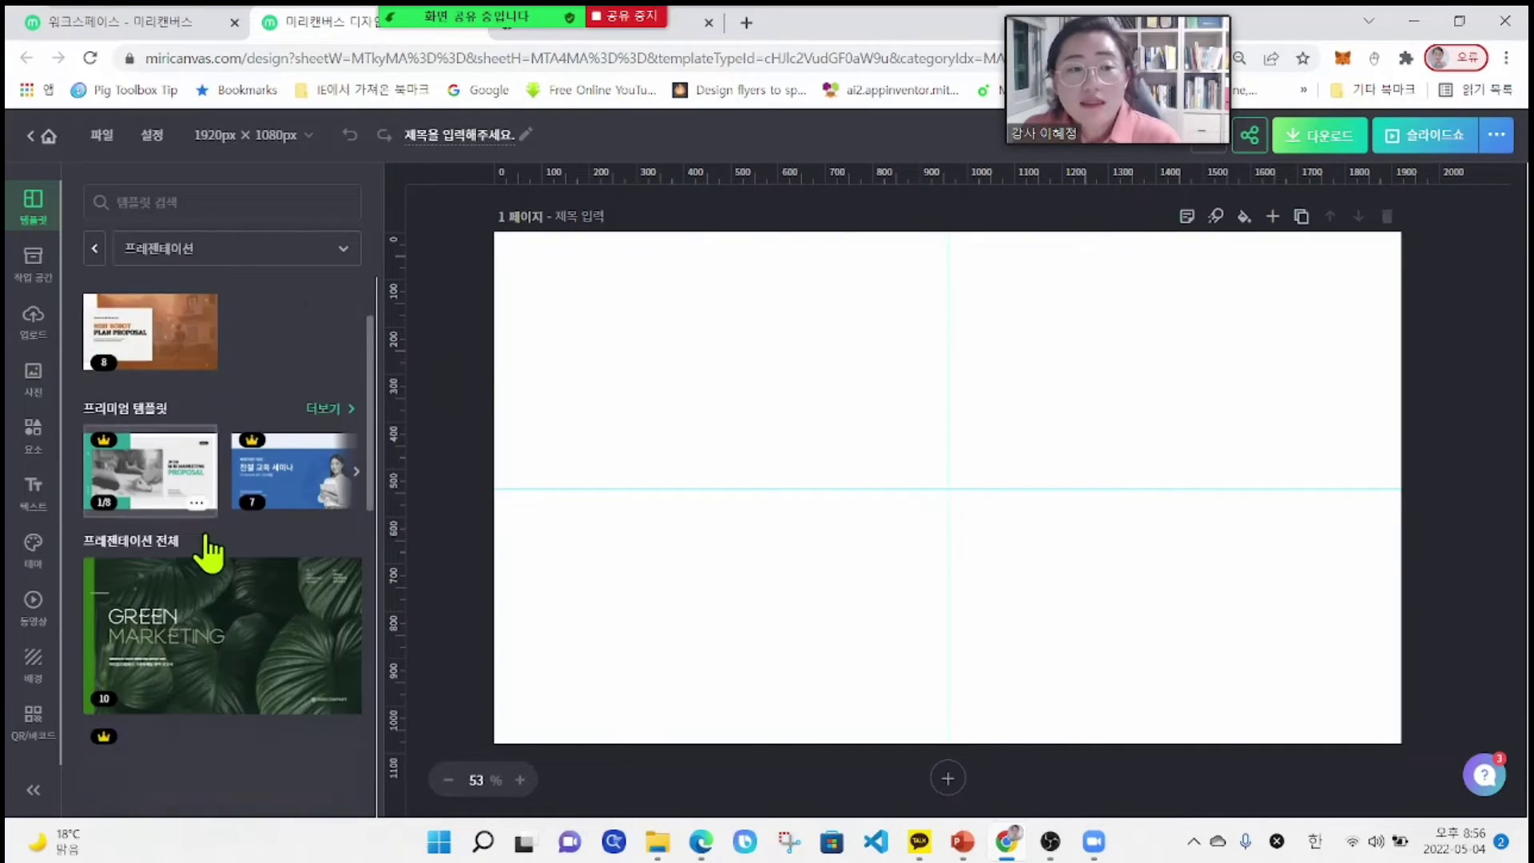
scroll(231, 656, "down", 7)
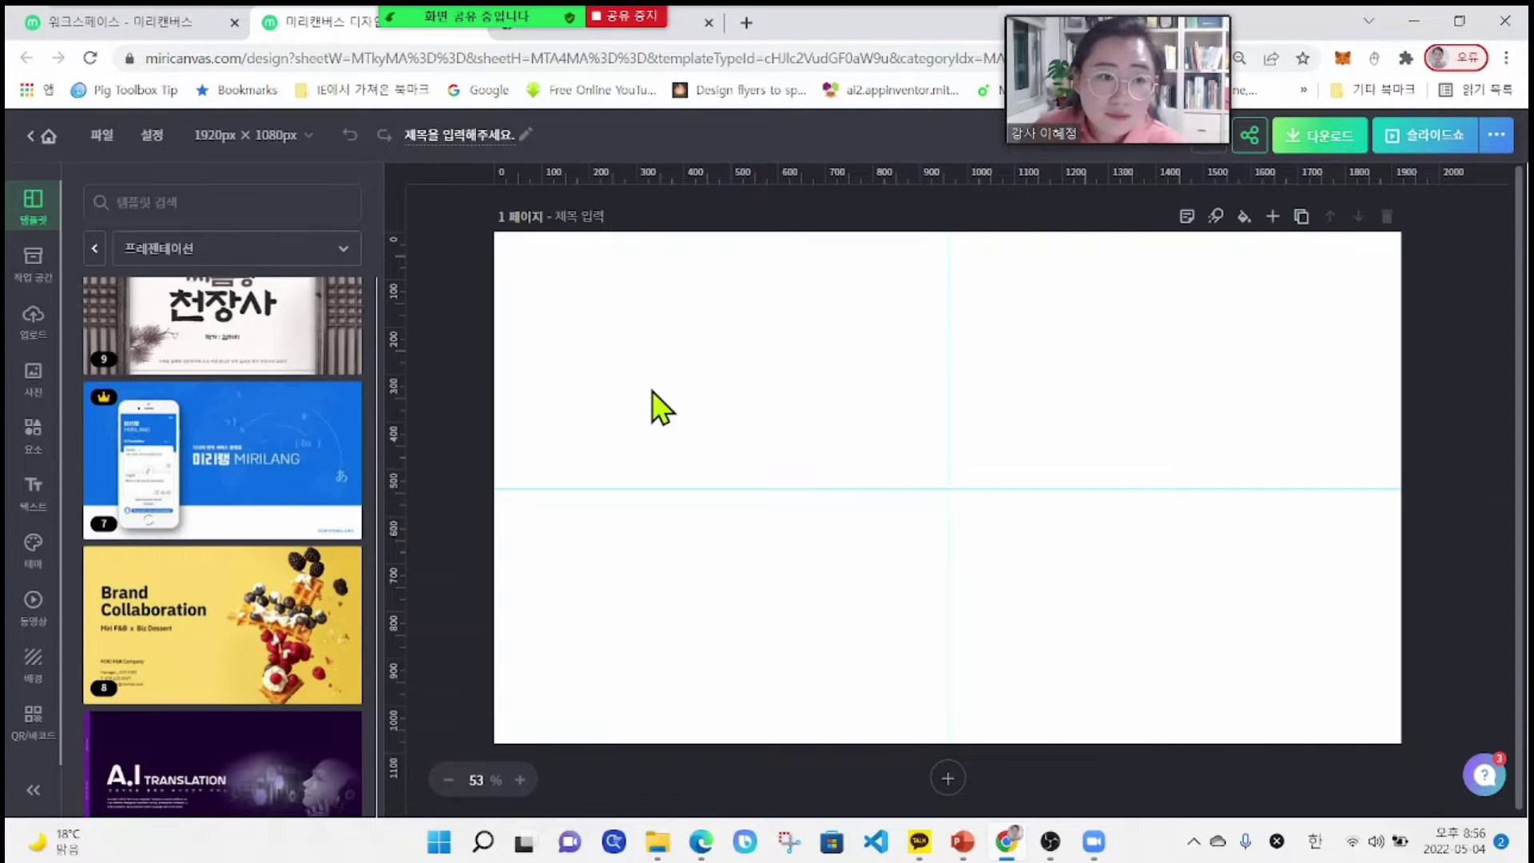
scroll(204, 631, "up", 1)
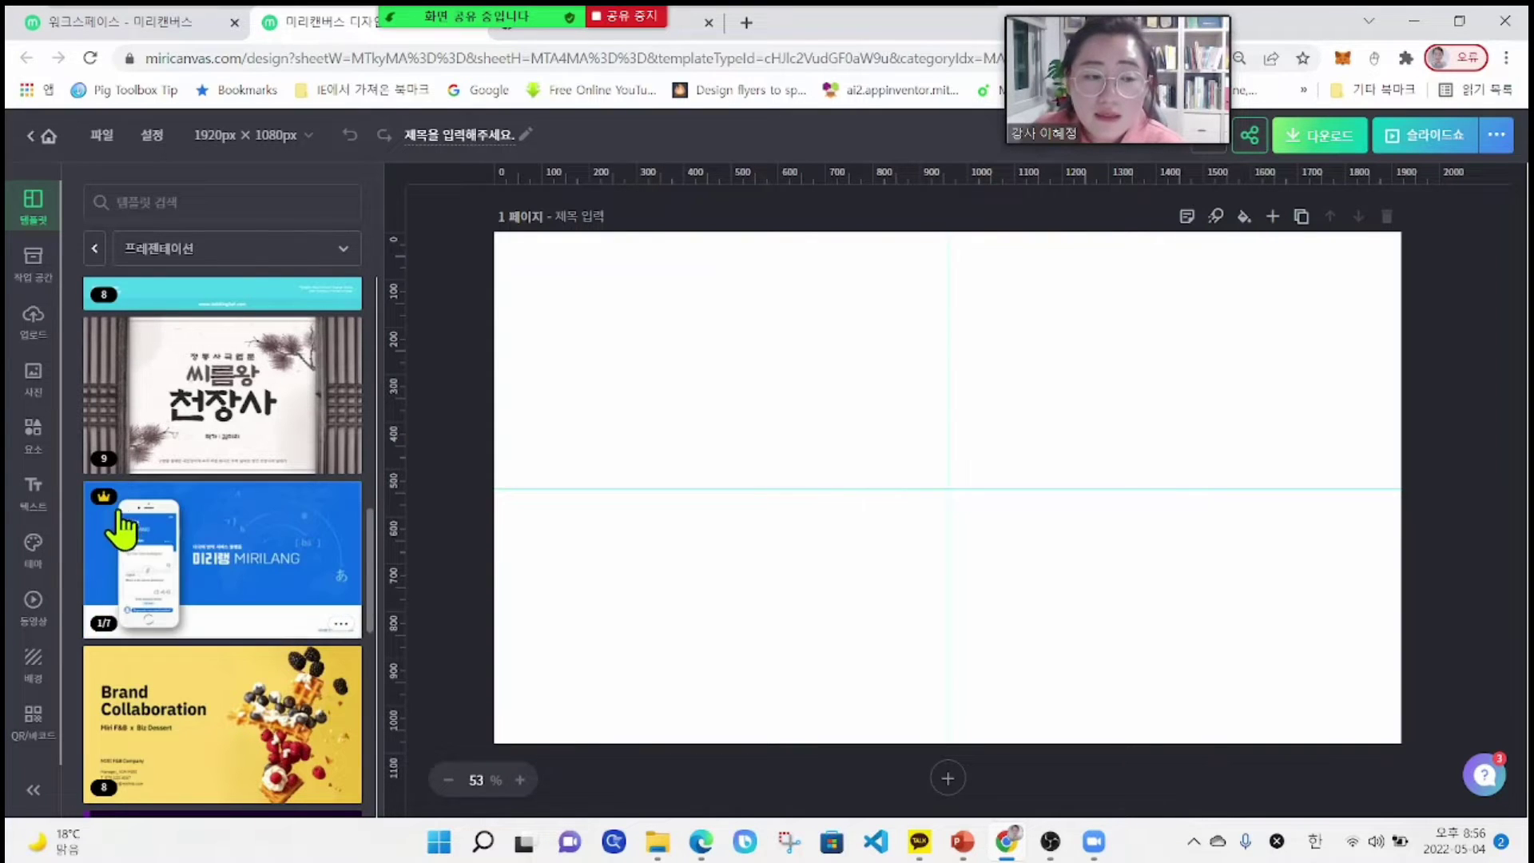
scroll(206, 575, "up", 5)
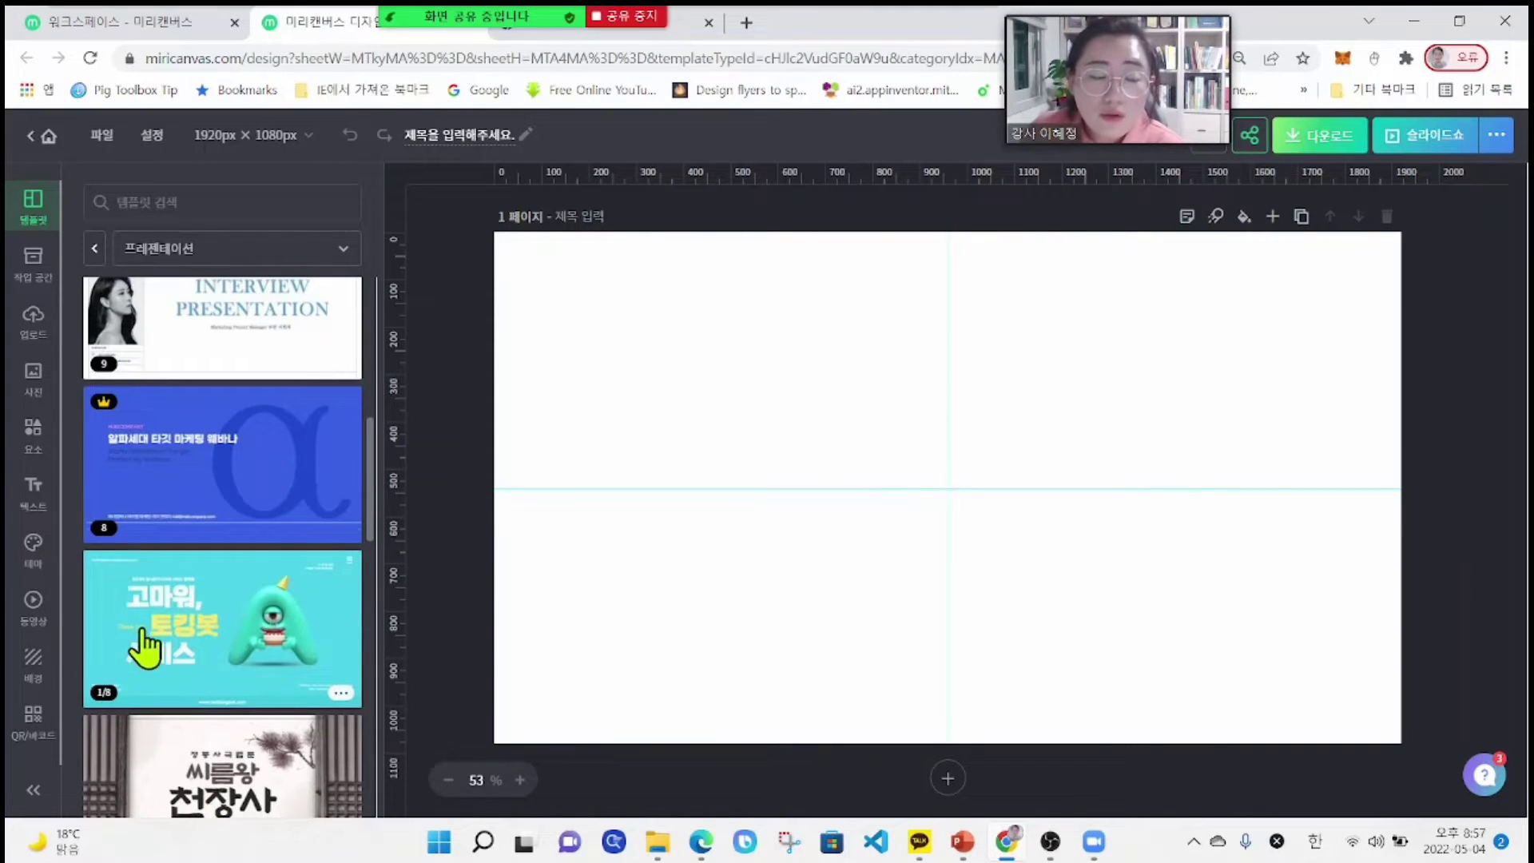
scroll(144, 647, "up", 1)
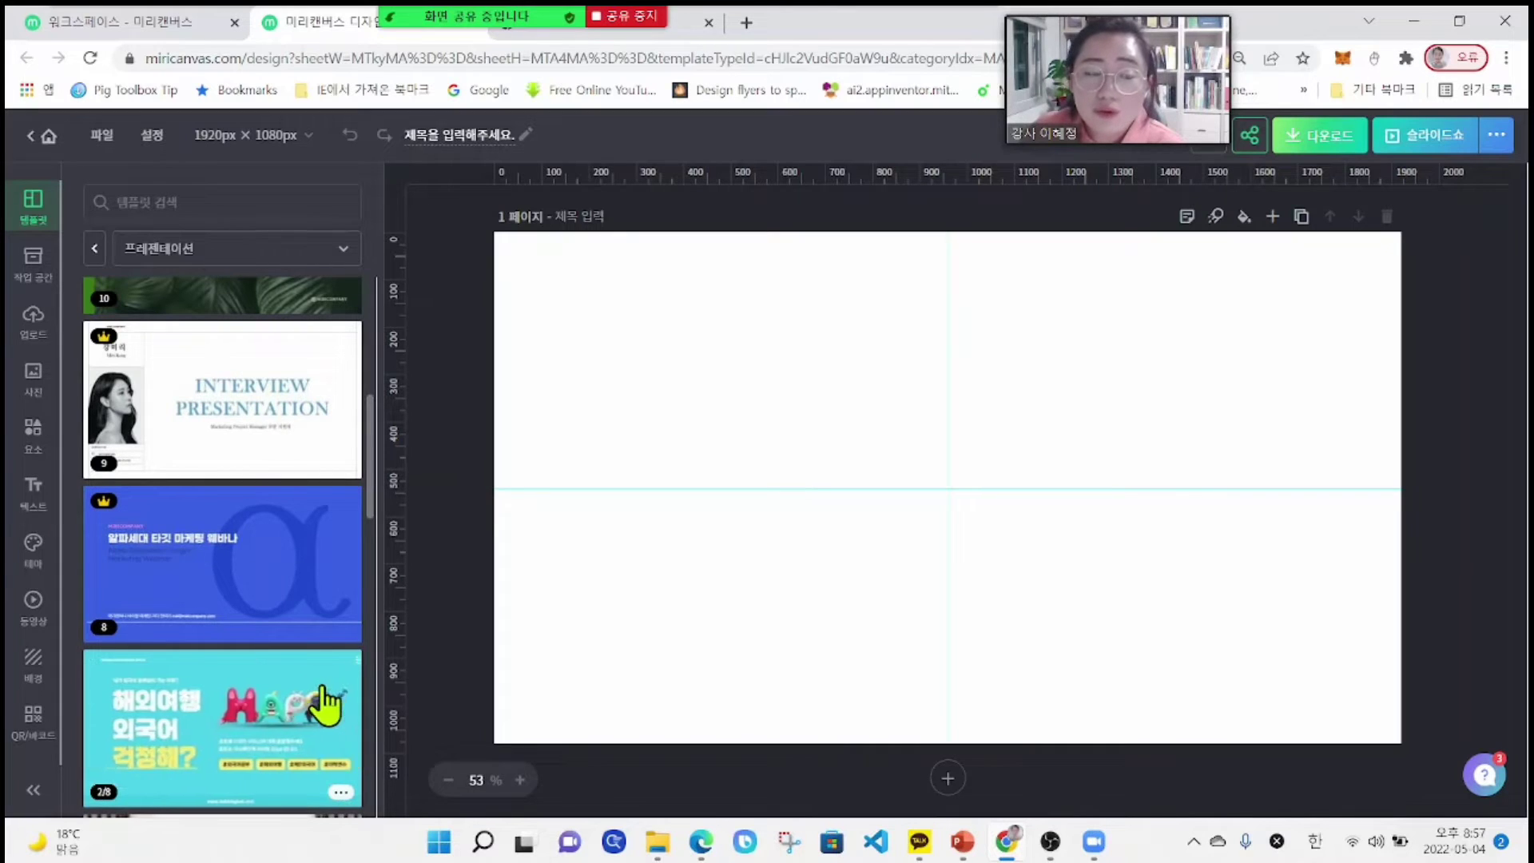
scroll(324, 703, "down", 1)
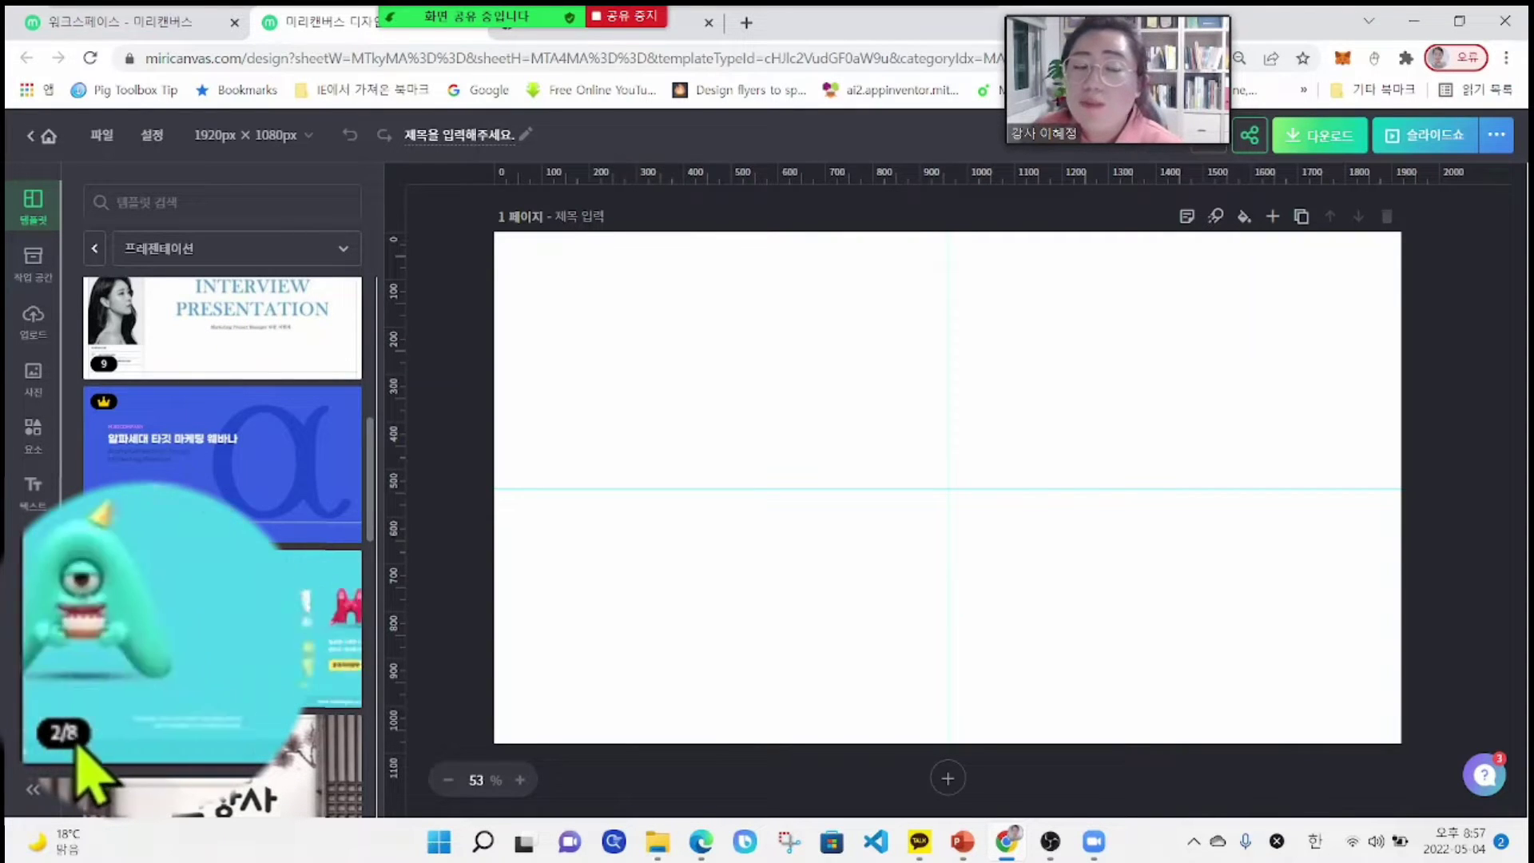
scroll(76, 751, "up", 5)
scroll(120, 520, "down", 4)
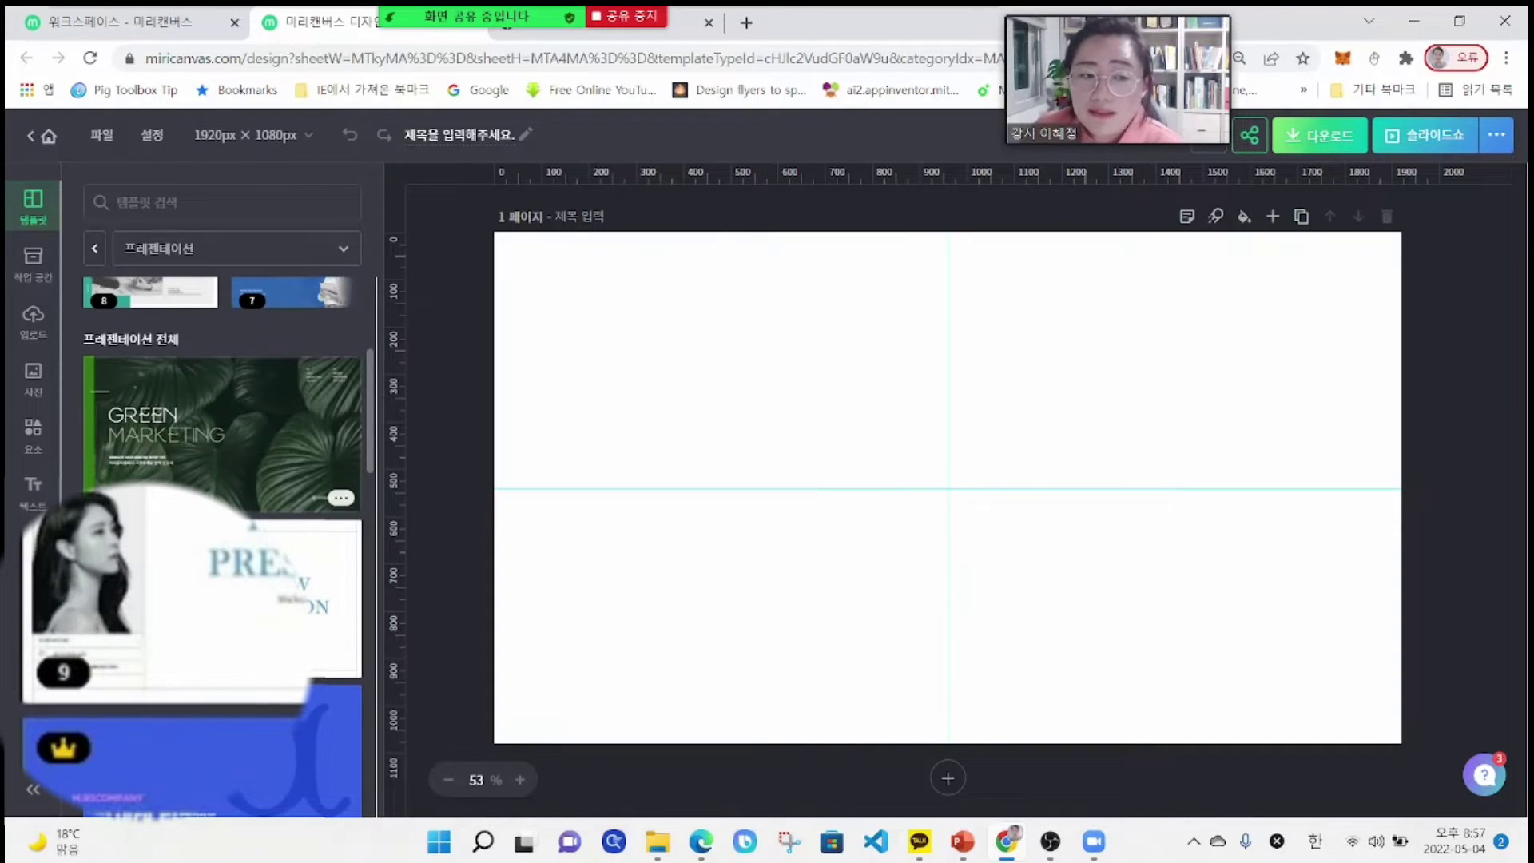
scroll(223, 543, "down", 5)
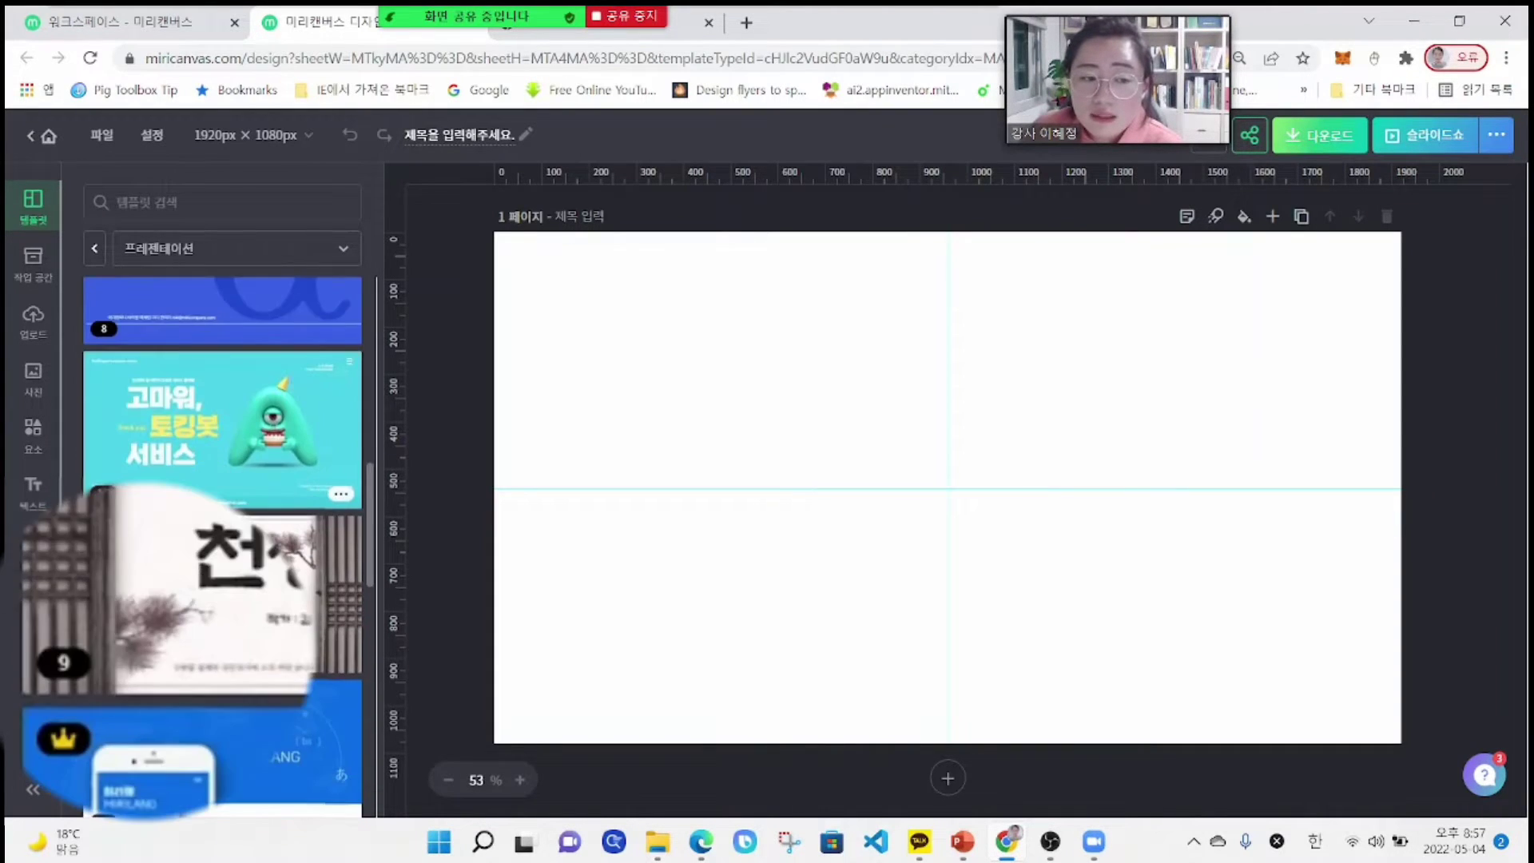
scroll(223, 543, "up", 5)
scroll(240, 532, "down", 10)
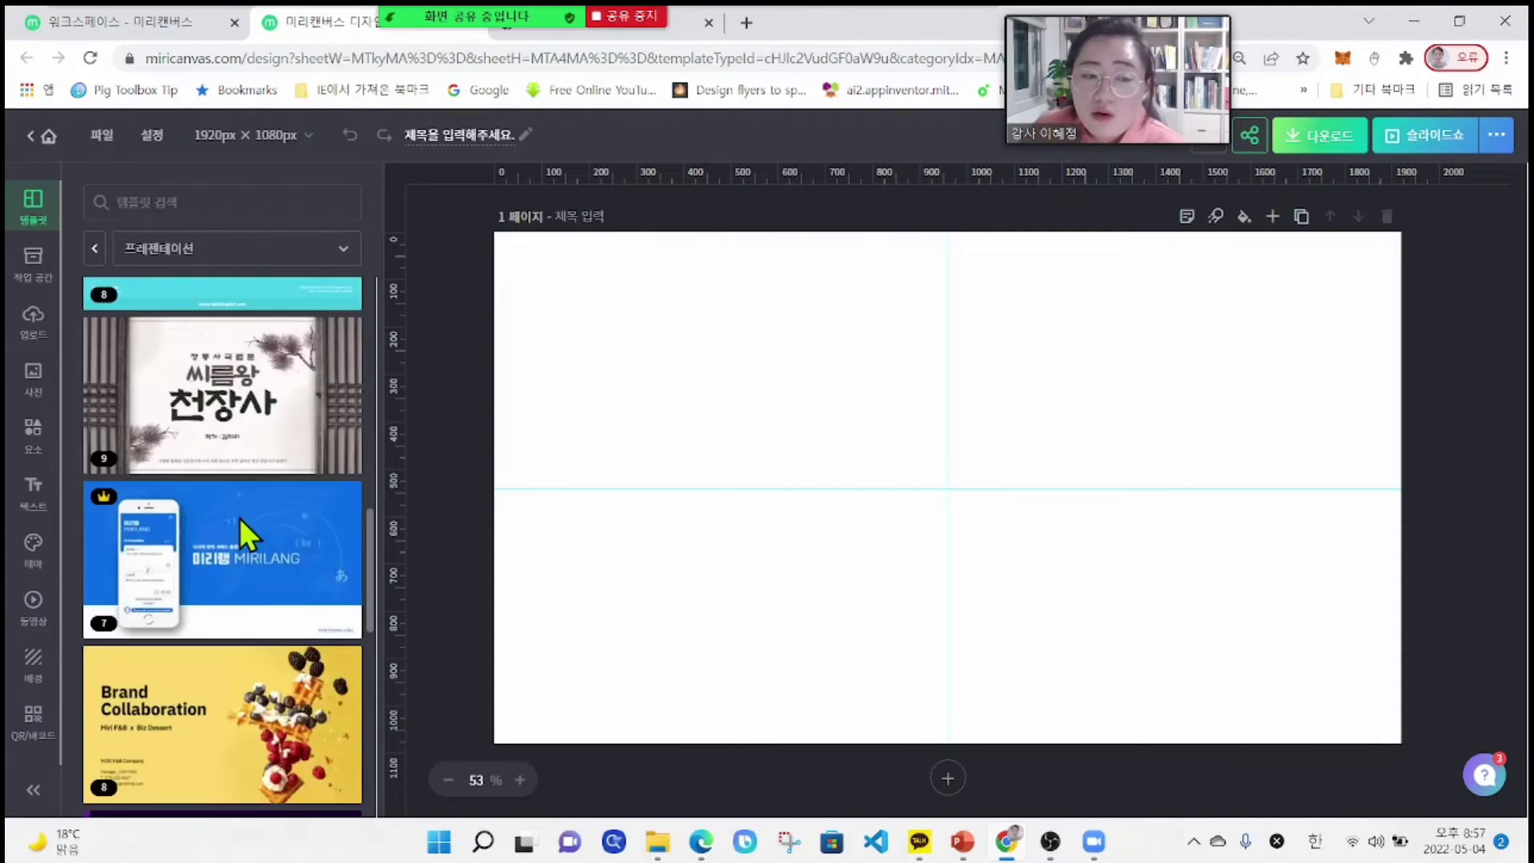
scroll(240, 534, "down", 8)
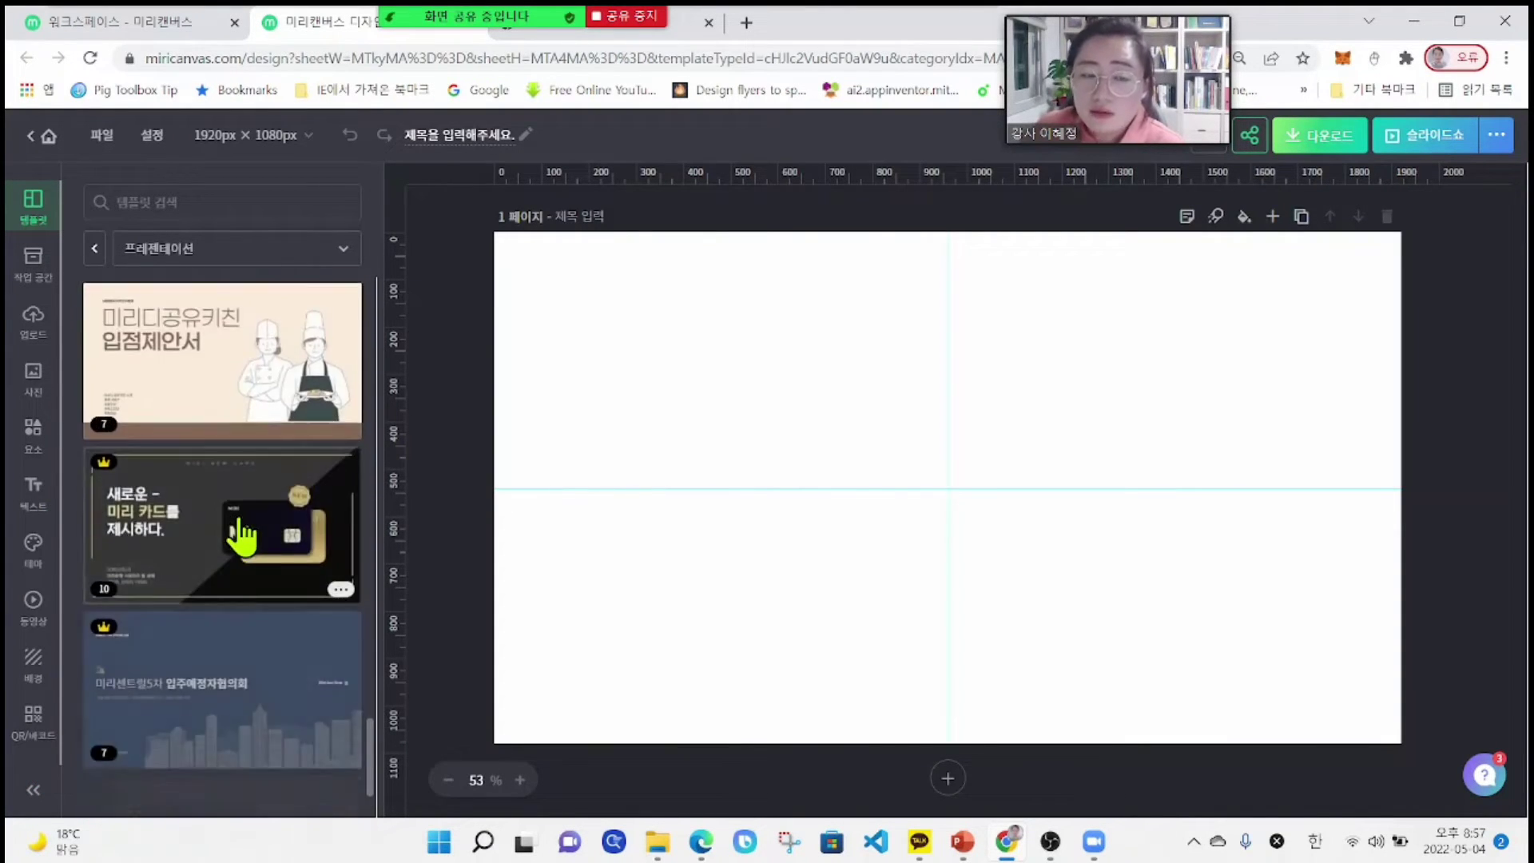
scroll(240, 536, "down", 10)
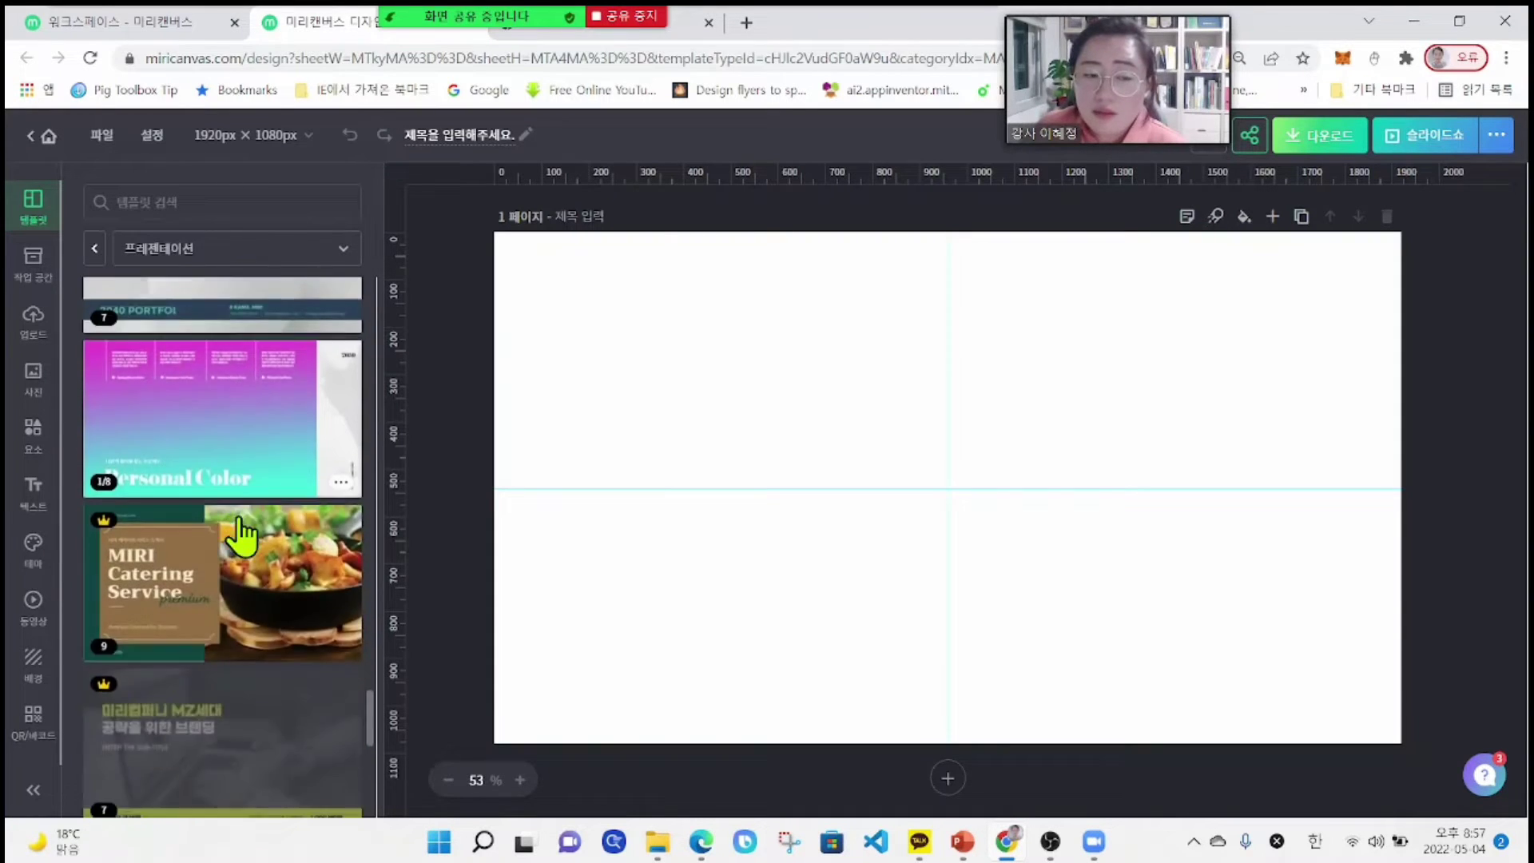
scroll(239, 534, "down", 10)
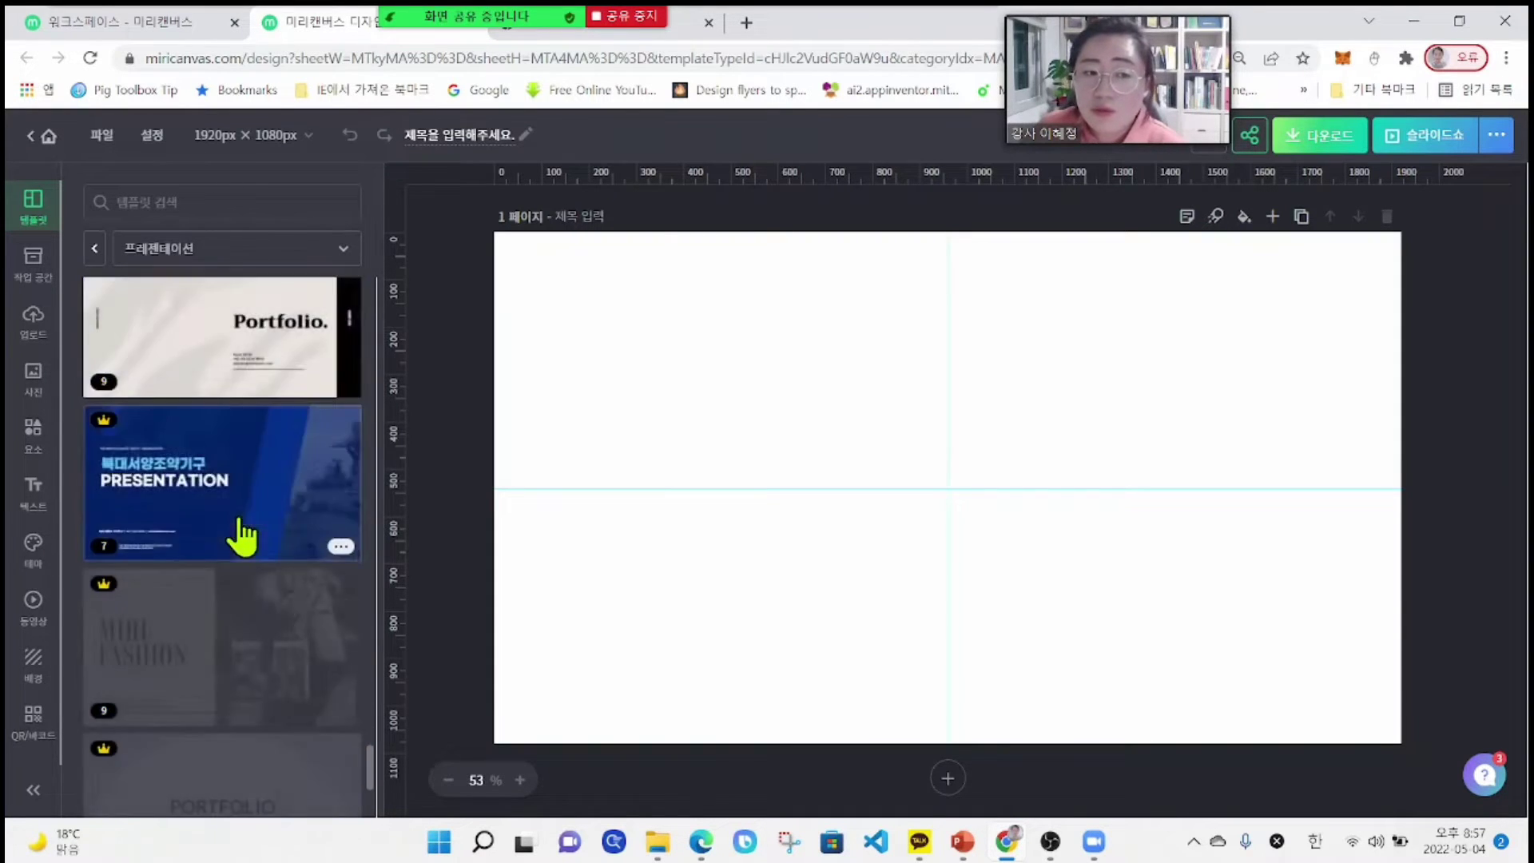
scroll(242, 534, "down", 10)
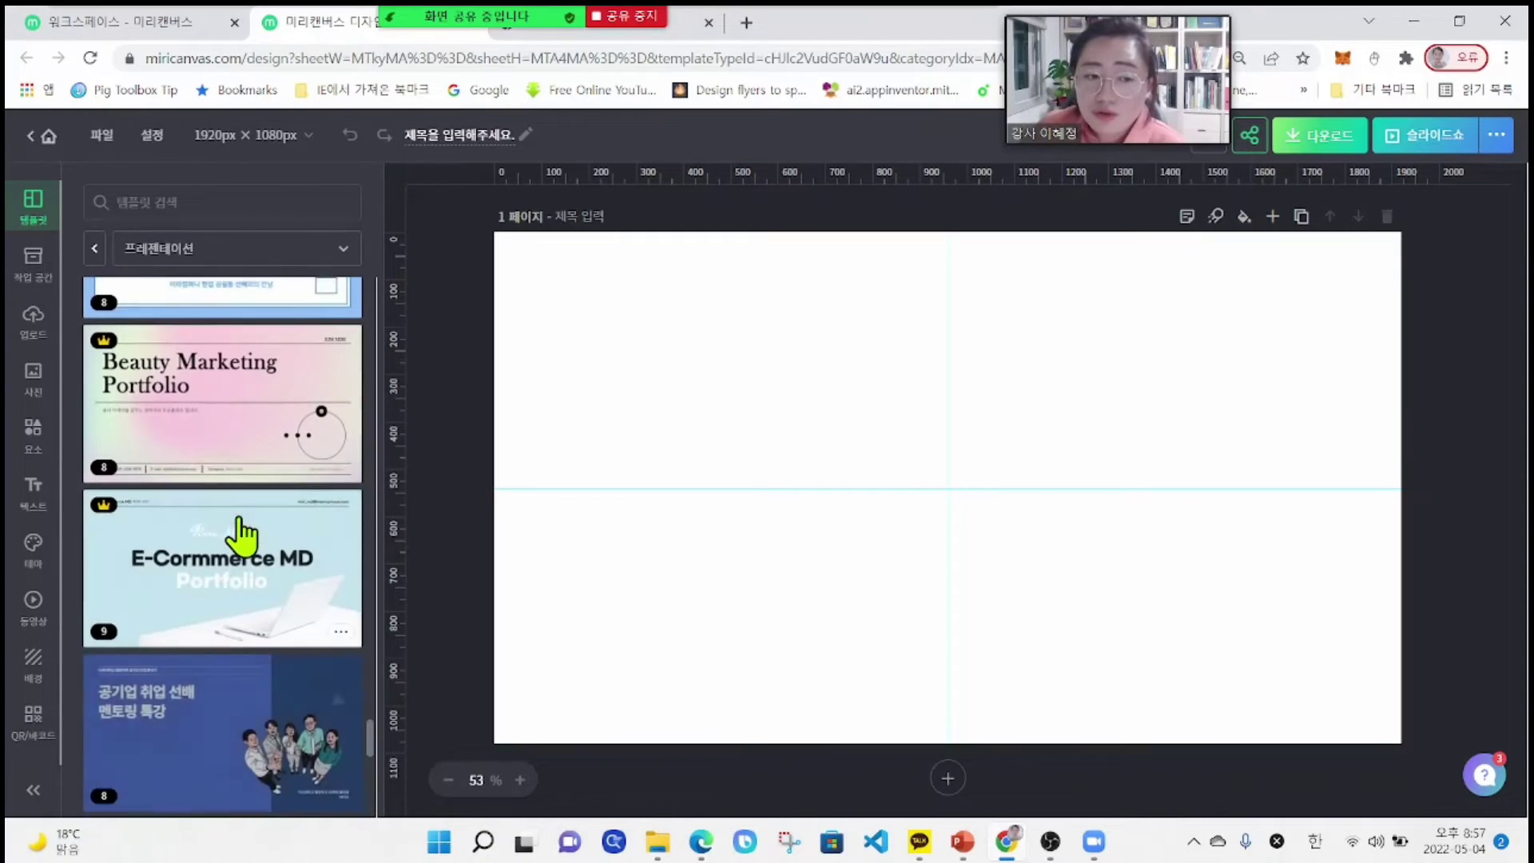
scroll(242, 533, "down", 4)
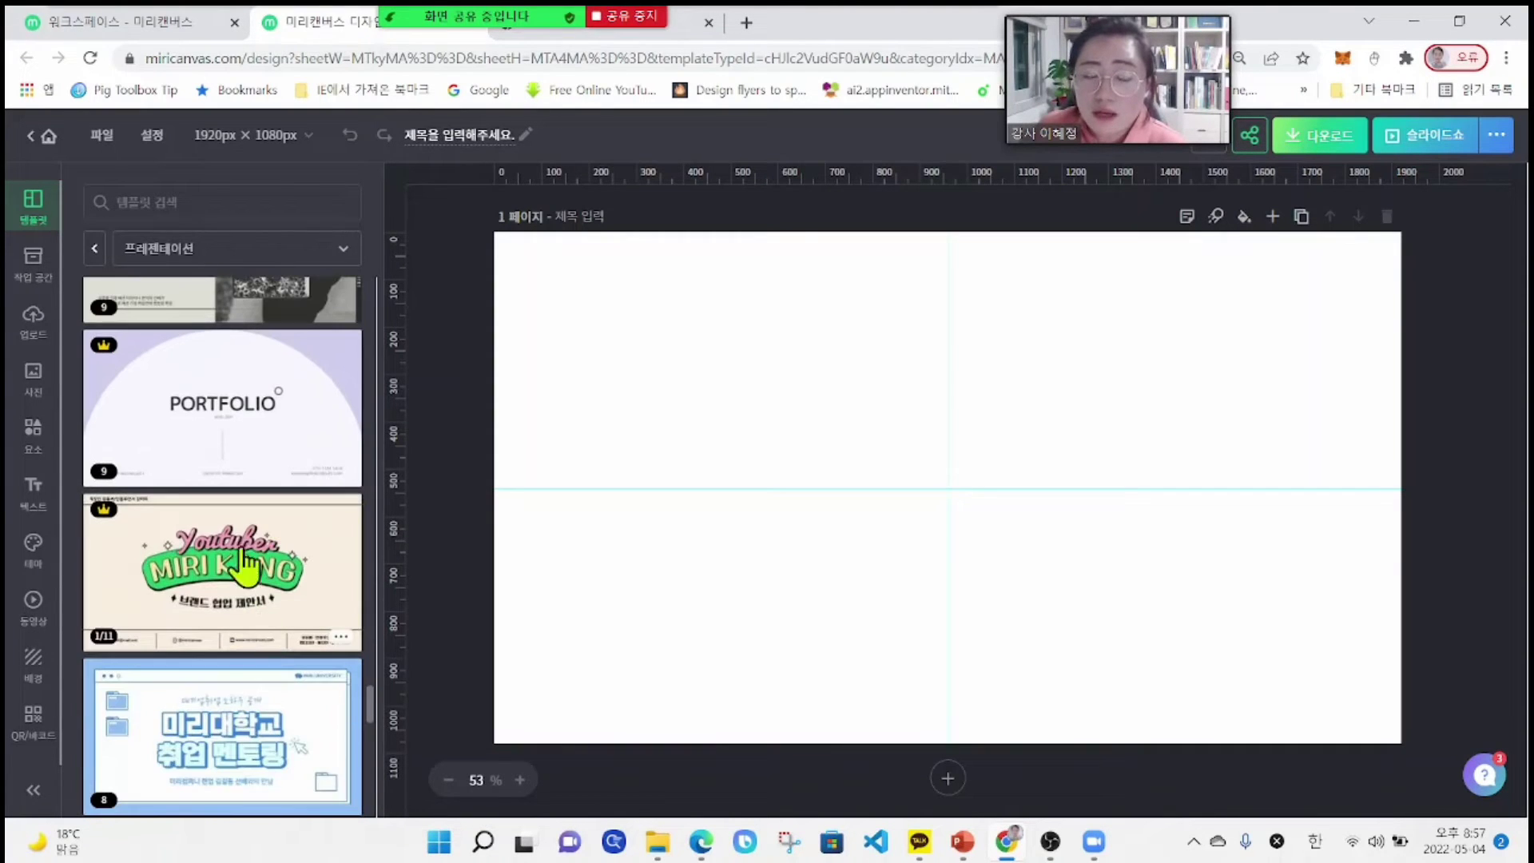
scroll(185, 660, "down", 15)
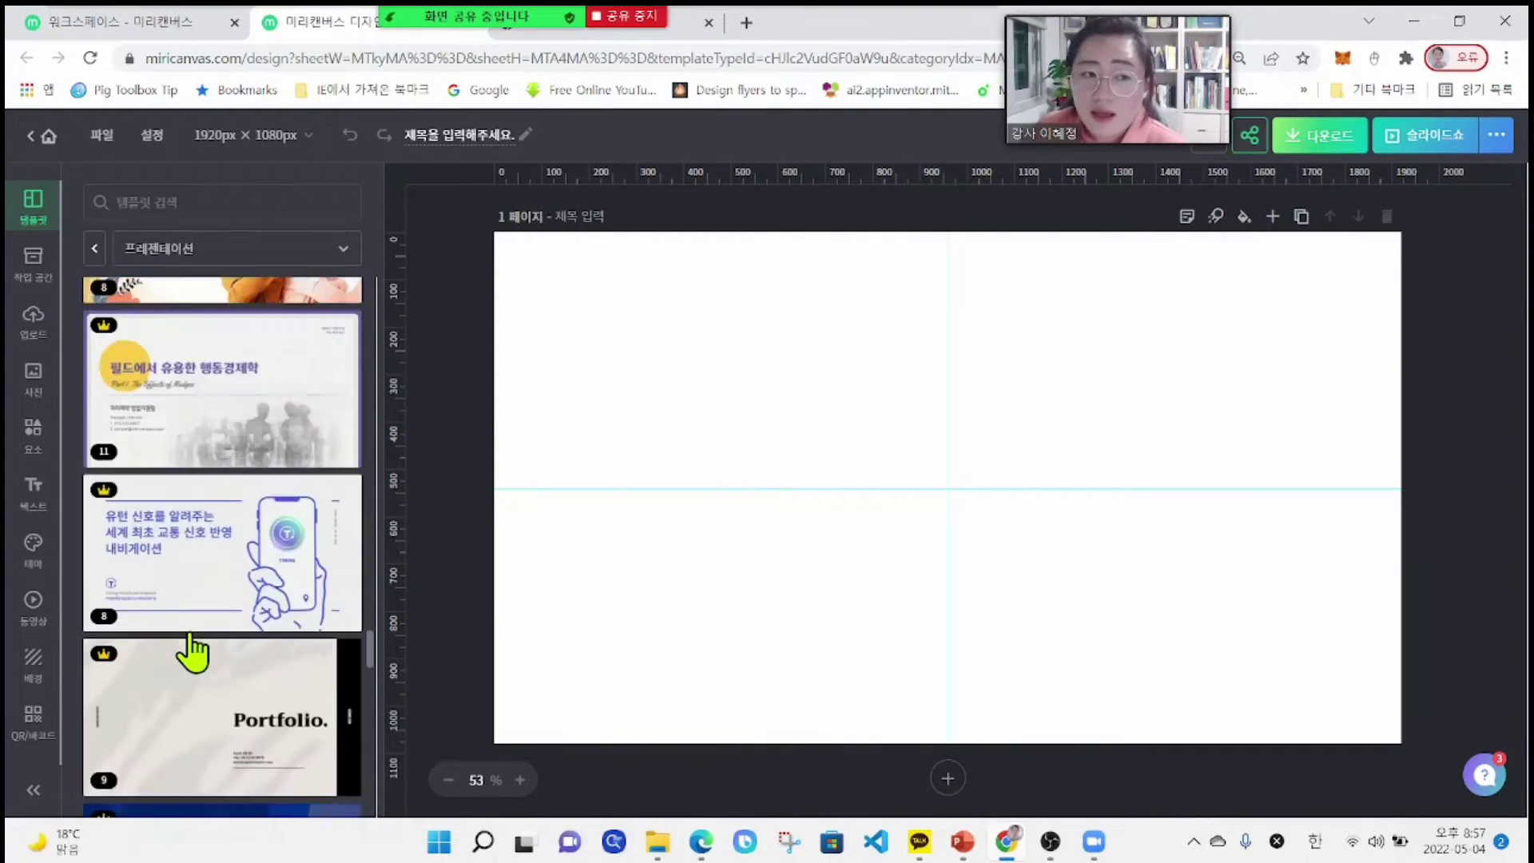
scroll(112, 520, "down", 10)
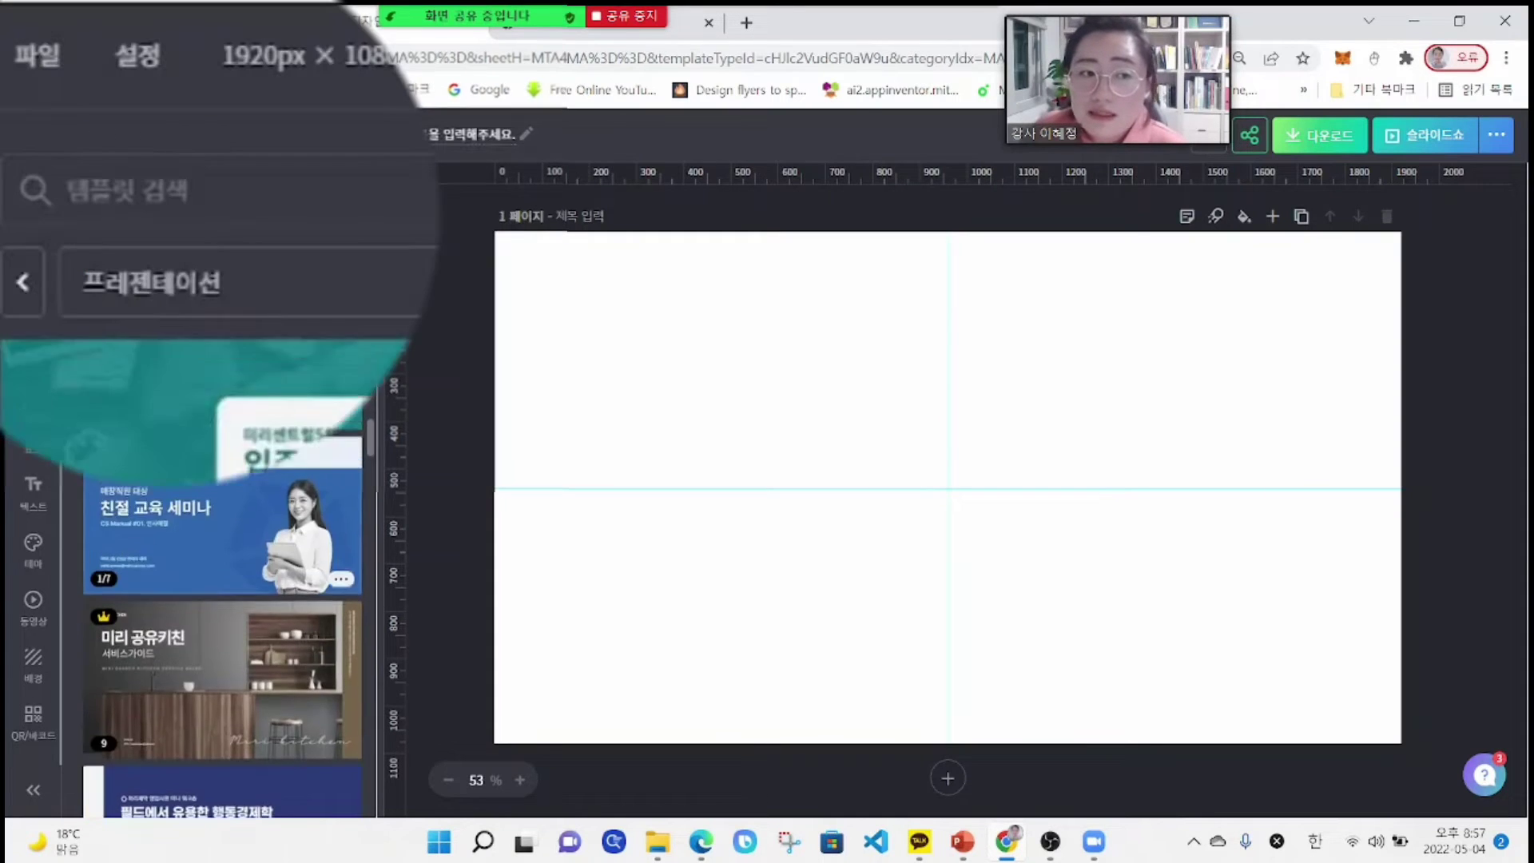
- Search the 프레젠테이션 templates for 브랜드 and look through the results
left_click(246, 183)
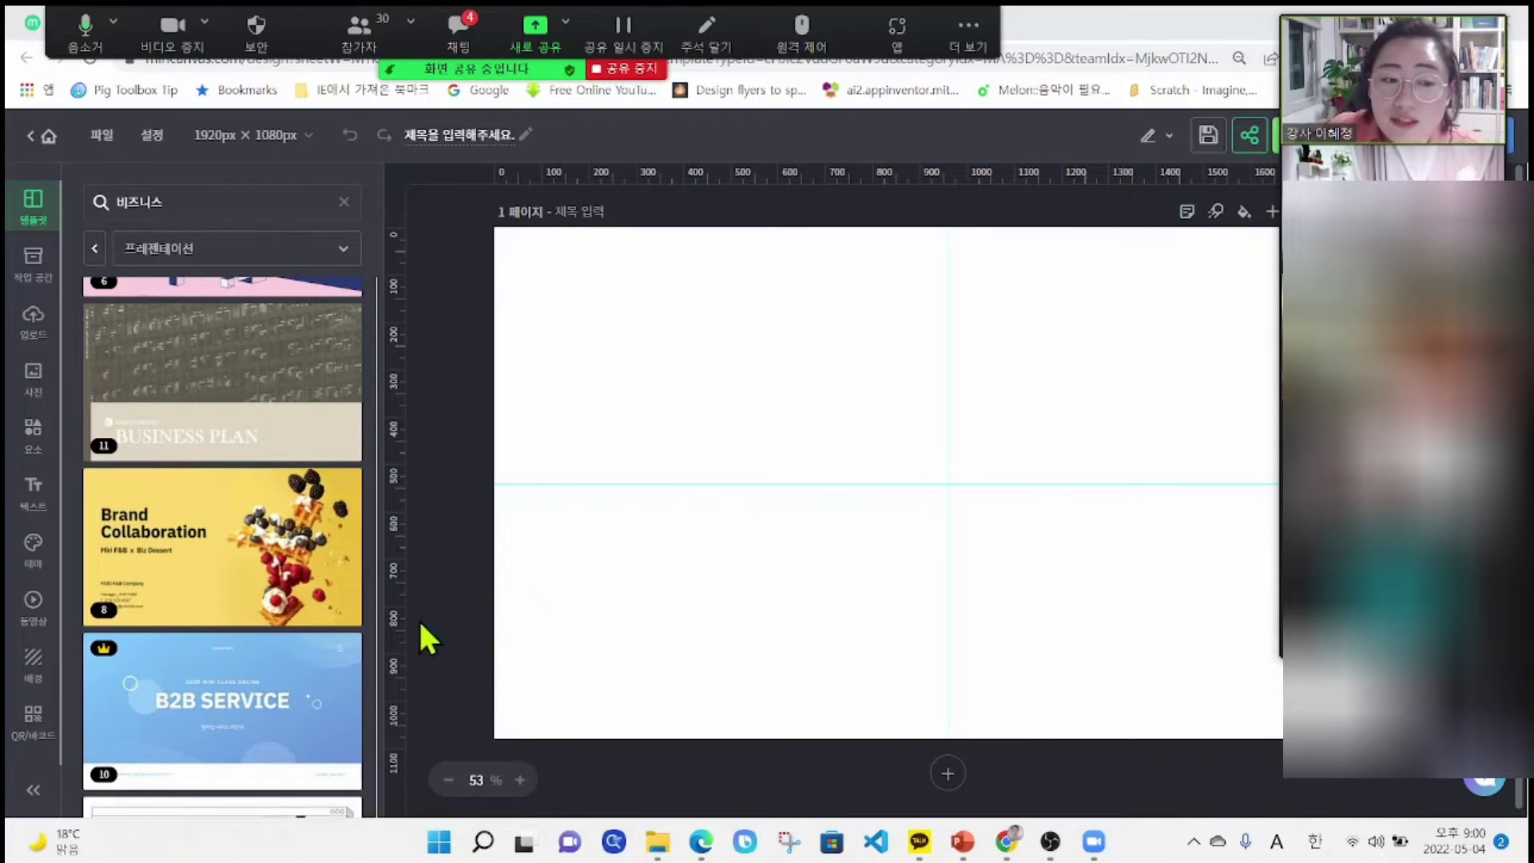
left_click(208, 198)
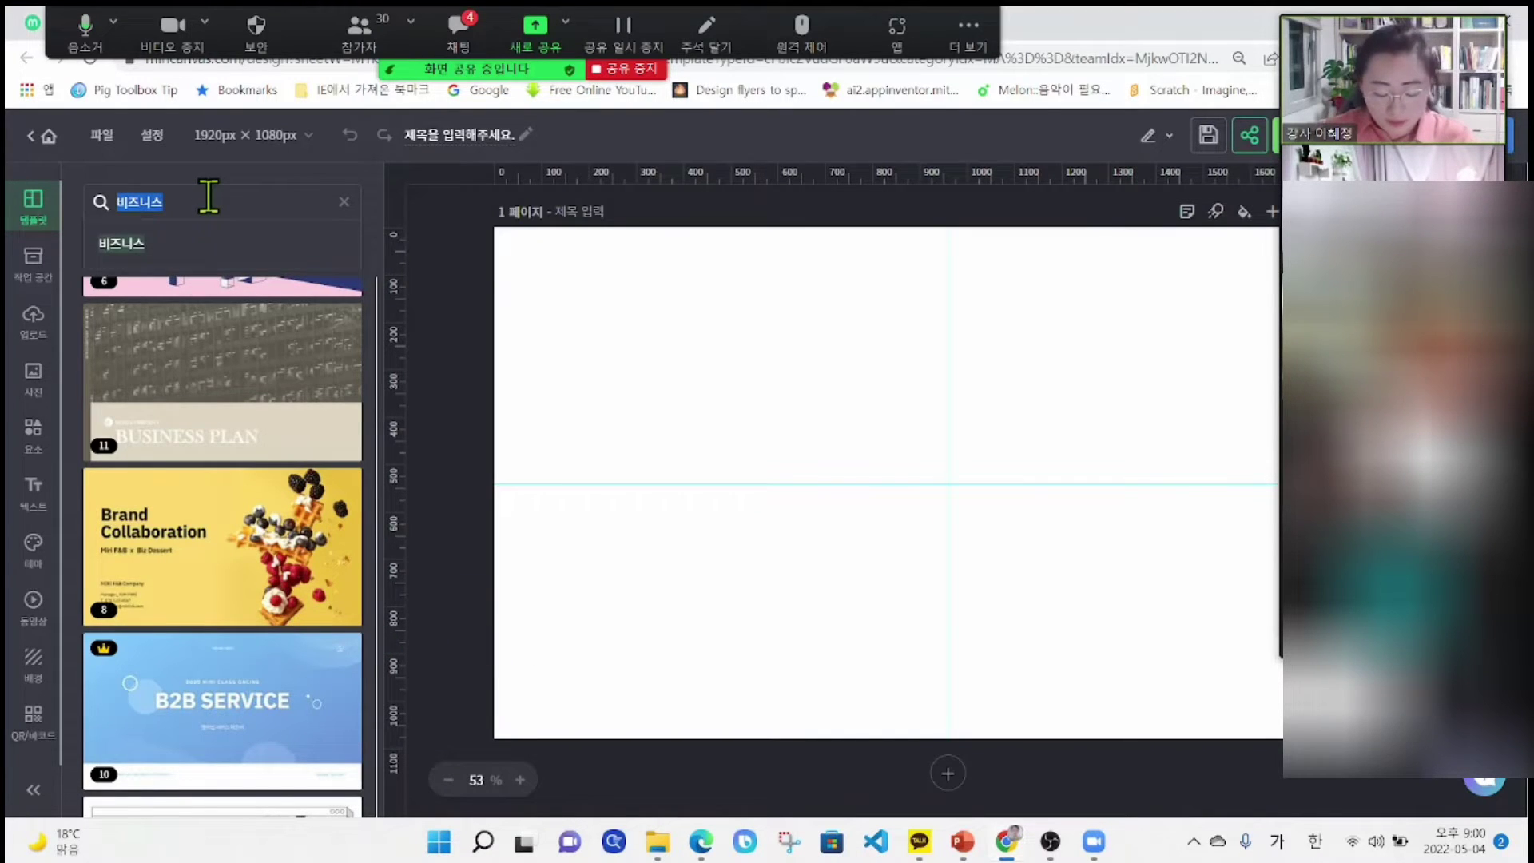
type("브랜드")
key("Return")
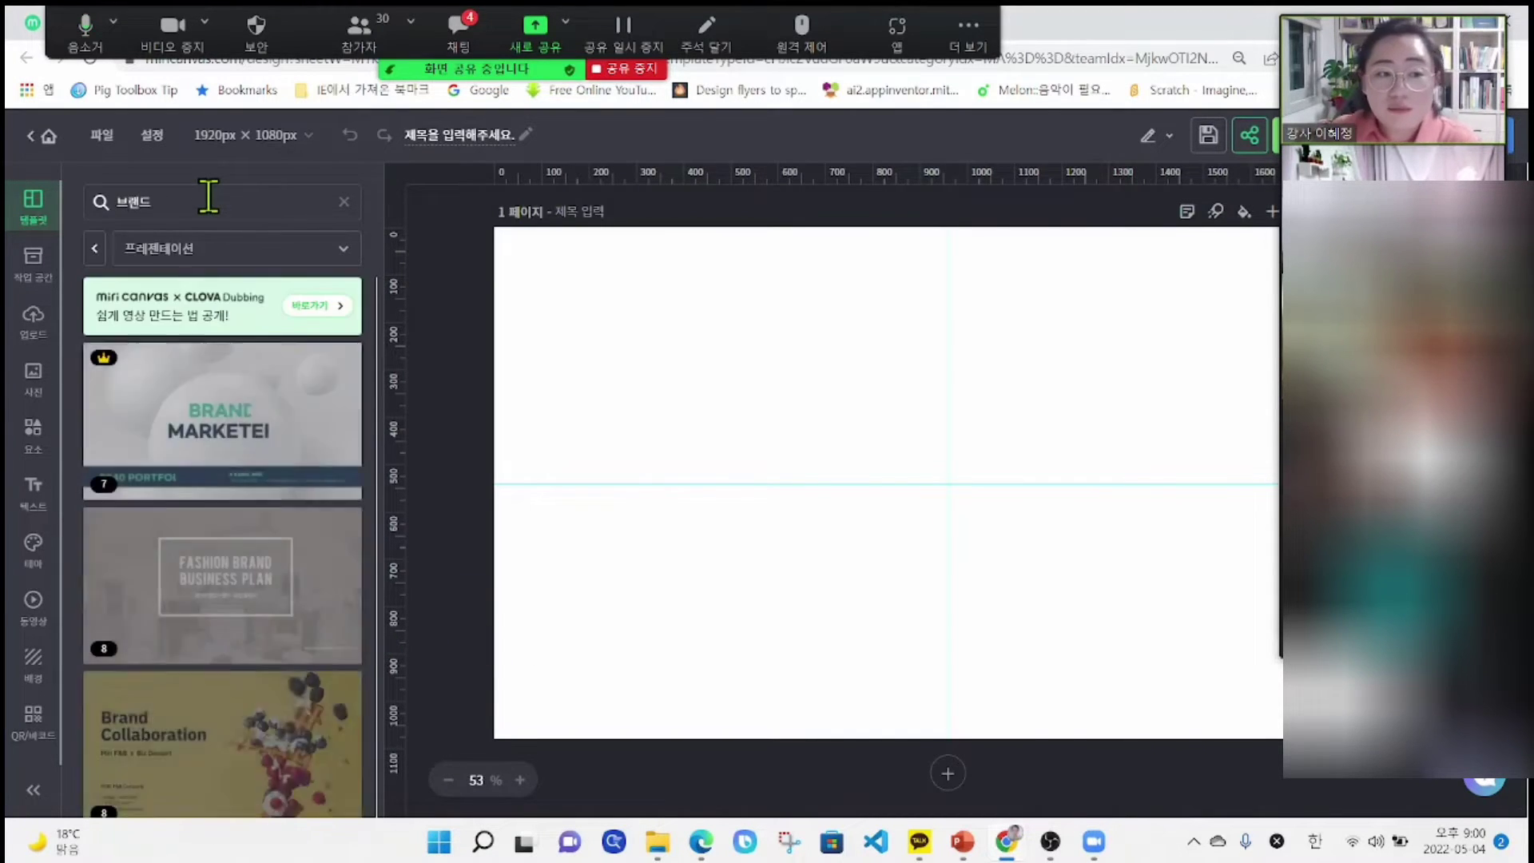
scroll(246, 663, "down", 1)
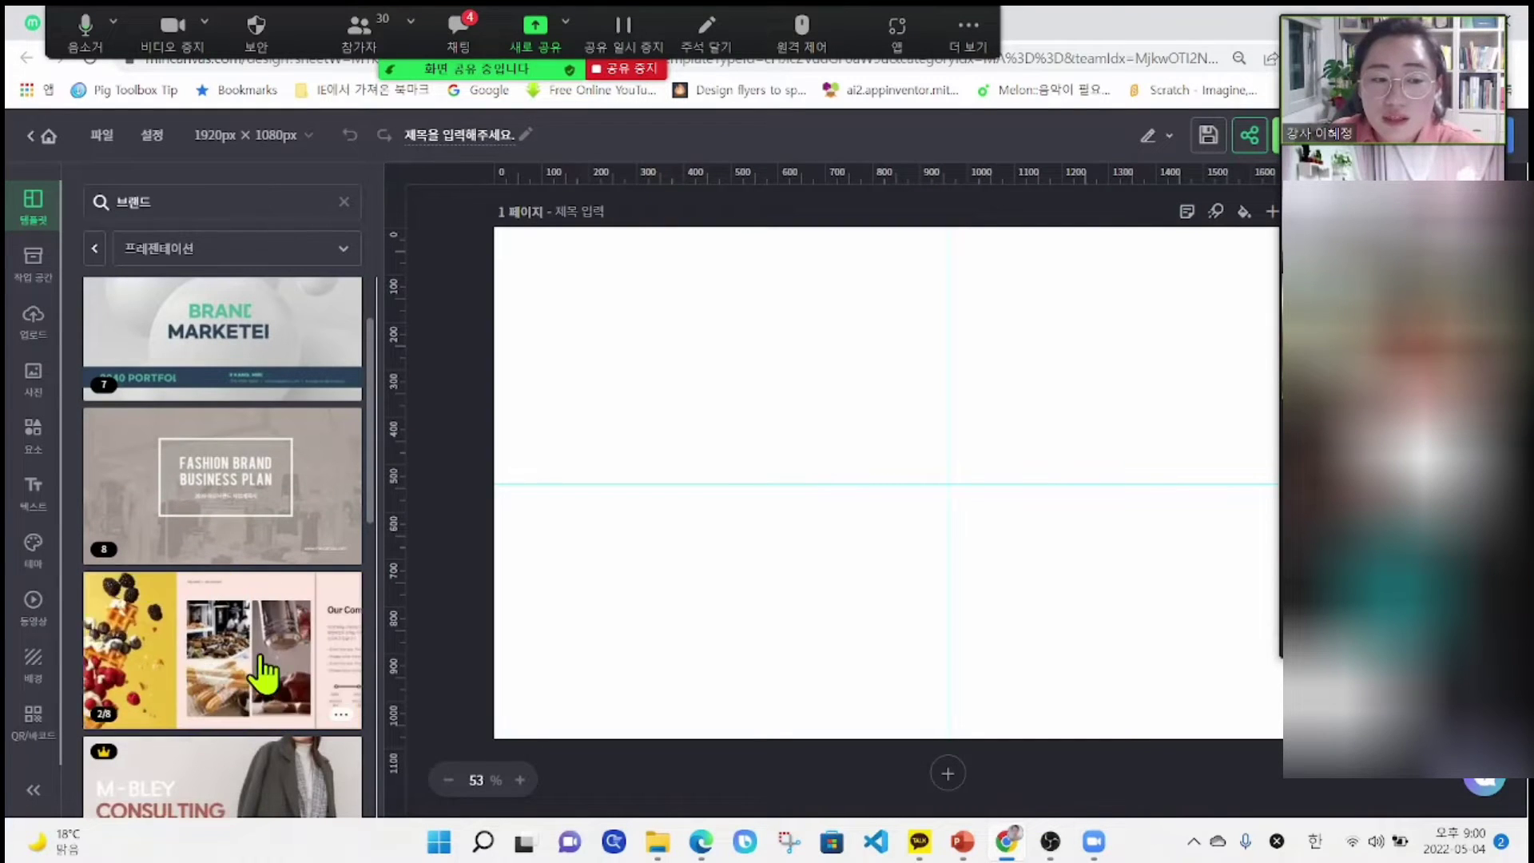
scroll(264, 479, "down", 1)
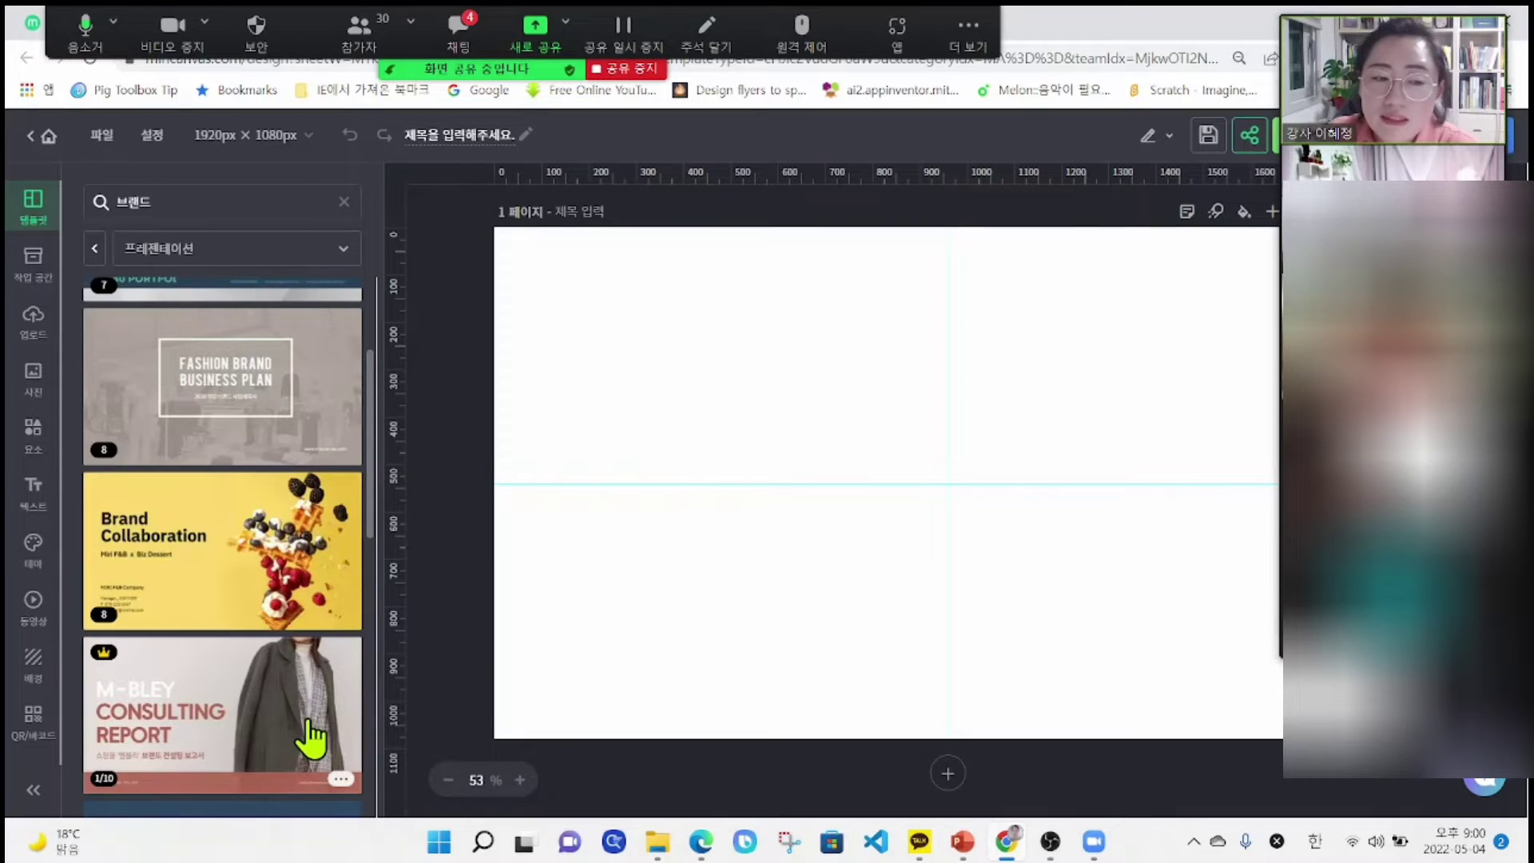
scroll(270, 780, "down", 2)
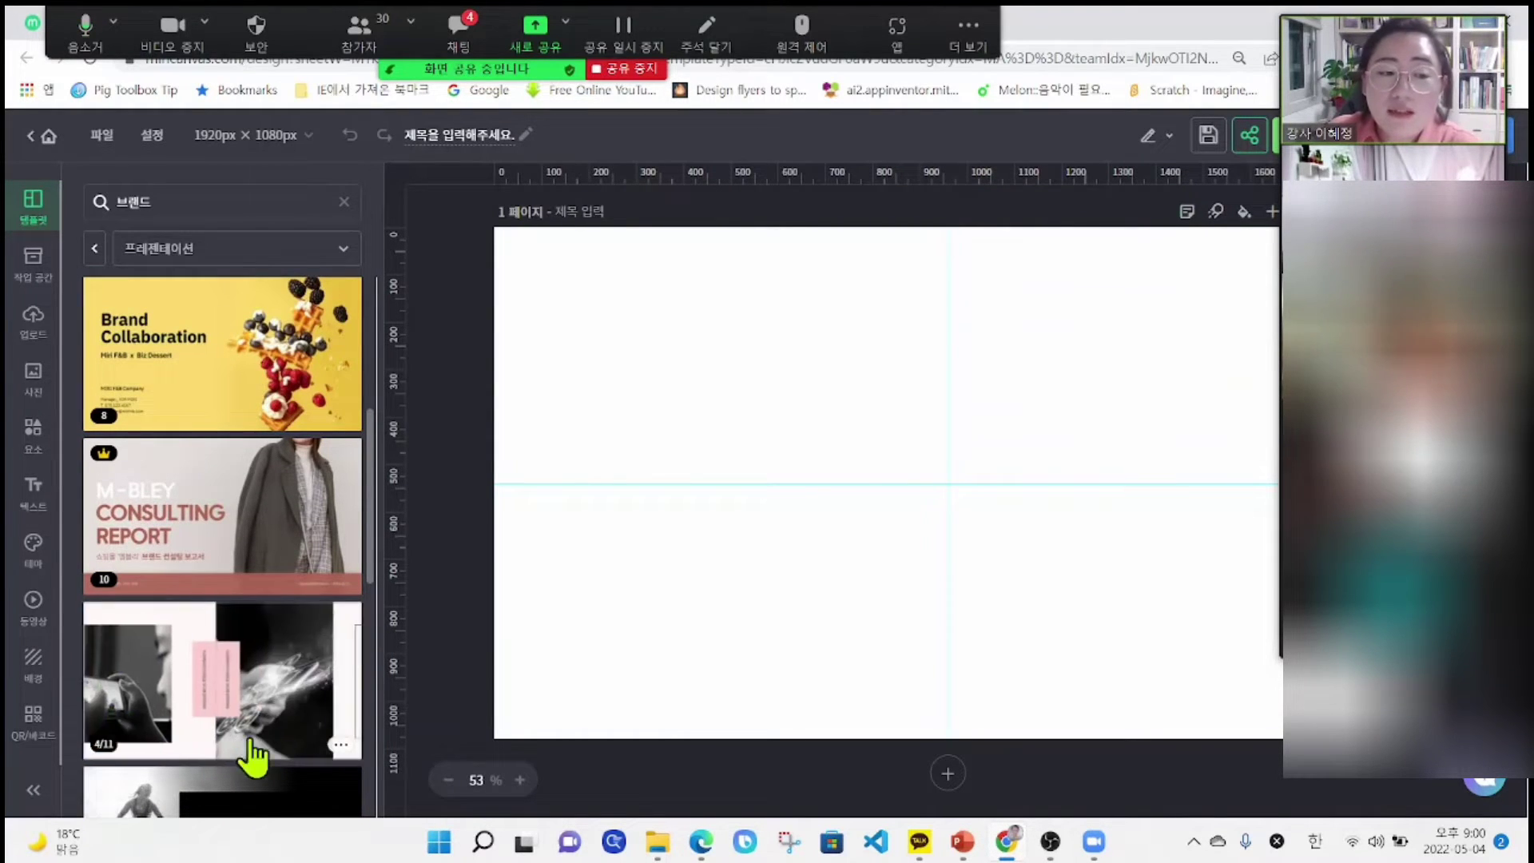
- Open the yellow Brand Collaboration dessert template's page list and look through its pages down to the Thank you! page
left_click(274, 390)
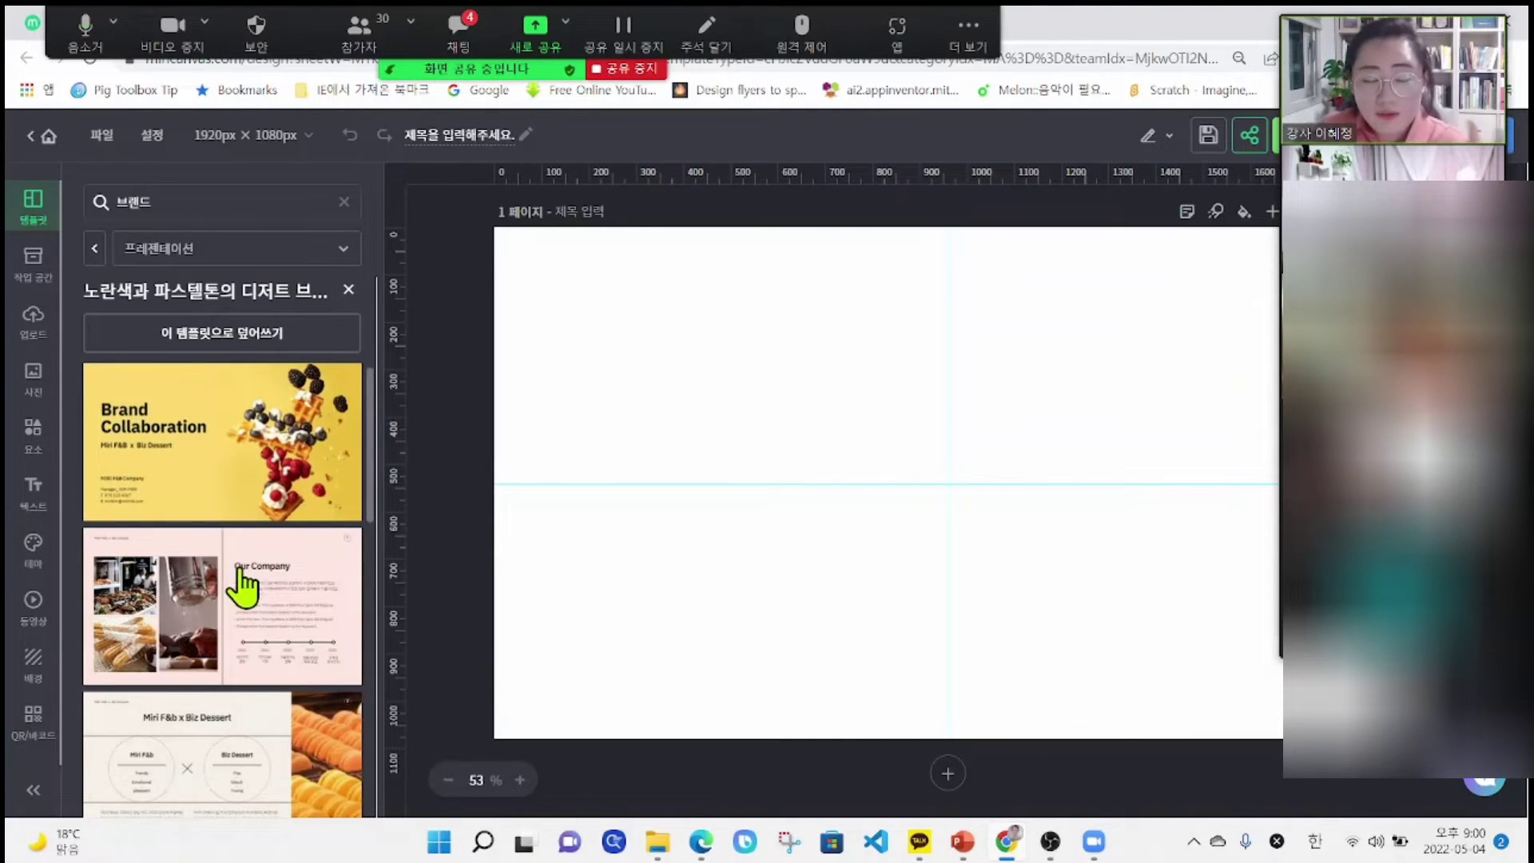
scroll(233, 471, "down", 8)
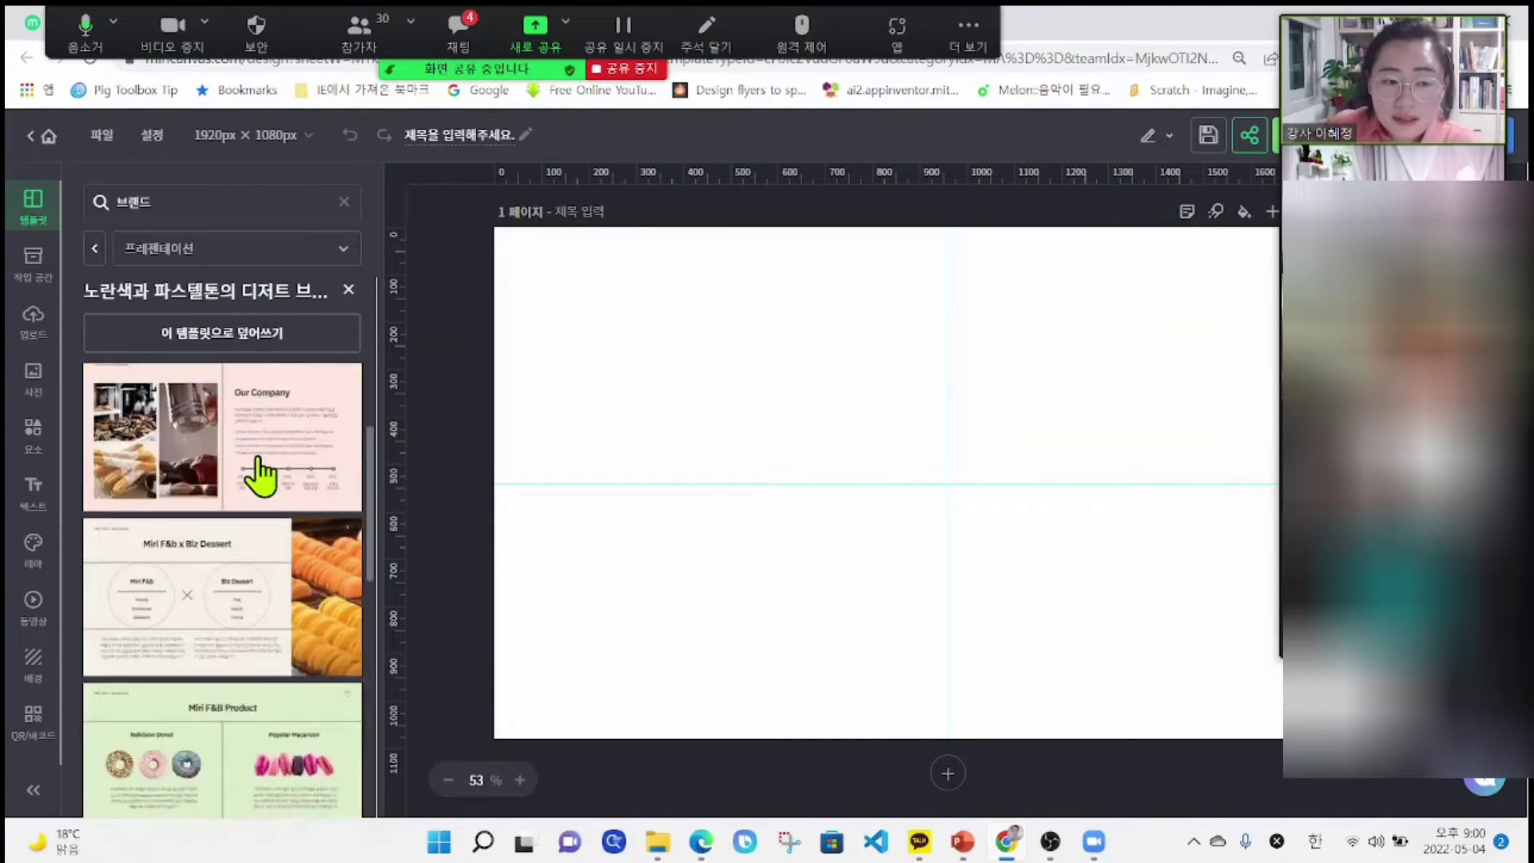
scroll(262, 506, "down", 3)
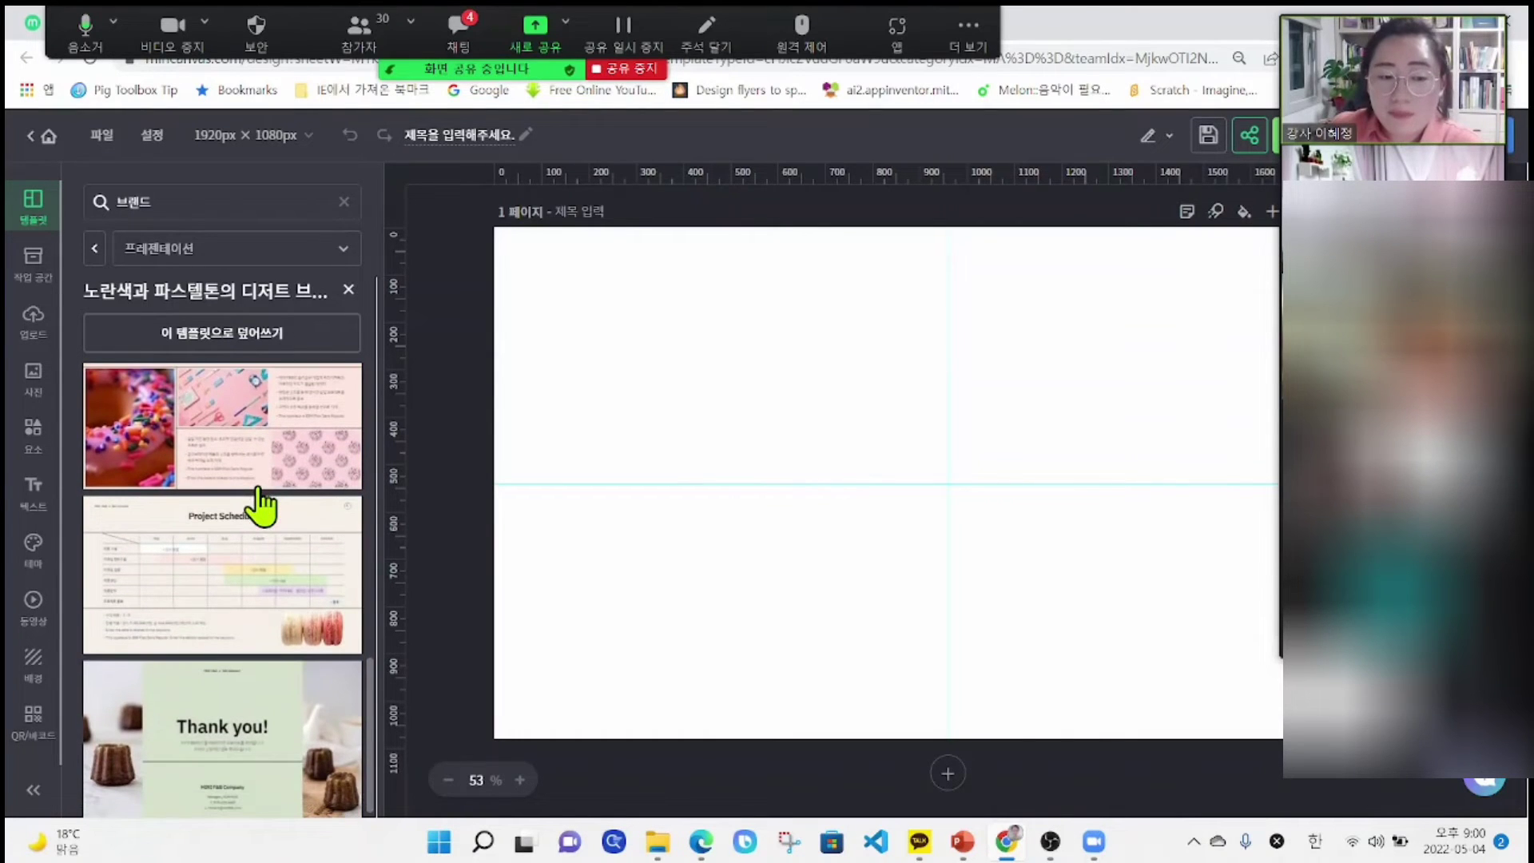
- Look through the Brand Collaboration dessert template's page previews again, from the cover to the Thank you! page and back
scroll(320, 705, "up", 10)
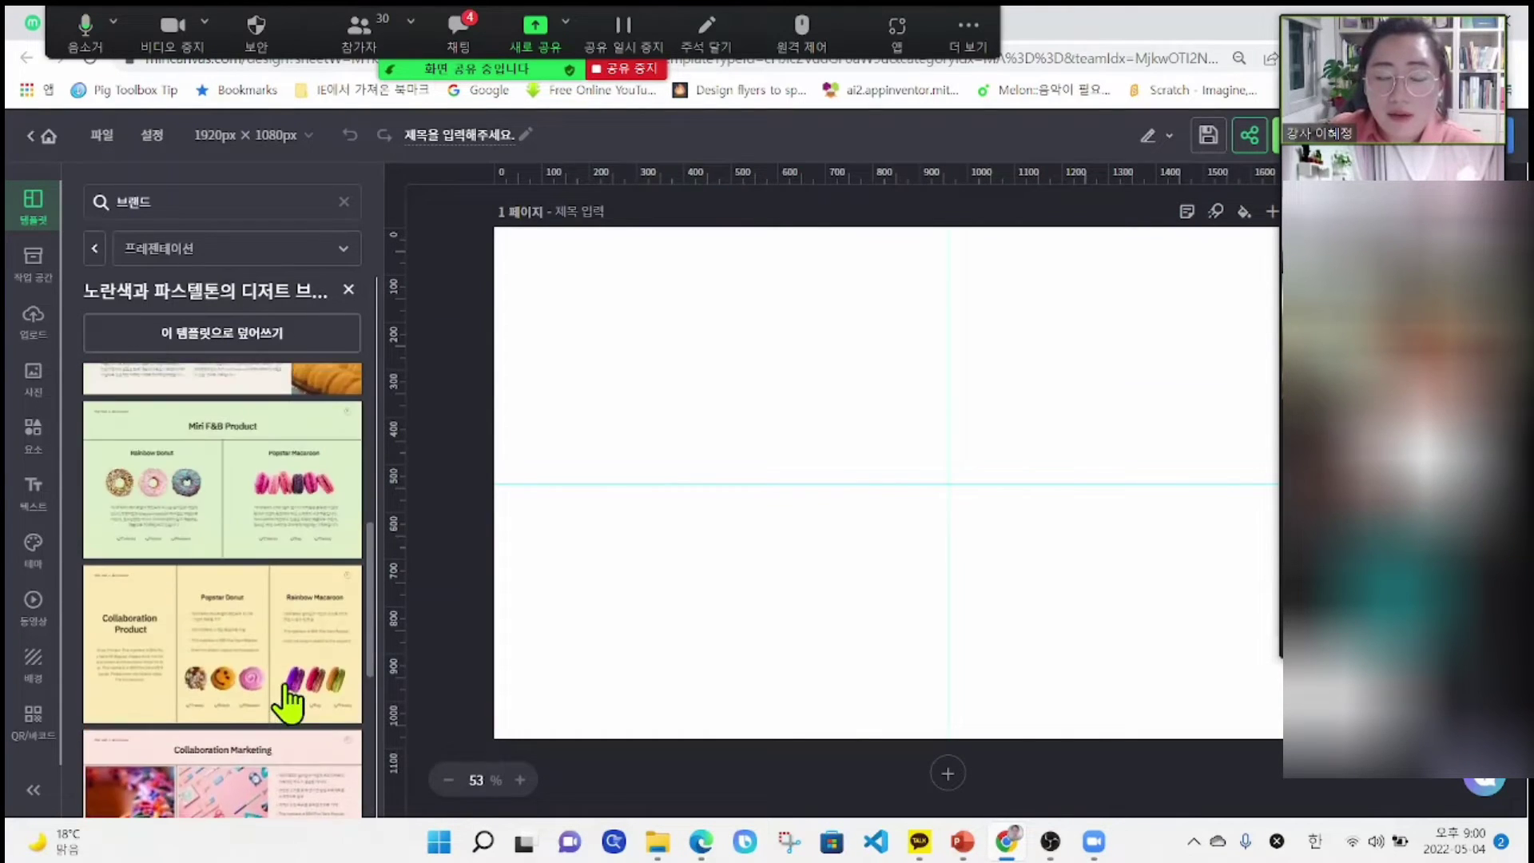
mouse_move(1311, 50)
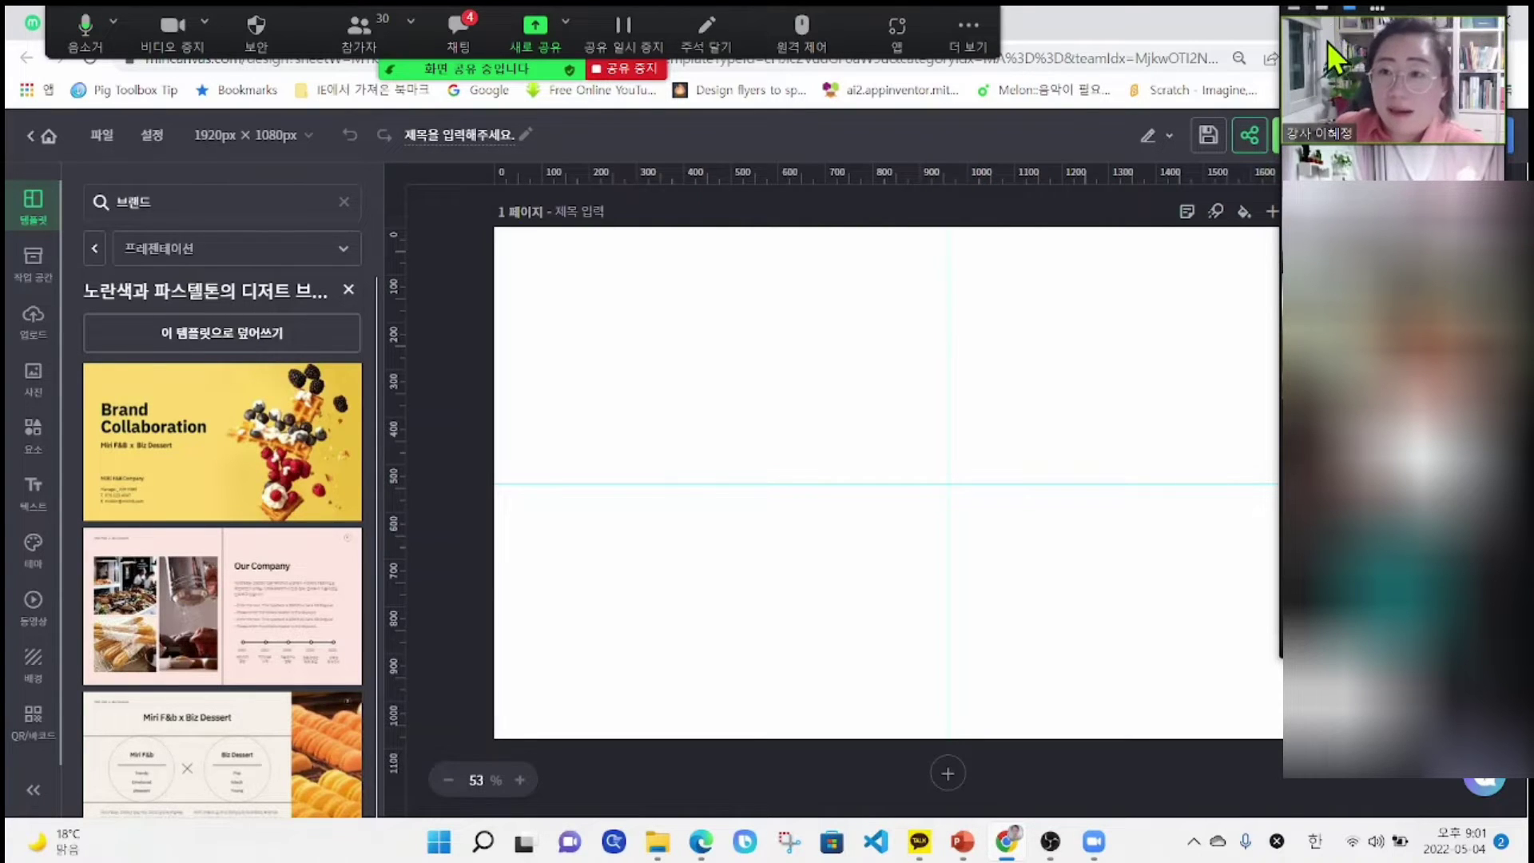
left_click(1325, 9)
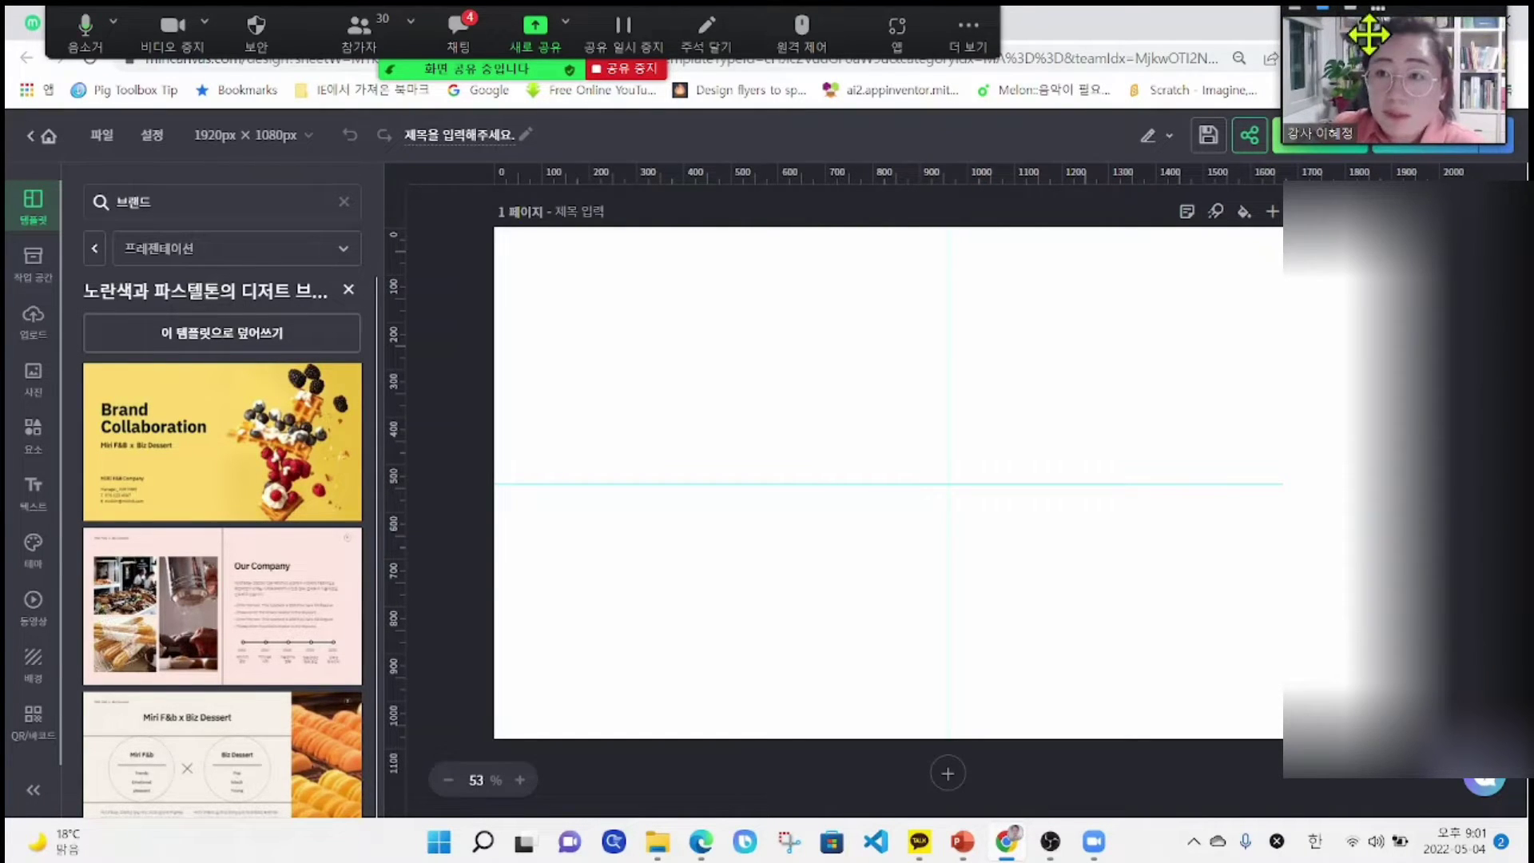
left_click(1351, 8)
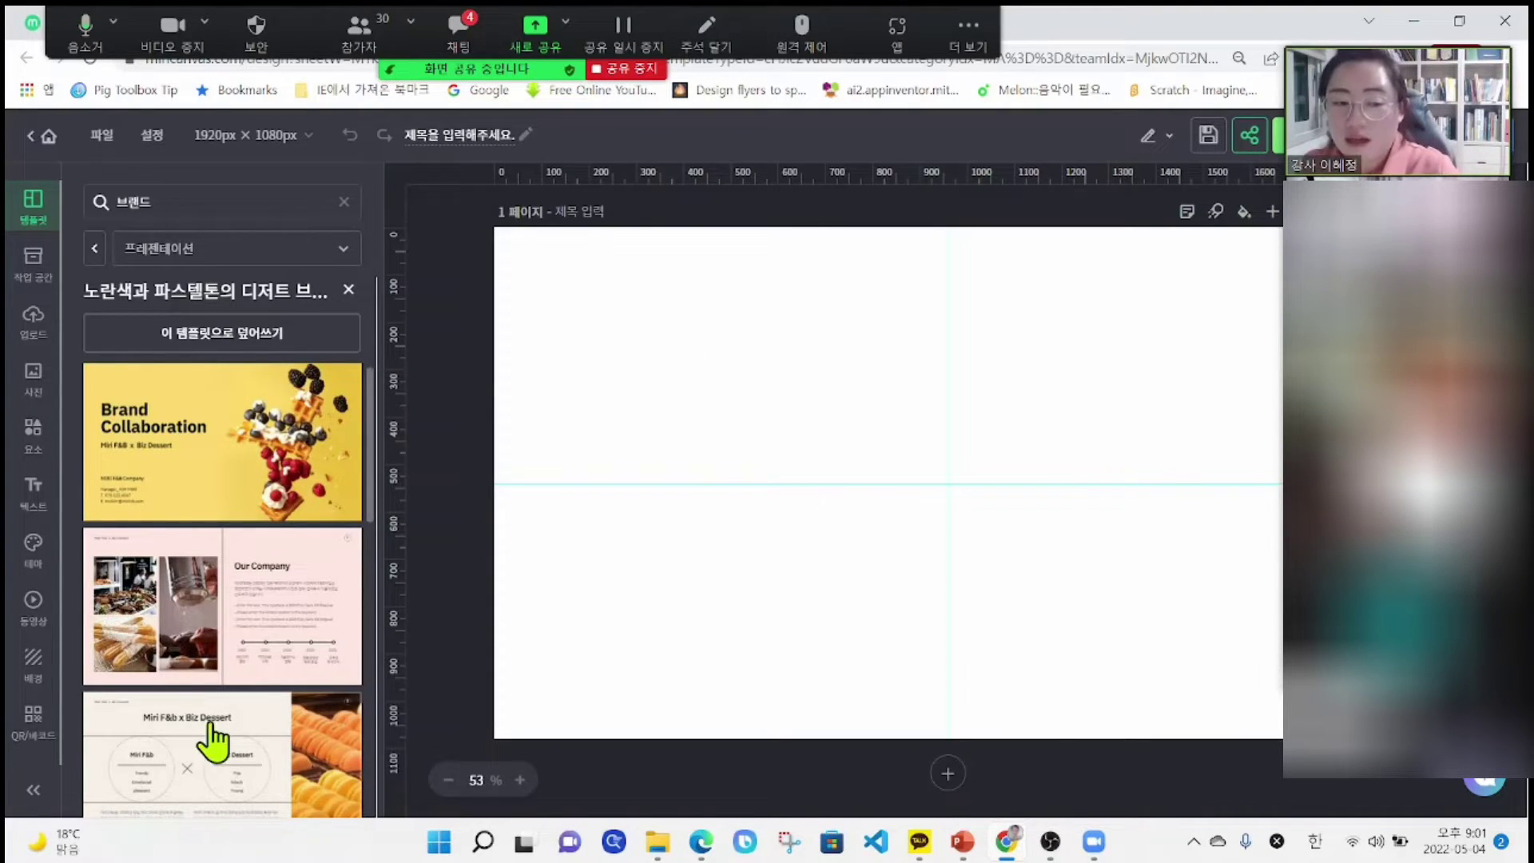
scroll(209, 759, "down", 1)
scroll(209, 751, "up", 1)
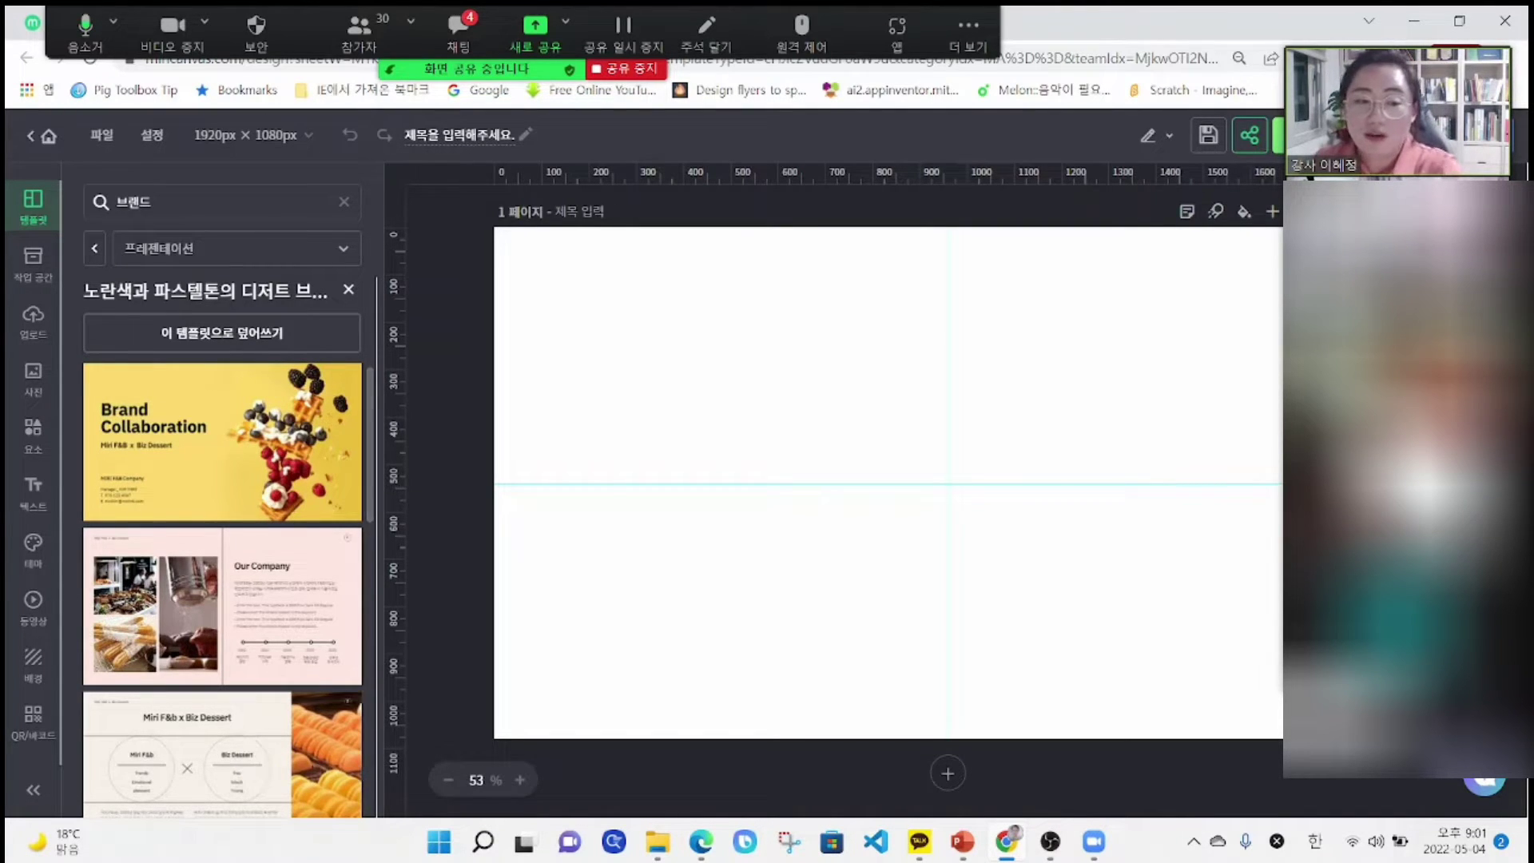
scroll(236, 720, "down", 2)
scroll(236, 719, "down", 1)
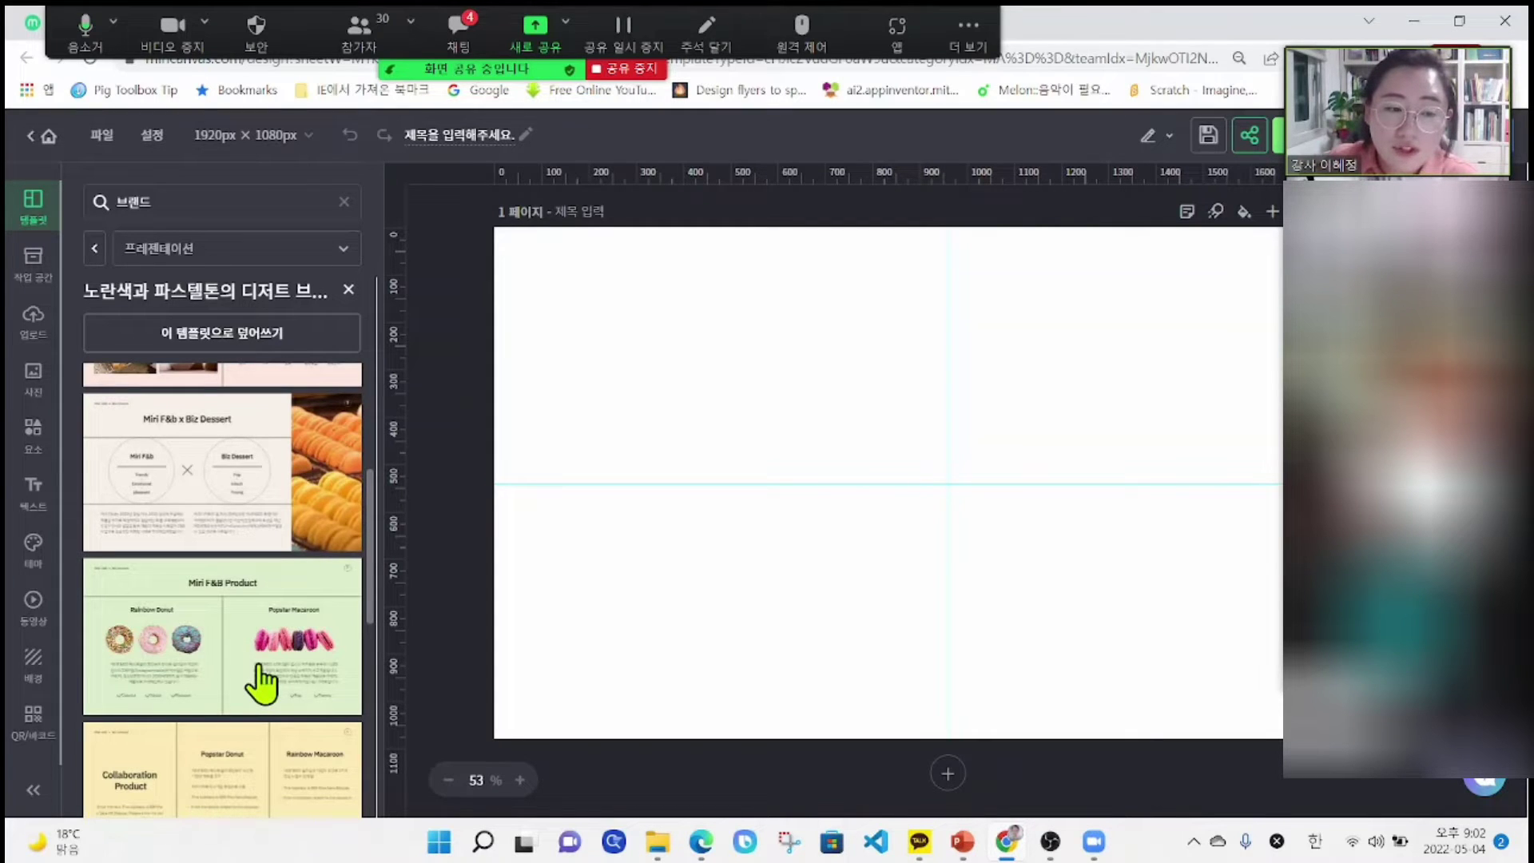
scroll(261, 684, "up", 3)
scroll(232, 627, "down", 8)
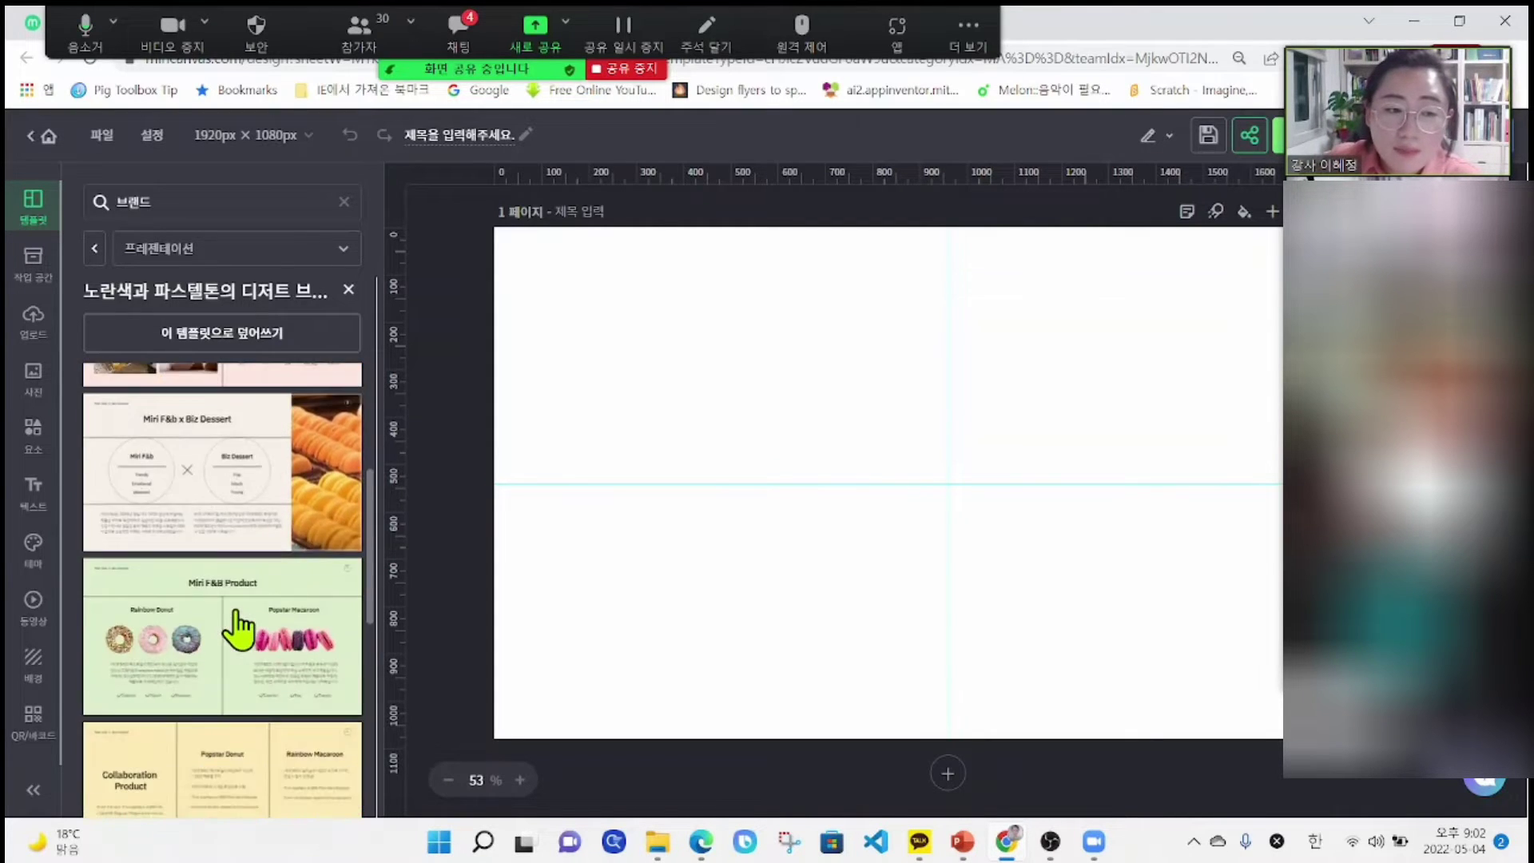
scroll(237, 620, "down", 3)
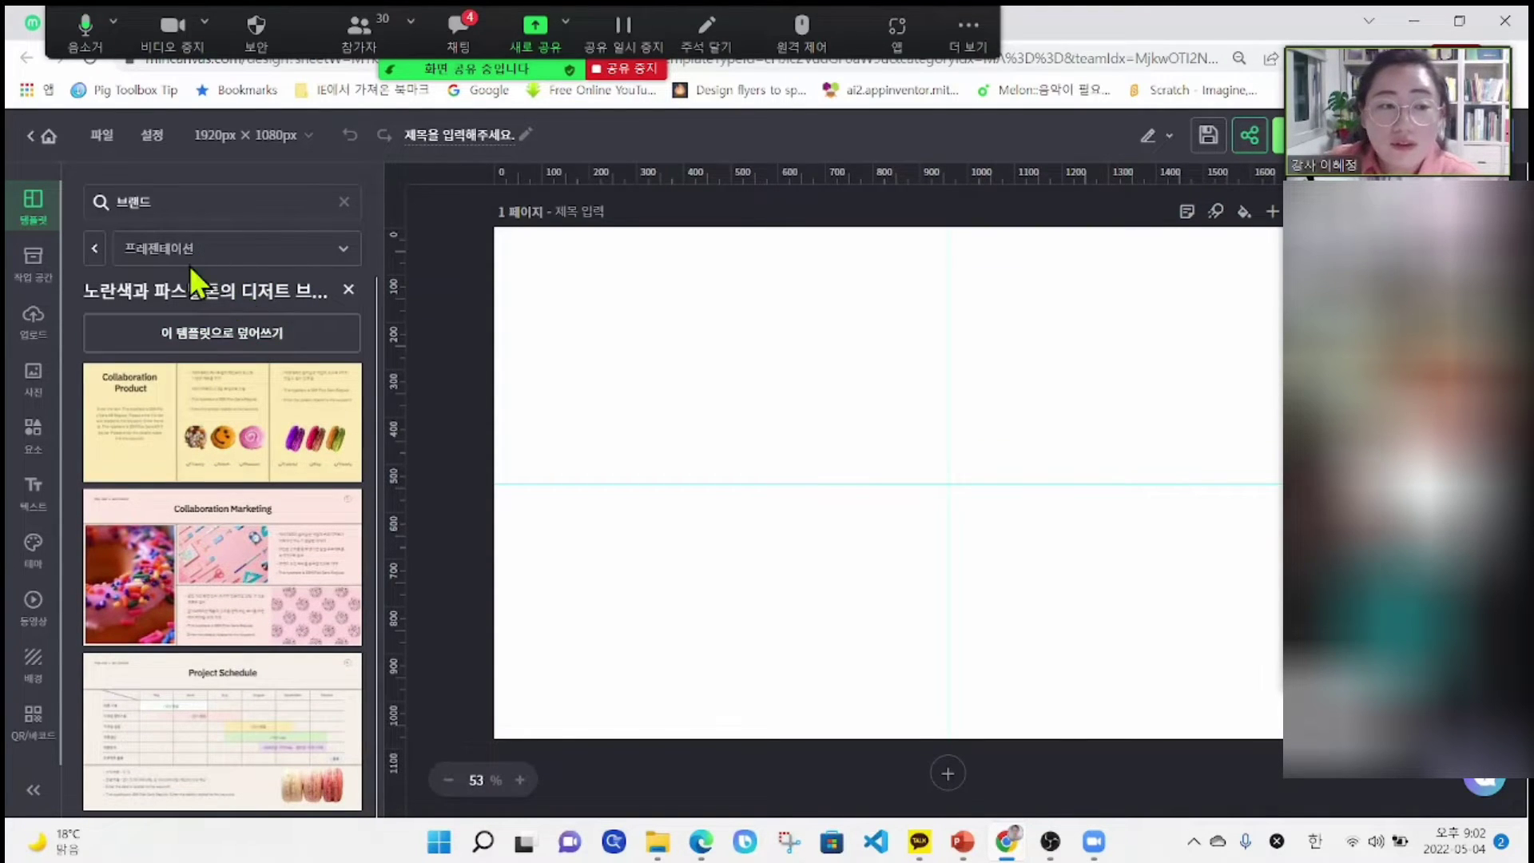
scroll(250, 472, "down", 3)
scroll(252, 679, "down", 2)
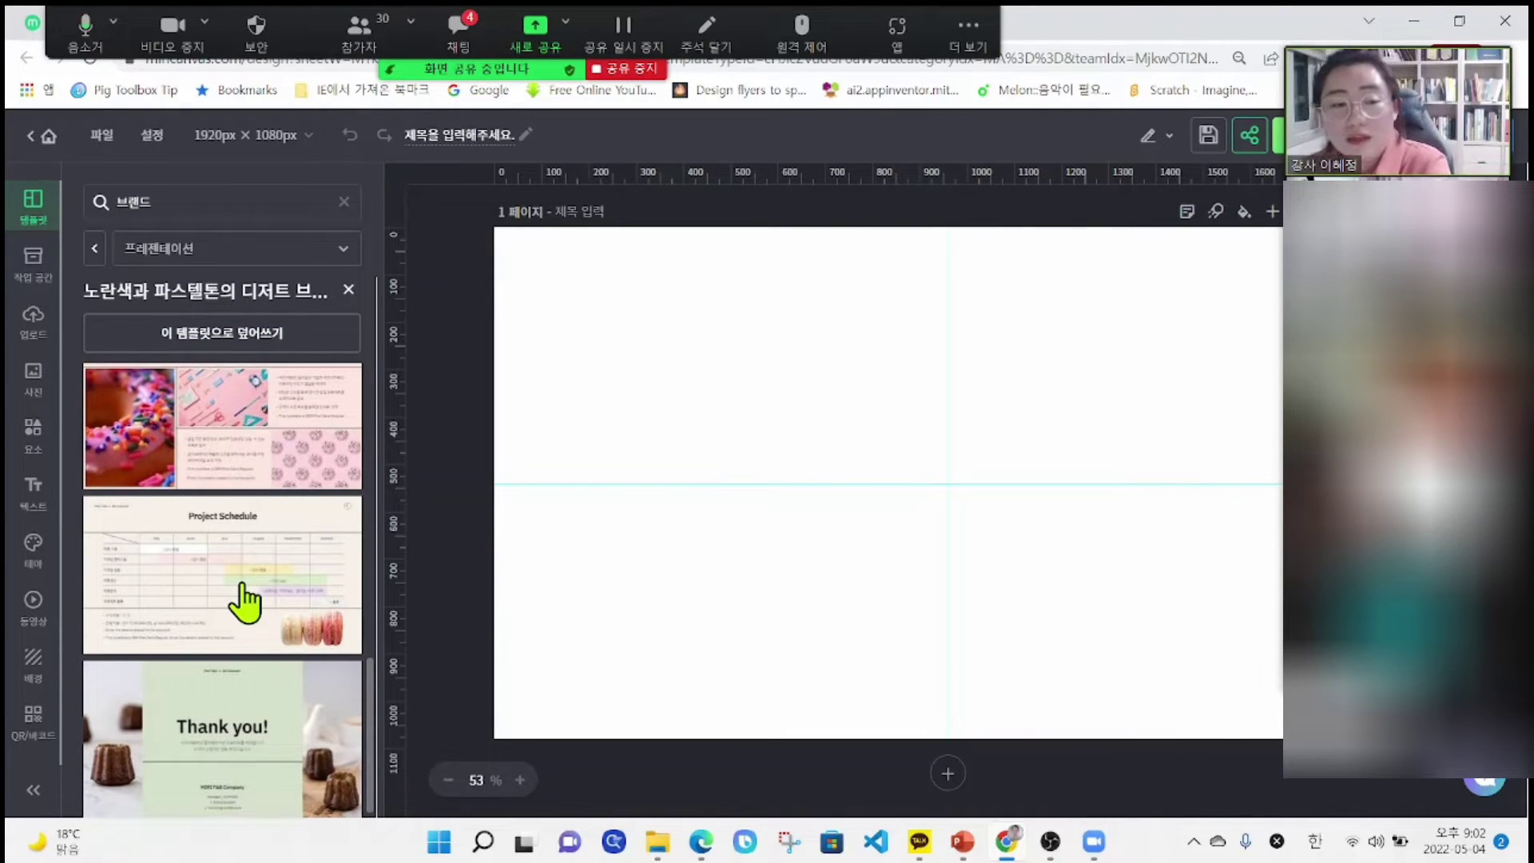
scroll(247, 573, "down", 3)
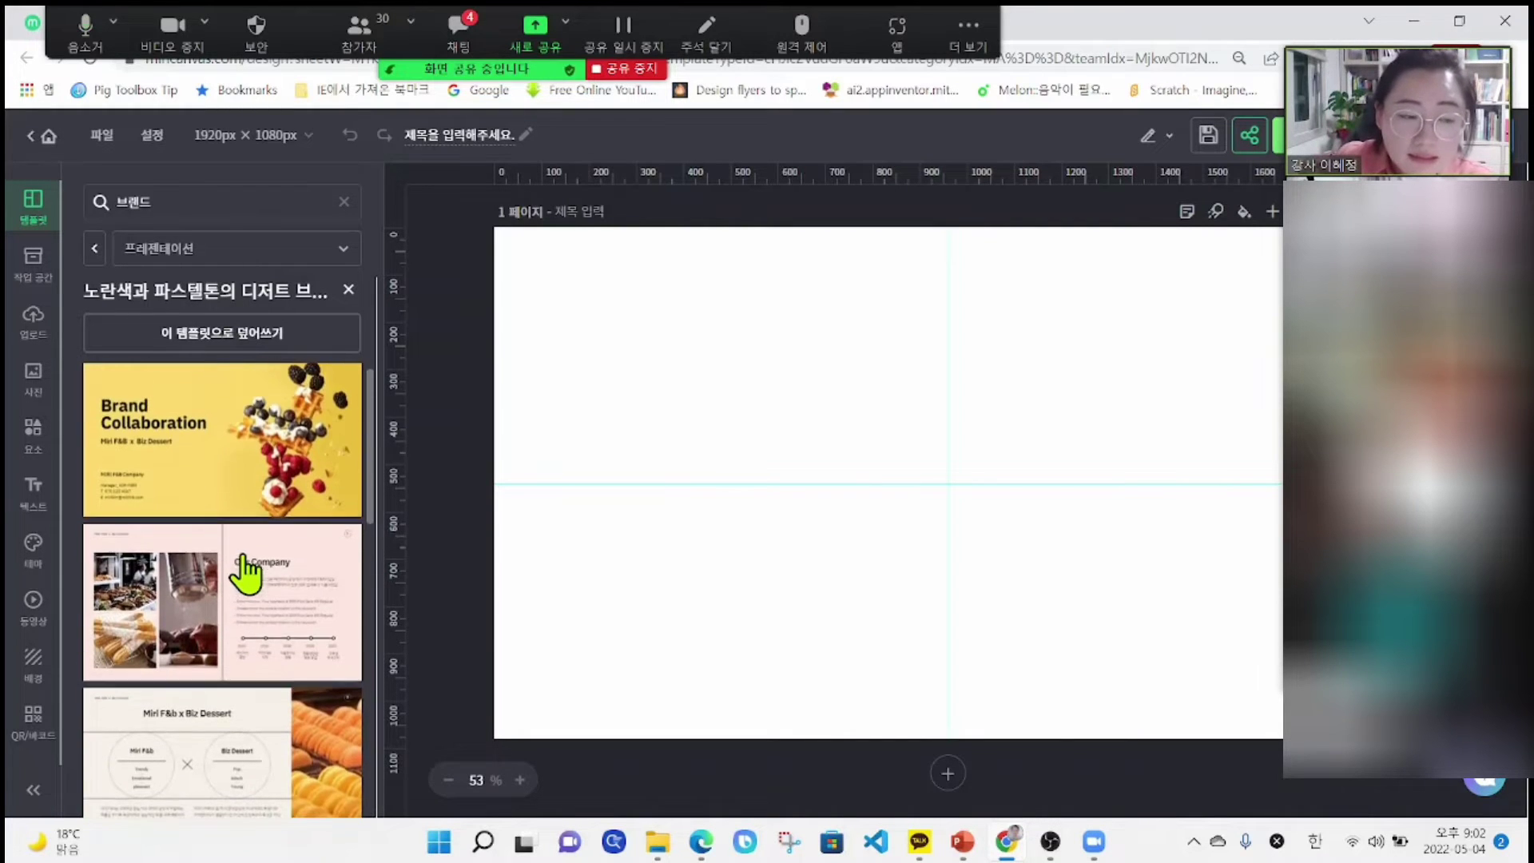
scroll(247, 555, "up", 1)
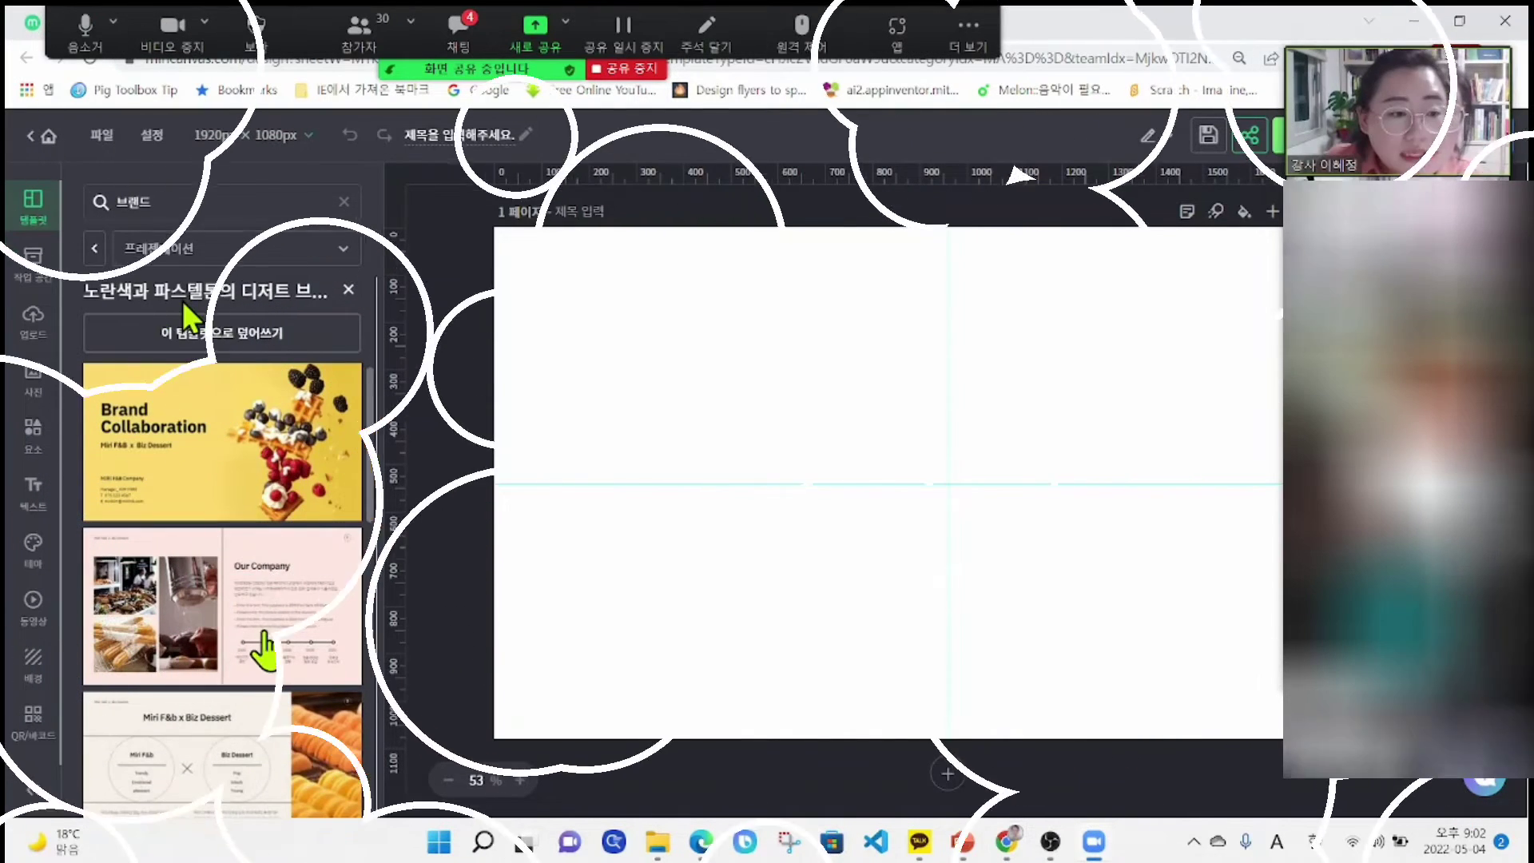
- Try the template's Brand Collaboration cover page on the blank page and undo it
left_click(239, 472)
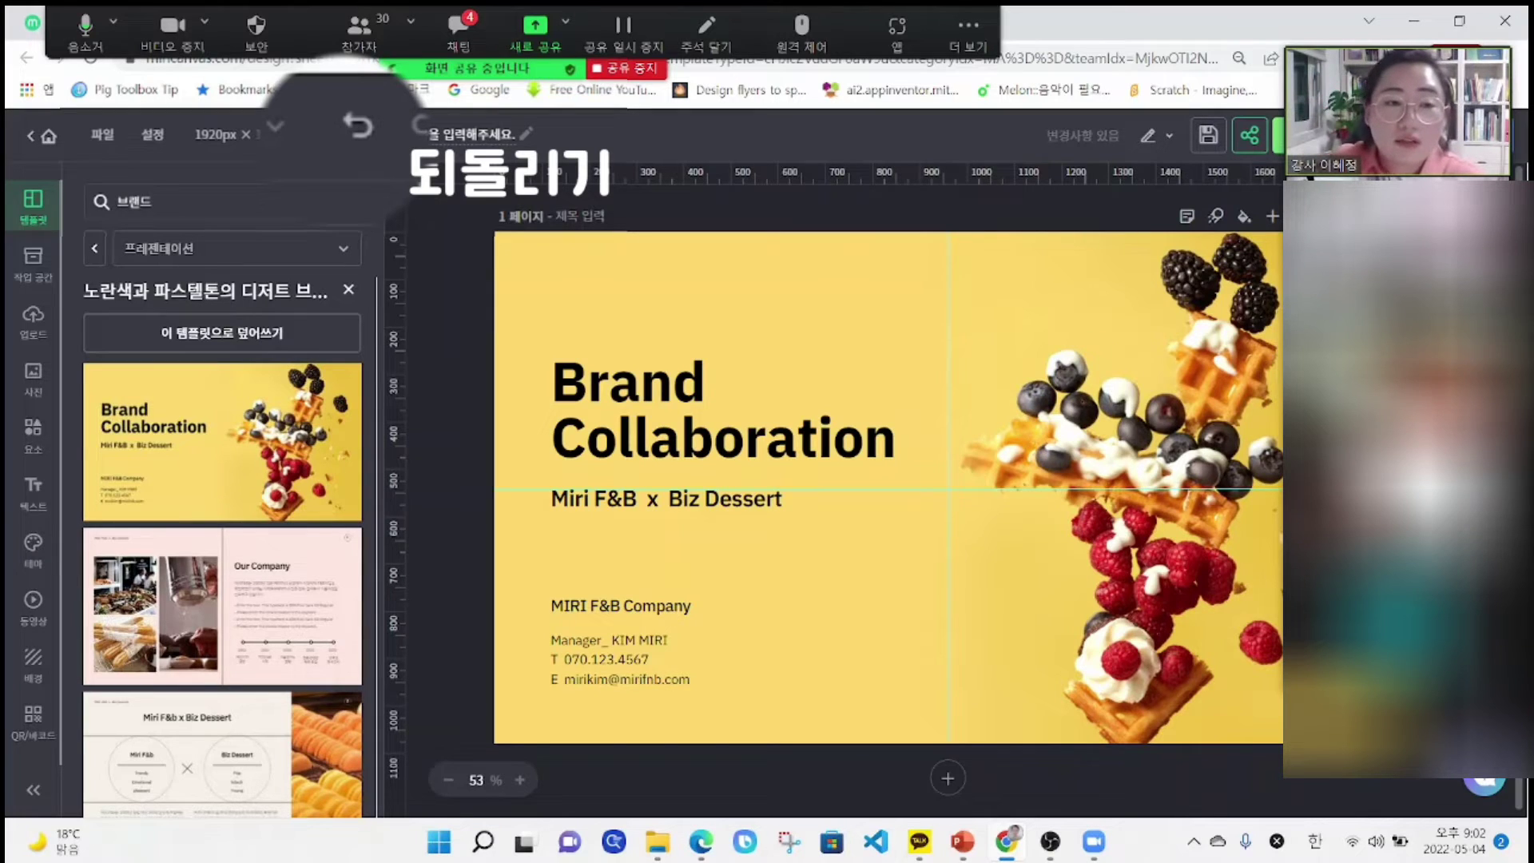
left_click(349, 135)
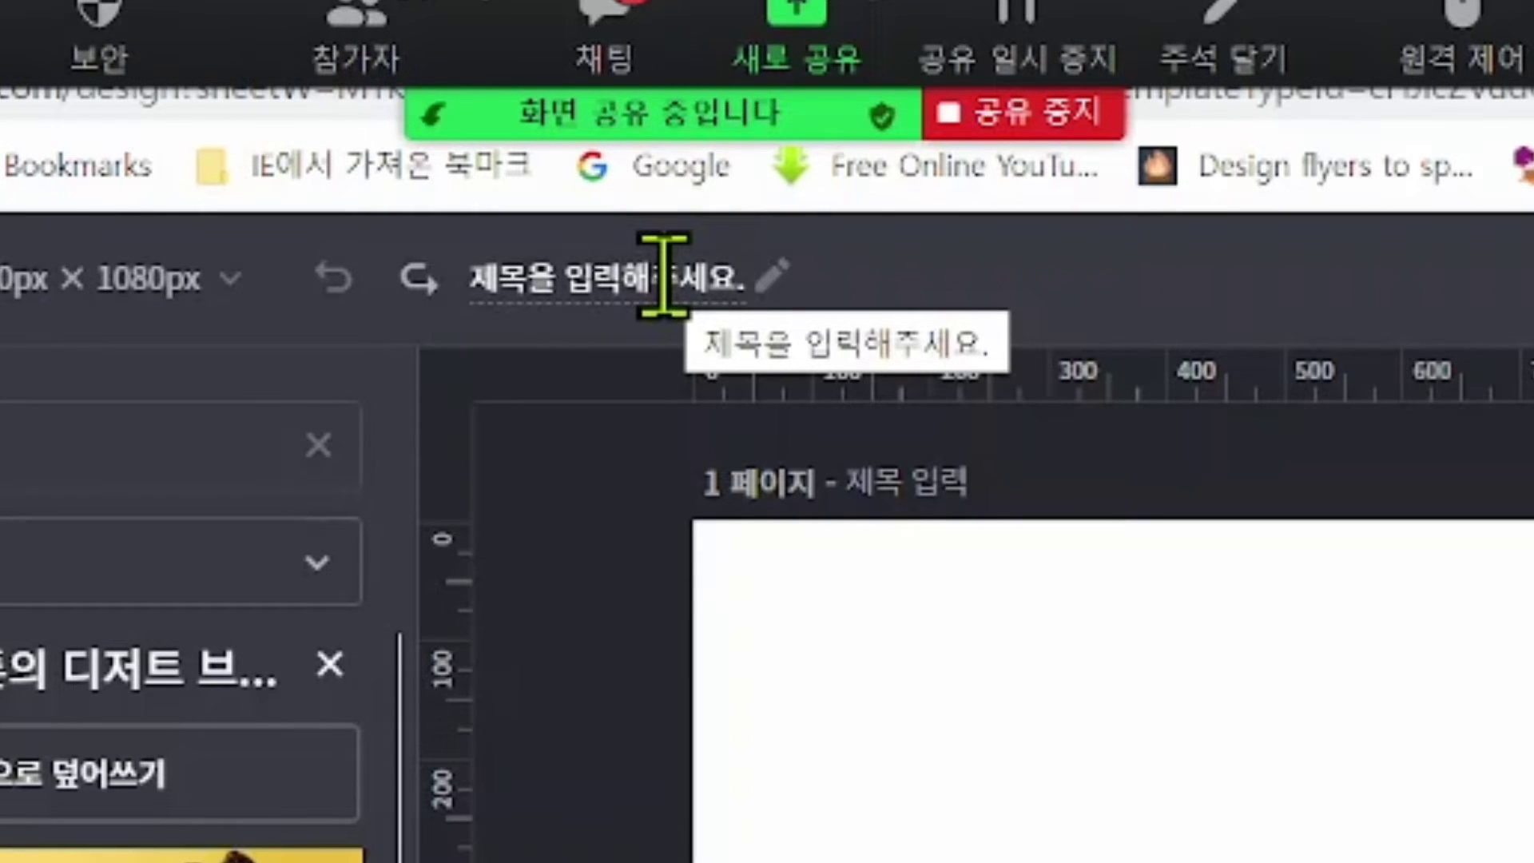
- Title the design 브랜드 ppt
left_click(663, 274)
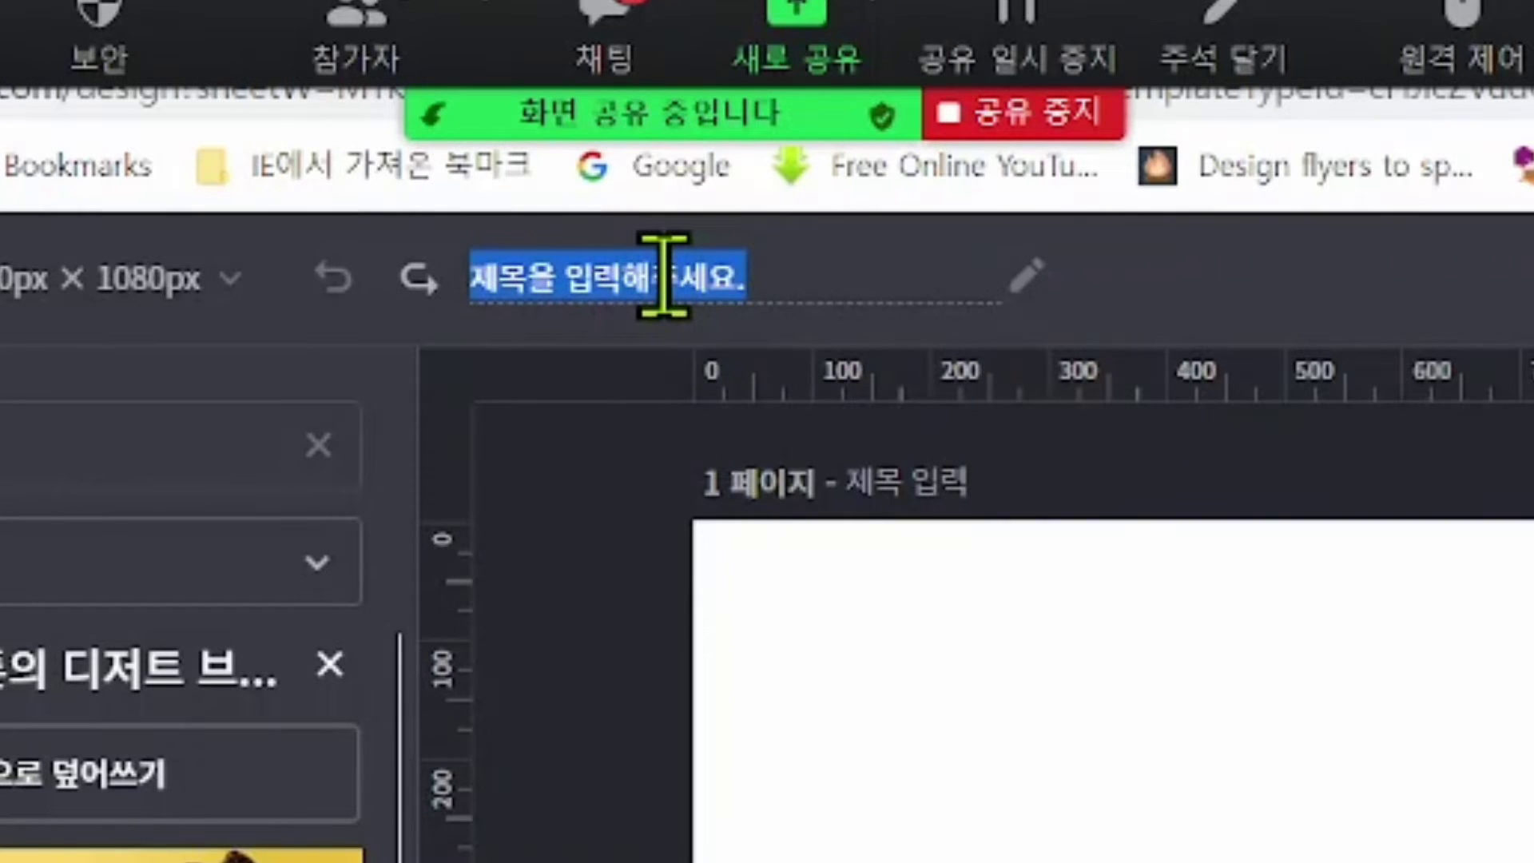
type("ㅂ")
type("브랜드")
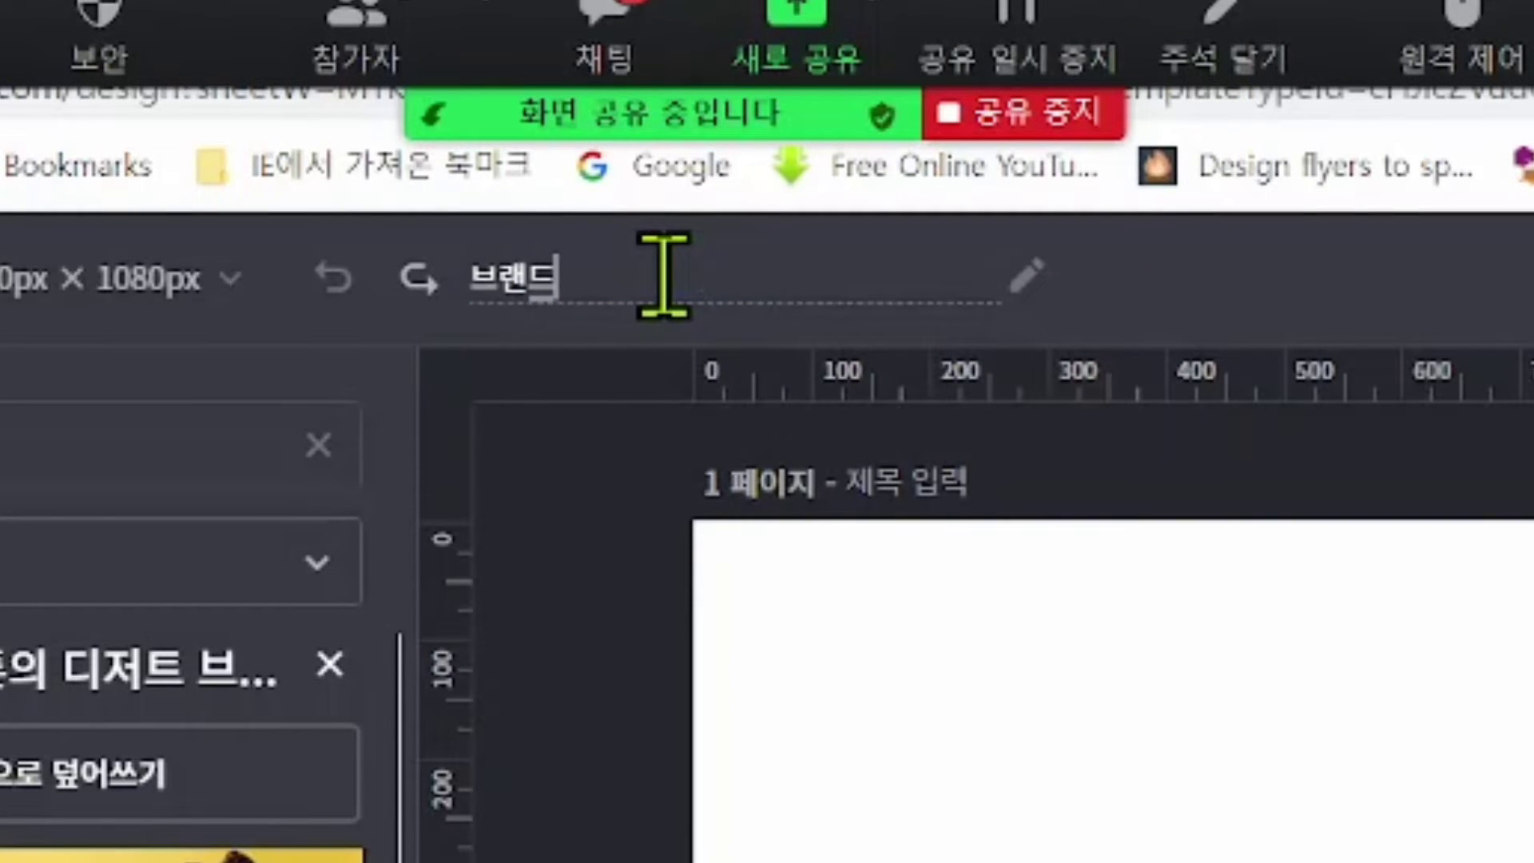
type(" ㅍ")
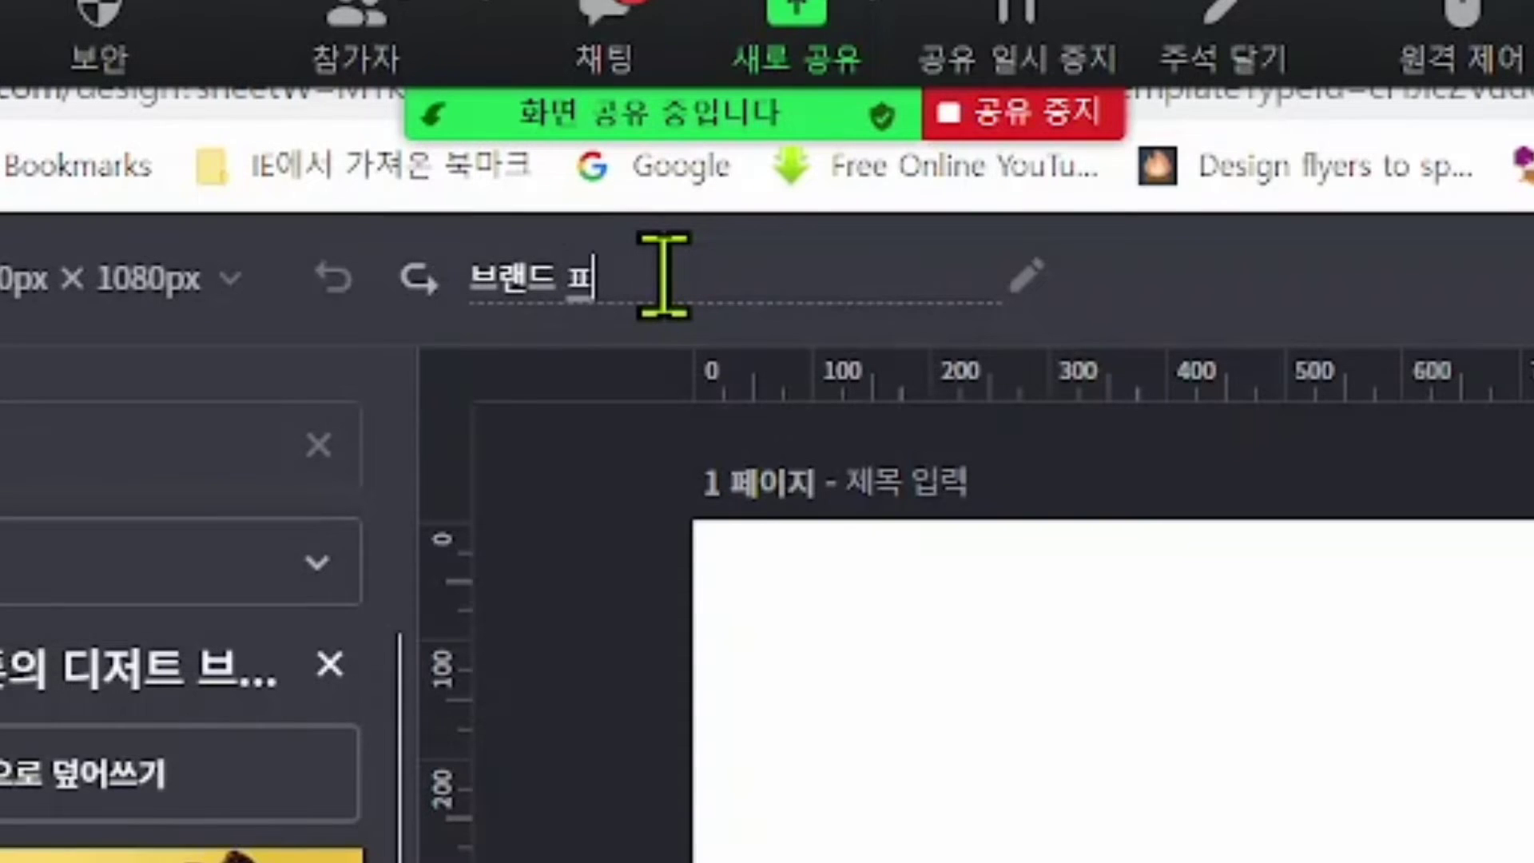
key("BackSpace")
type("ppt")
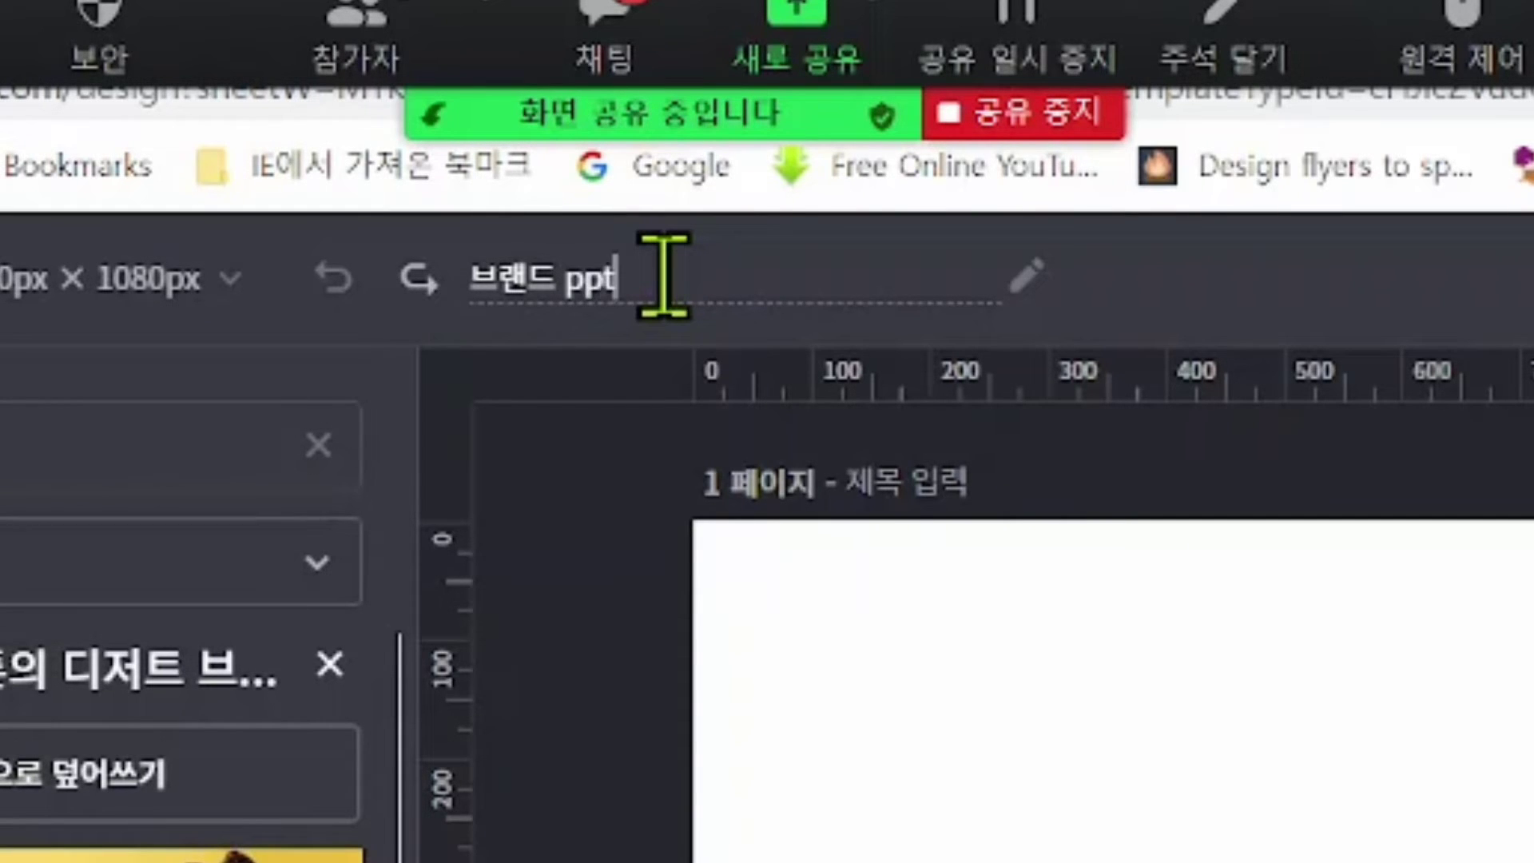
left_click(959, 799)
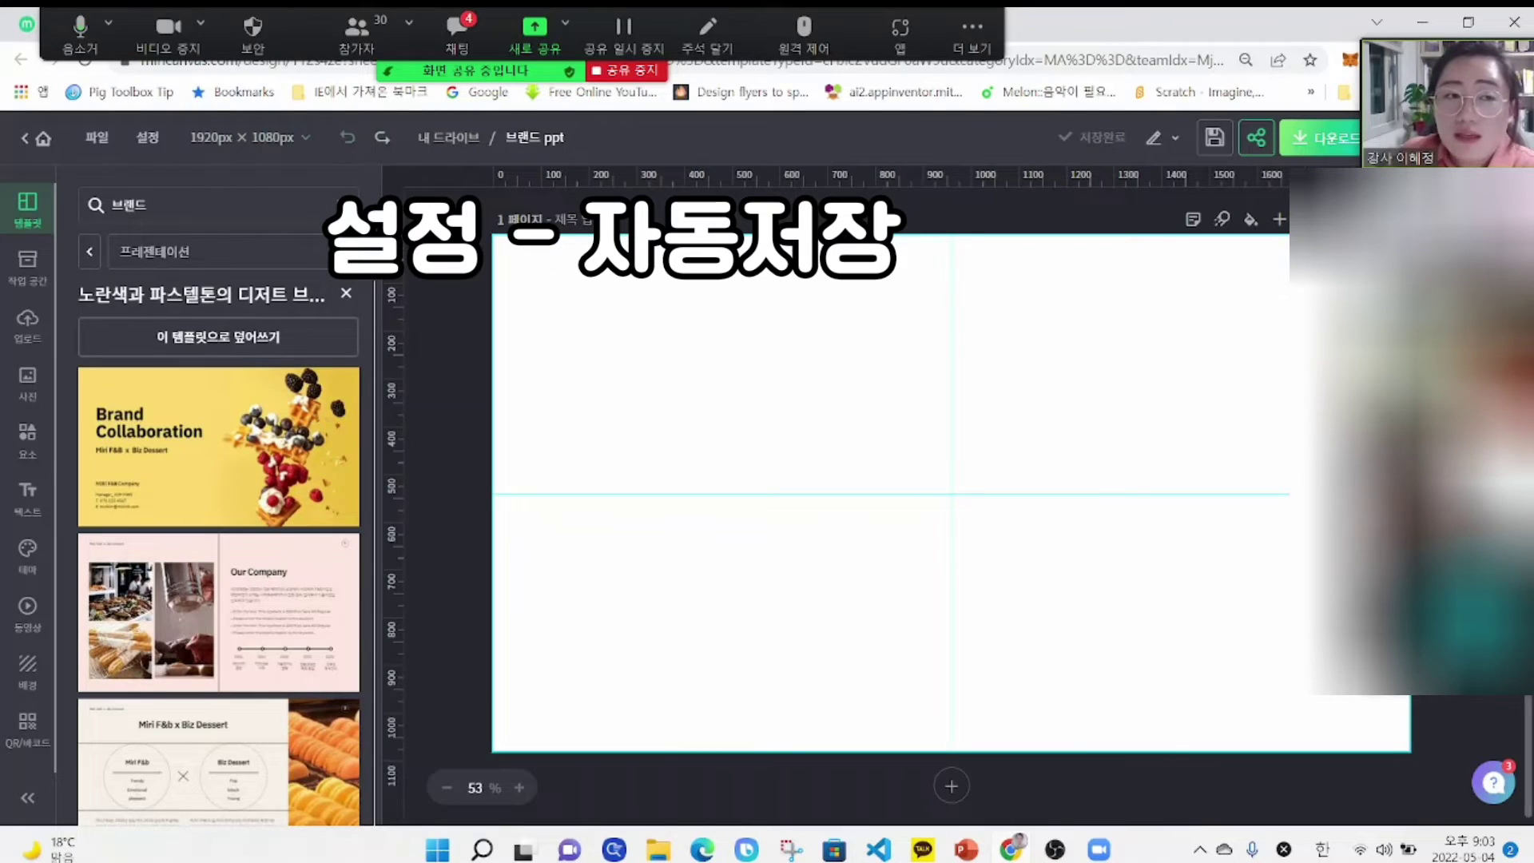
- Open the editor settings and switch dark mode (다크모드) off and back on
left_click(147, 138)
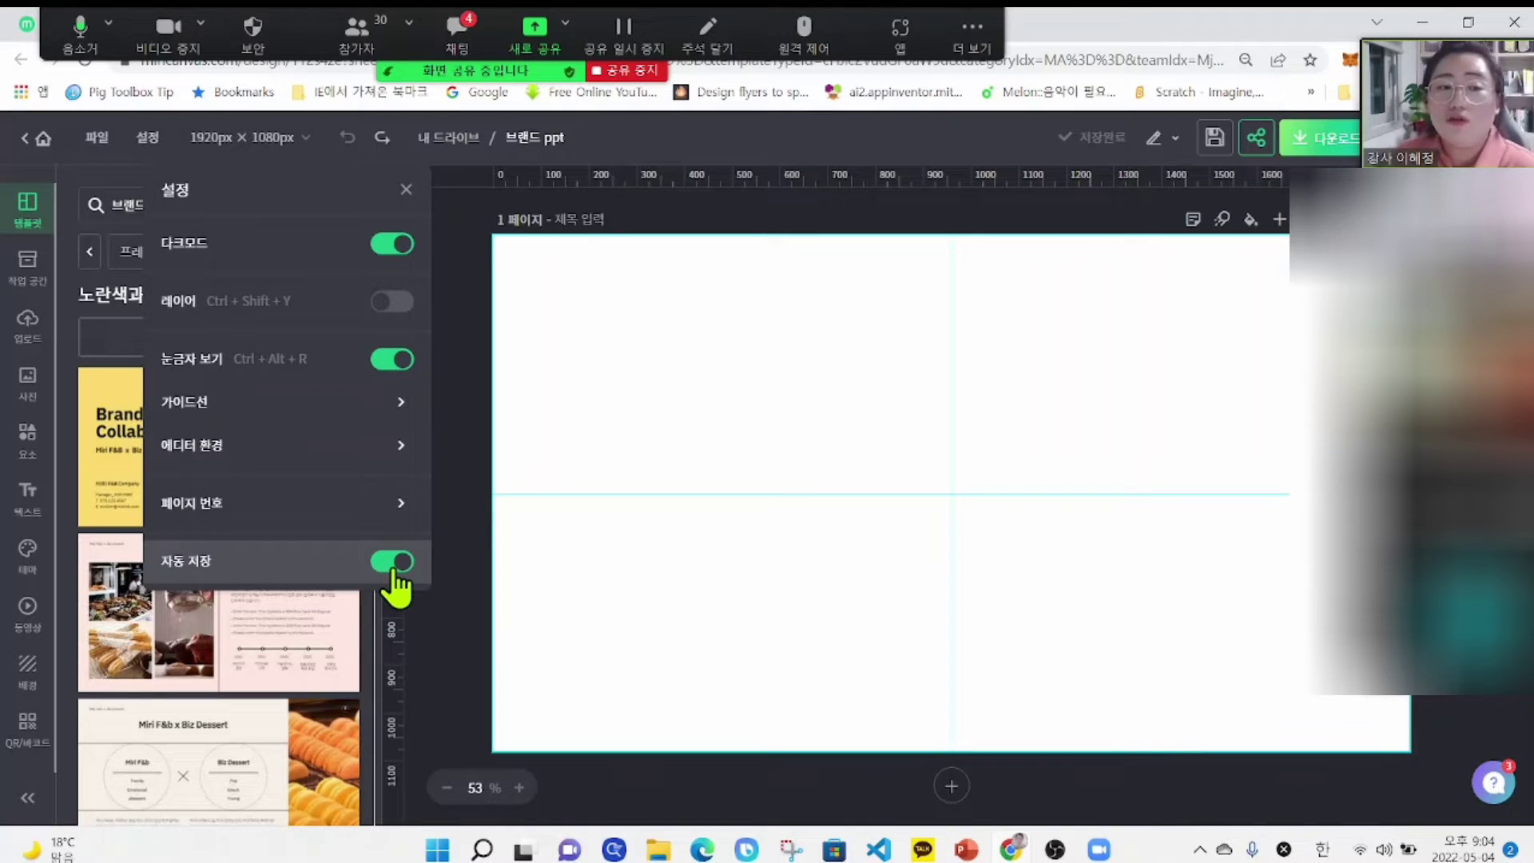
left_click(392, 245)
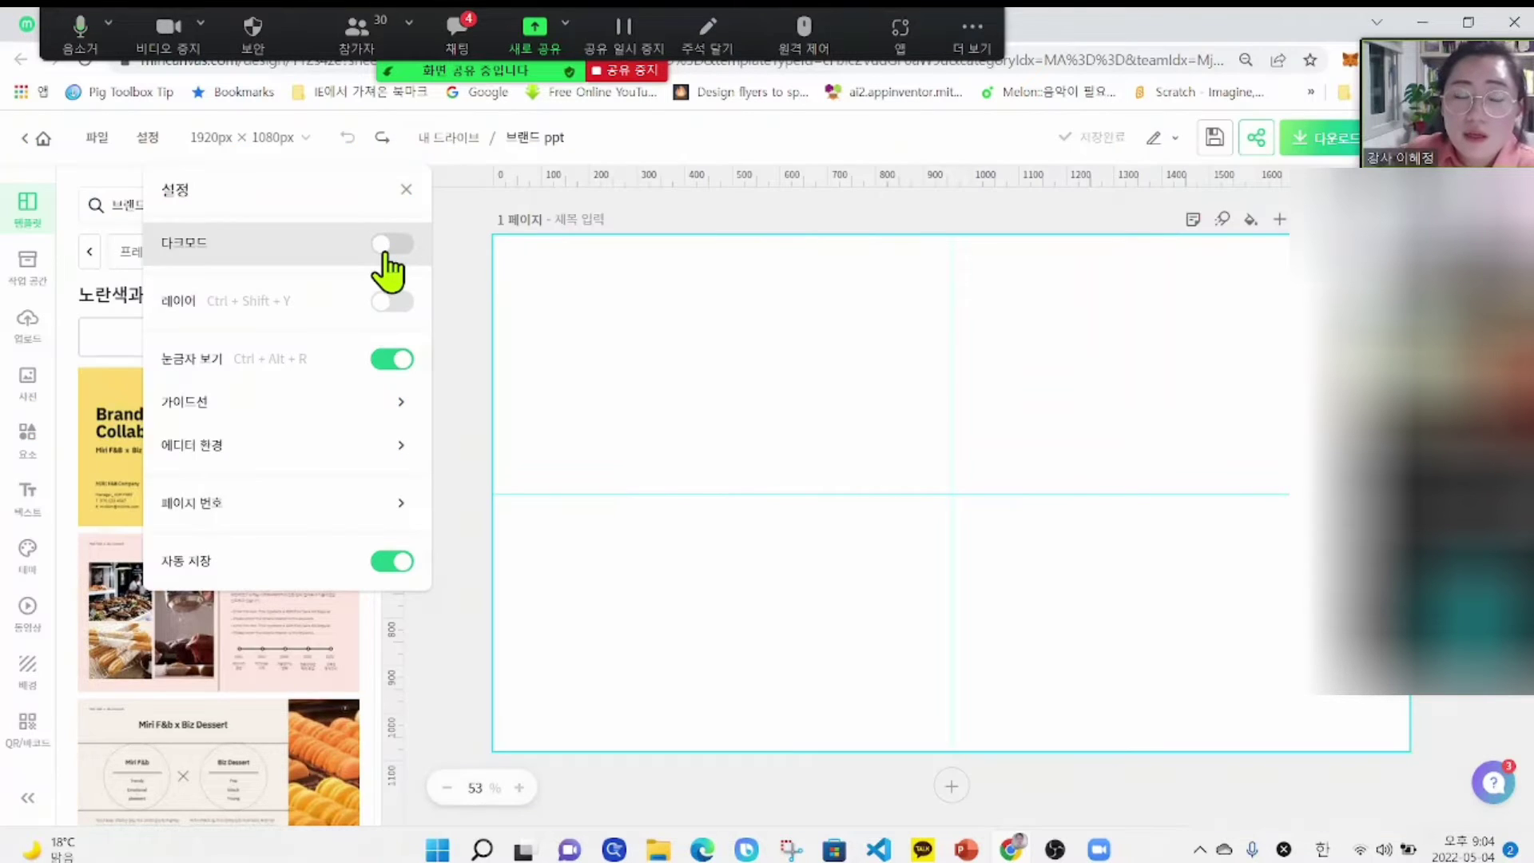
left_click(387, 256)
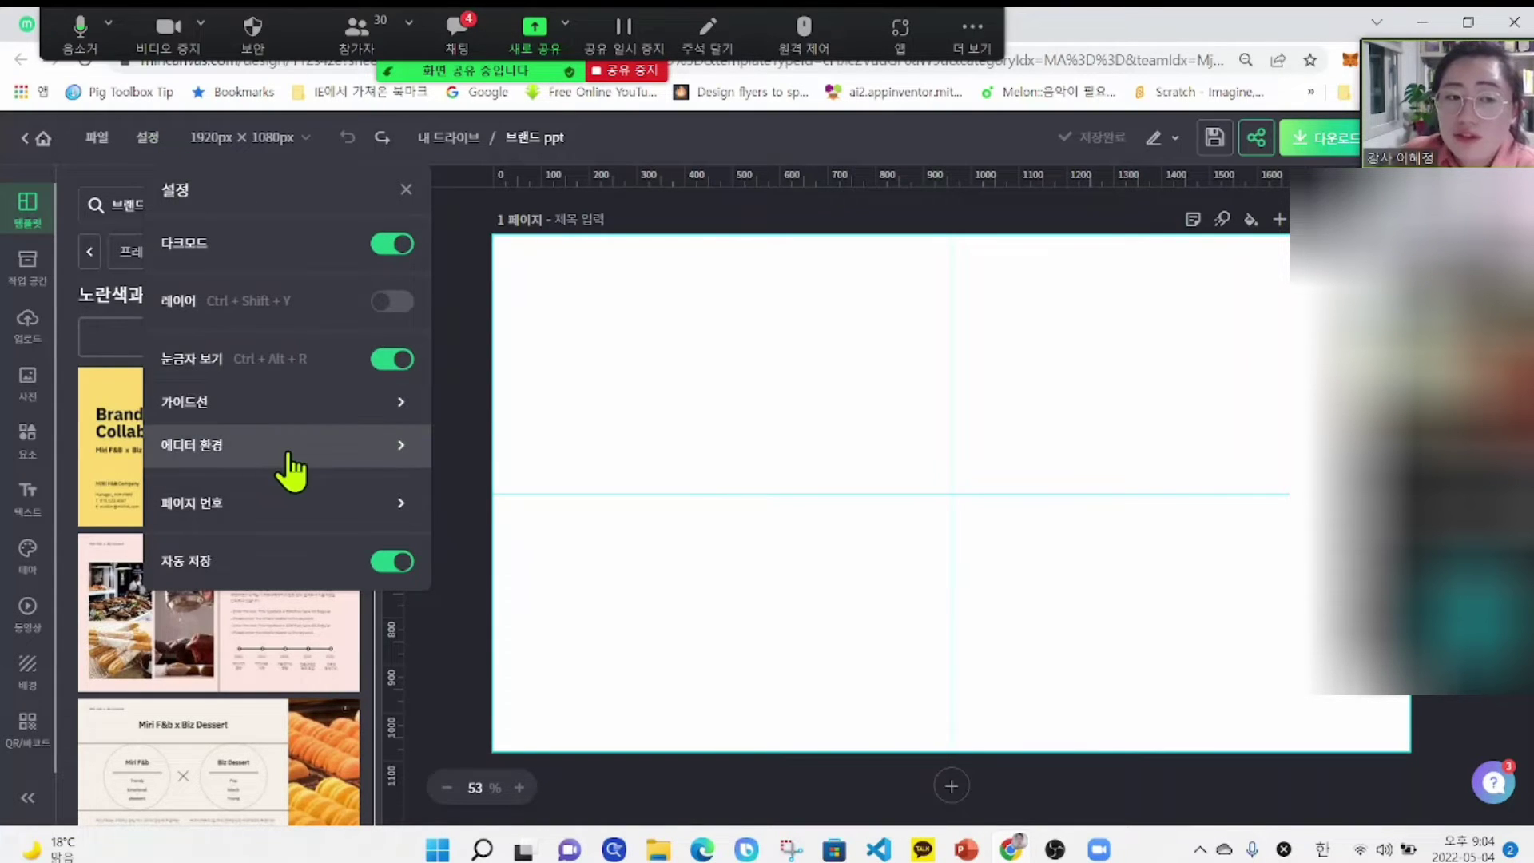
- Toggle the display of guide lines (가이드선 보기) off and on several times, leaving it on, and return to the main settings
left_click(313, 409)
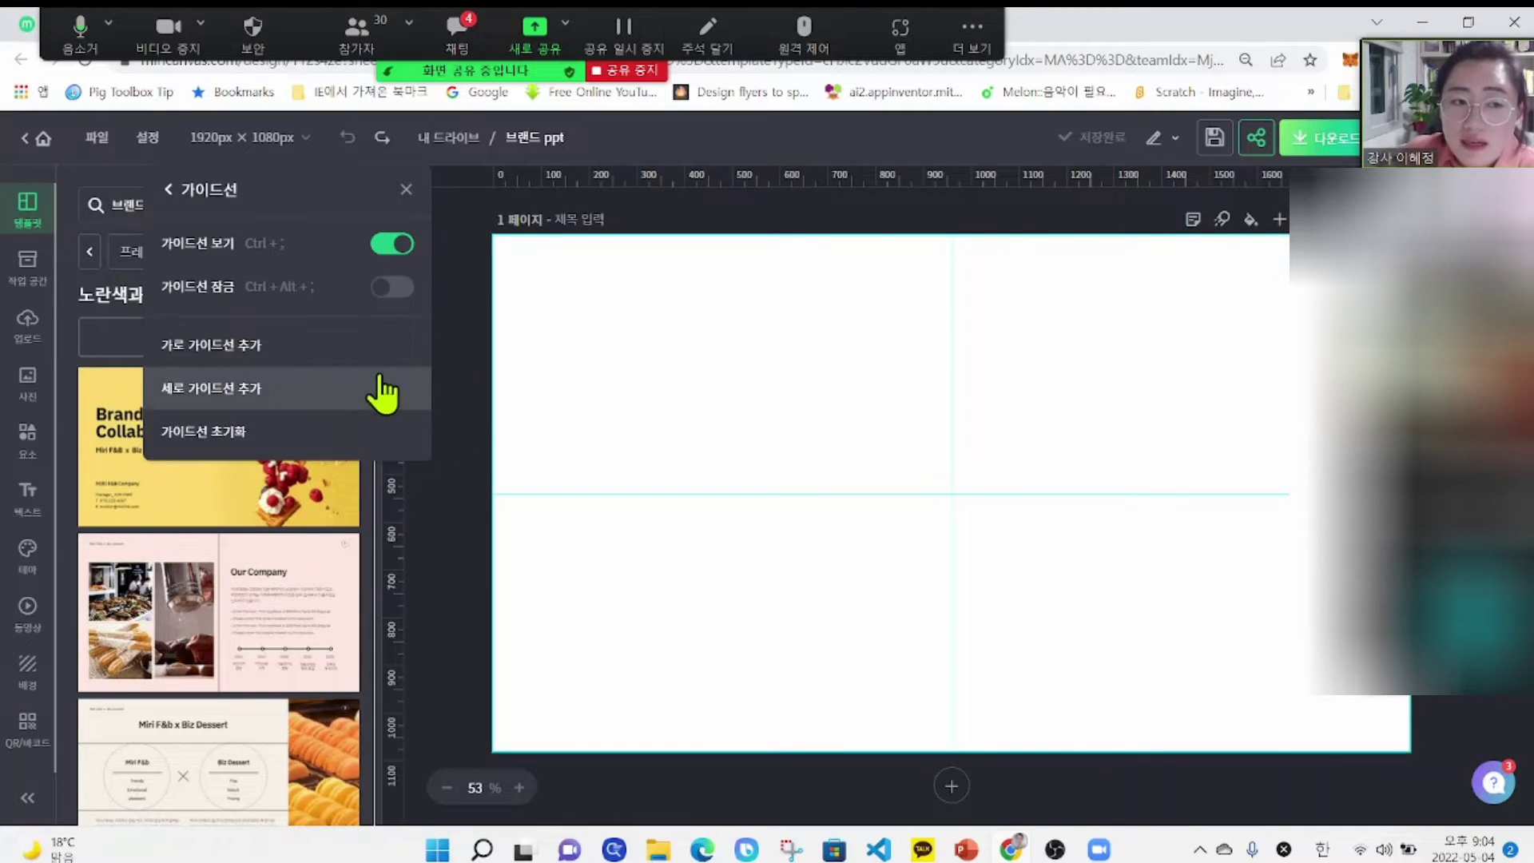
left_click(390, 246)
left_click(391, 246)
left_click(391, 246)
left_click(391, 246)
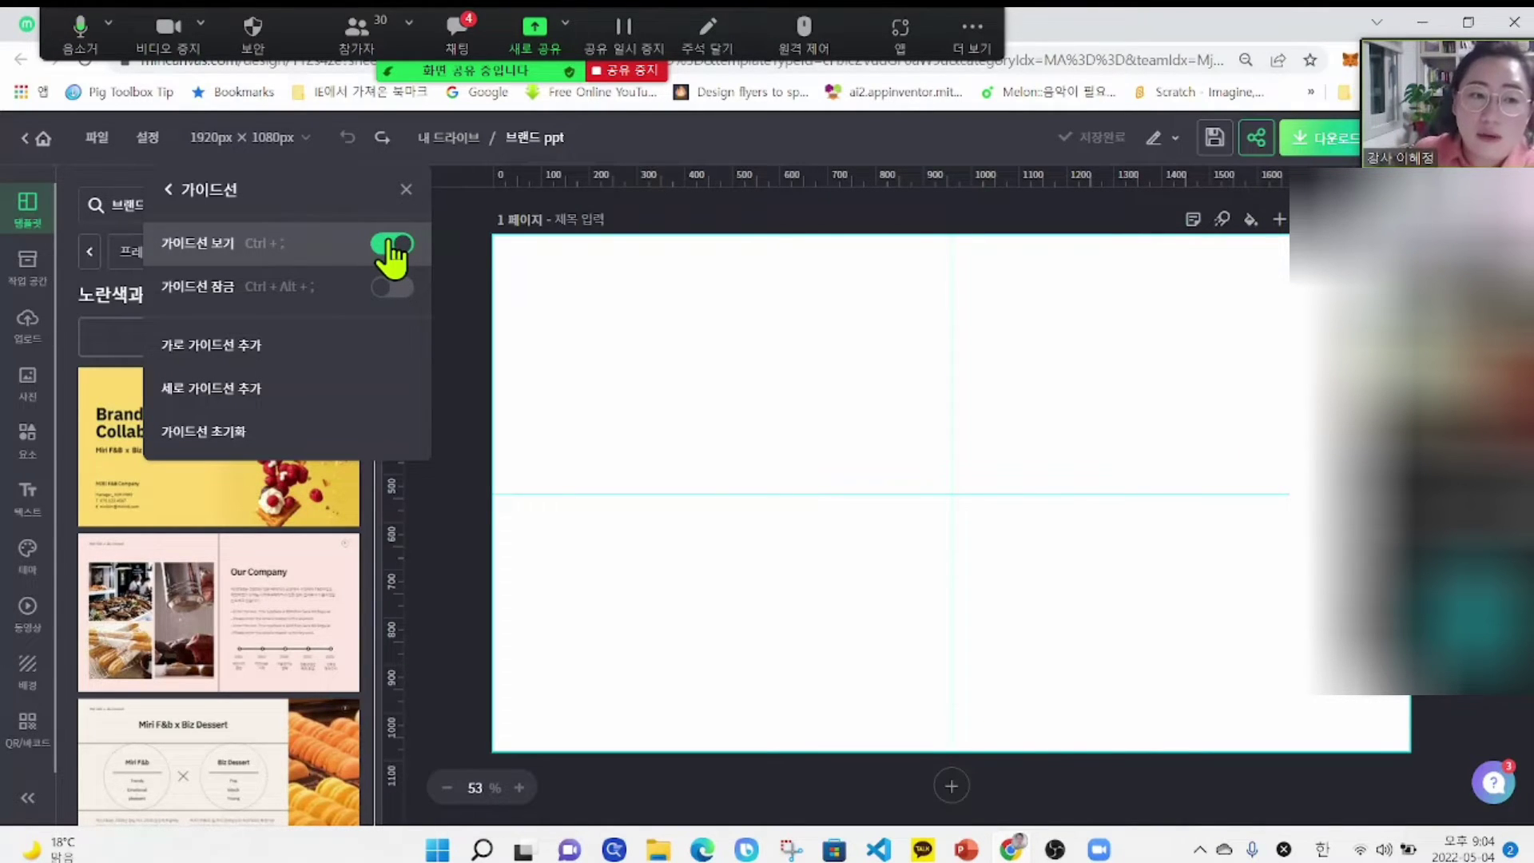
left_click(391, 246)
left_click(391, 246)
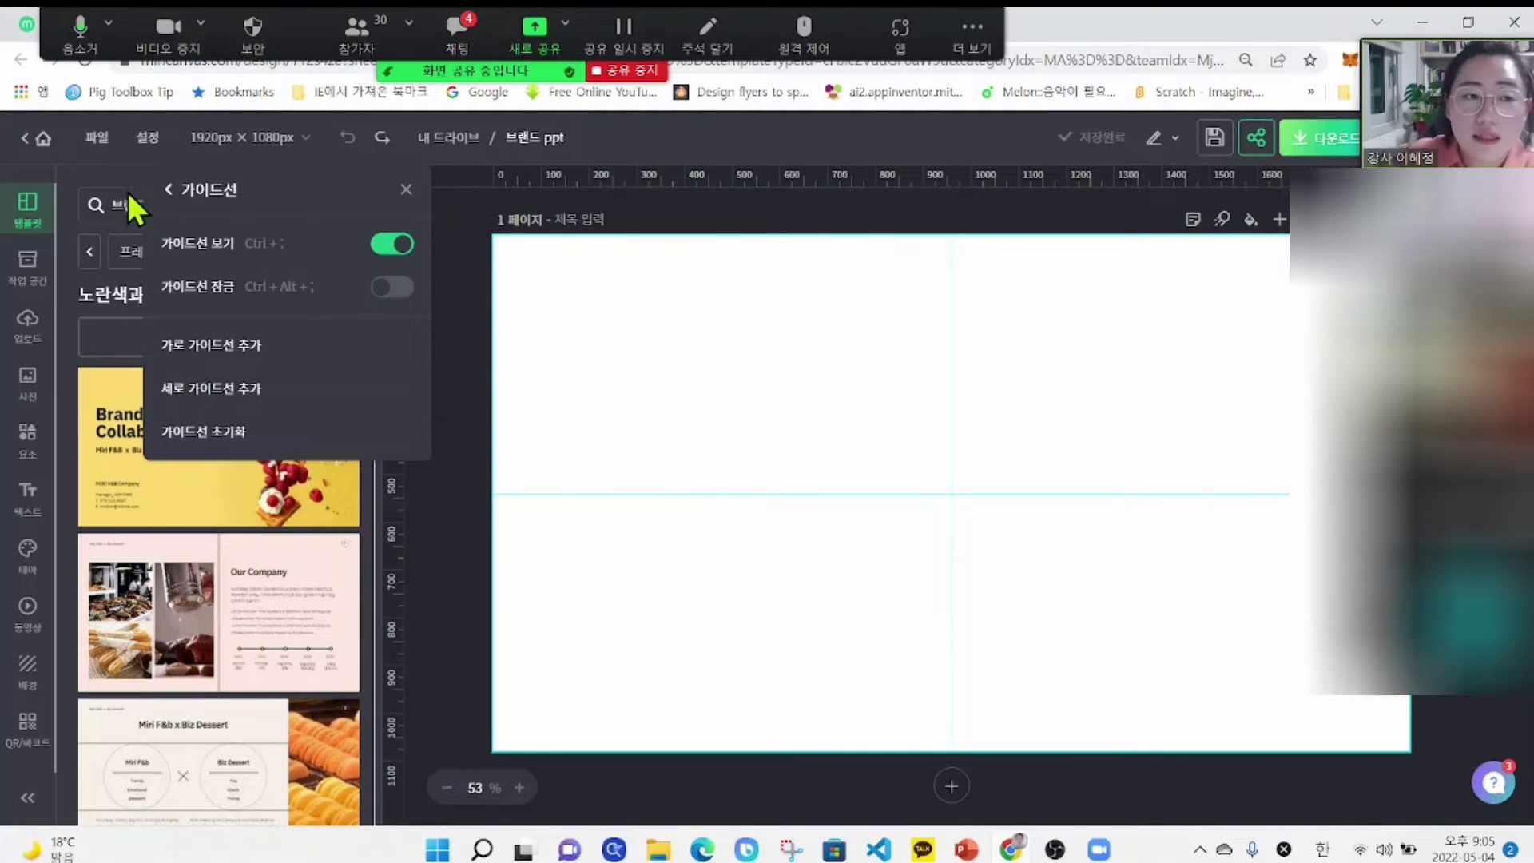
left_click(171, 190)
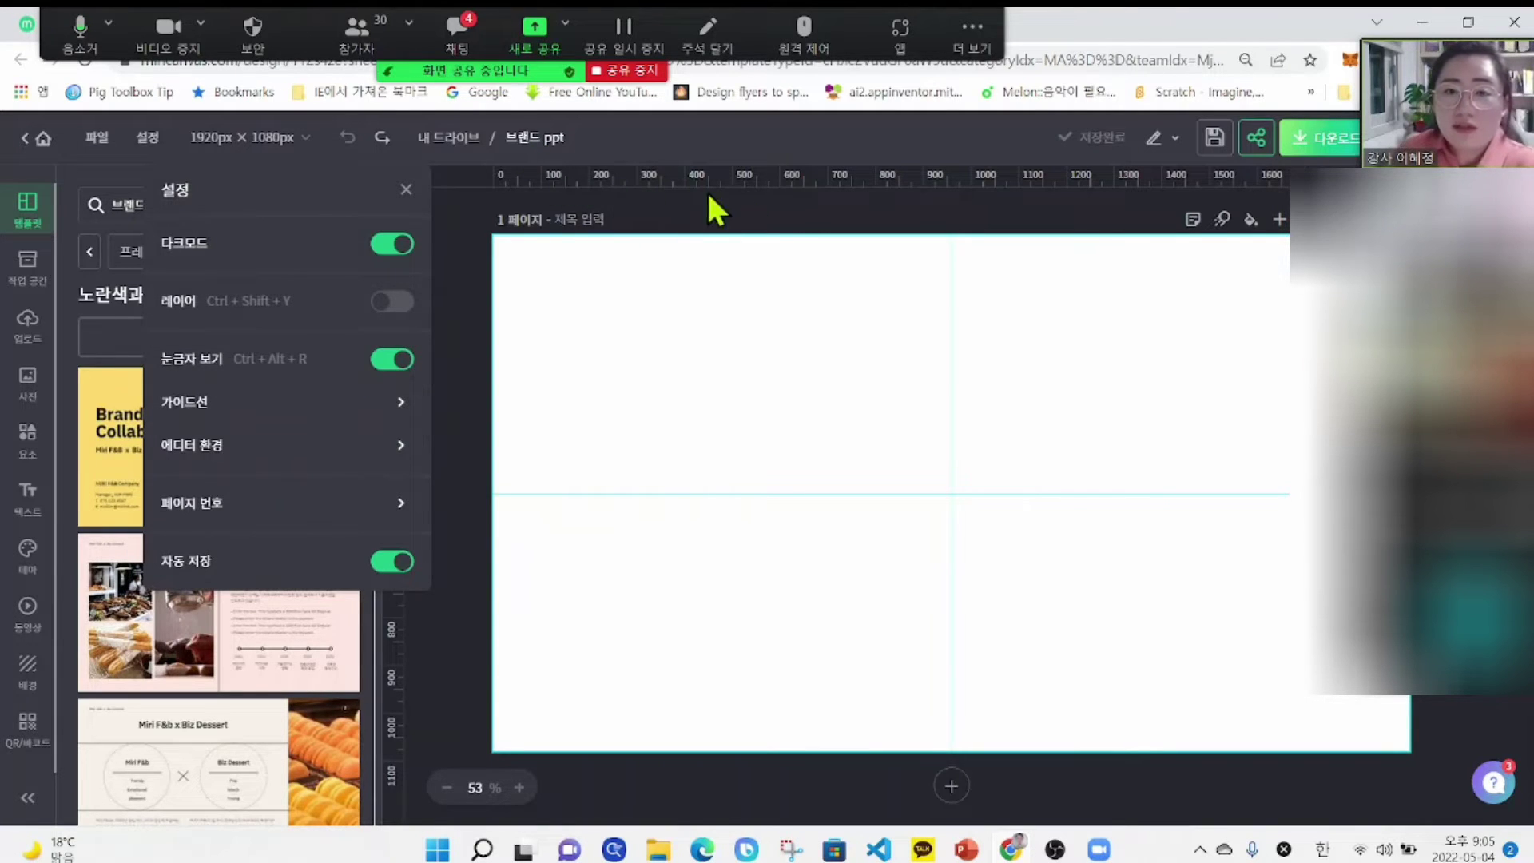
- Switch the ruler display (눈금자 보기) off and back on, and close the settings
left_click(408, 360)
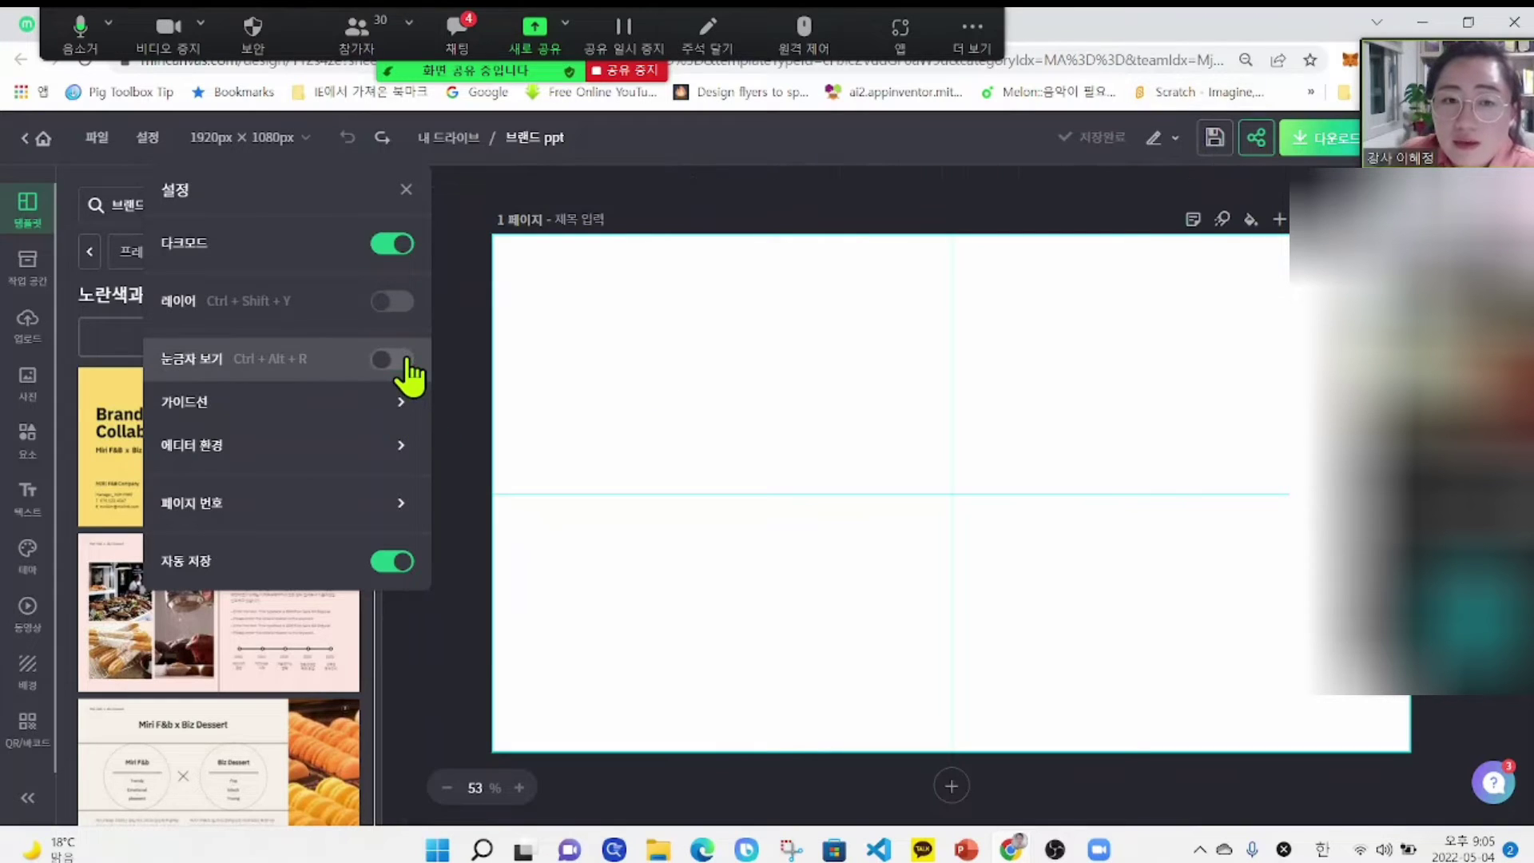
left_click(408, 360)
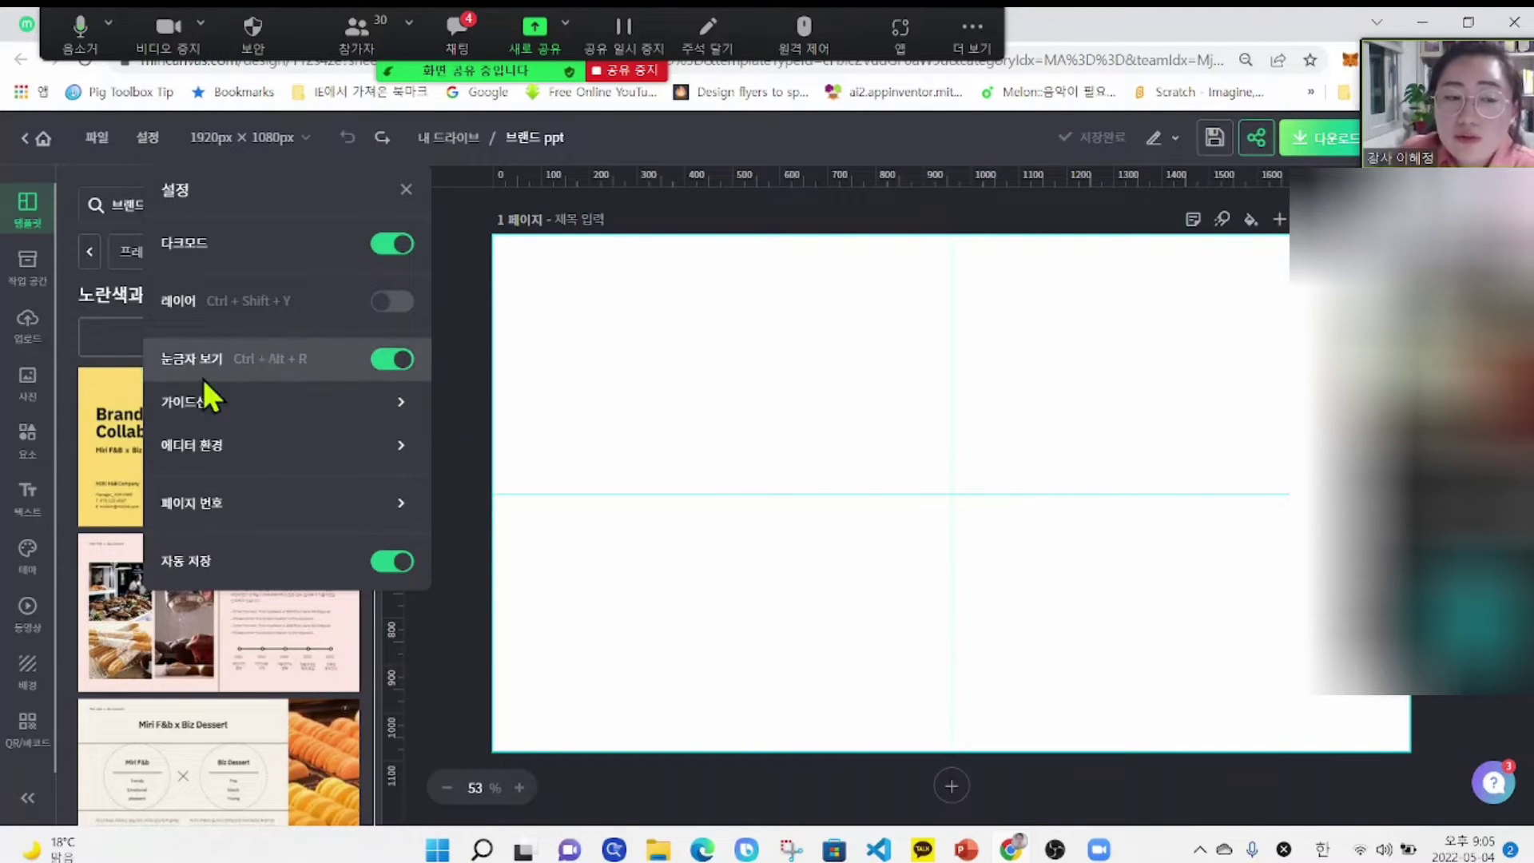
left_click(406, 189)
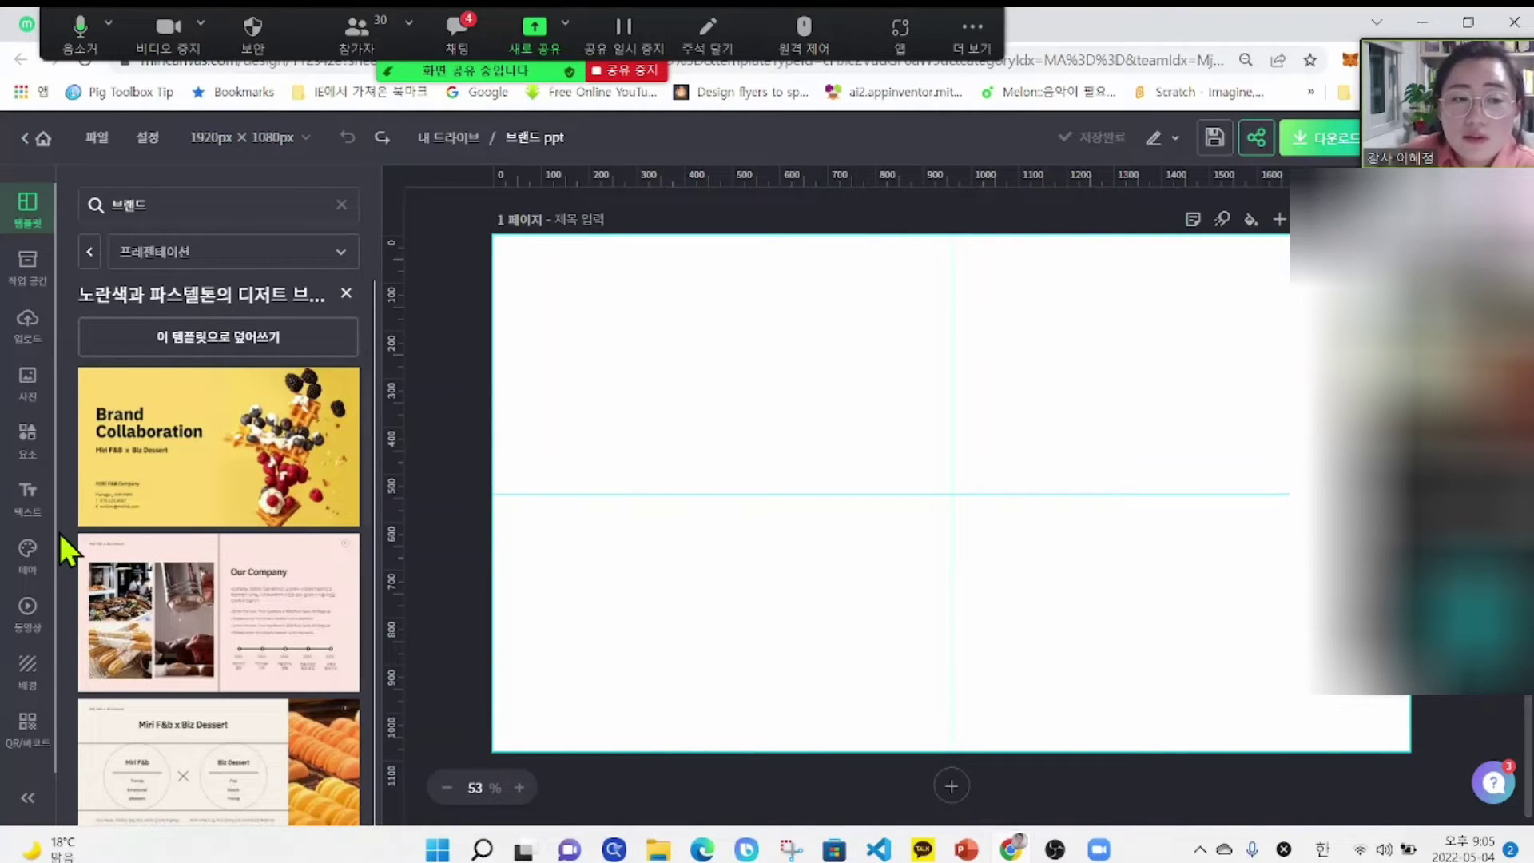
- Overwrite the blank design with all pages of the Brand Collaboration dessert template
scroll(220, 548, "down", 15)
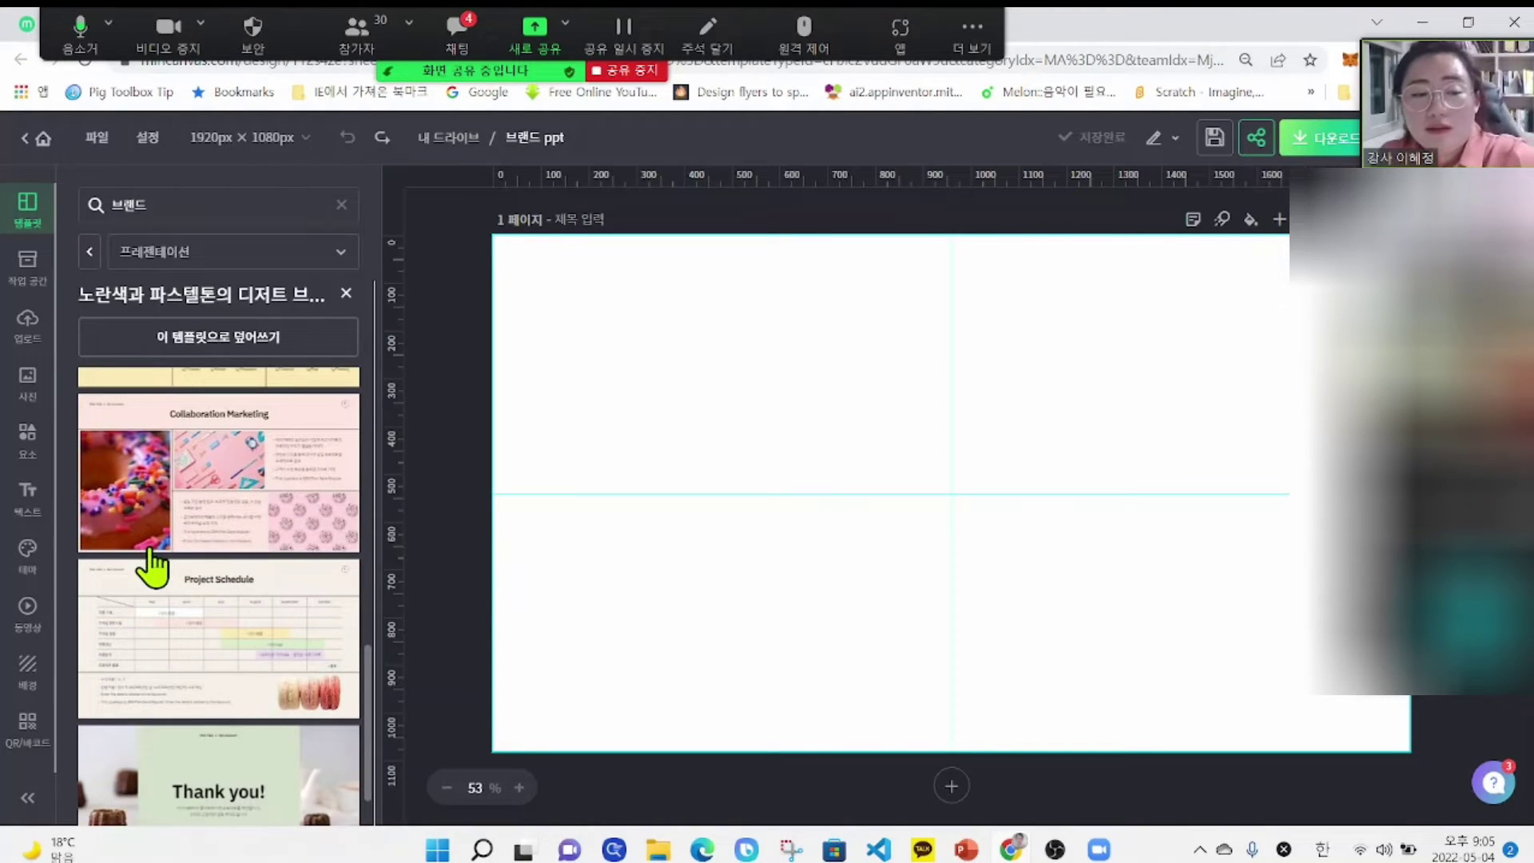
scroll(281, 583, "up", 15)
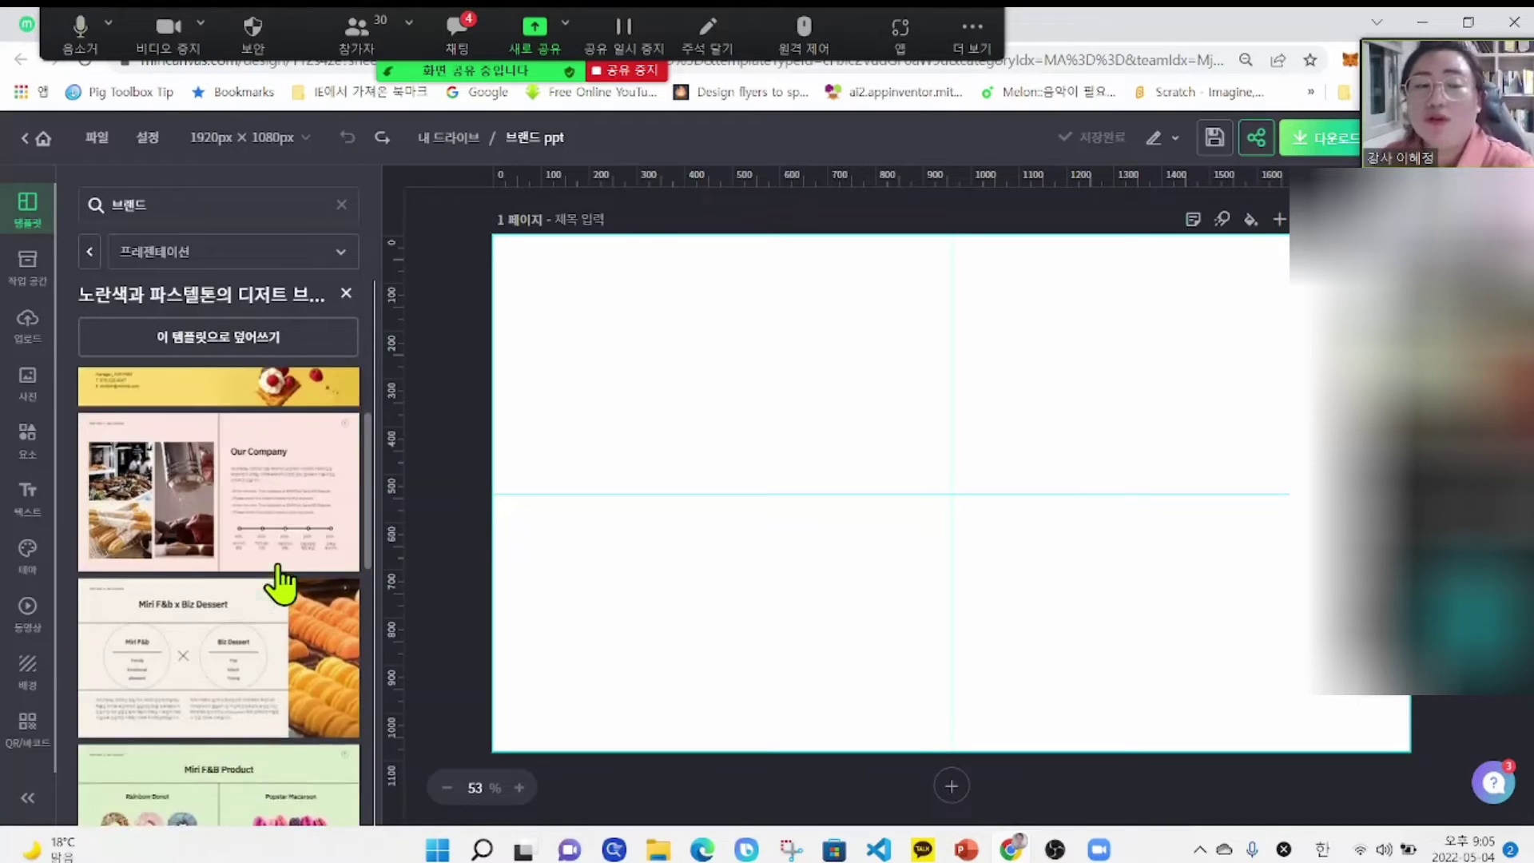
left_click(243, 345)
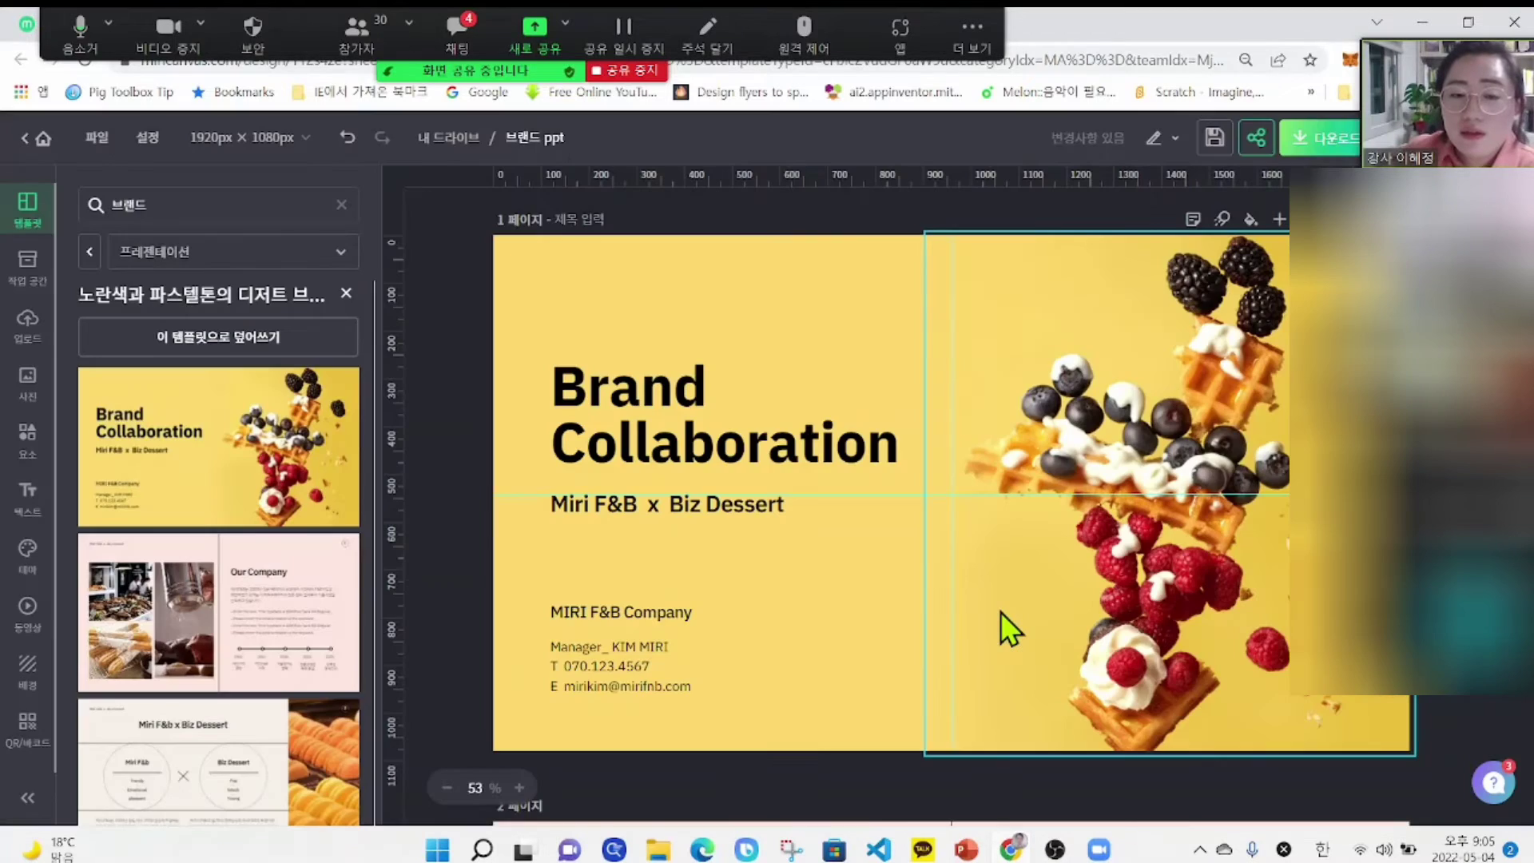
- Look through the design's pages on the canvas down to the Thank you! page and return to the cover
scroll(1001, 612, "down", 6)
scroll(1000, 612, "down", 15)
scroll(947, 630, "down", 15)
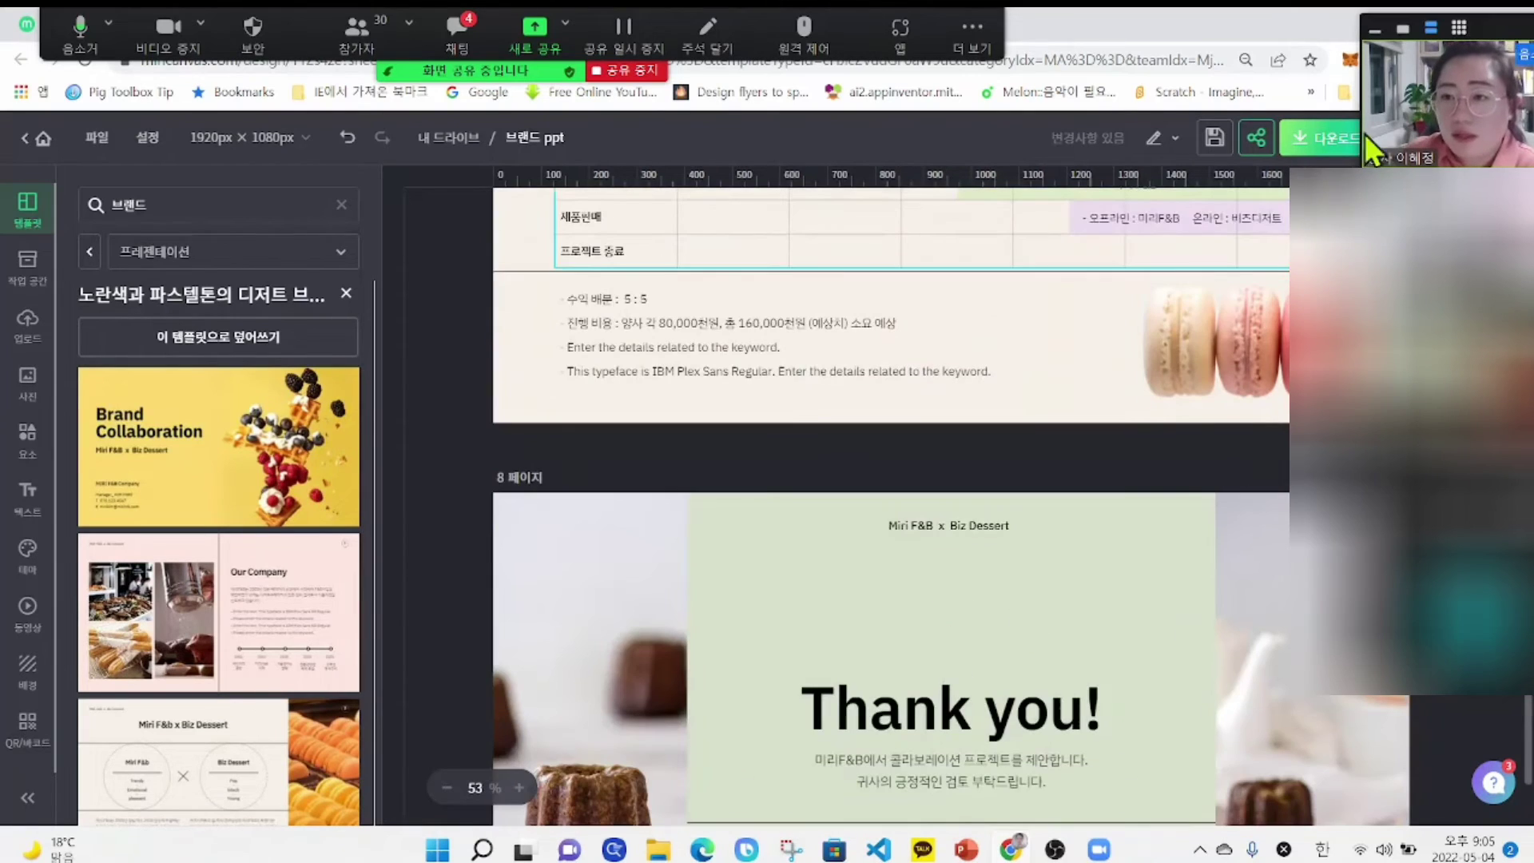
scroll(1119, 556, "down", 4)
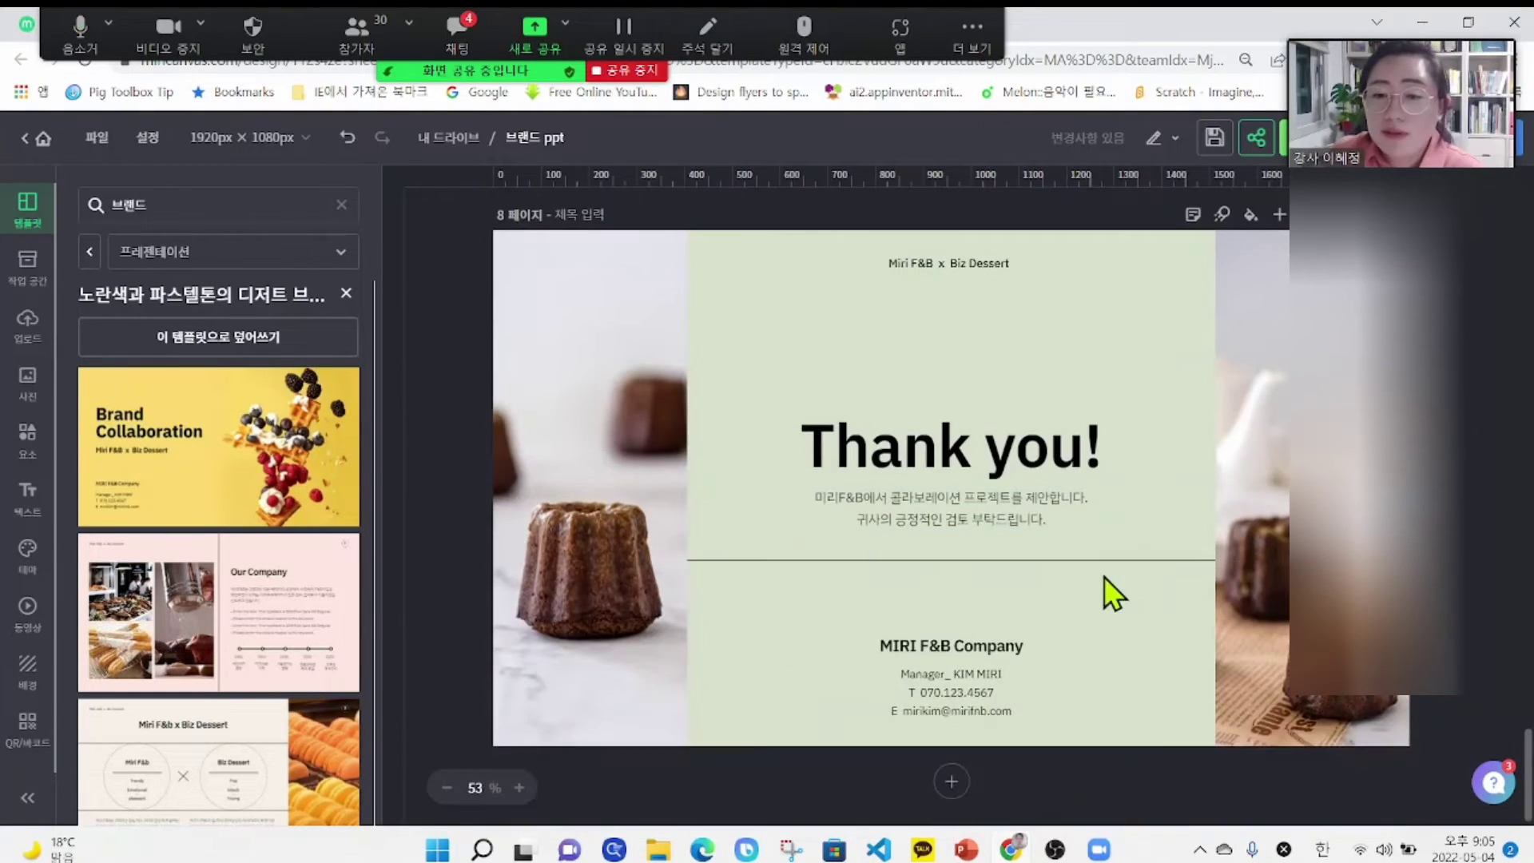
scroll(1081, 596, "up", 20)
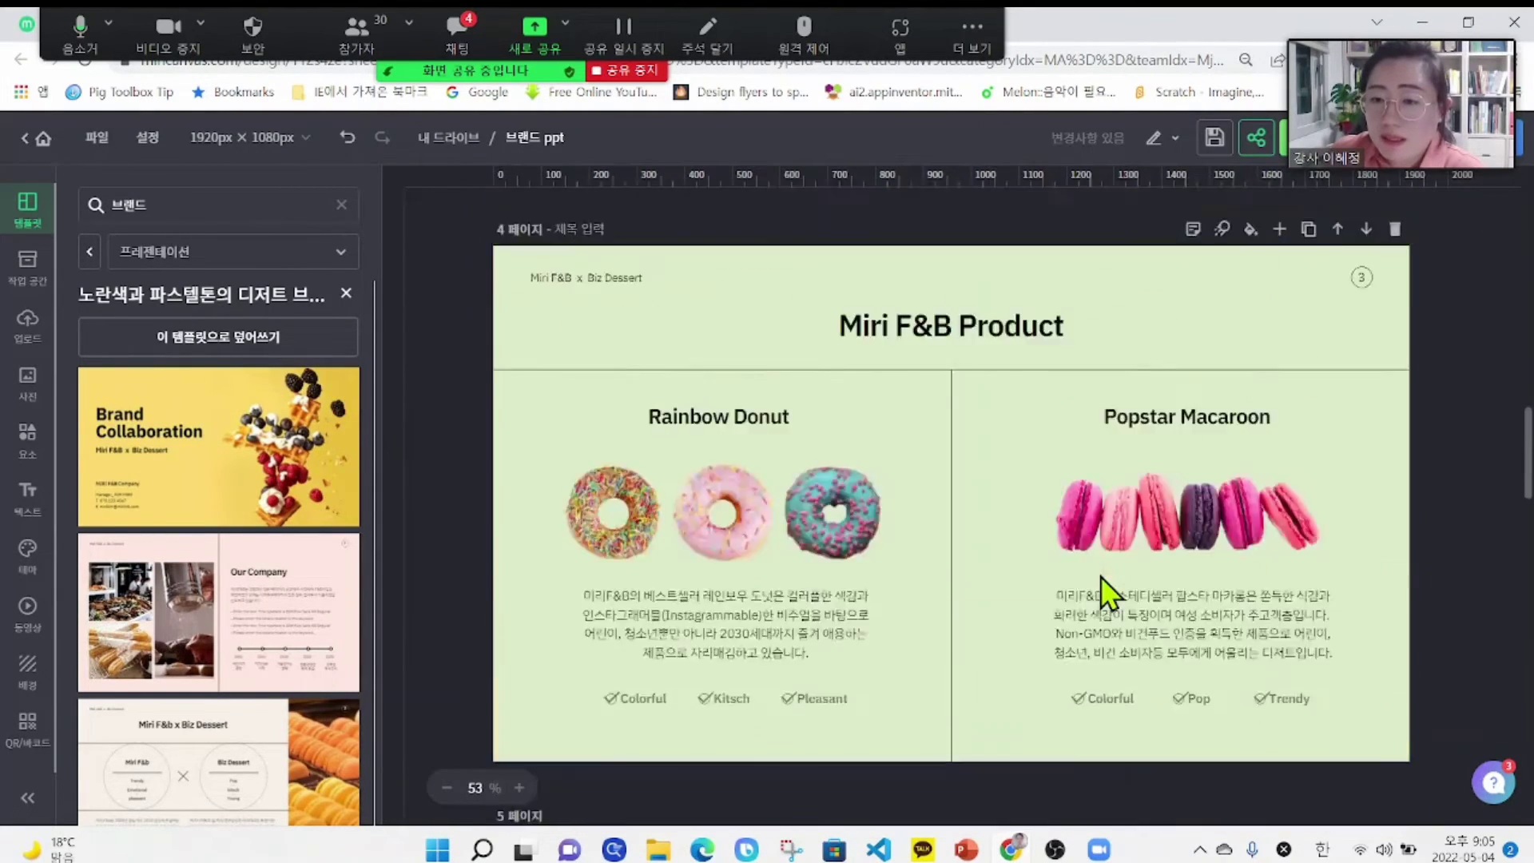
scroll(1101, 581, "up", 5)
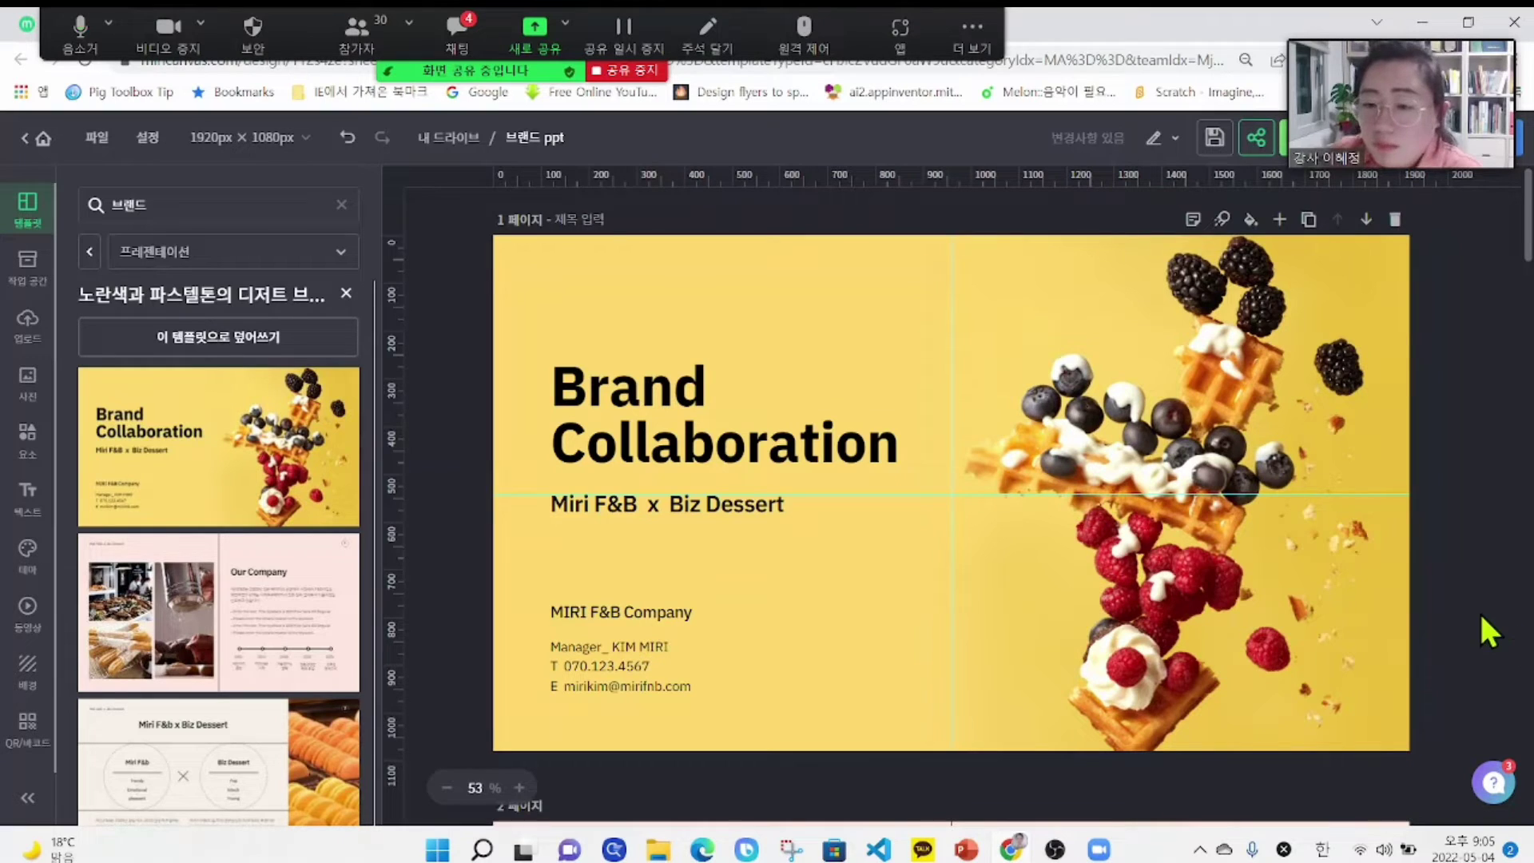
- Delete the three pages between the cover and the Collaboration Product page, starting with Our Company
scroll(1452, 567, "down", 5)
scroll(1450, 572, "up", 5)
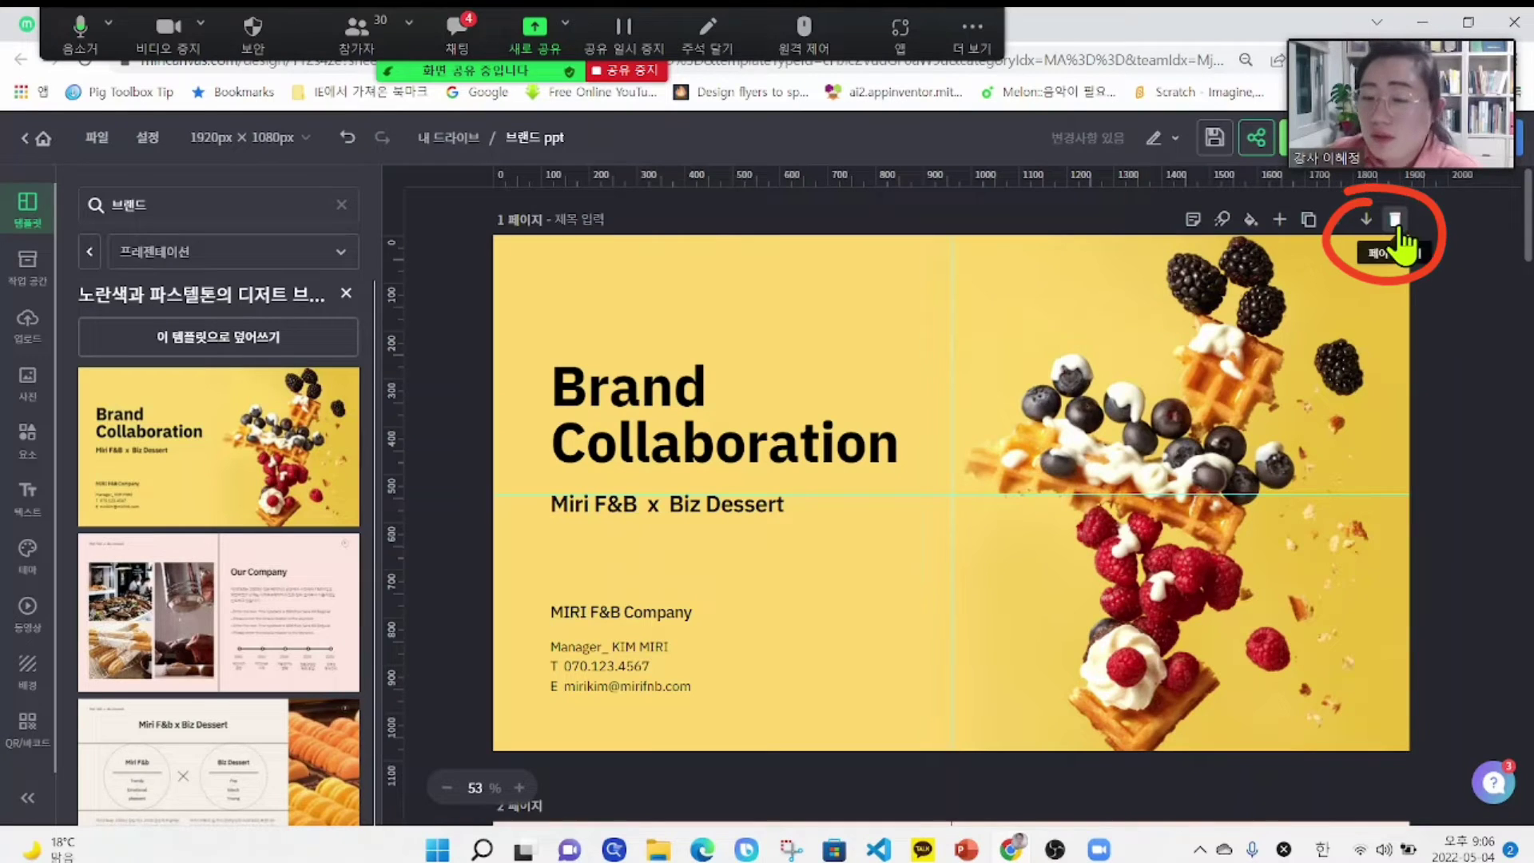
scroll(1400, 232, "down", 3)
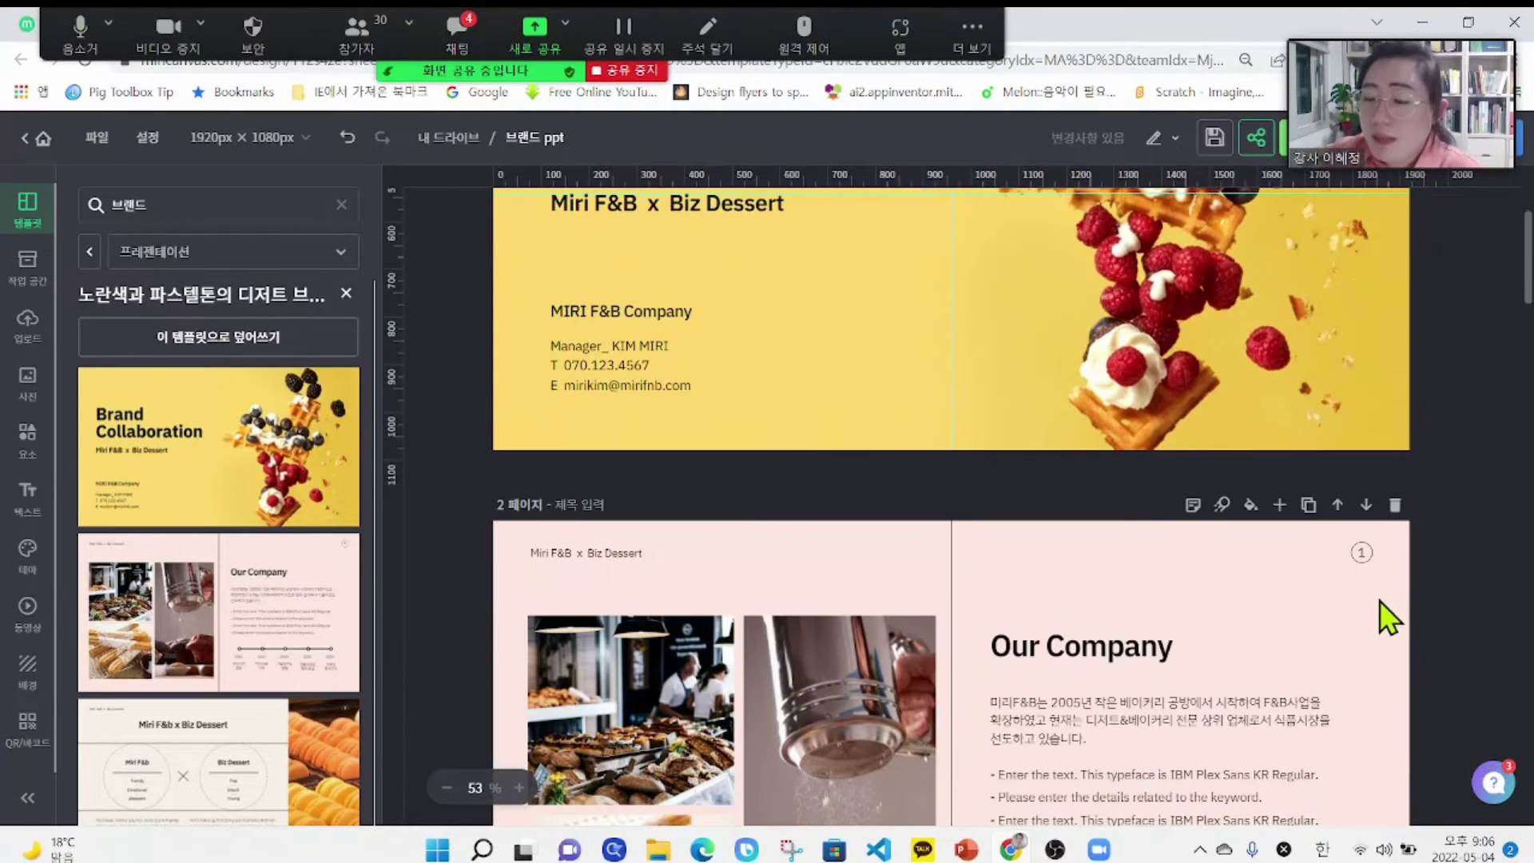
scroll(1394, 607, "down", 1)
left_click(1397, 404)
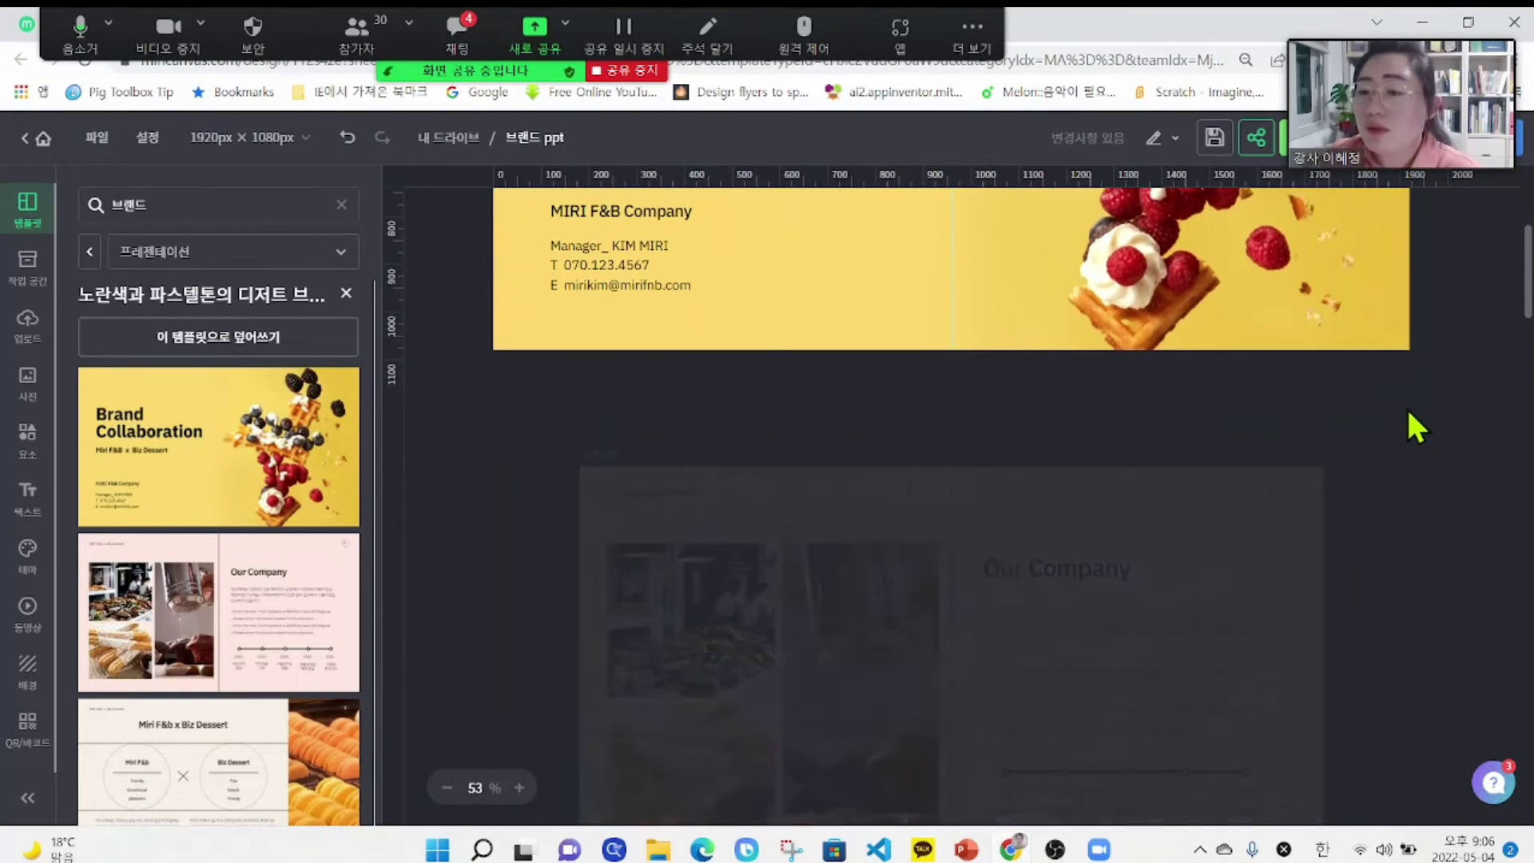
left_click(1398, 405)
left_click(1398, 405)
- Delete the Collaboration Marketing and Project Schedule pages
scroll(1350, 543, "down", 8)
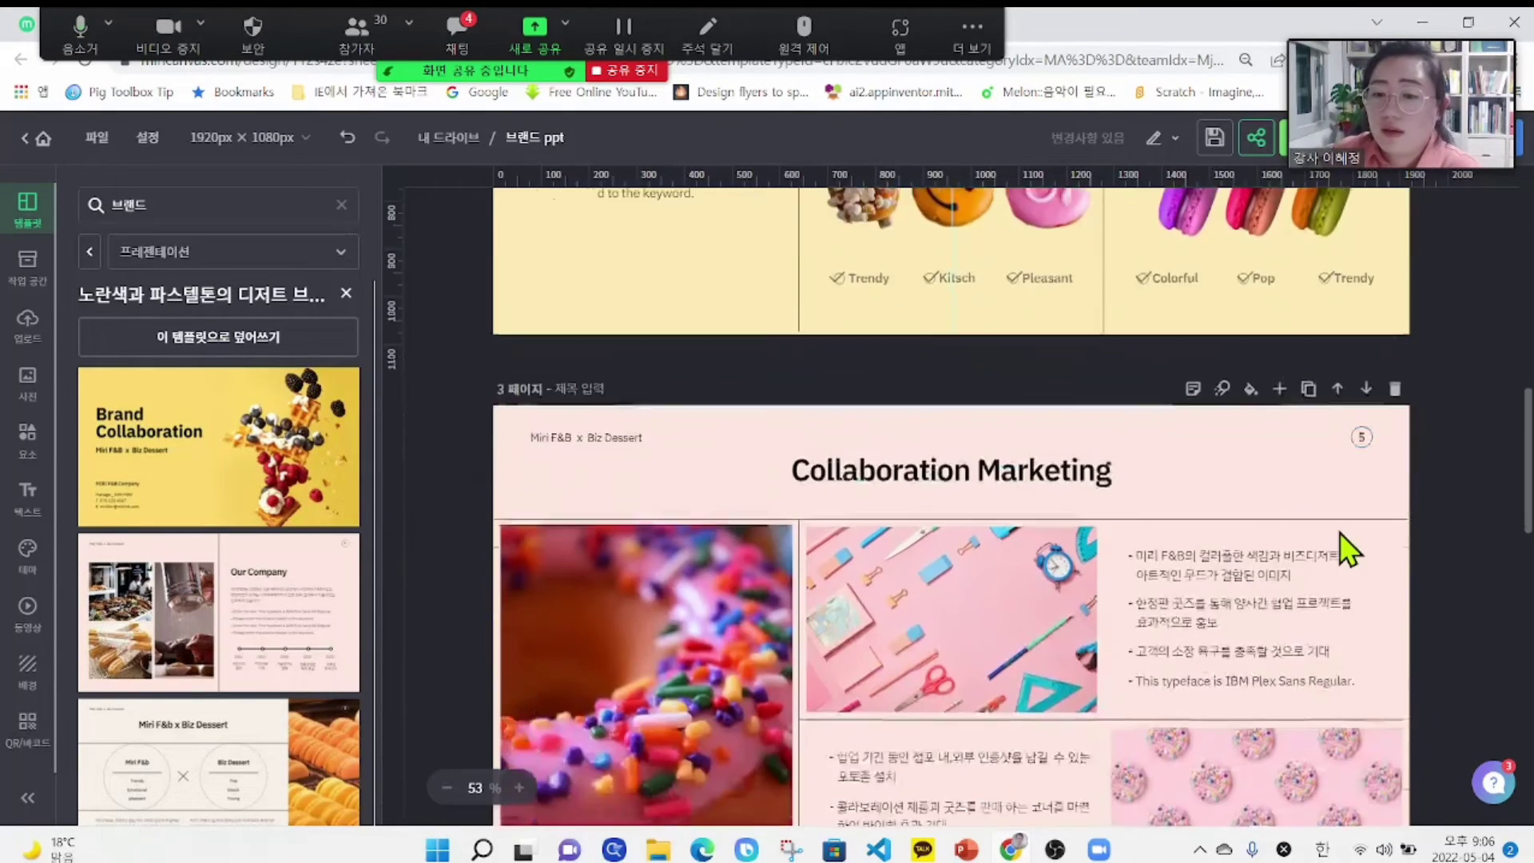
scroll(1405, 344, "up", 2)
left_click(1395, 392)
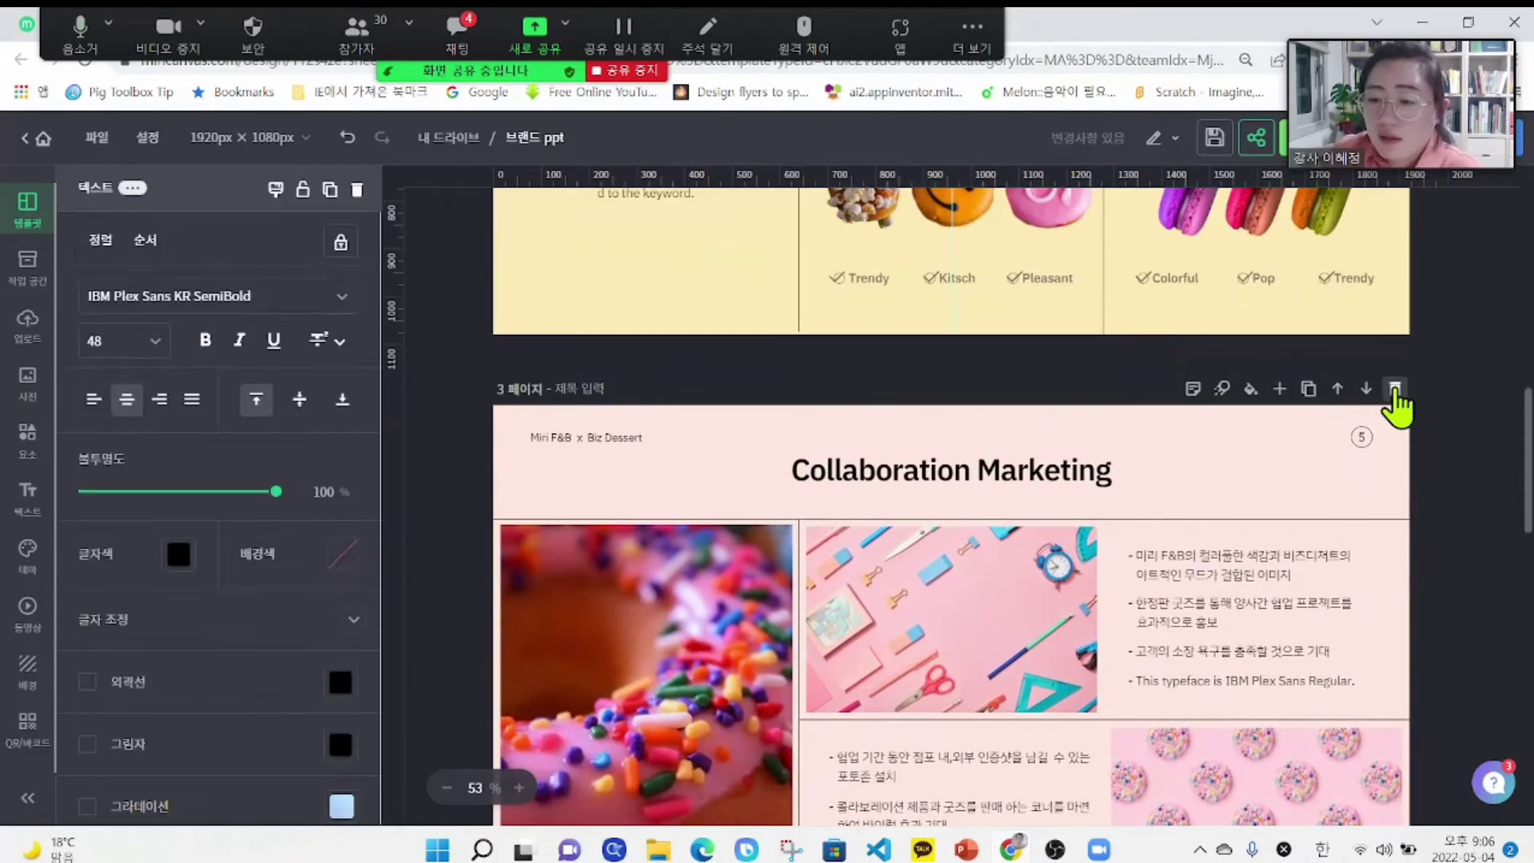
scroll(1309, 552, "down", 3)
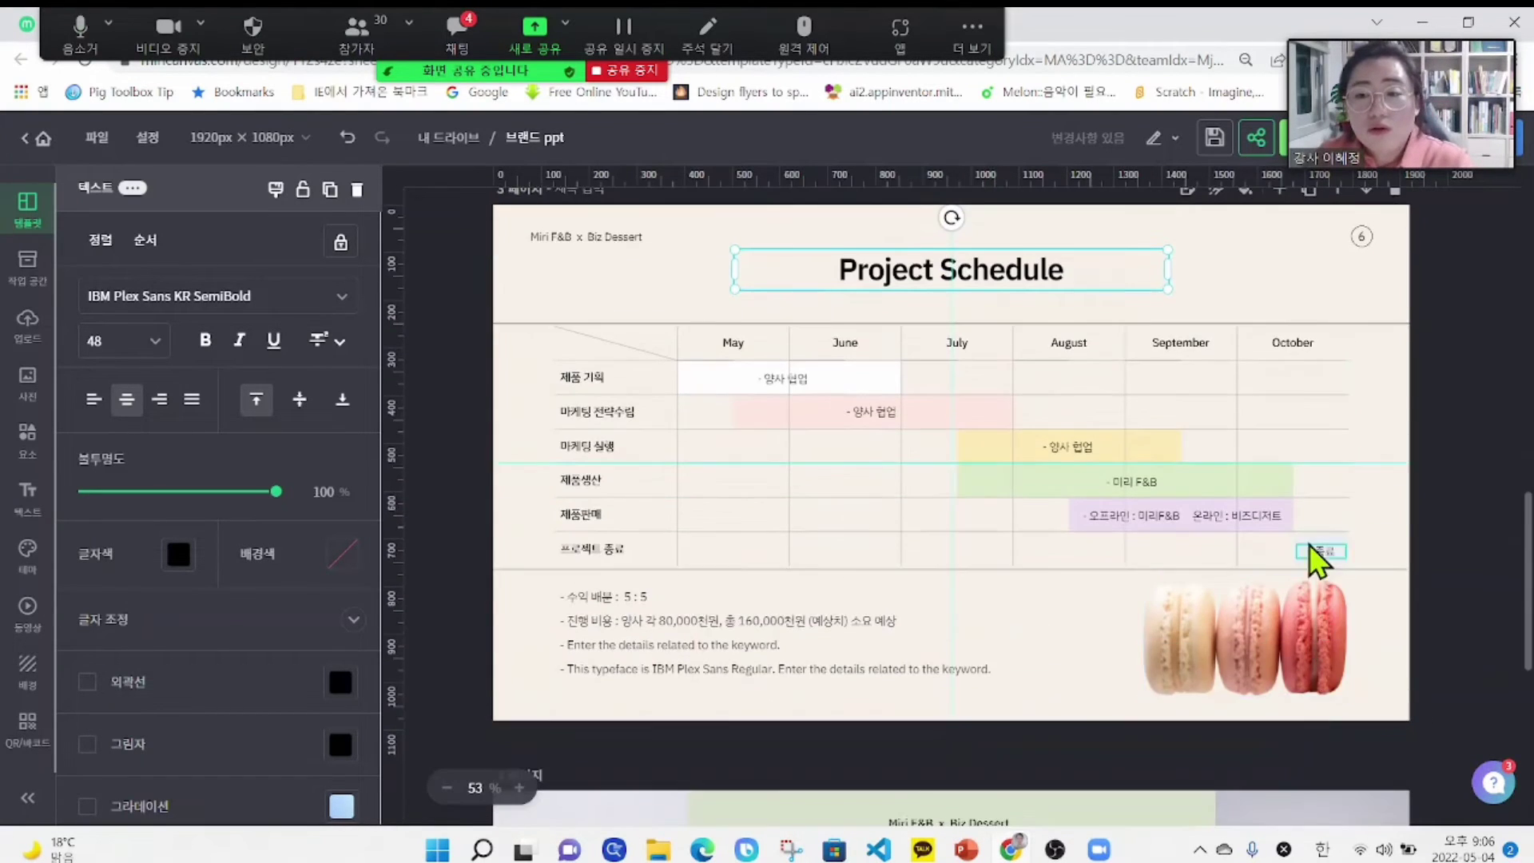
scroll(1434, 401, "up", 4)
left_click(1395, 490)
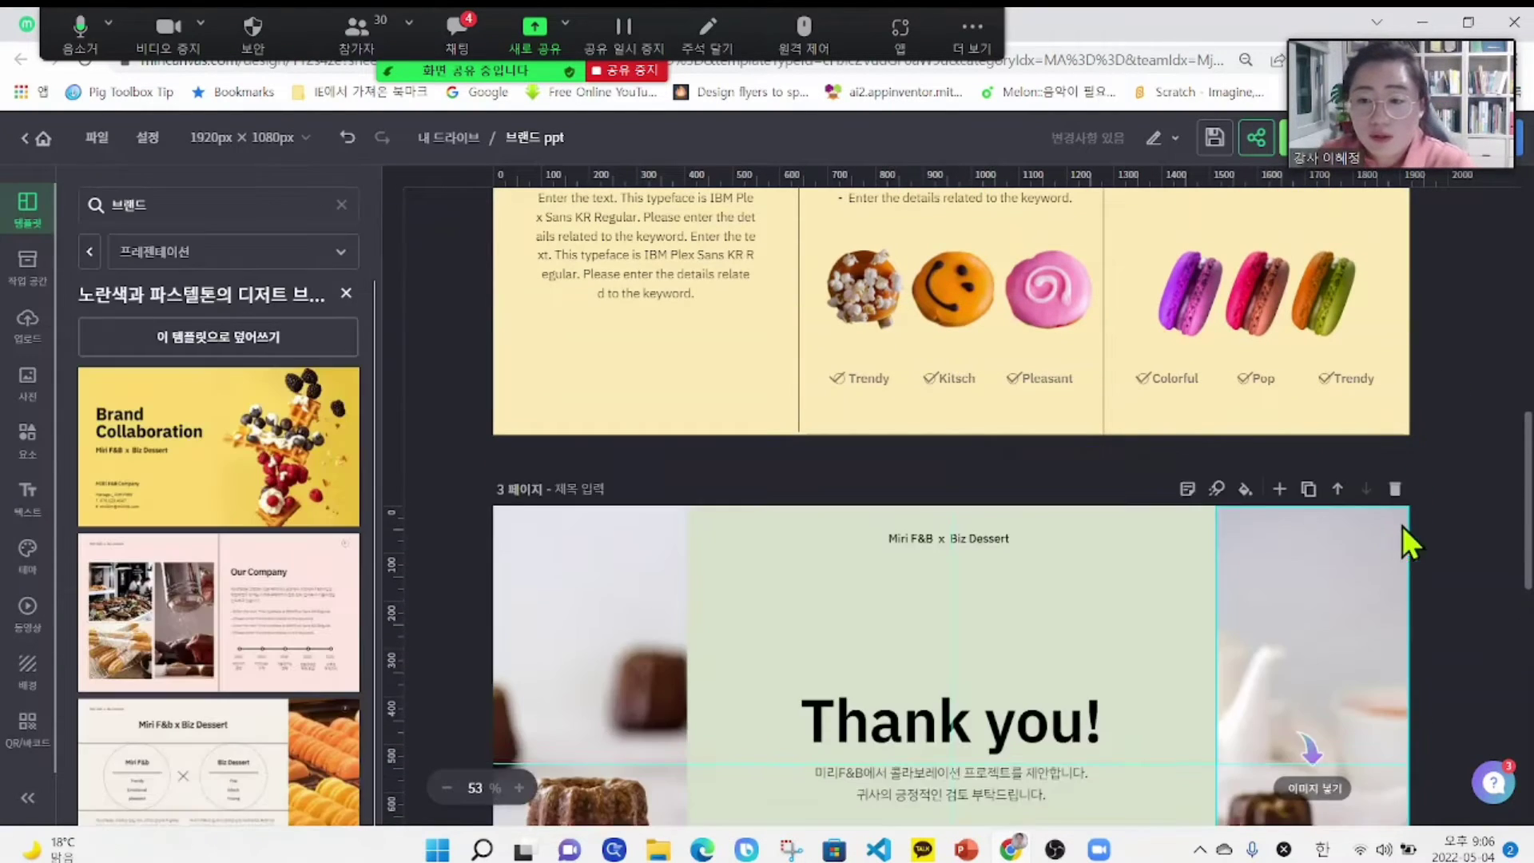
- Look through the remaining pages from the cover to the Thank you! page and return to the Collaboration Product page
scroll(1390, 543, "down", 2)
scroll(1319, 568, "up", 5)
scroll(1235, 562, "up", 4)
scroll(1235, 561, "down", 6)
scroll(1227, 564, "down", 2)
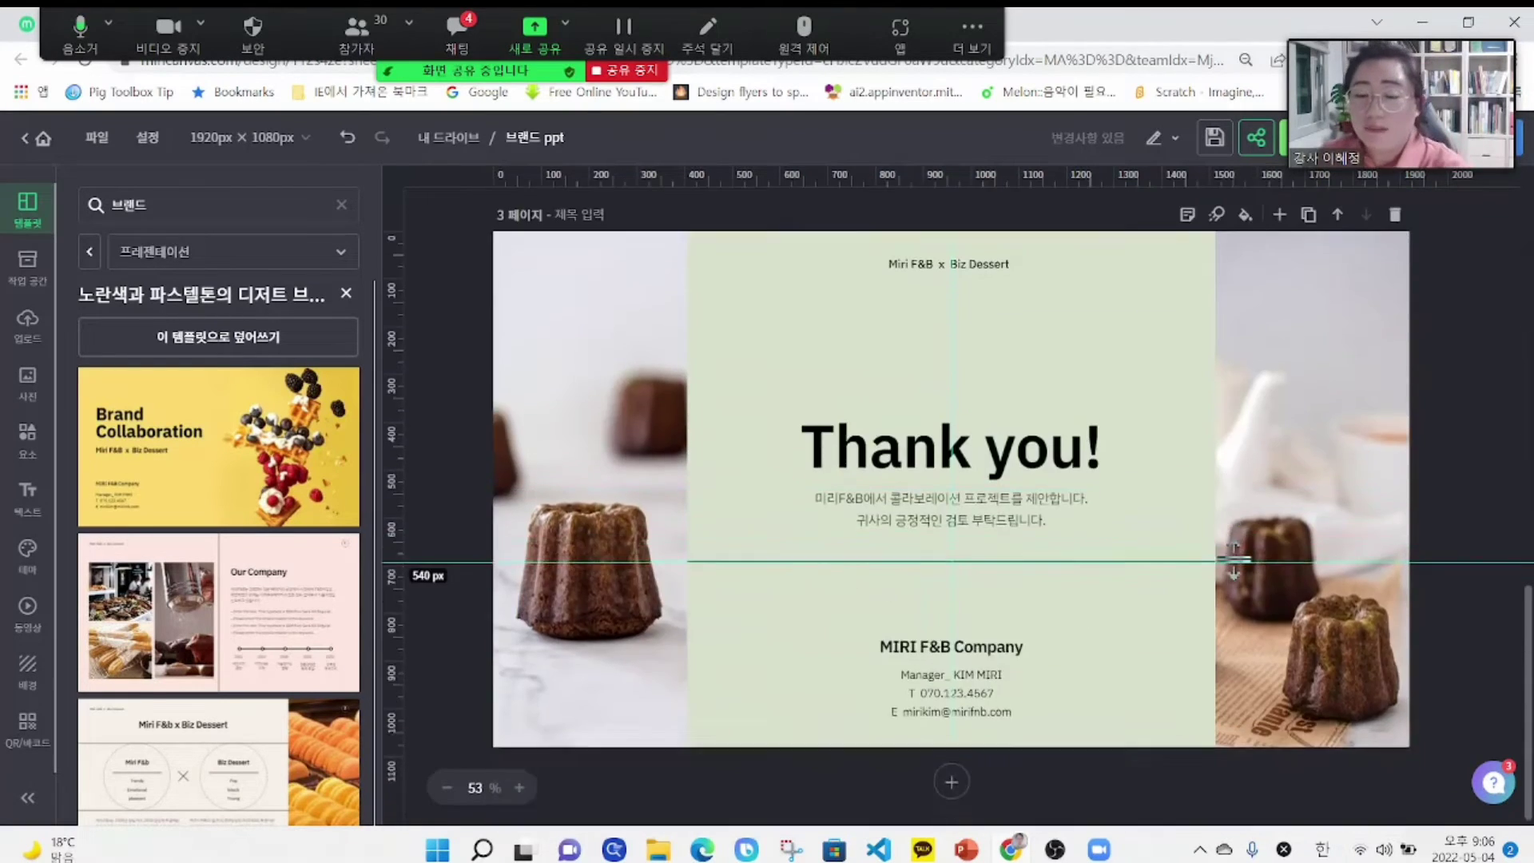
scroll(1231, 561, "up", 8)
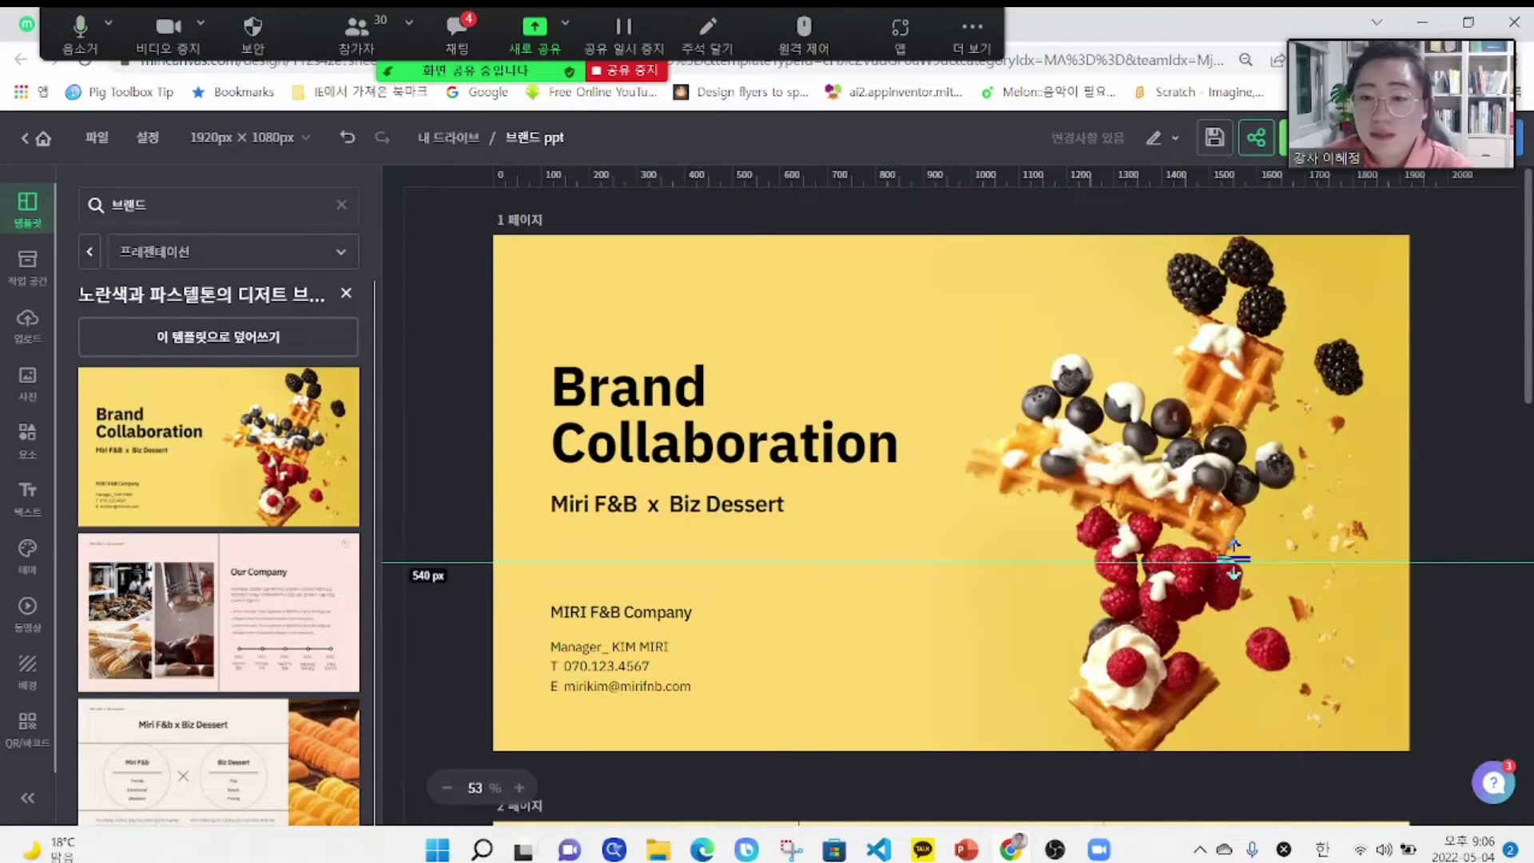
scroll(1039, 672, "down", 8)
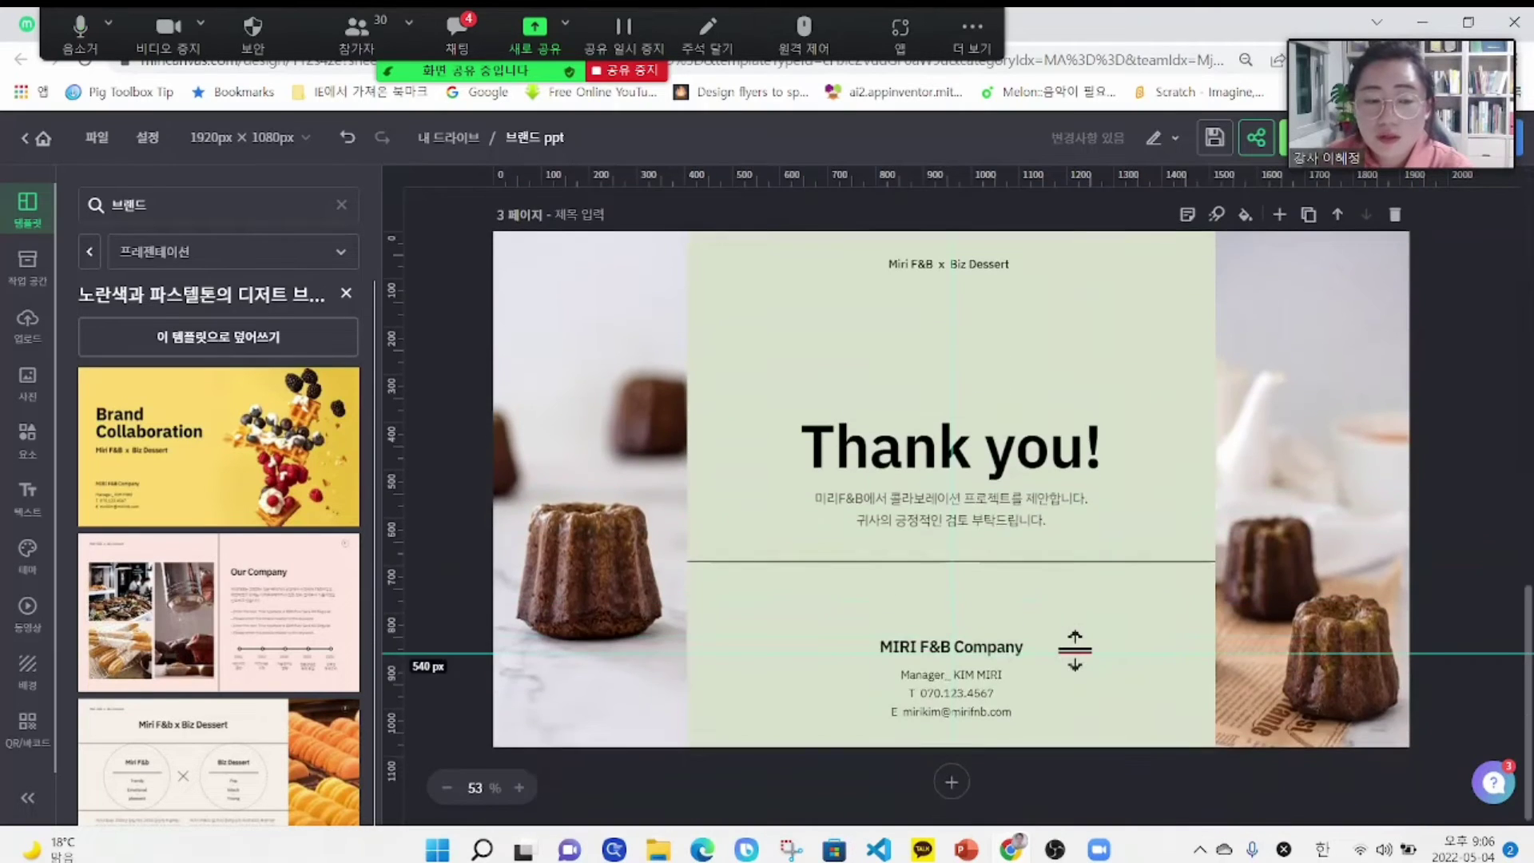
scroll(1075, 651, "up", 8)
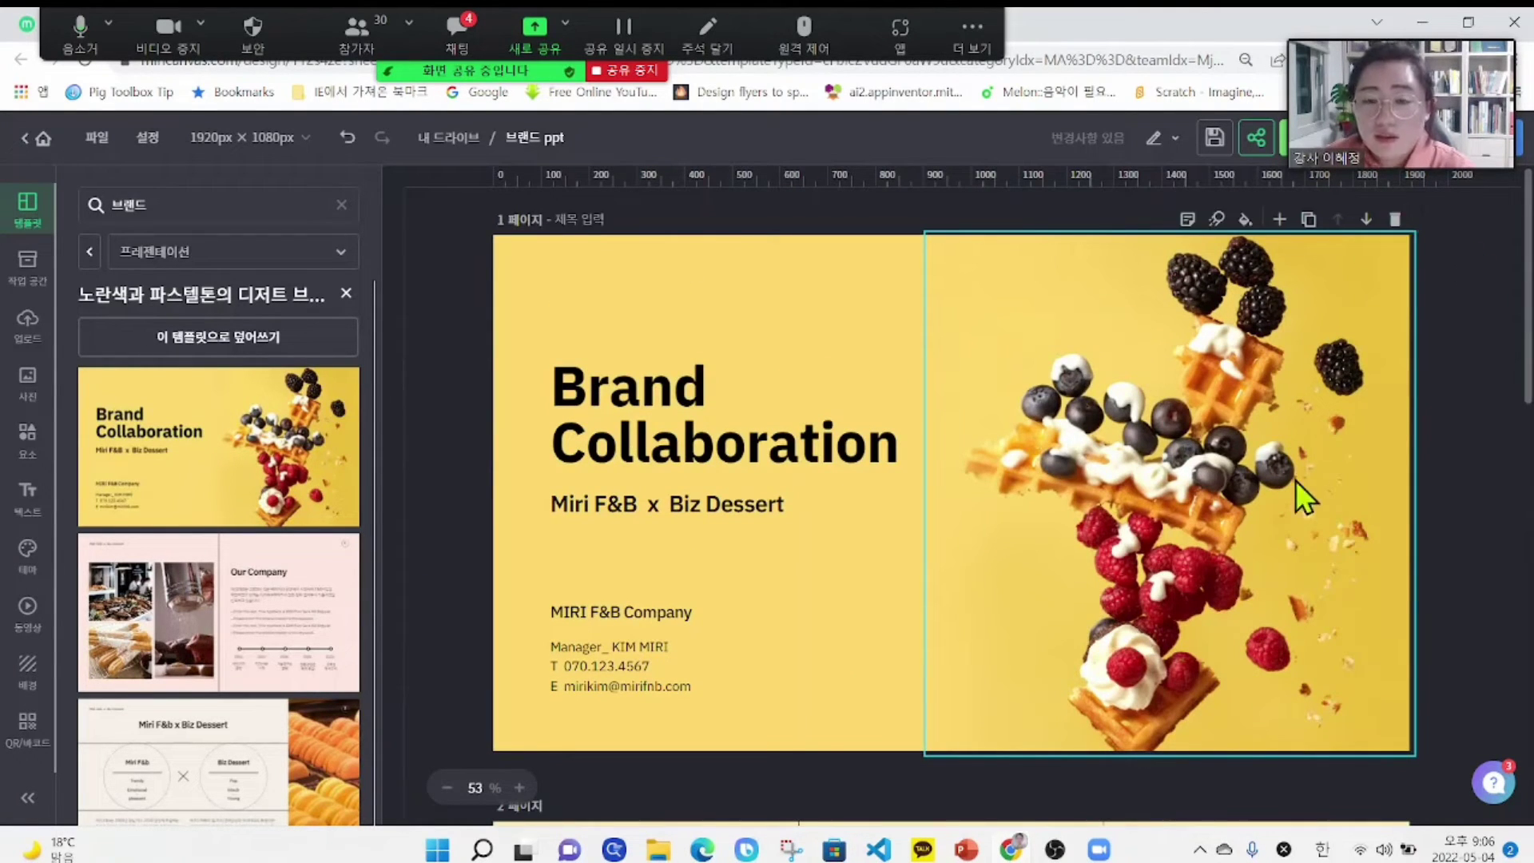
scroll(1302, 480, "down", 5)
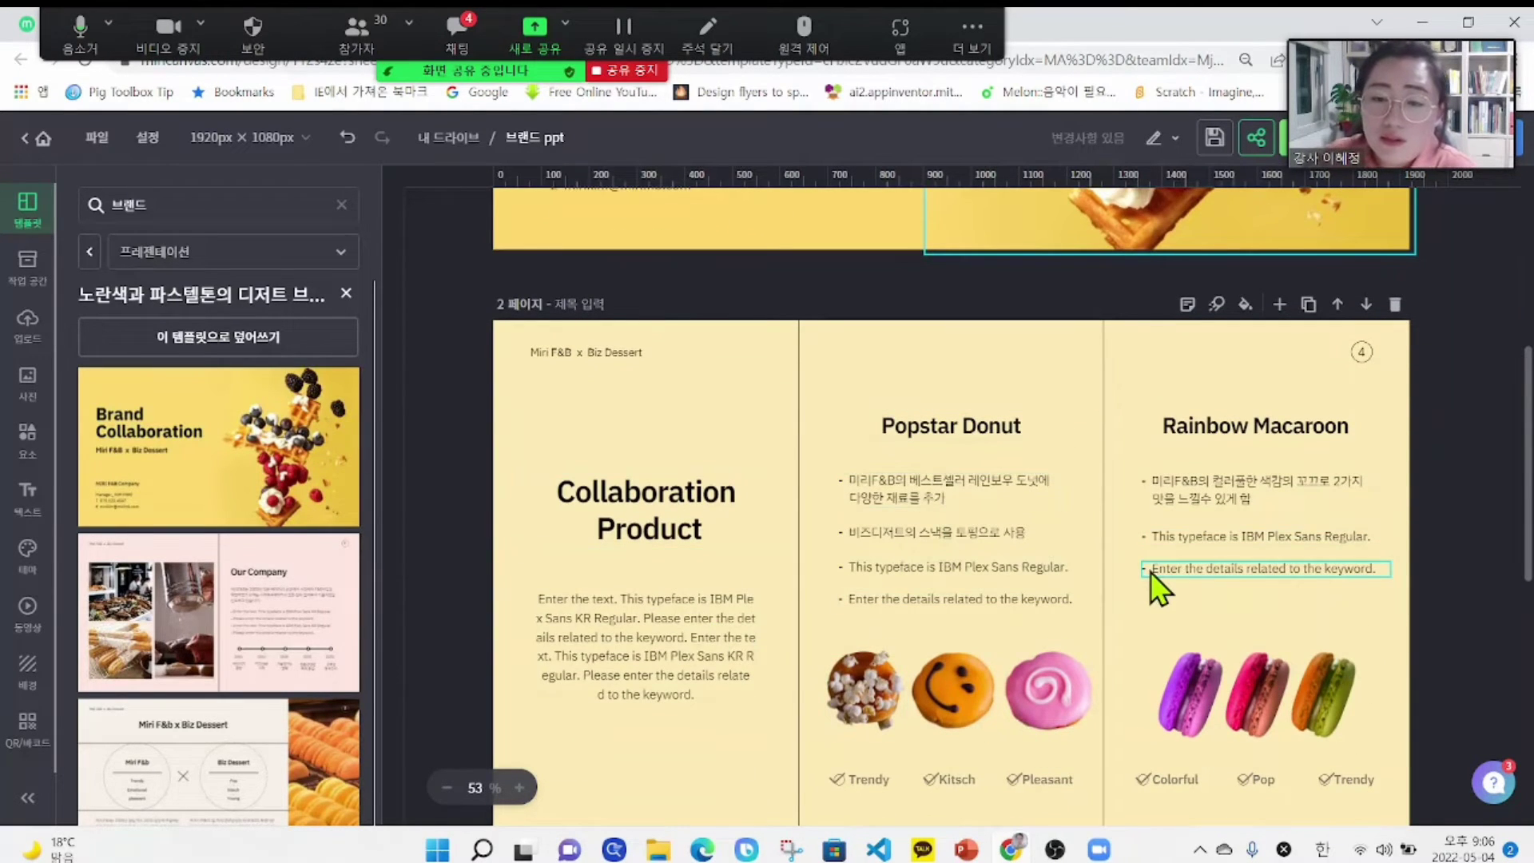
scroll(1239, 524, "up", 3)
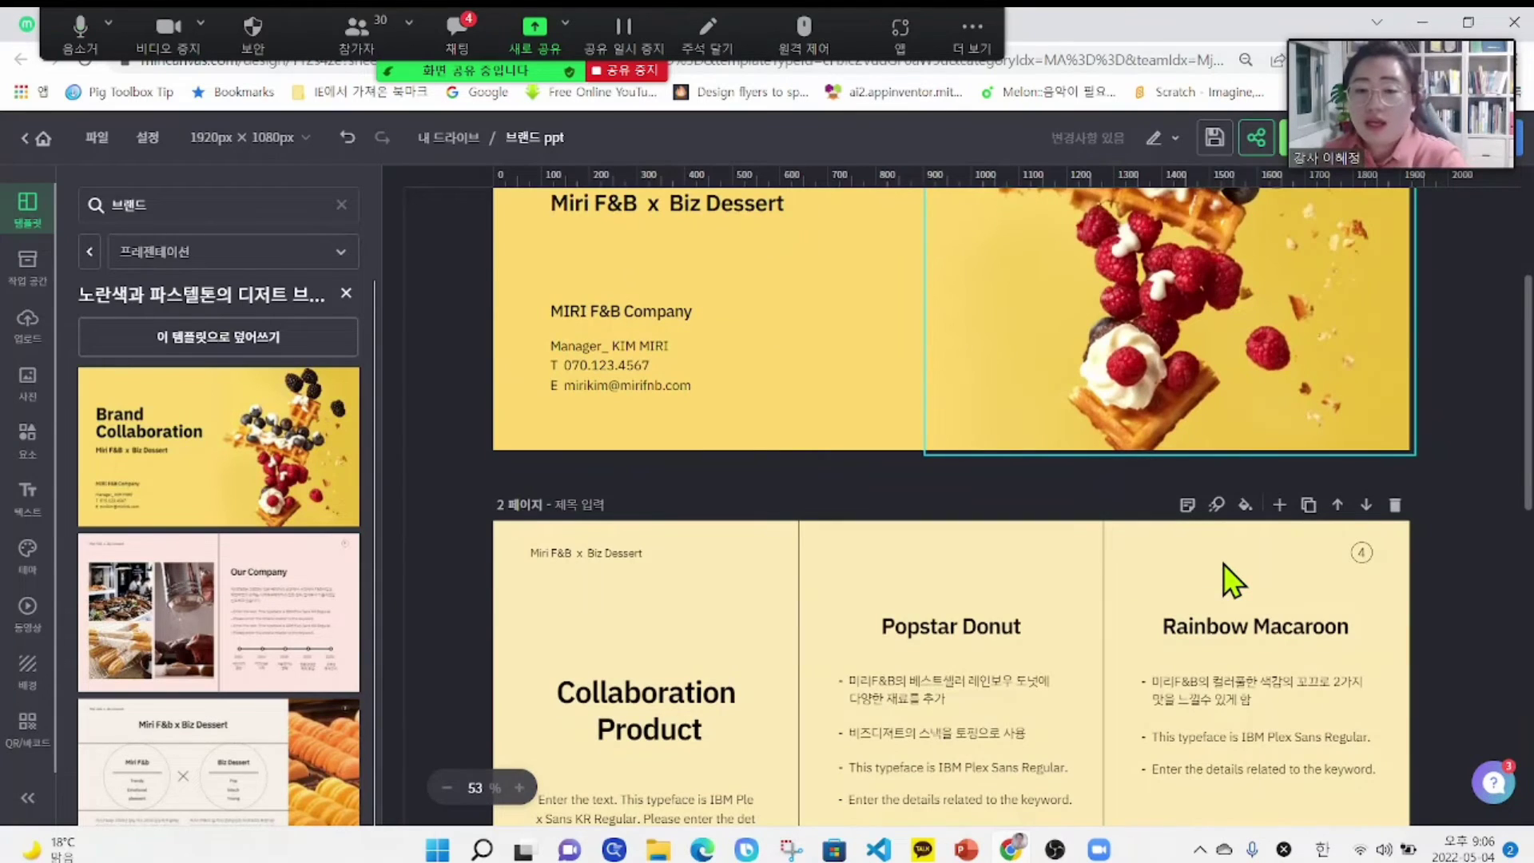
scroll(1224, 564, "down", 5)
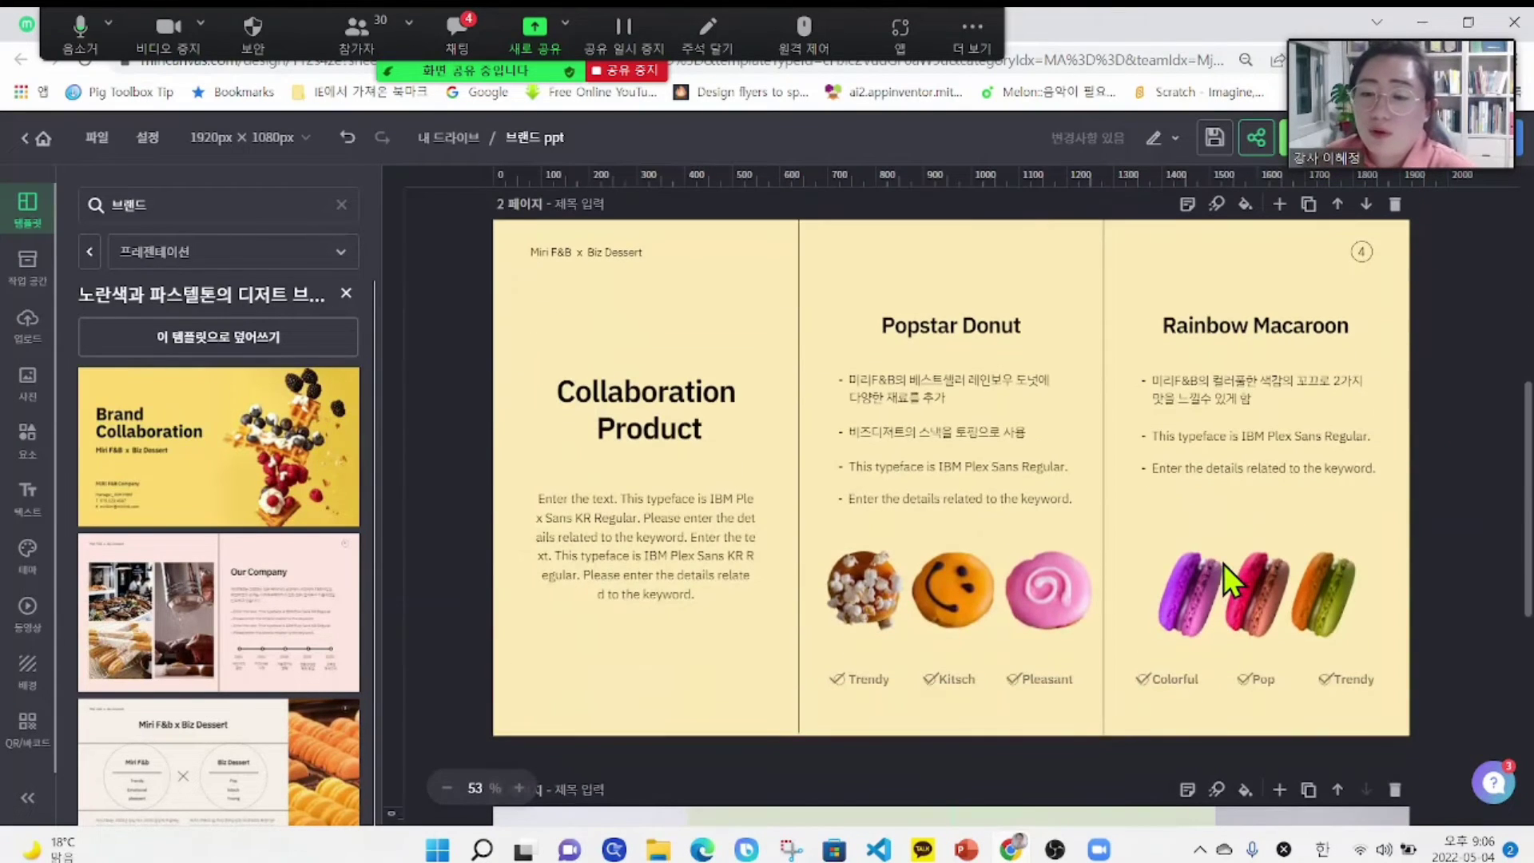
scroll(1224, 563, "up", 2)
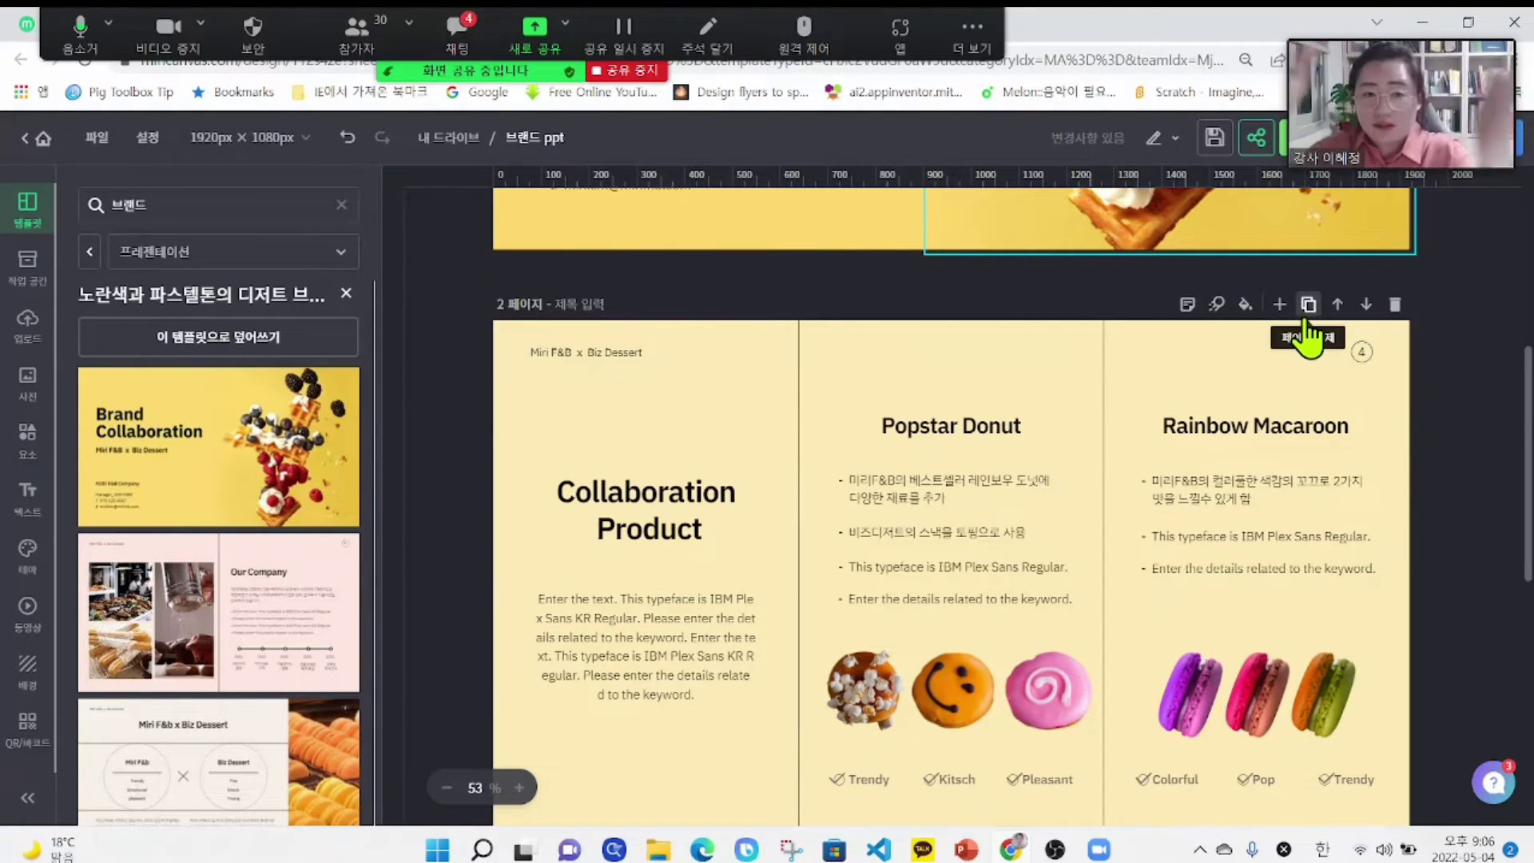
- Circle the page controls above the Collaboration Product page with a yellow Zoom annotation, erase all drawings and end annotating
left_click(707, 32)
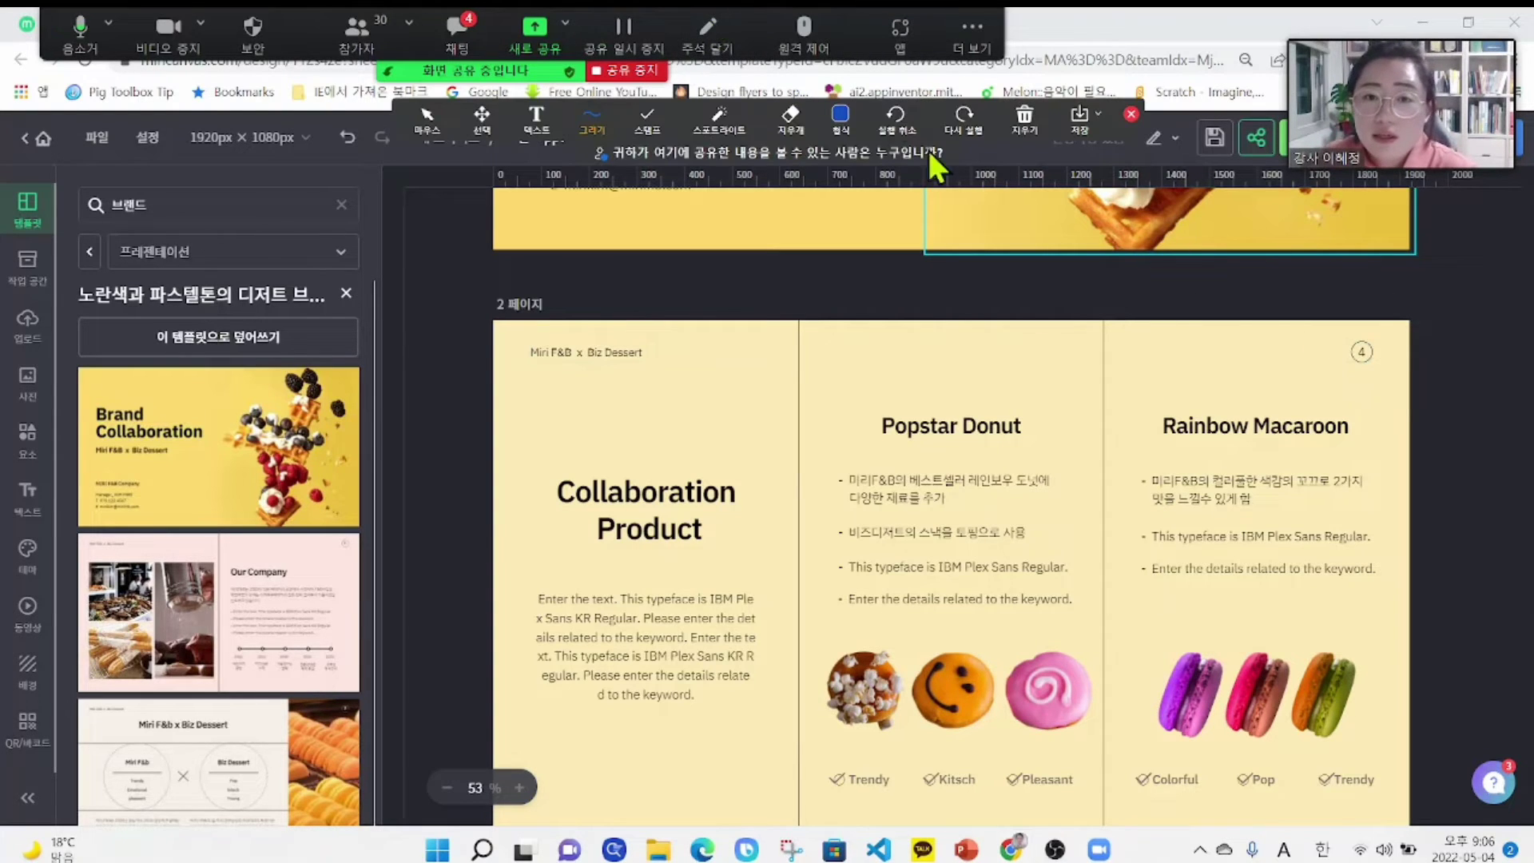
left_click(841, 118)
left_click(911, 186)
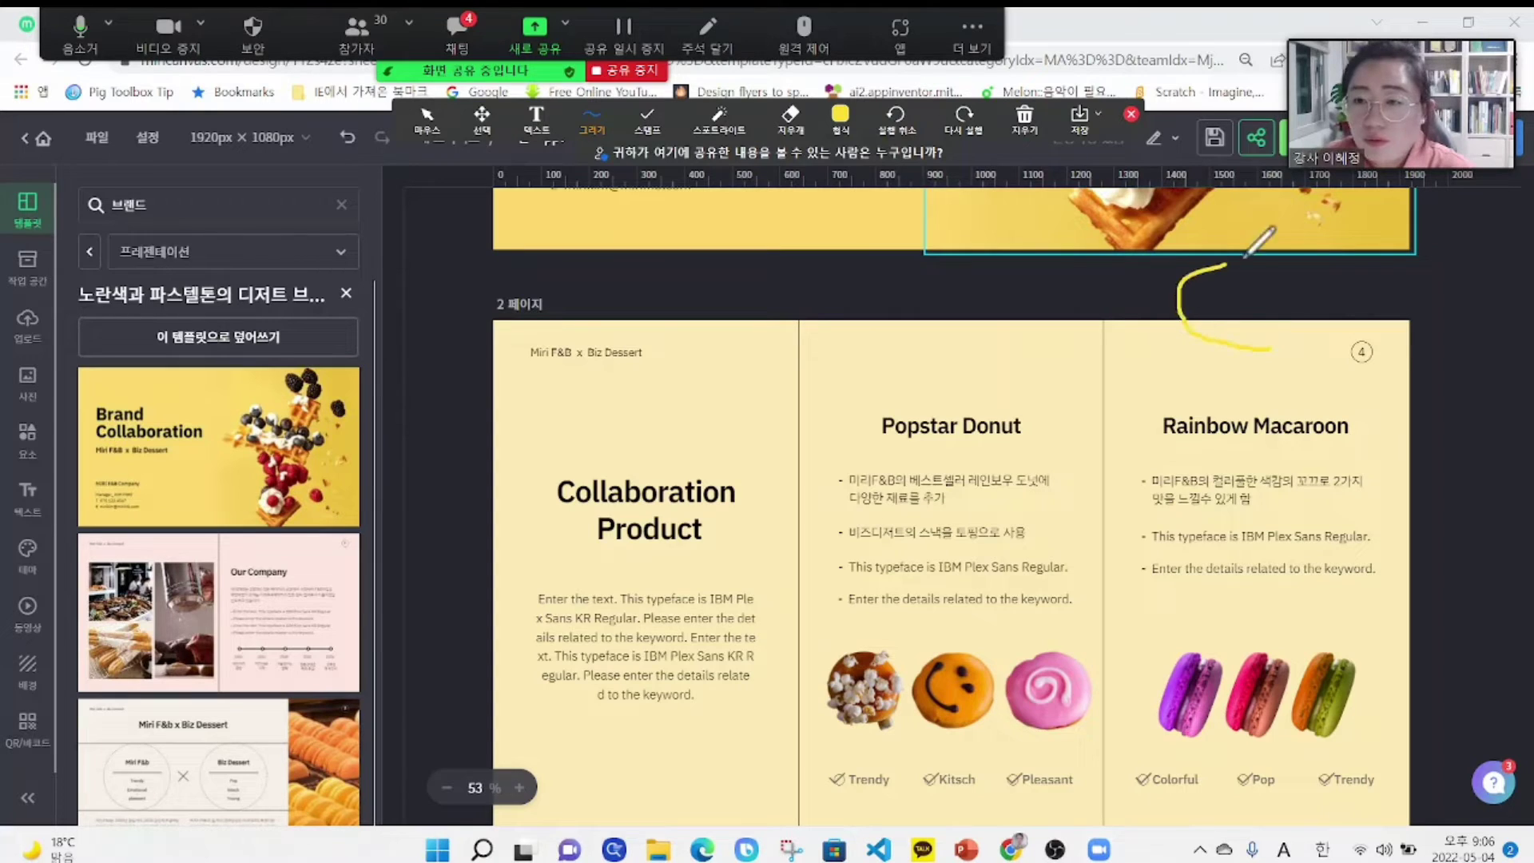
left_click(1024, 118)
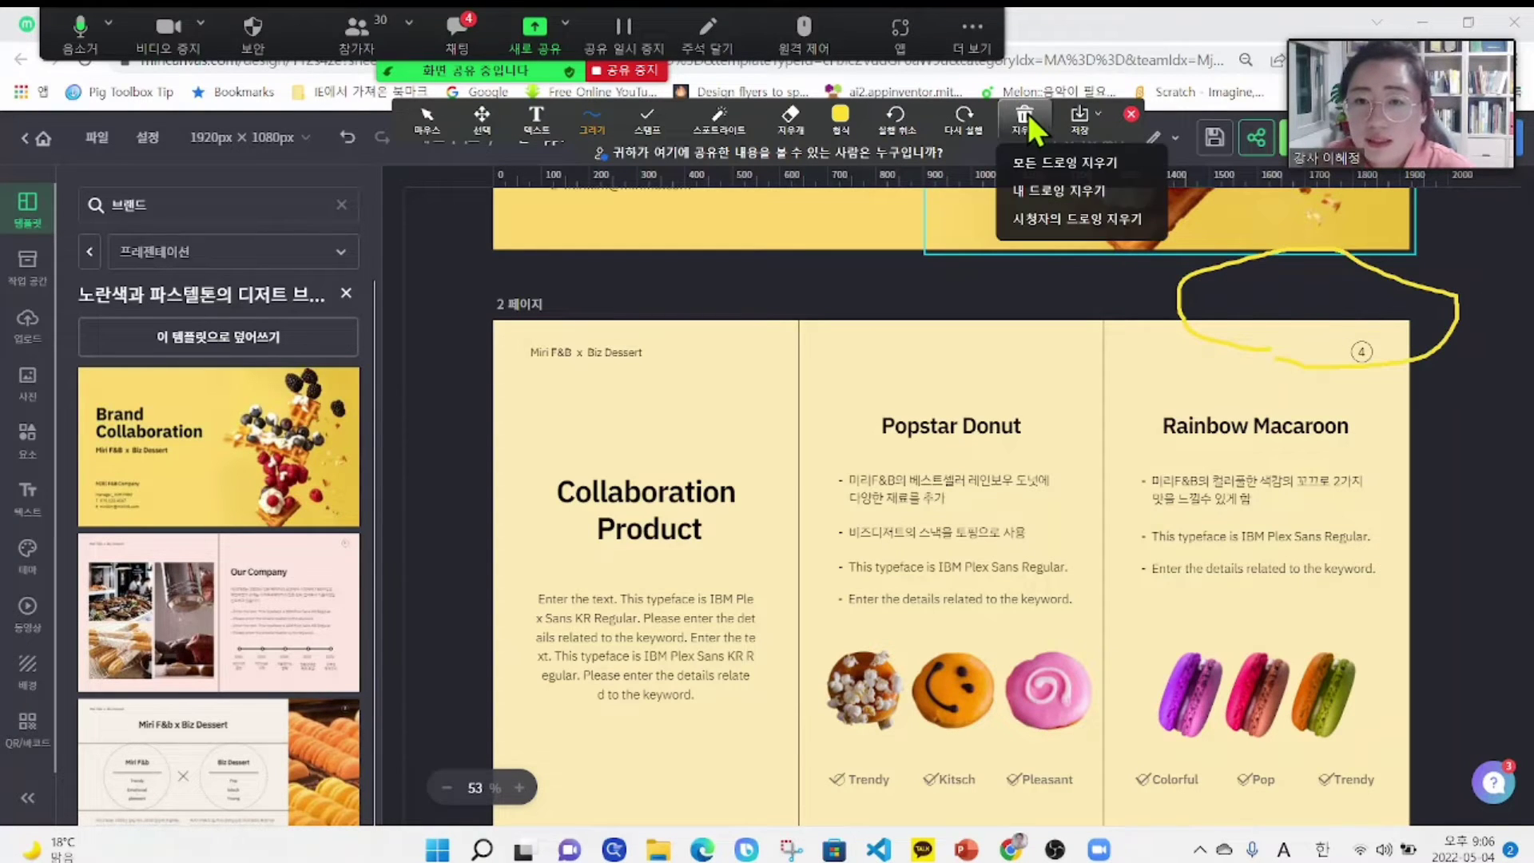
left_click(1027, 152)
left_click(1130, 114)
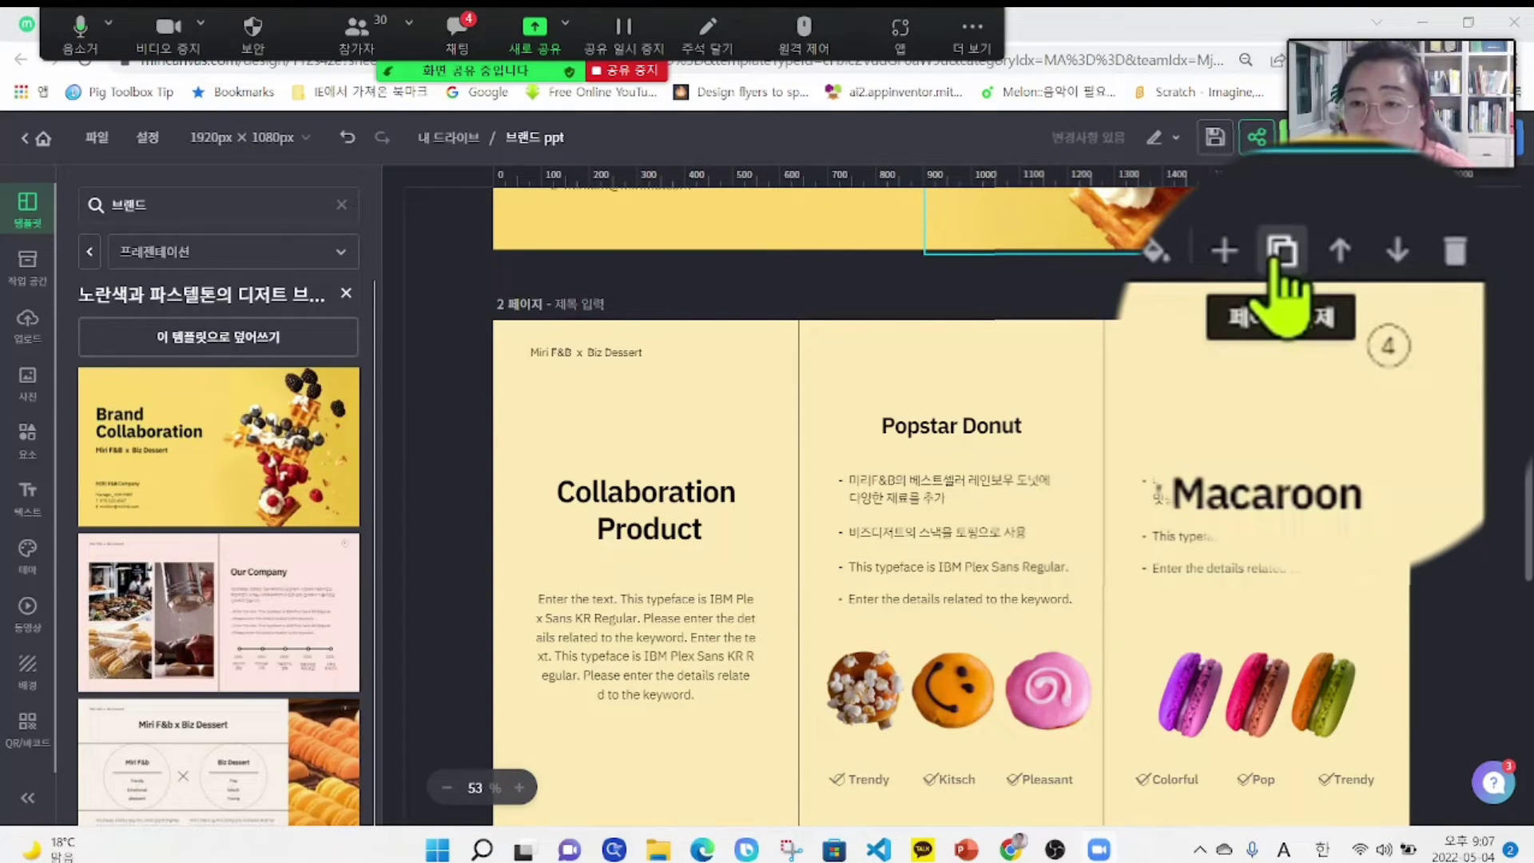
- Duplicate the Collaboration Product page and compare the copy with the original
left_click(1282, 249)
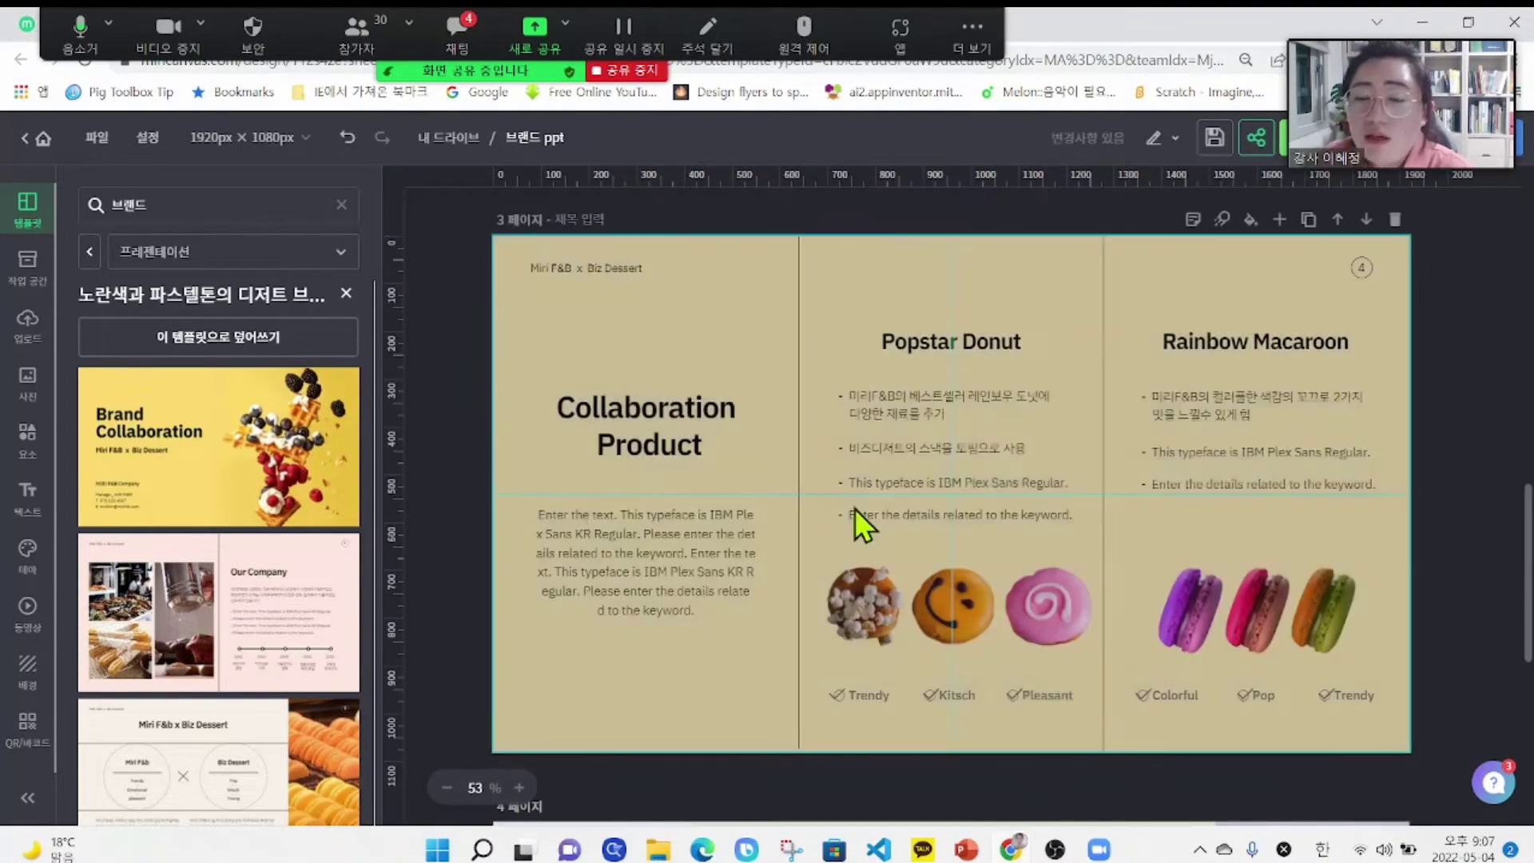
scroll(1097, 472, "down", 4)
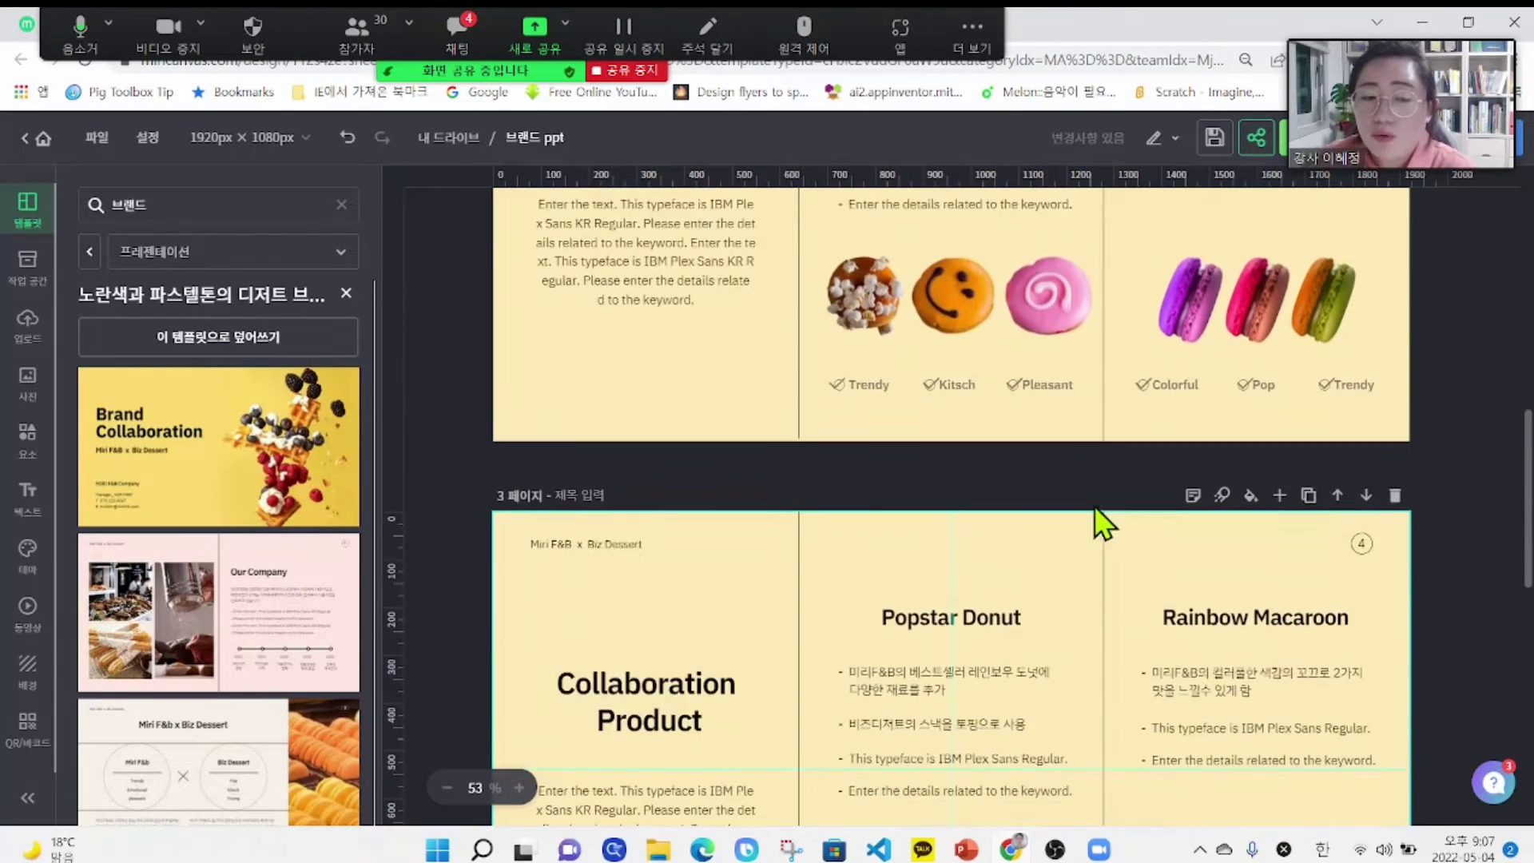
scroll(1093, 516, "up", 5)
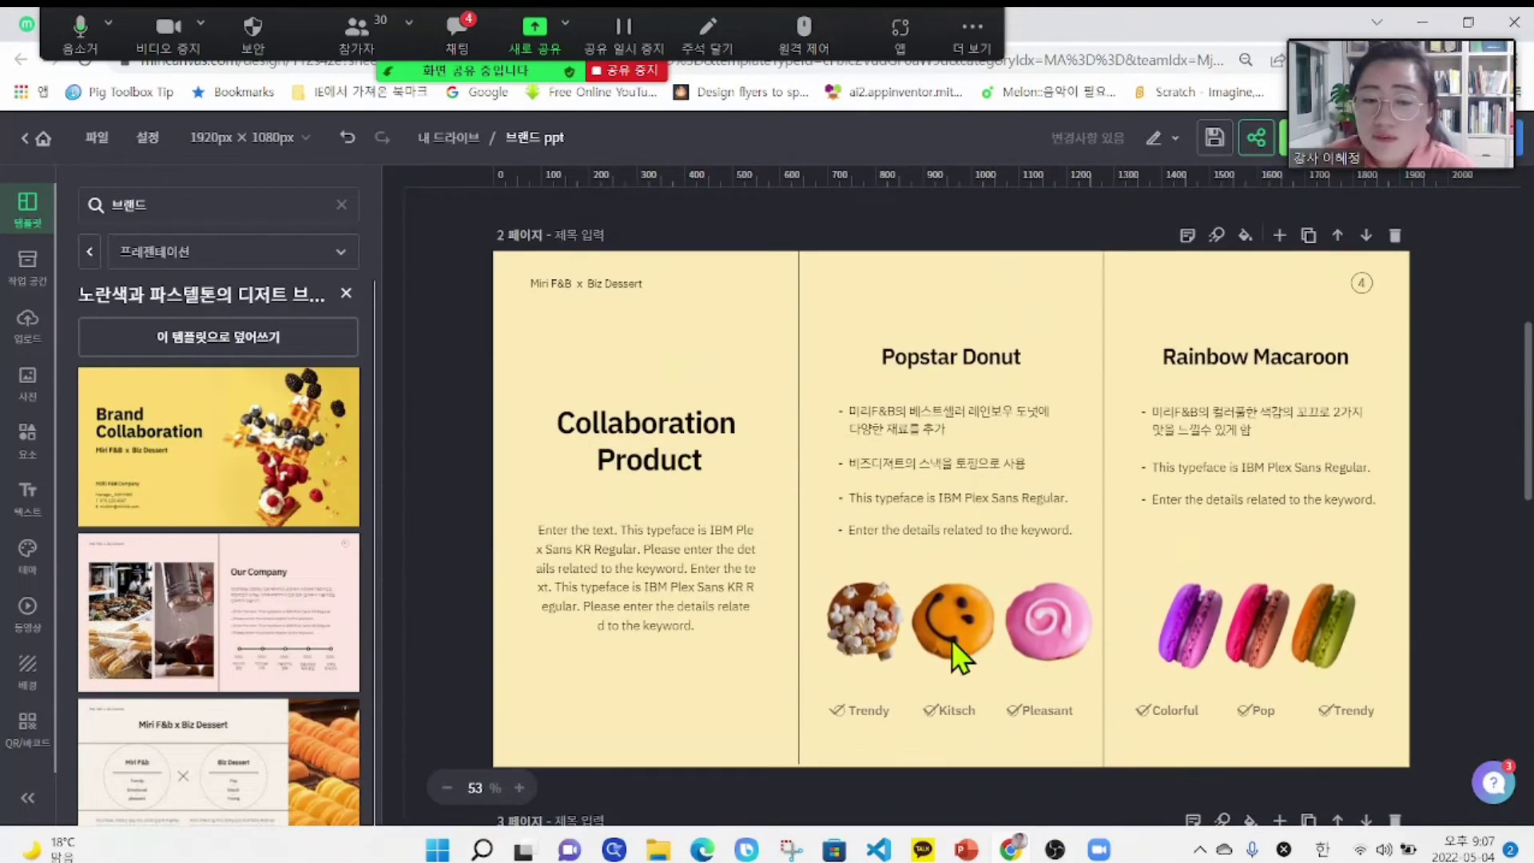
- View the pages at different canvas zoom levels, including 50%, 25% and 10%, down to the Thank you! page
left_click(447, 788)
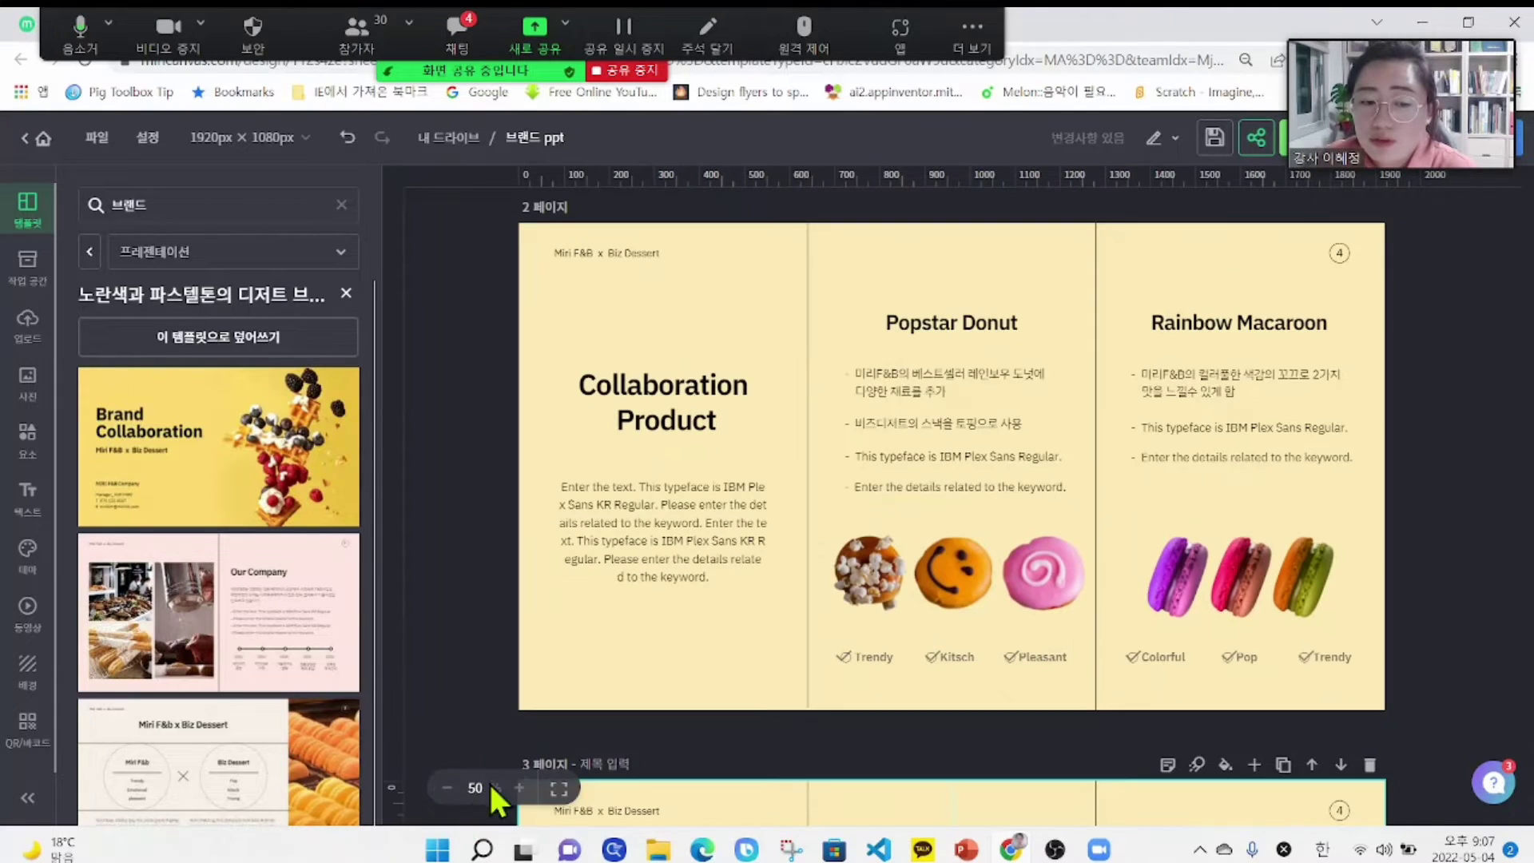
left_click(446, 788)
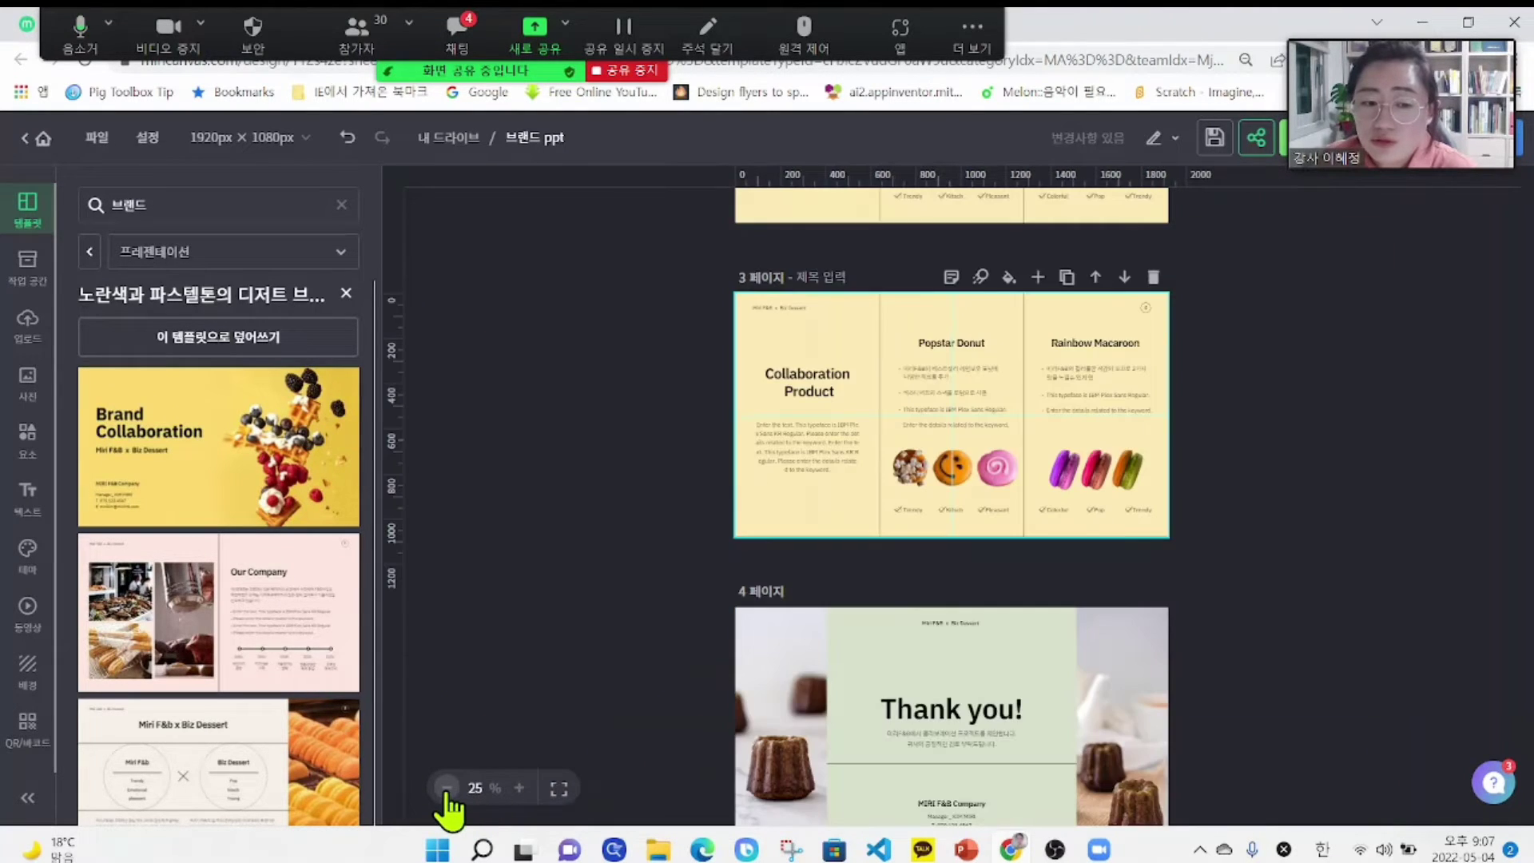
left_click(521, 788)
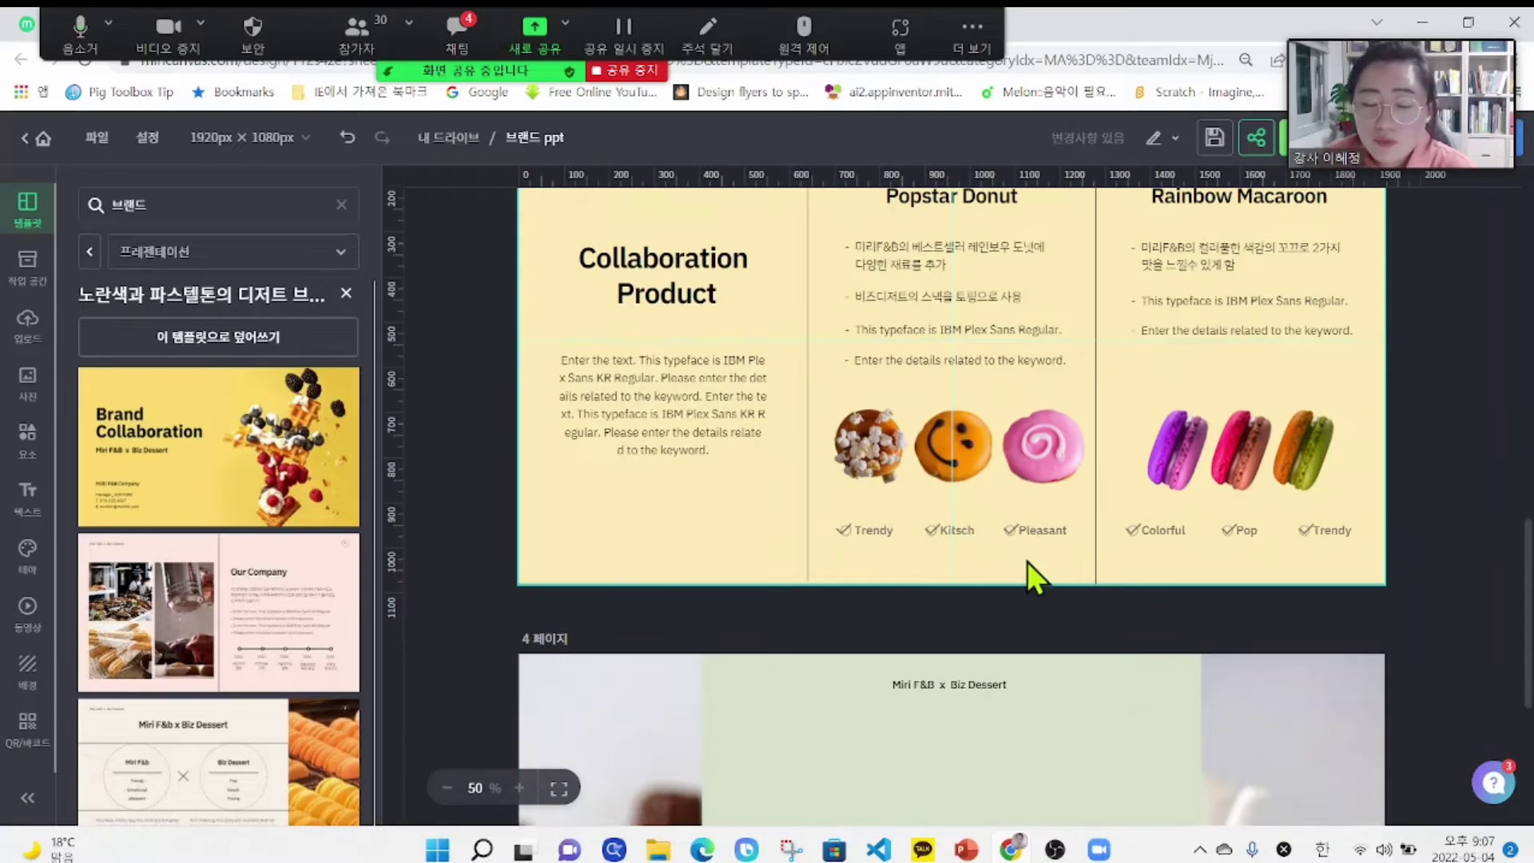
scroll(1036, 526, "down", 2)
scroll(1036, 526, "up", 4)
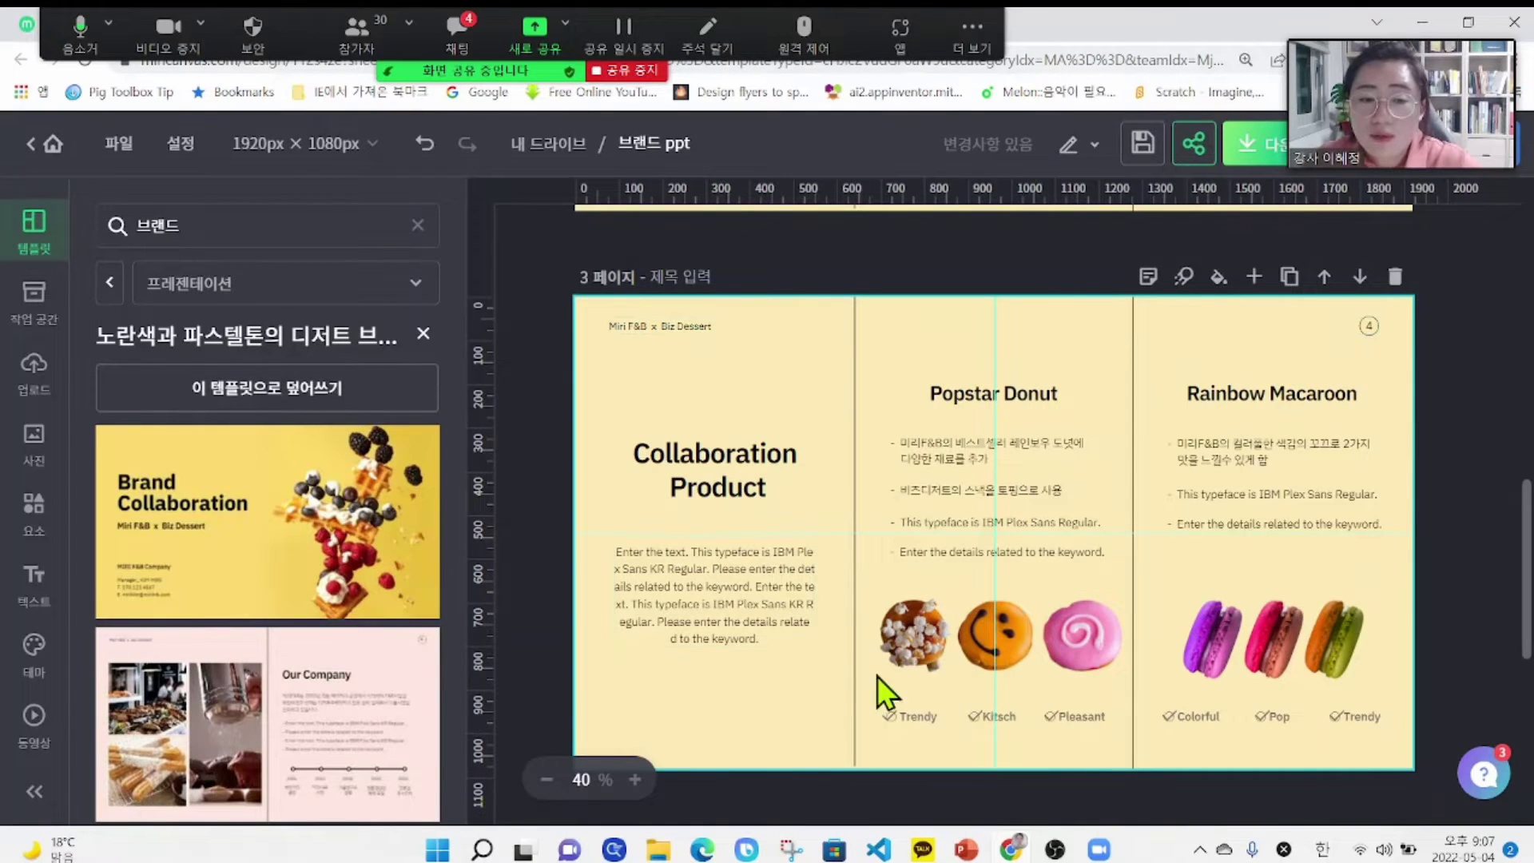
scroll(981, 651, "up", 1)
scroll(981, 649, "down", 1)
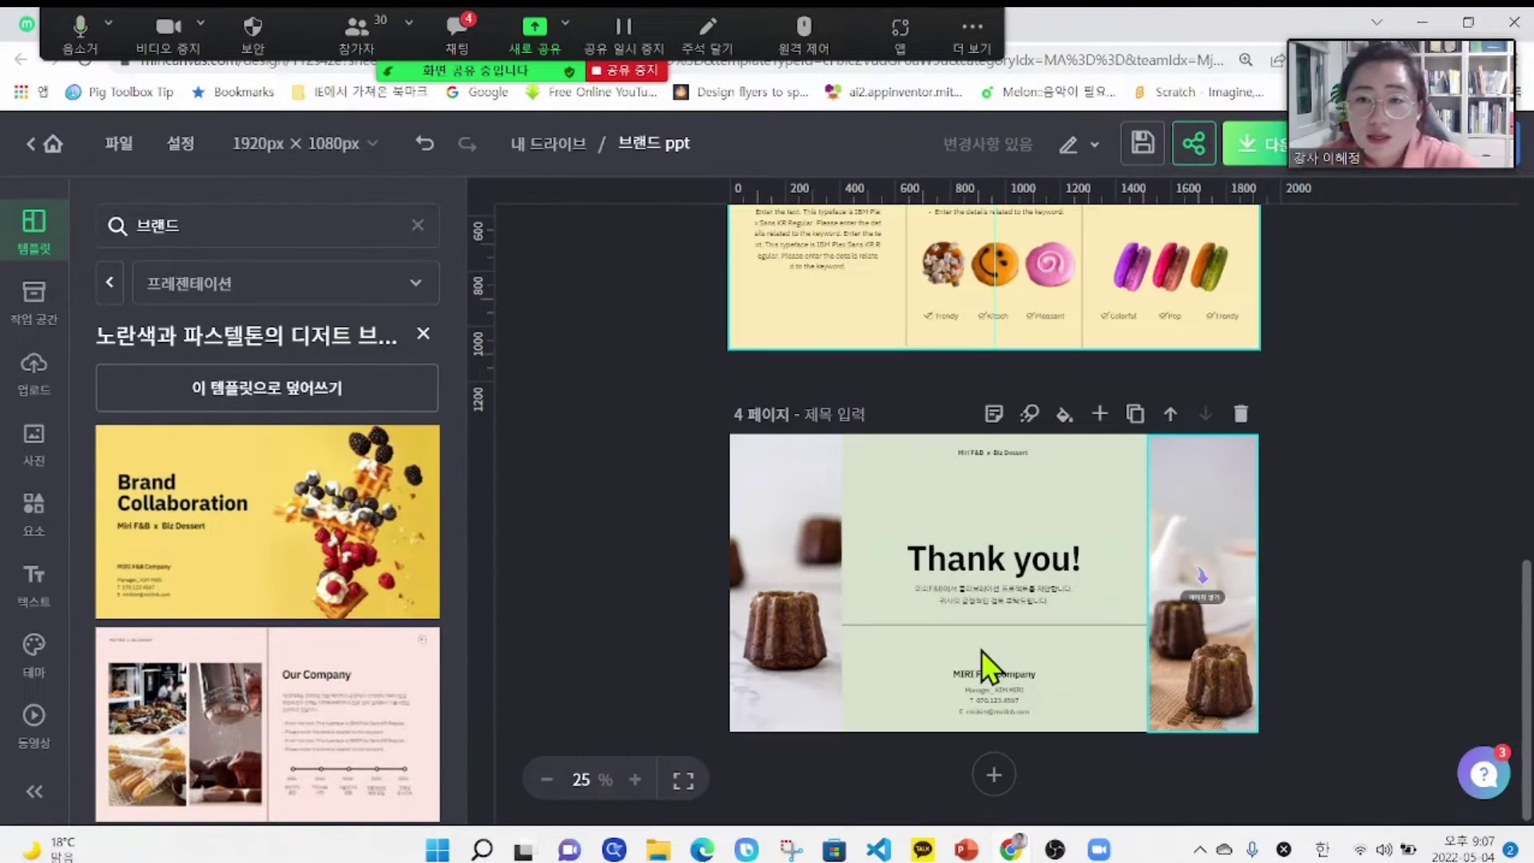
scroll(760, 712, "down", 1)
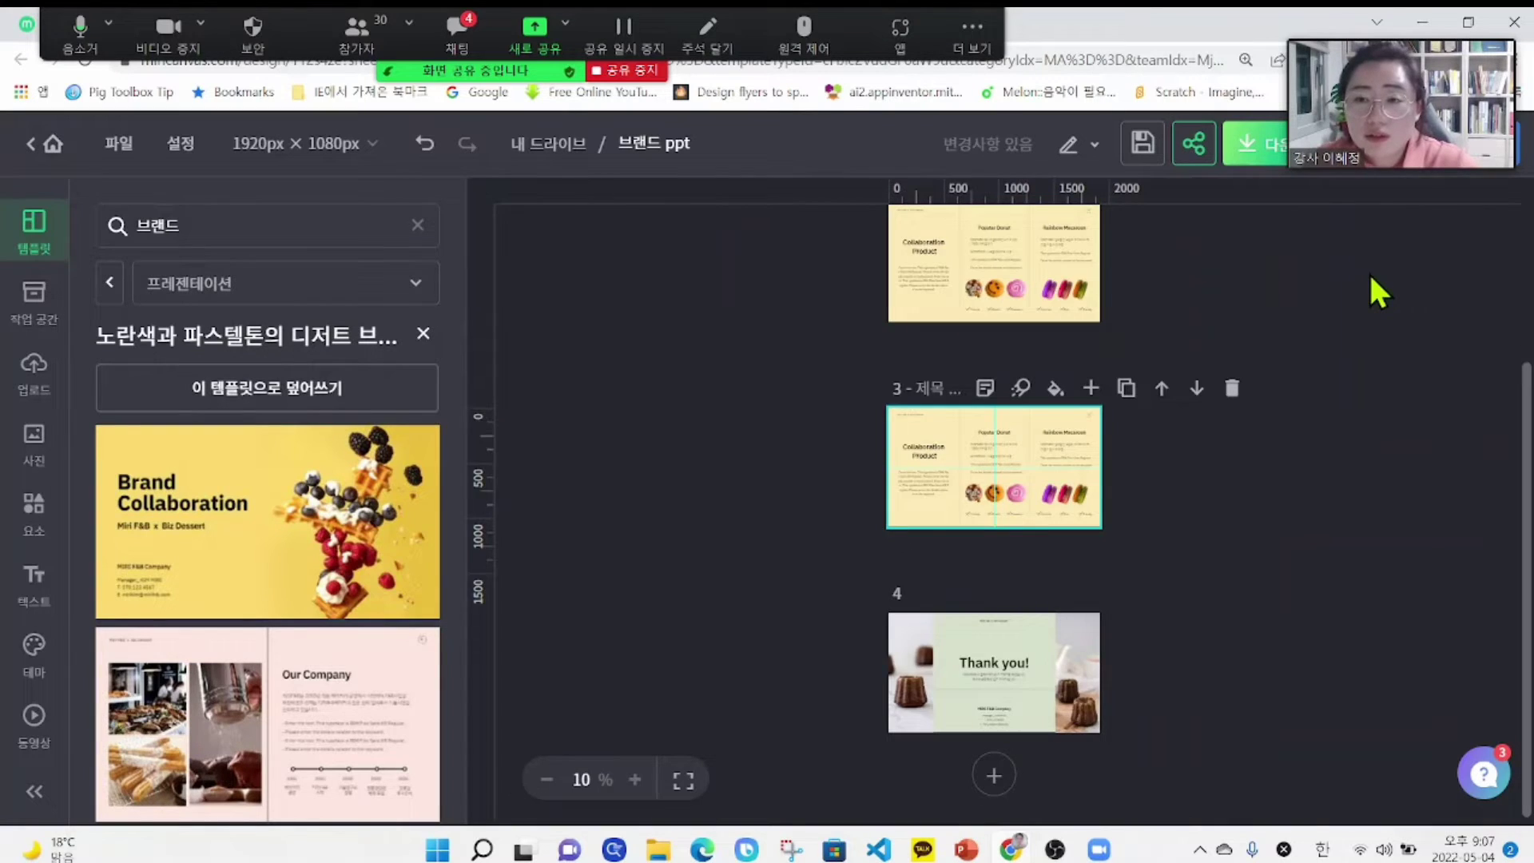
scroll(1329, 336, "up", 3)
scroll(788, 661, "down", 2)
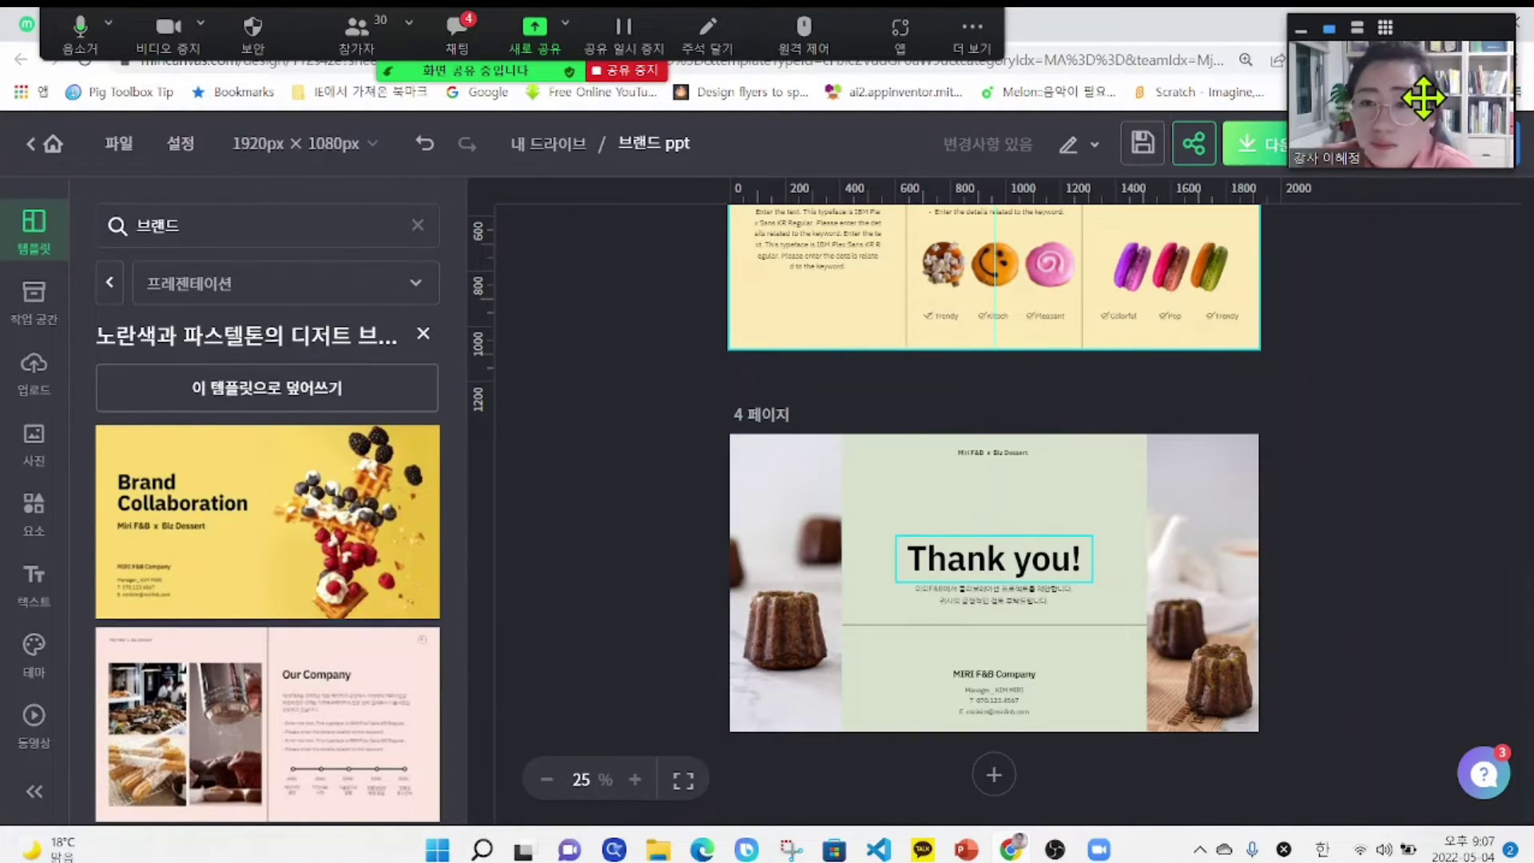
left_click(1339, 418)
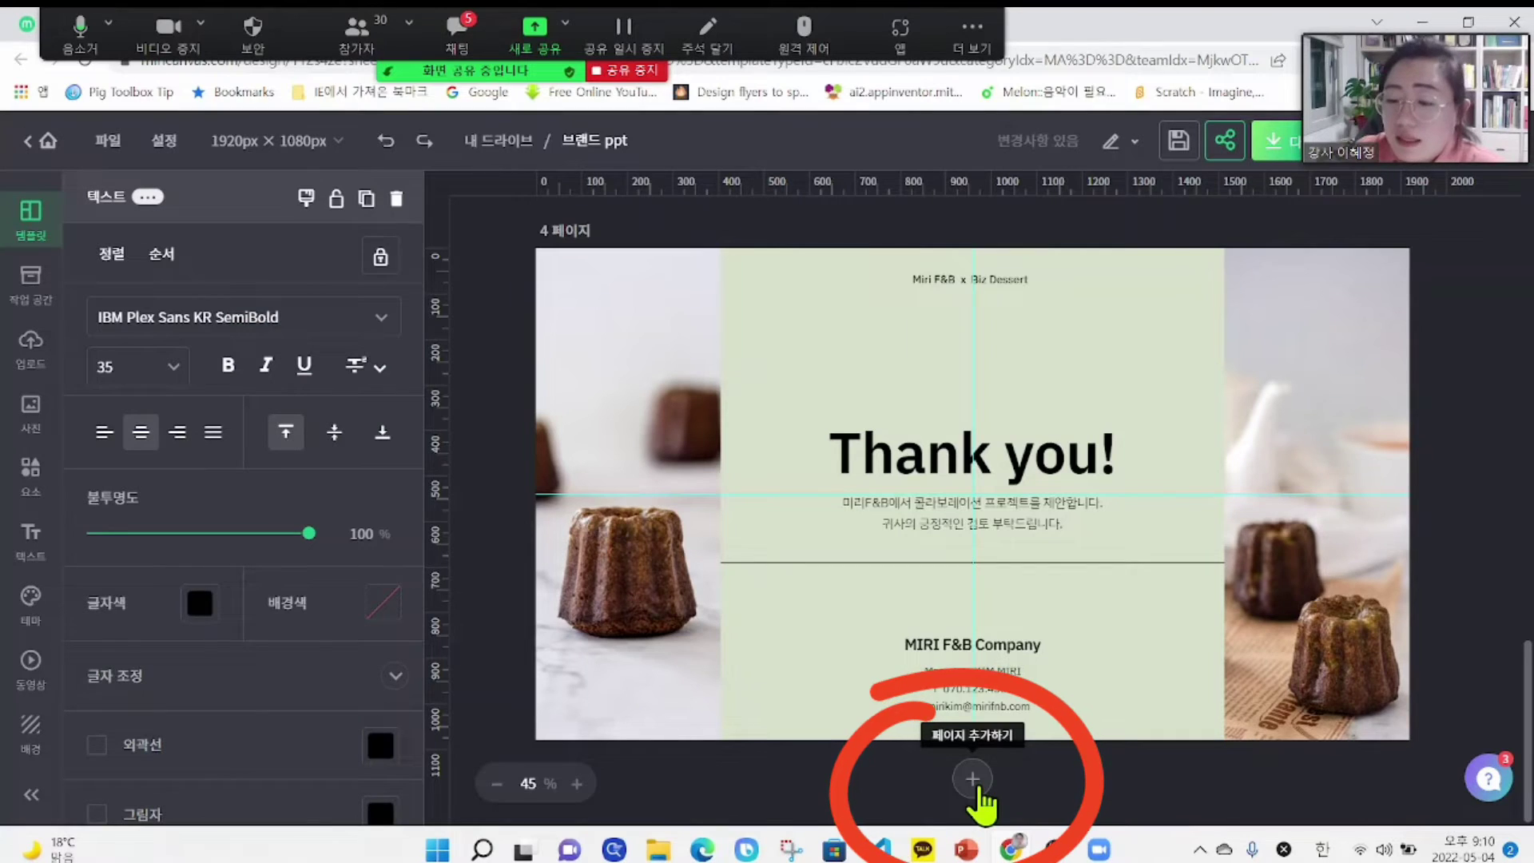
- Add a blank page after the Thank you! page and search the templates for 회사
left_click(977, 787)
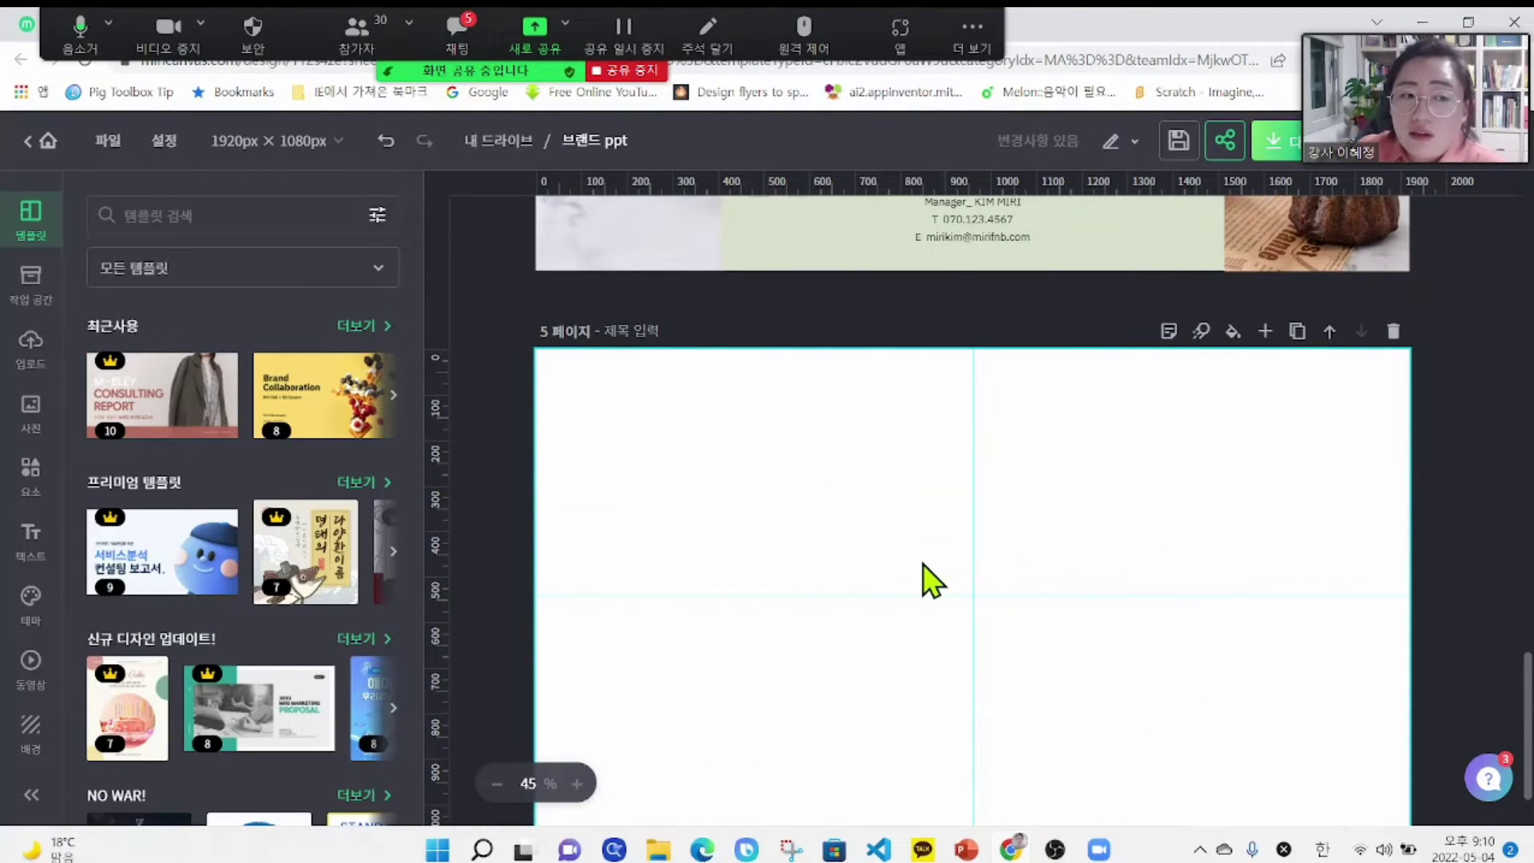
left_click(245, 217)
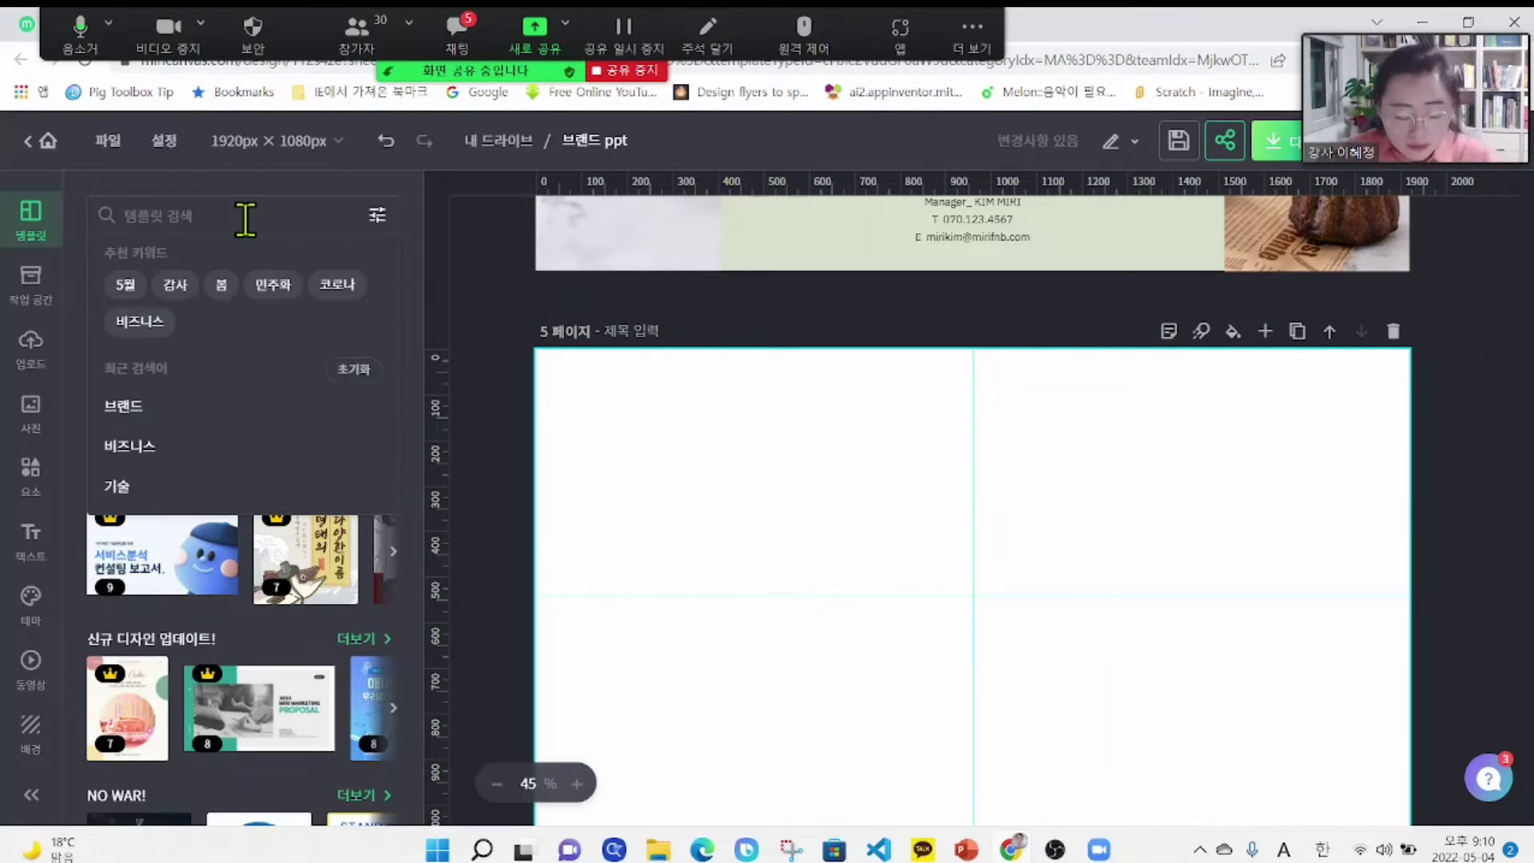
type("비")
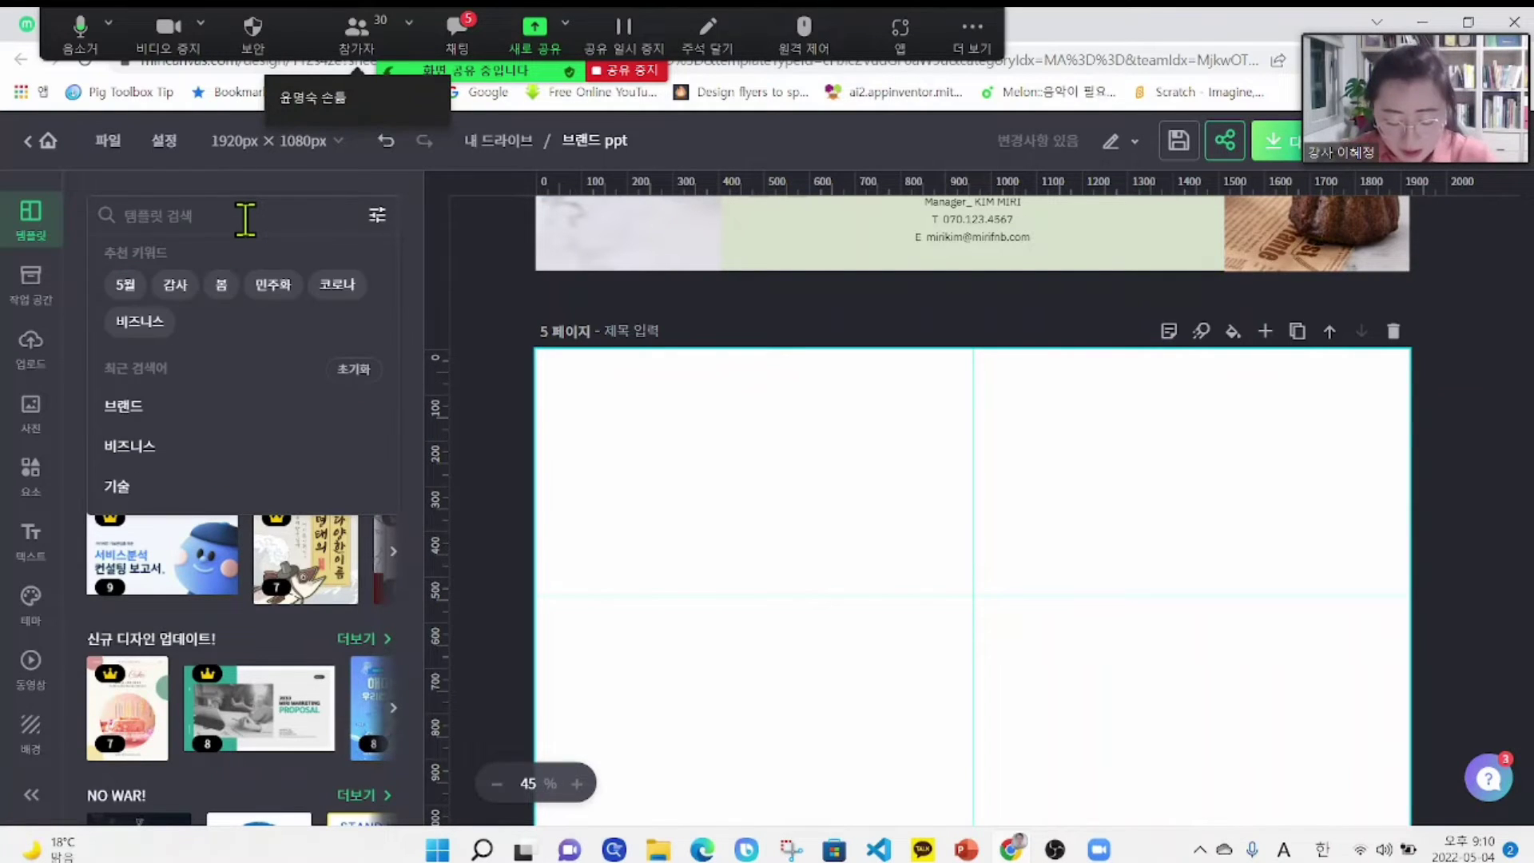
key("BackSpace")
type("회사")
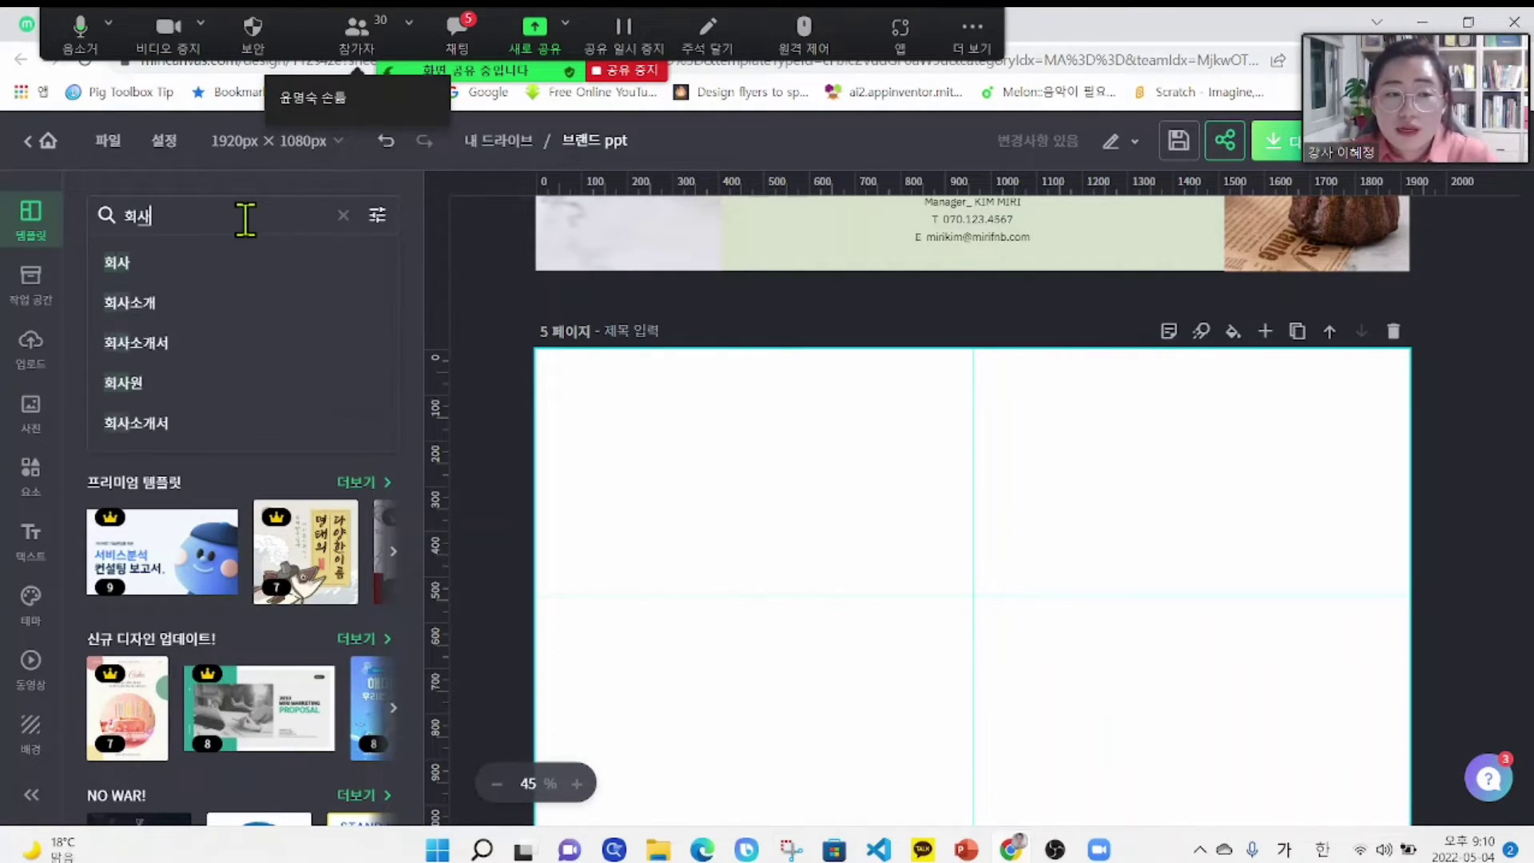
key("Return")
scroll(276, 535, "down", 3)
scroll(278, 549, "up", 4)
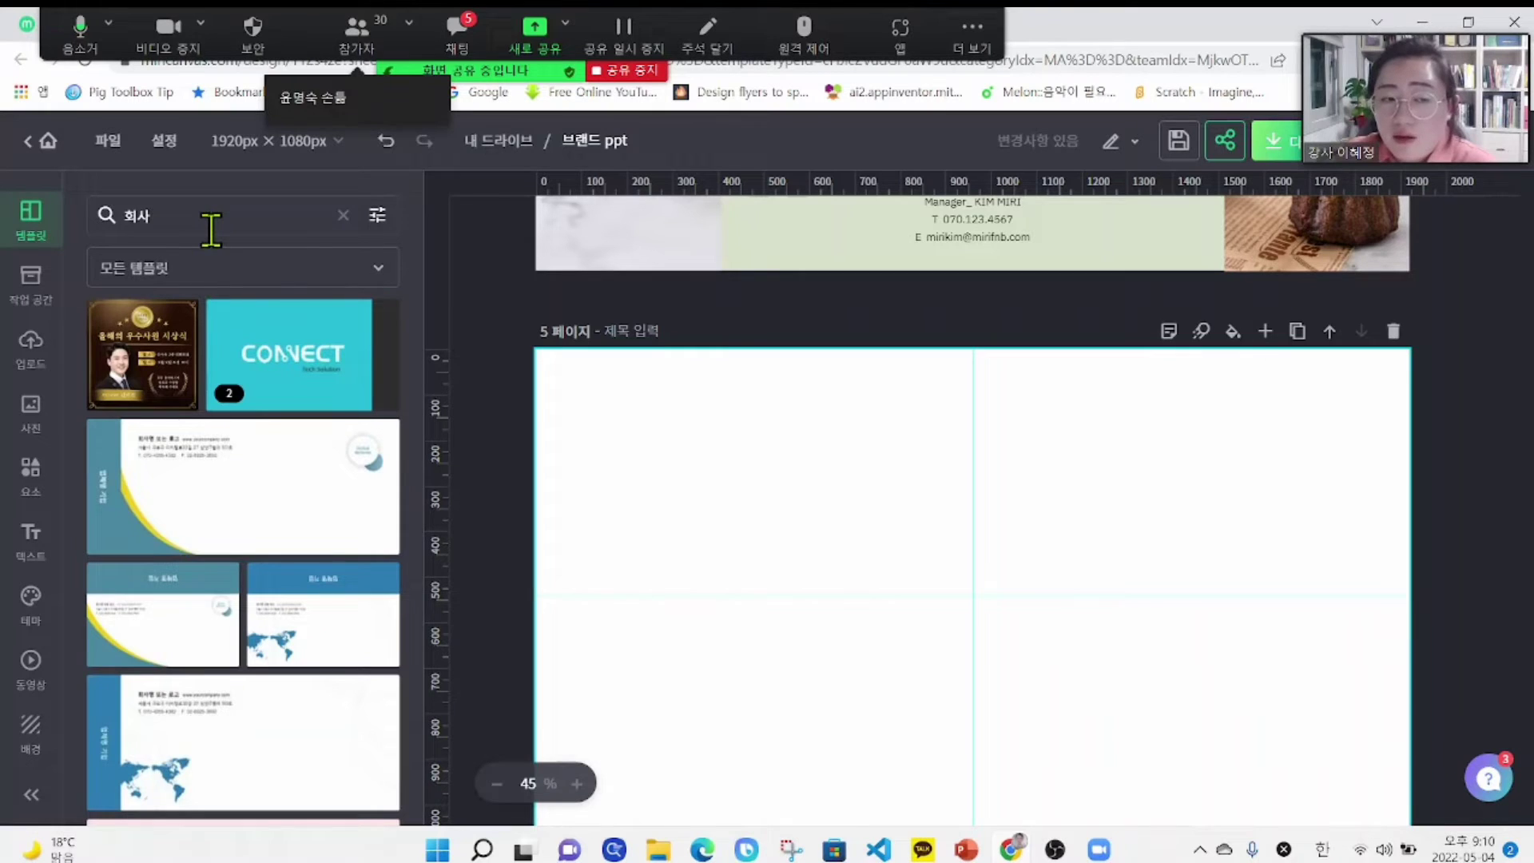
- Browse the 회사 template results and limit them to presentation (프레젠테이션) templates
scroll(336, 525, "down", 2)
scroll(318, 552, "down", 5)
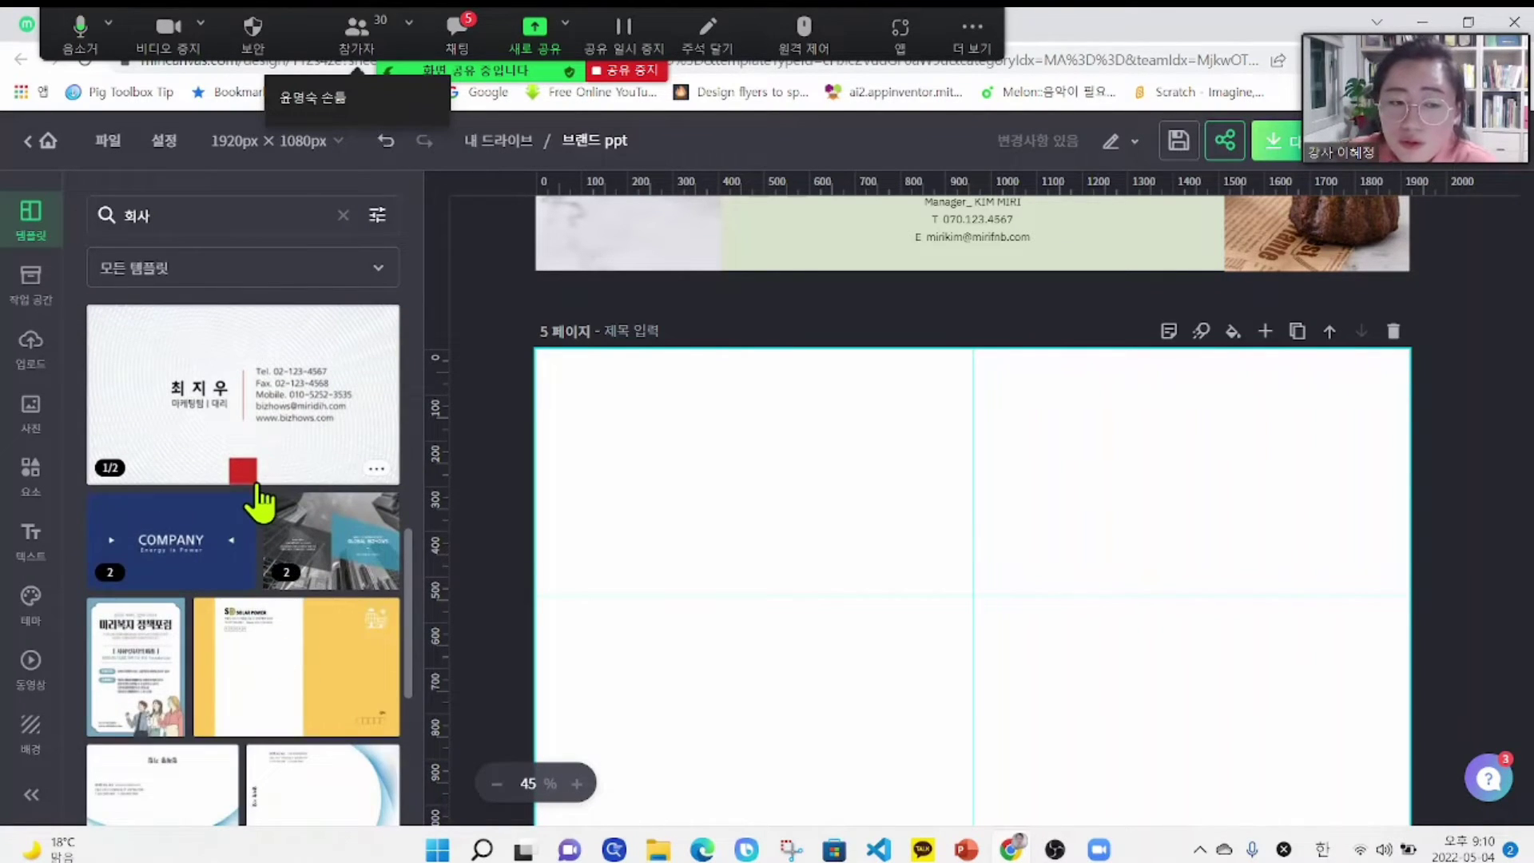
scroll(298, 616, "down", 3)
scroll(298, 616, "up", 12)
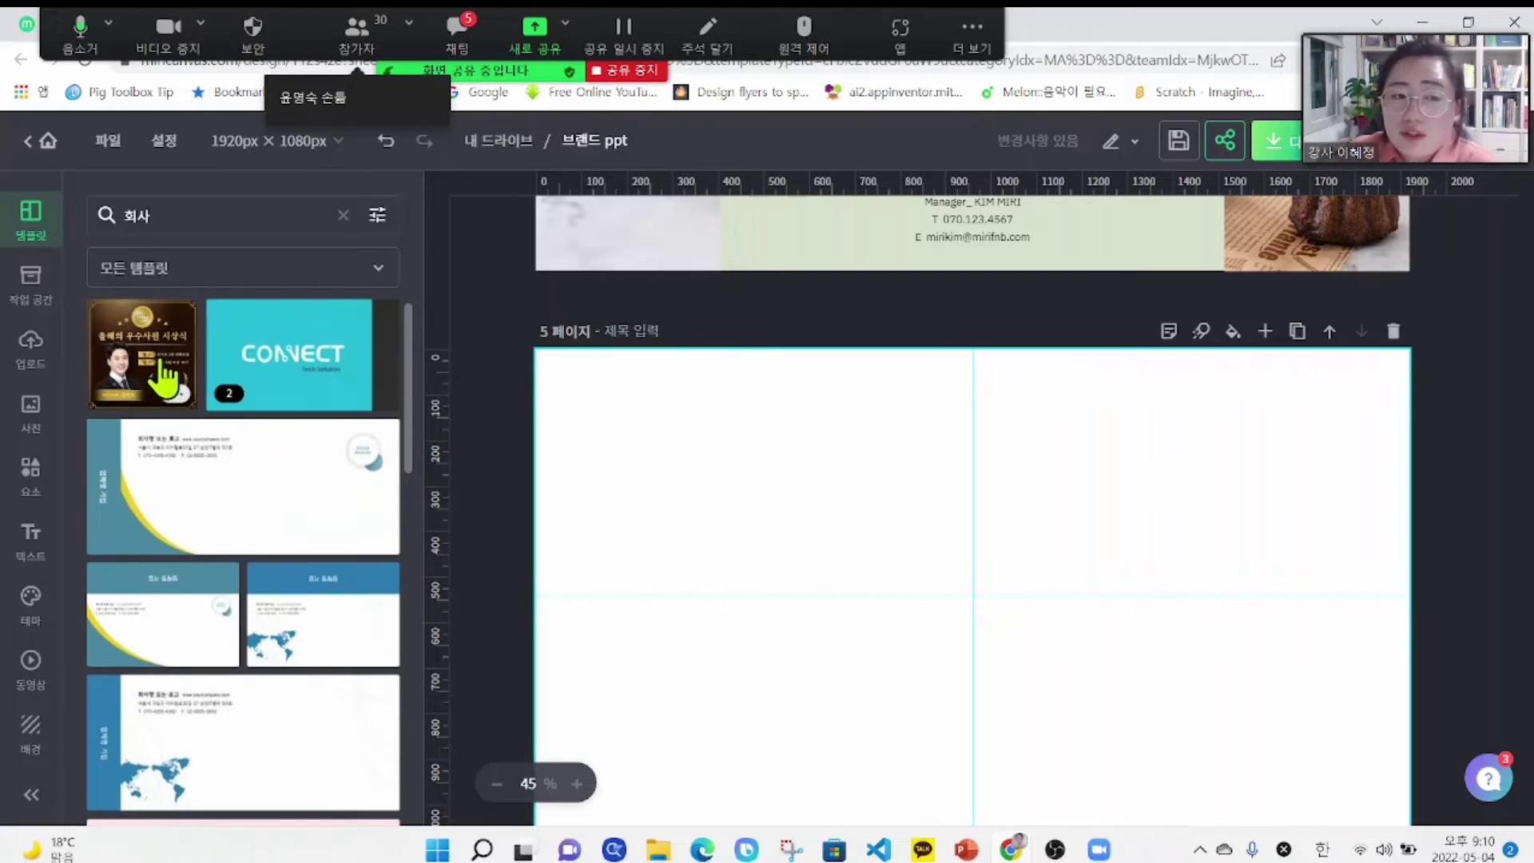
left_click(141, 272)
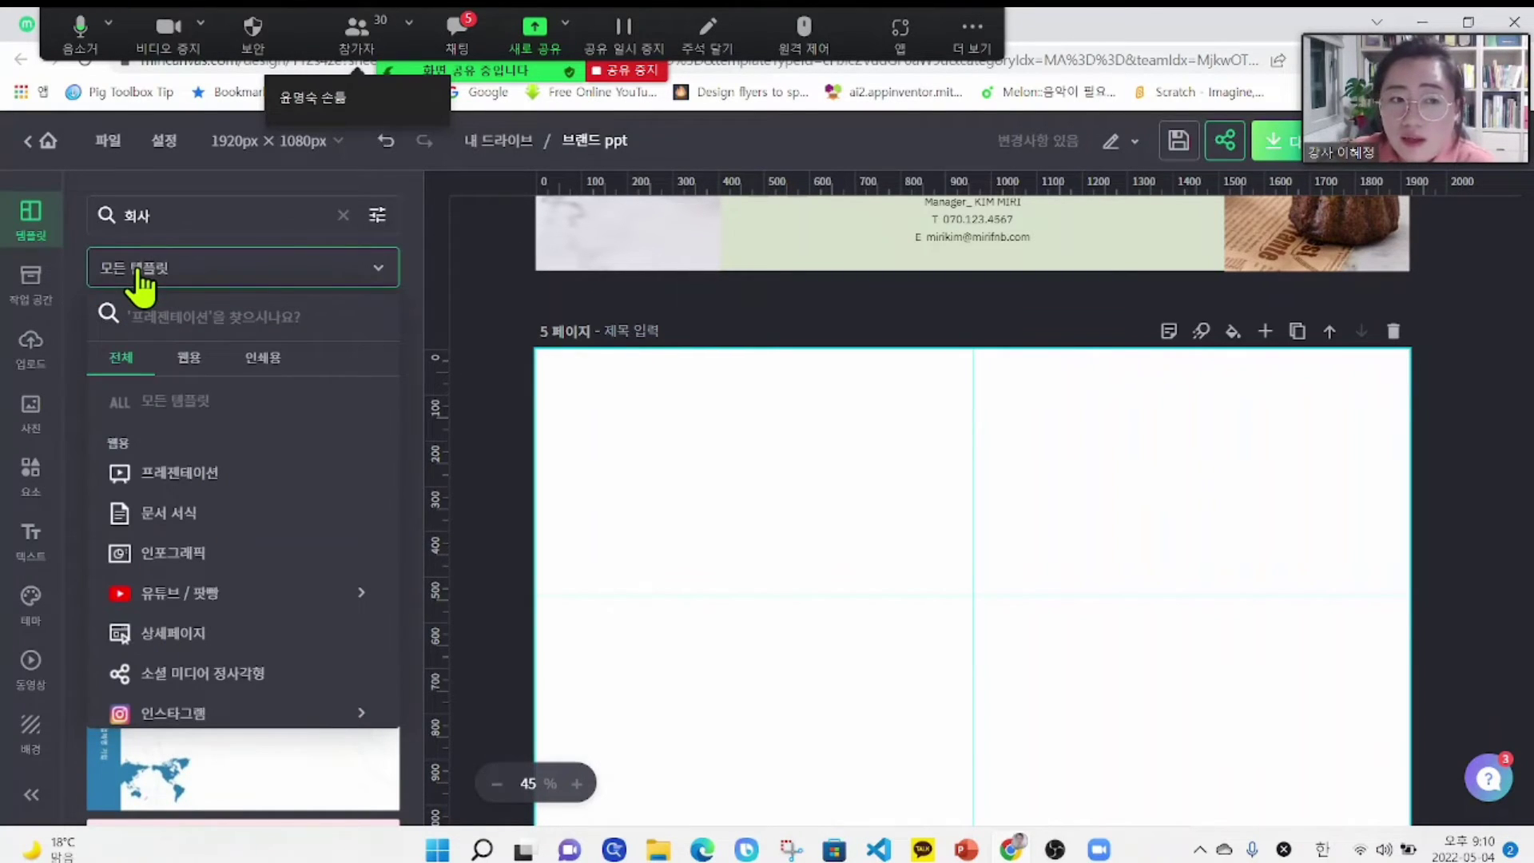
left_click(185, 480)
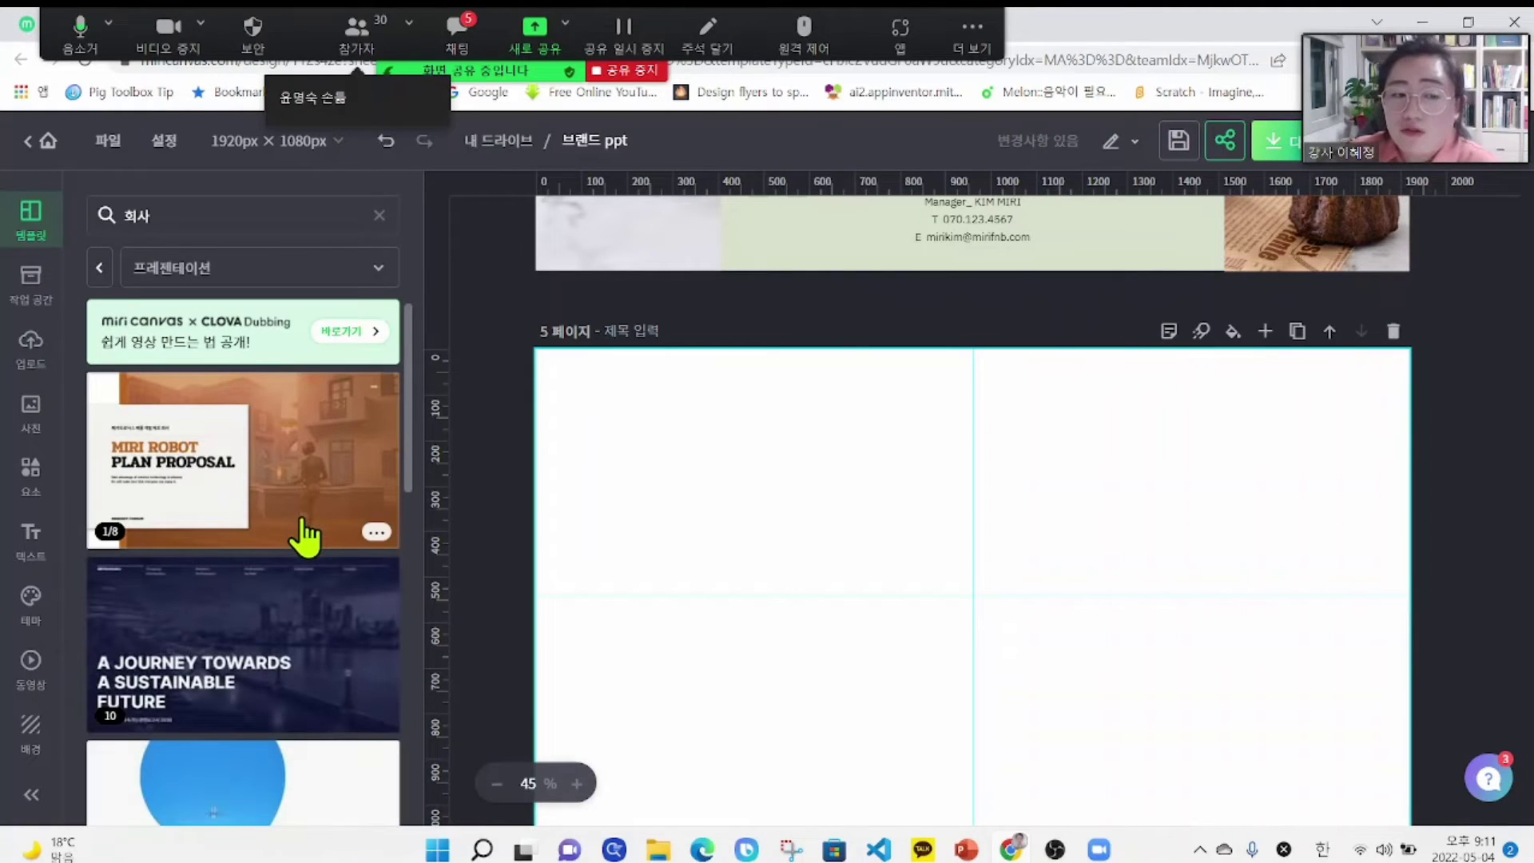
- Open the yellow MIRIMIRI COMPANY template 와디즈 스타트업 B and apply its Business Partners page to the blank page 5
scroll(302, 536, "down", 7)
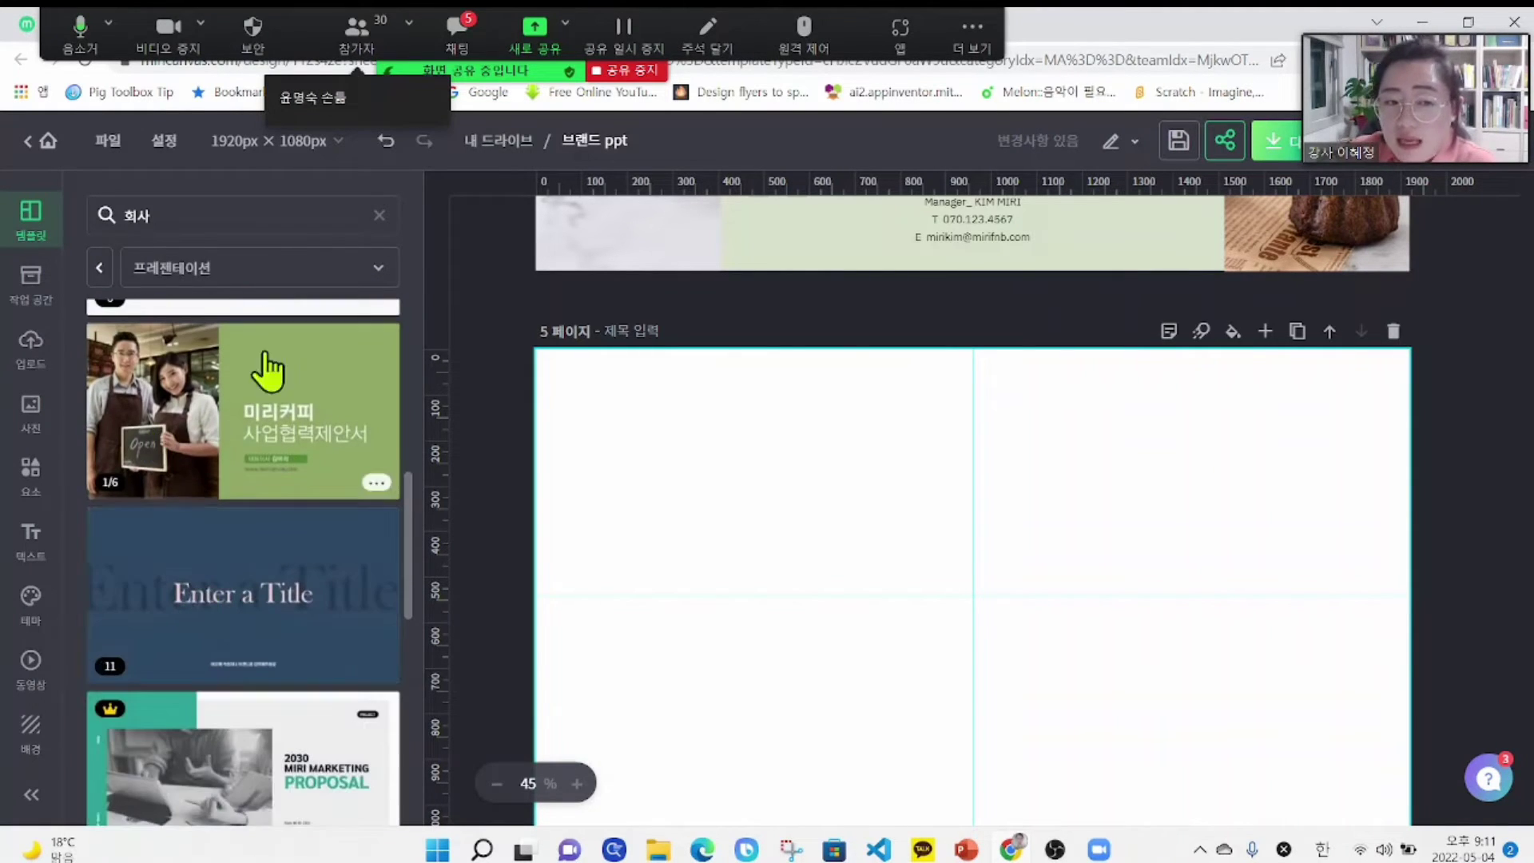
scroll(306, 607, "down", 5)
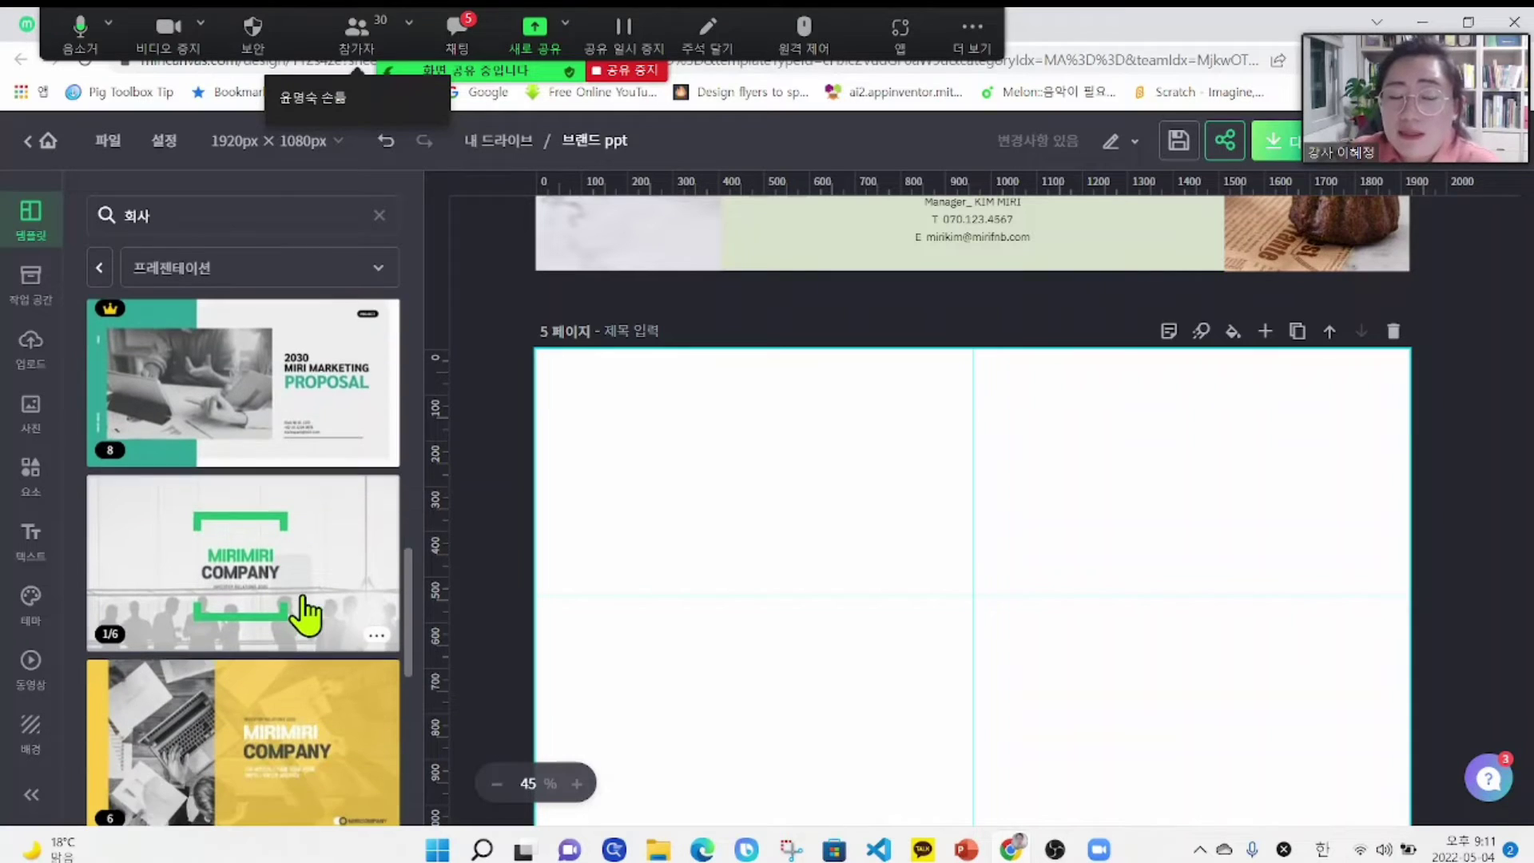
scroll(271, 591, "down", 3)
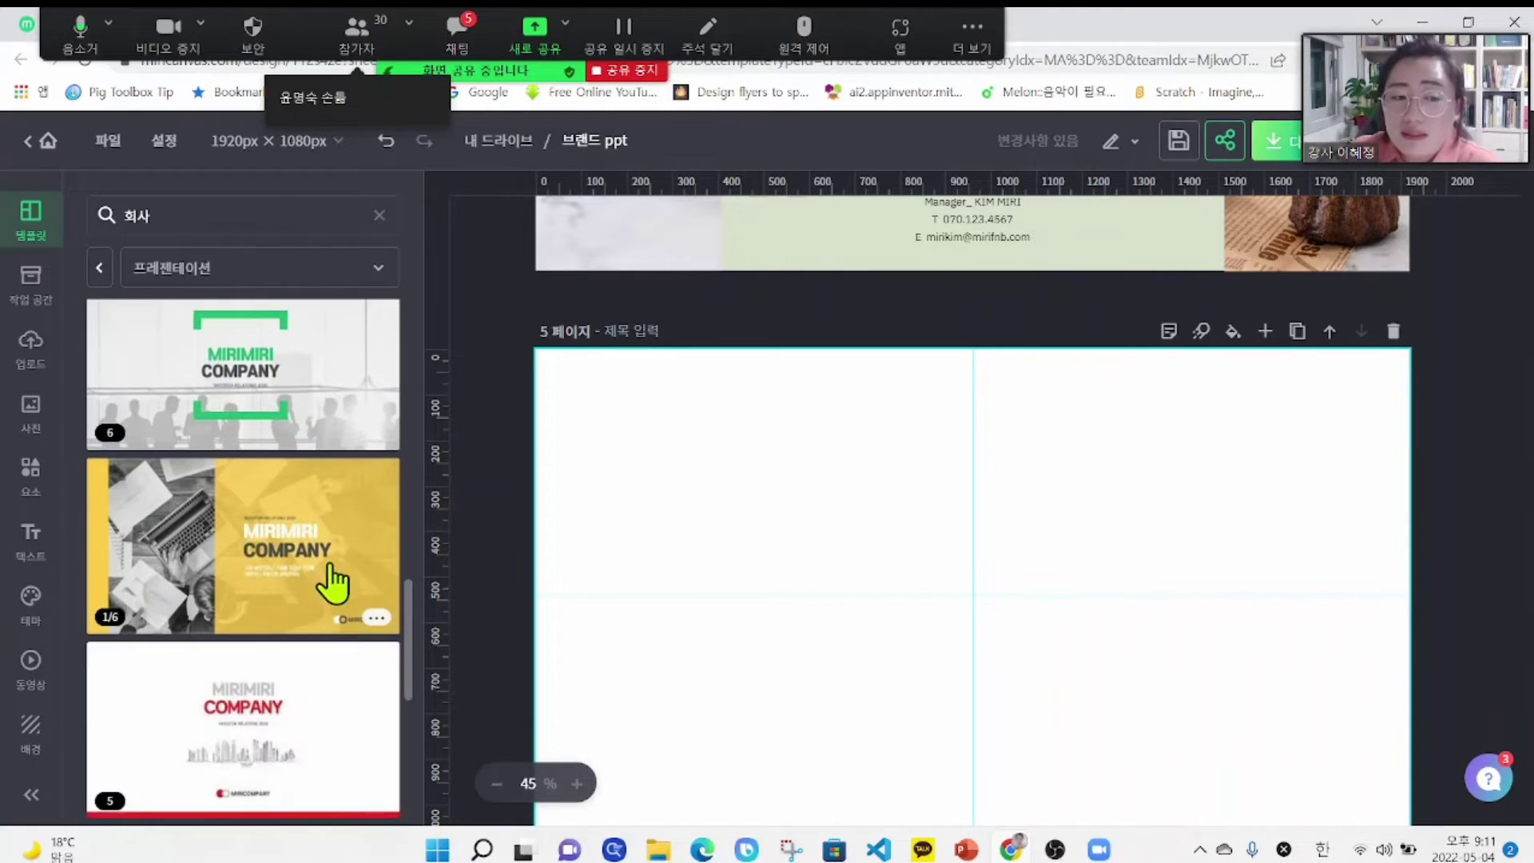
left_click(368, 542)
scroll(327, 535, "down", 8)
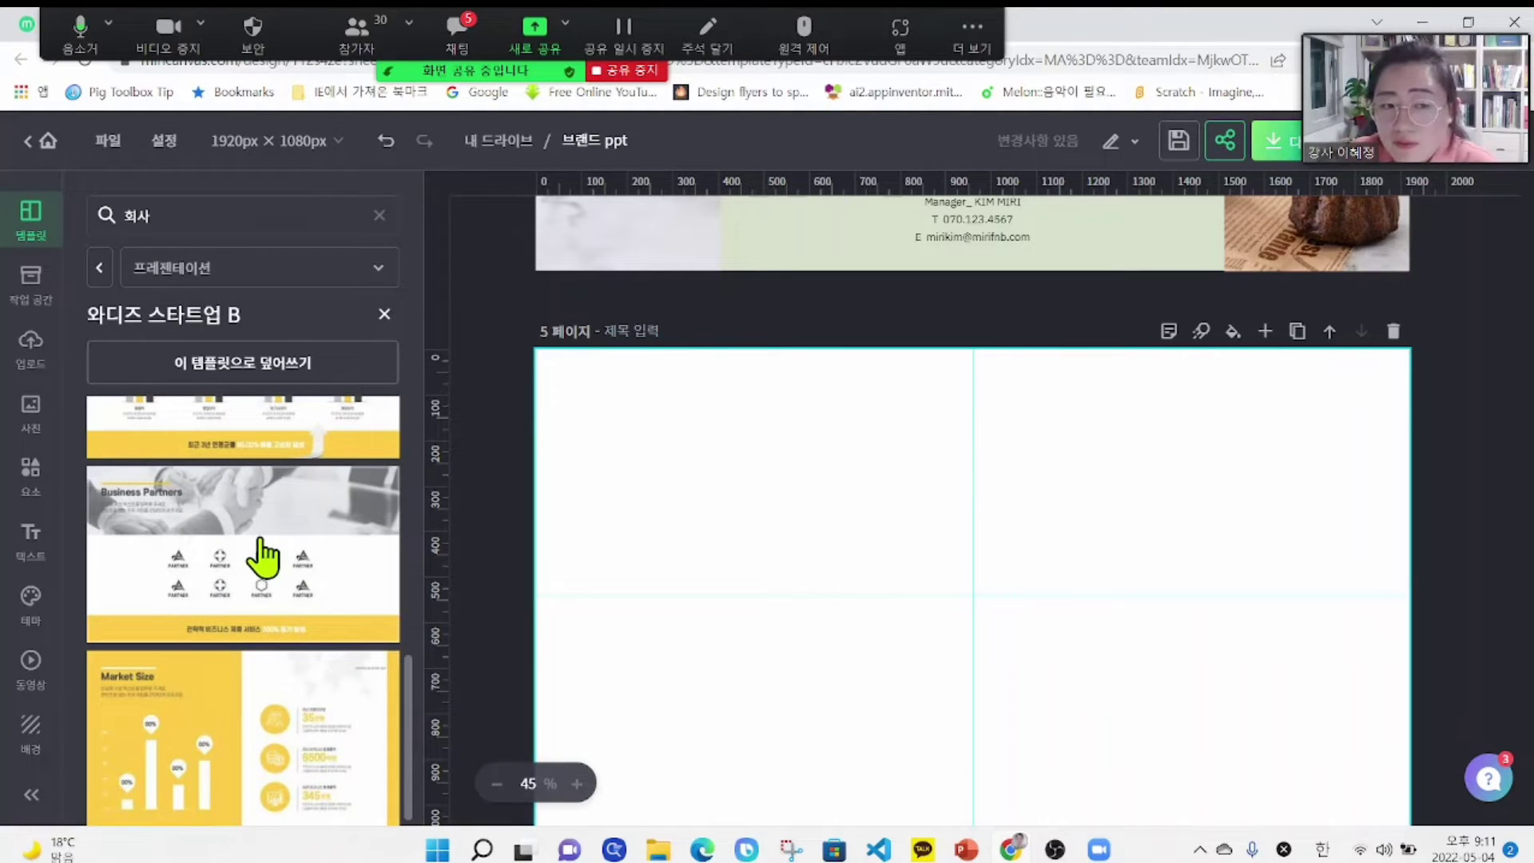
left_click(195, 579)
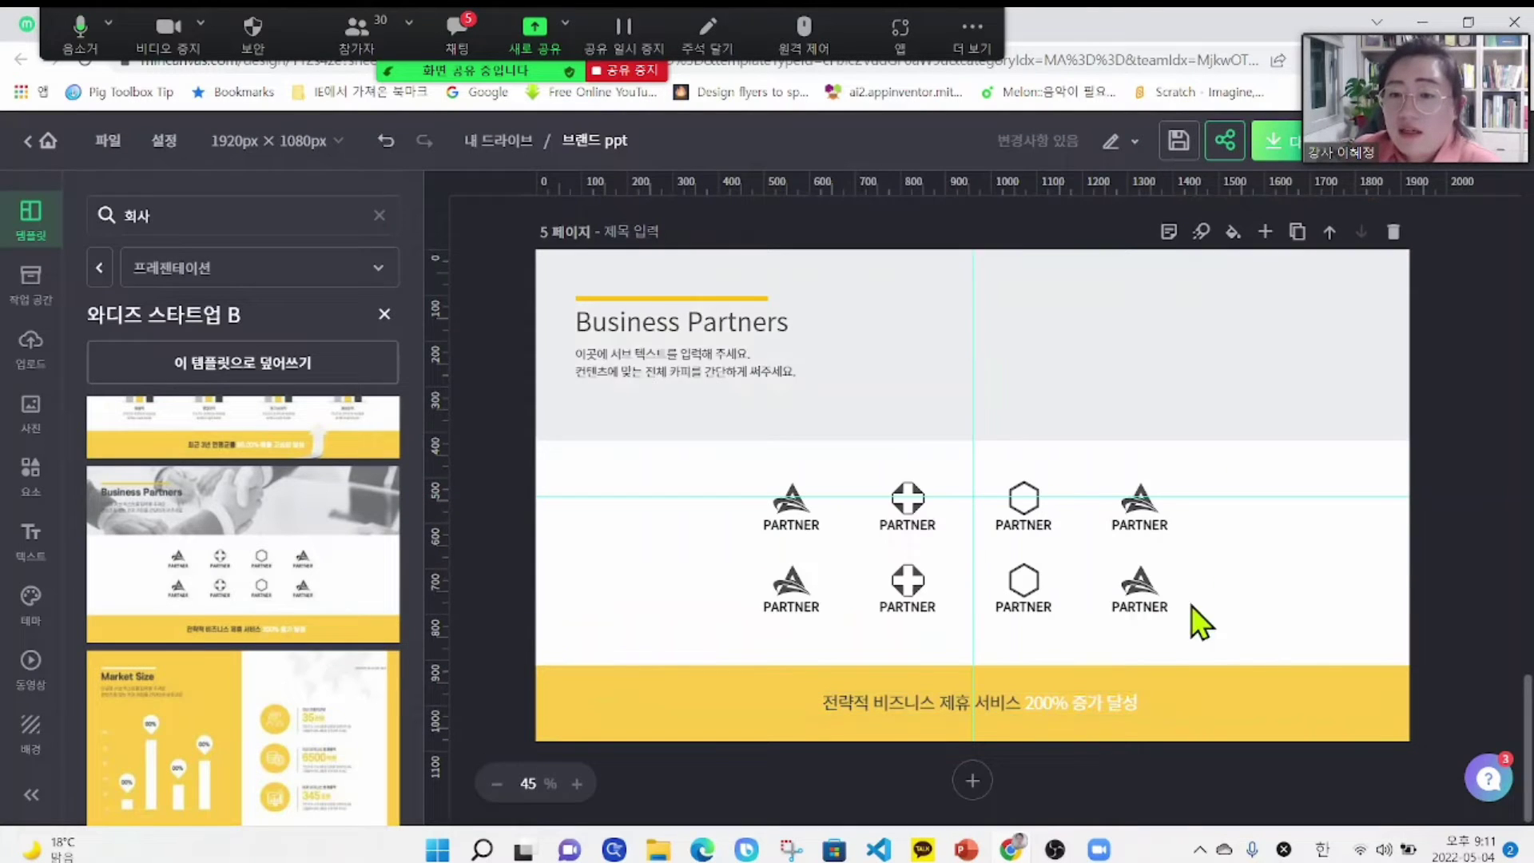
- Look back at the earlier pages and add a blank page after the Business Partners page
scroll(1118, 719, "up", 10)
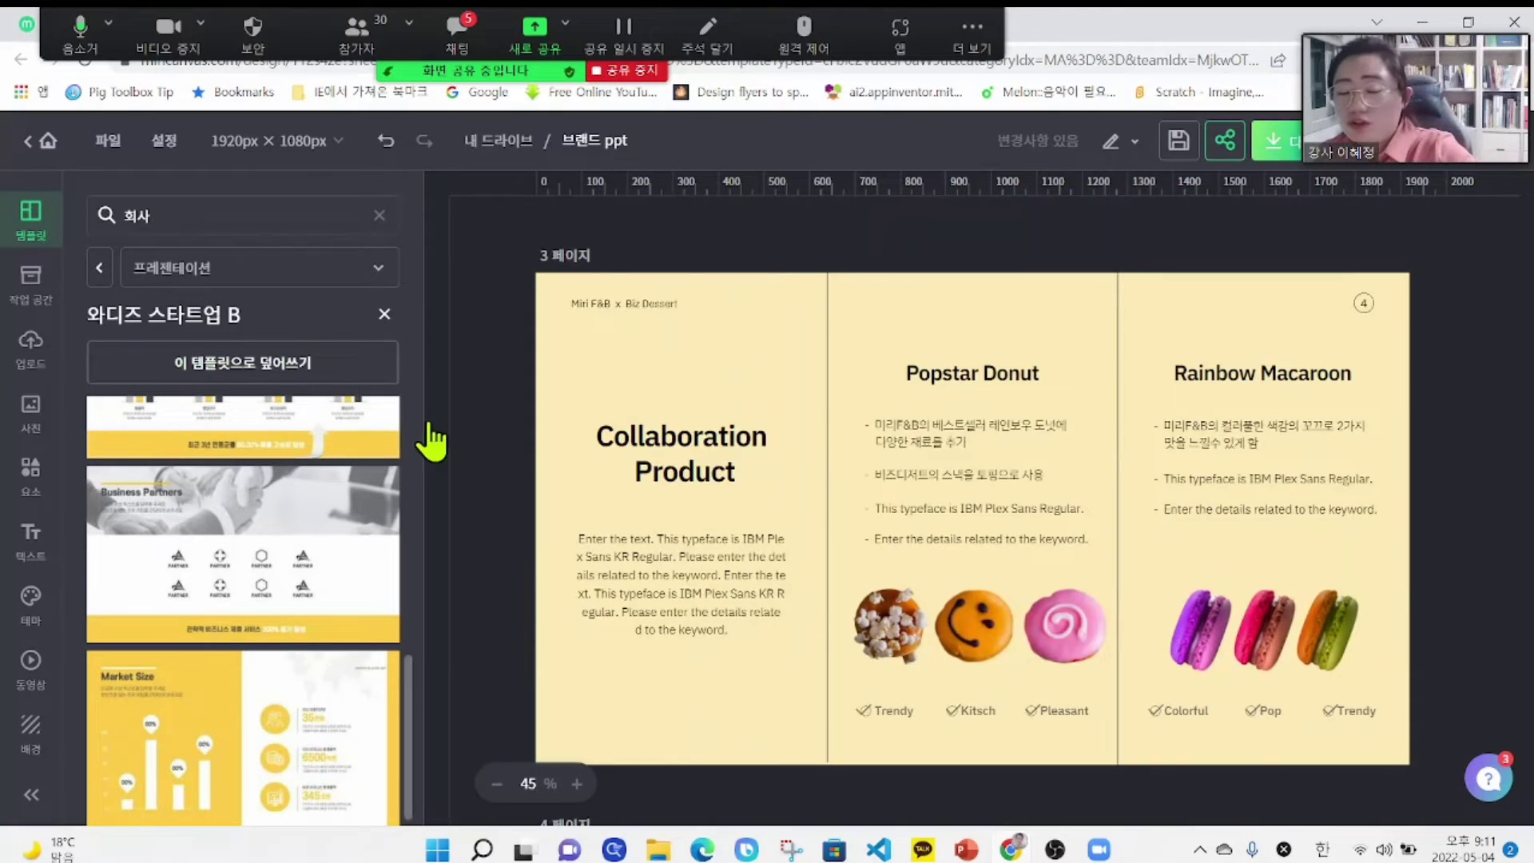
scroll(967, 568, "down", 8)
scroll(972, 707, "down", 5)
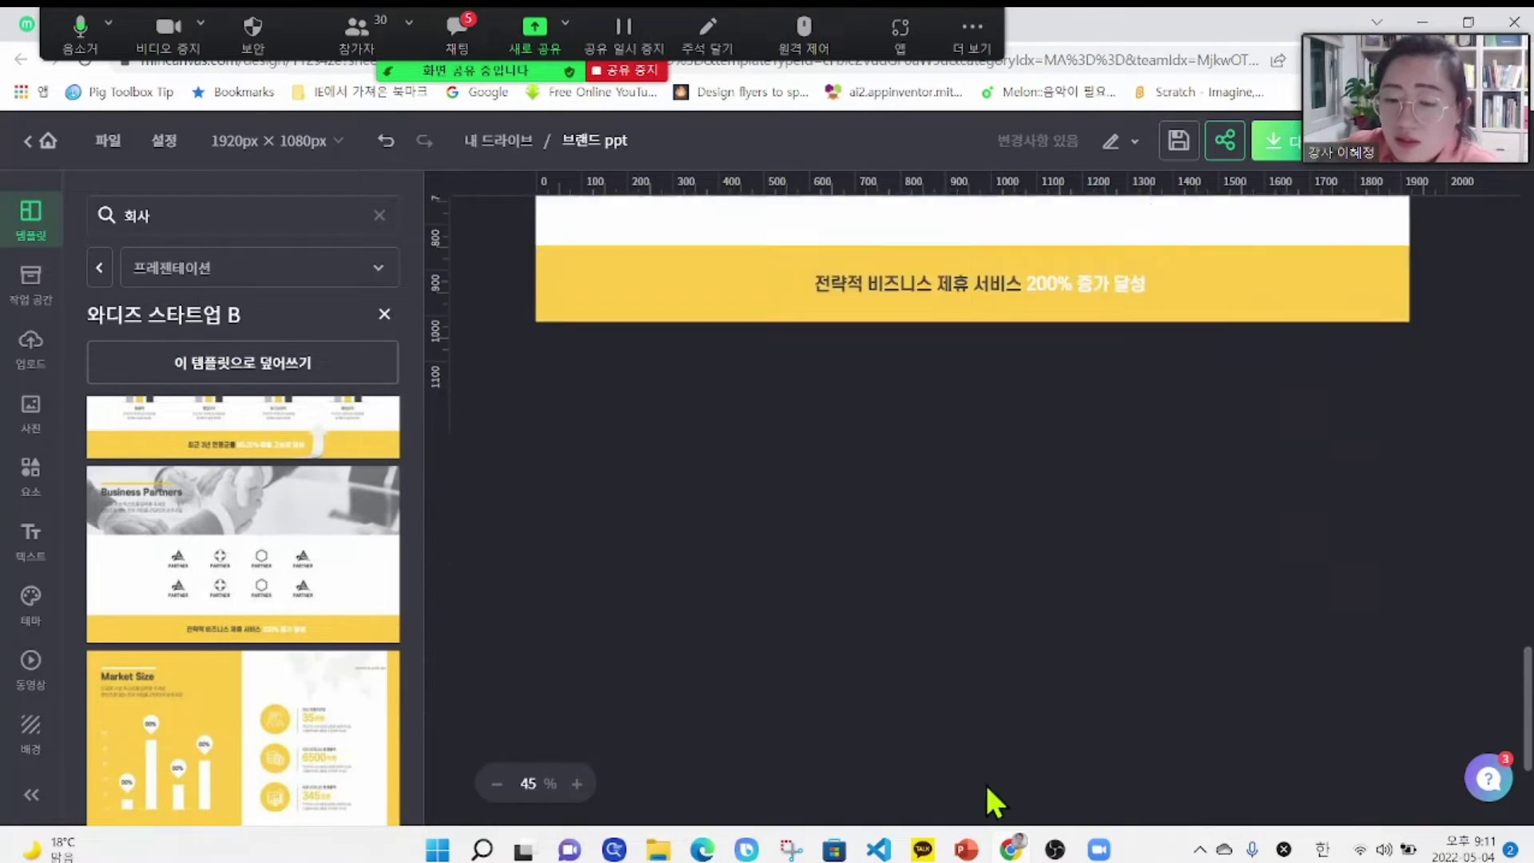
left_click(985, 785)
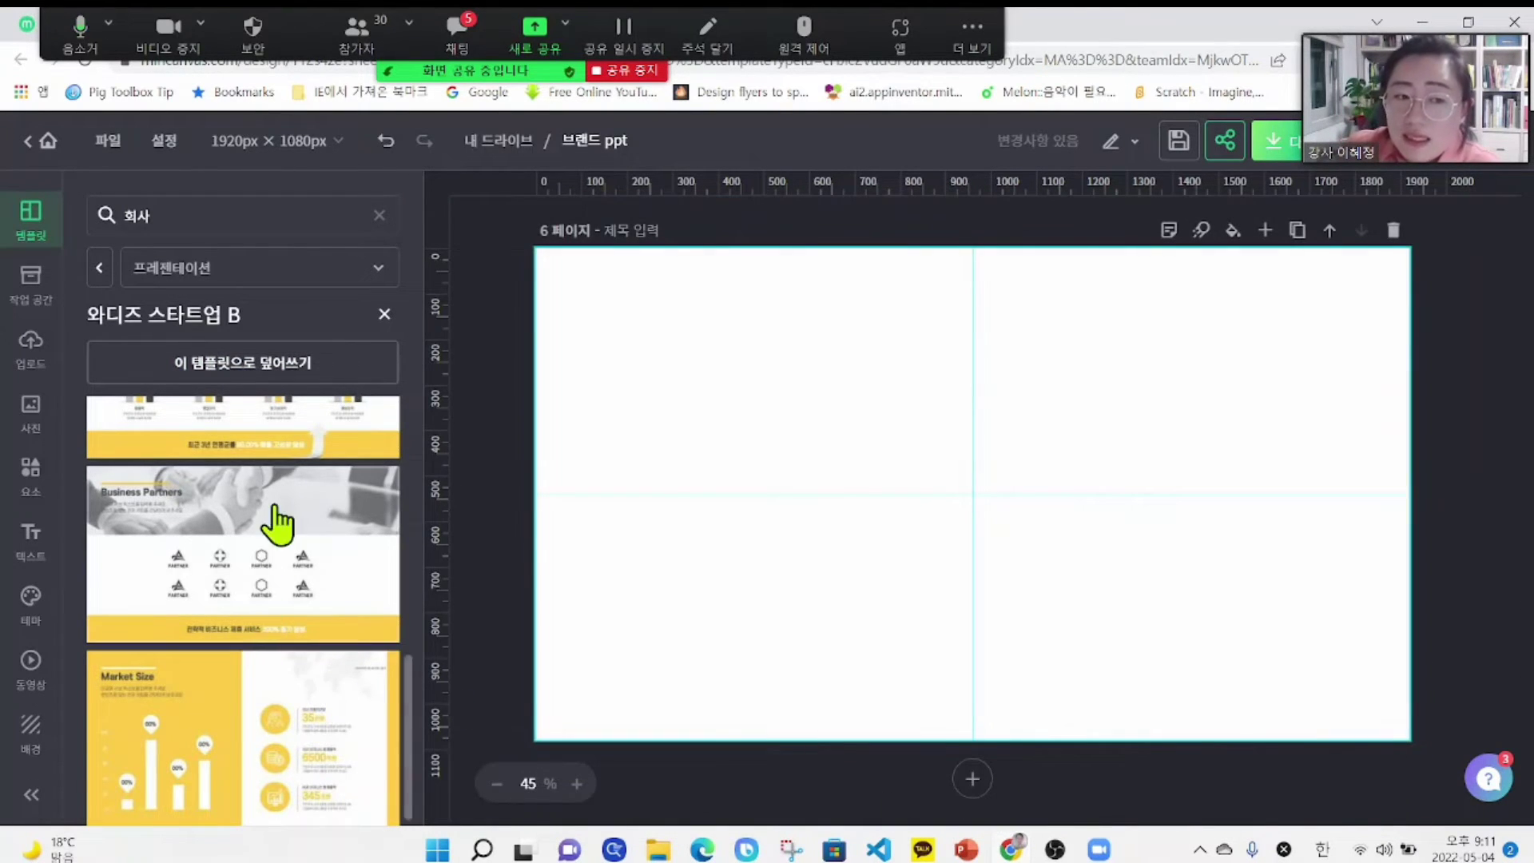
- Fill the blank page 6 with the About Miri Company page of the red template 와디즈 스타트업 C
scroll(264, 512, "up", 4)
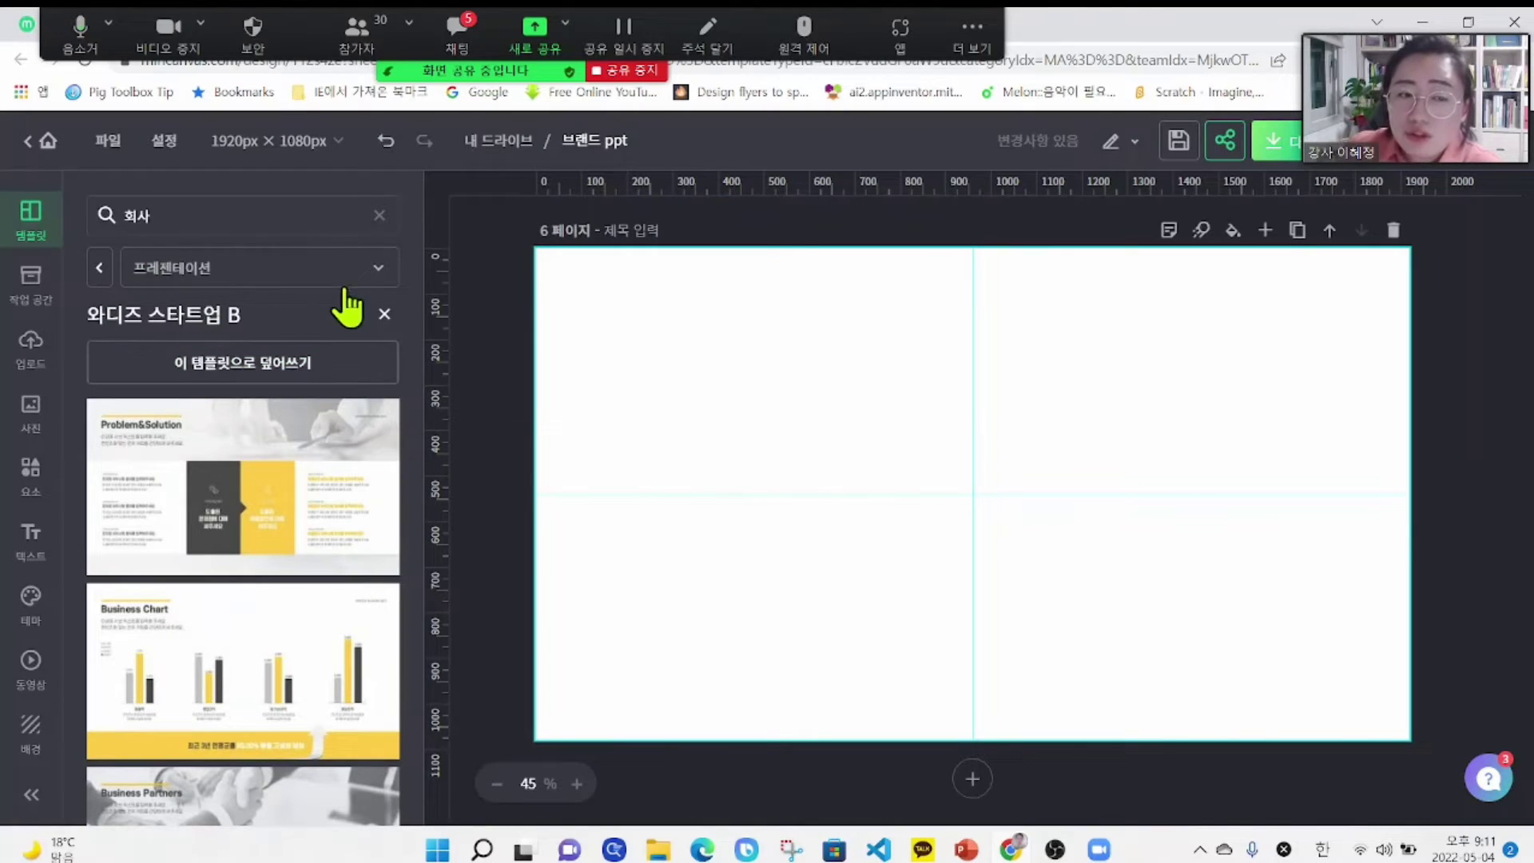
left_click(386, 316)
scroll(328, 576, "down", 5)
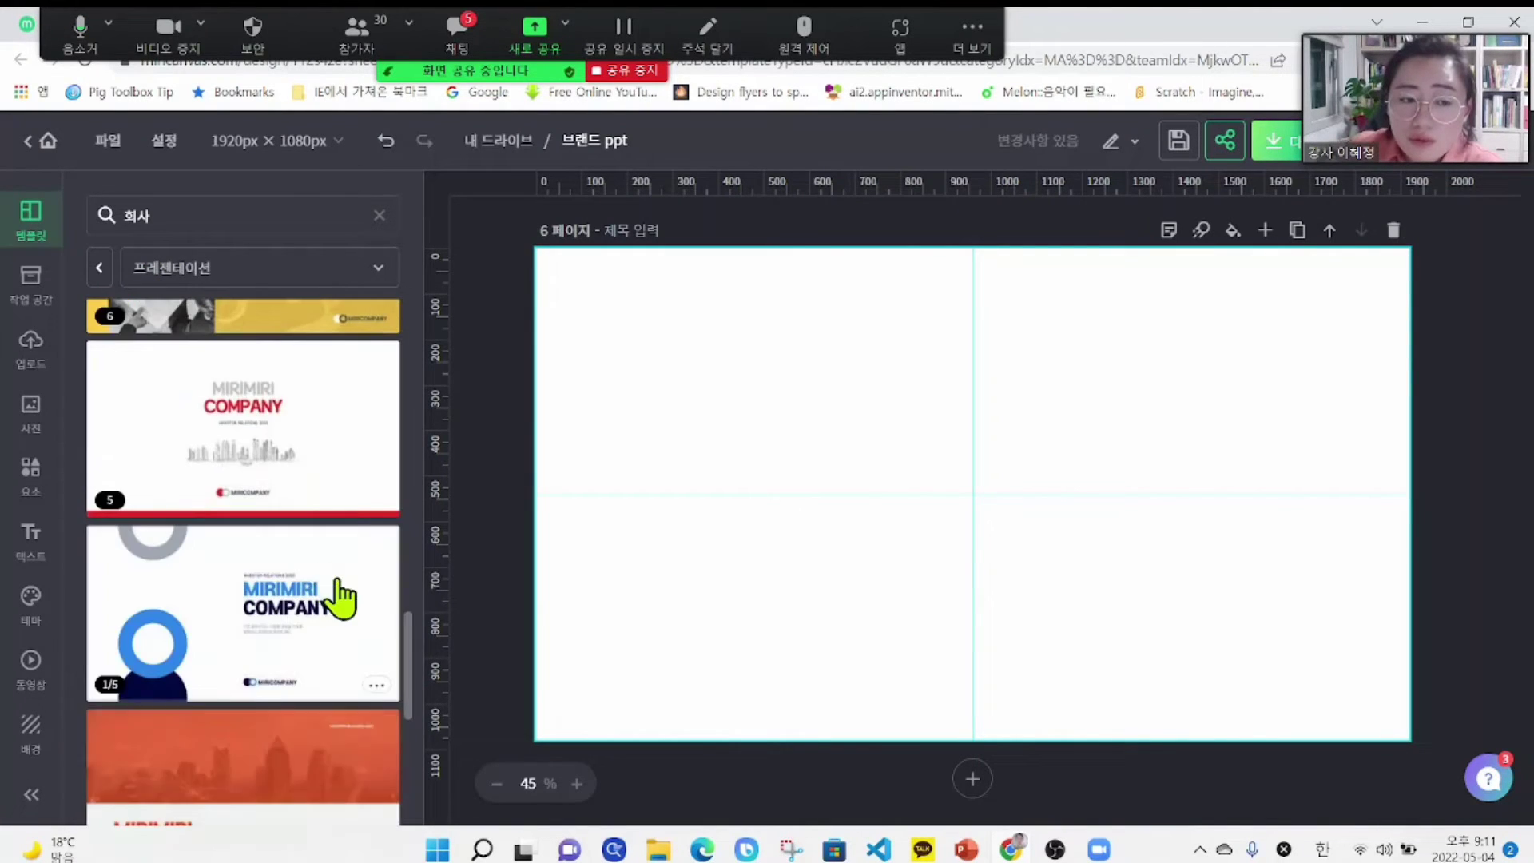
left_click(344, 480)
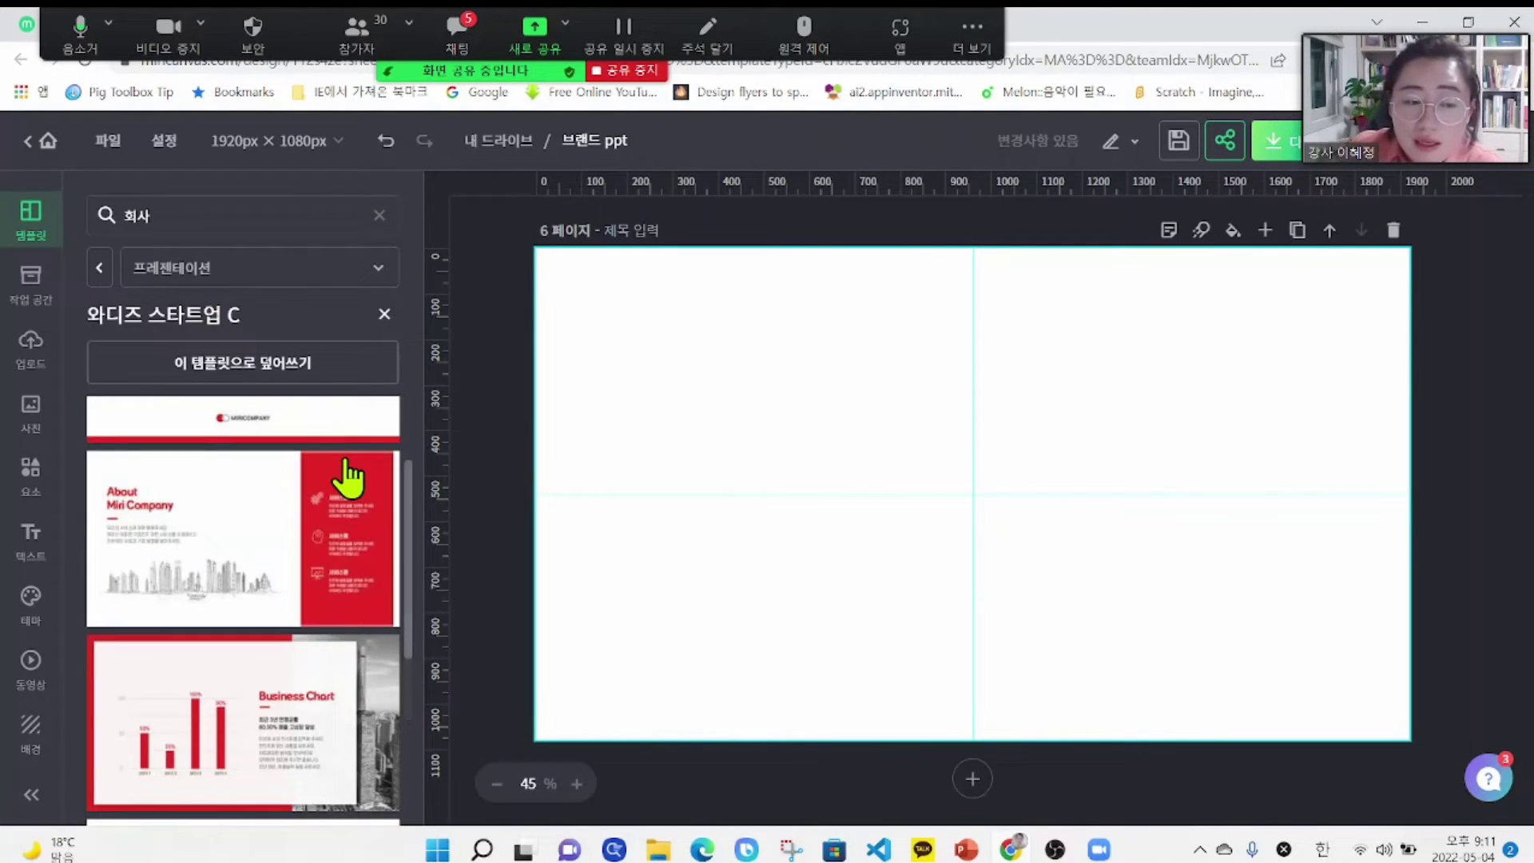
left_click(295, 601)
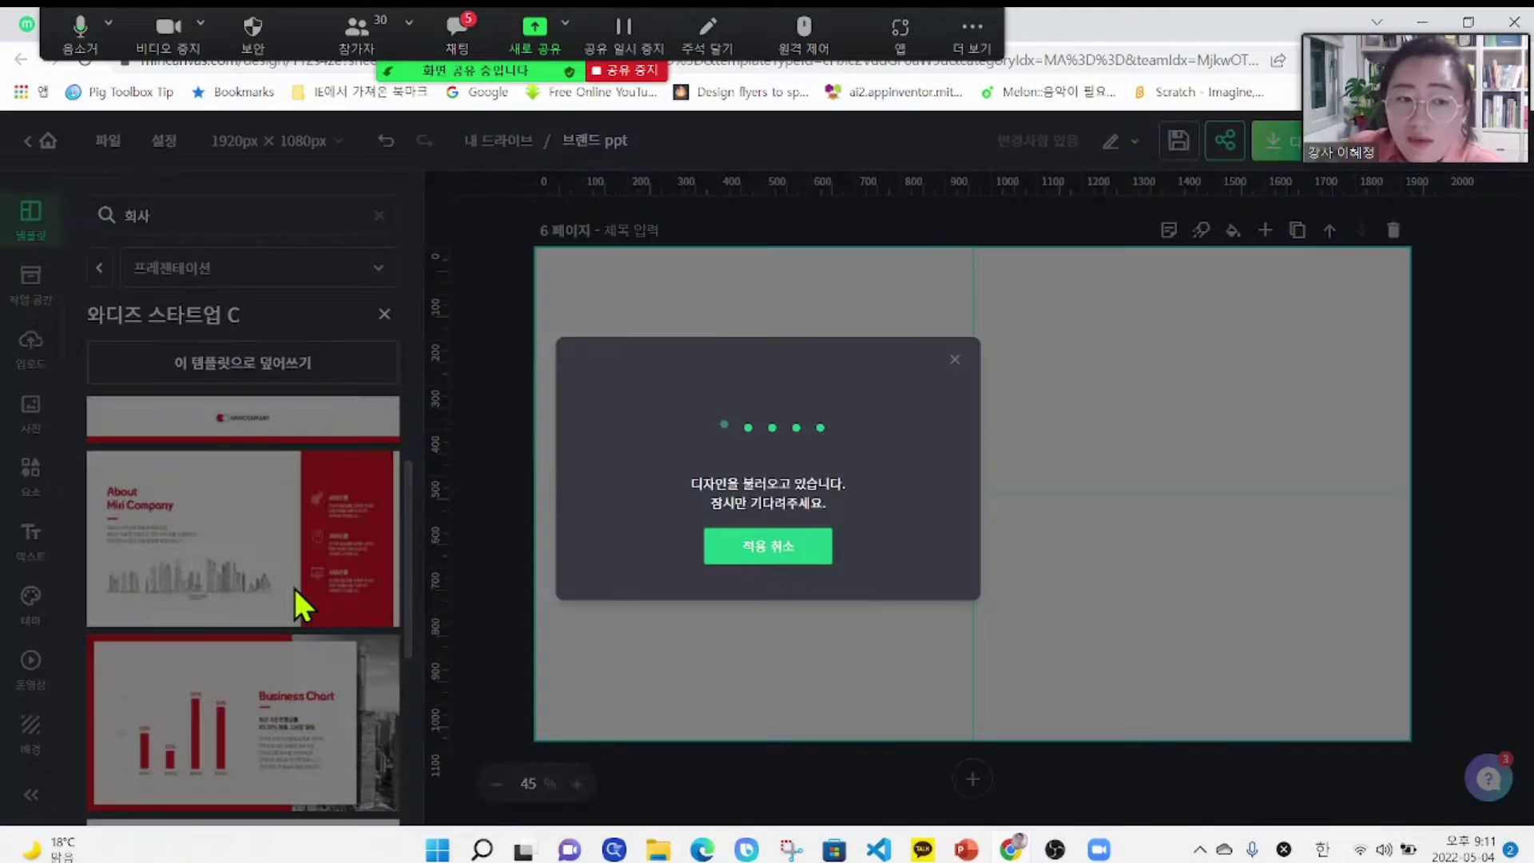
- Review the pages of the design, ending at the Brand Collaboration cover on page 1
scroll(900, 631, "up", 10)
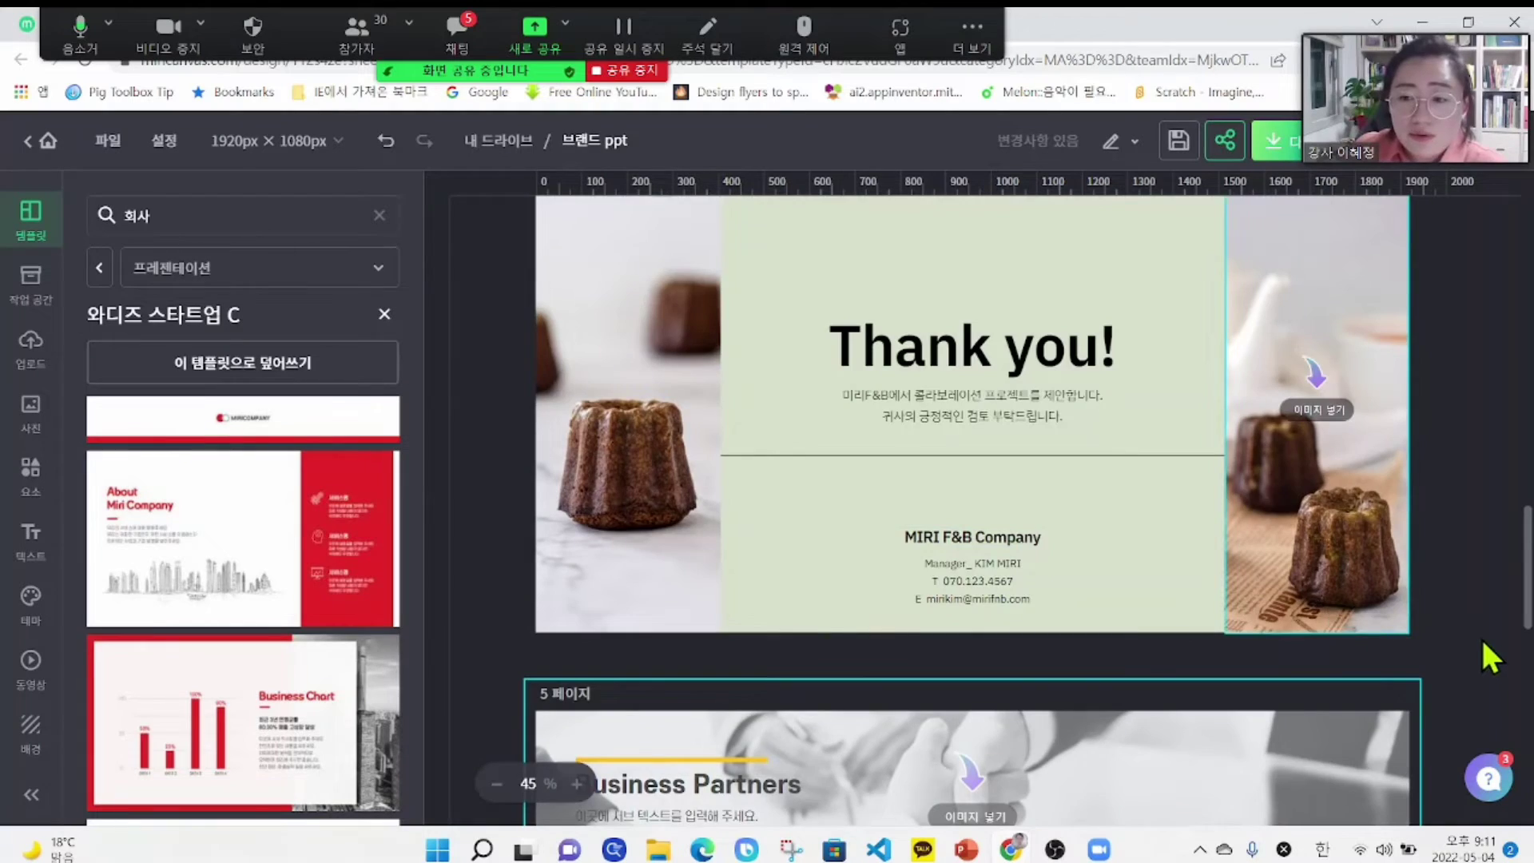
scroll(1479, 637, "up", 10)
scroll(1477, 647, "up", 3)
scroll(1477, 647, "down", 10)
scroll(1472, 636, "down", 8)
scroll(1472, 635, "up", 12)
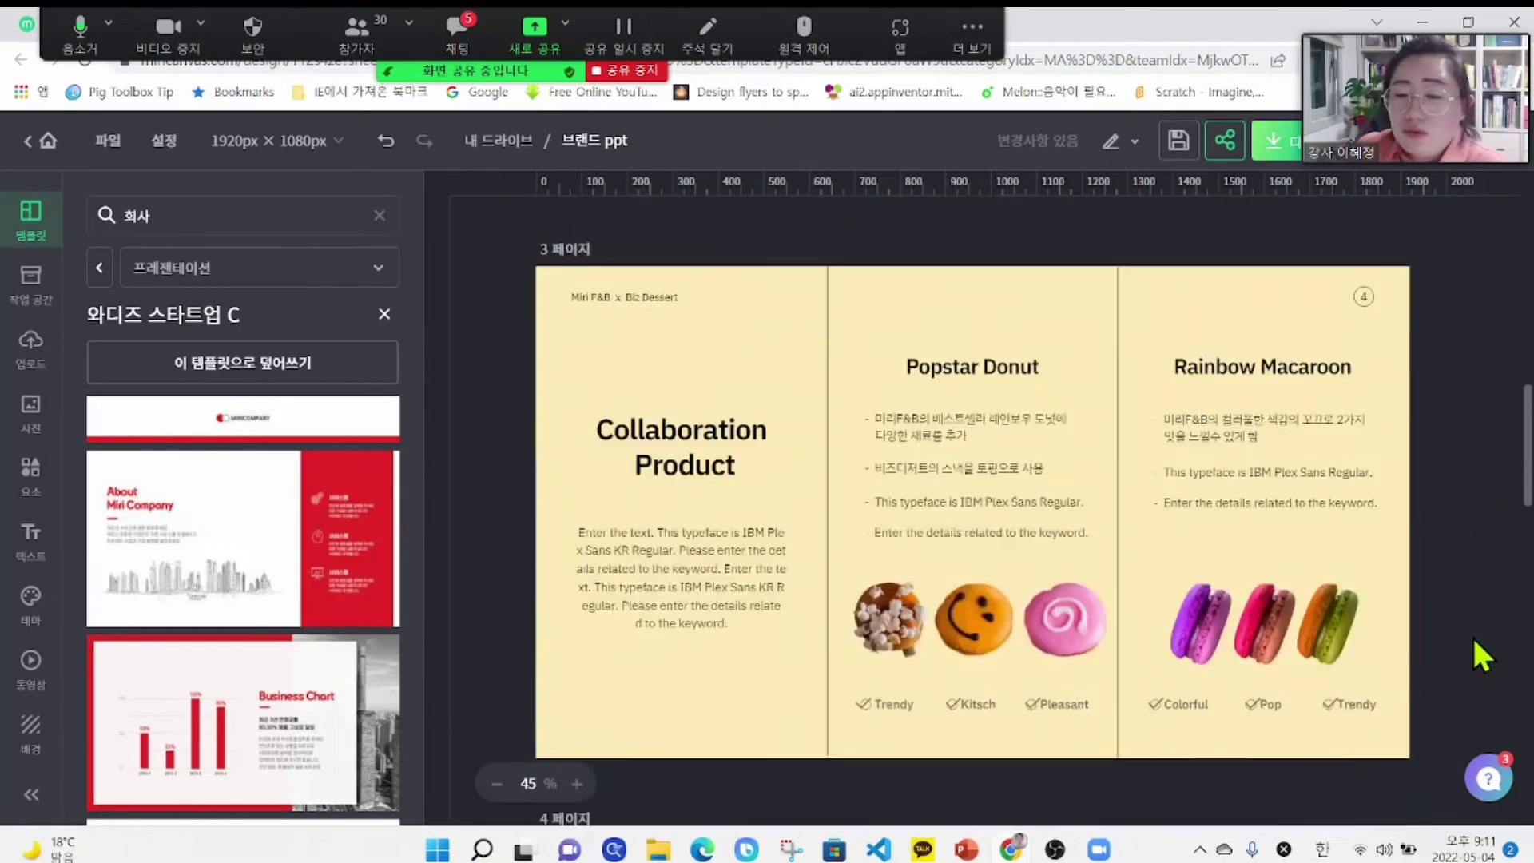
scroll(1475, 642, "up", 5)
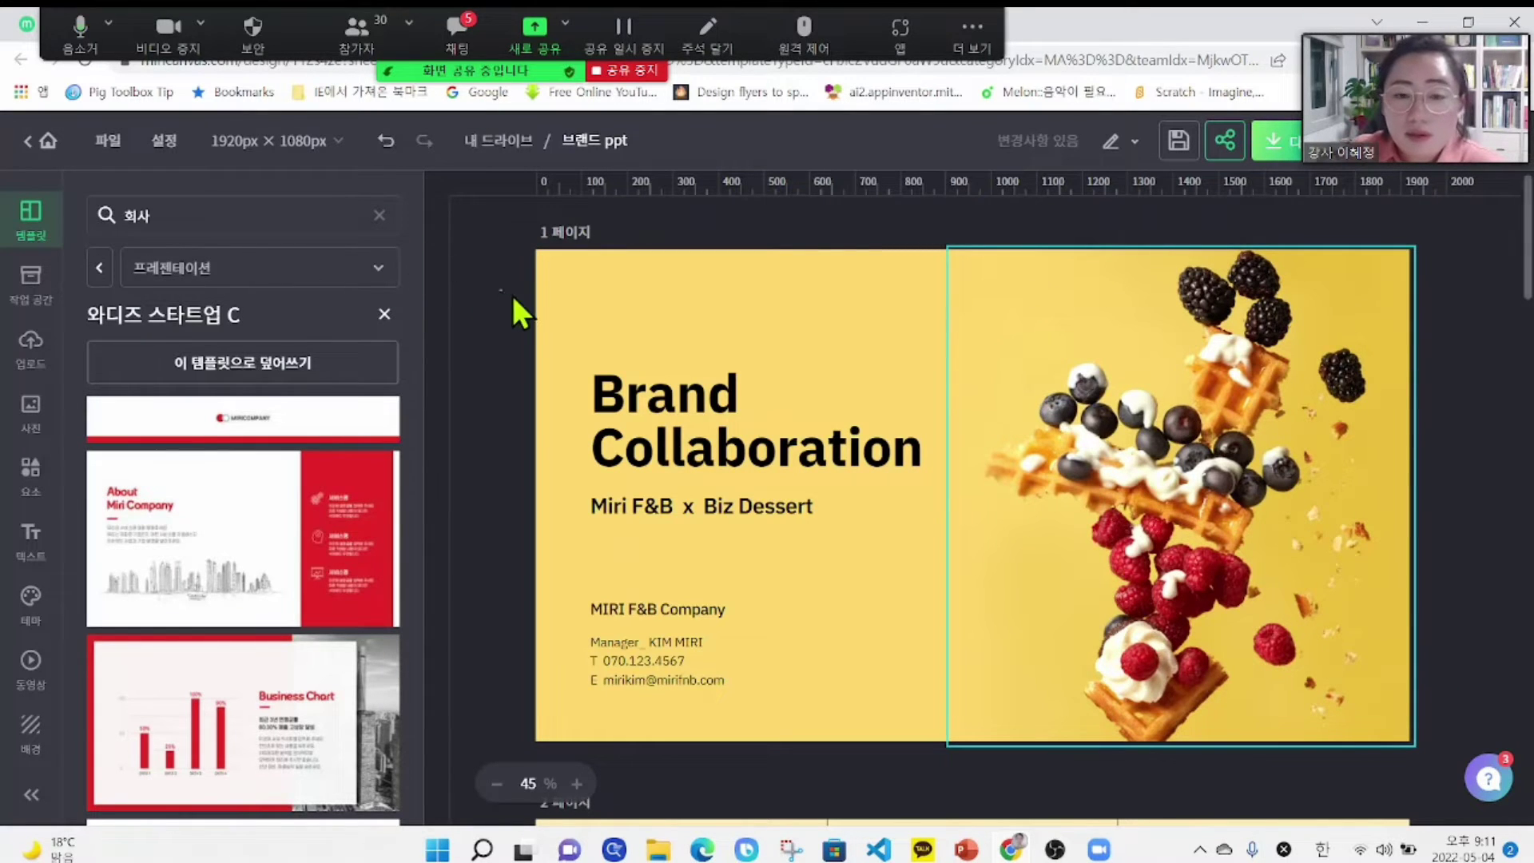
- Shift the waffle picture on the cover slightly and move the Brand Collaboration title up and back near its original place
left_click(1116, 528)
mouse_move(1140, 541)
left_mouse_down()
mouse_move(1138, 480)
mouse_move(1127, 528)
left_mouse_up()
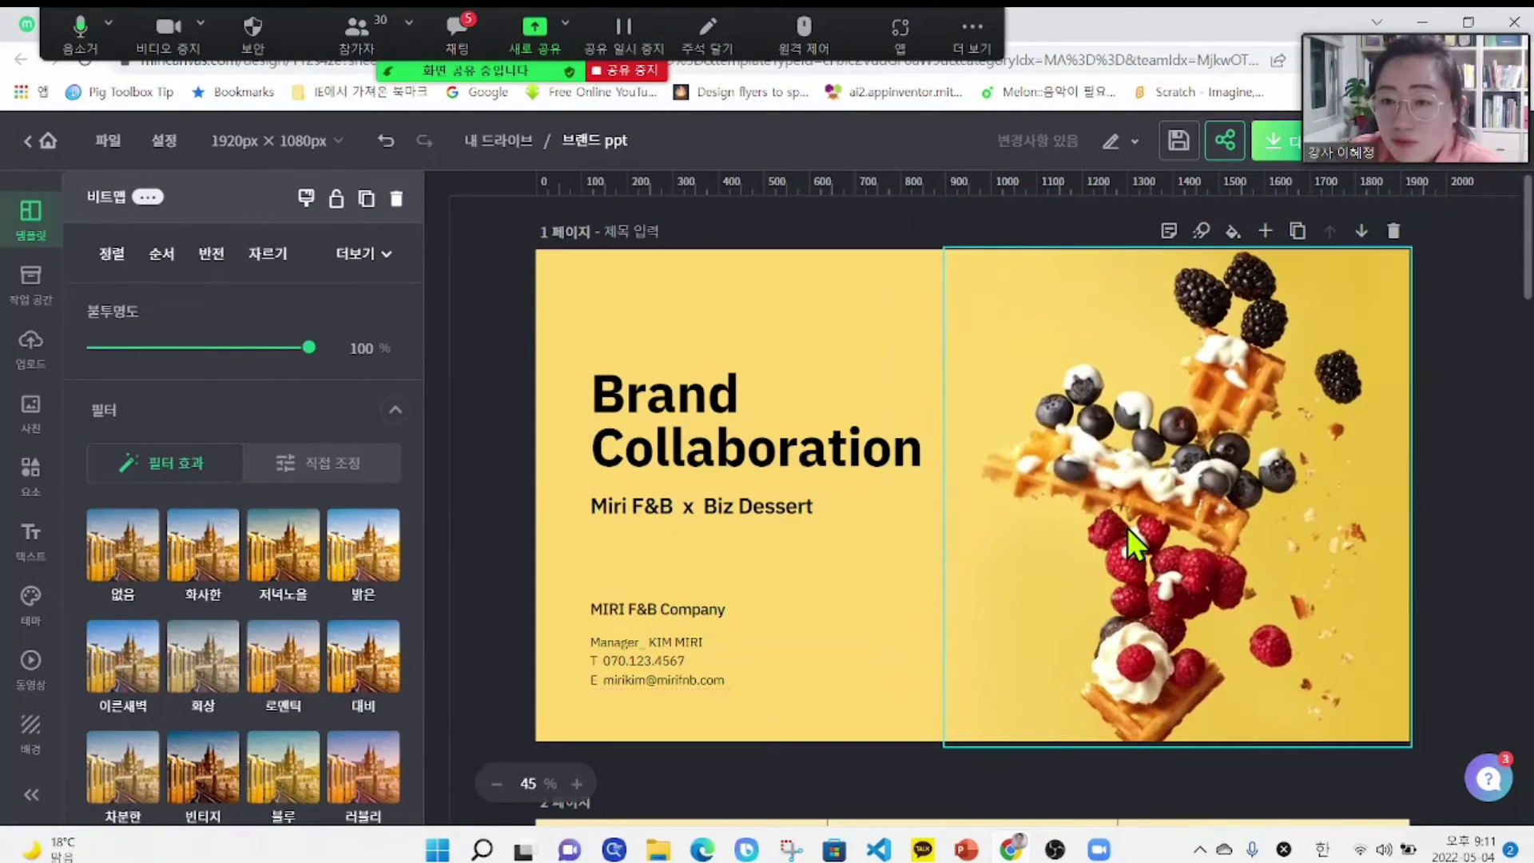
left_click_drag(708, 448, 688, 415)
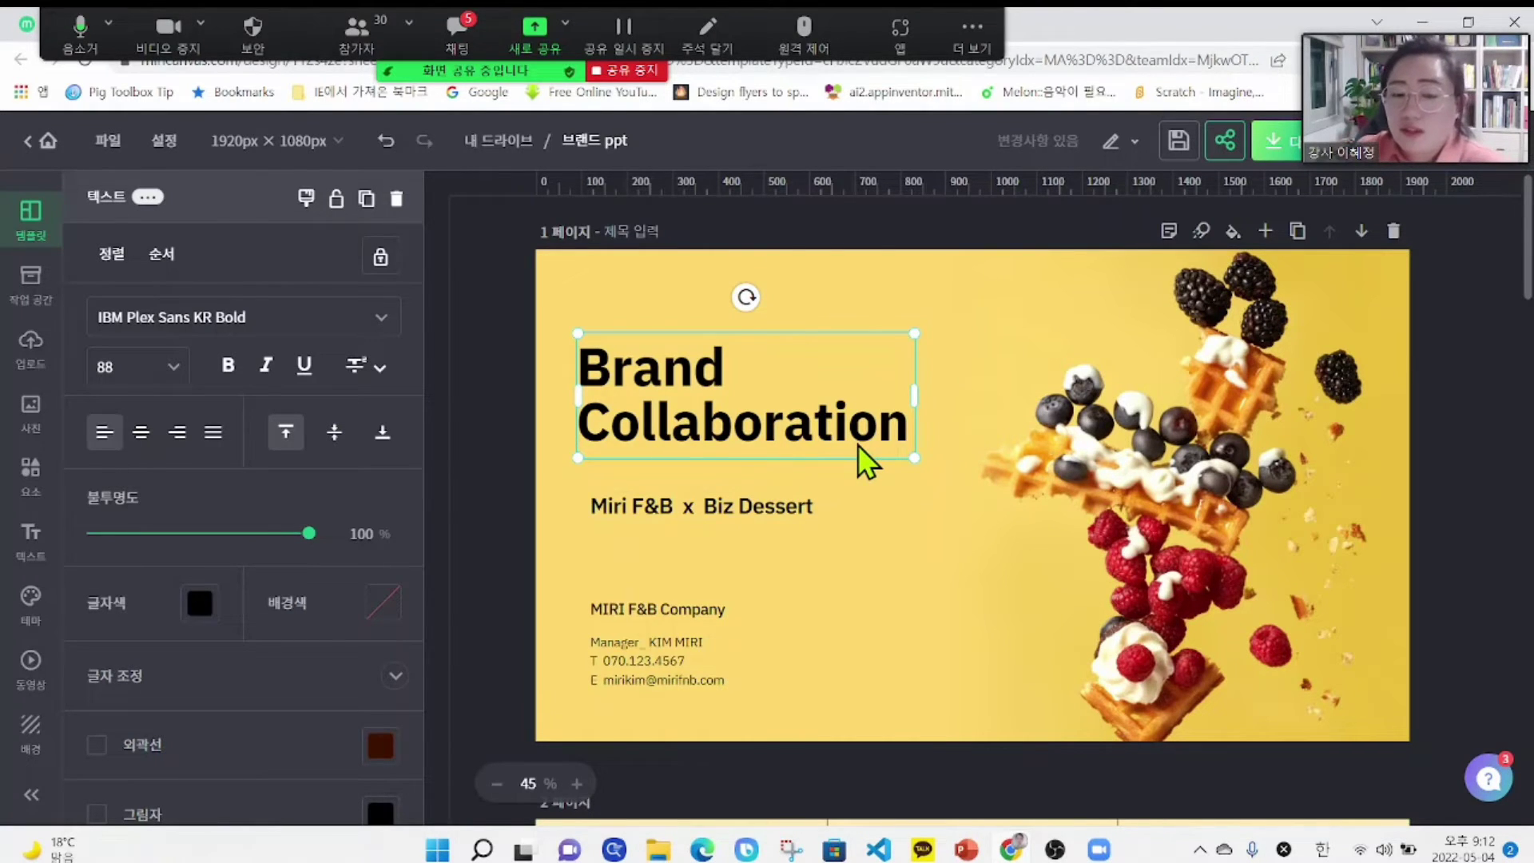
left_click_drag(859, 434, 870, 453)
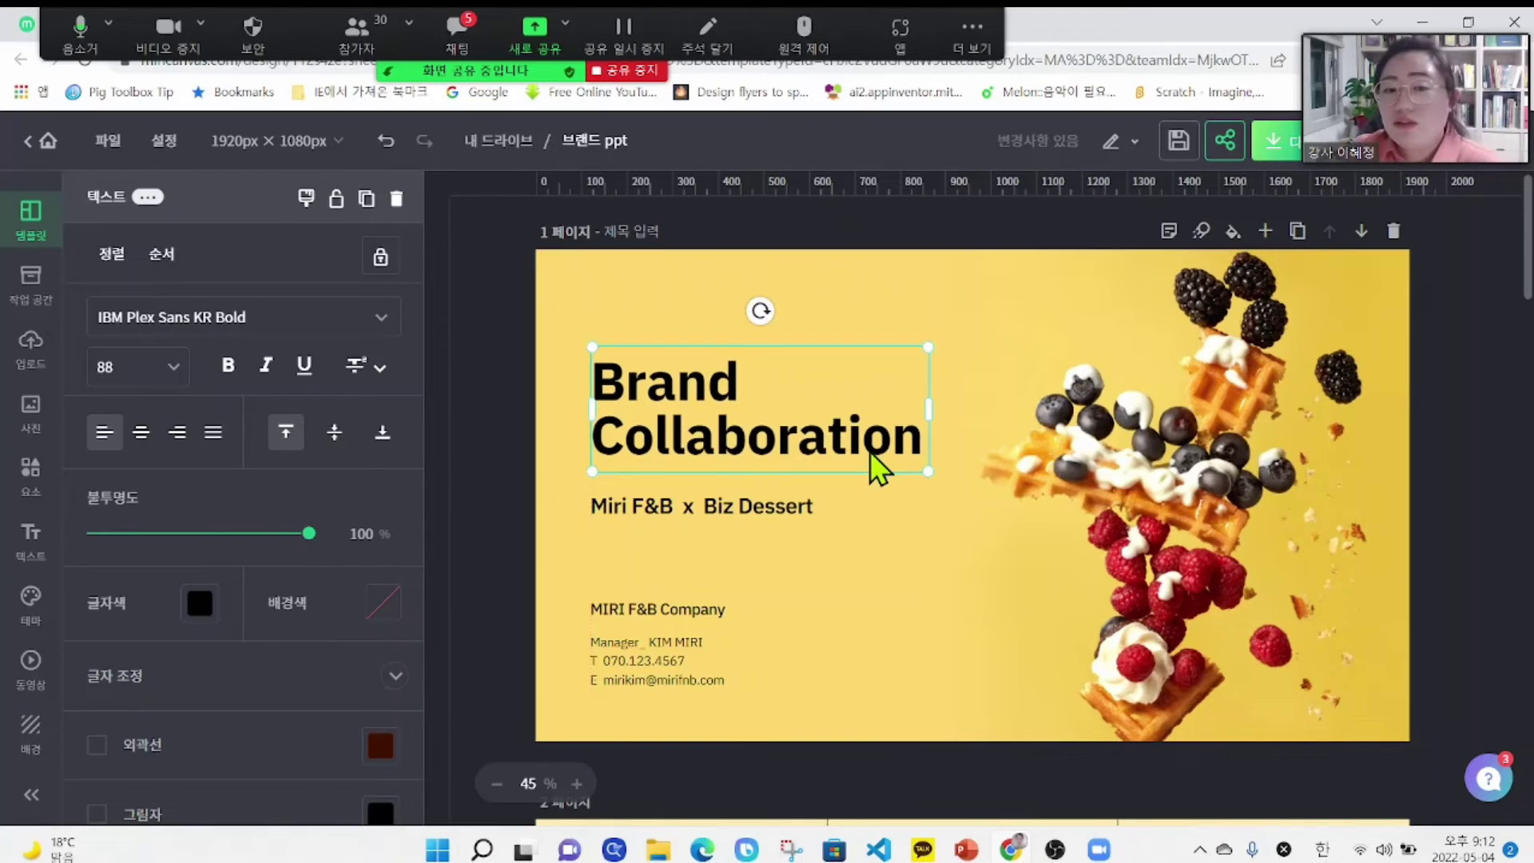
- Open the Brand Collaboration title for text editing, select its text and place the cursor after Brand
double_click(877, 443)
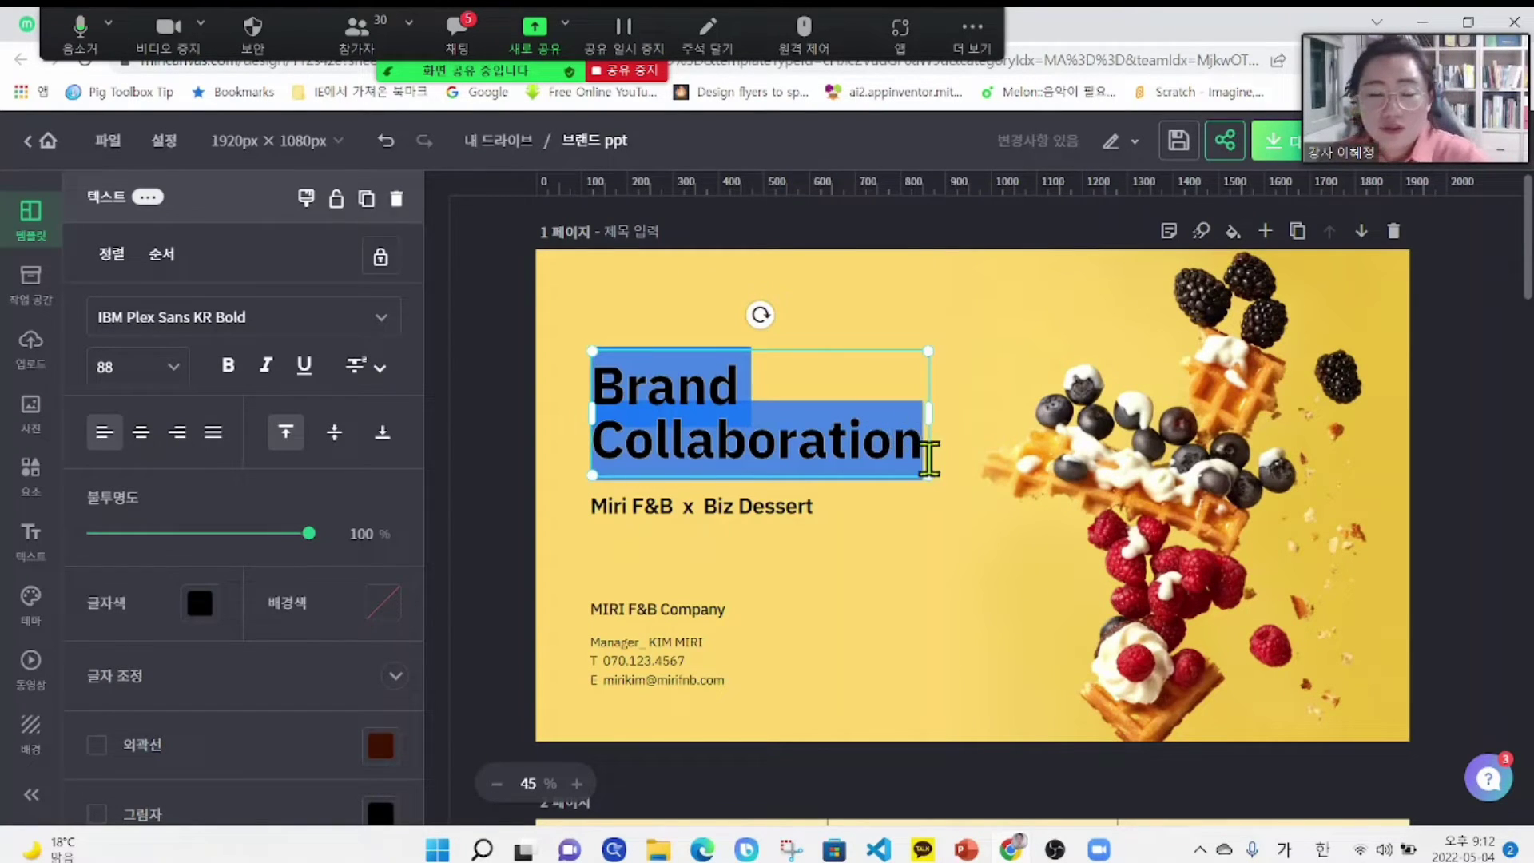
left_click(827, 440)
left_click_drag(921, 442, 582, 429)
left_click(752, 411)
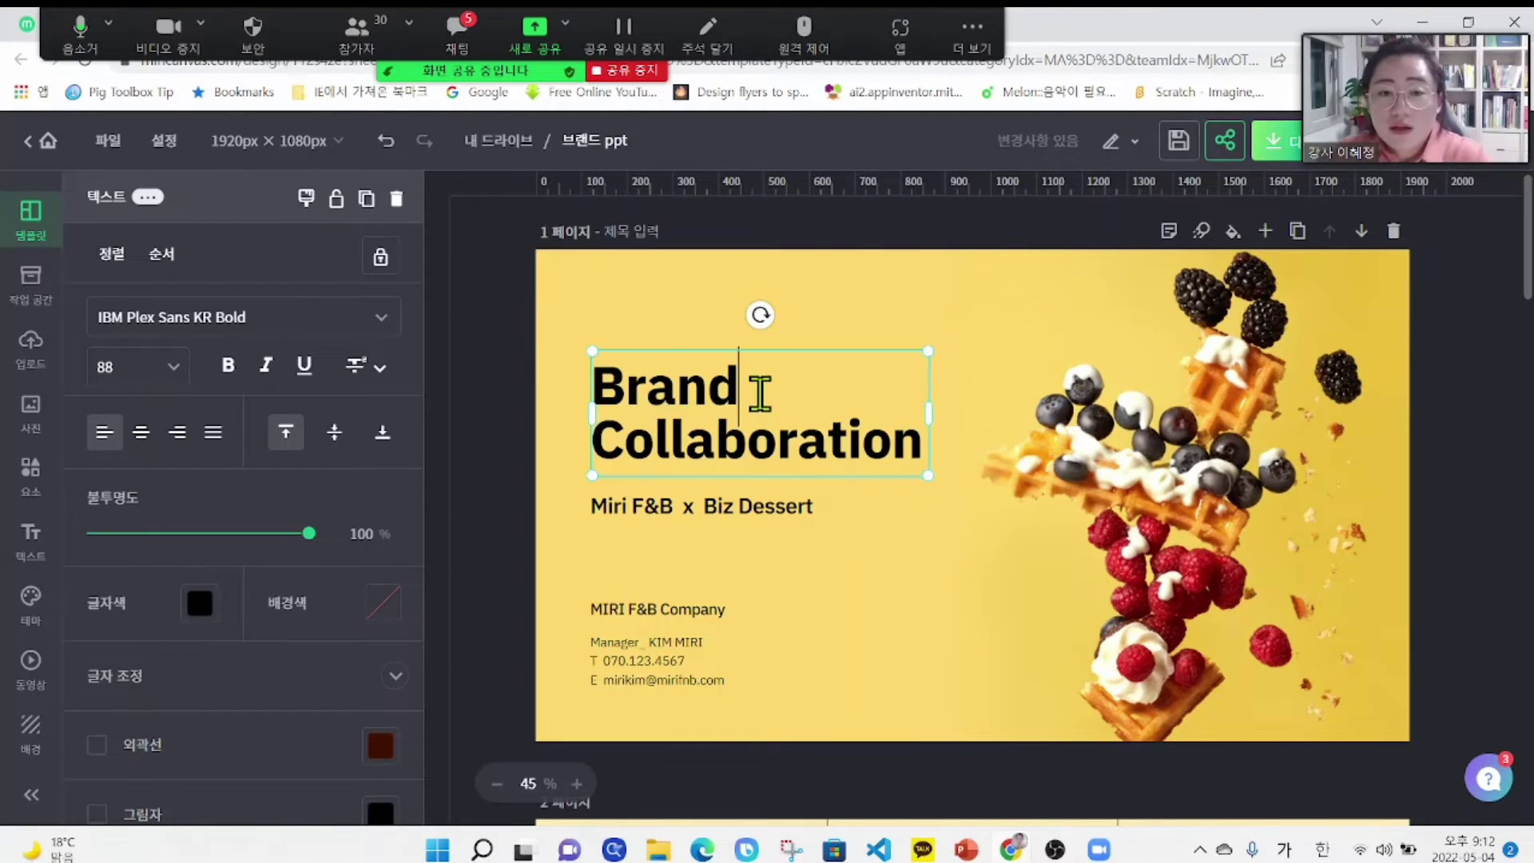
- Select the waffle picture and the Brand Collaboration title in turn to compare their settings, ending on the title
left_click(1221, 476)
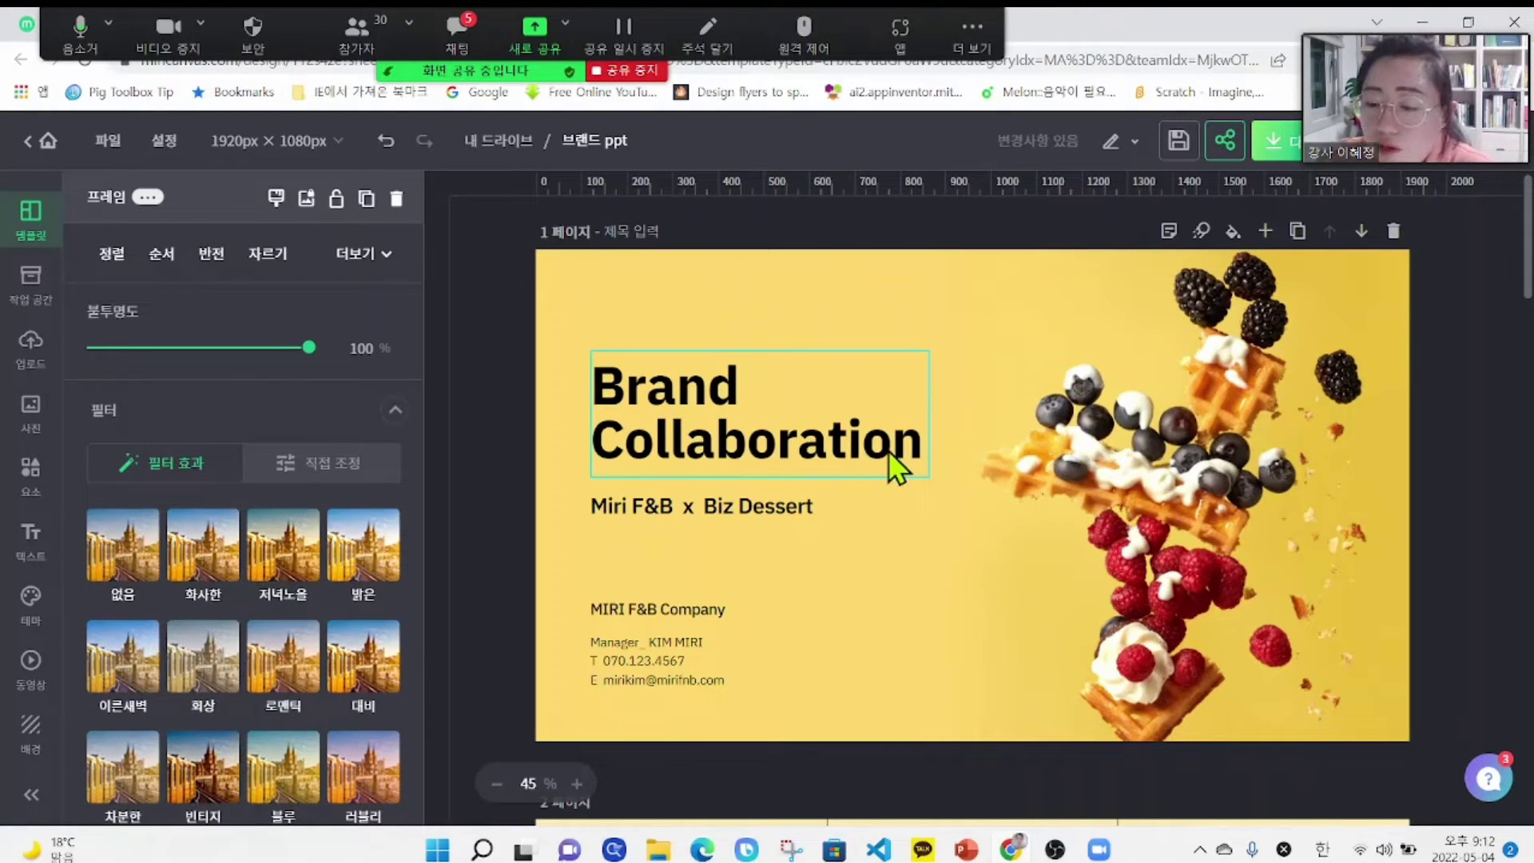
left_click(806, 434)
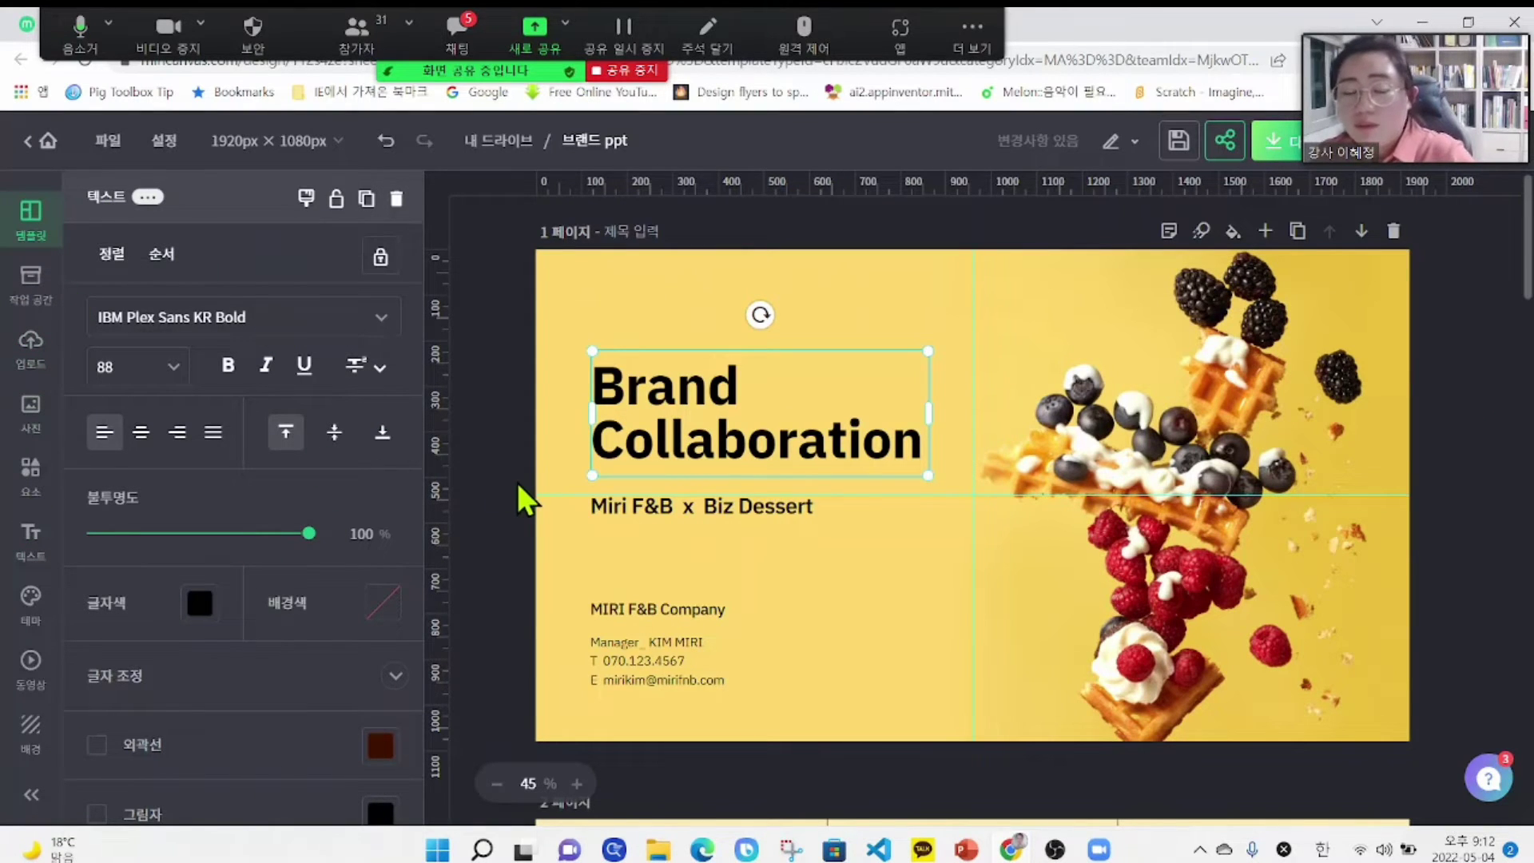
left_click(1503, 415)
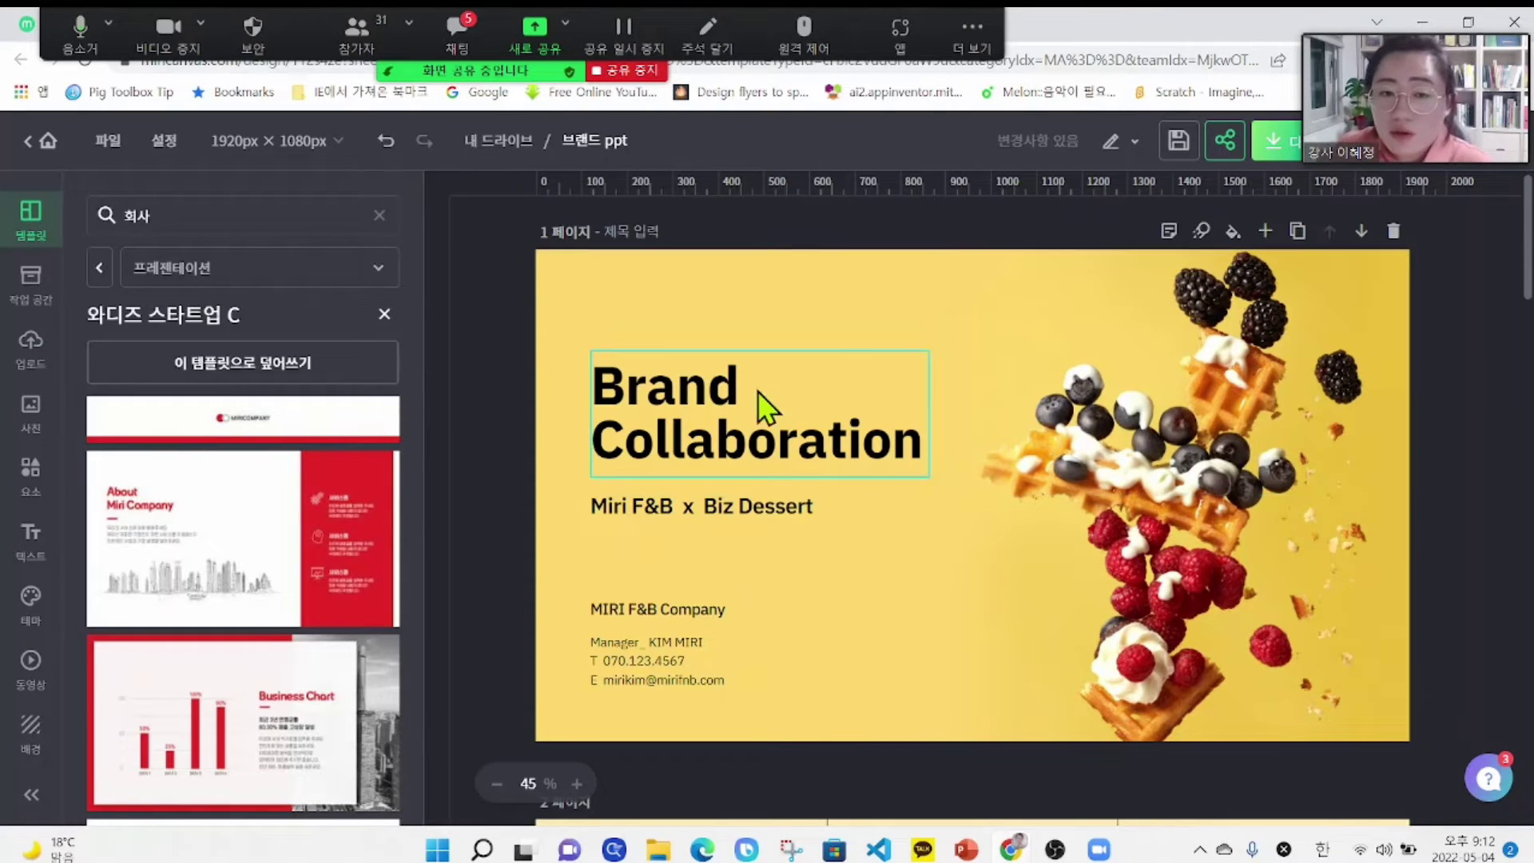
left_click(716, 400)
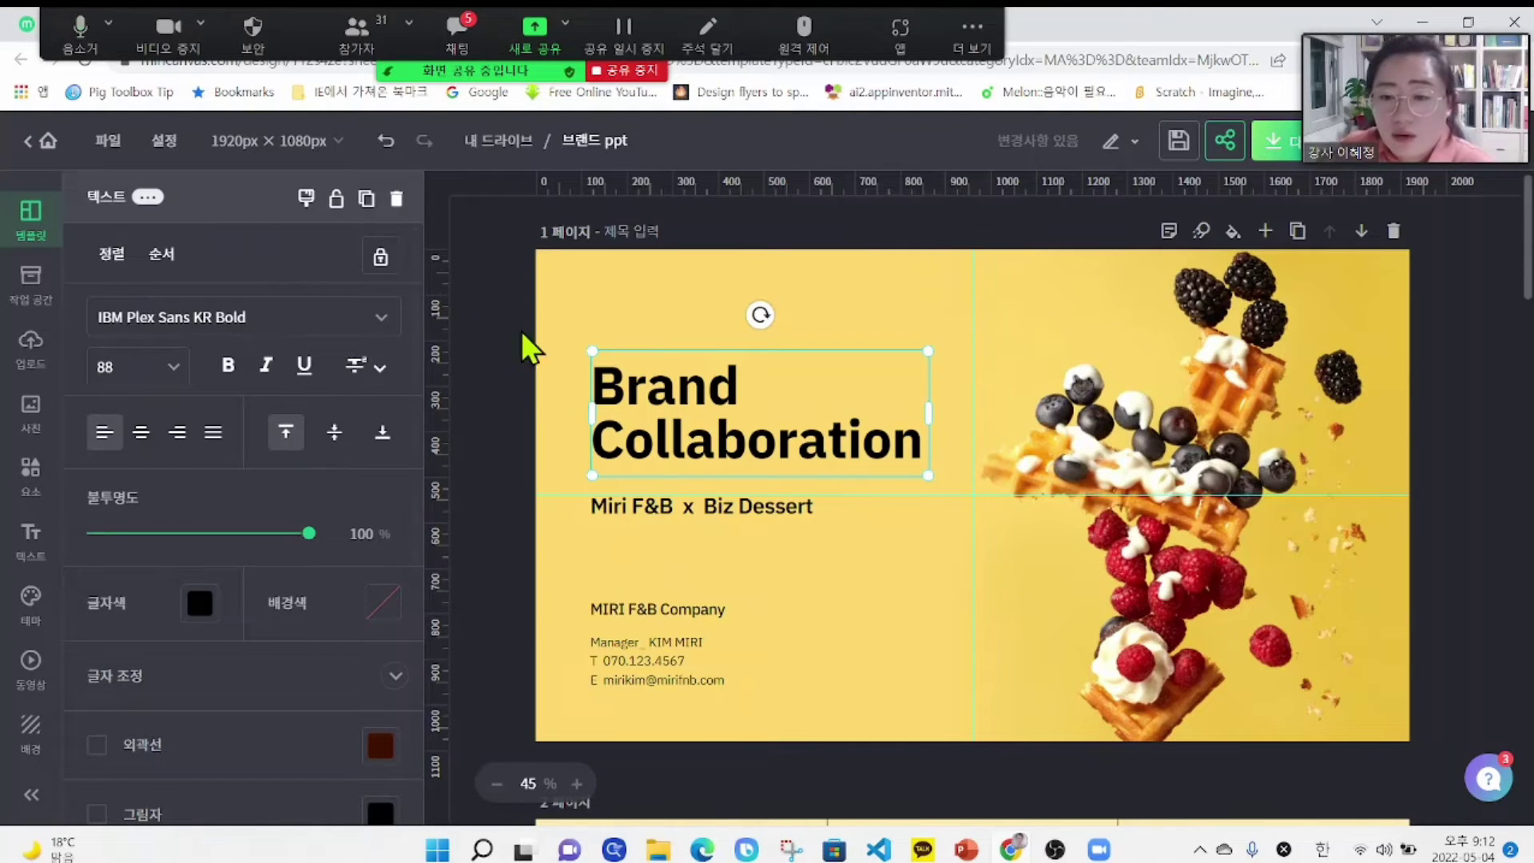
left_click(1231, 502)
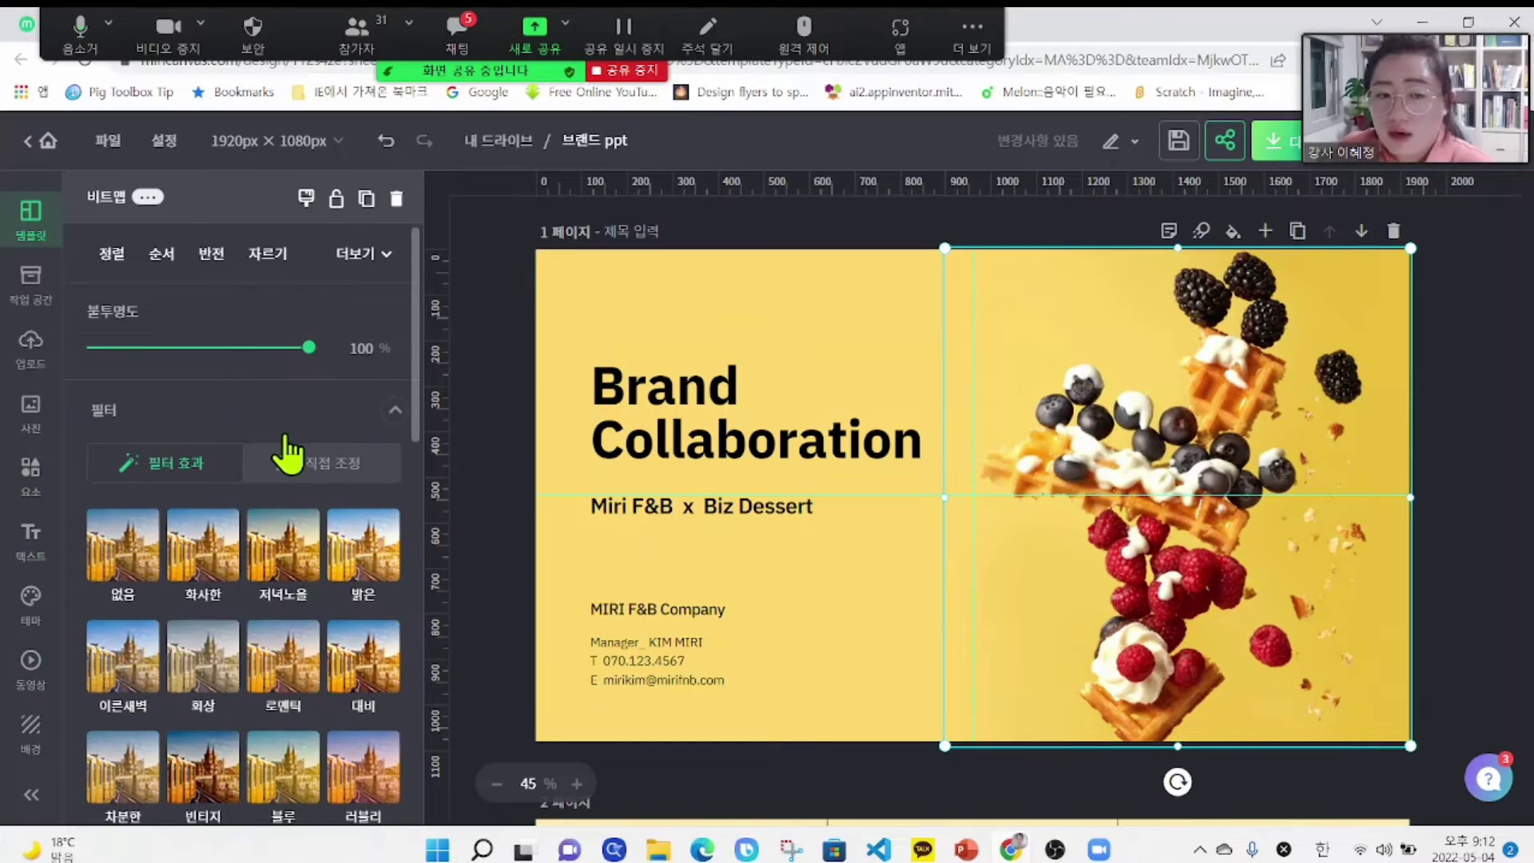
left_click(641, 404)
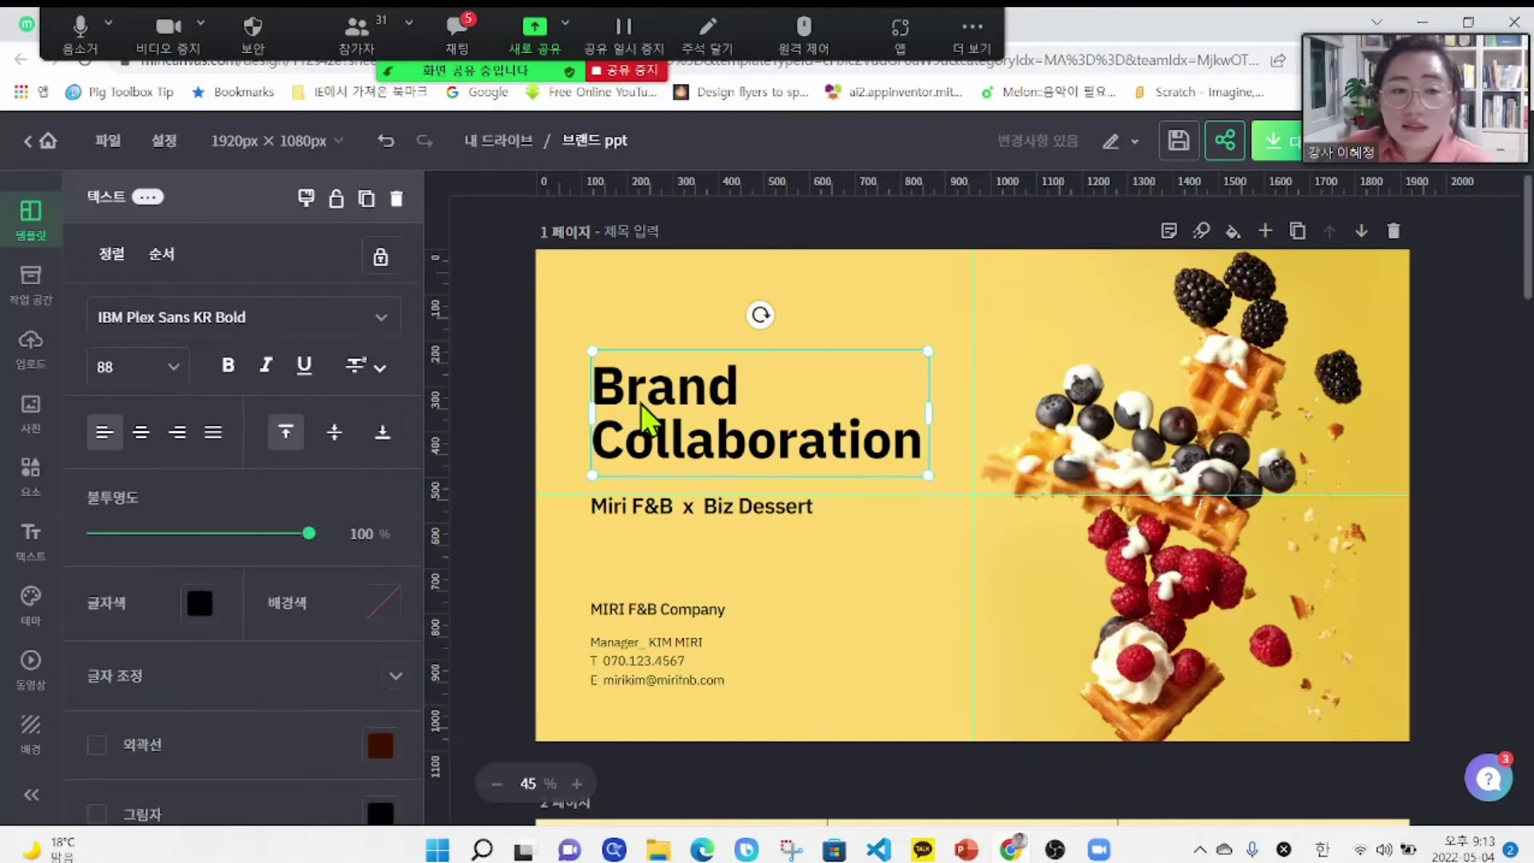
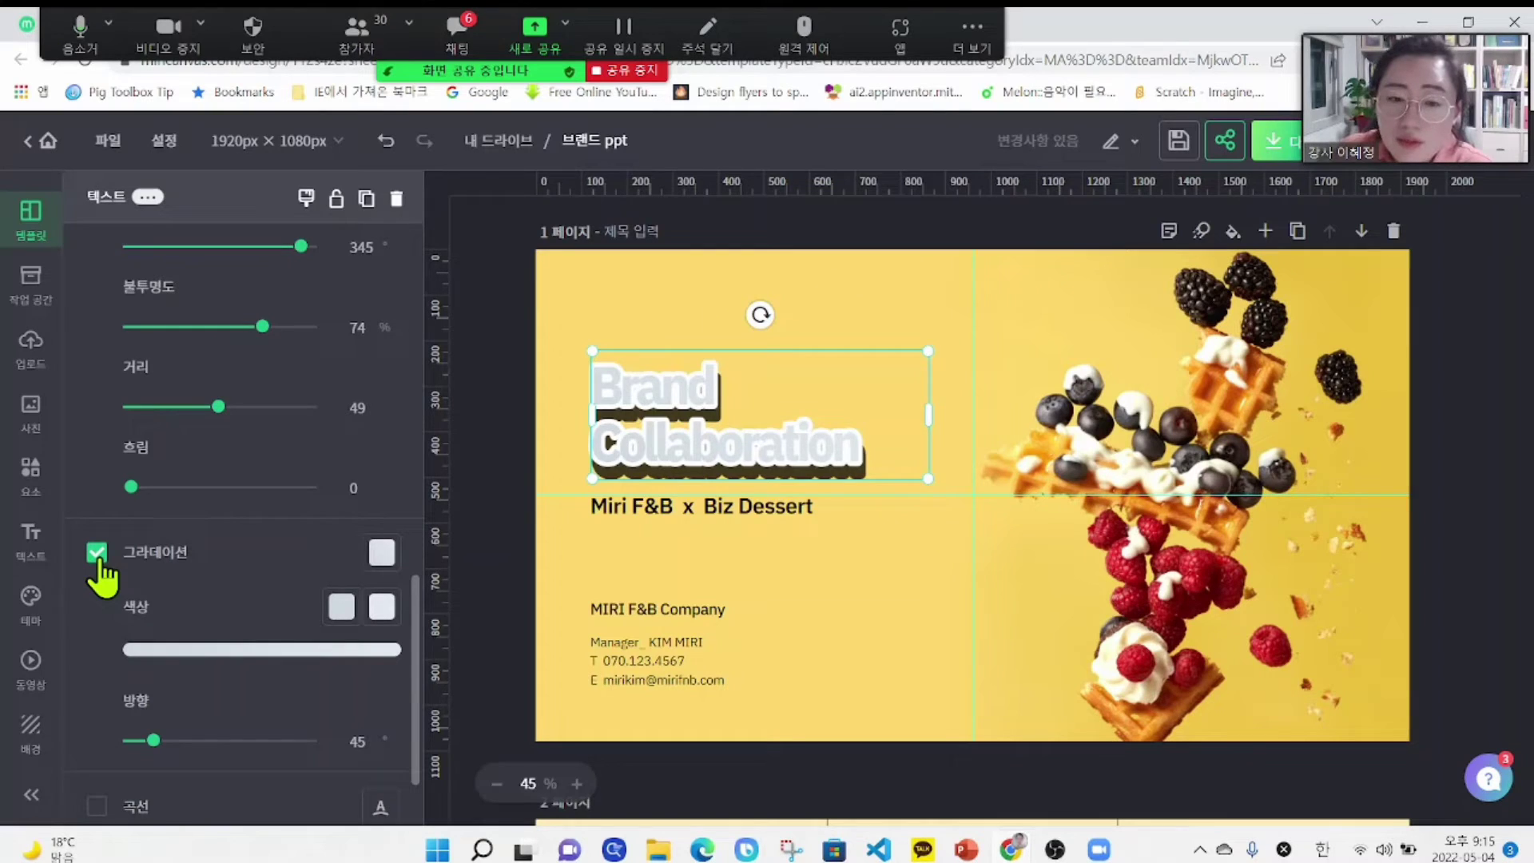
- Switch the gradient effect of the Brand Collaboration title off and back on
left_click(98, 553)
left_click(97, 553)
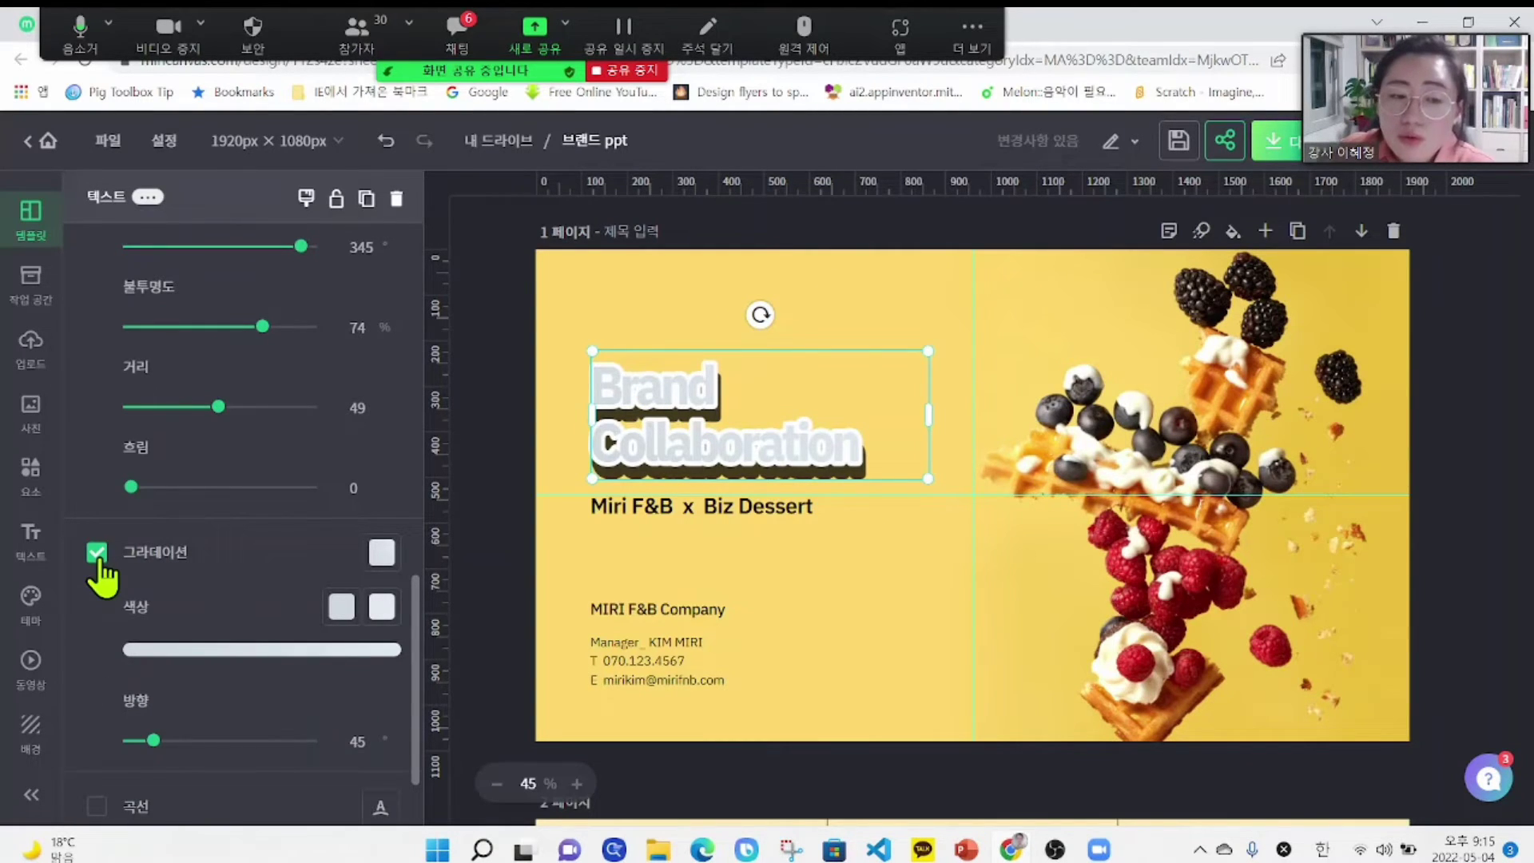
scroll(281, 623, "down", 2)
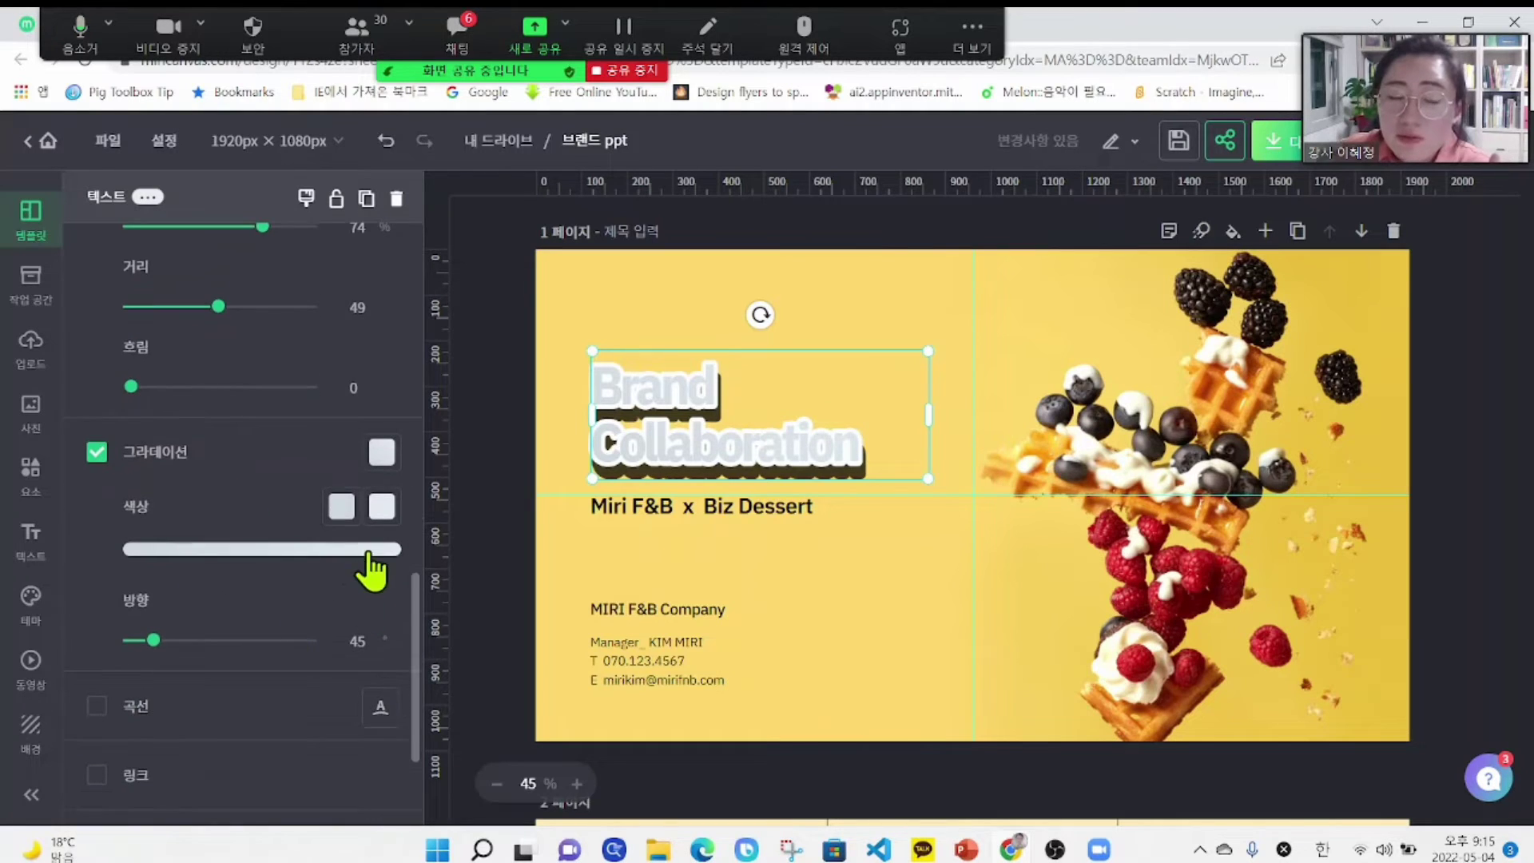
- Try several gradient presets on the title, settle on the cyan-to-blue one, and set the gradient direction to 174°
left_click(378, 457)
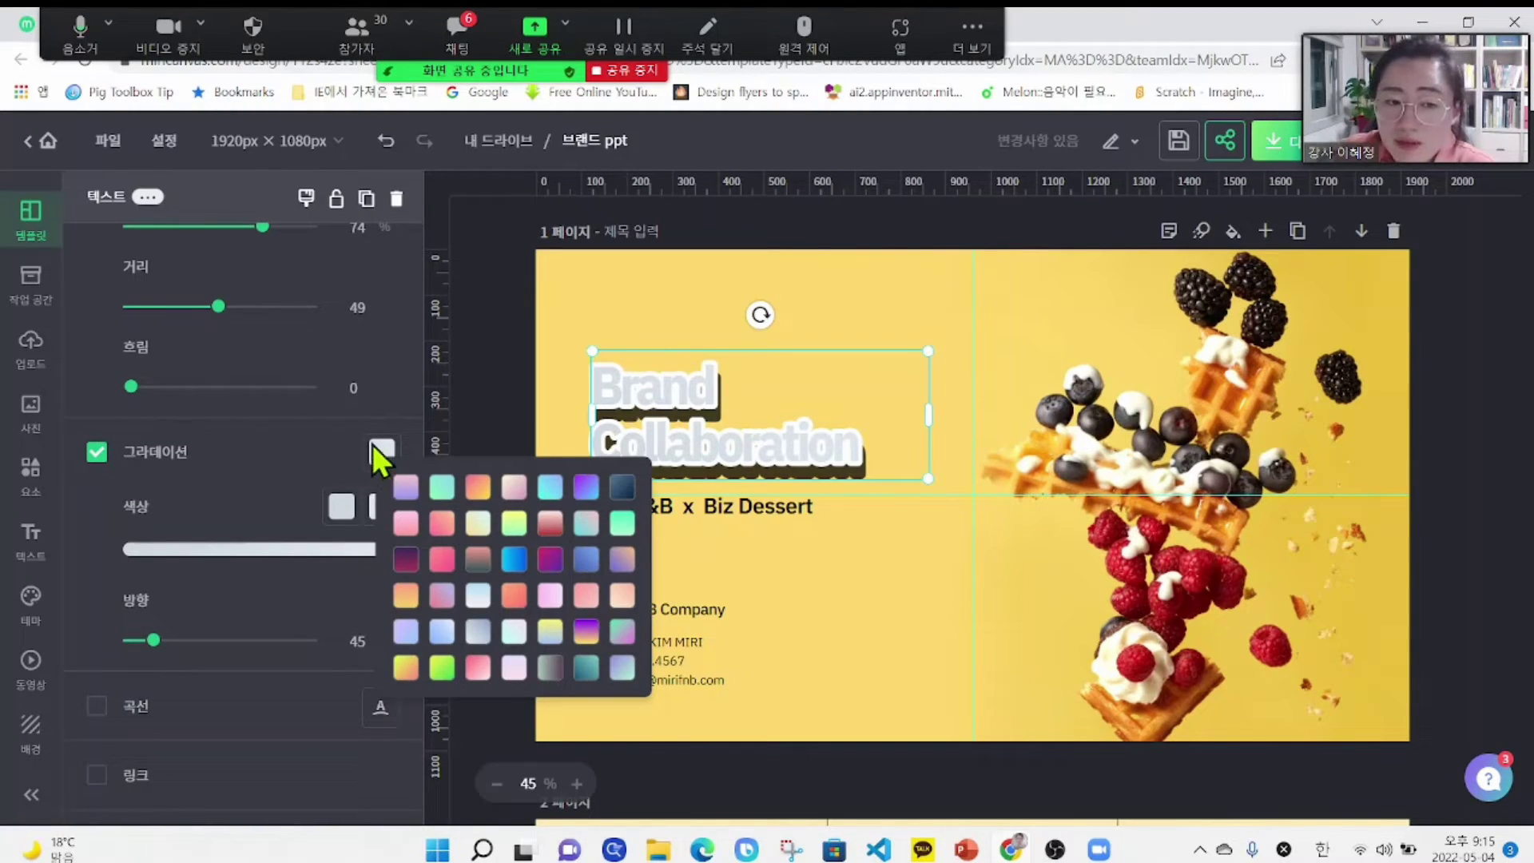
left_click(374, 449)
left_click(372, 455)
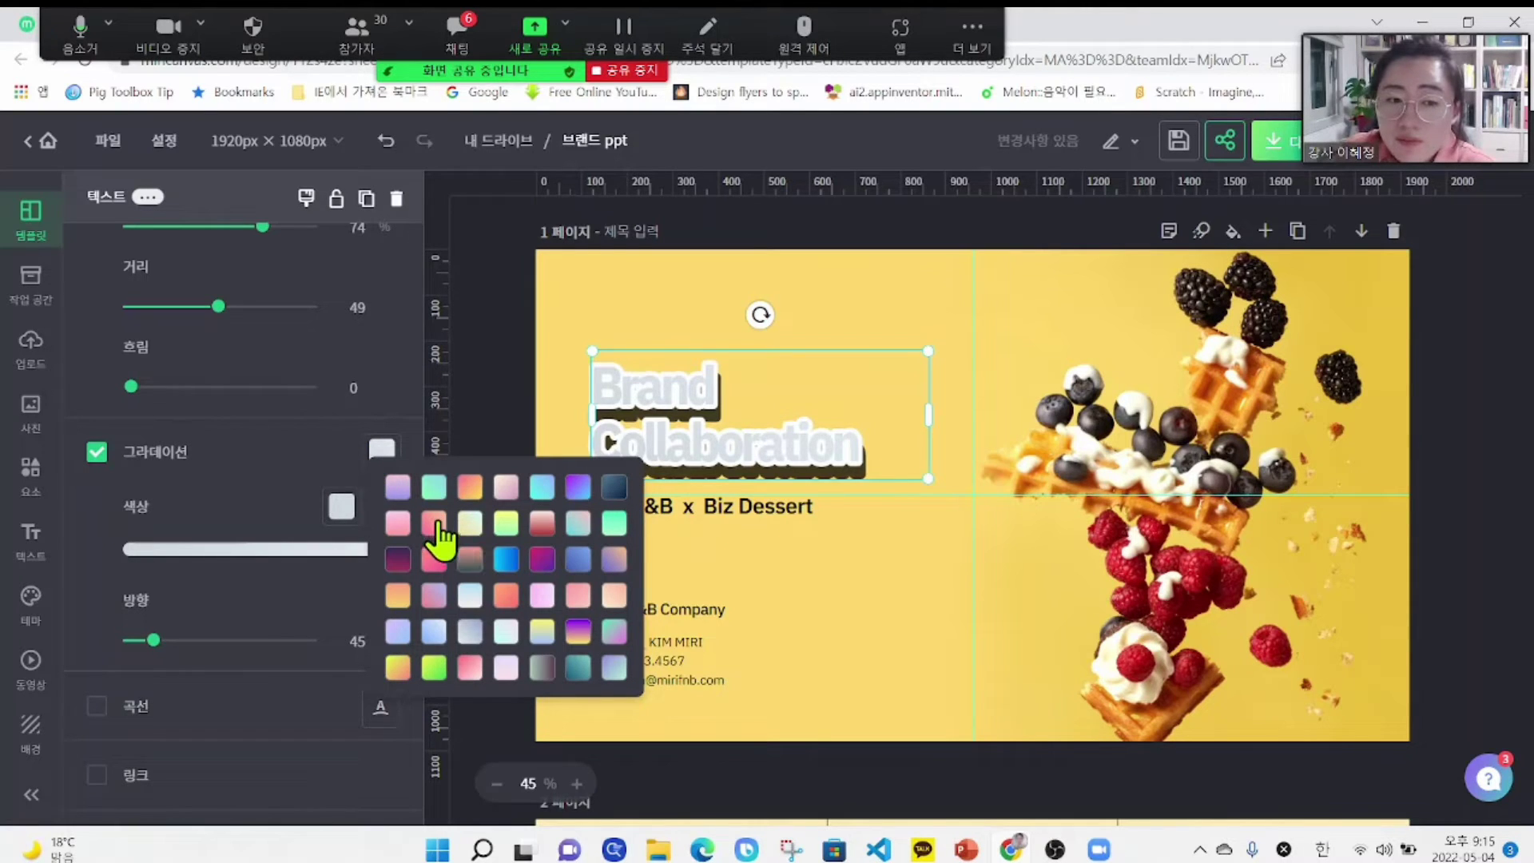
left_click(435, 526)
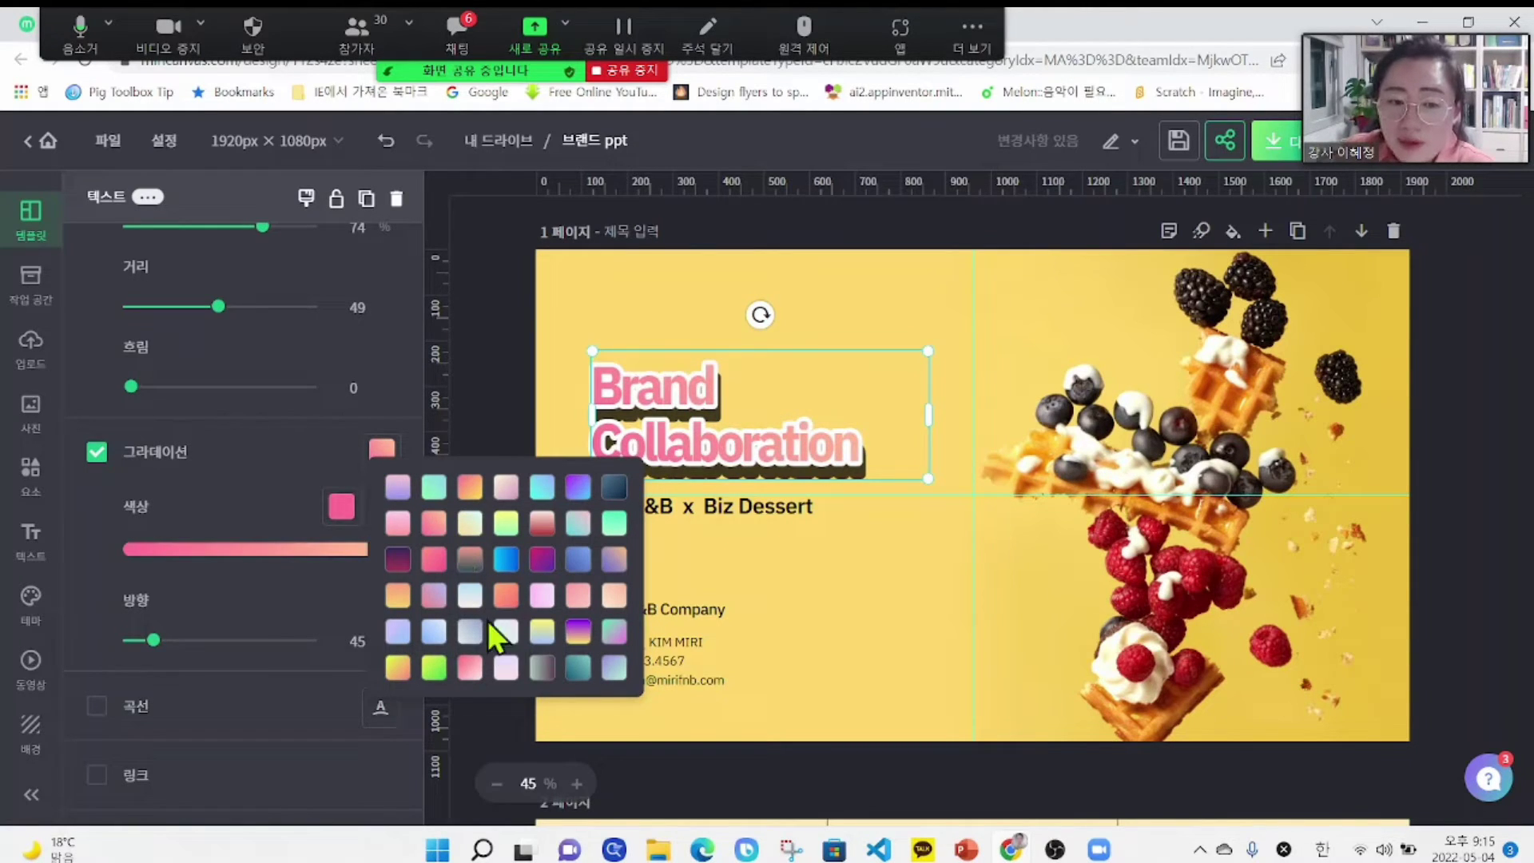
left_click(503, 598)
left_click(508, 561)
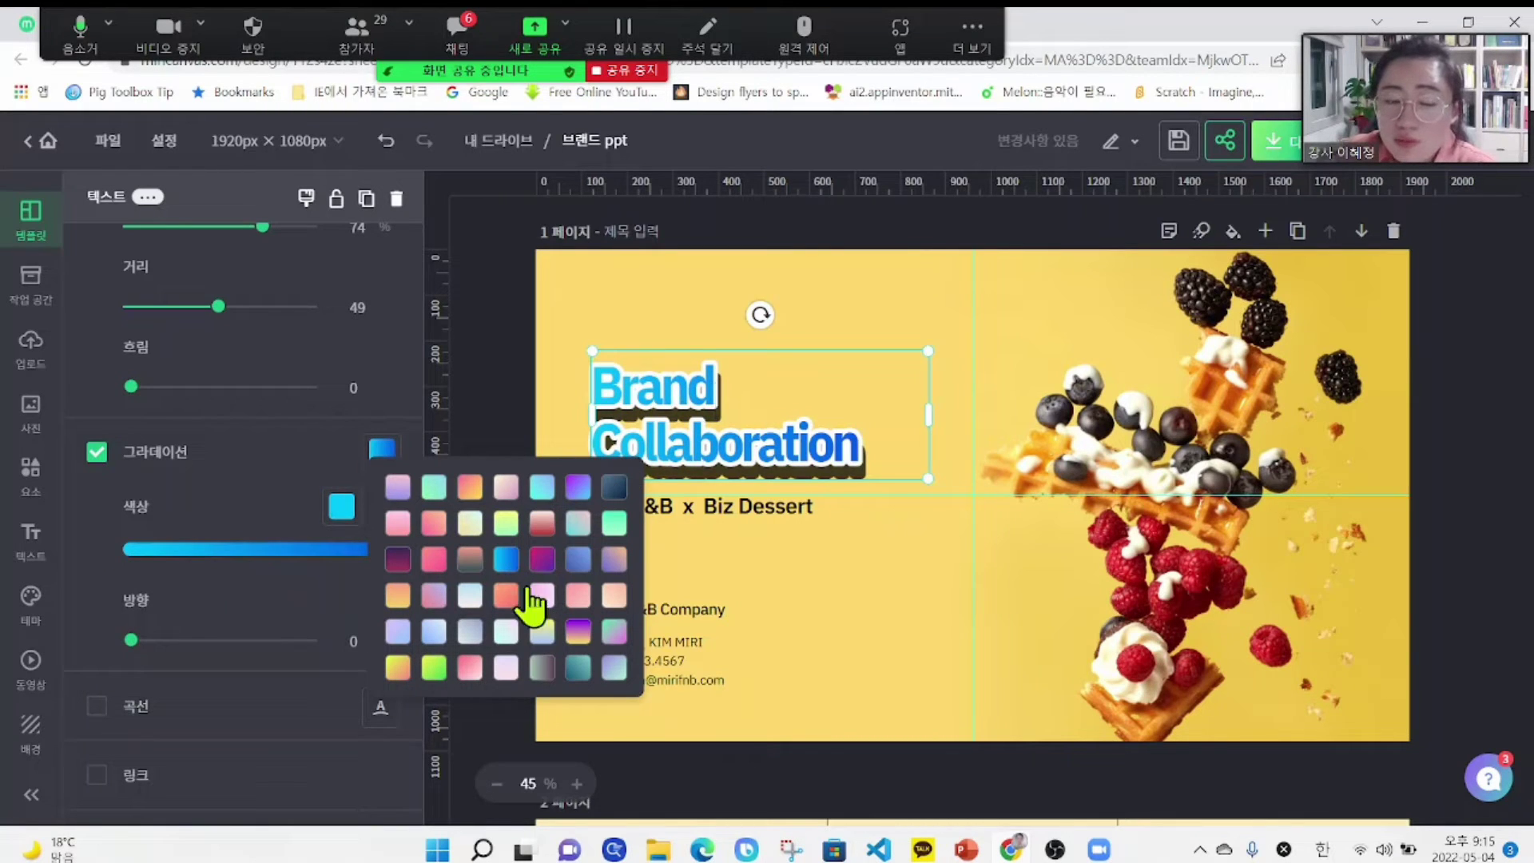
left_click(436, 633)
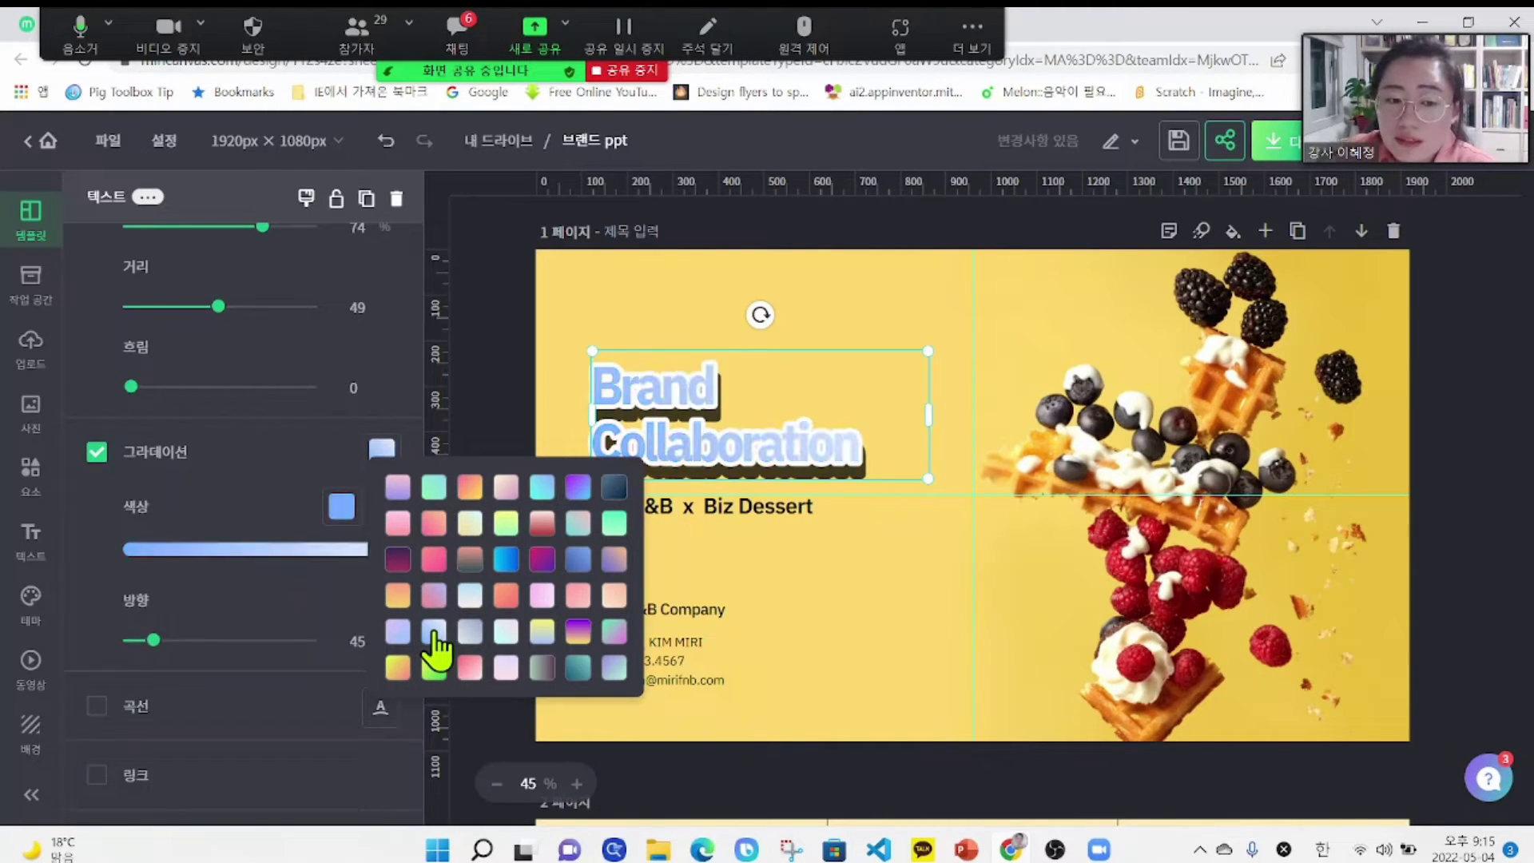
left_click(500, 562)
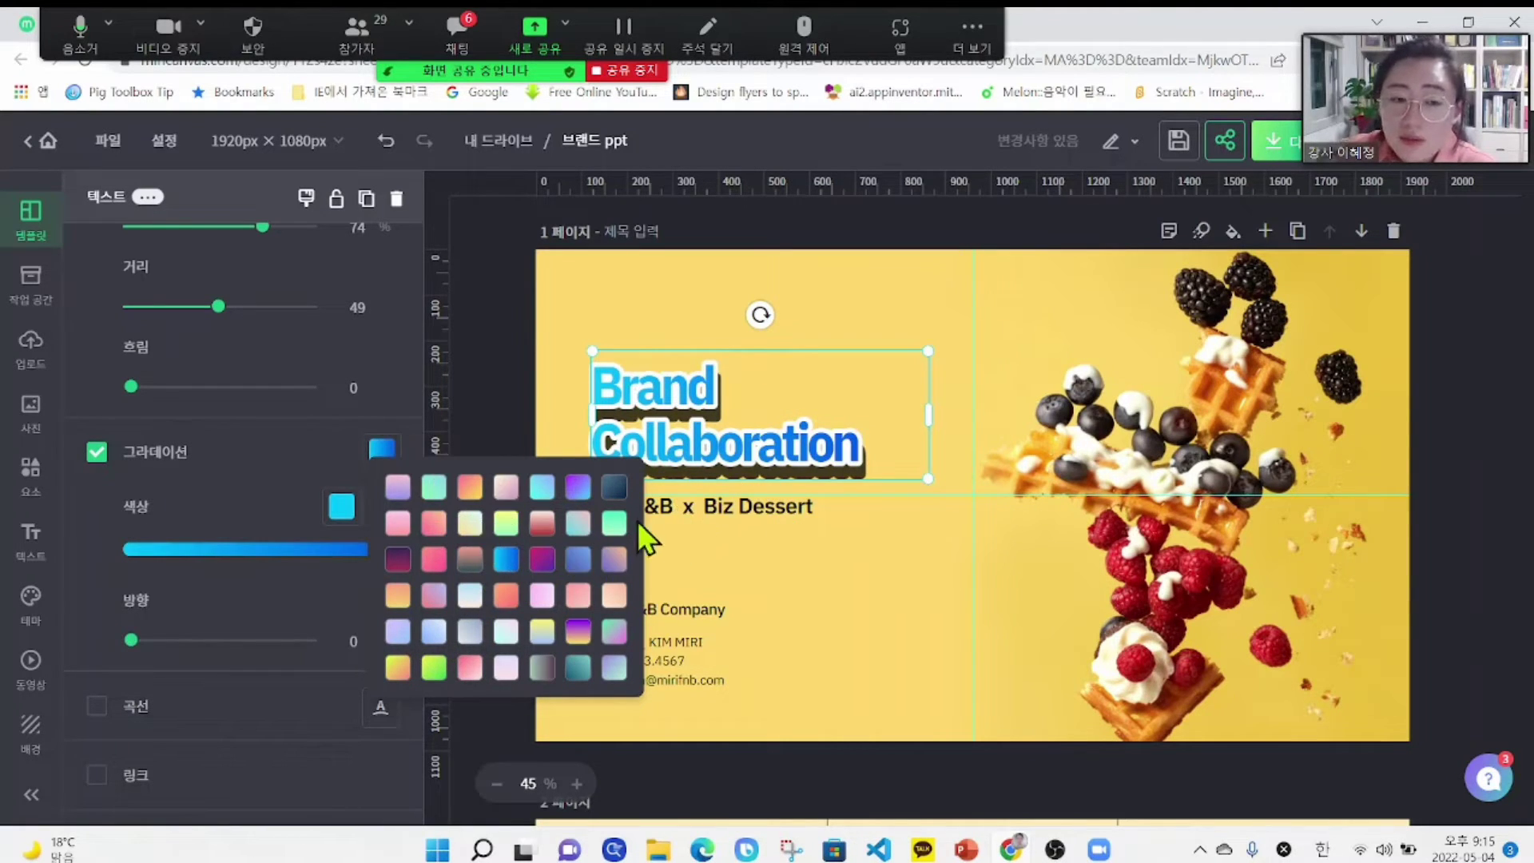
left_click(281, 462)
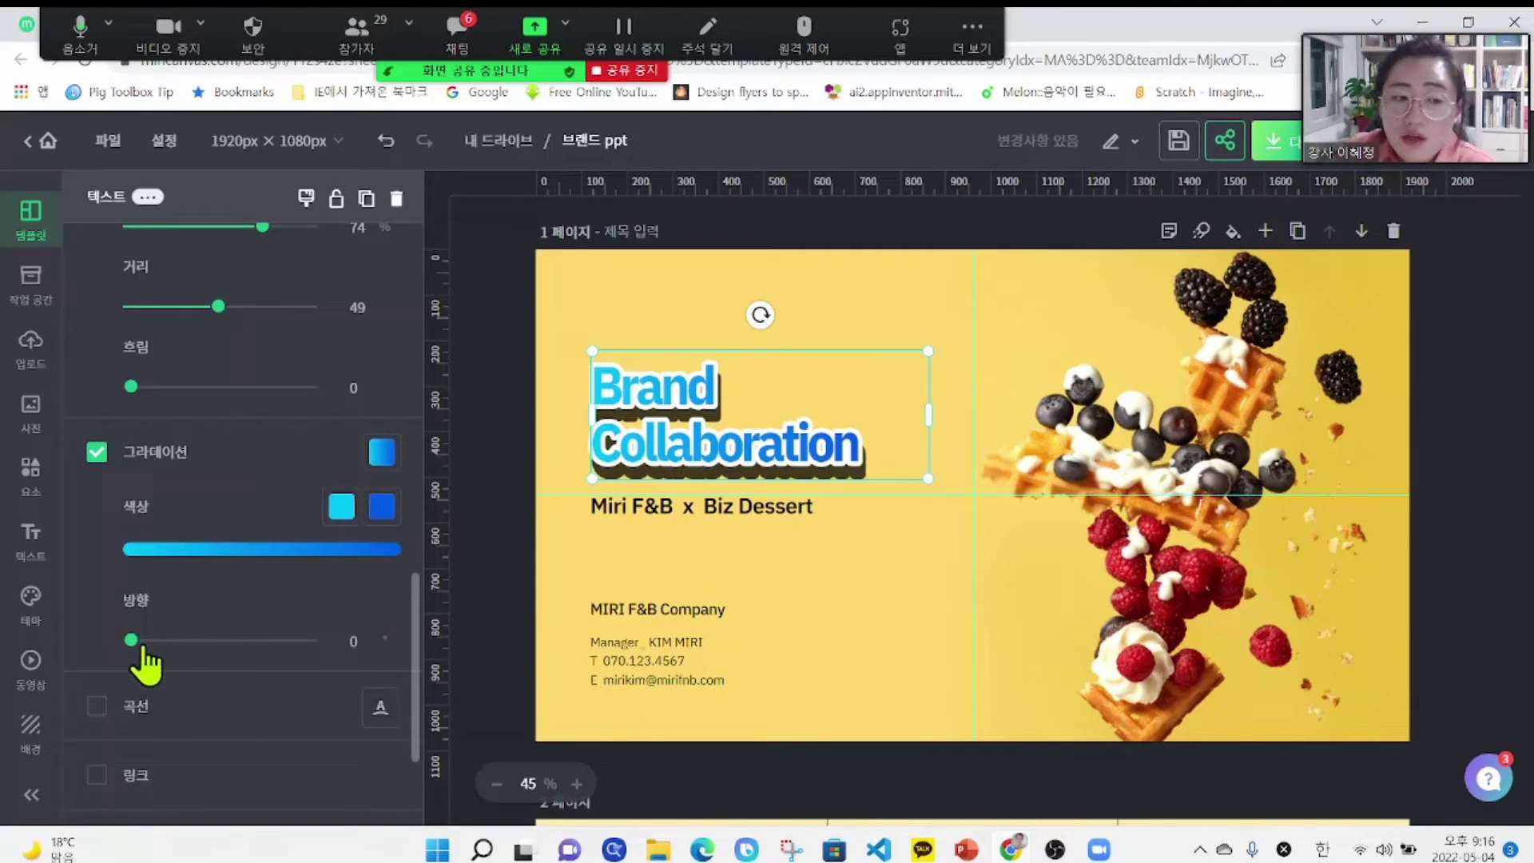
left_click_drag(132, 640, 219, 672)
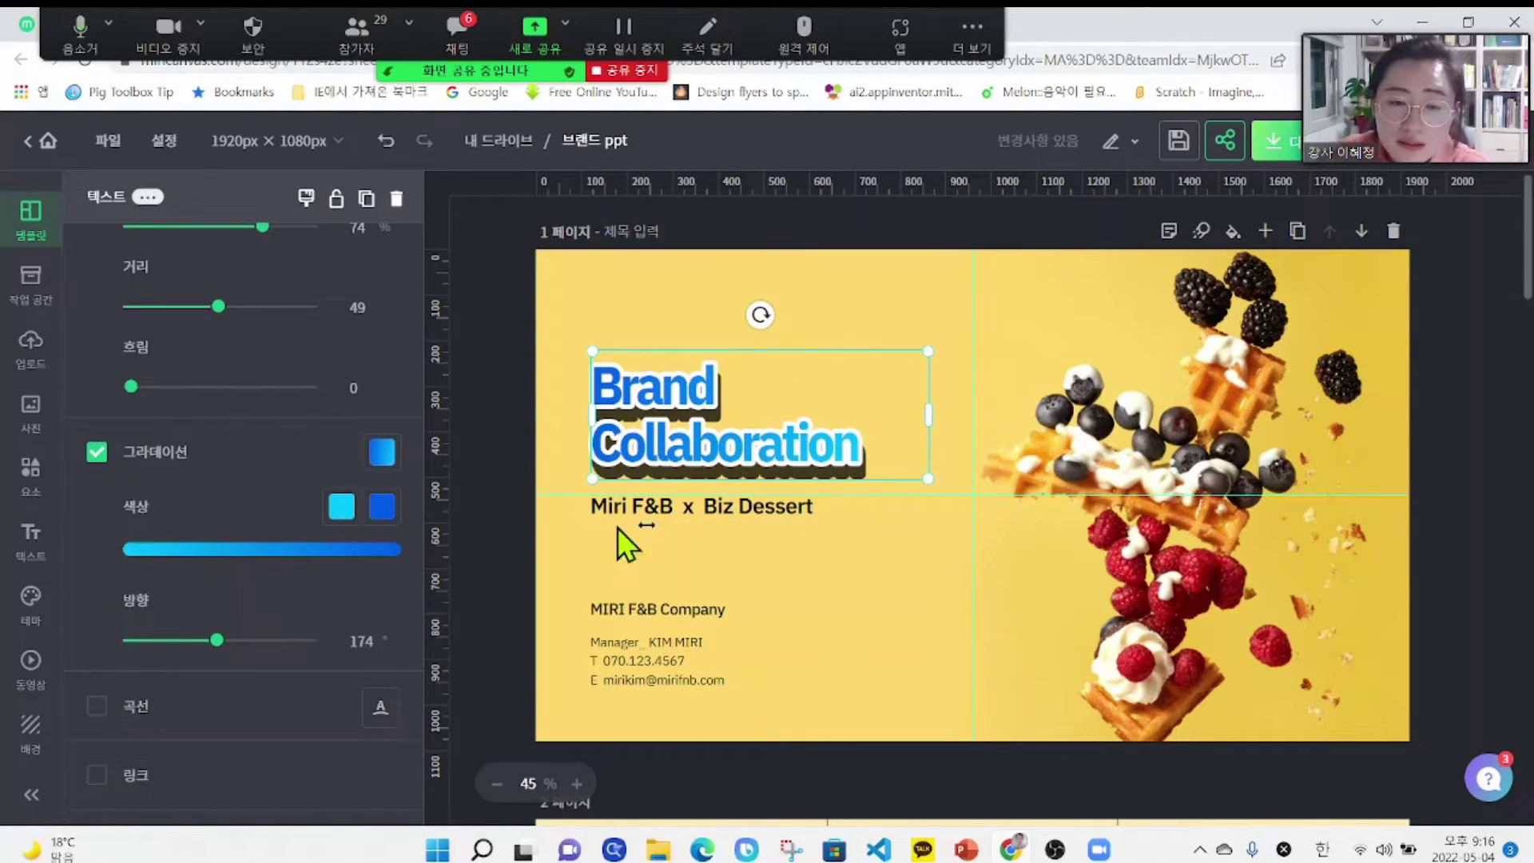
- Try the curve effect and the link option on the title, switching each on and back off
left_click(96, 707)
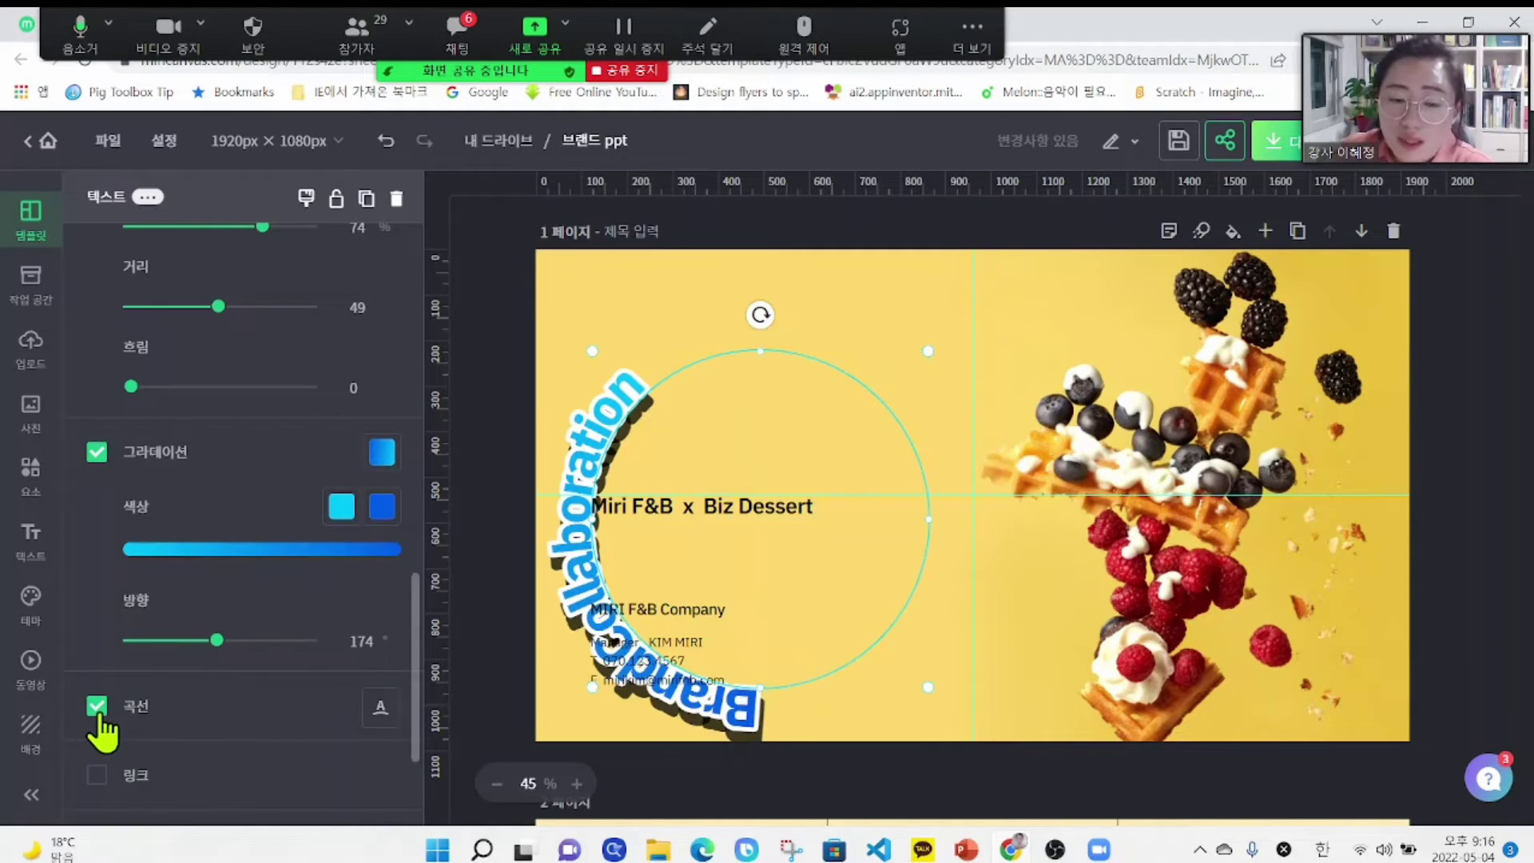
left_click(97, 706)
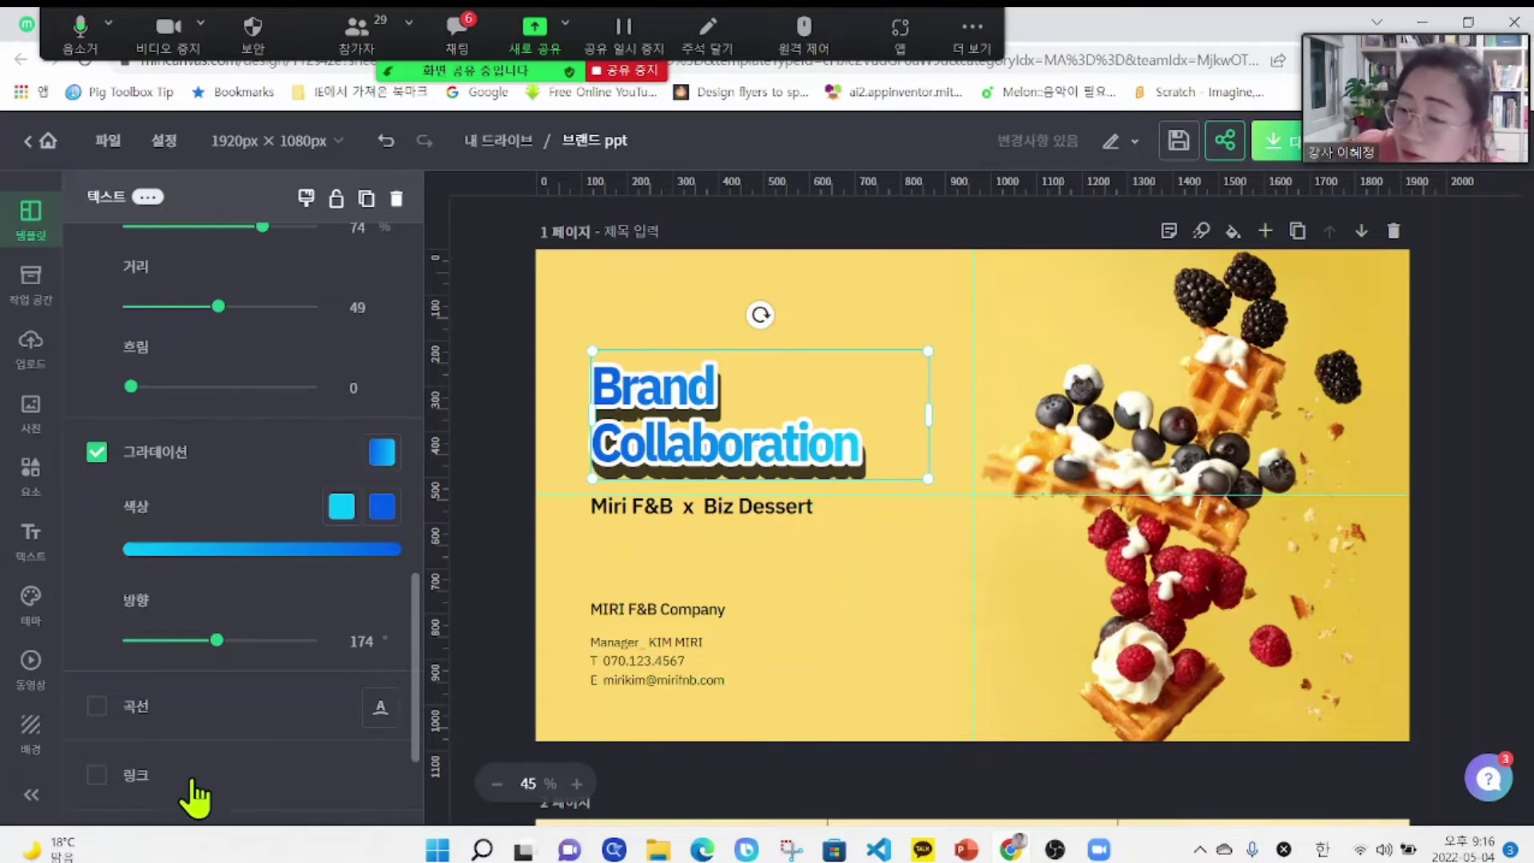
left_click(96, 777)
left_click(96, 777)
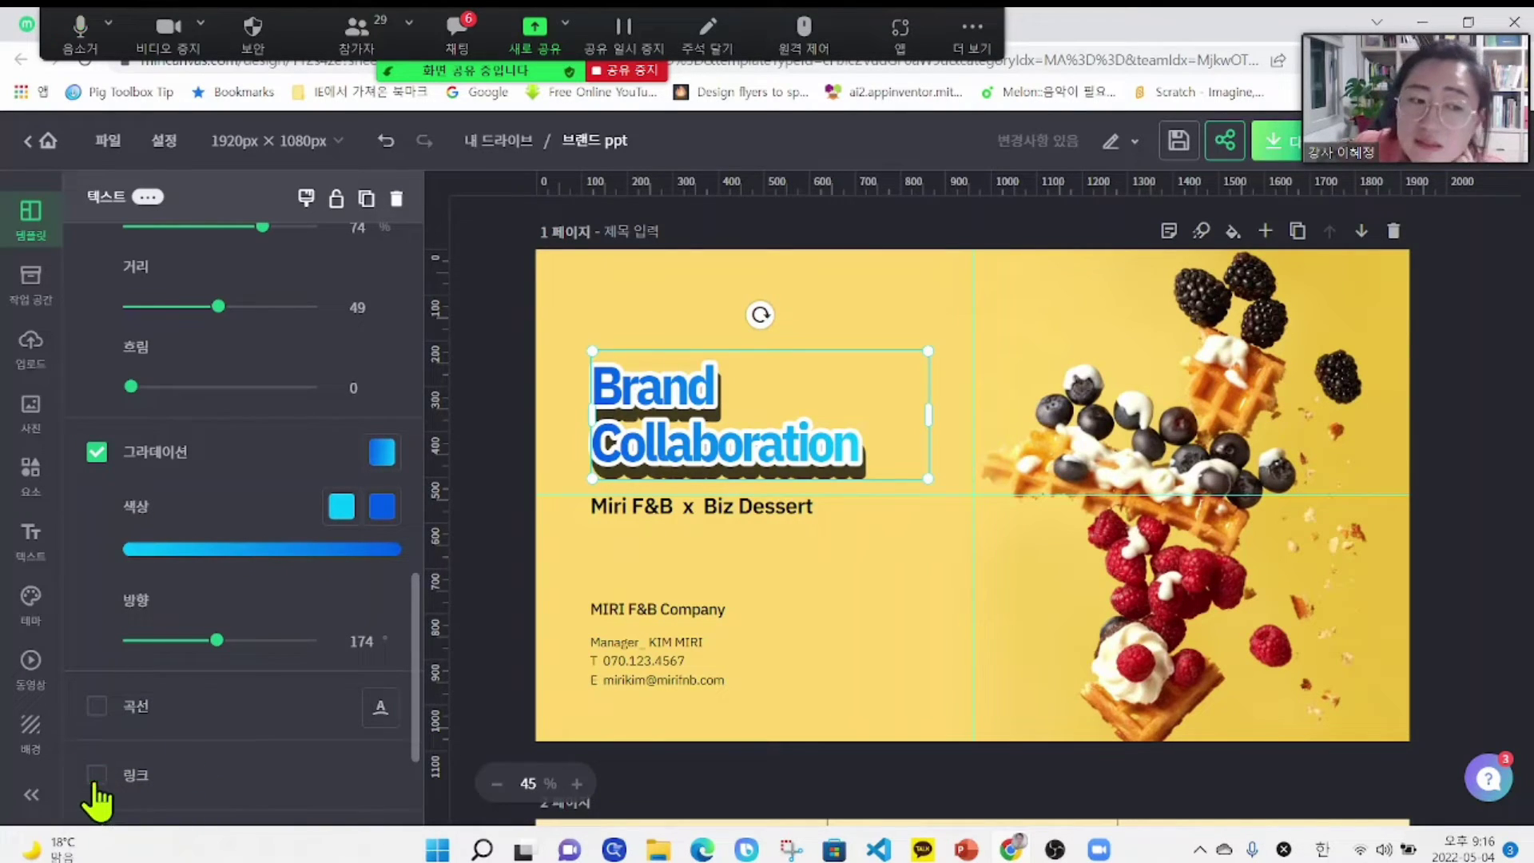
- Review all text settings of the title, including font, spacing, outline, shadow, gradient, curve and link
scroll(301, 681, "down", 3)
scroll(300, 680, "up", 3)
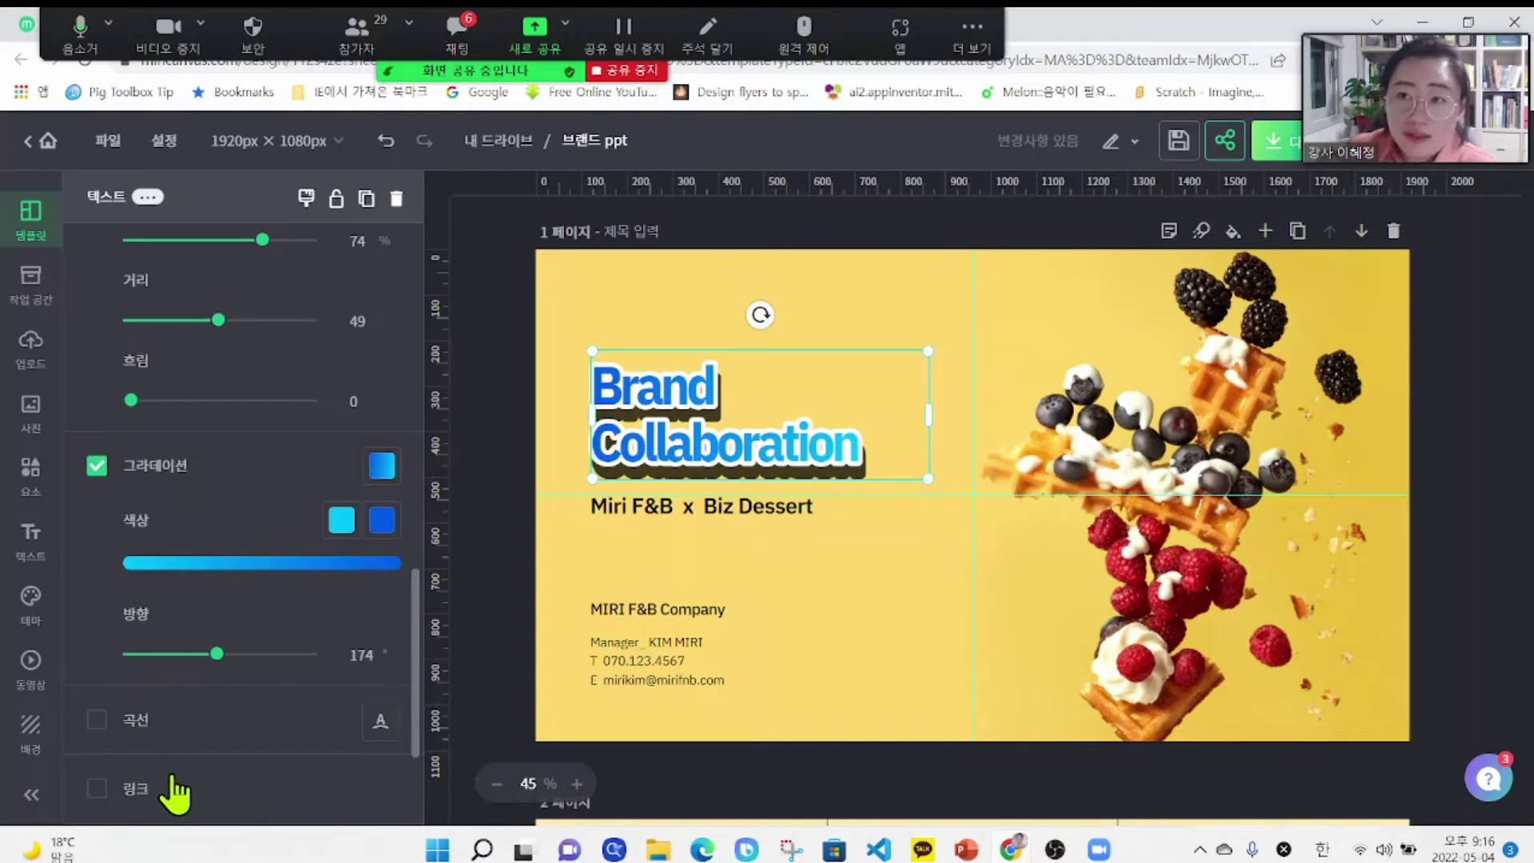
scroll(174, 791, "up", 10)
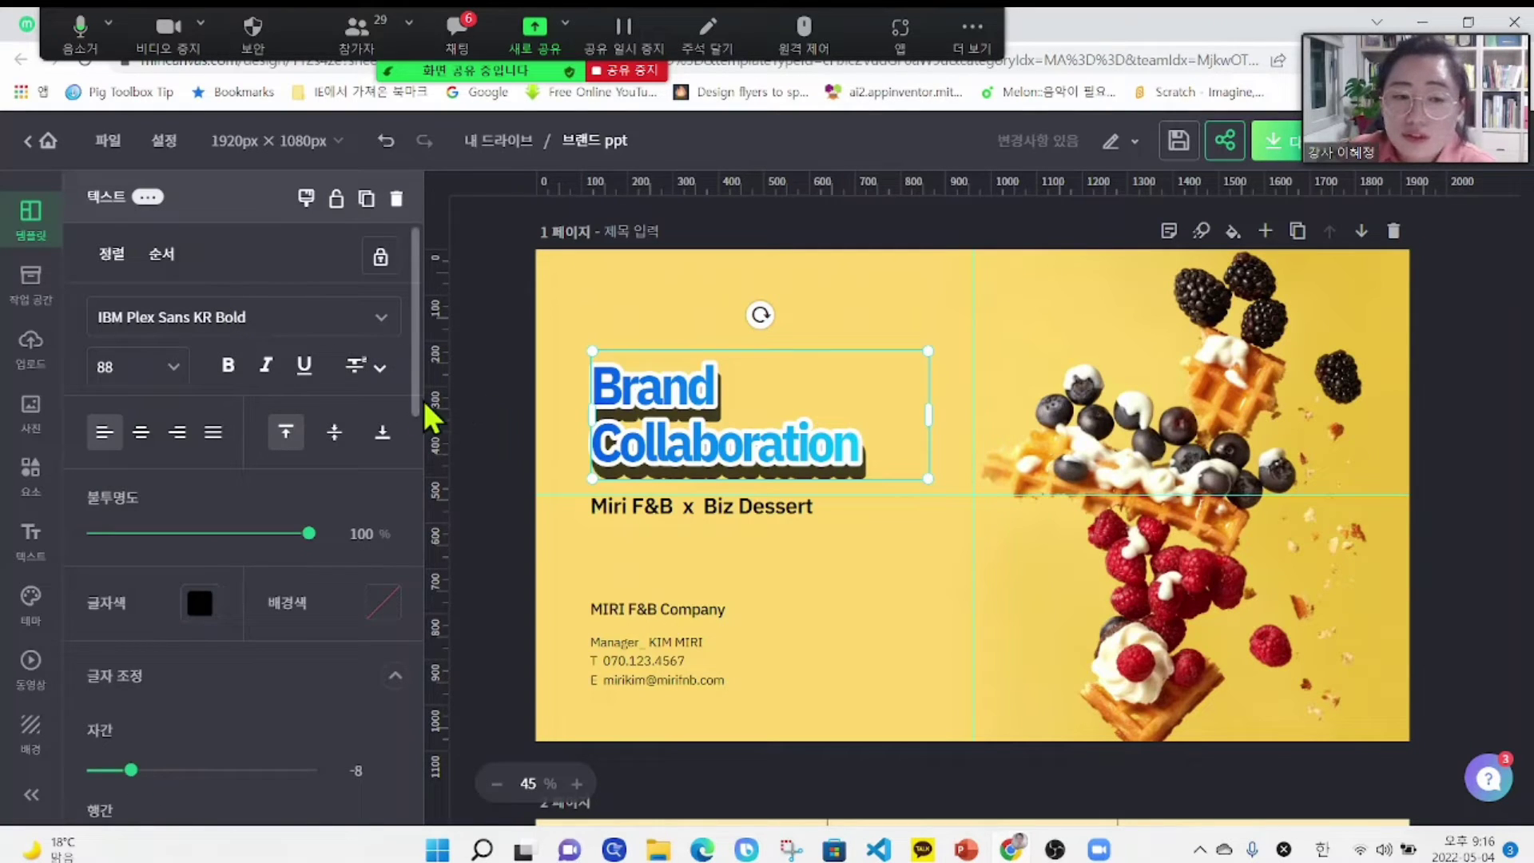
scroll(272, 507, "down", 2)
scroll(280, 510, "down", 8)
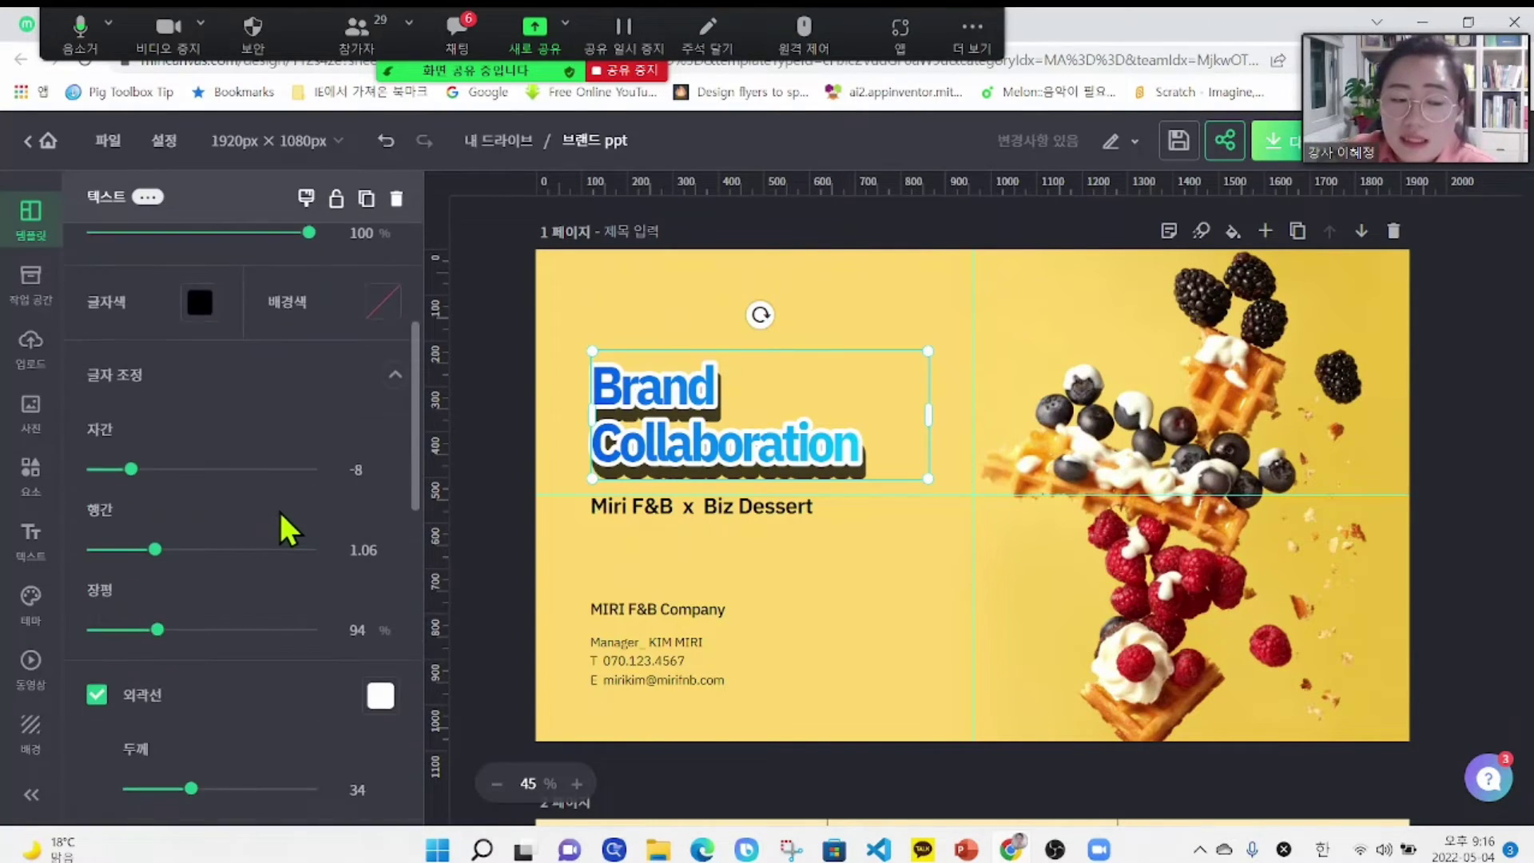
scroll(247, 634, "down", 4)
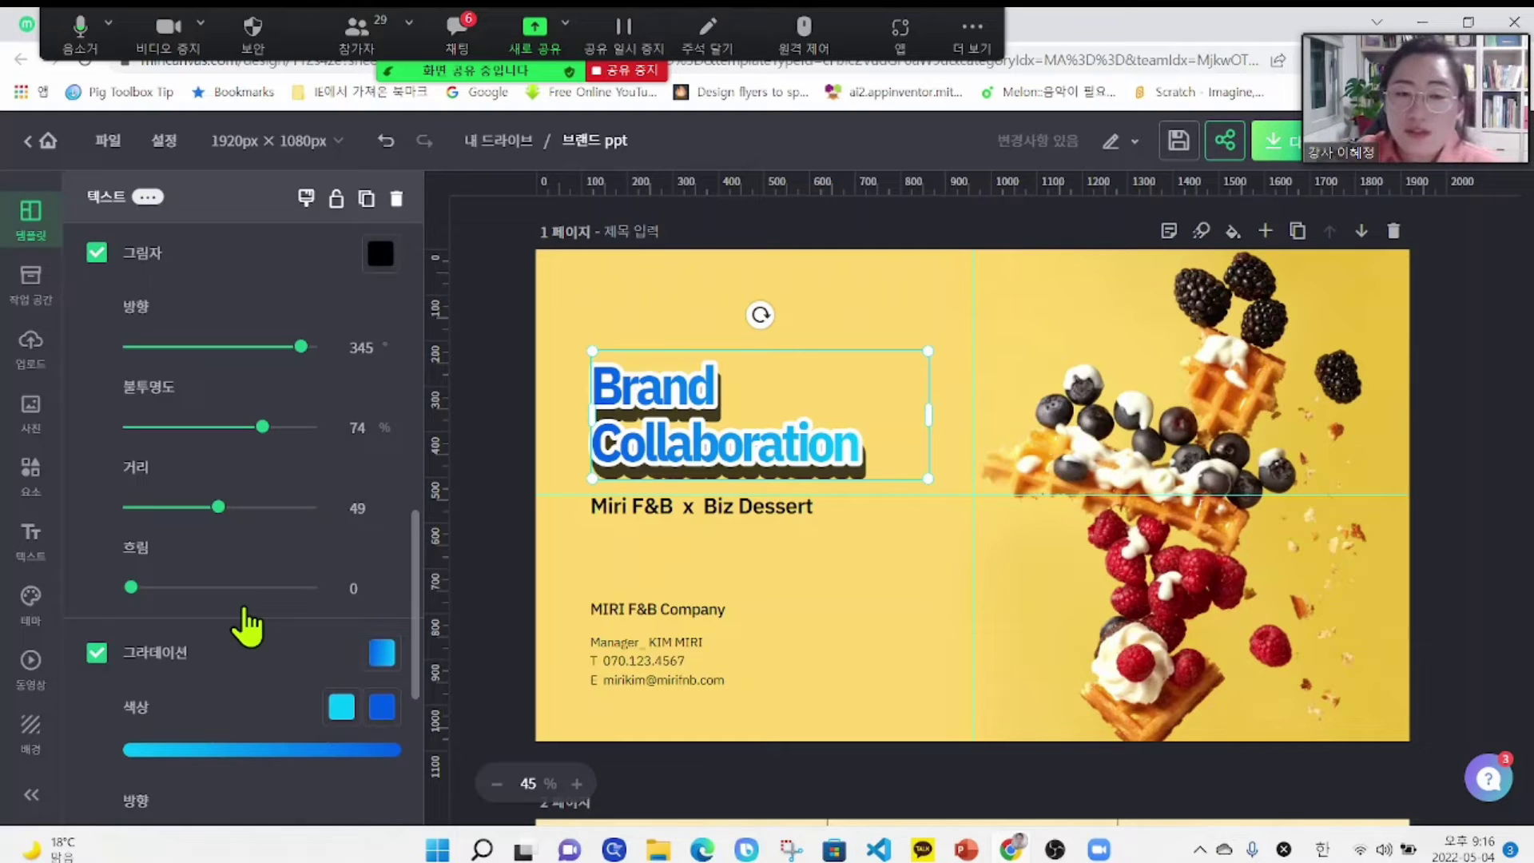
scroll(318, 550, "up", 3)
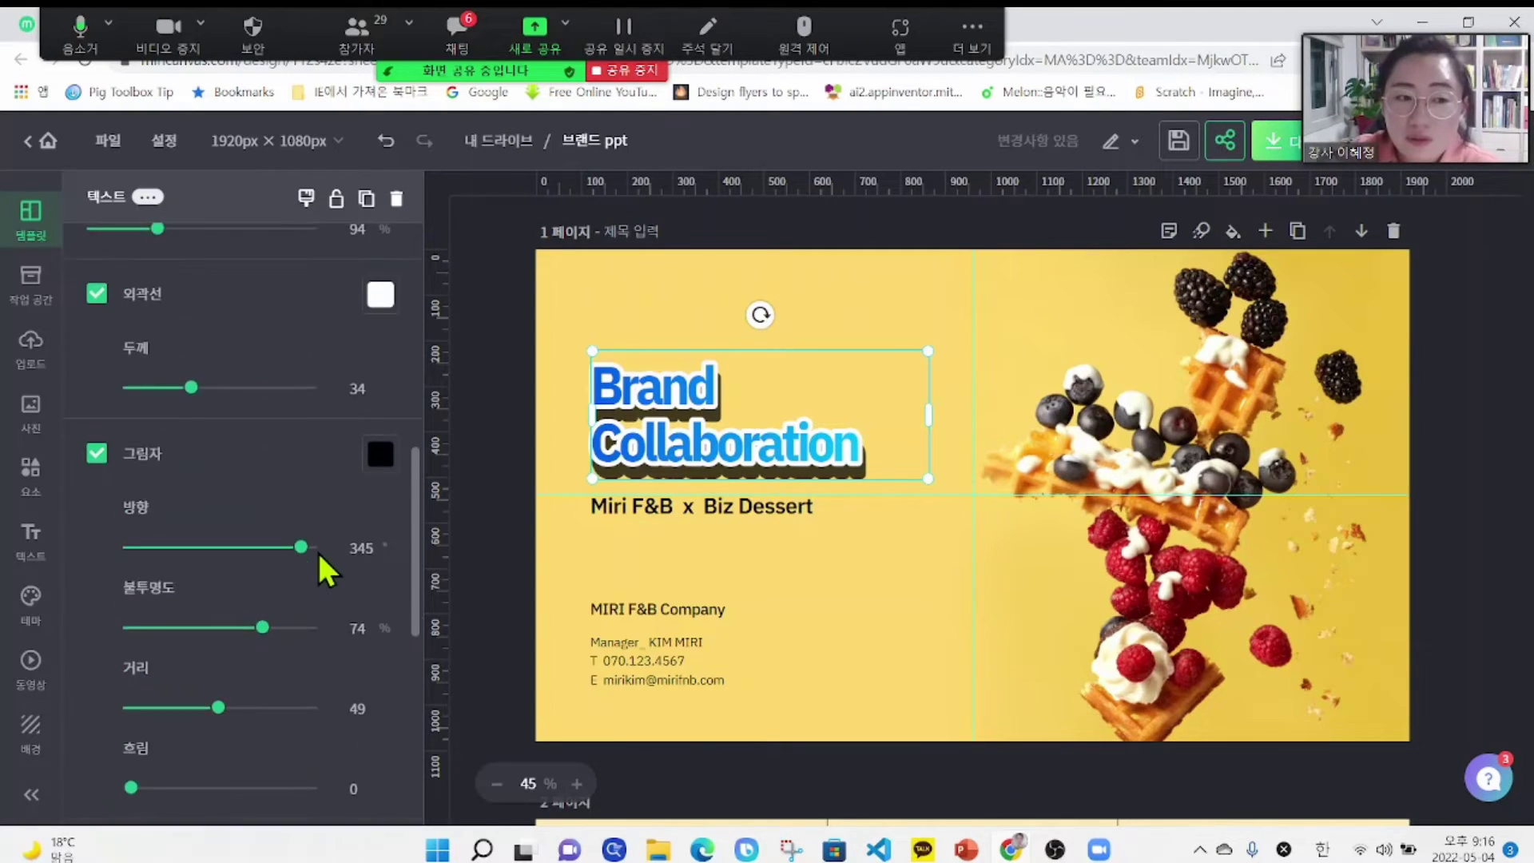
scroll(235, 519, "up", 5)
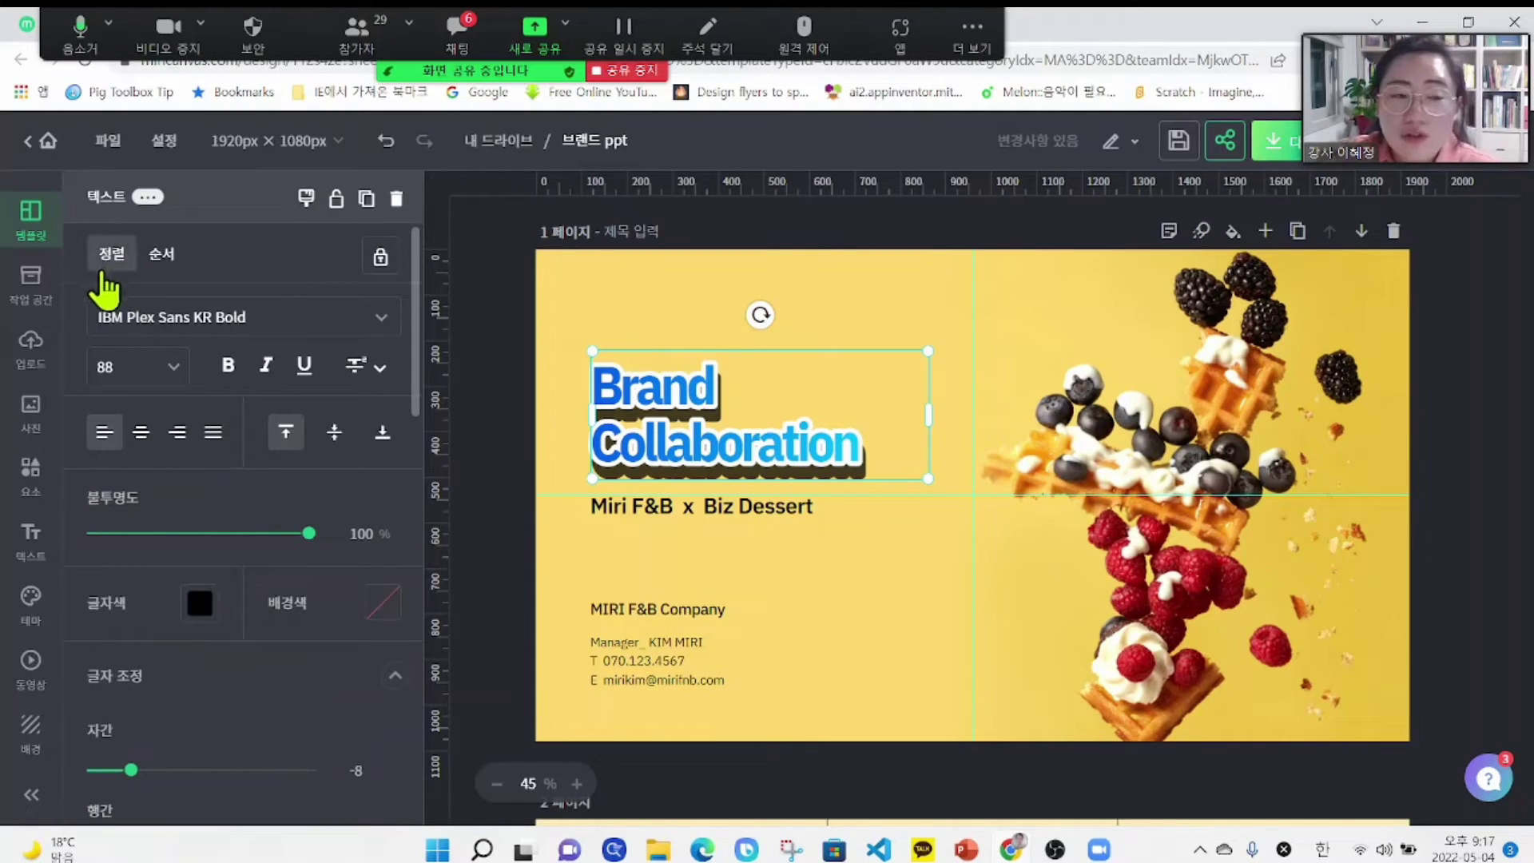
- Try the horizontal and vertical page alignments on the title, ending with it centred both ways on the page
left_click(116, 254)
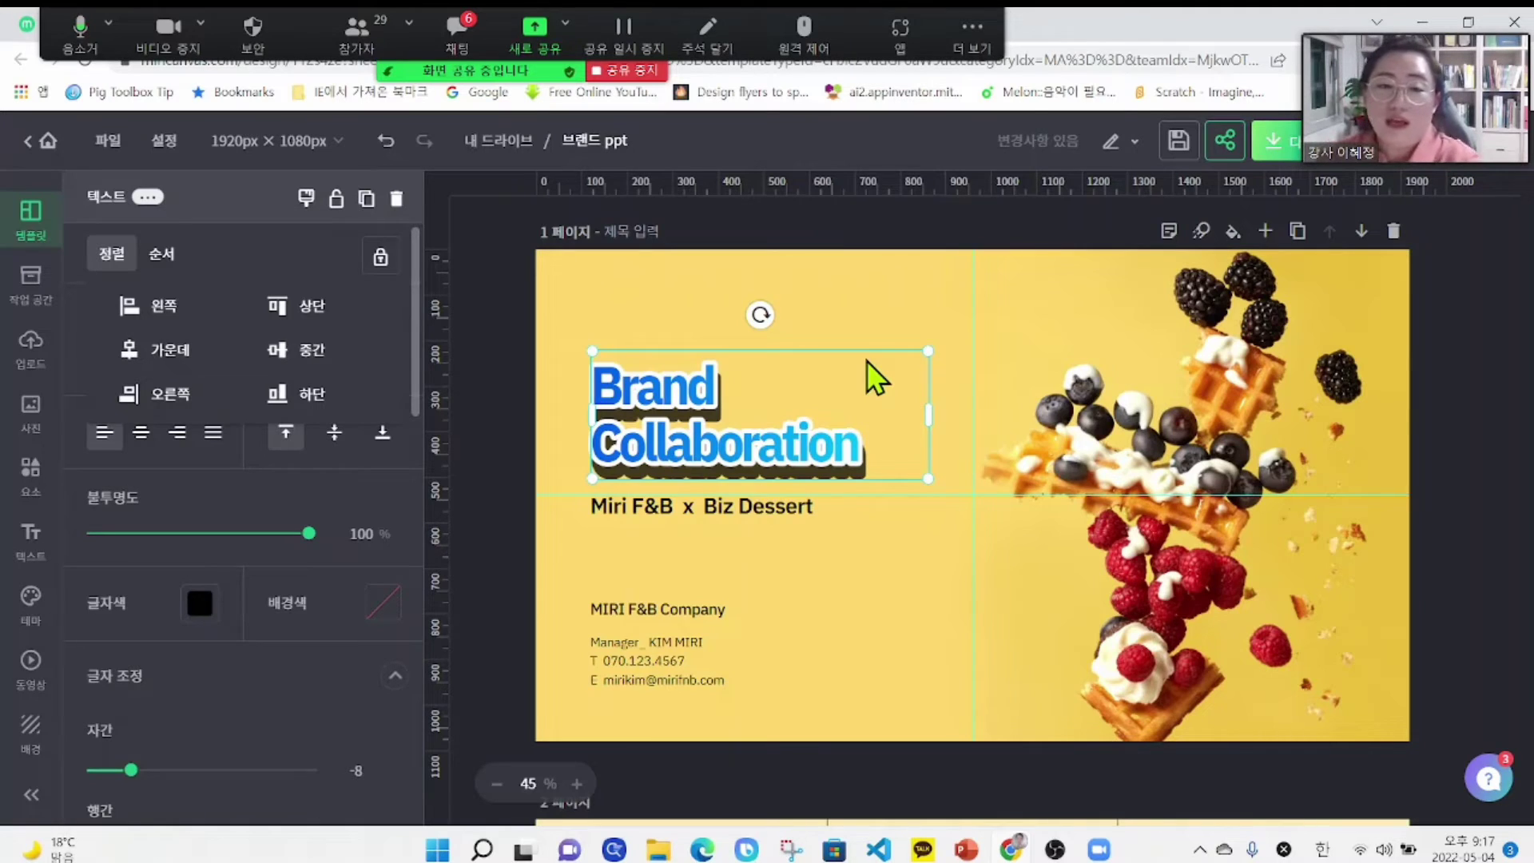
left_click(194, 347)
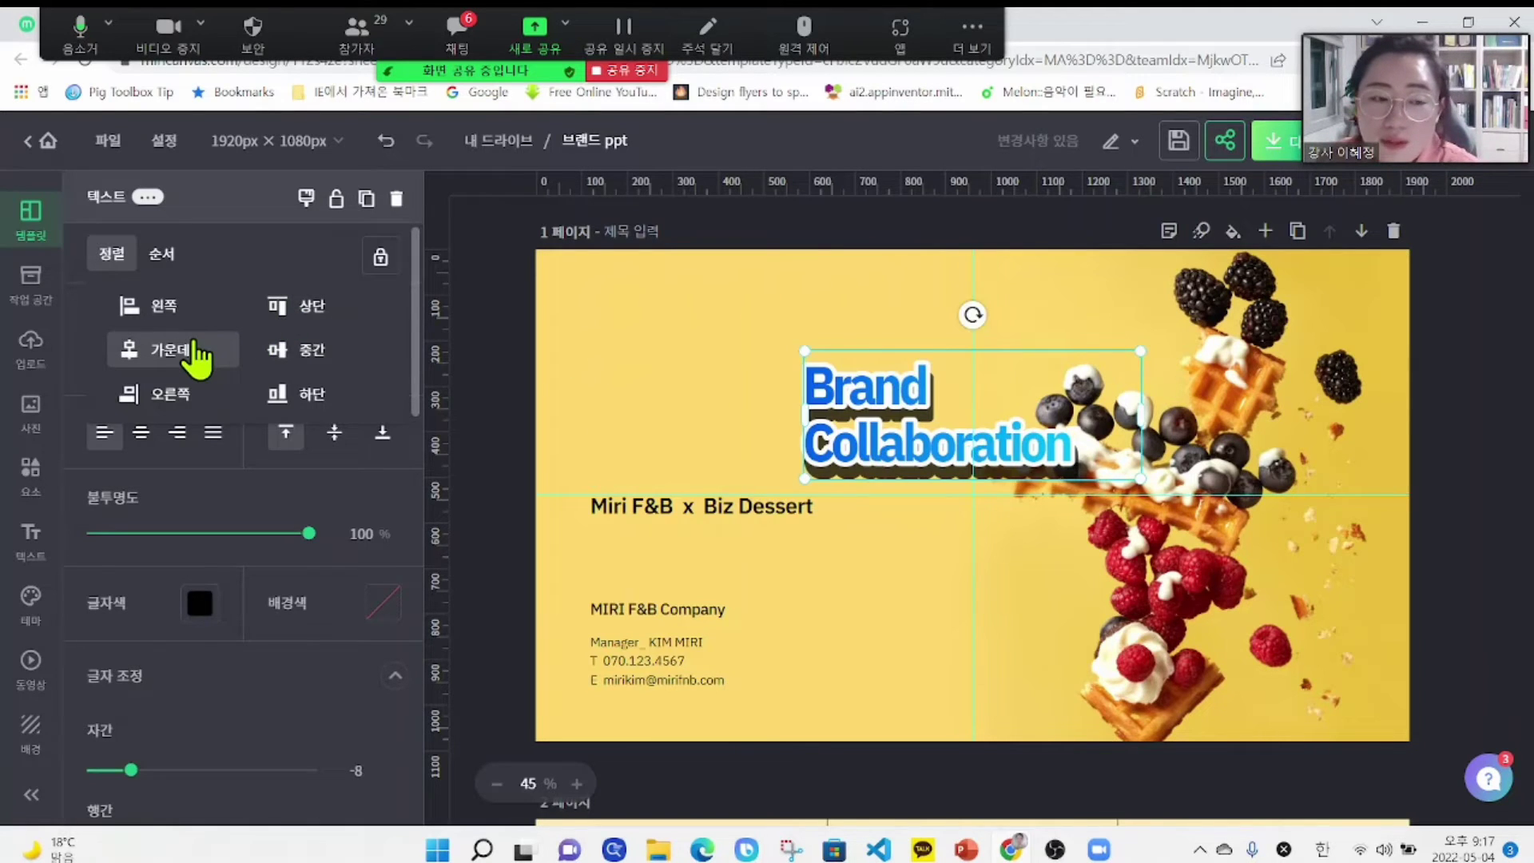
left_click(171, 397)
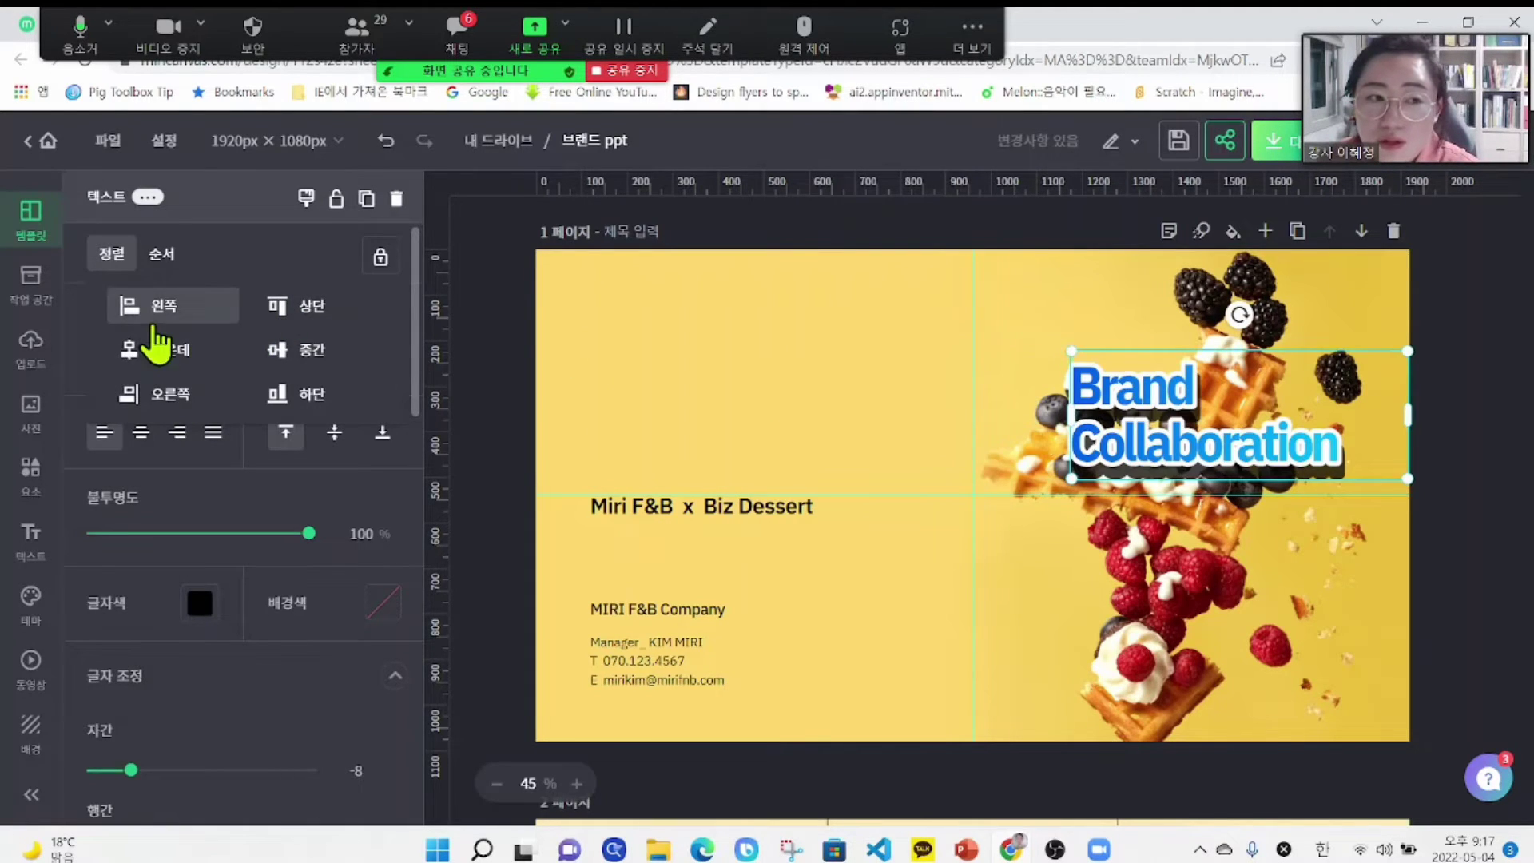
left_click(162, 308)
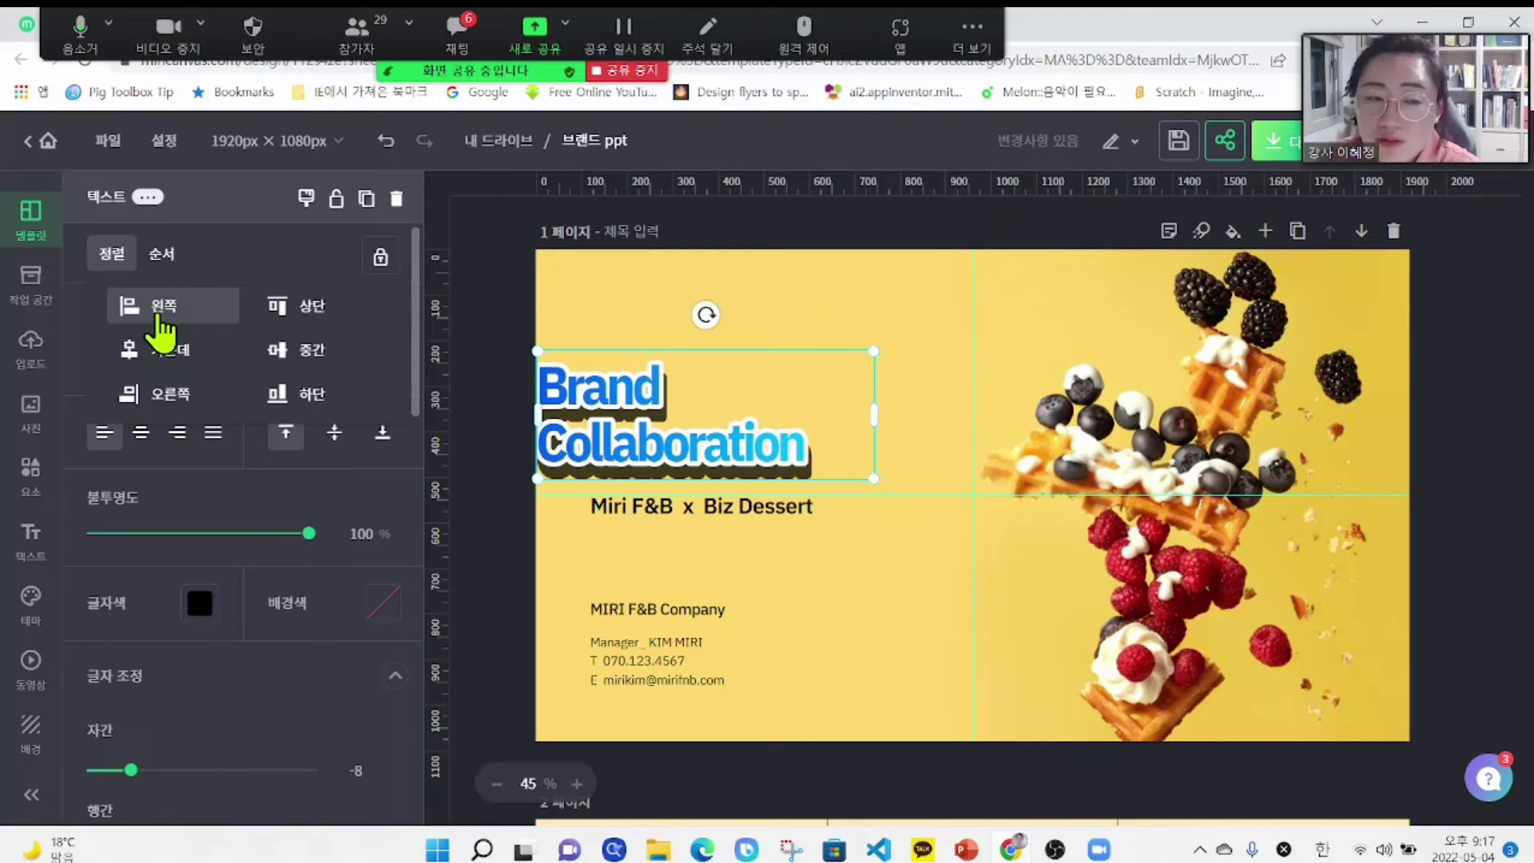
left_click(302, 309)
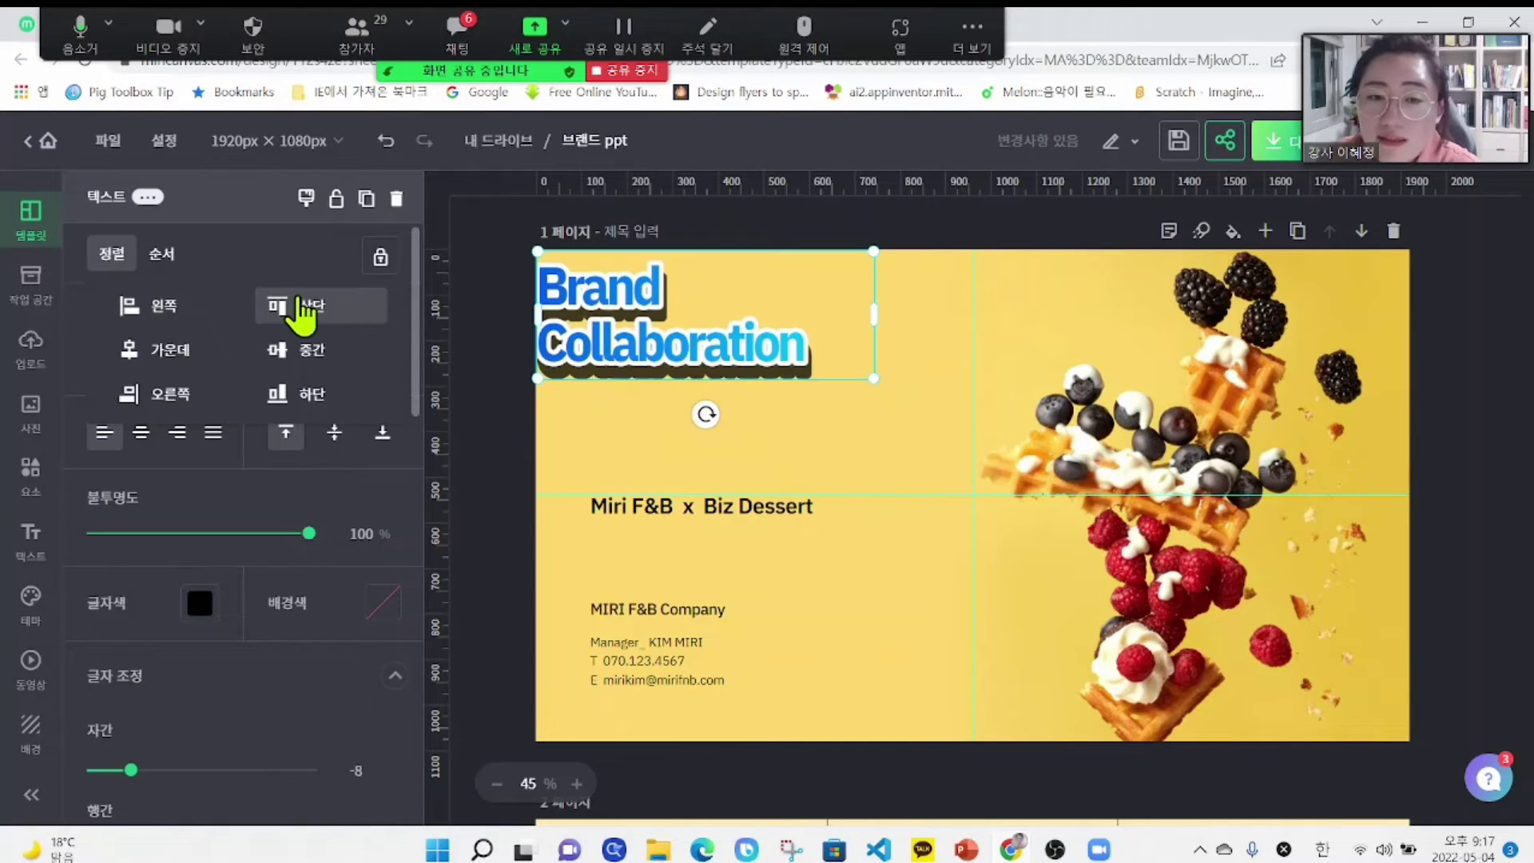
left_click(318, 352)
left_click(322, 395)
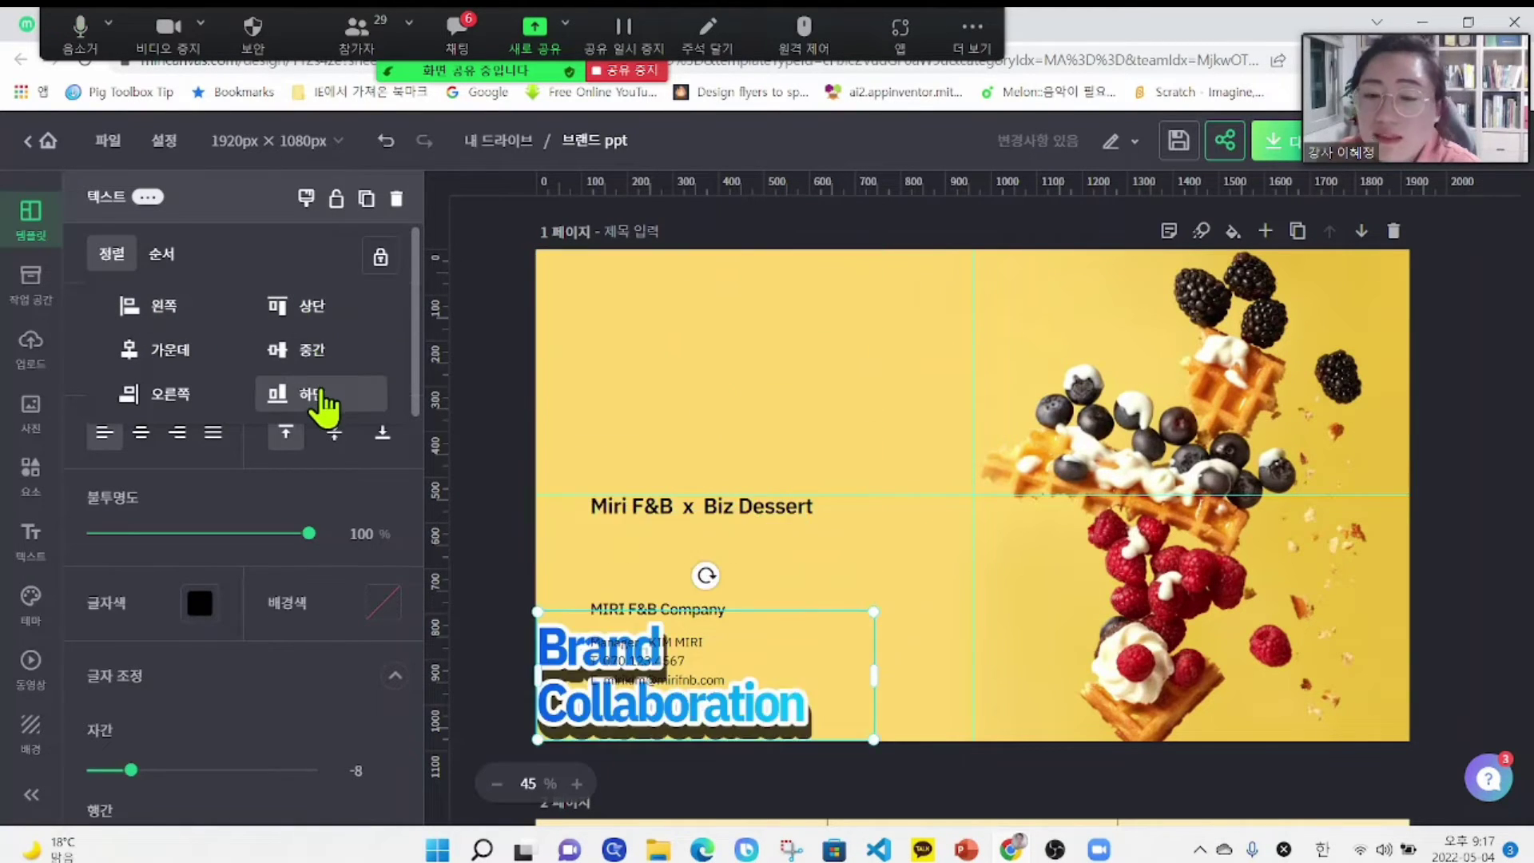
left_click(168, 353)
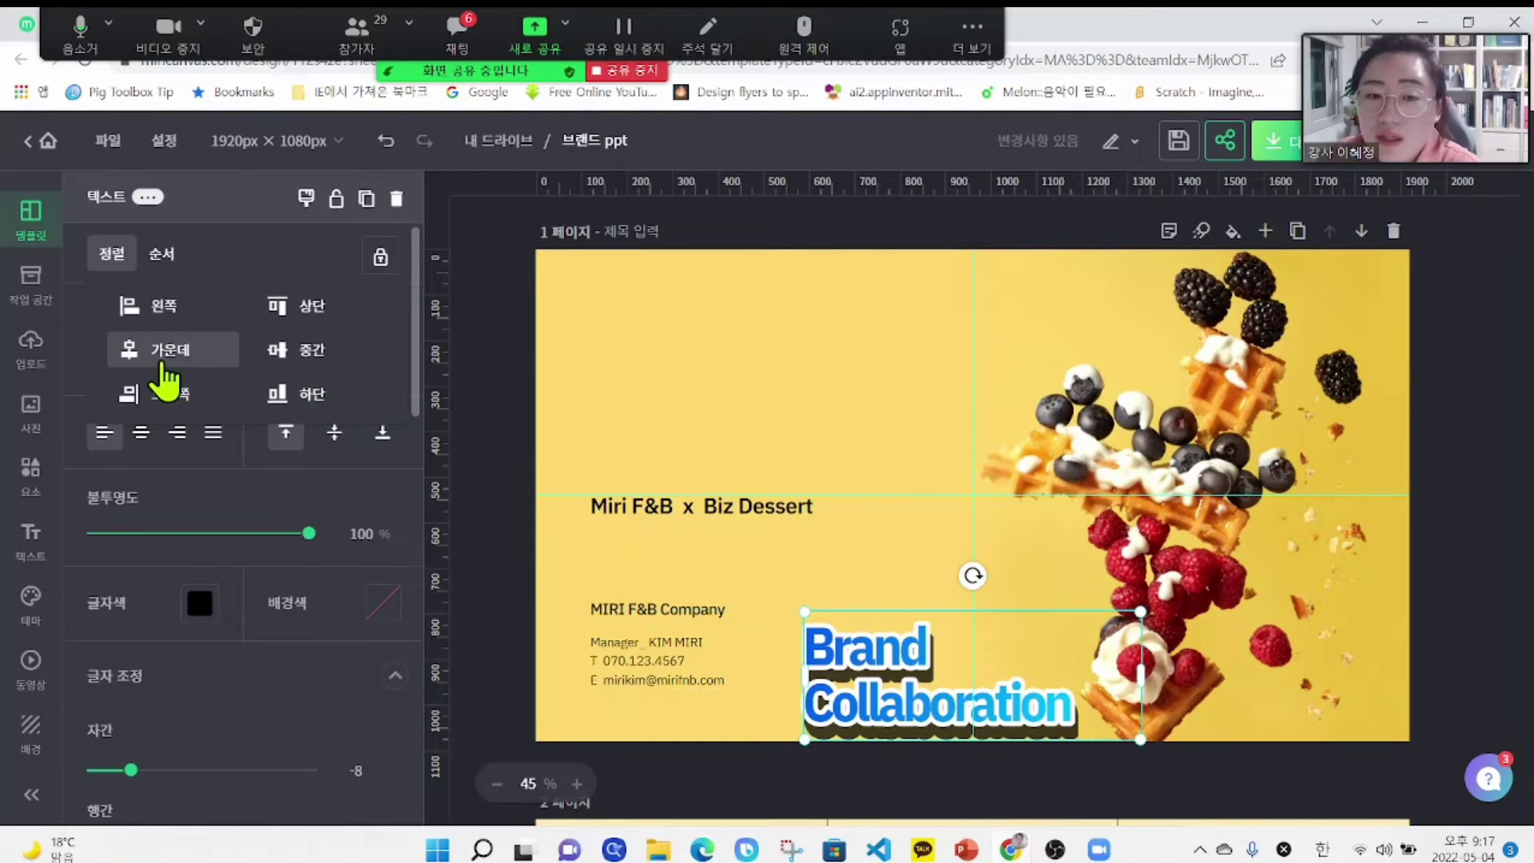
left_click(290, 351)
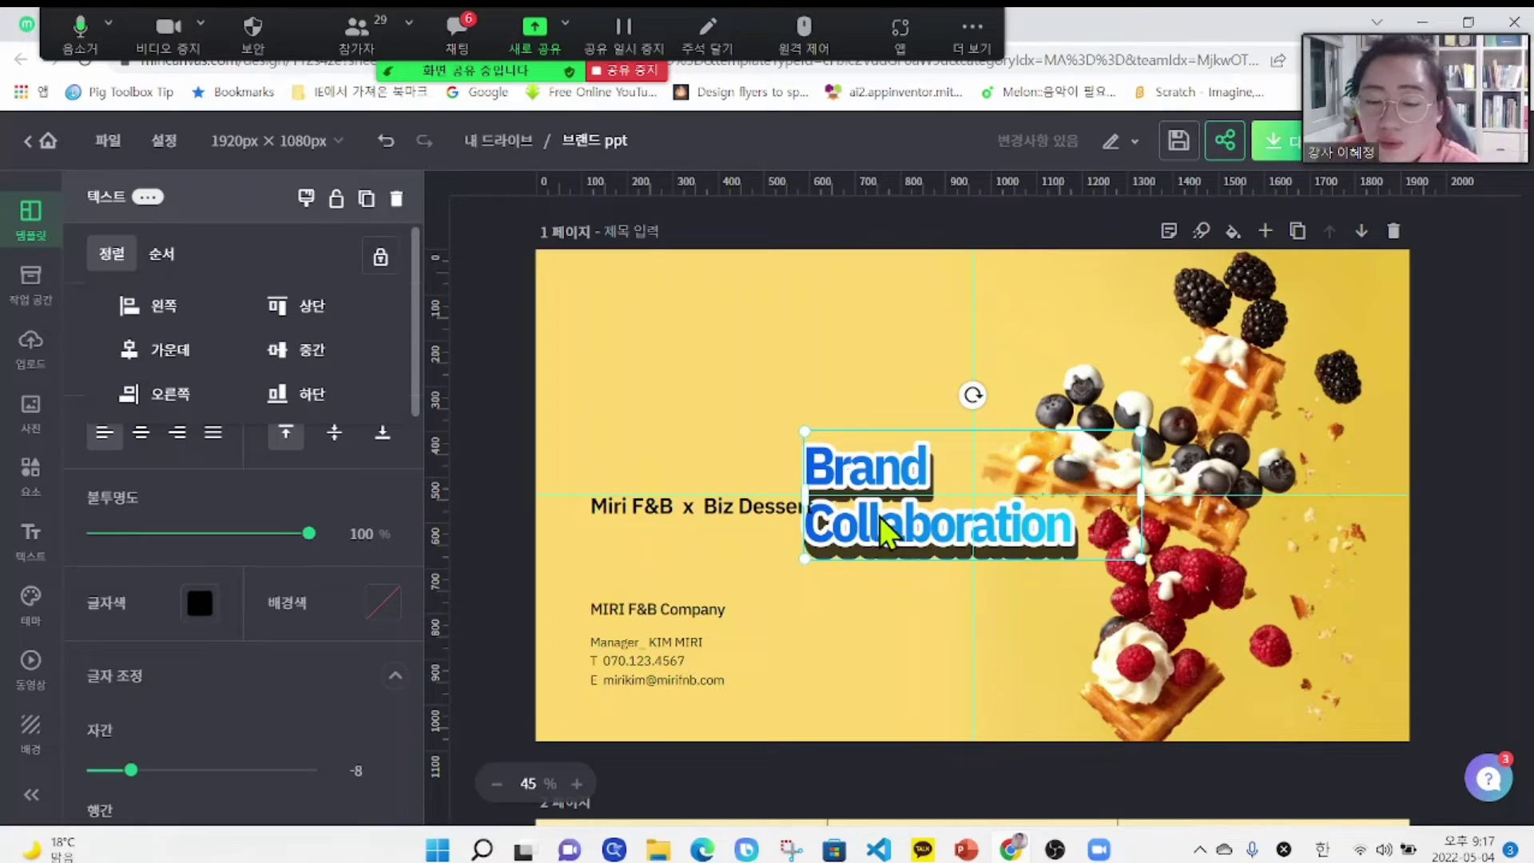
- Move the title over the waffle picture and centre it horizontally on the page again
left_click(877, 477)
left_click_drag(832, 453, 1082, 441)
left_click(126, 262)
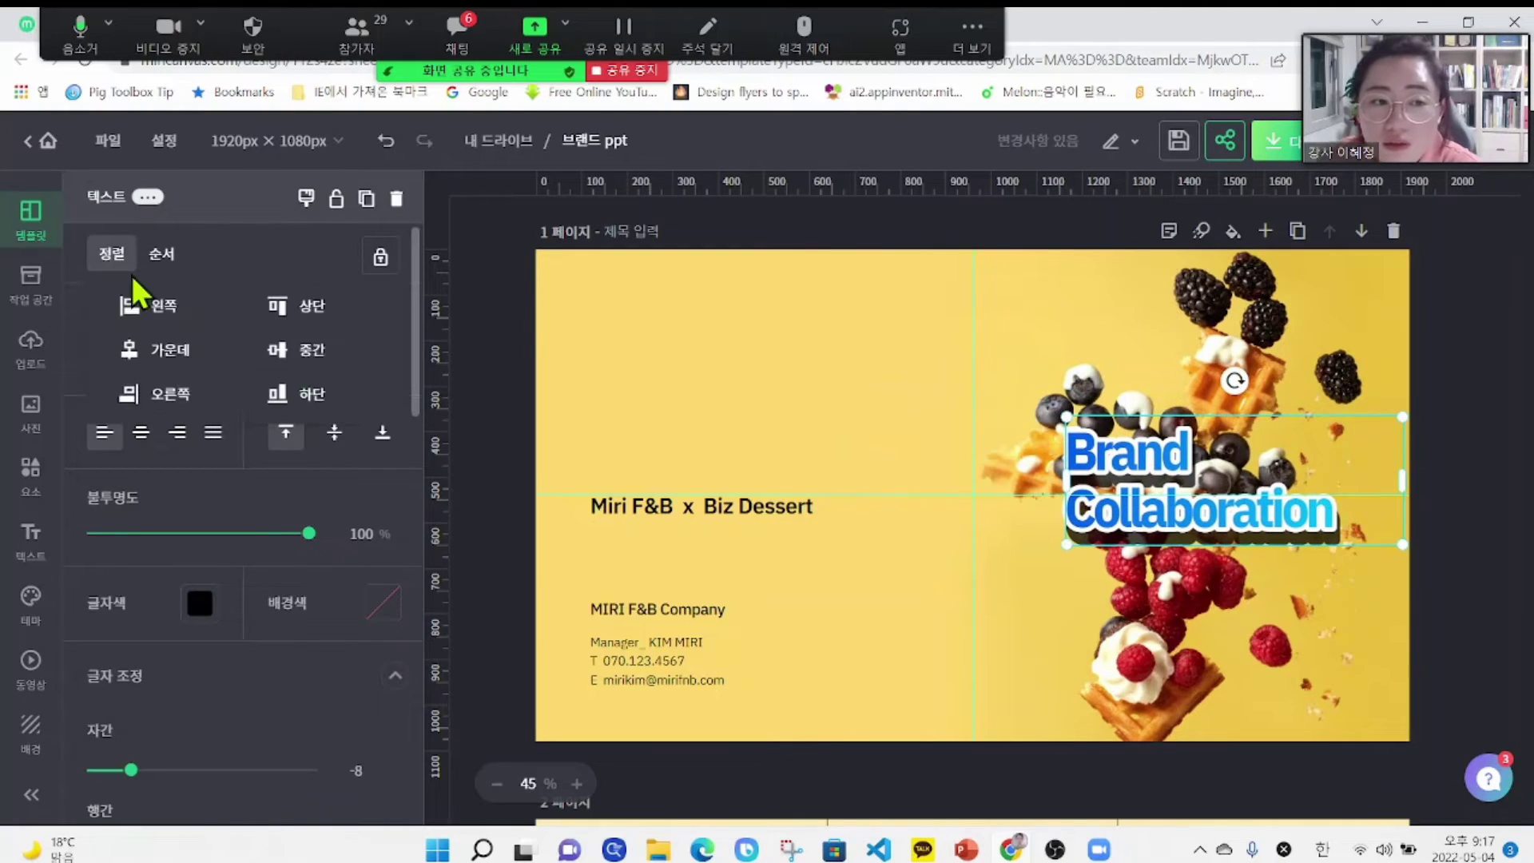
left_click(206, 364)
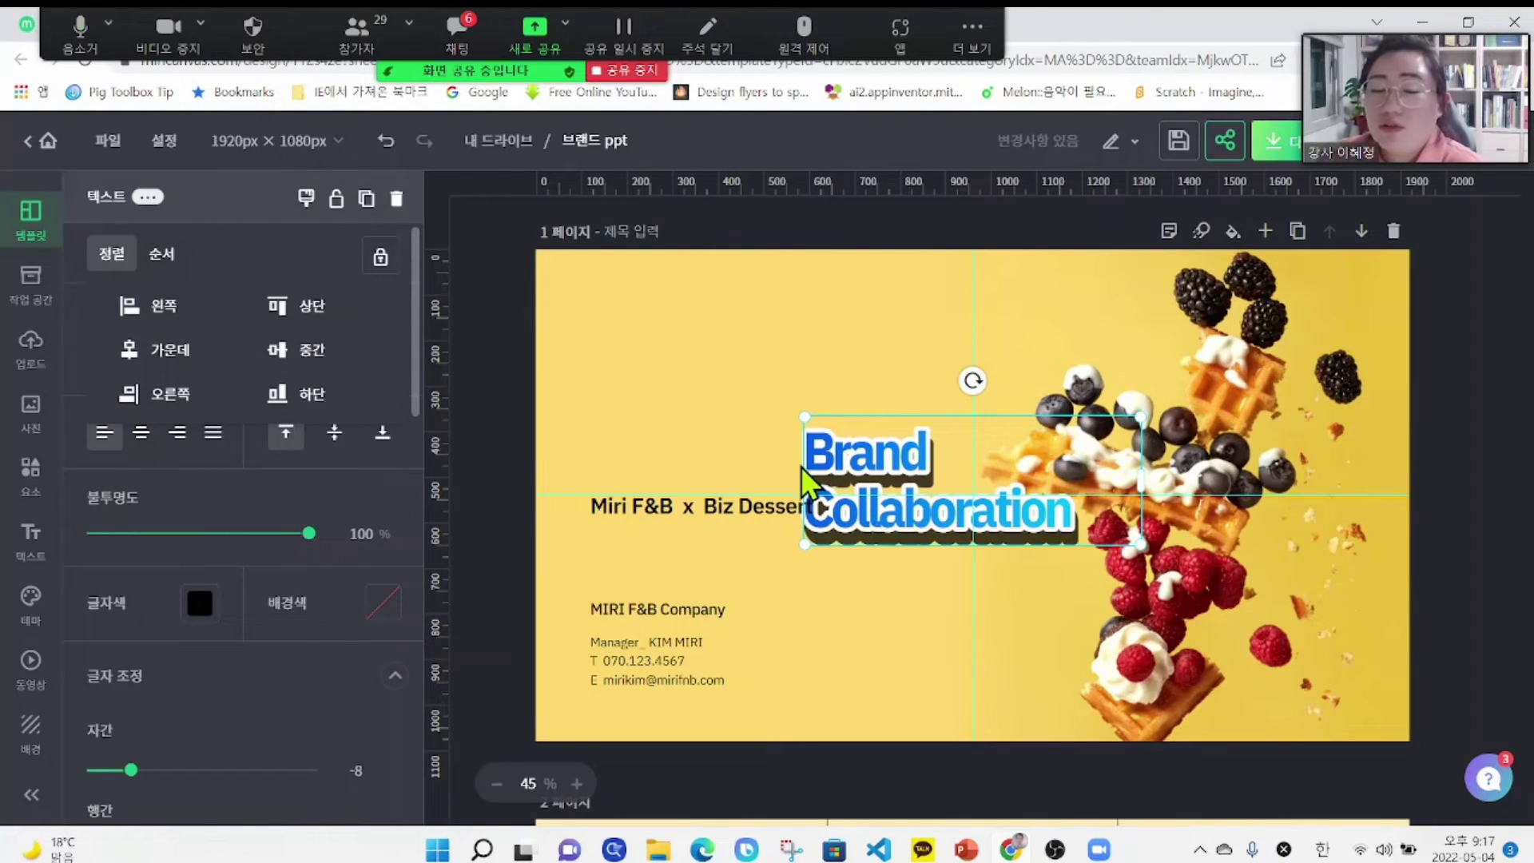
- Centre-align the title's text within its text box and deselect the title
left_click(470, 379)
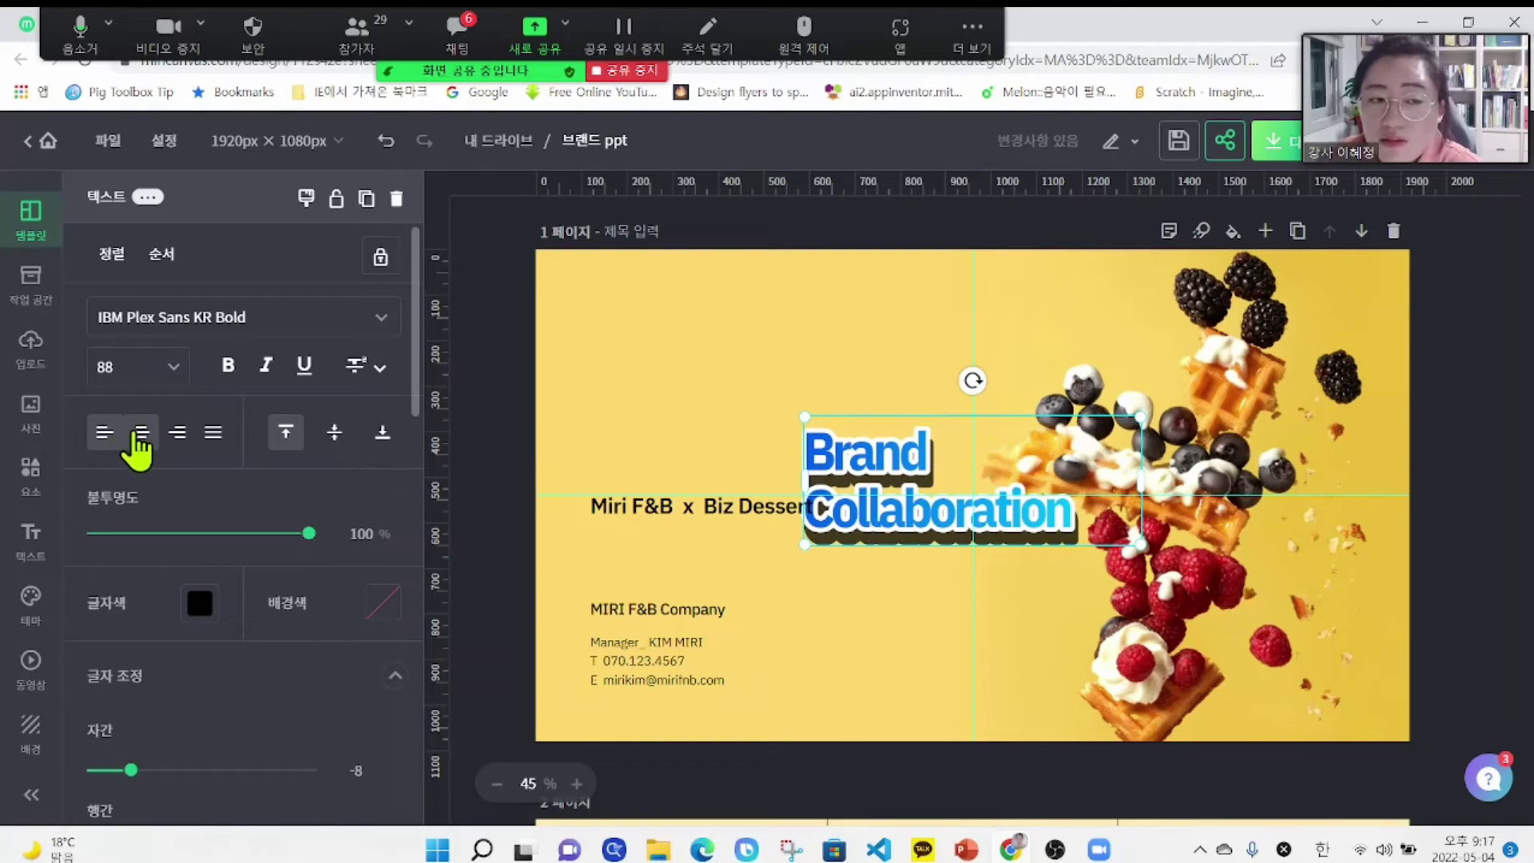
left_click(141, 433)
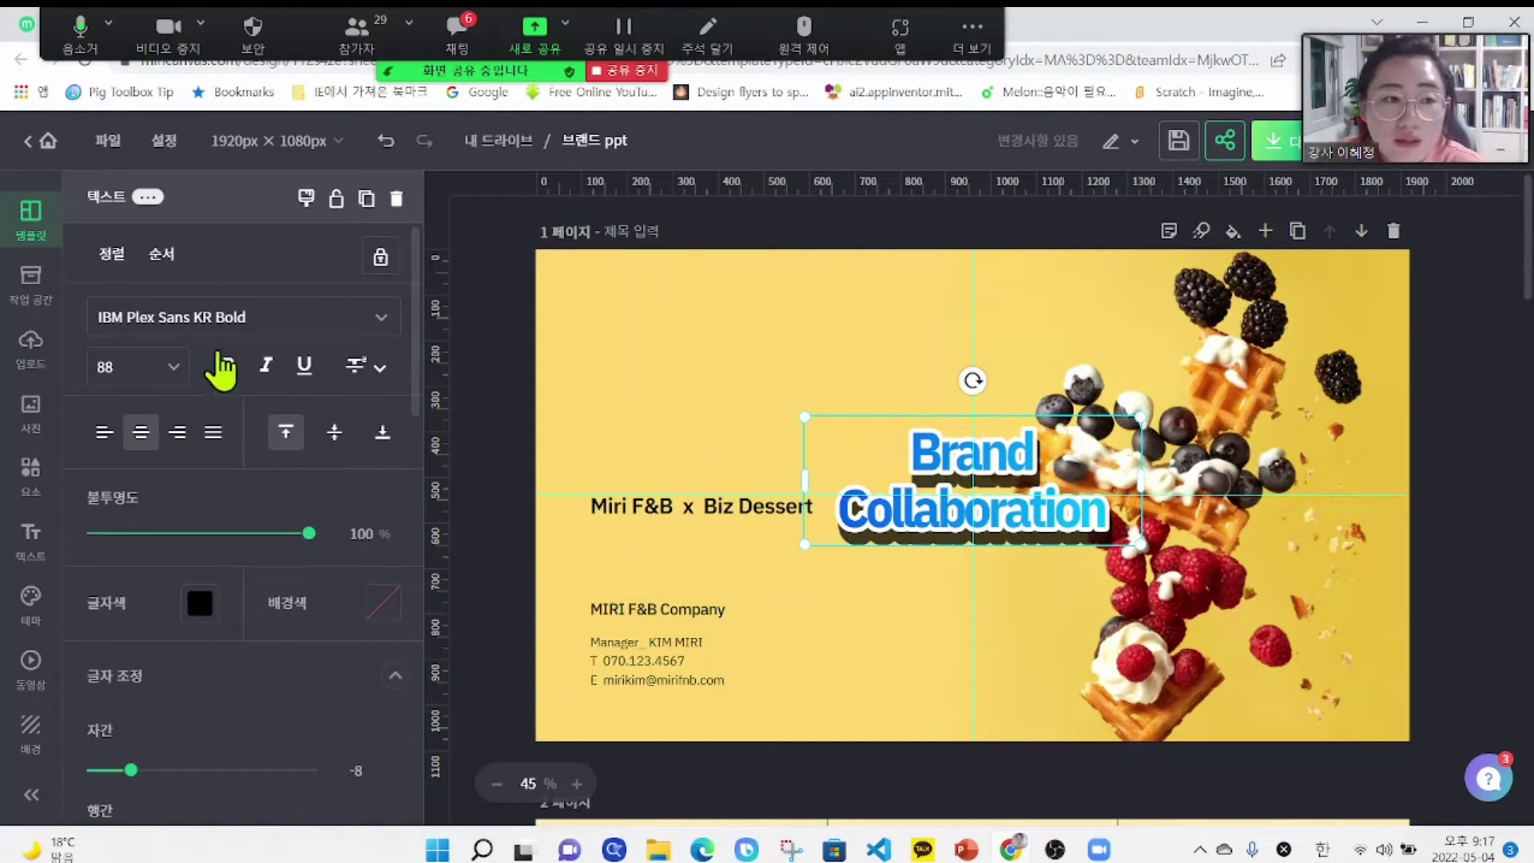
left_click(173, 257)
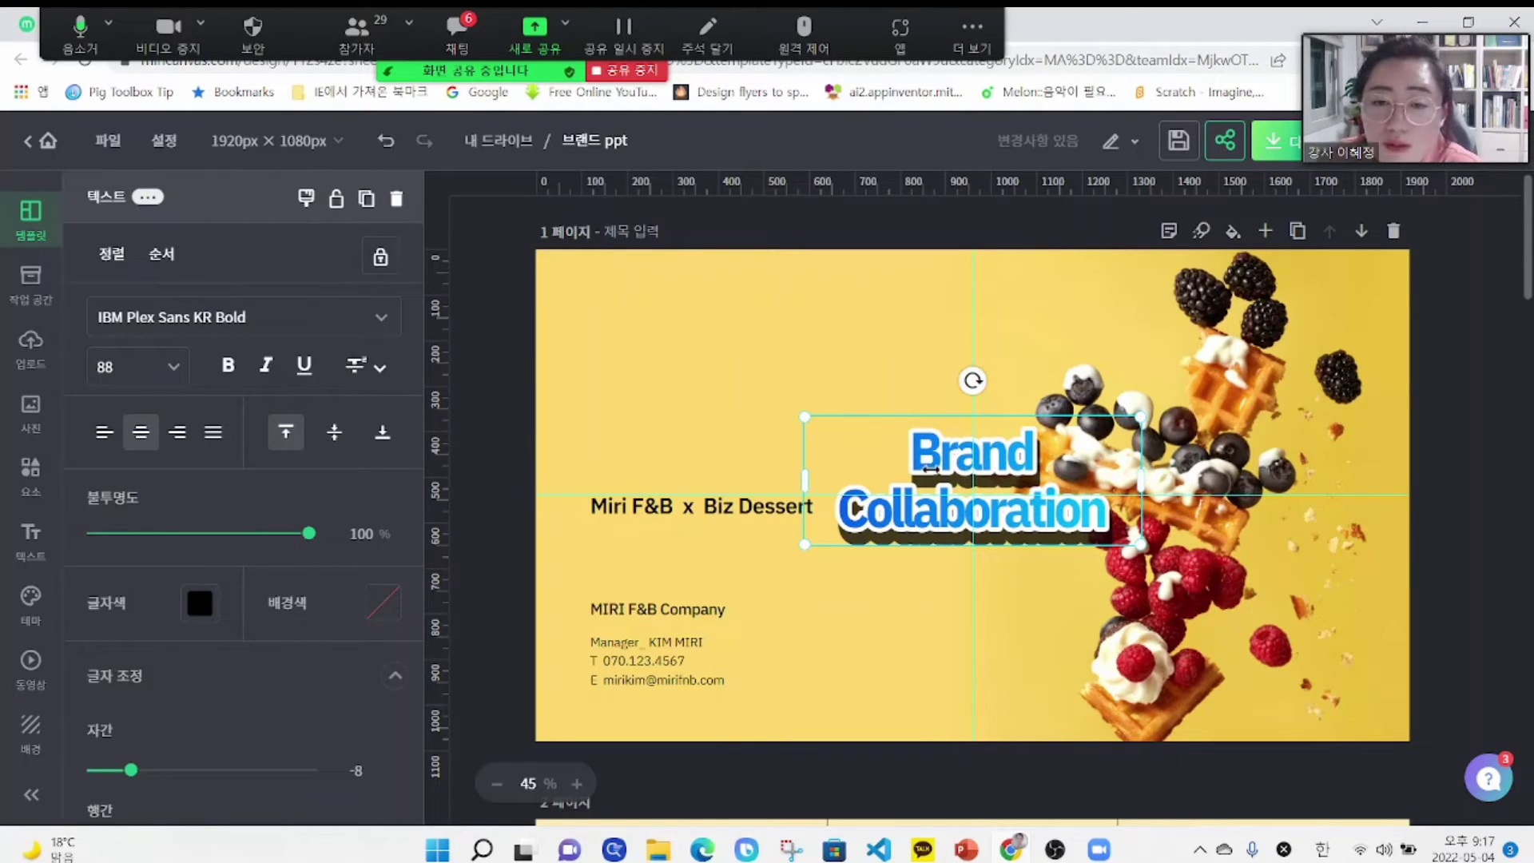
left_click(1483, 579)
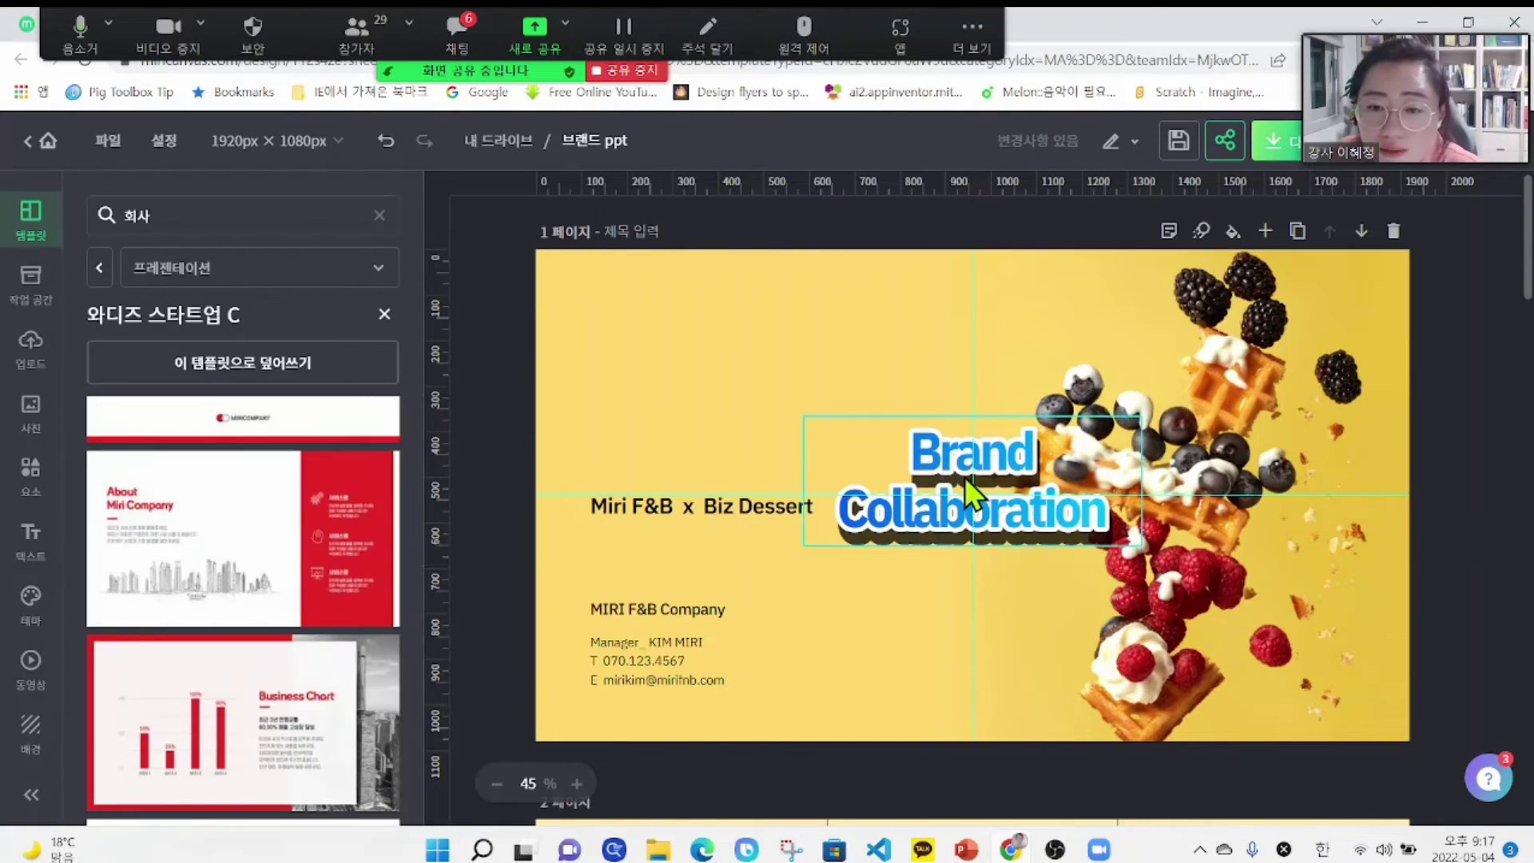
- Move the title so it overlaps the Miri F&B x Biz Dessert subtitle and the picture's edge, and select the waffle picture
left_click_drag(966, 477, 820, 520)
left_click(651, 503)
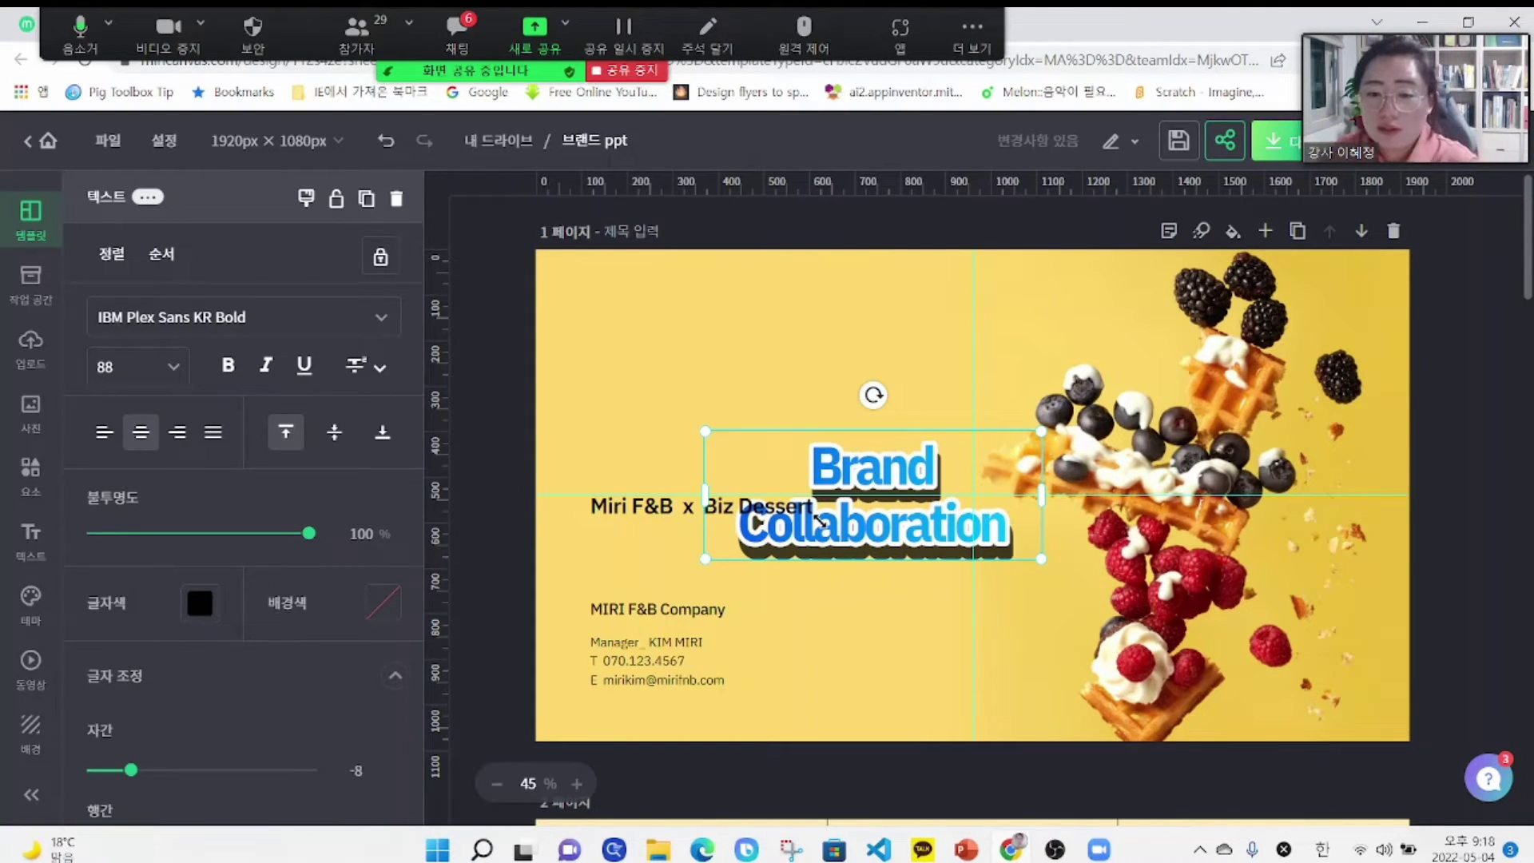
left_click(1288, 418)
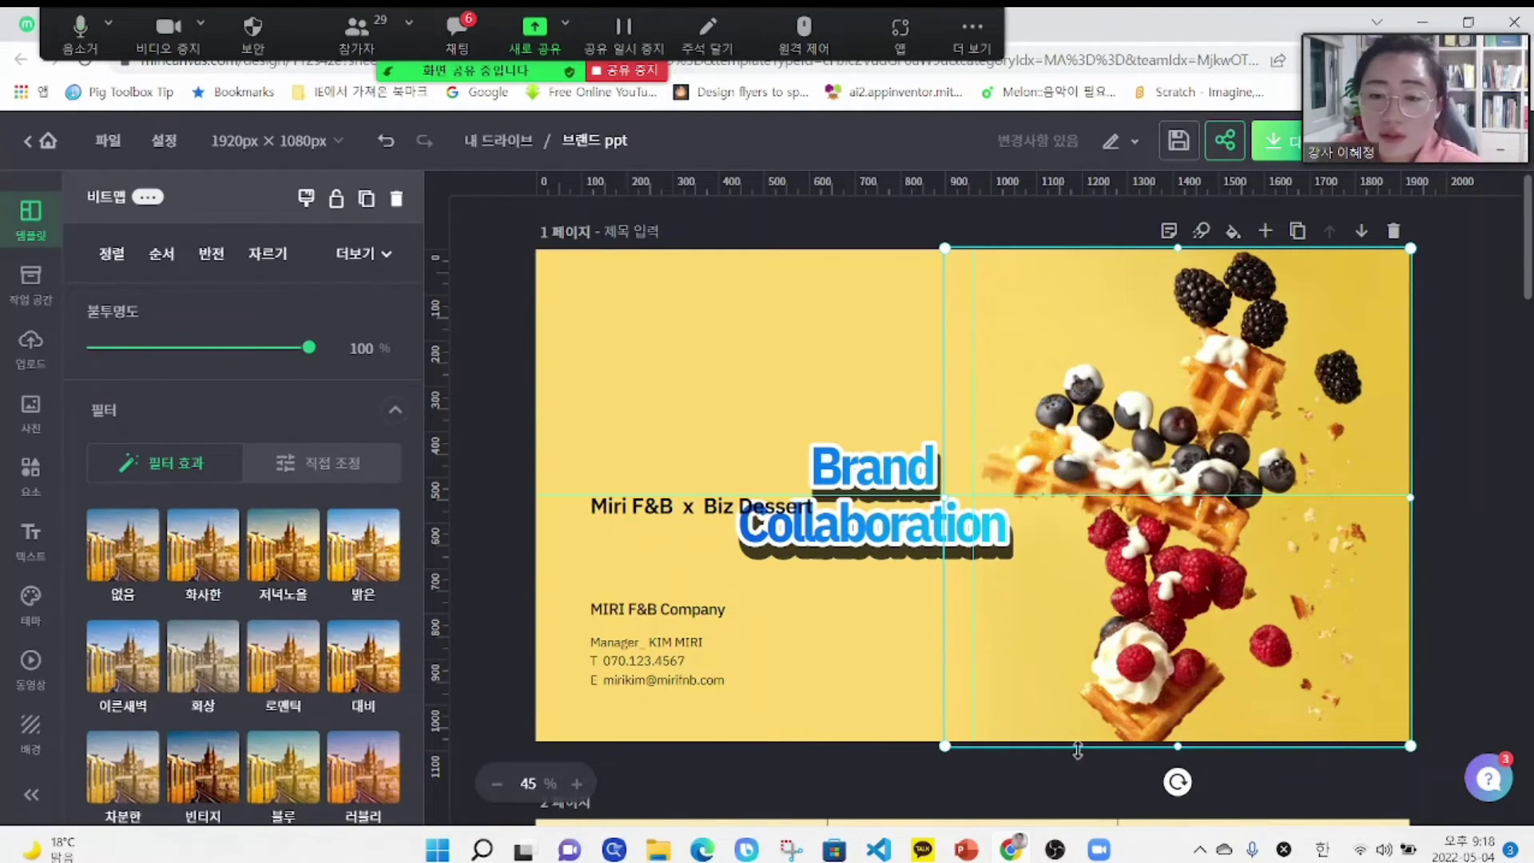
- Move the Brand Collaboration title onto the middle of the waffle picture and deselect it
left_click(1505, 509)
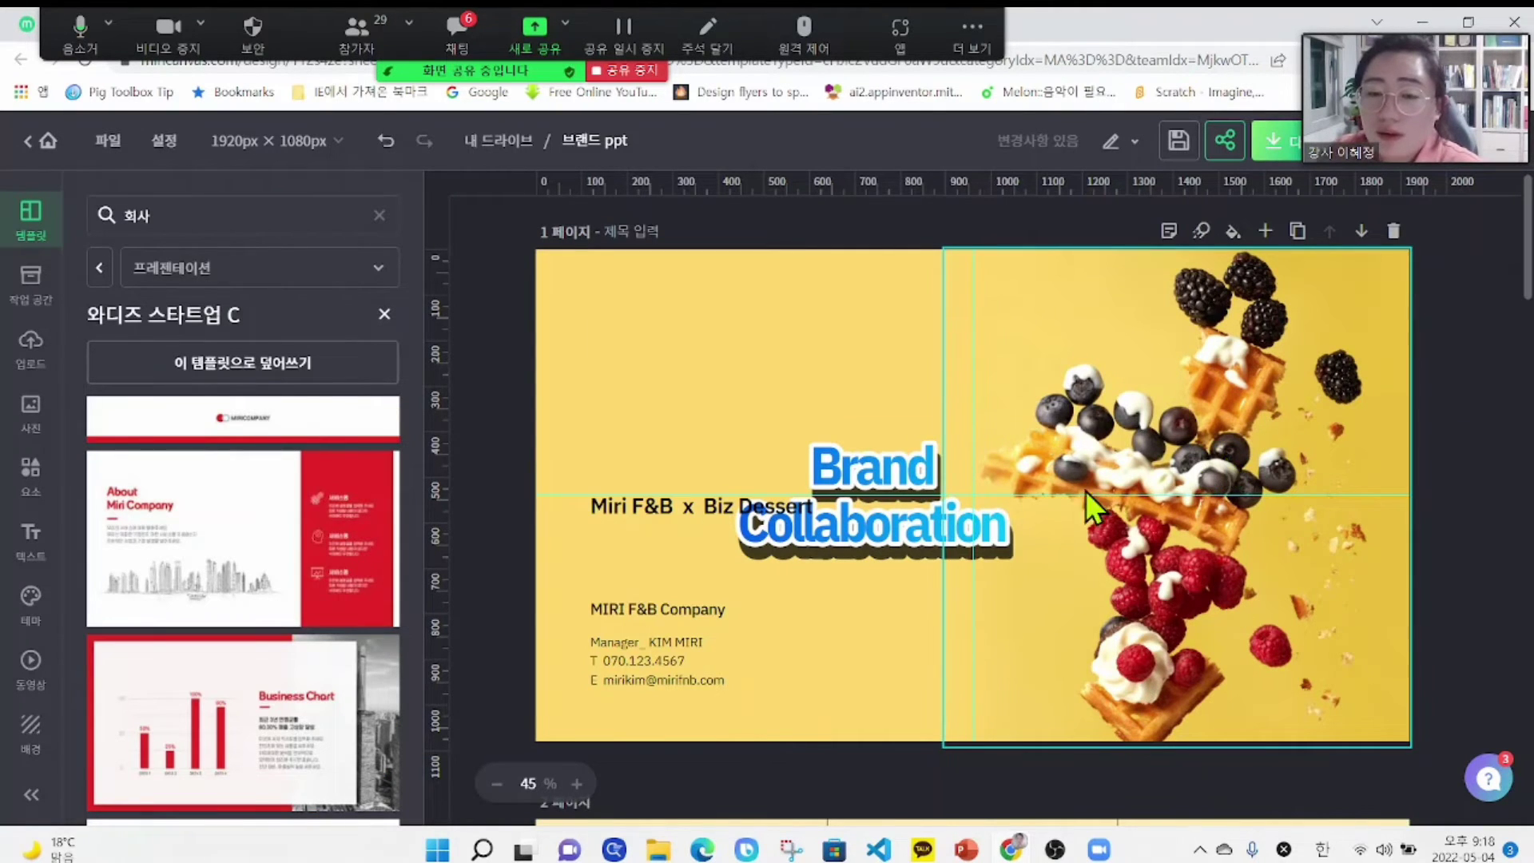
left_click(854, 482)
left_click_drag(849, 482, 1149, 443)
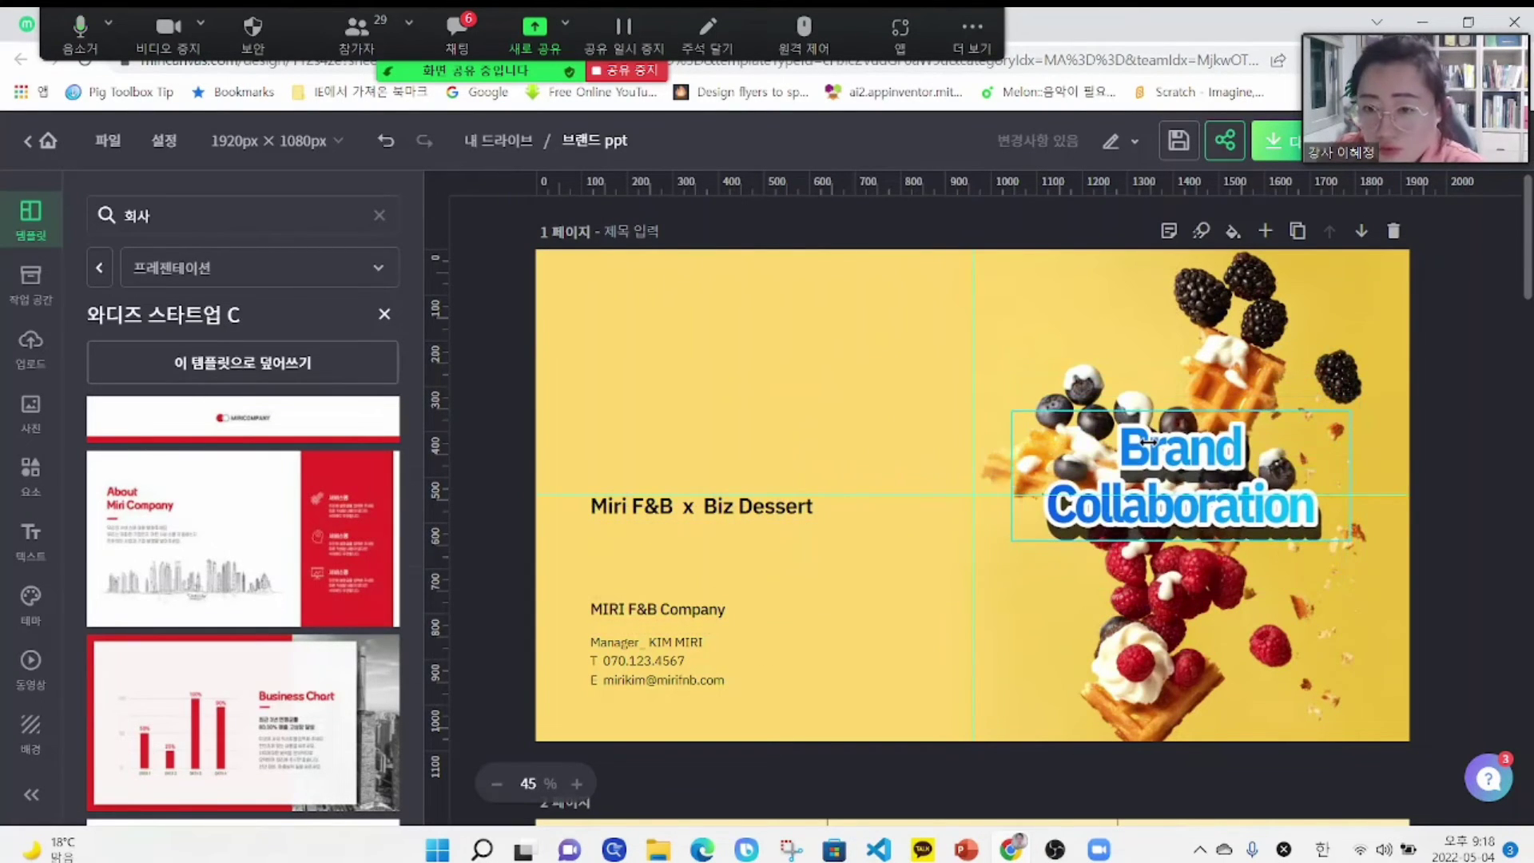
left_click(1485, 516)
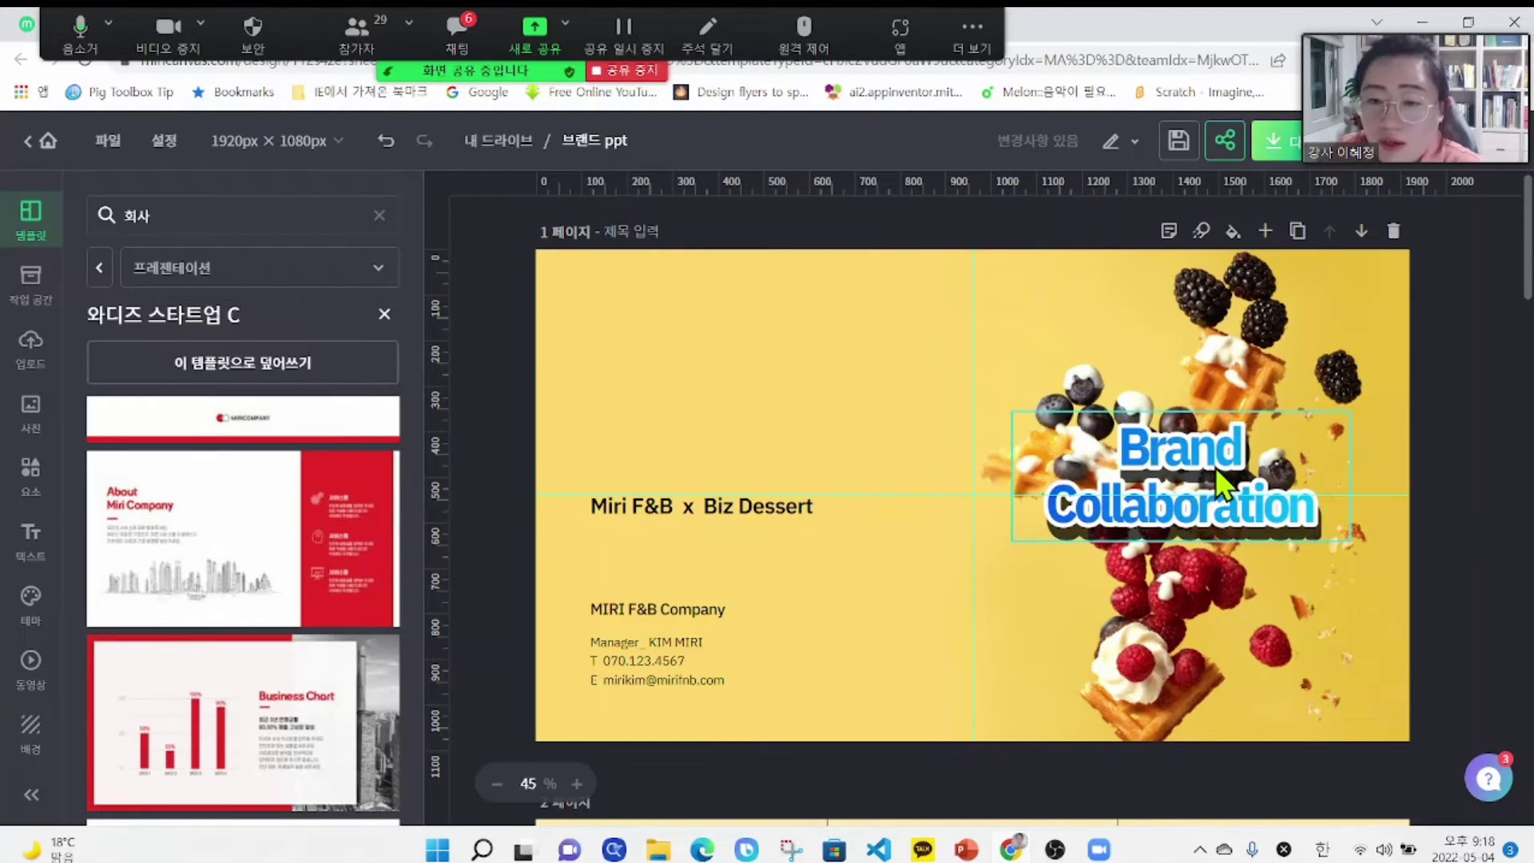
- Send the title to the very back, and shift the waffle picture aside to uncover the title and back into place
left_click(1171, 466)
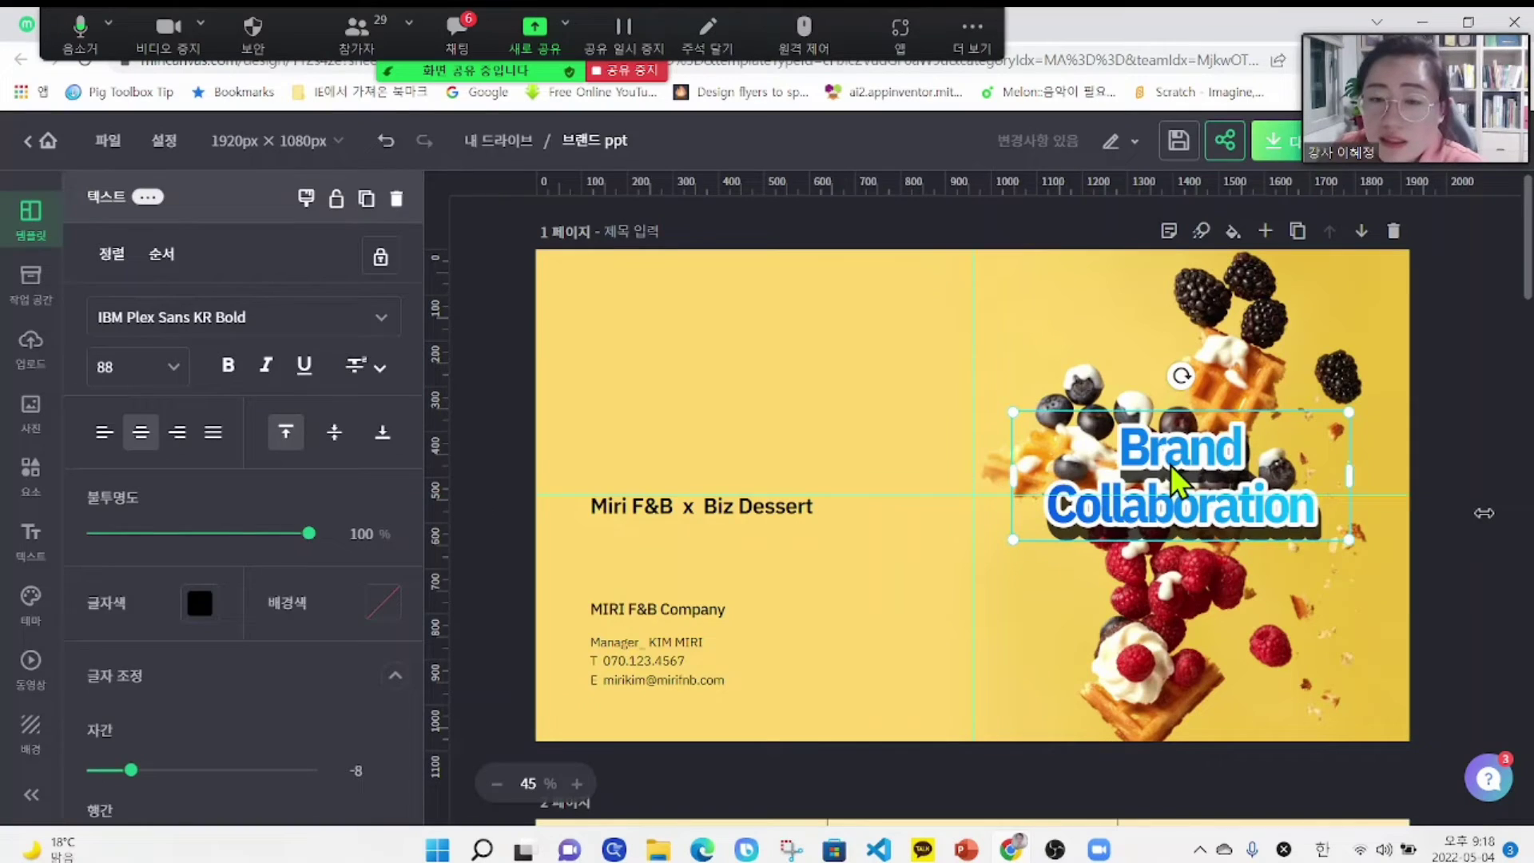
left_click(162, 259)
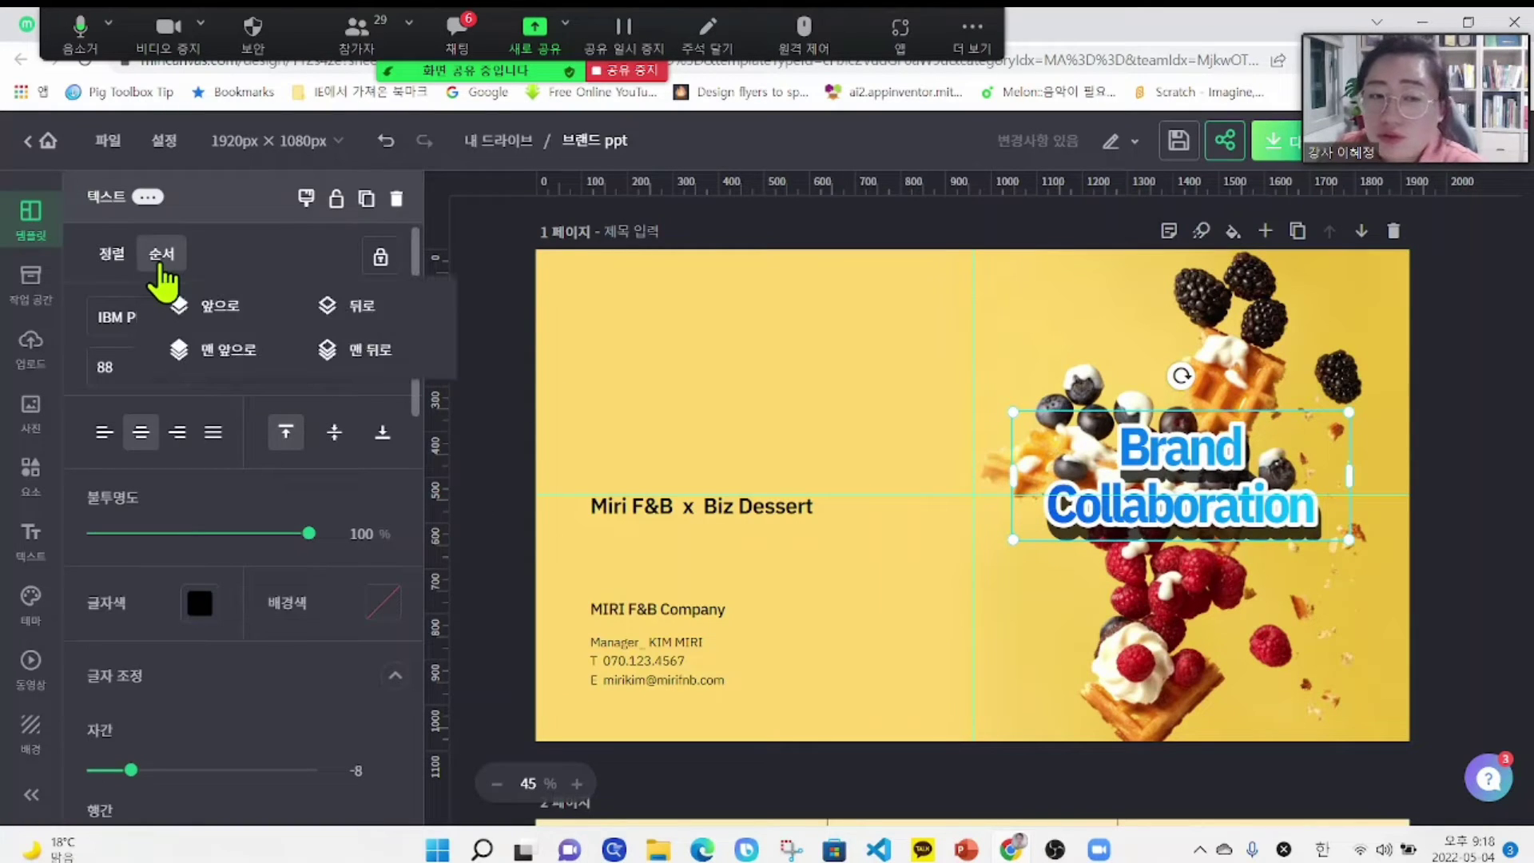
left_click(340, 371)
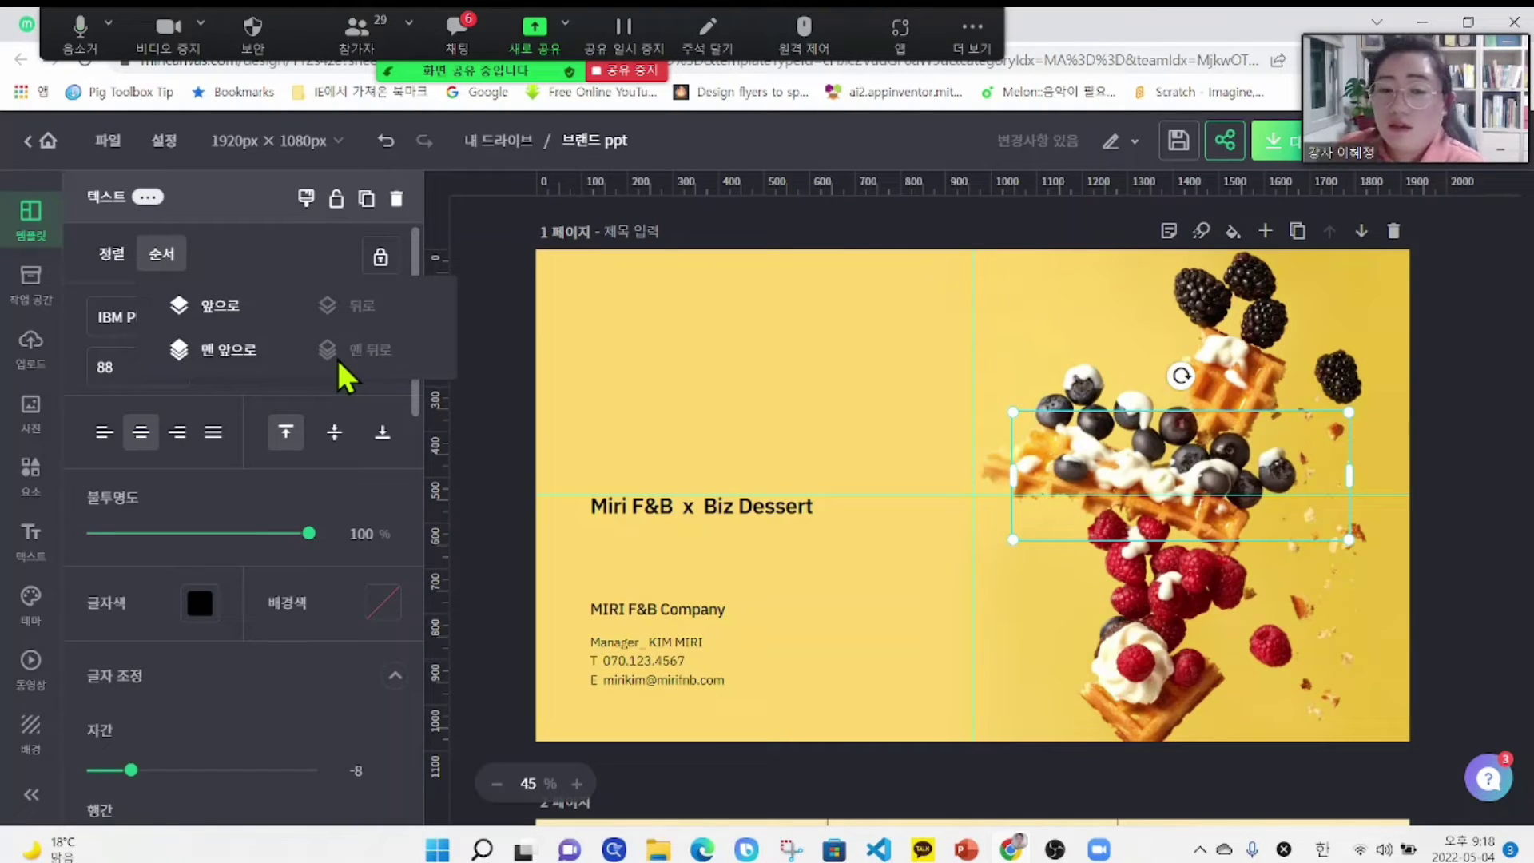
left_click(1481, 584)
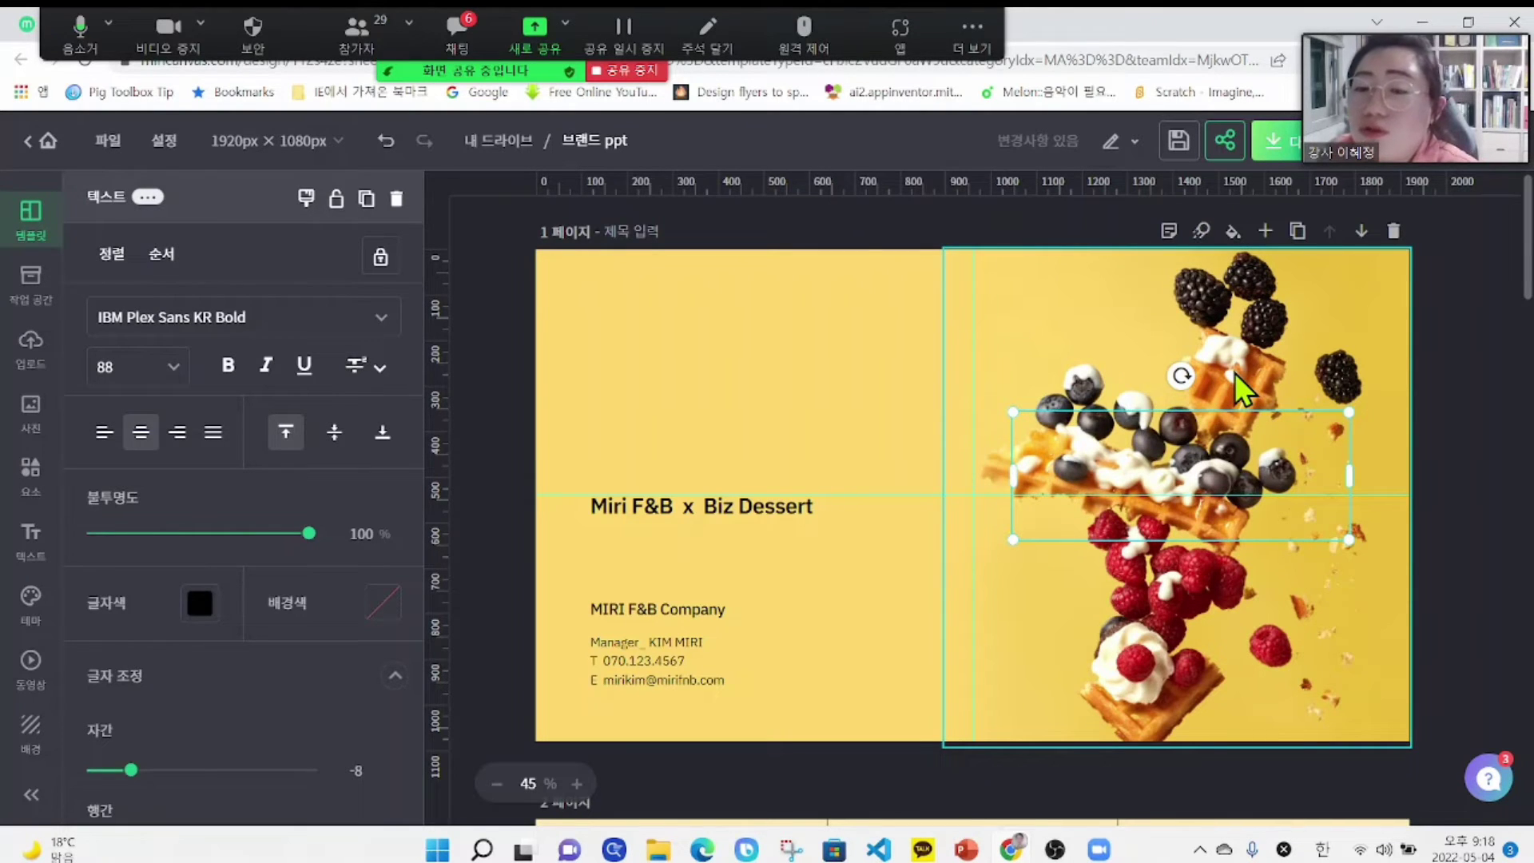
left_click_drag(1235, 372, 815, 377)
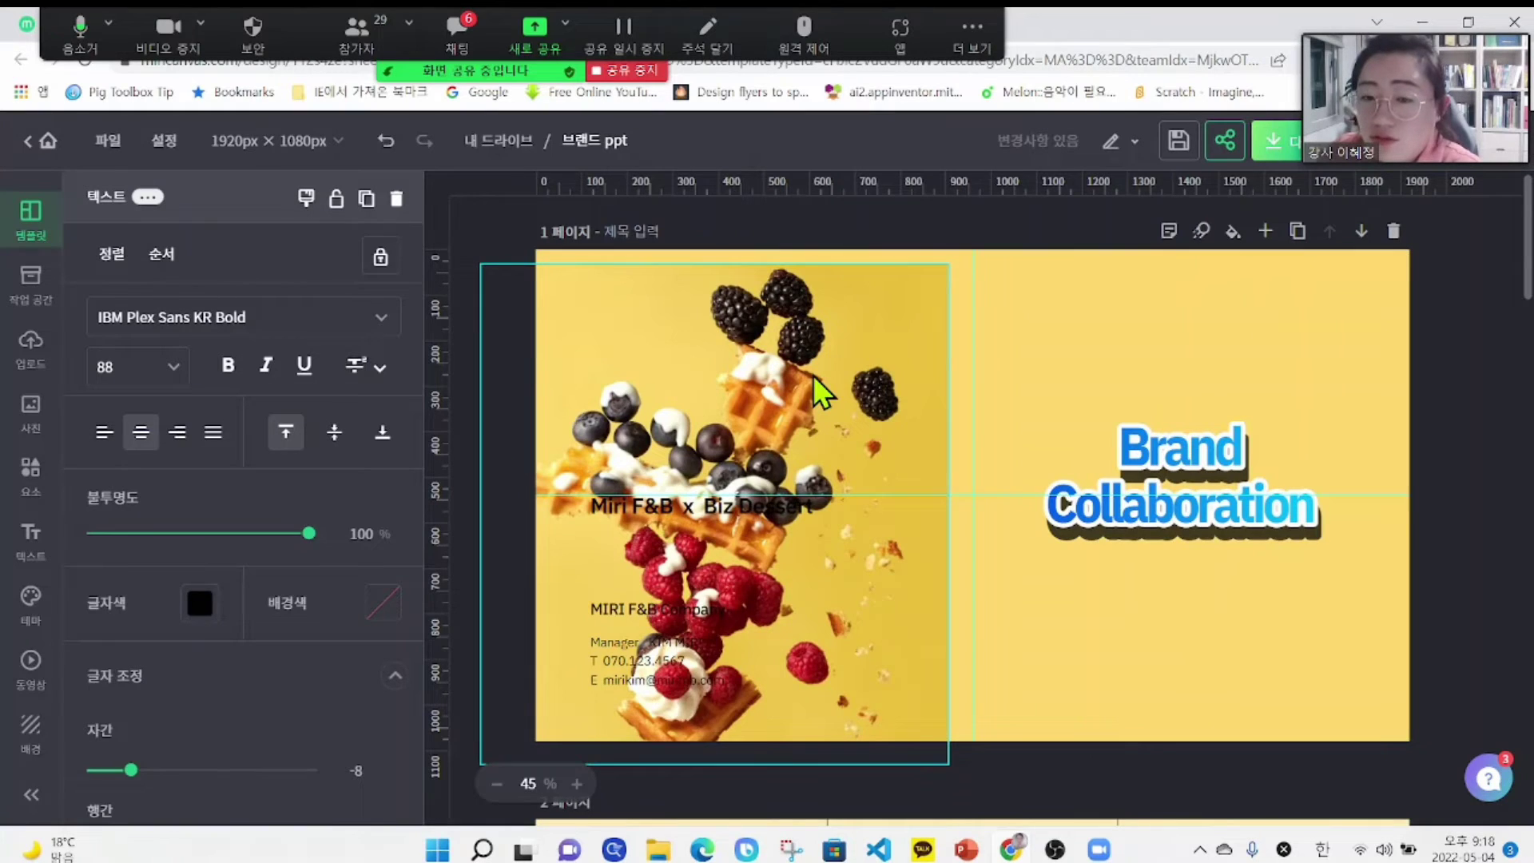
left_click_drag(813, 376, 1237, 354)
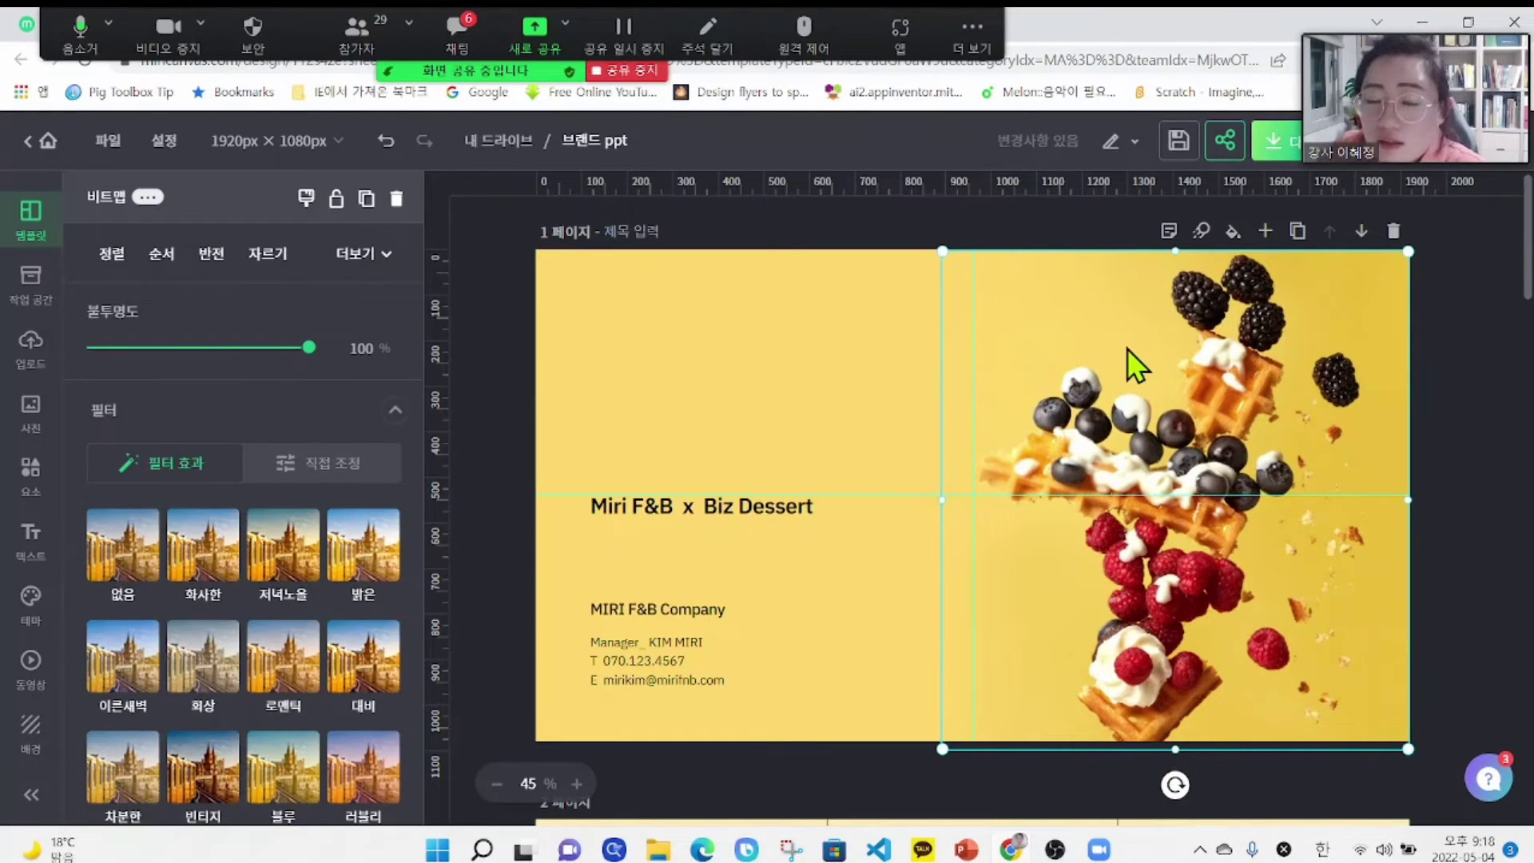
- Send the waffle picture to the very back so that the title lies in front of it, and clear the selection
left_click(154, 255)
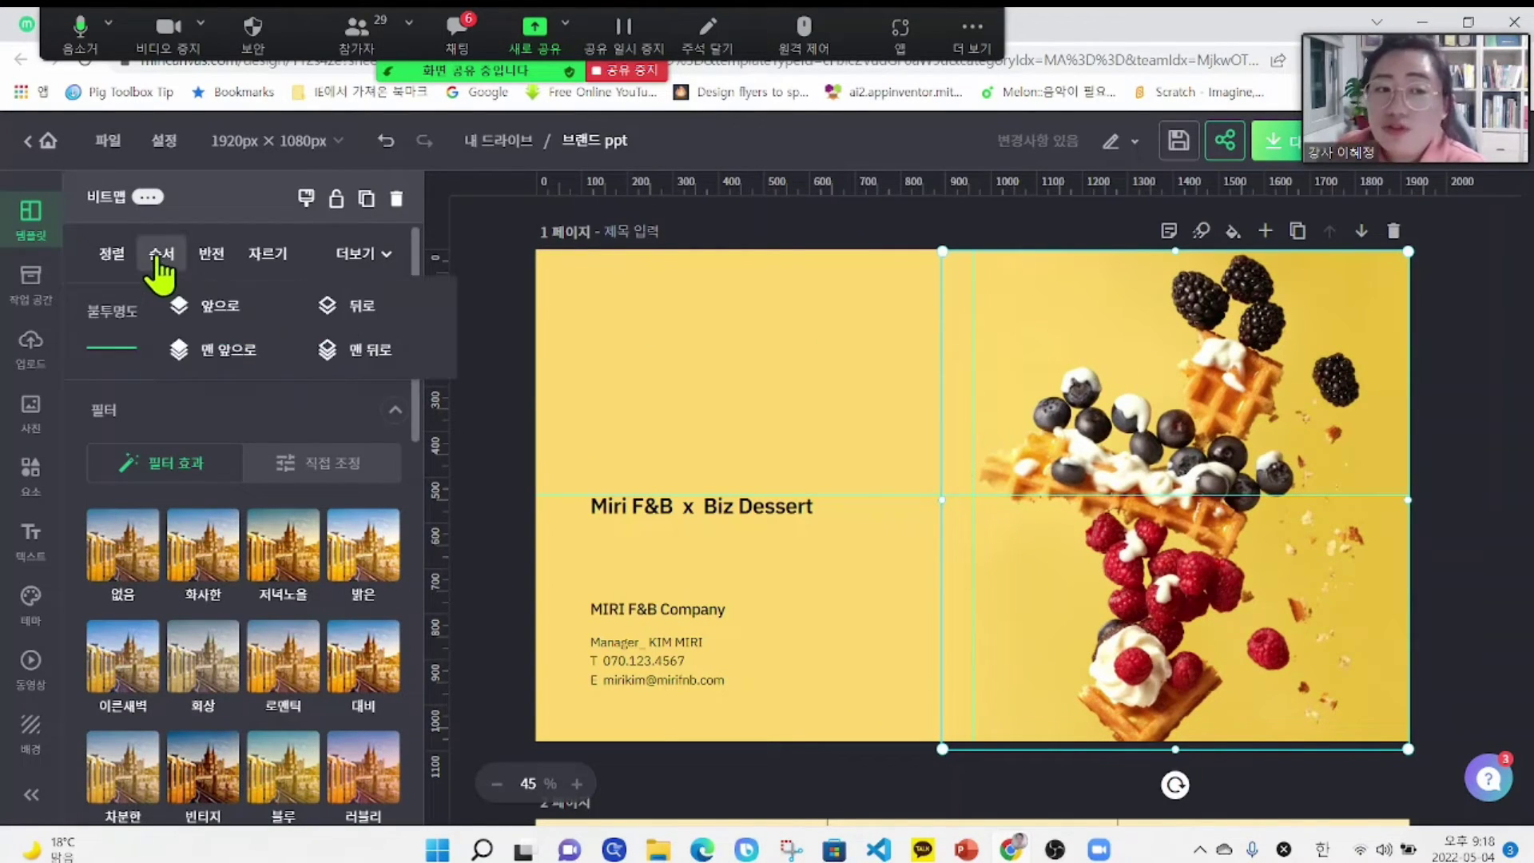
left_click(356, 352)
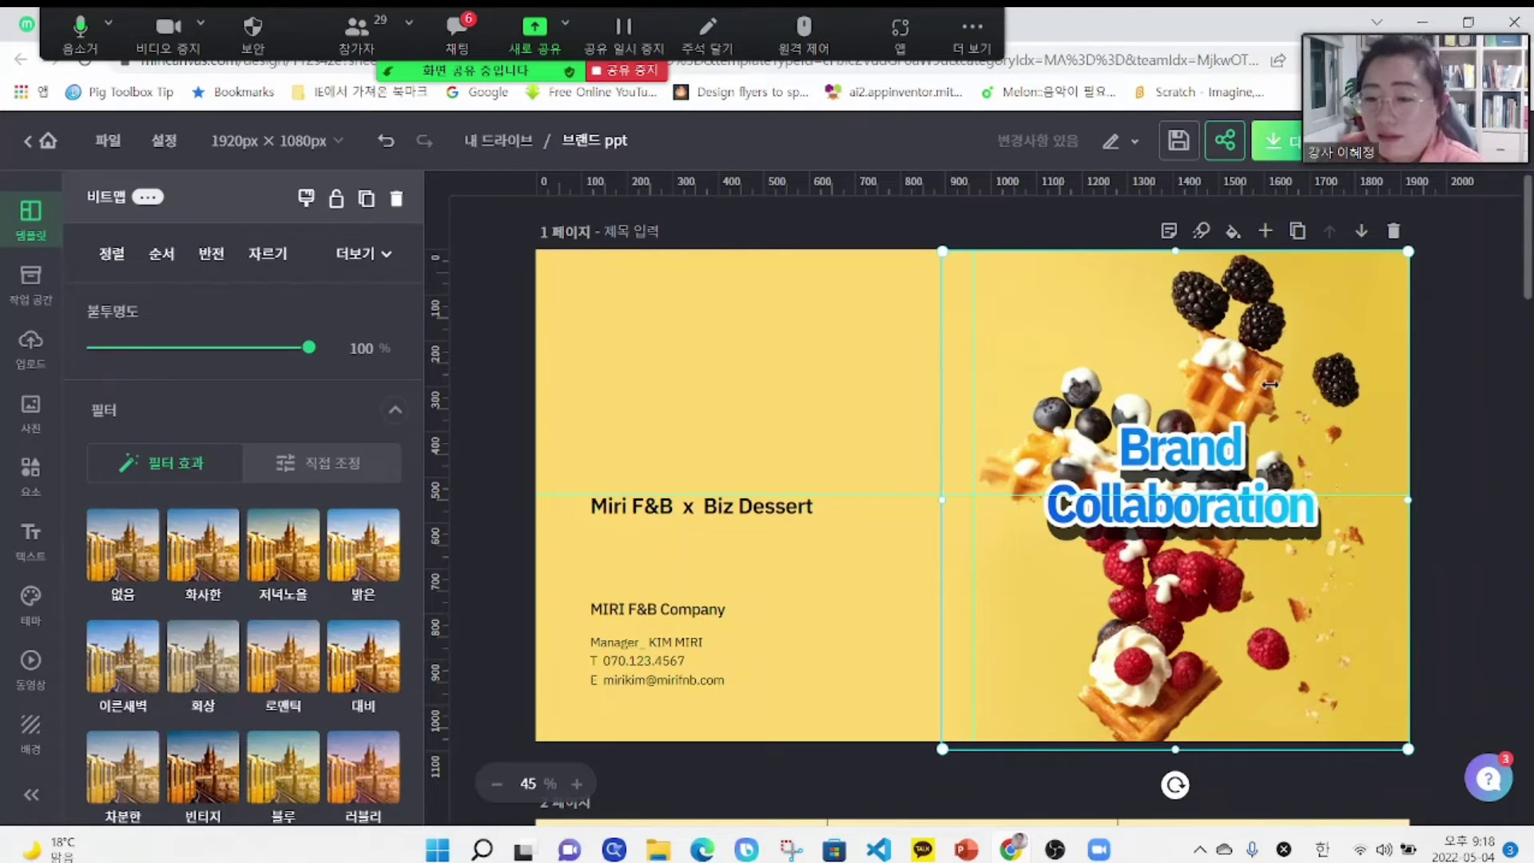
left_click(1163, 463)
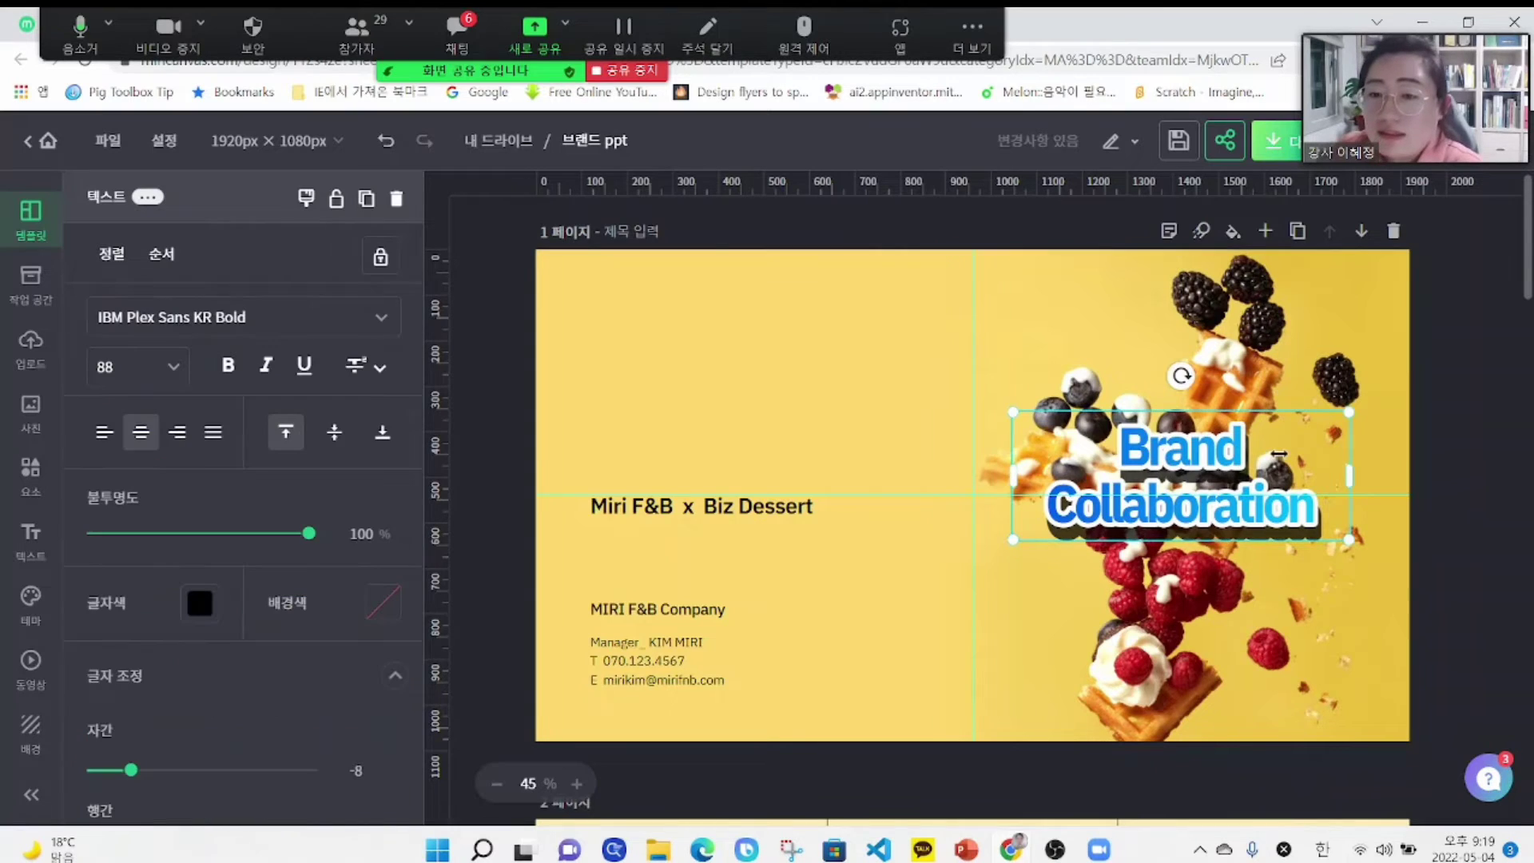
key("Escape")
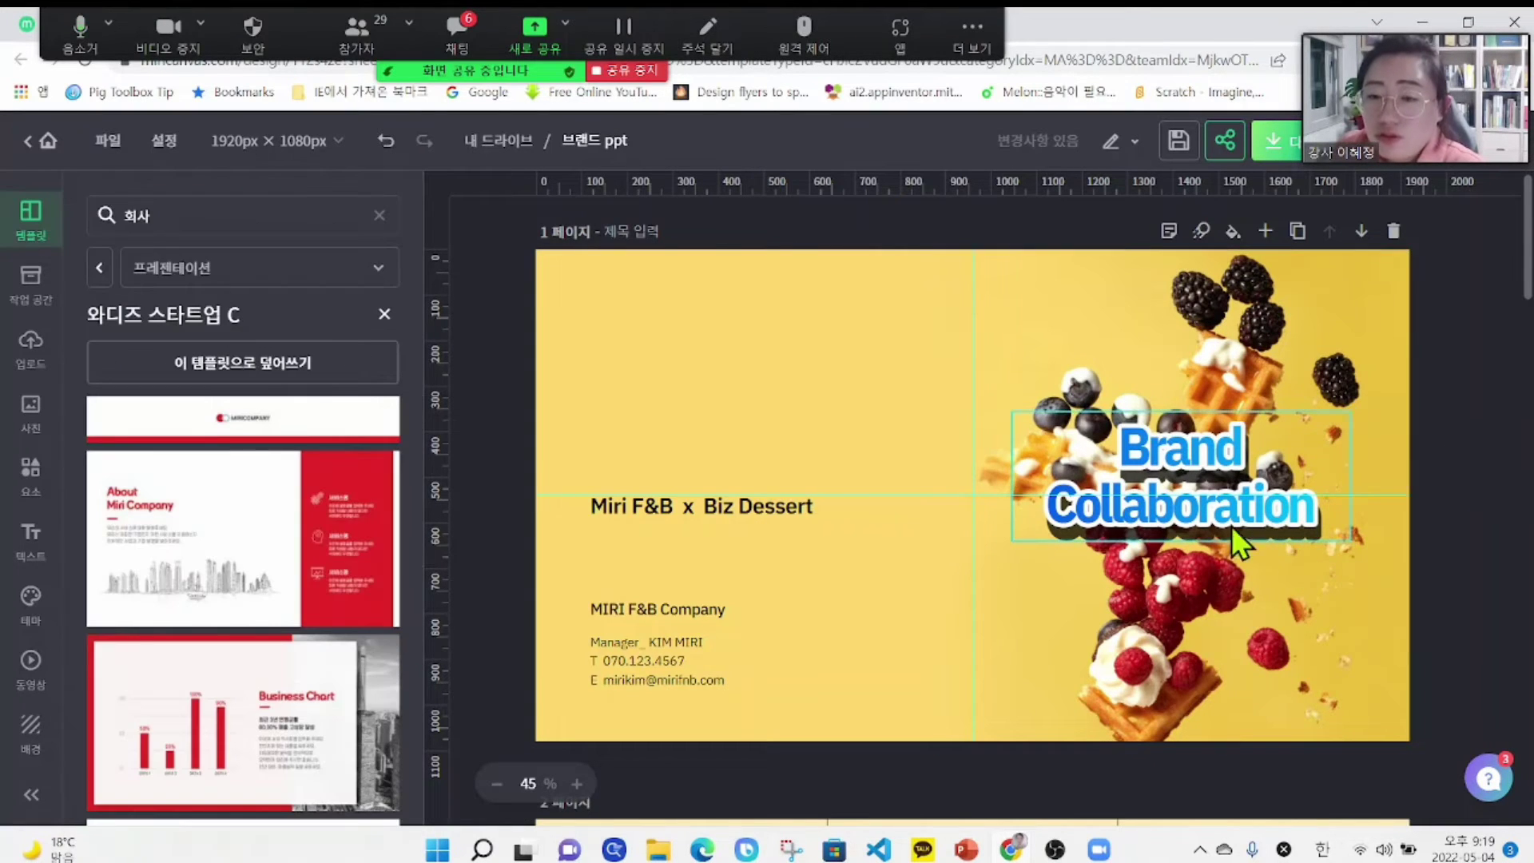
- Move the title off the picture to above the Miri F&B x Biz Dessert subtitle, and select the cover elements one by one
left_click_drag(1213, 456, 871, 367)
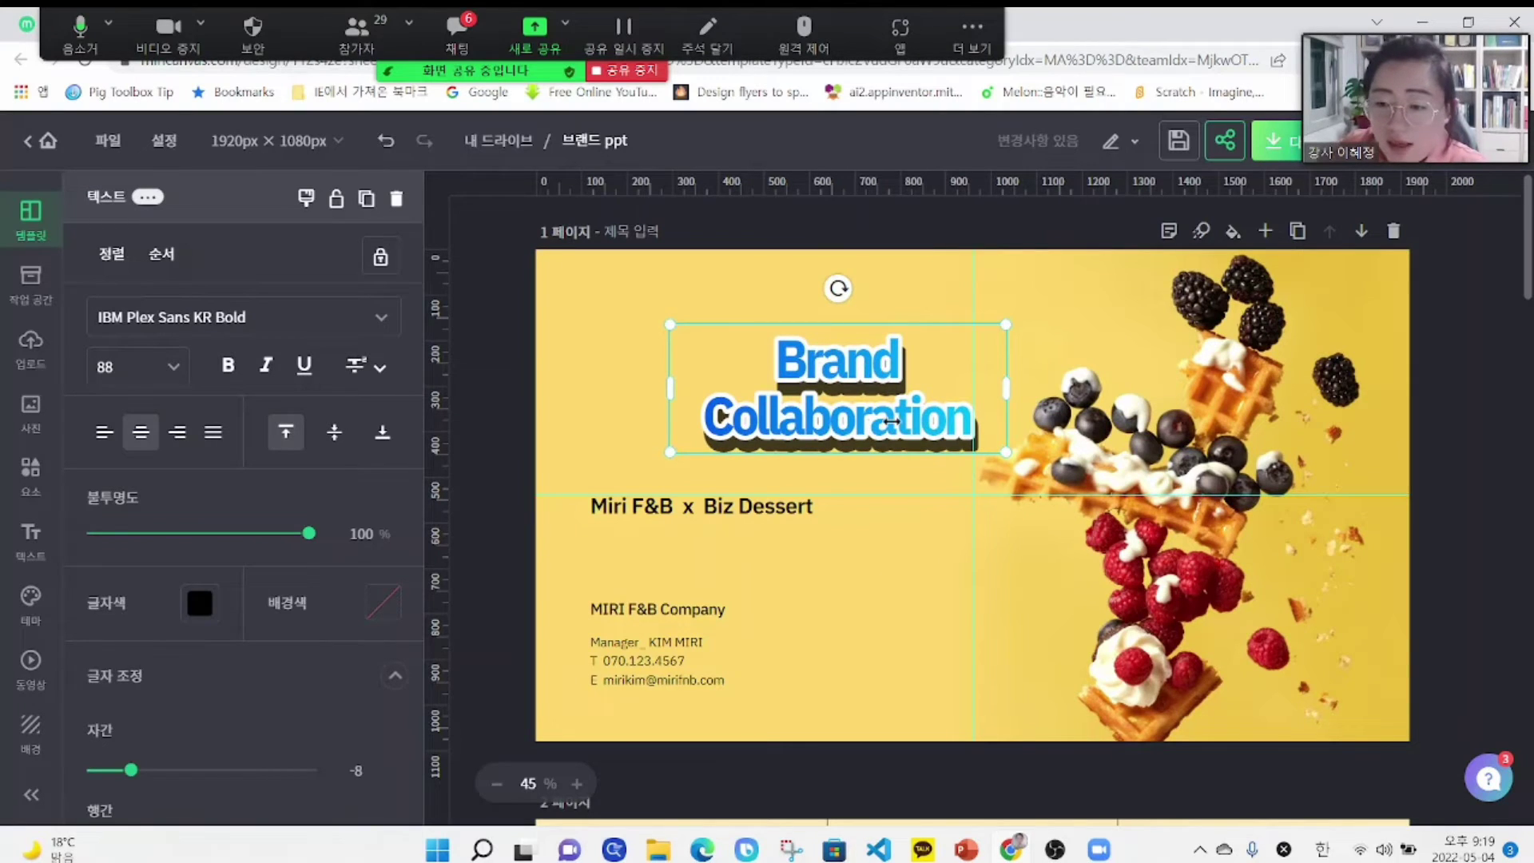
left_click(1025, 554)
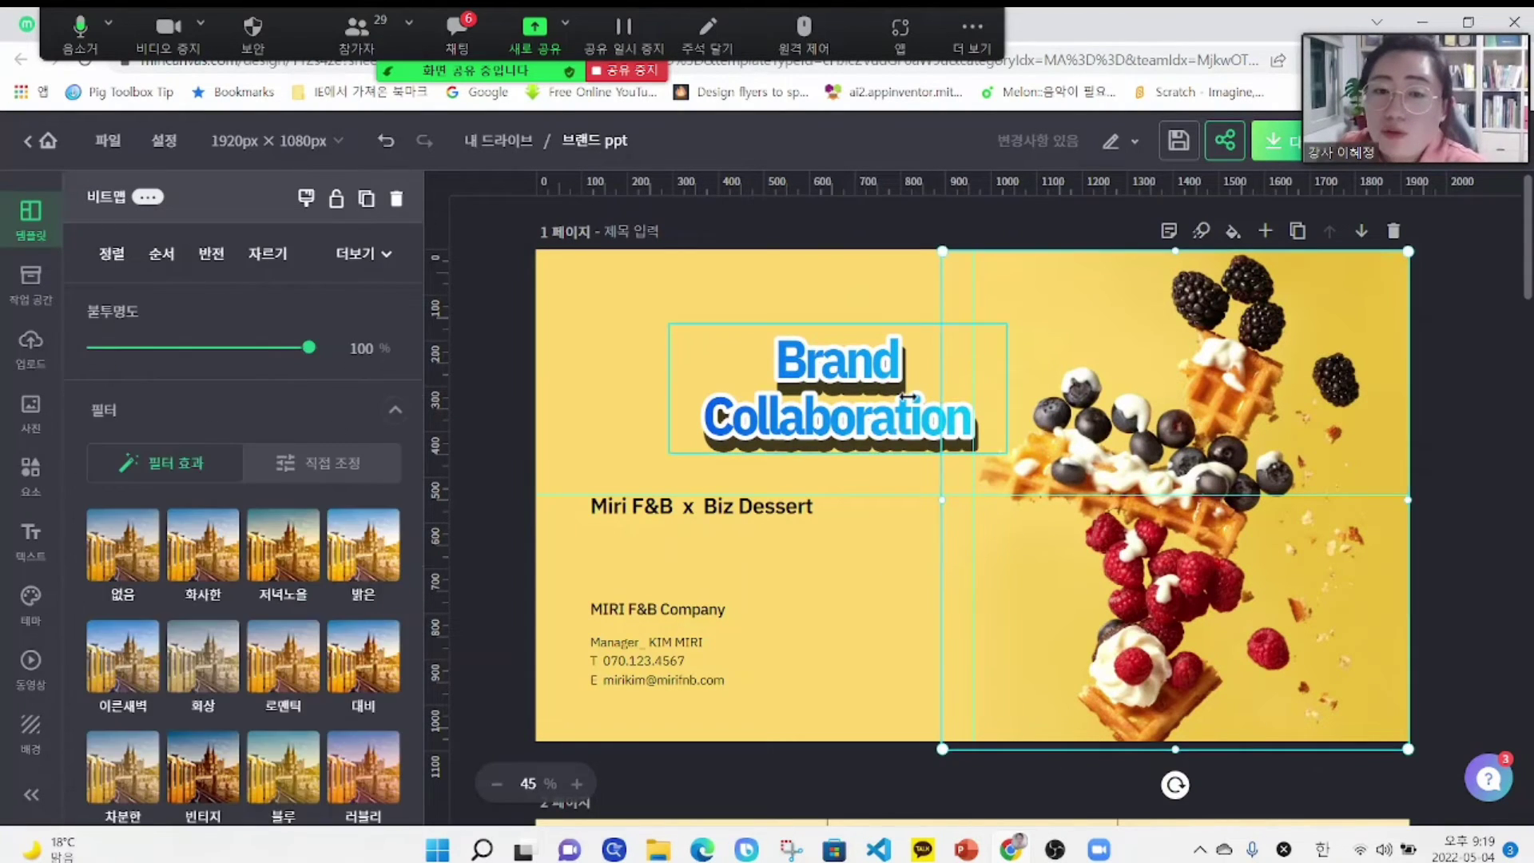
left_click(807, 368)
left_click(671, 512)
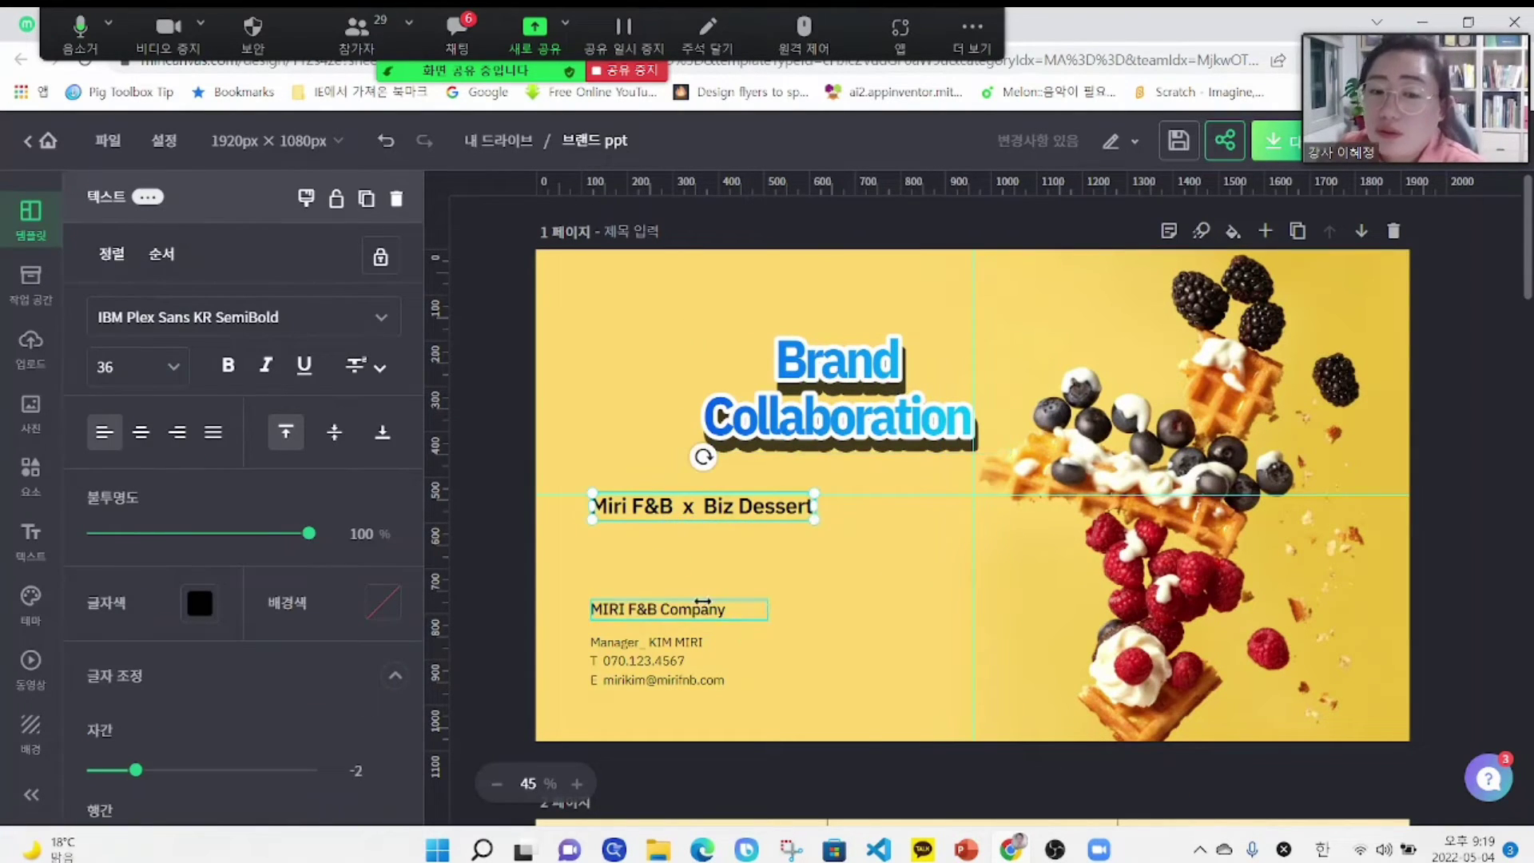
left_click(695, 610)
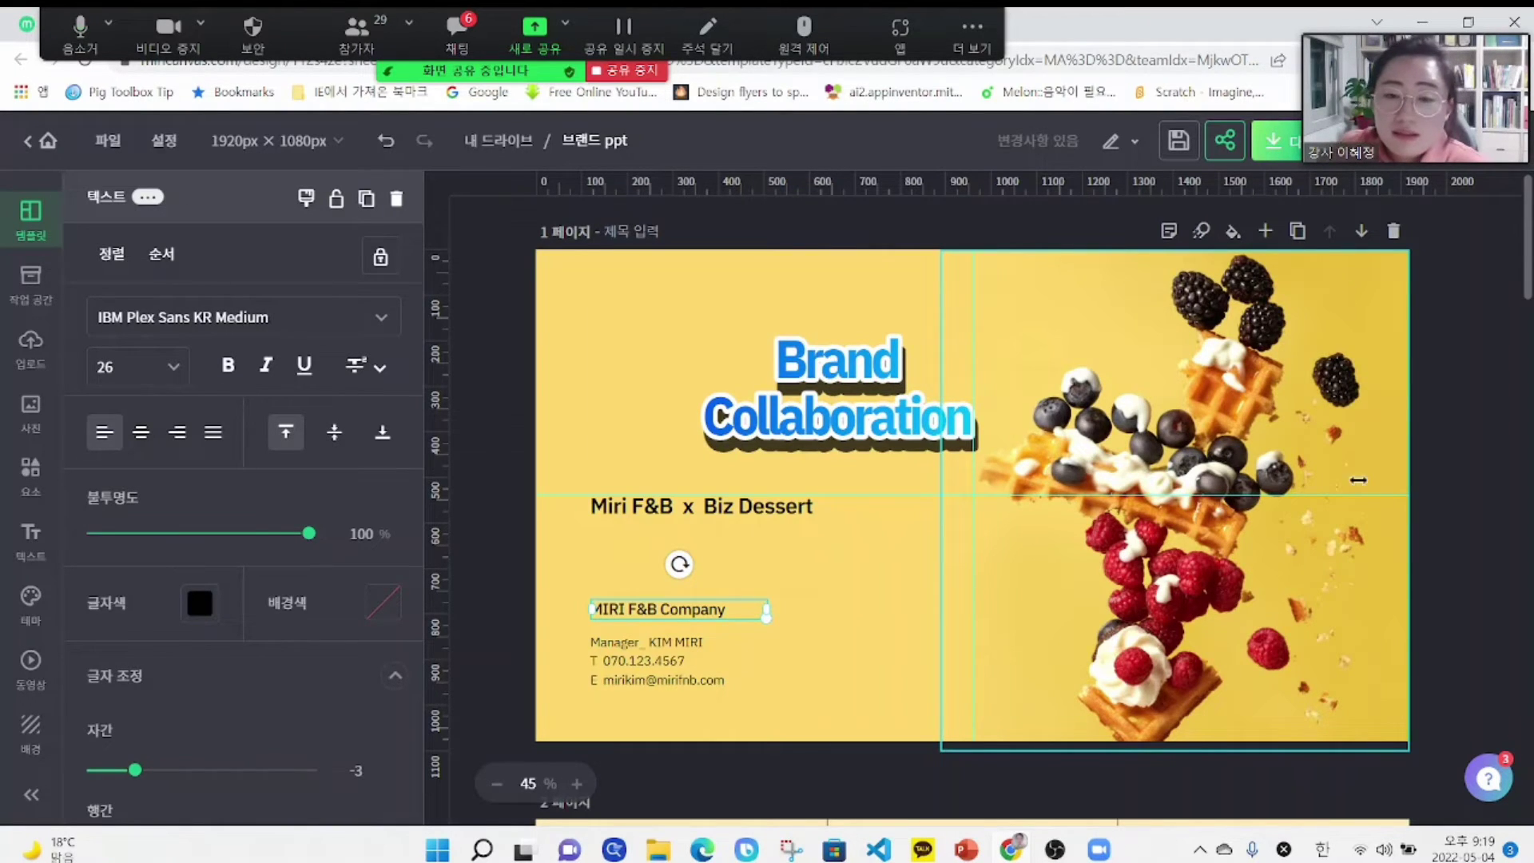
left_click(468, 298)
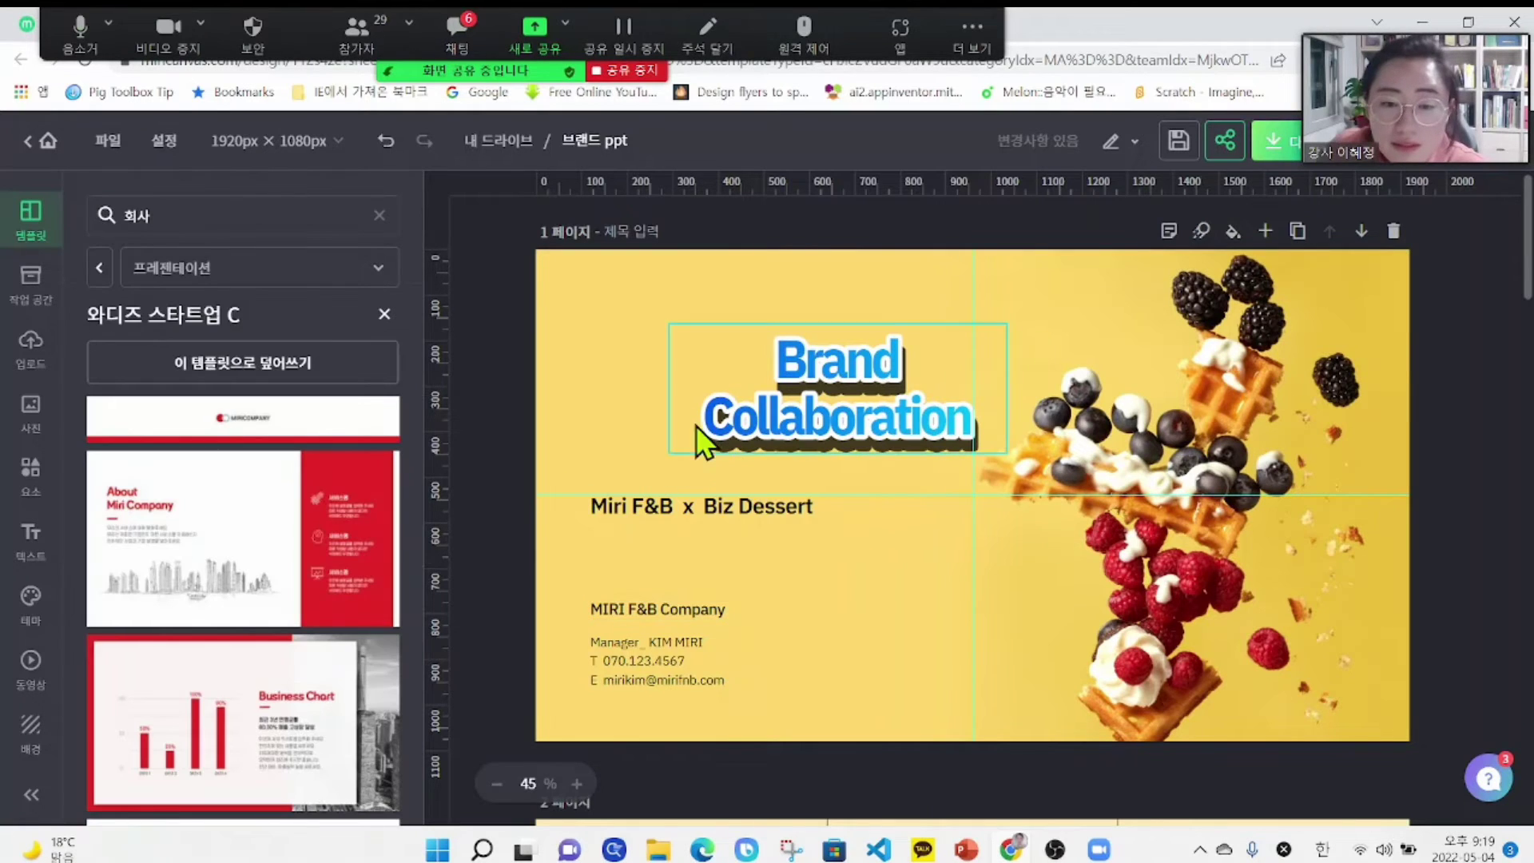
- Shift the title left over the subtitle, replace its whole text with "안녕하세요." and select its text box
left_click_drag(800, 418, 719, 422)
double_click(763, 422)
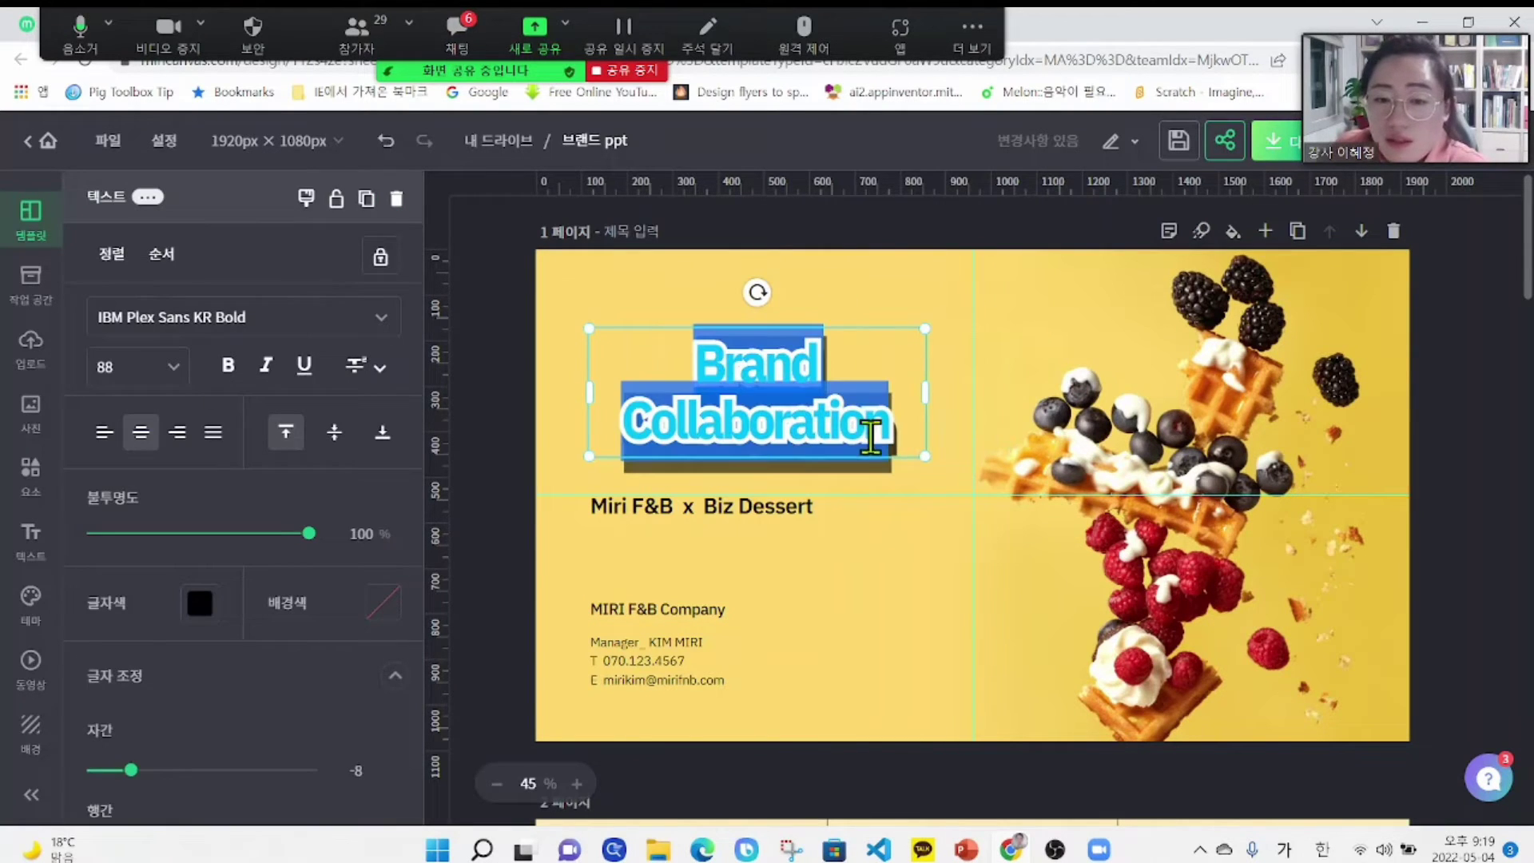
left_click(884, 434)
left_click_drag(893, 436, 699, 358)
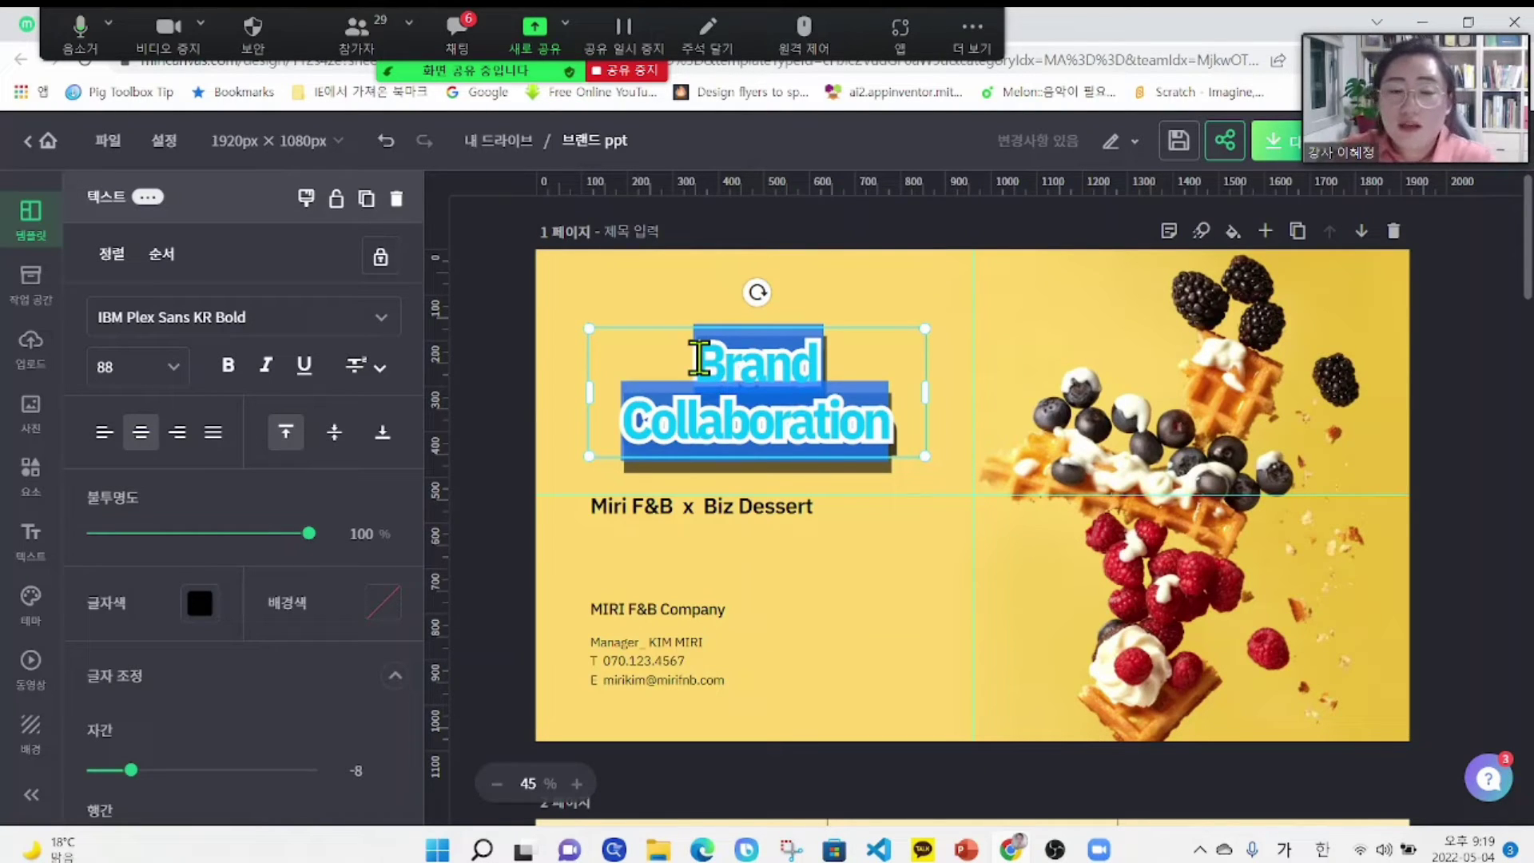
left_click(699, 358)
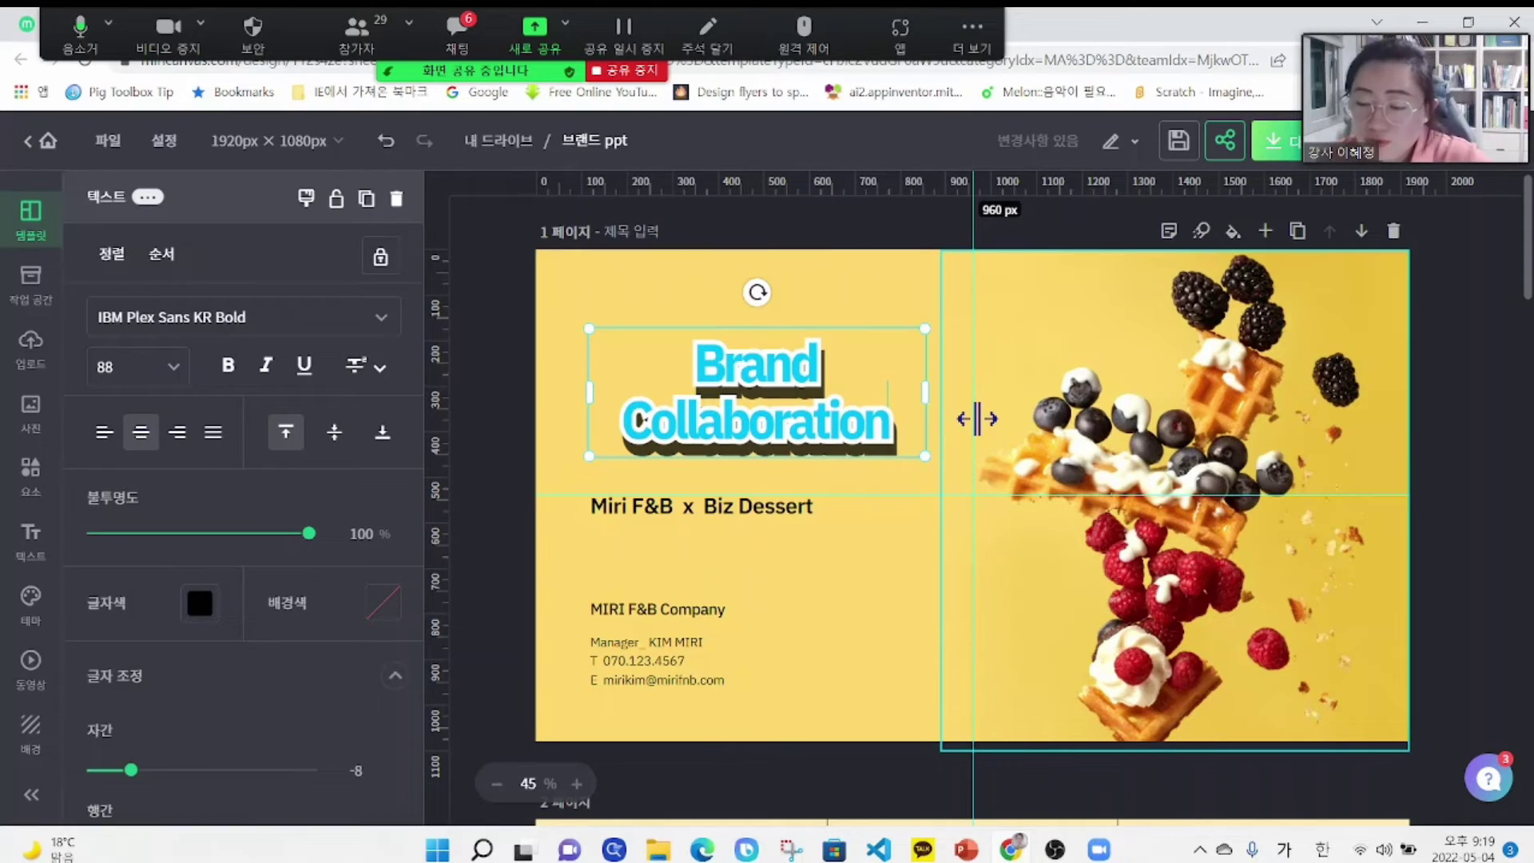
key("BackSpace")
key("BackSpace")
key("BackSpace")
key("BackSpace")
key("BackSpace")
key("BackSpace")
key("BackSpace")
key("BackSpace")
key("BackSpace")
key("BackSpace")
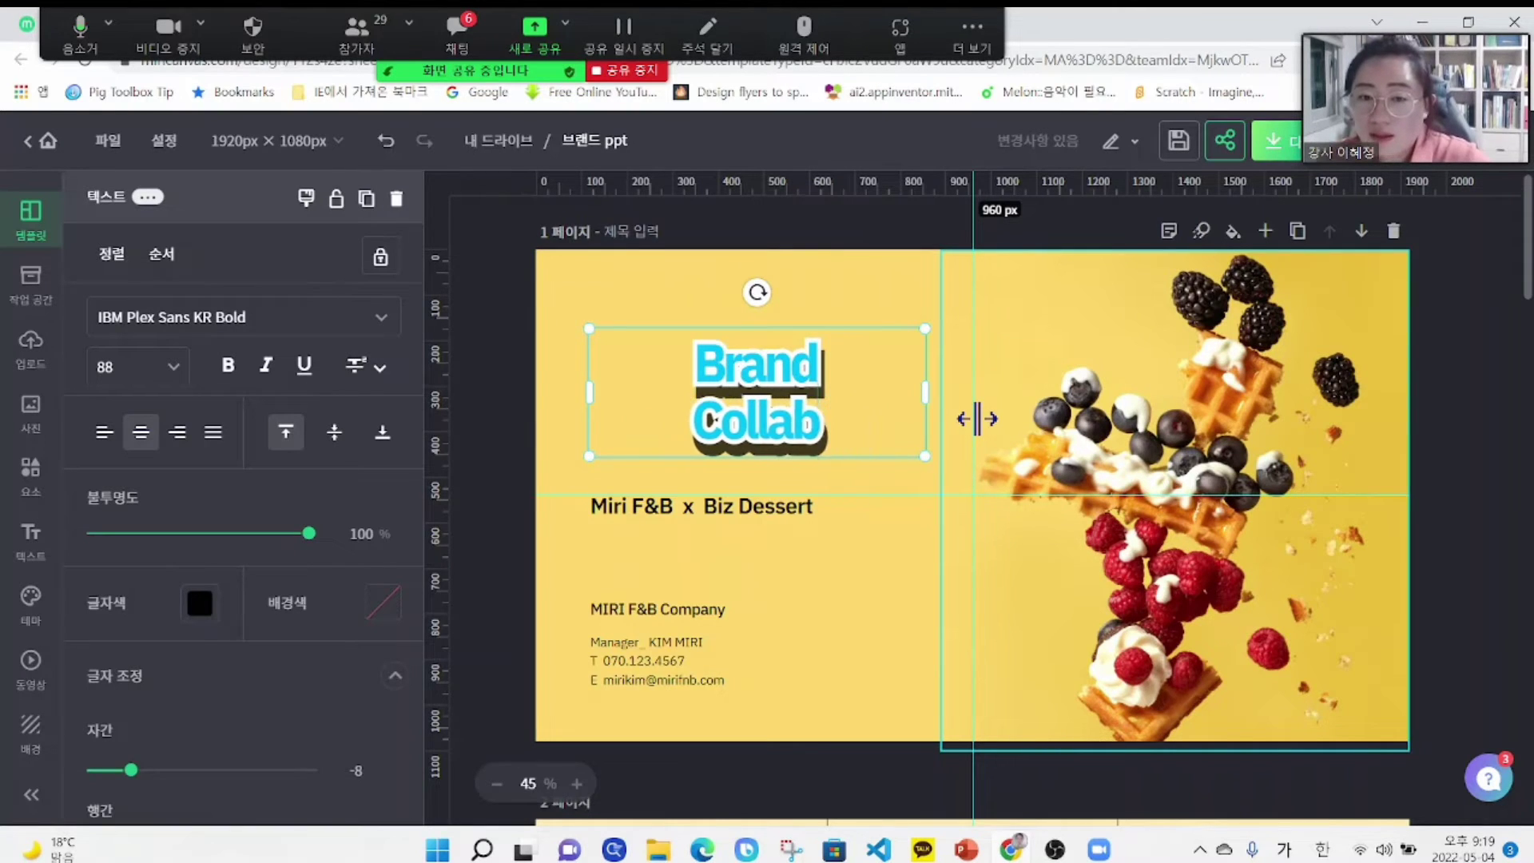
key("BackSpace")
key("BackSpace")
key("BackSpace")
key("BackSpace")
key("BackSpace")
key("BackSpace")
key("BackSpace")
key("BackSpace")
key("BackSpace")
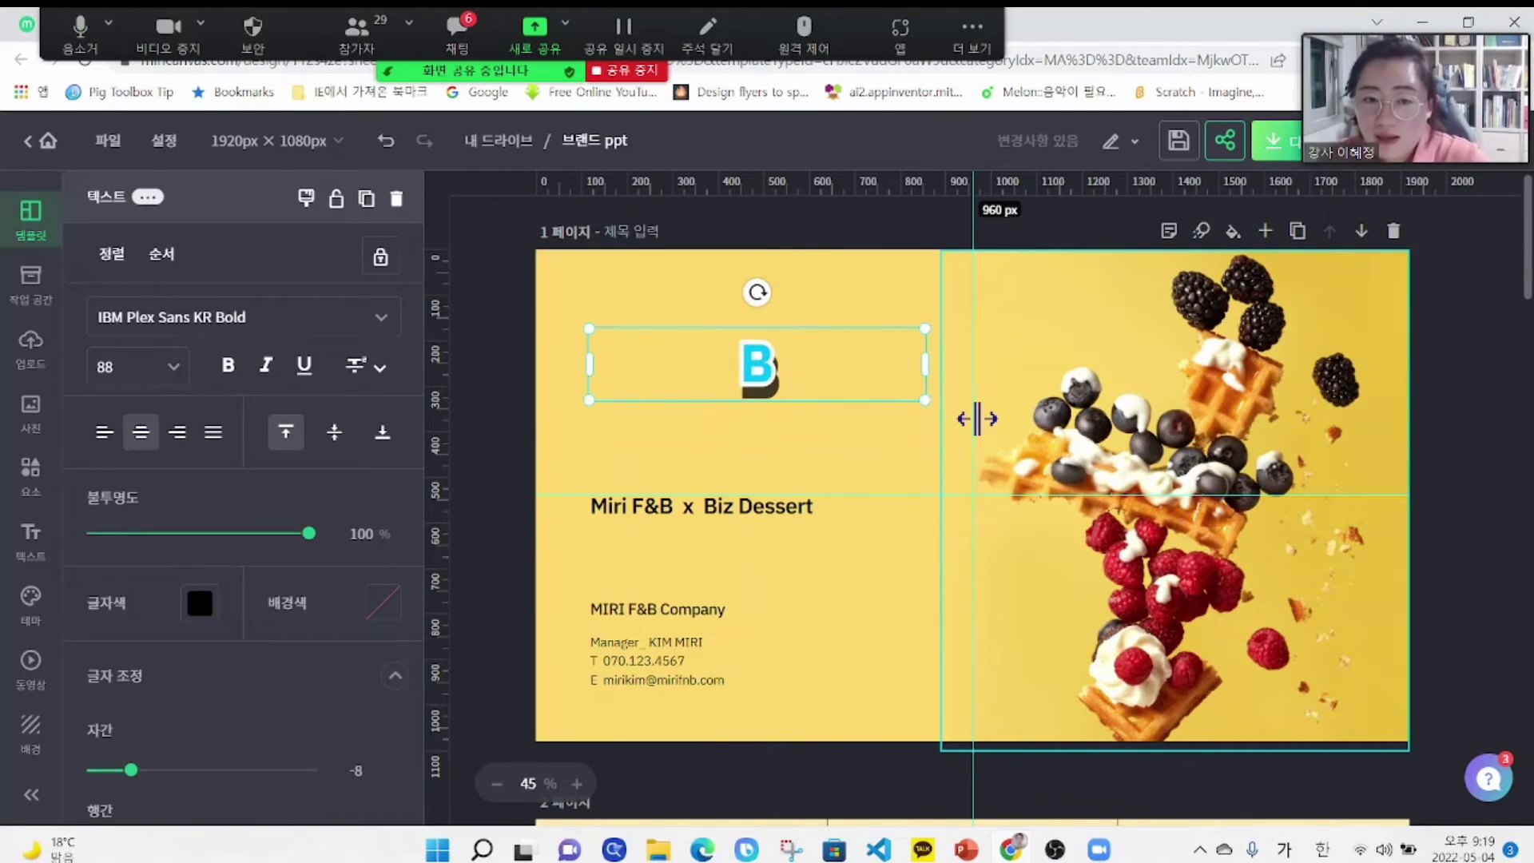
type("안녕하세요.")
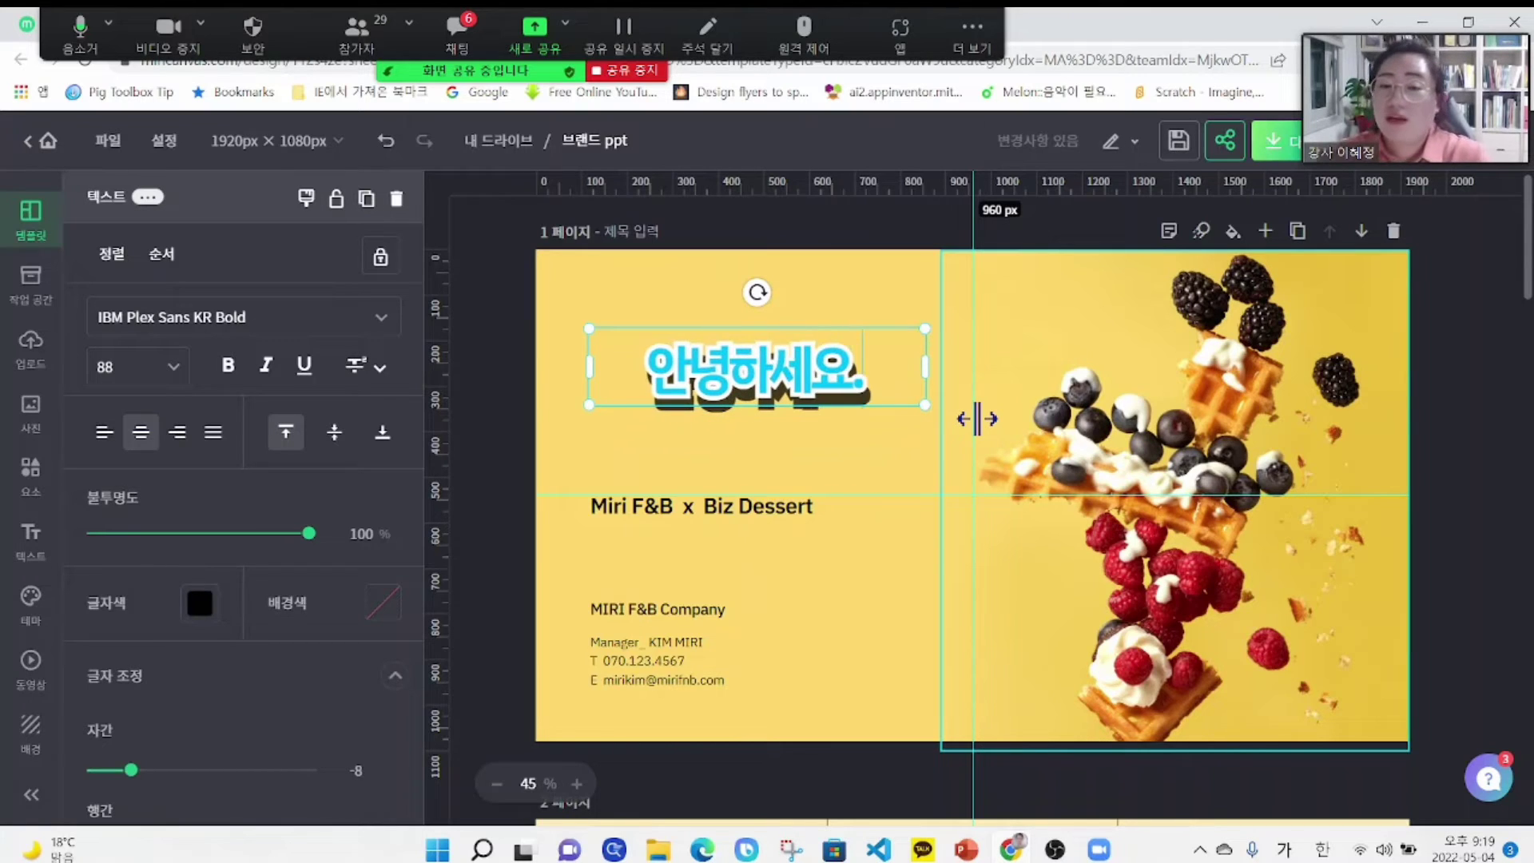
left_click(1436, 467)
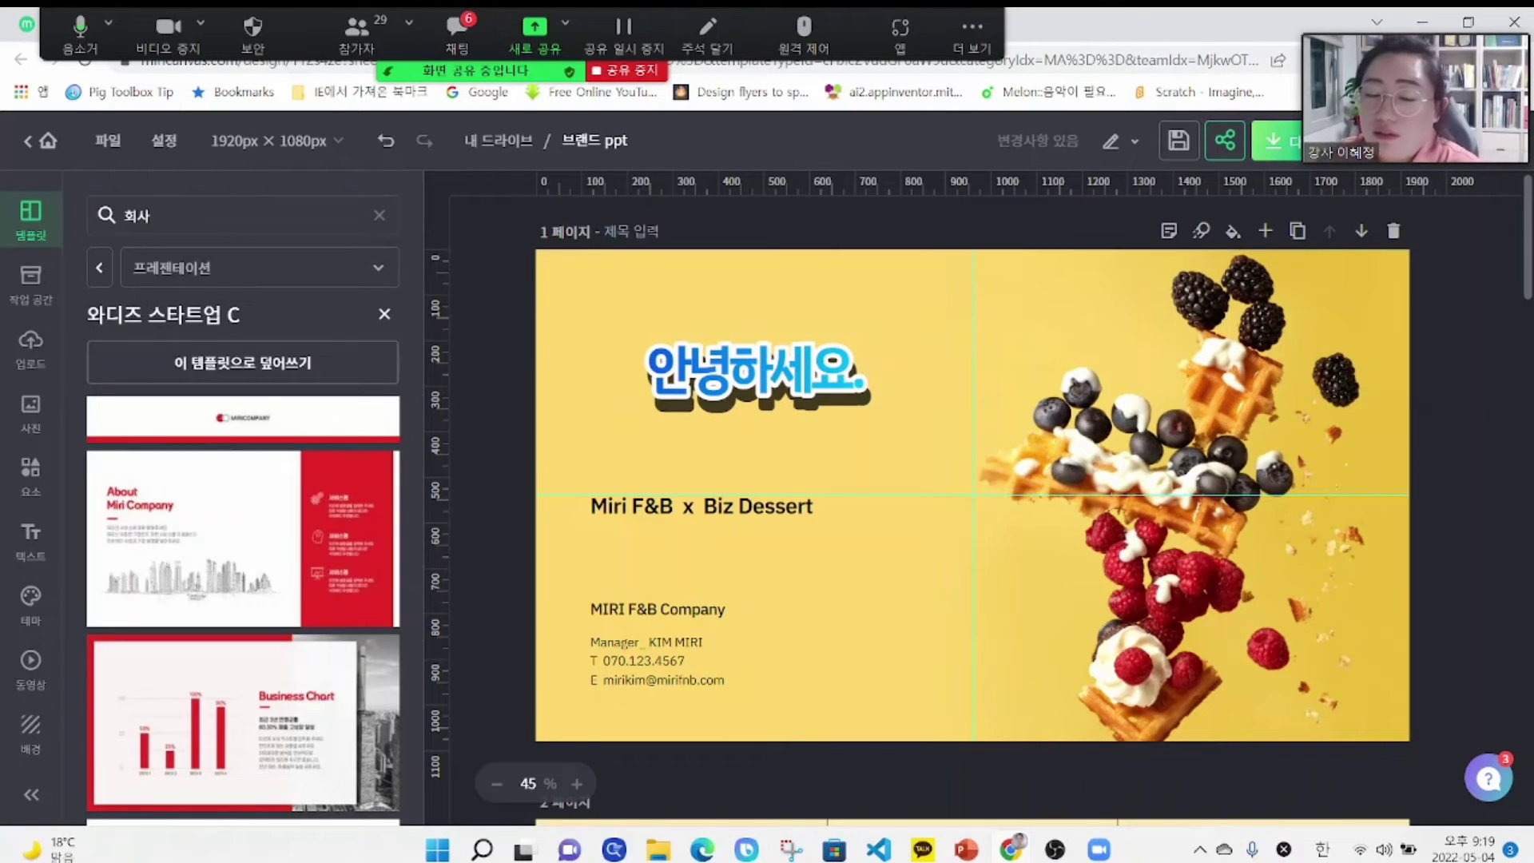
left_click(776, 390)
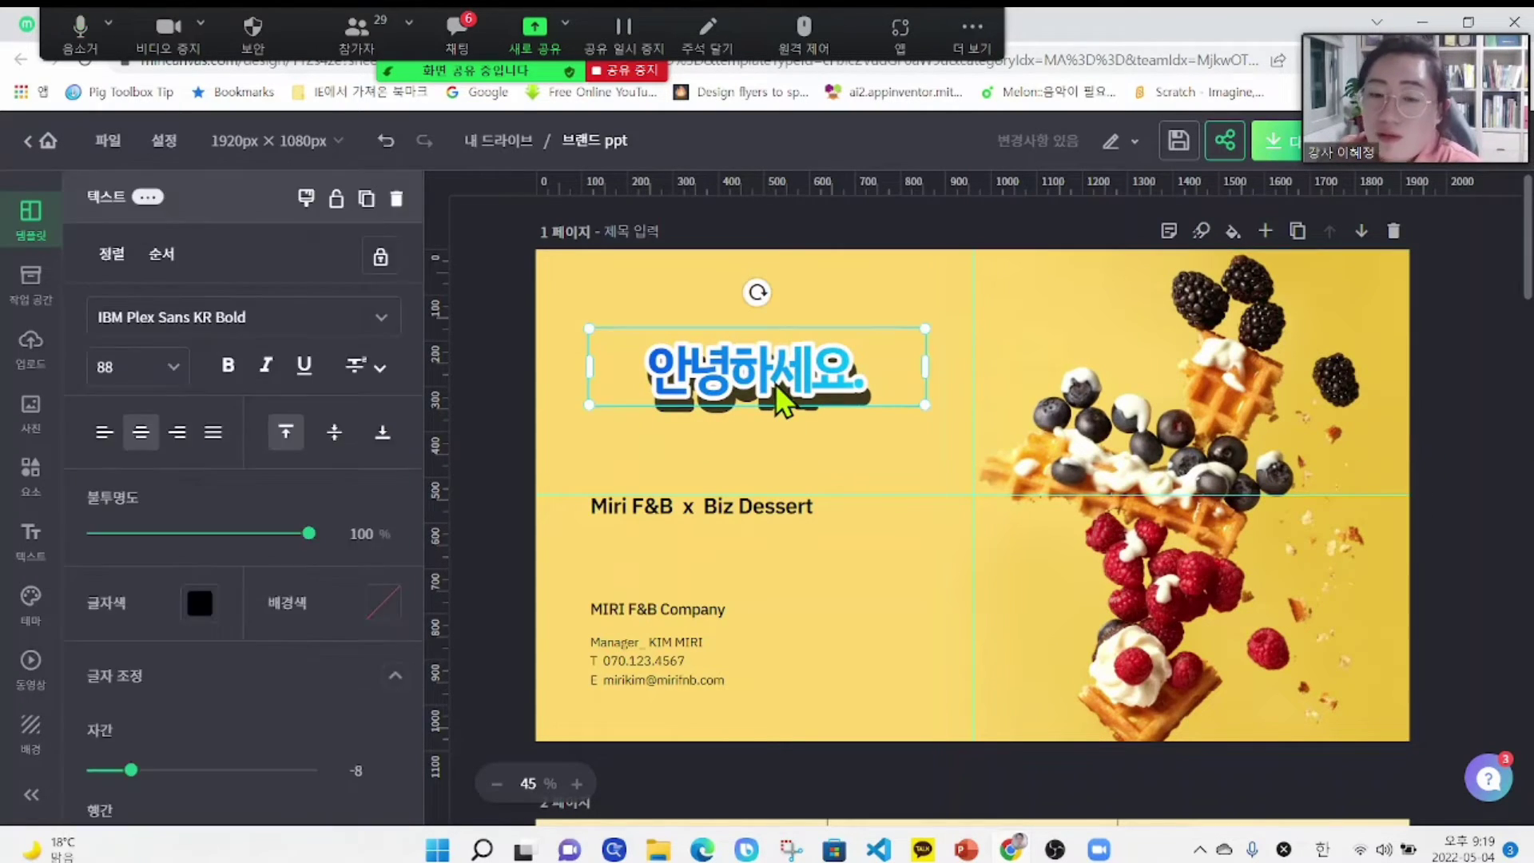
- Upload the image file 프로필 from the 문서 folder to the design's uploads
left_click(1203, 436)
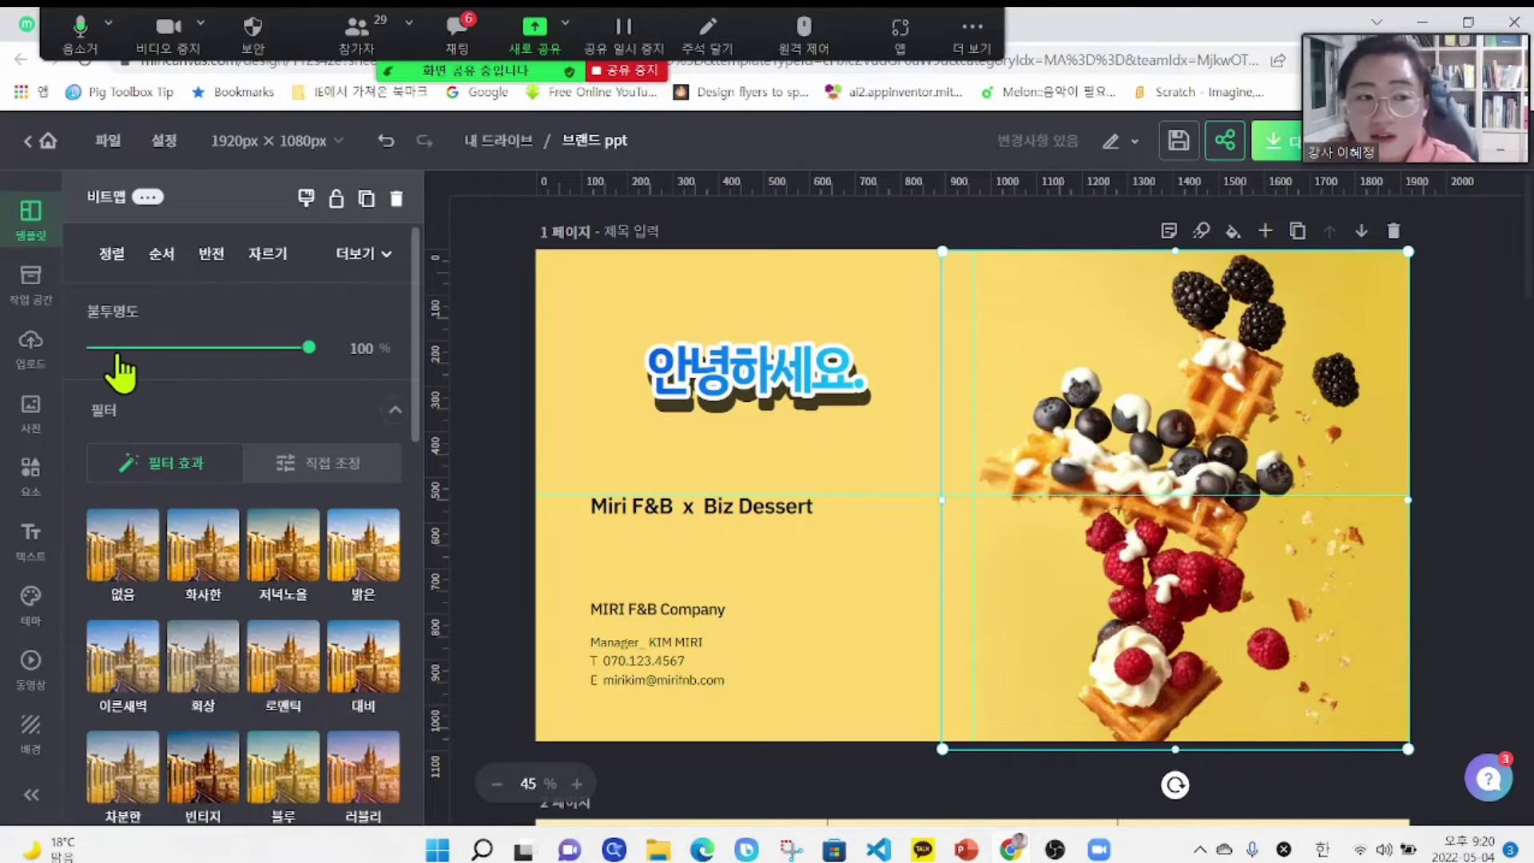
left_click(32, 351)
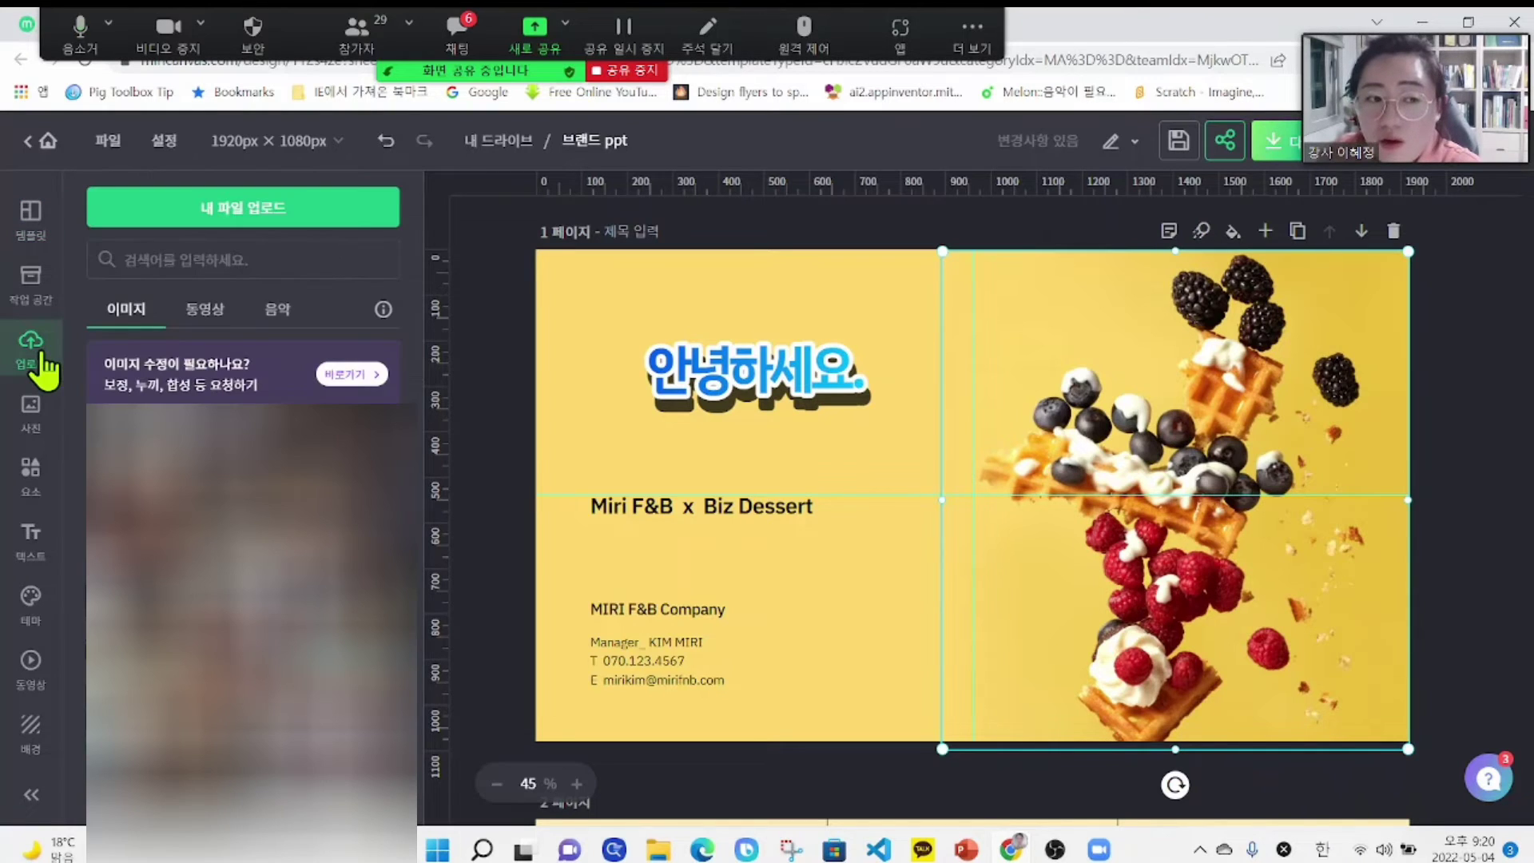
left_click(234, 230)
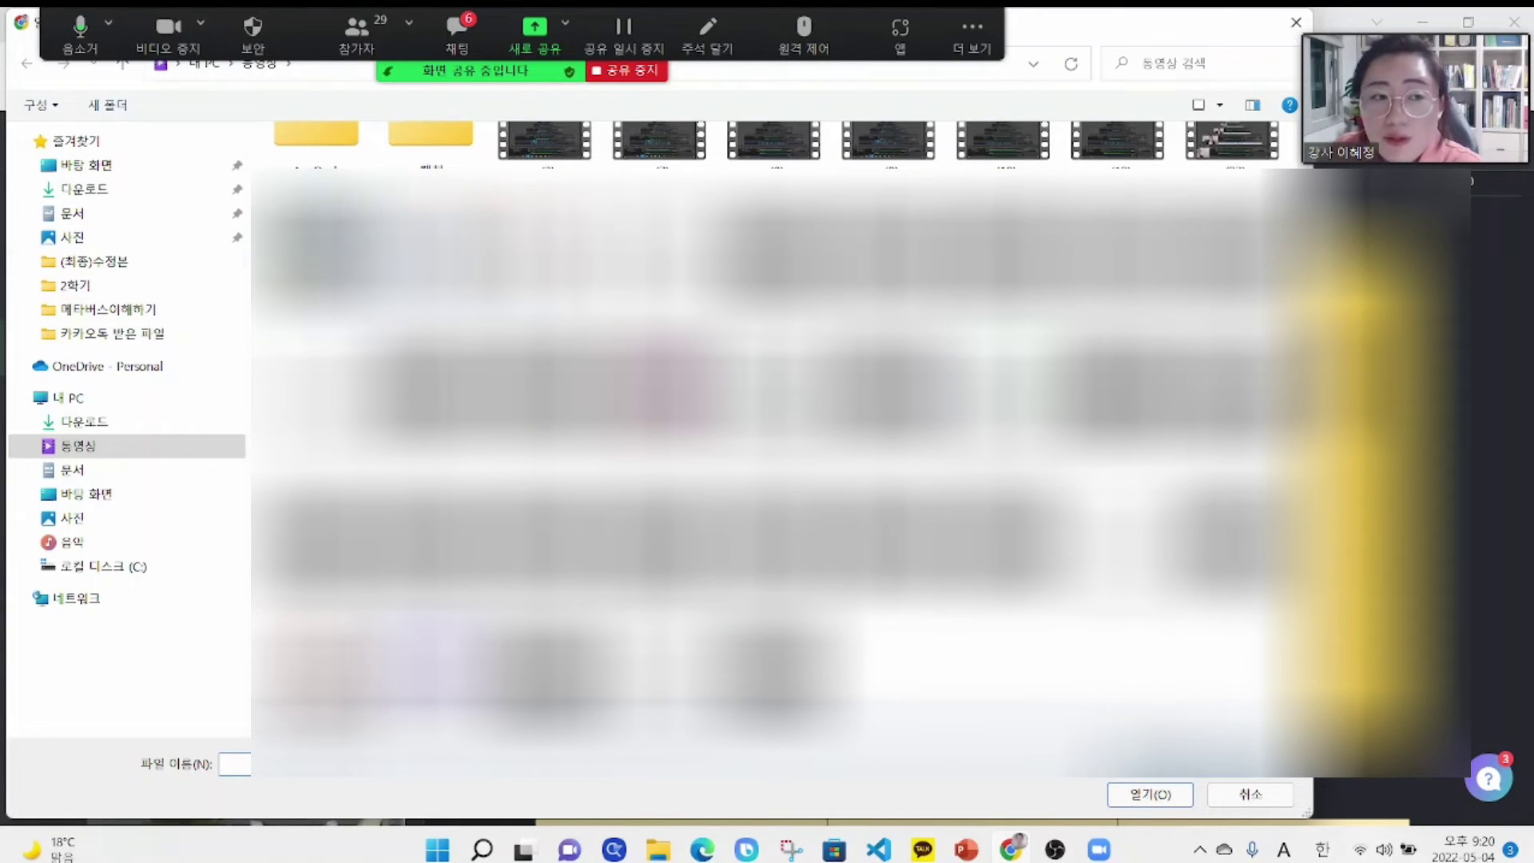
left_click(76, 214)
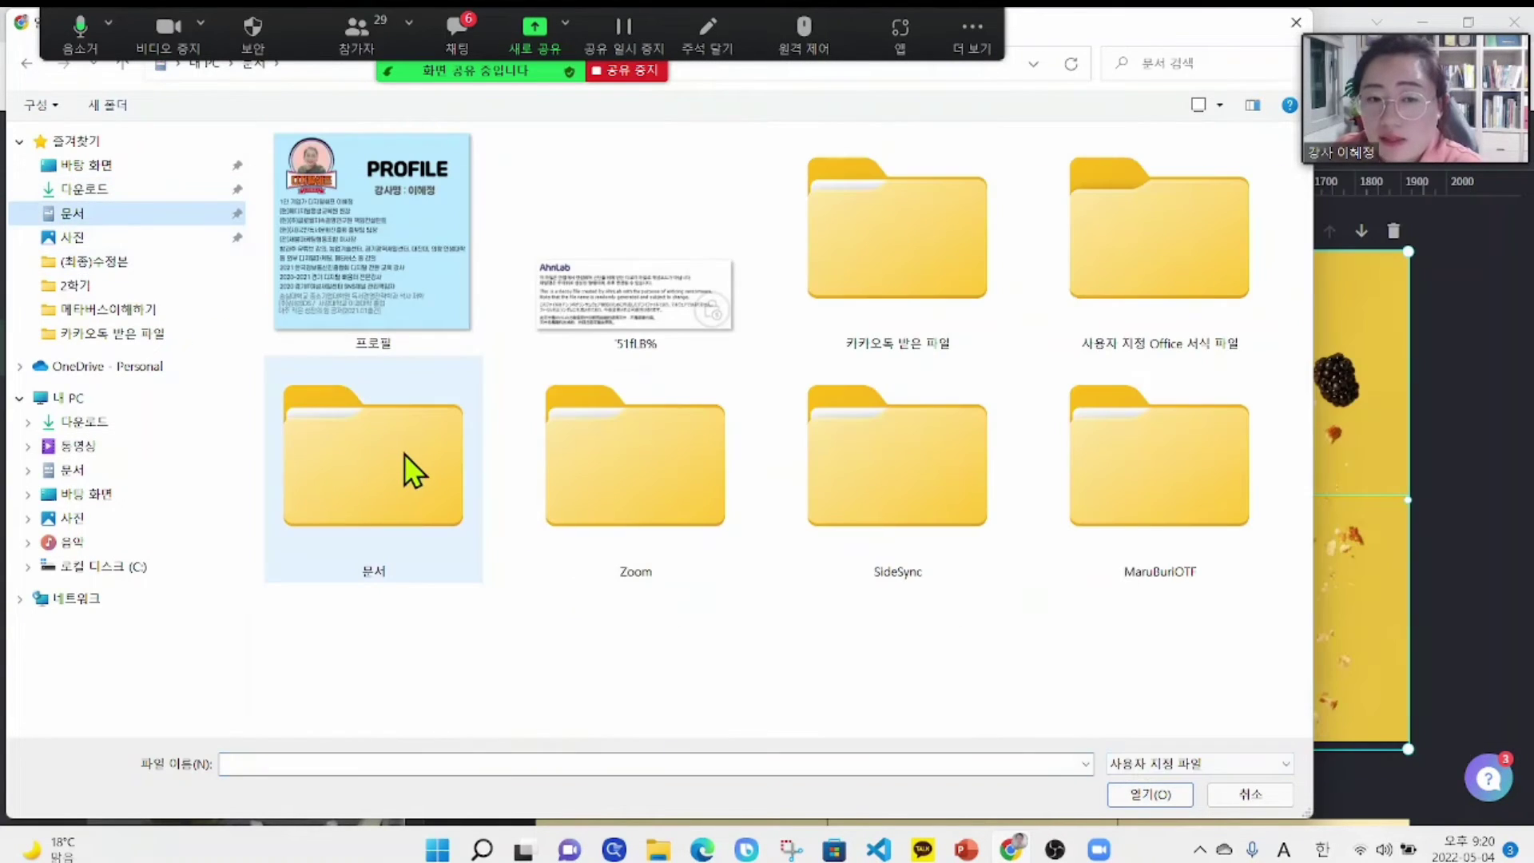
left_click(373, 232)
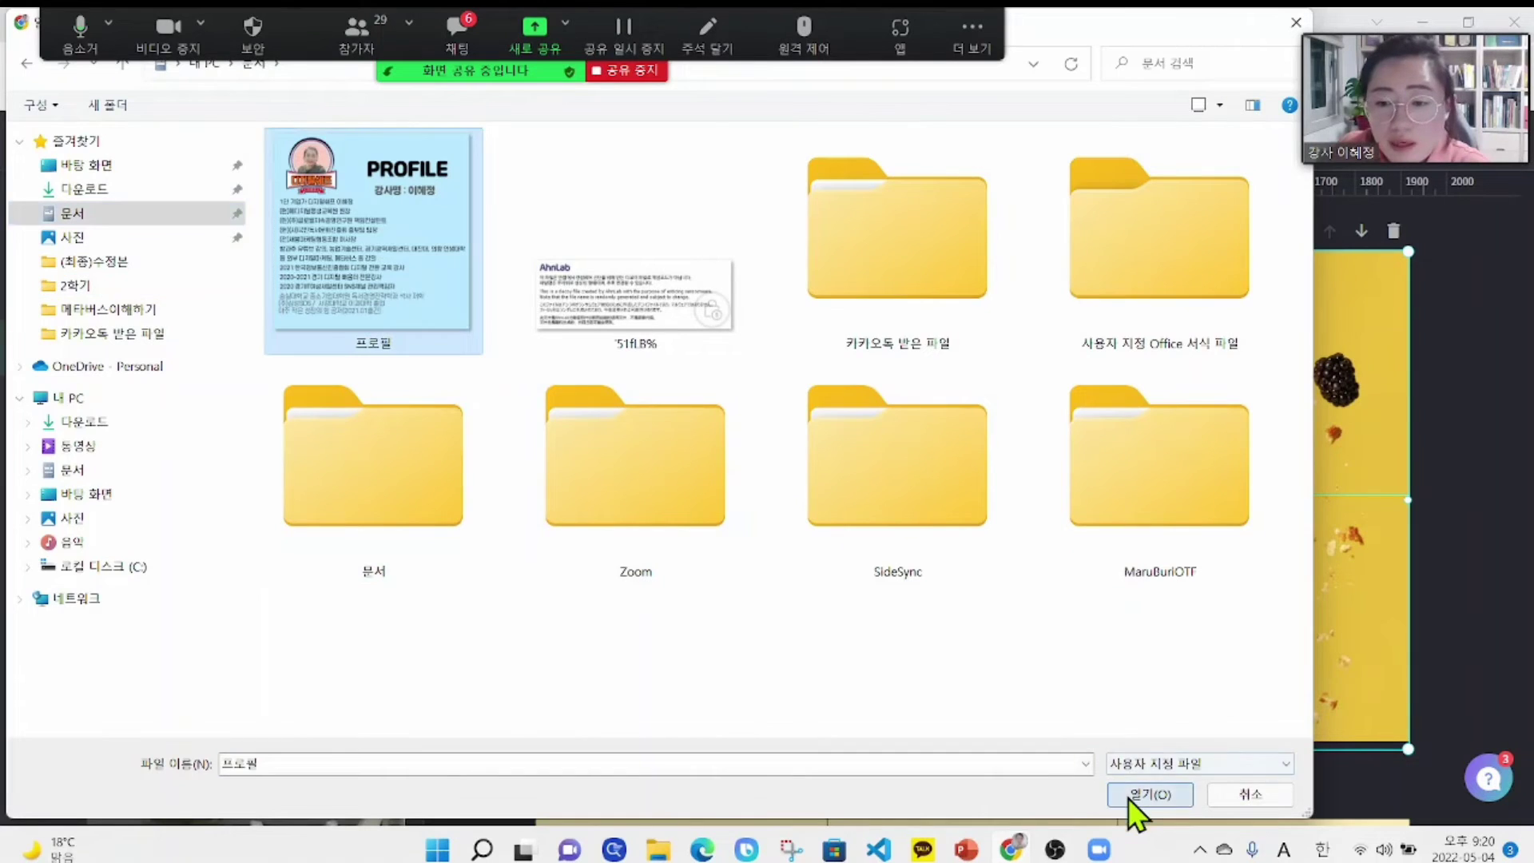
left_click(1130, 798)
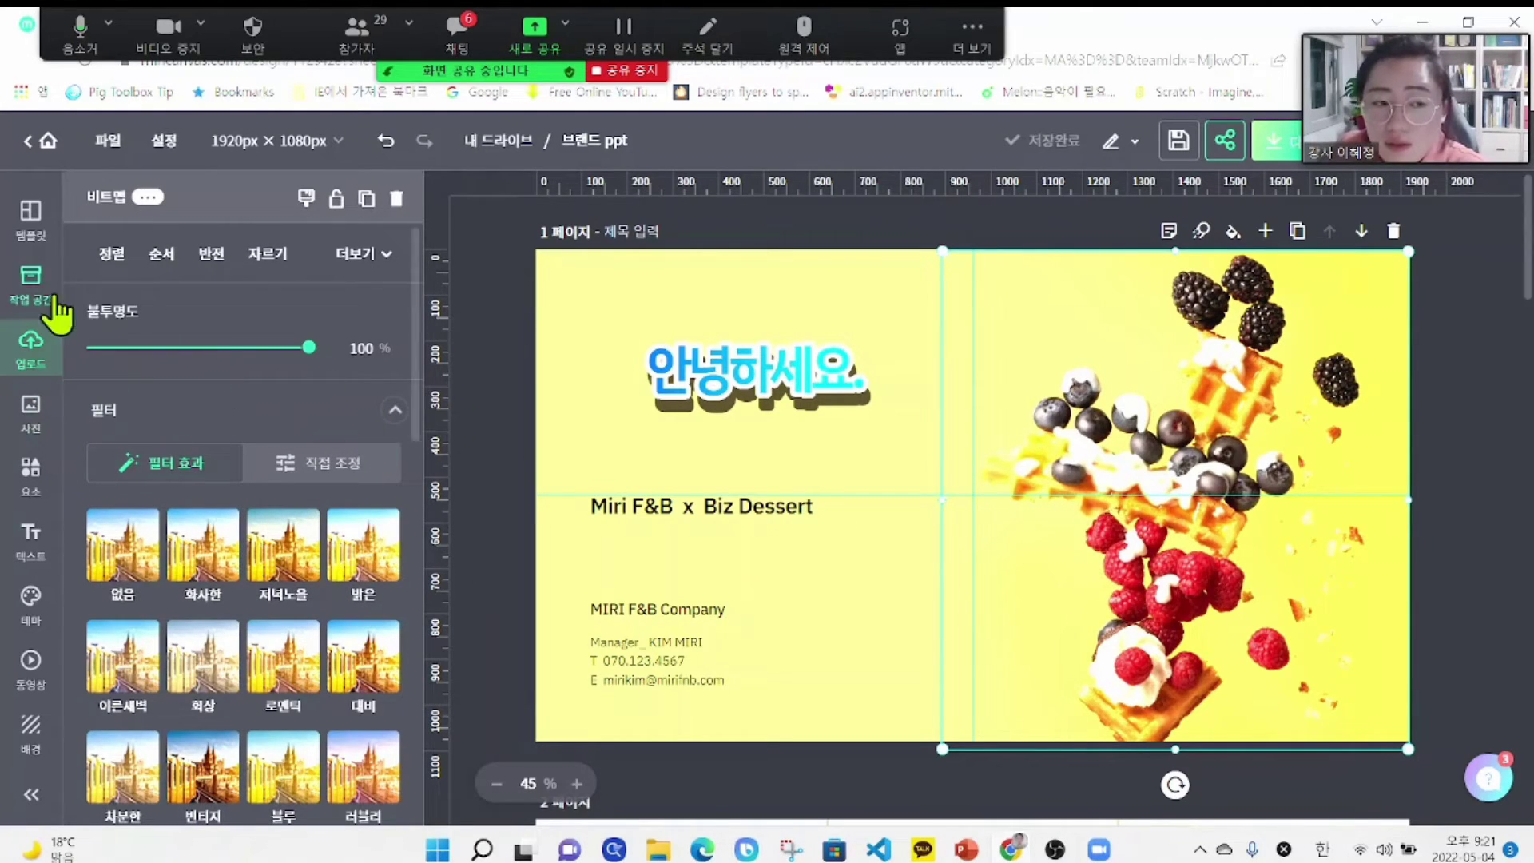
- Compare the stock photo library with the uploaded images, ending on the uploads
left_click(31, 412)
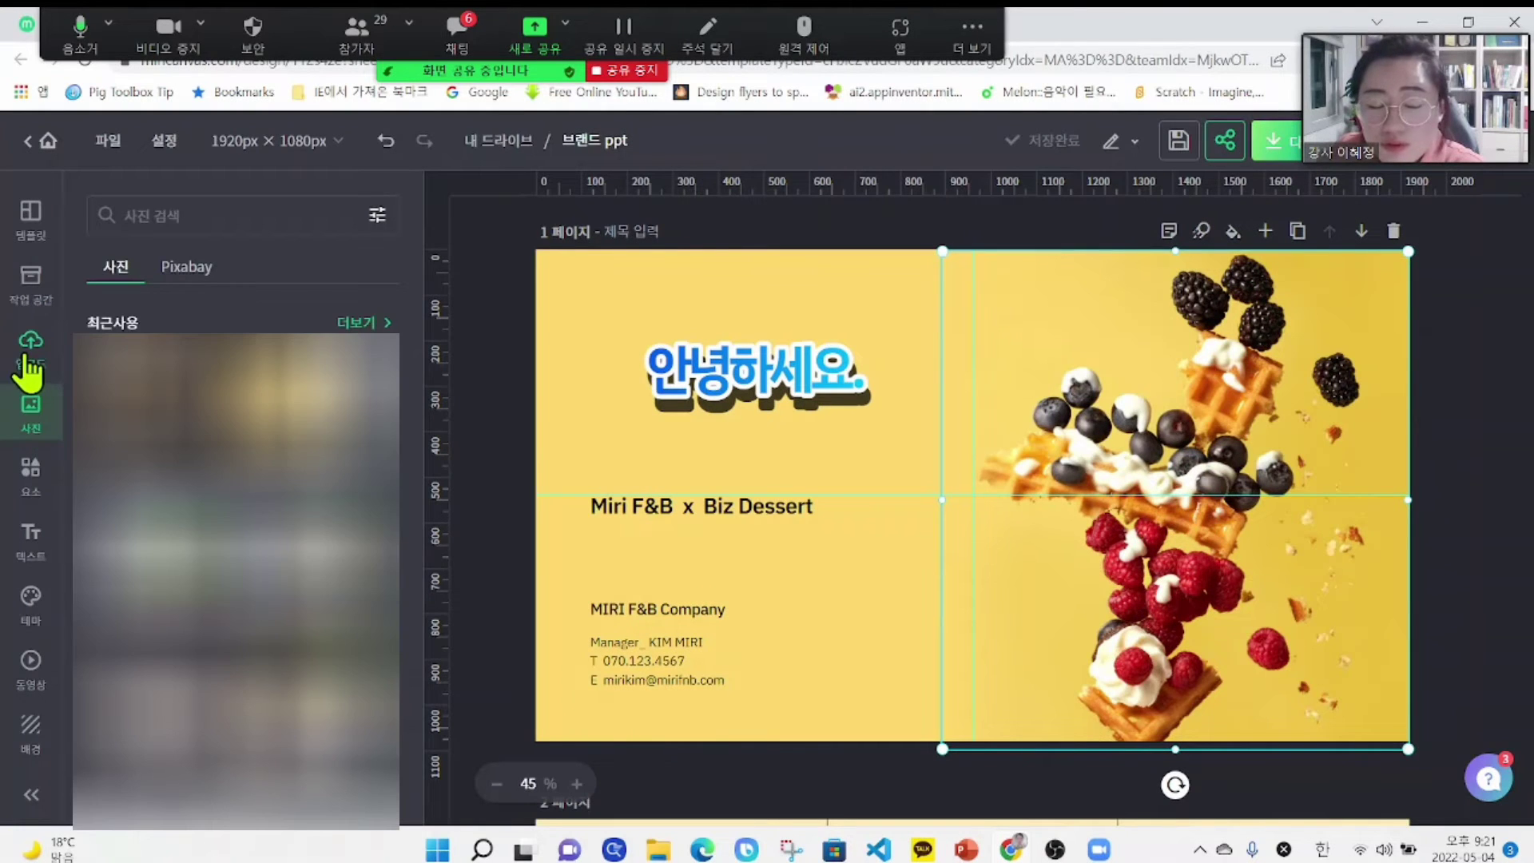
left_click(28, 358)
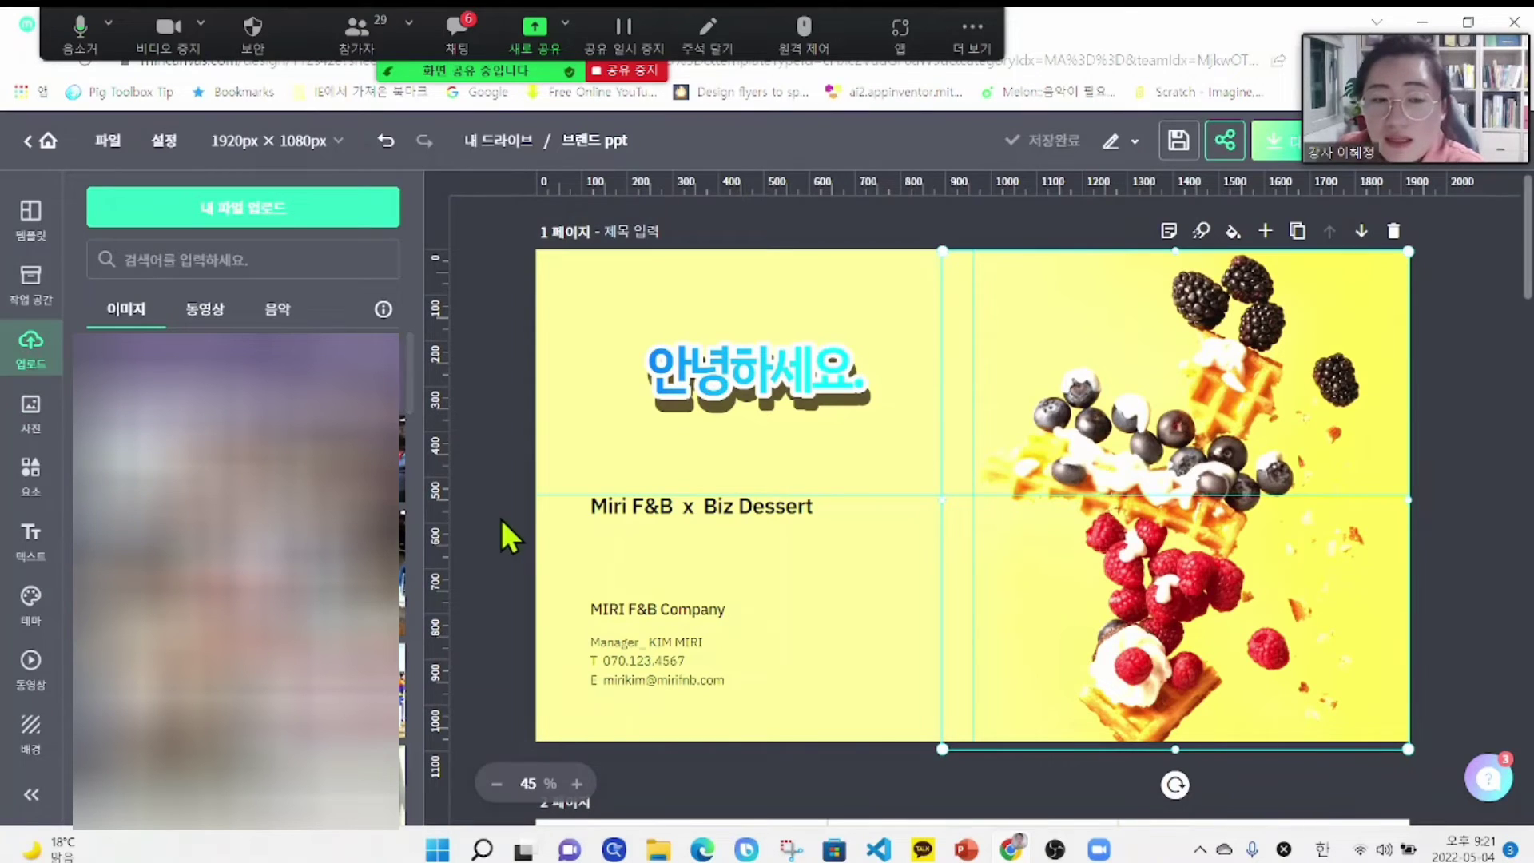
left_click(20, 415)
left_click(30, 350)
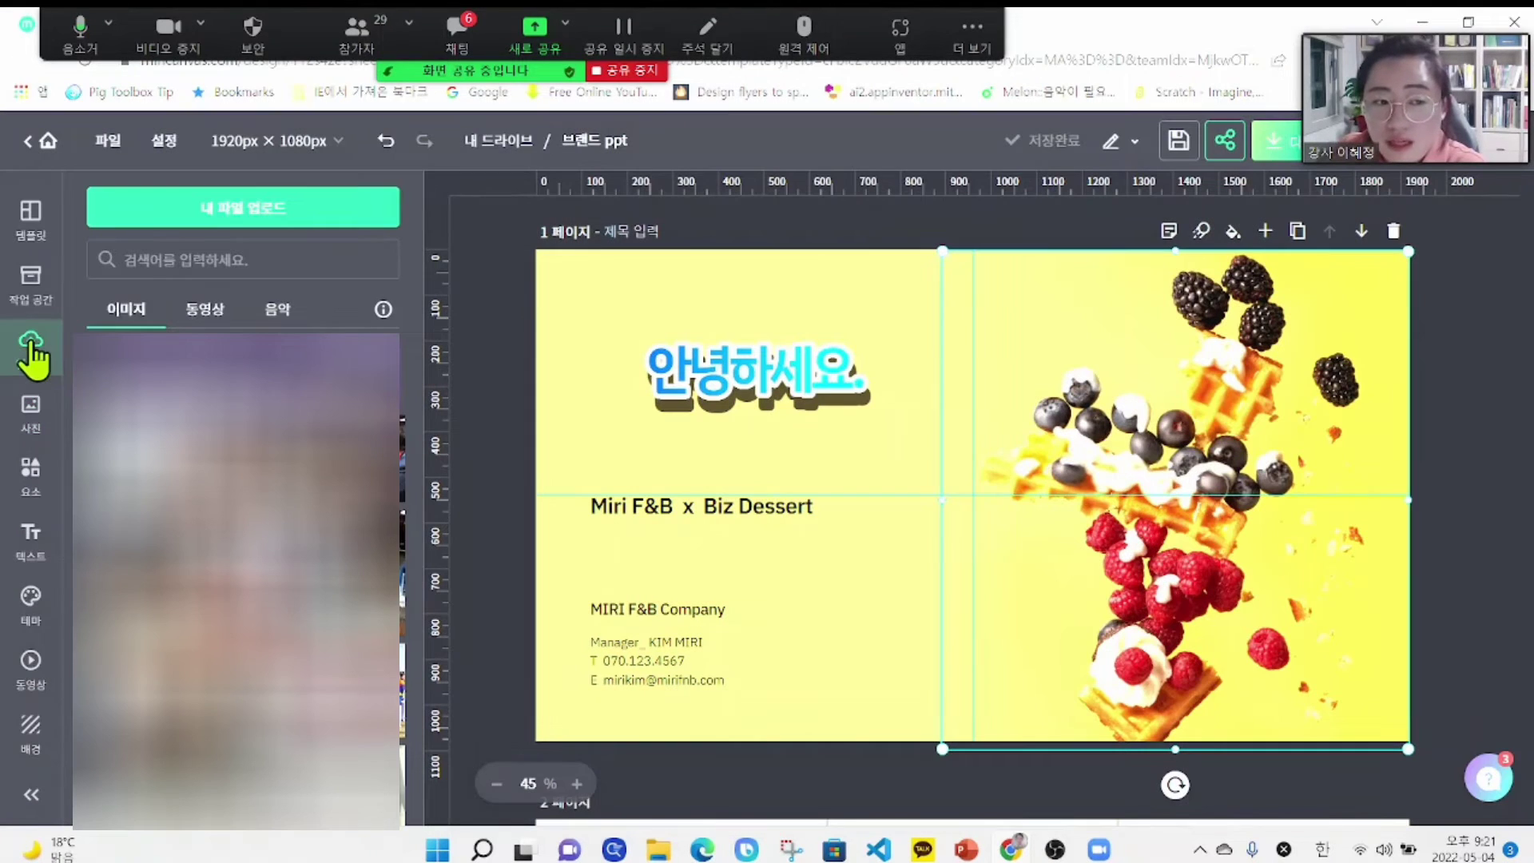
- Review the settings available for the waffle picture and the 안녕하세요. title, then return to the uploaded images
left_click(484, 331)
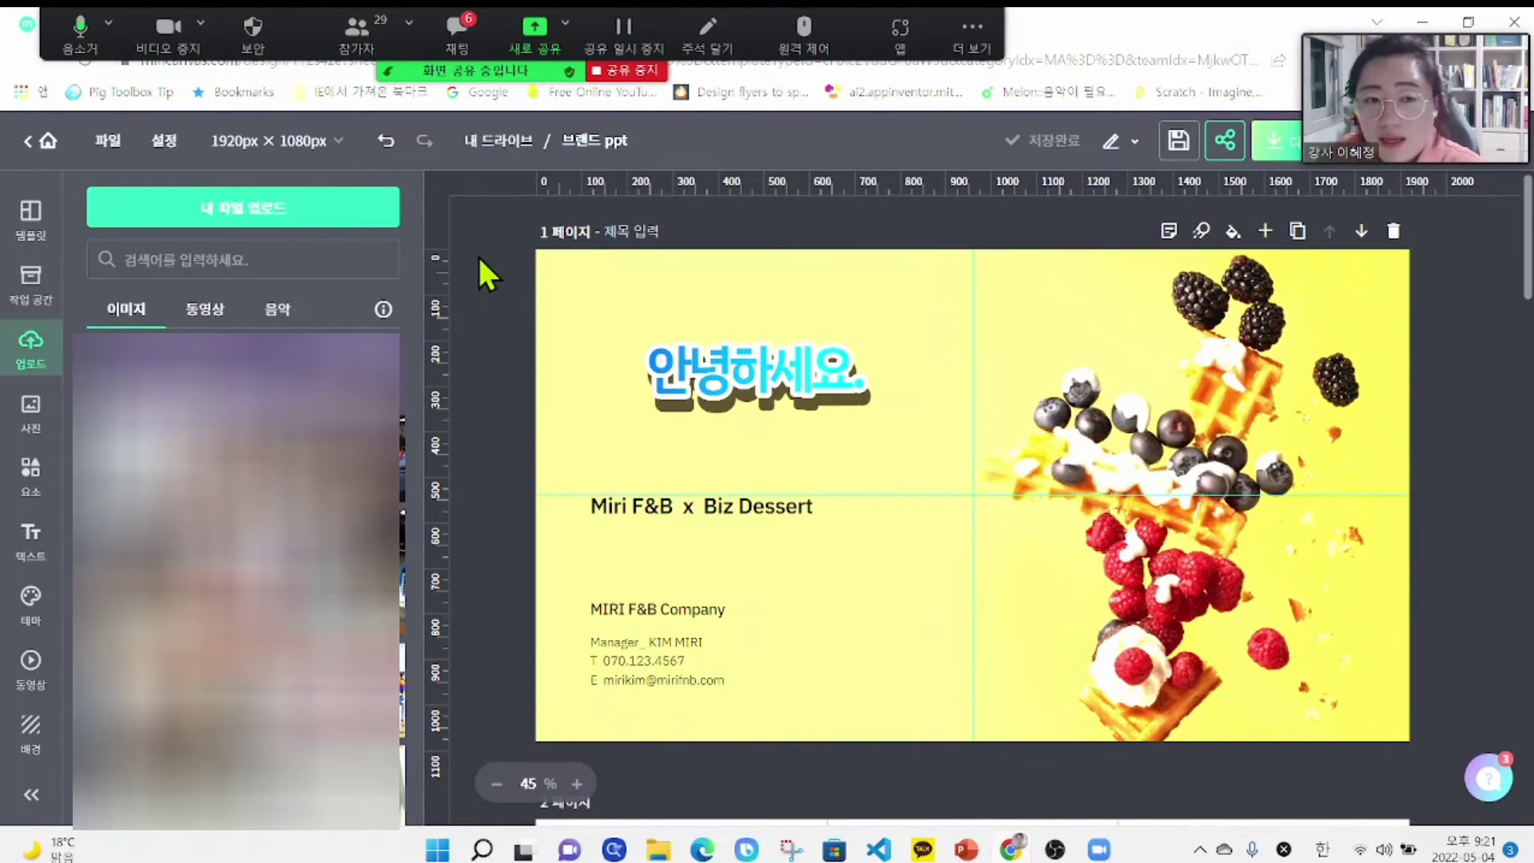
left_click_drag(478, 254, 516, 711)
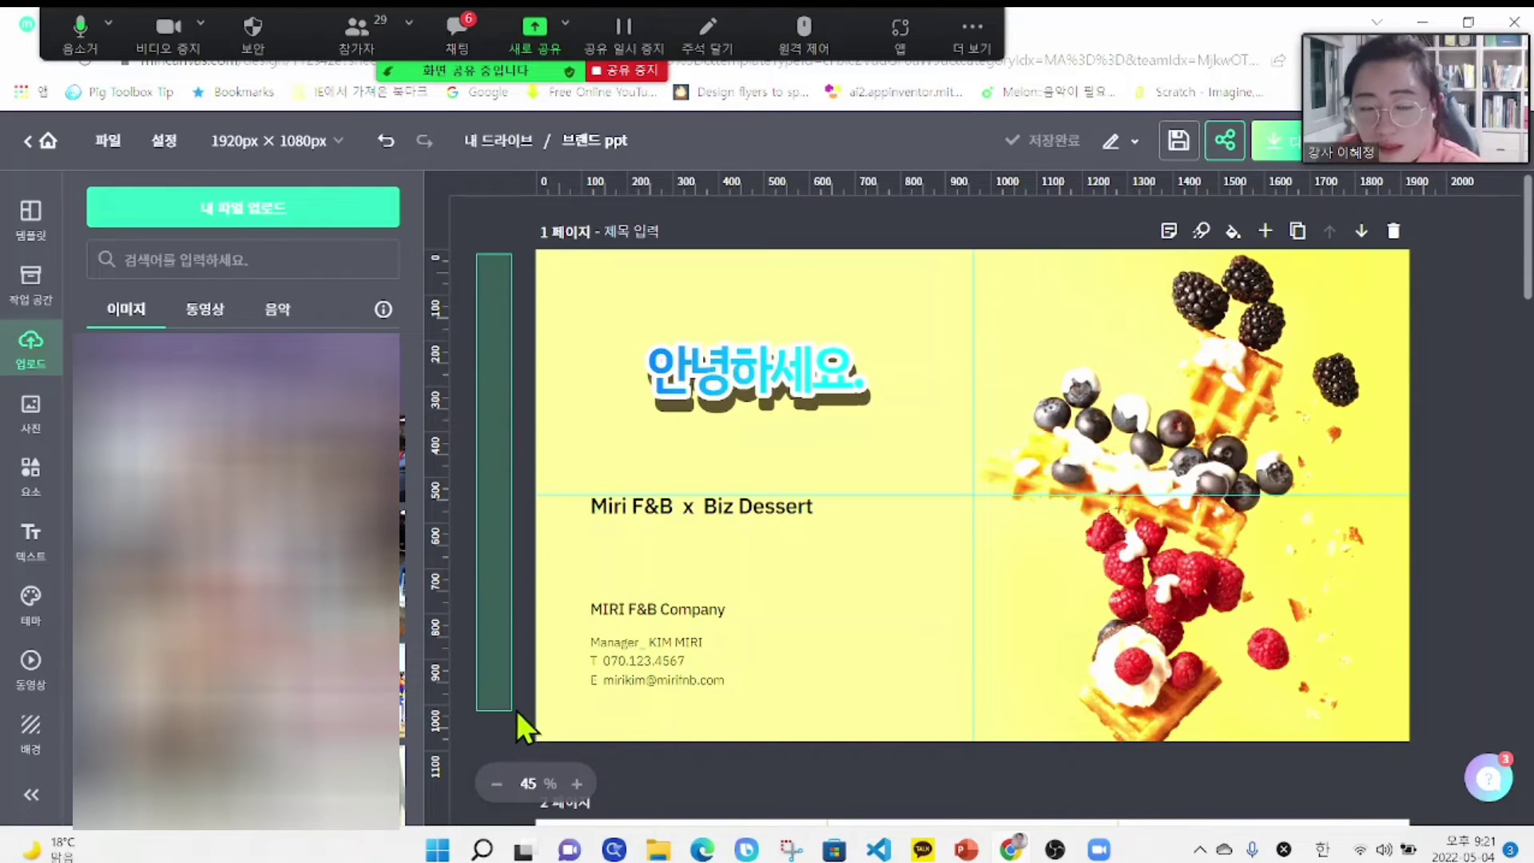
left_click_drag(478, 231, 501, 528)
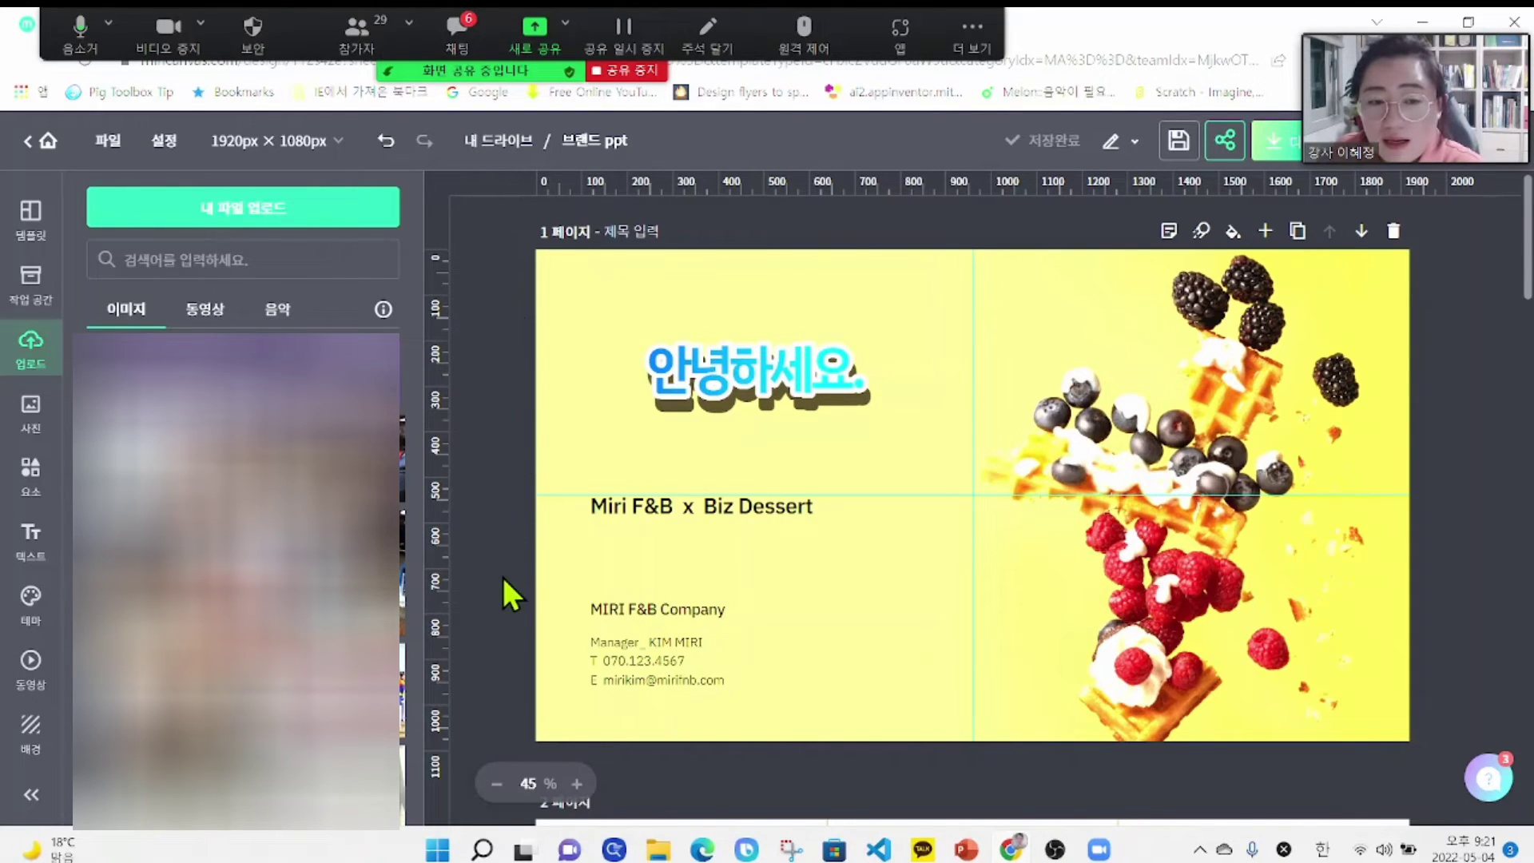
left_click(1163, 425)
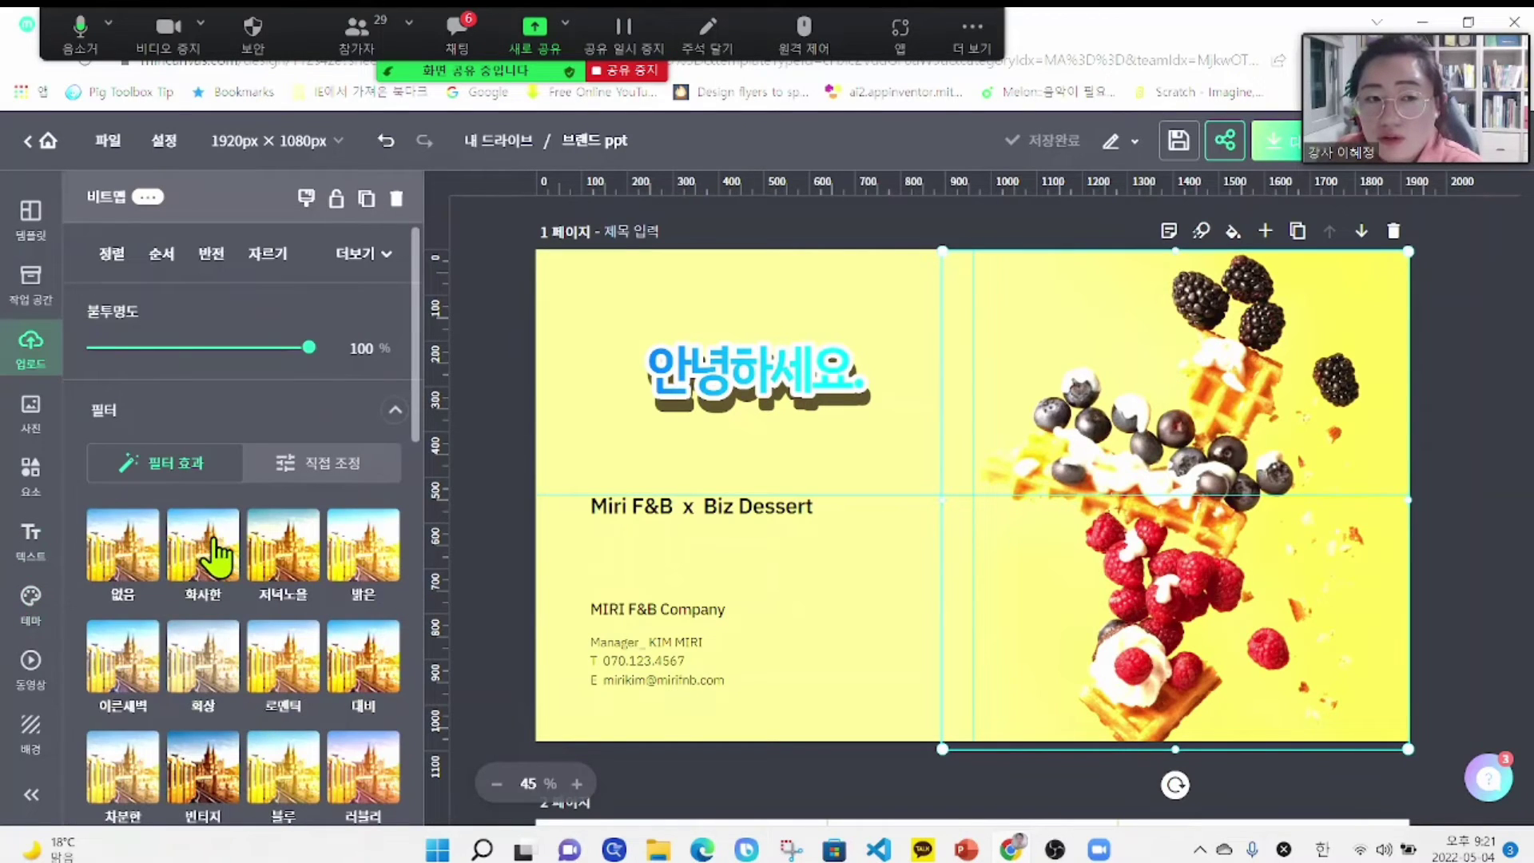
left_click(745, 390)
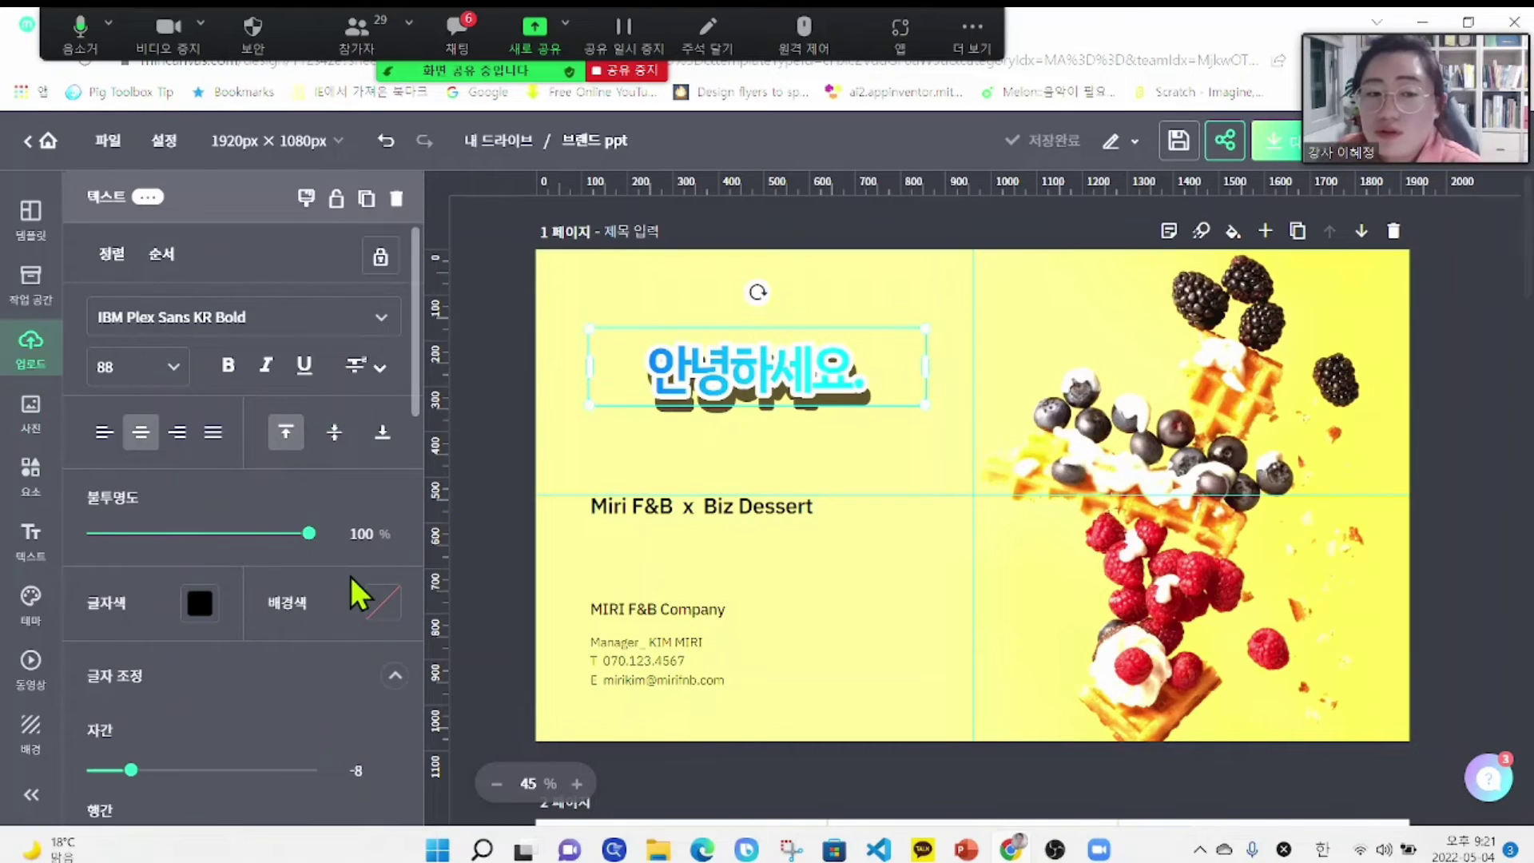
left_click(509, 395)
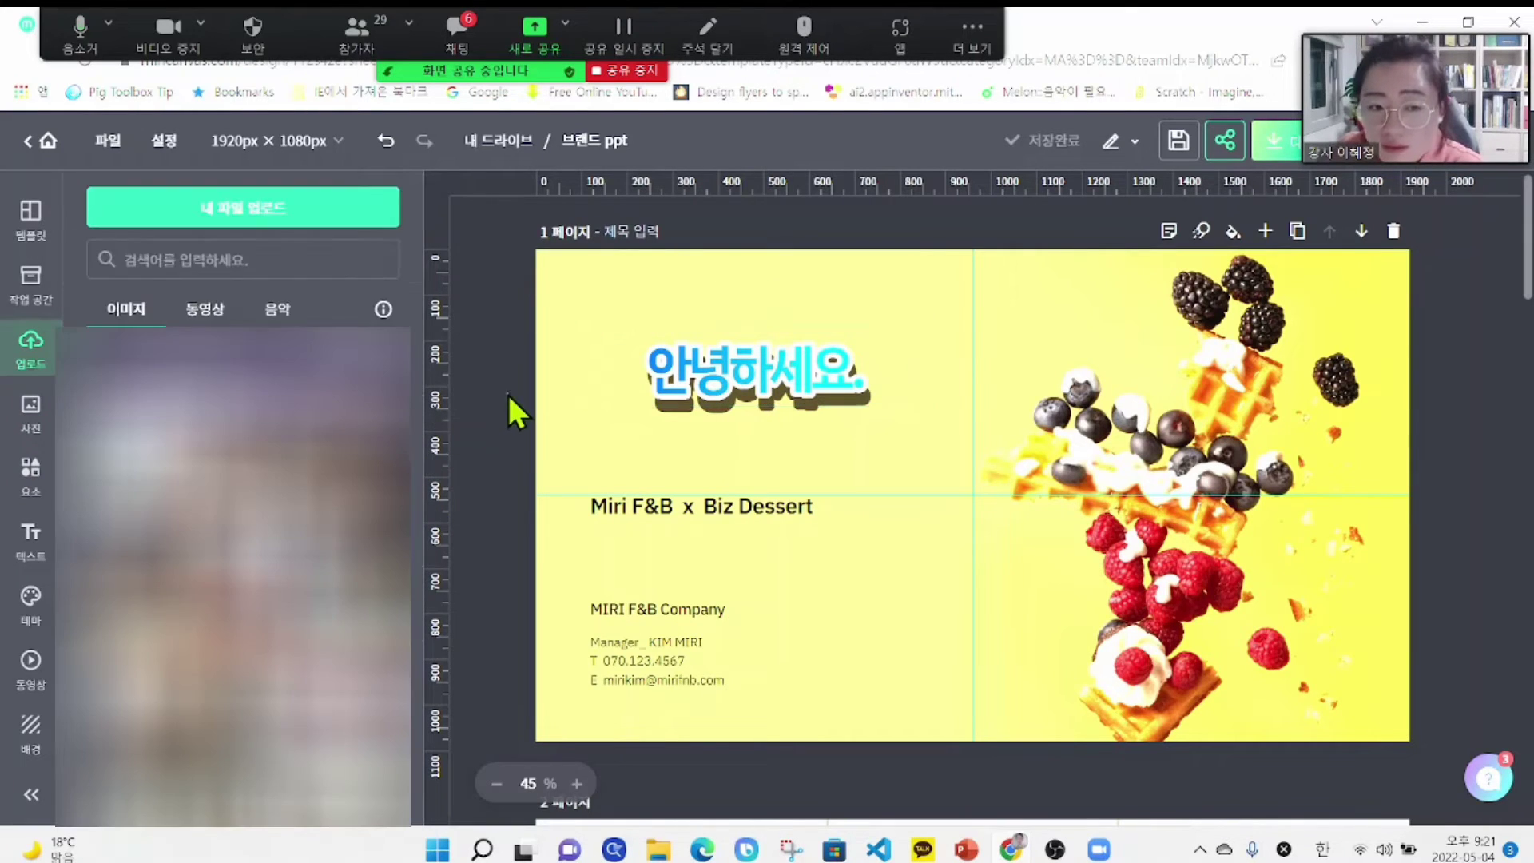
left_click(33, 412)
left_click(28, 353)
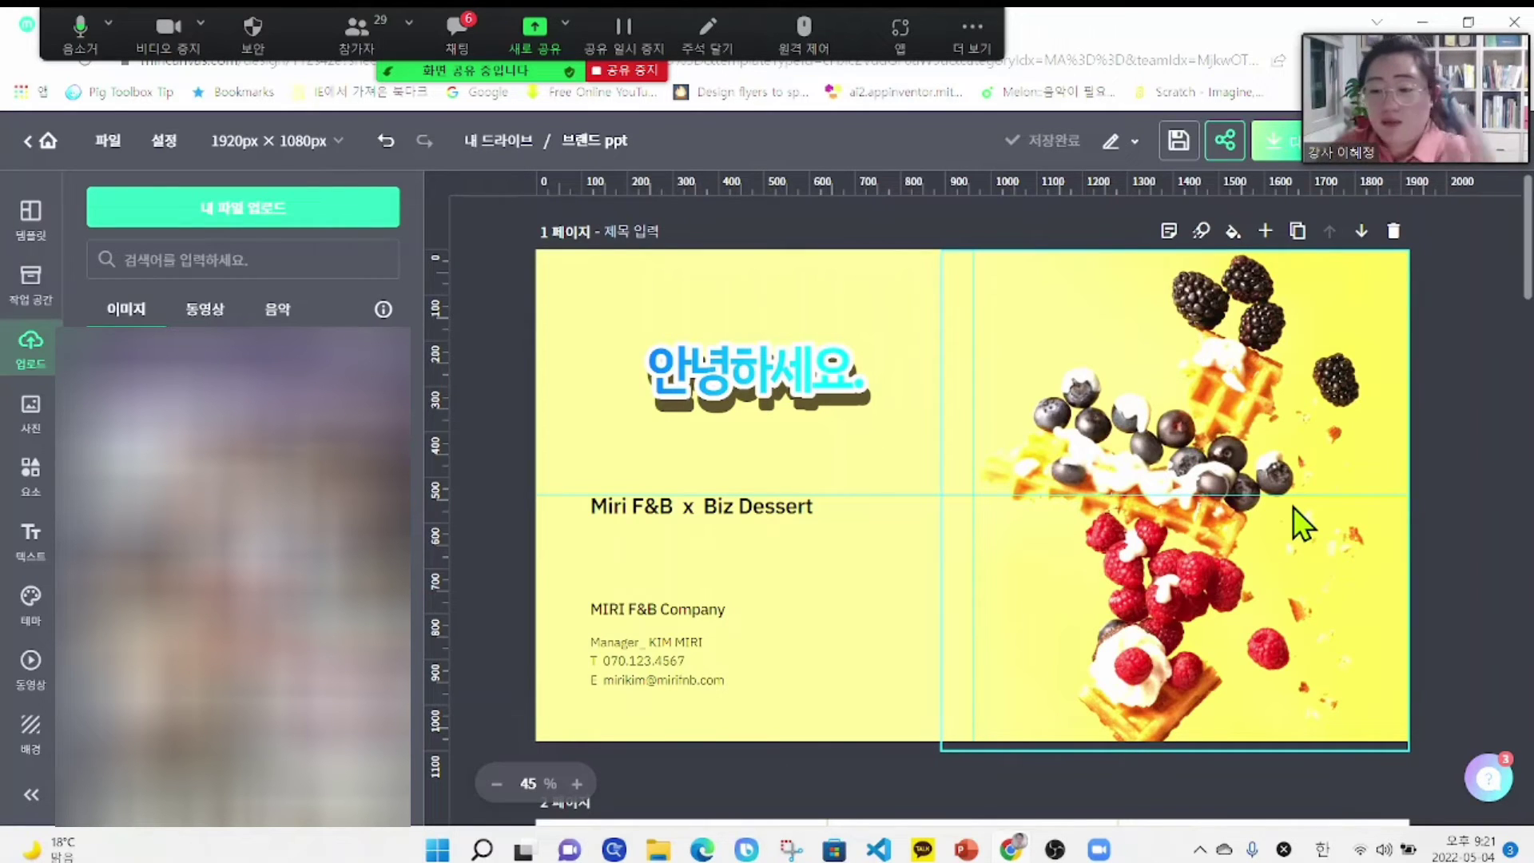
- Delete the waffle and berries picture from the cover page
left_click(1263, 410)
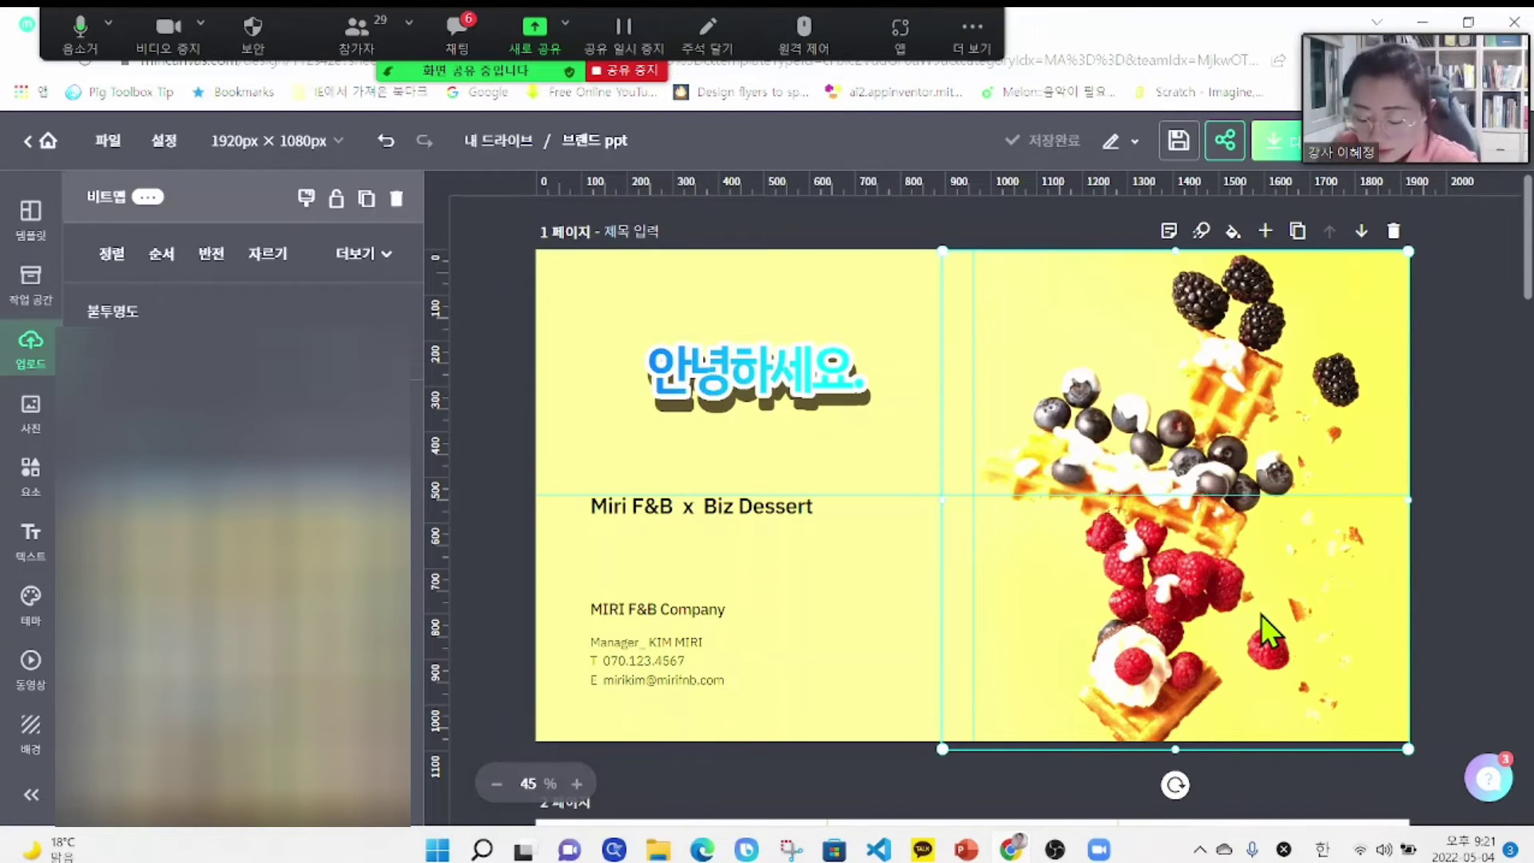
right_click(1225, 385)
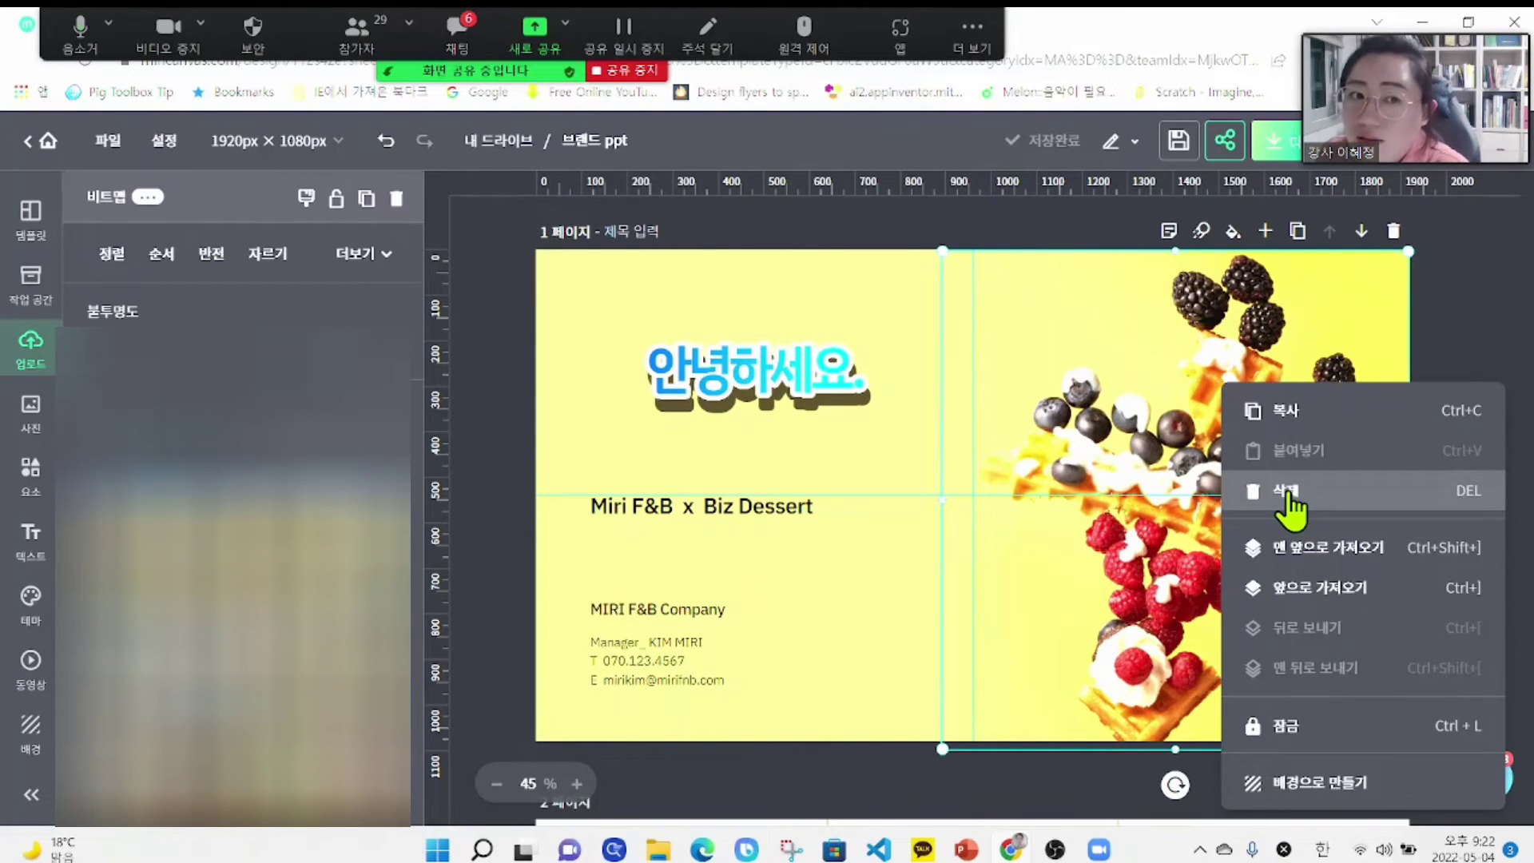
left_click(1062, 443)
right_click(1061, 441)
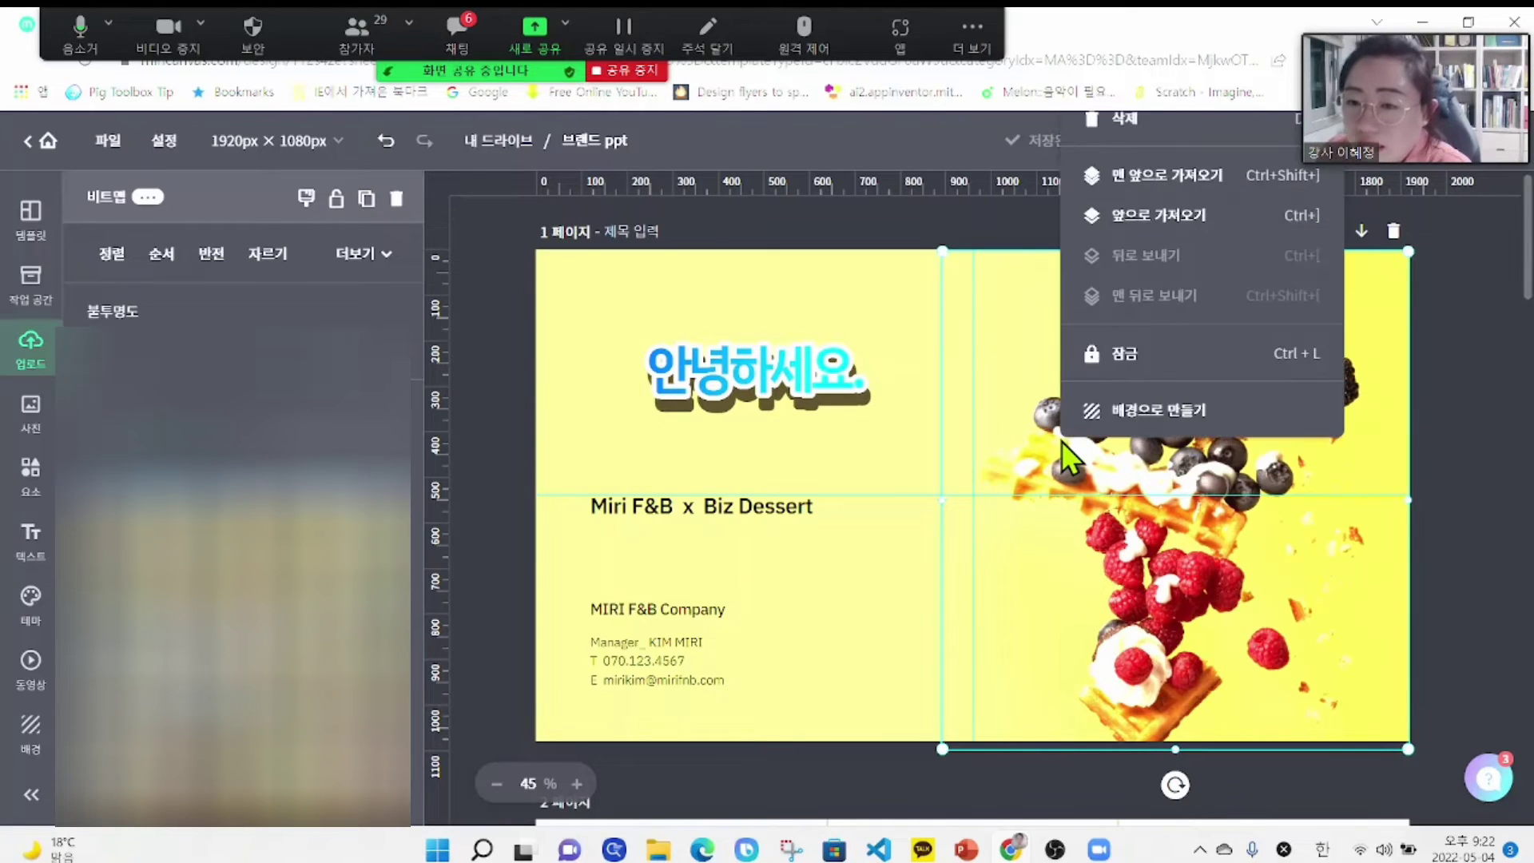
left_click(1049, 448)
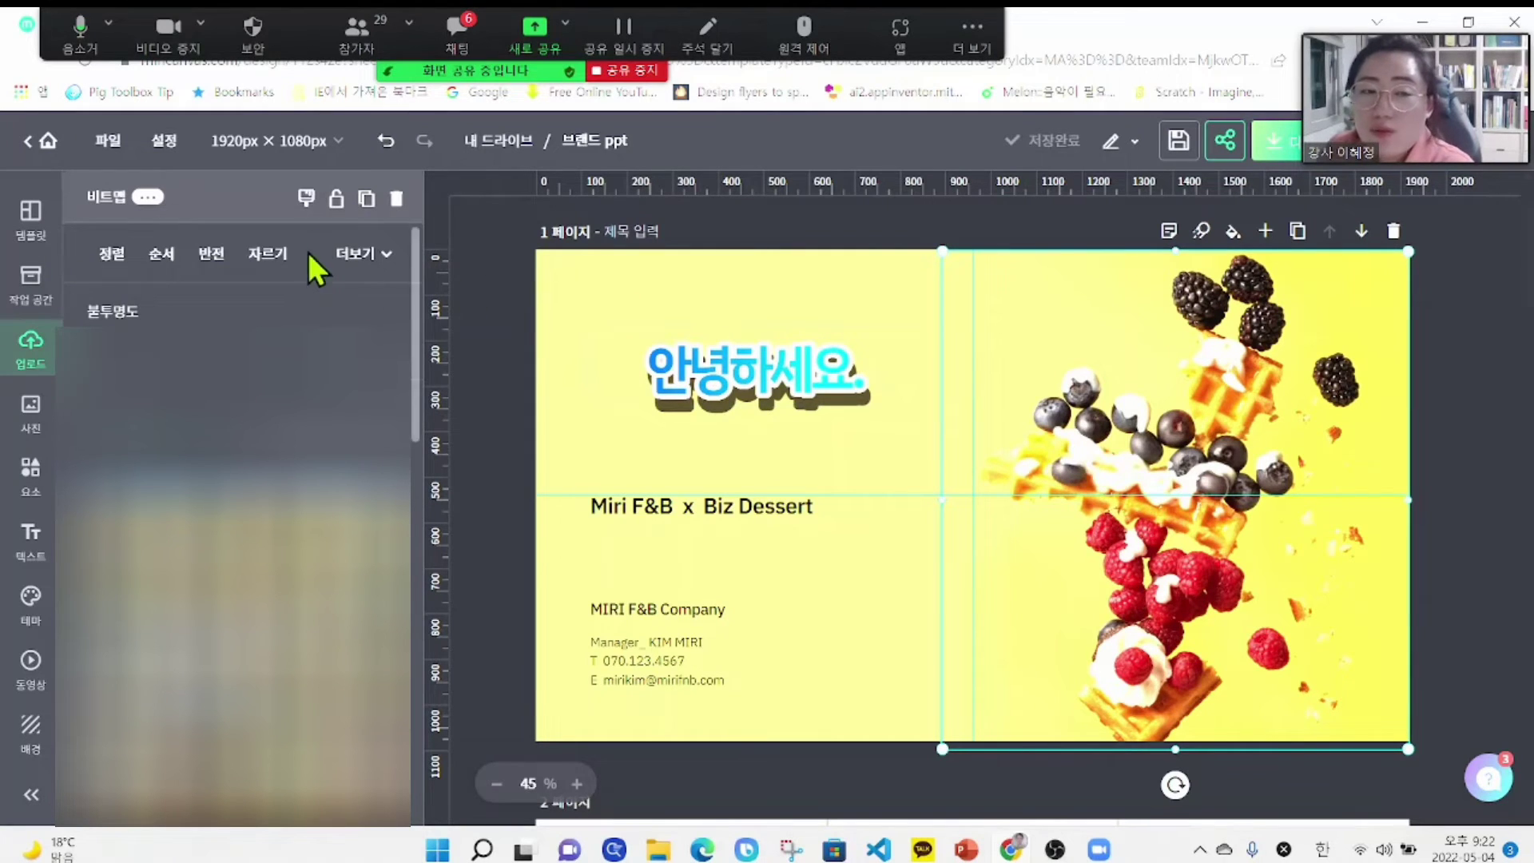
left_click(396, 199)
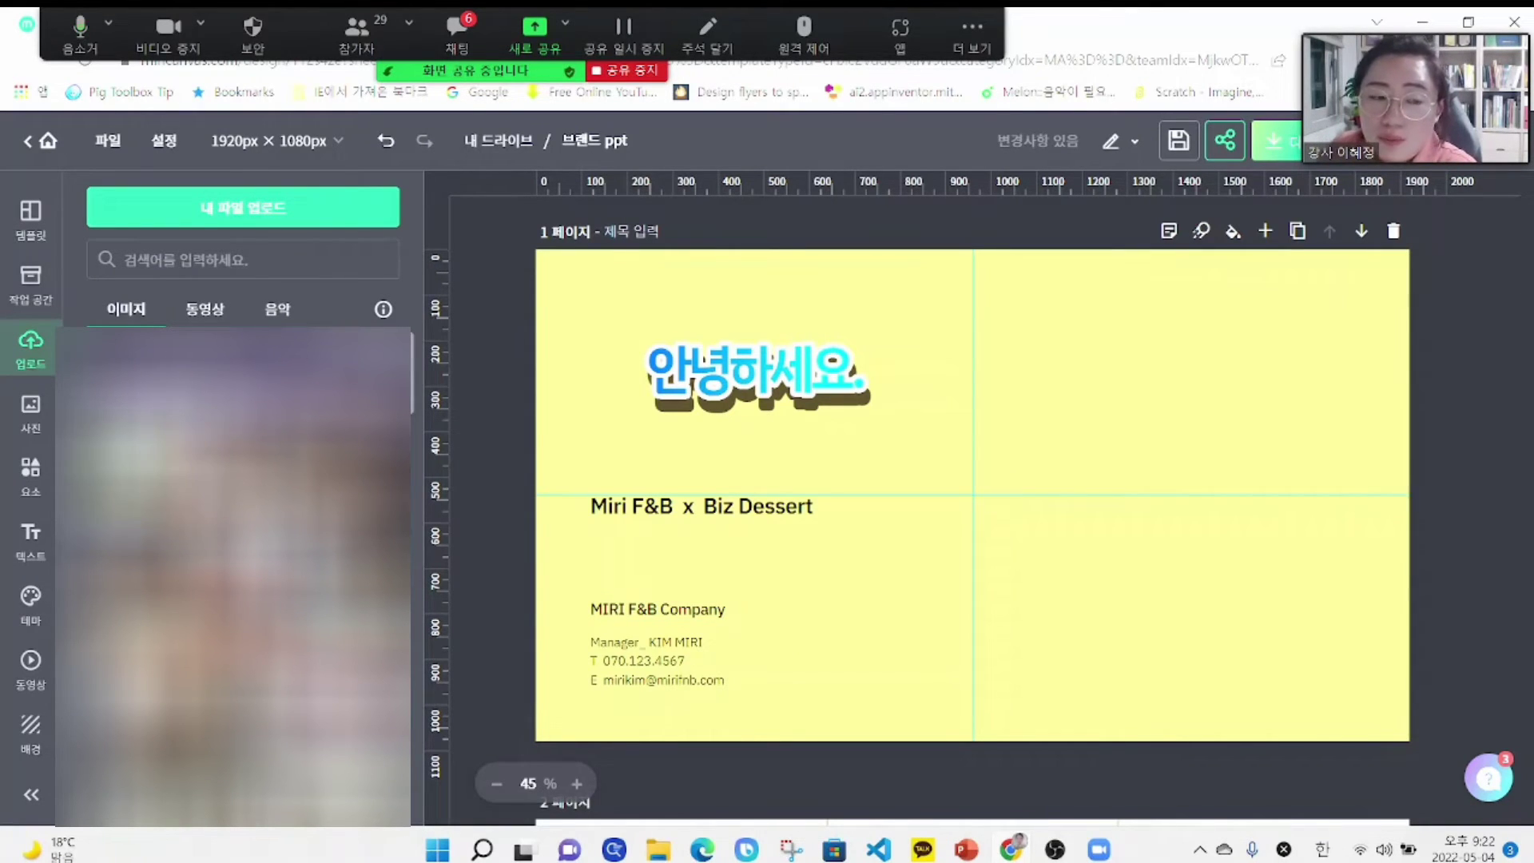
- Insert the uploaded profile image on the cover, move it to the right half and scale it down slightly
left_click(142, 478)
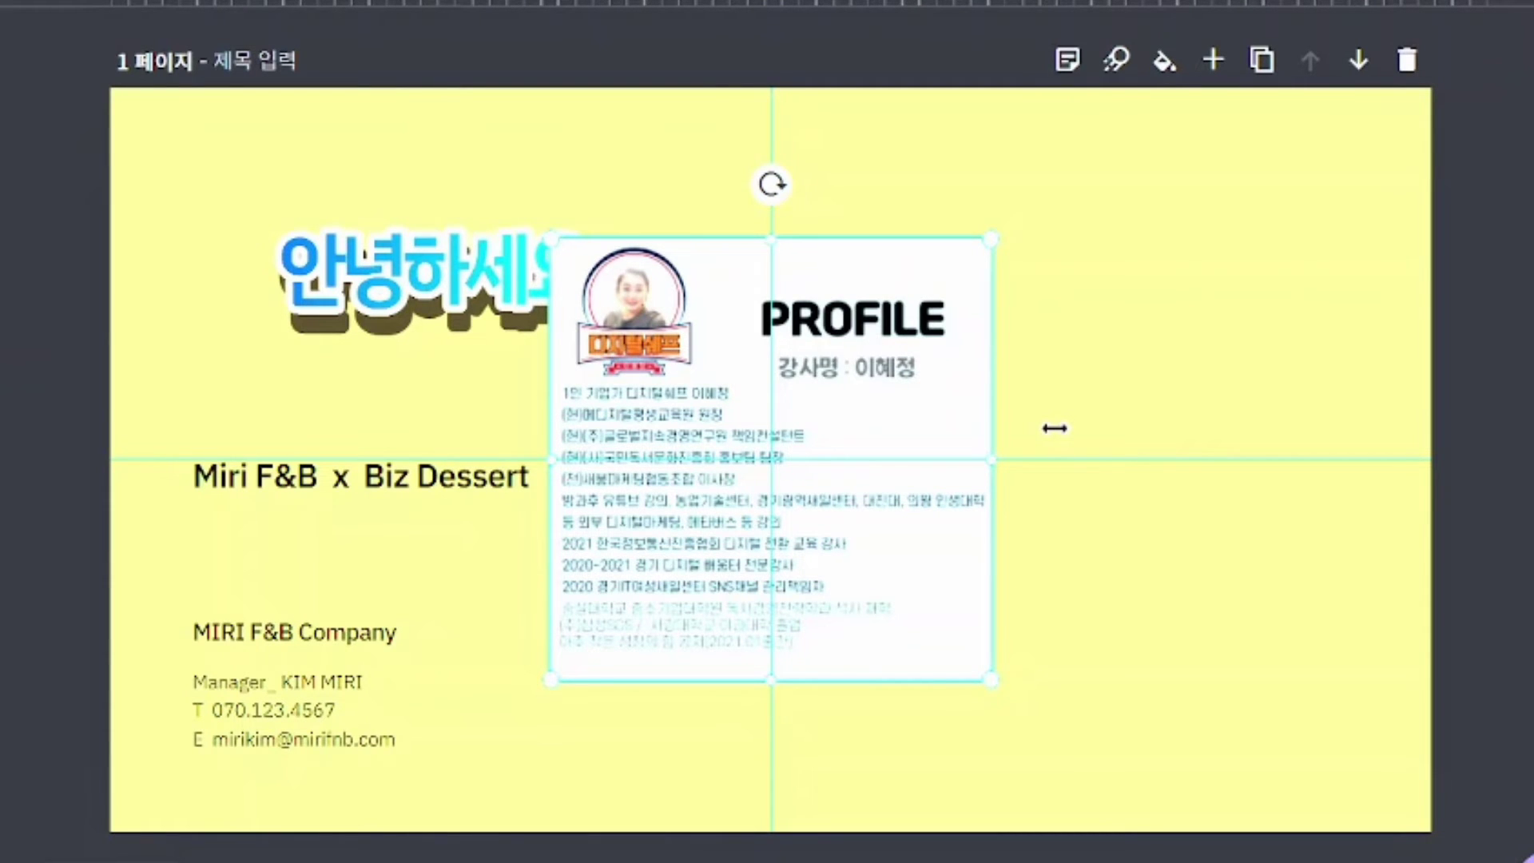
left_click_drag(853, 336, 1110, 372)
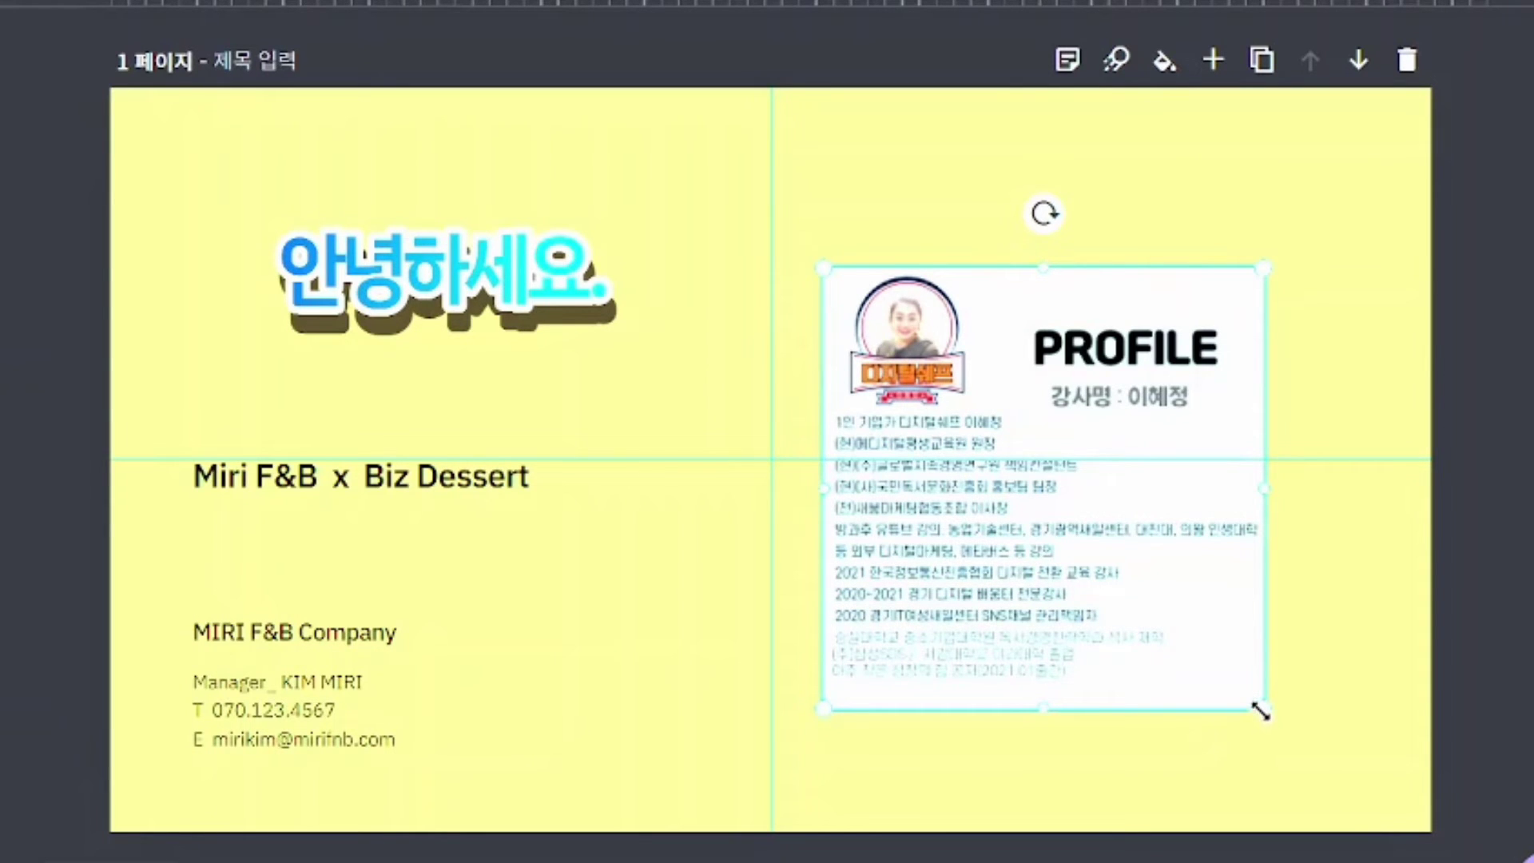
left_click_drag(1261, 712, 1095, 670)
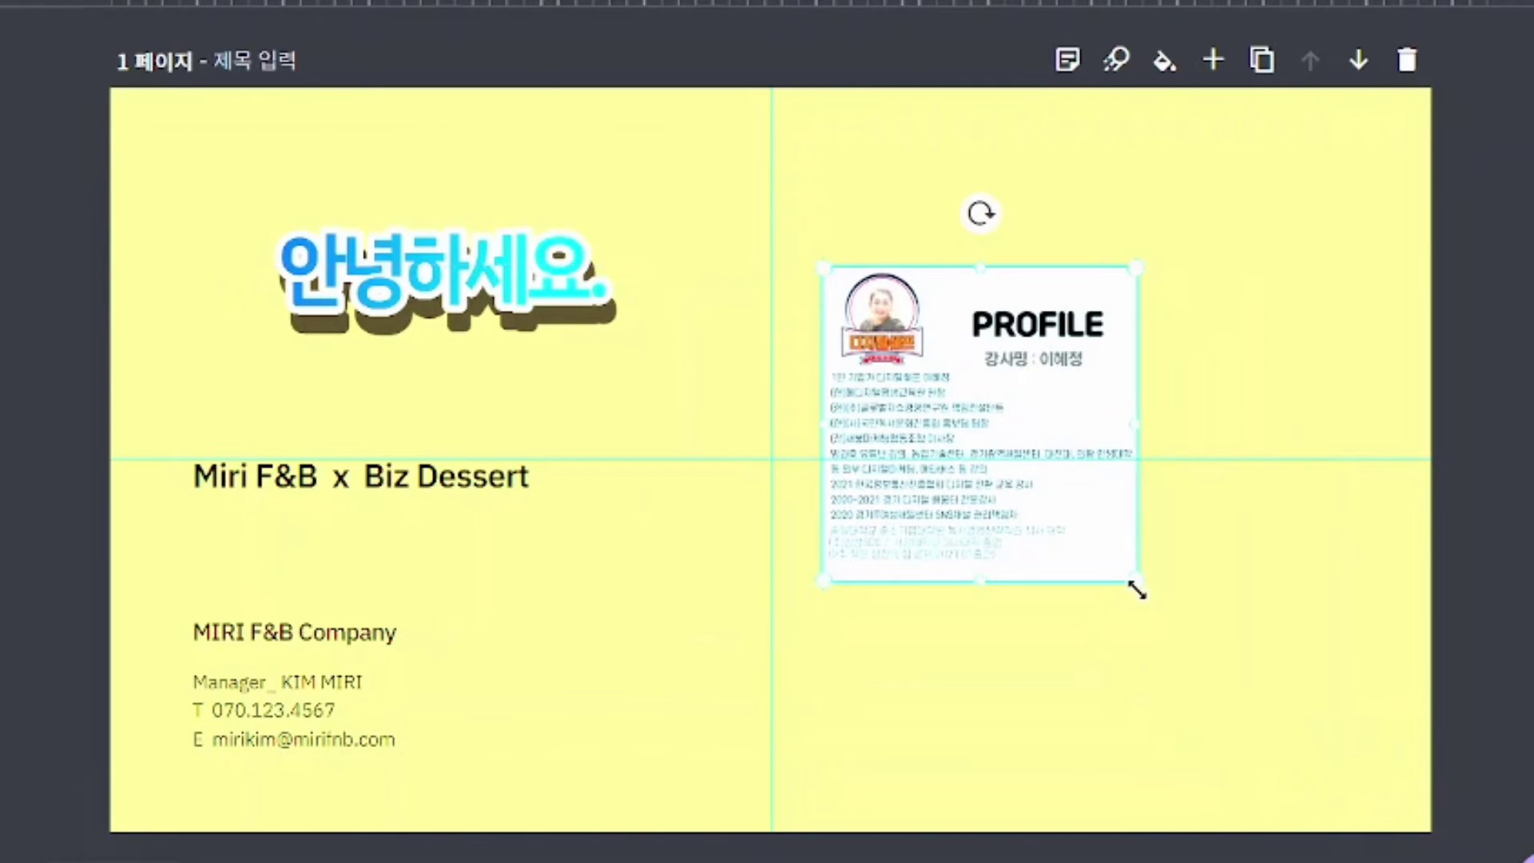
left_click_drag(1137, 591, 1229, 659)
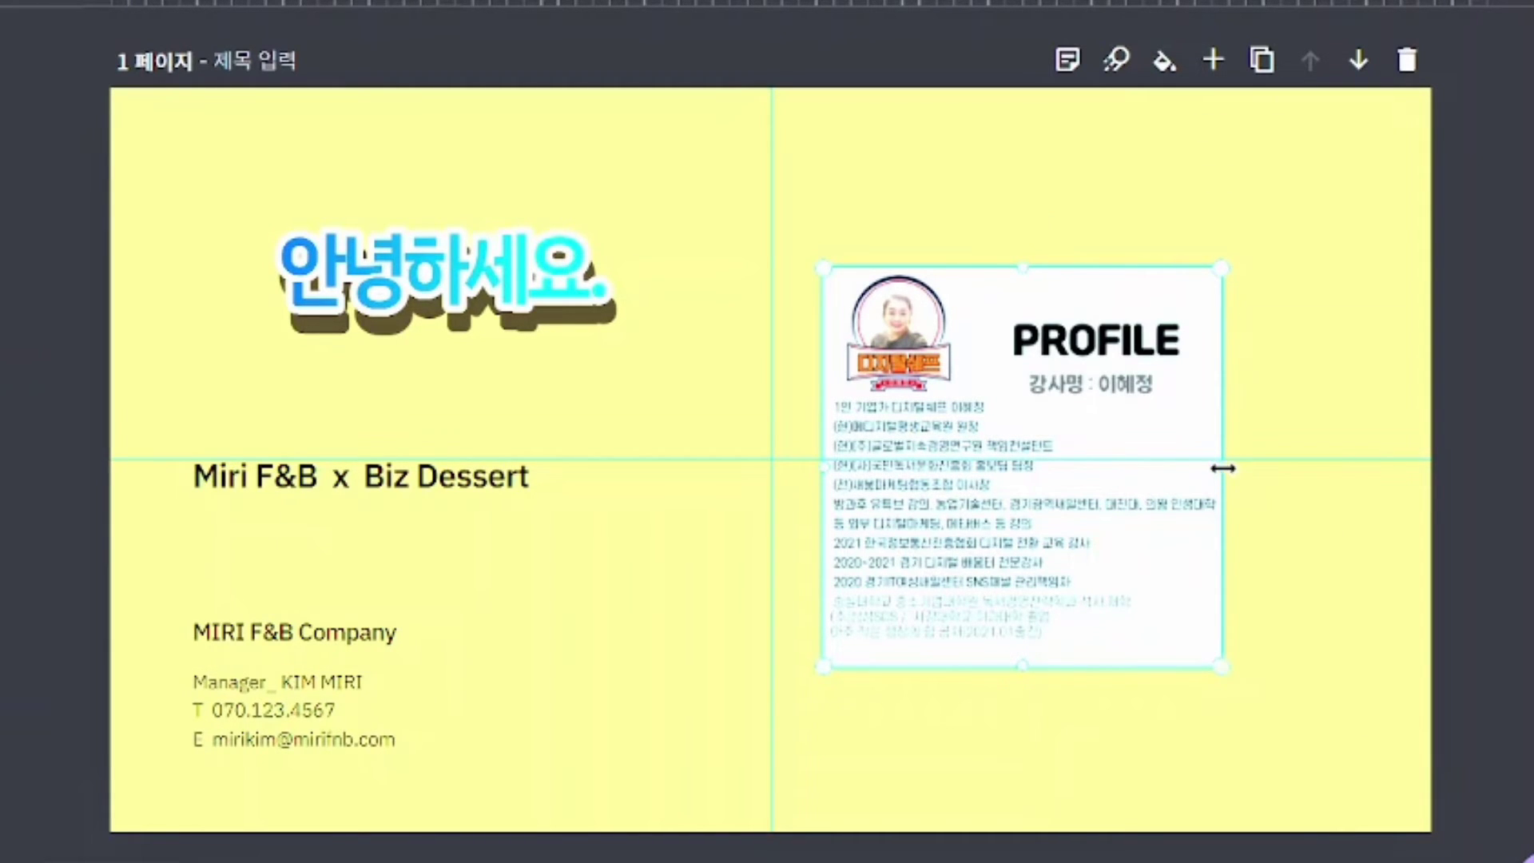
- Try stretching the profile image only in width and only in height, undoing each change
left_click_drag(1223, 469, 1377, 462)
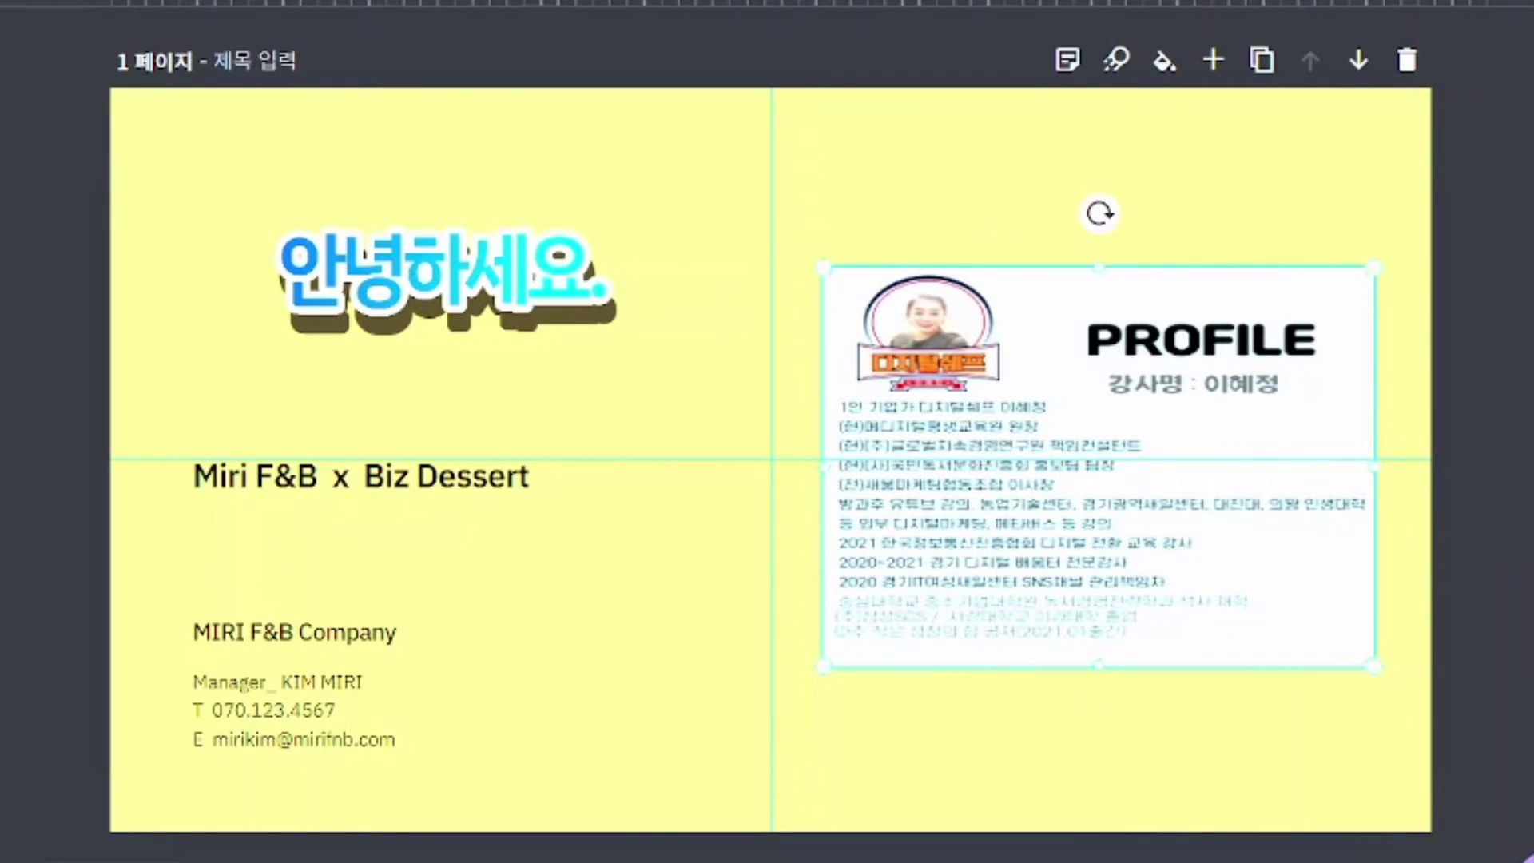
key("ctrl+z")
left_click_drag(1074, 675, 1024, 816)
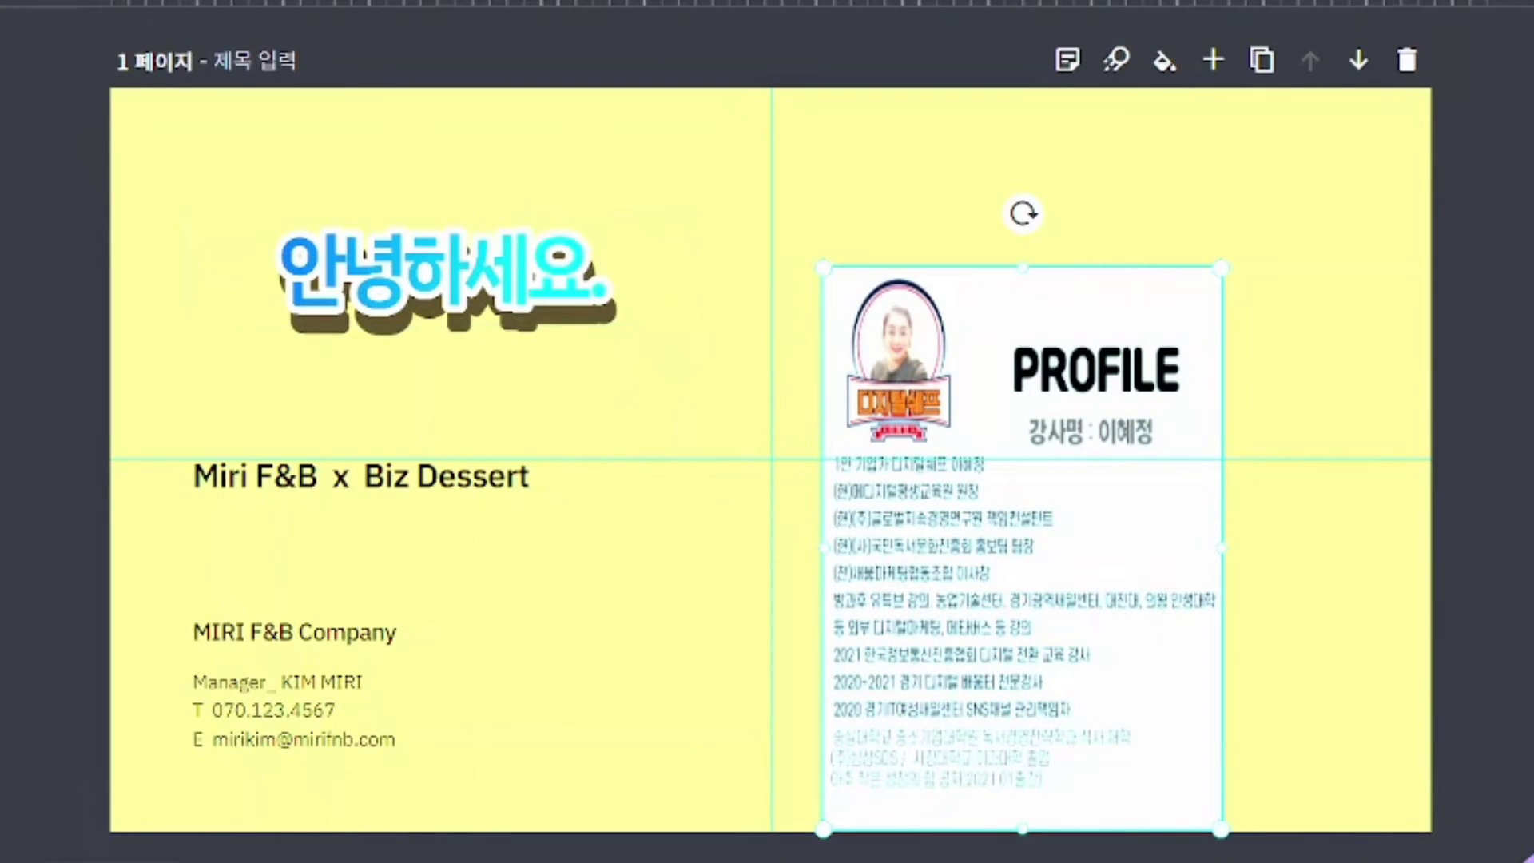
key("ctrl+z")
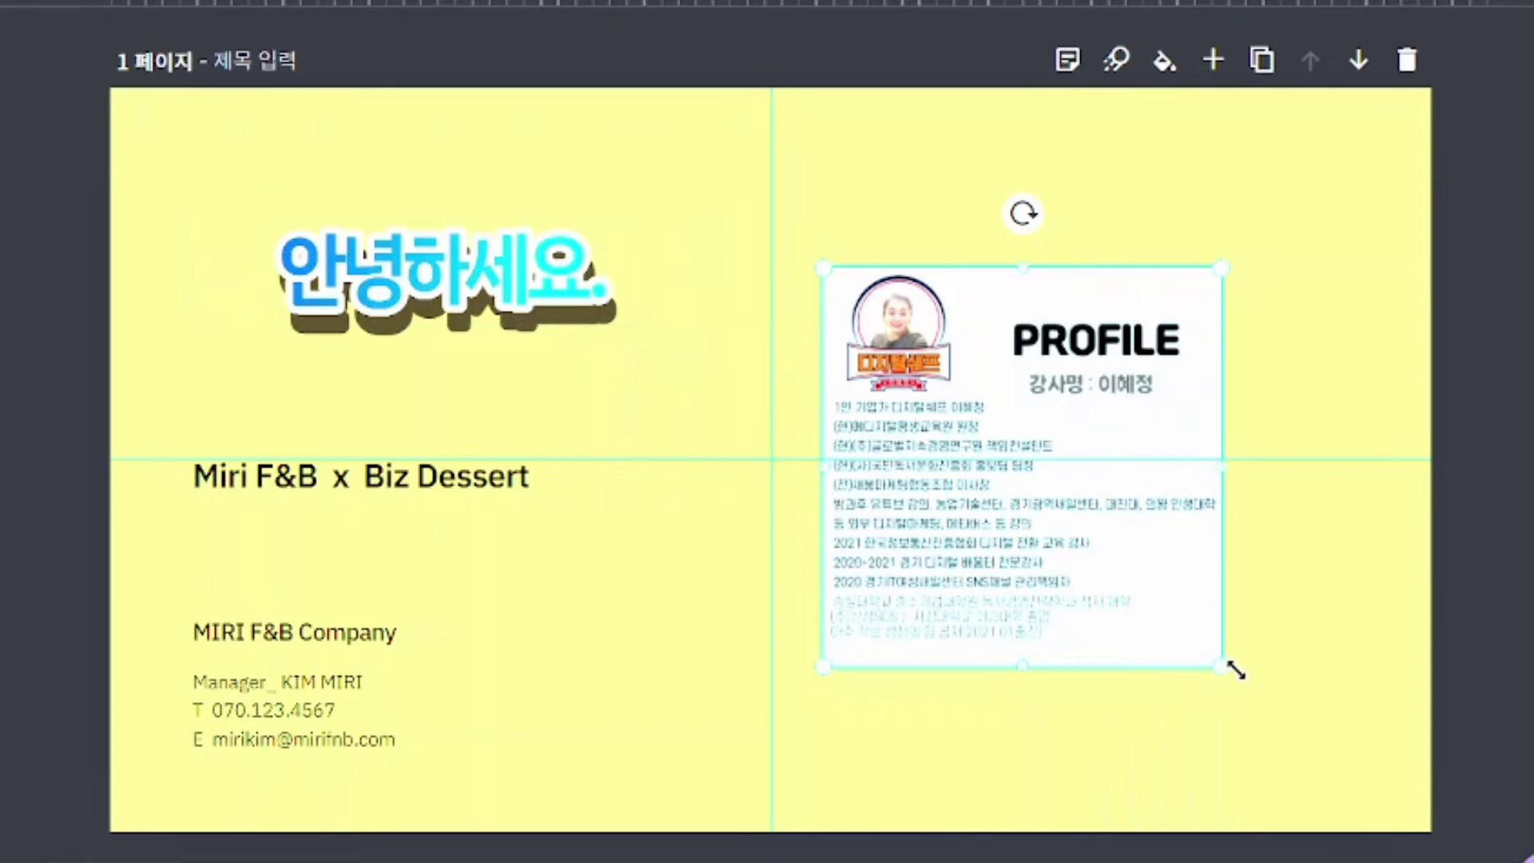
- Enlarge the profile image proportionally and scale the 안녕하세요. title up slightly
left_click_drag(1216, 669, 1323, 765)
left_click(527, 271)
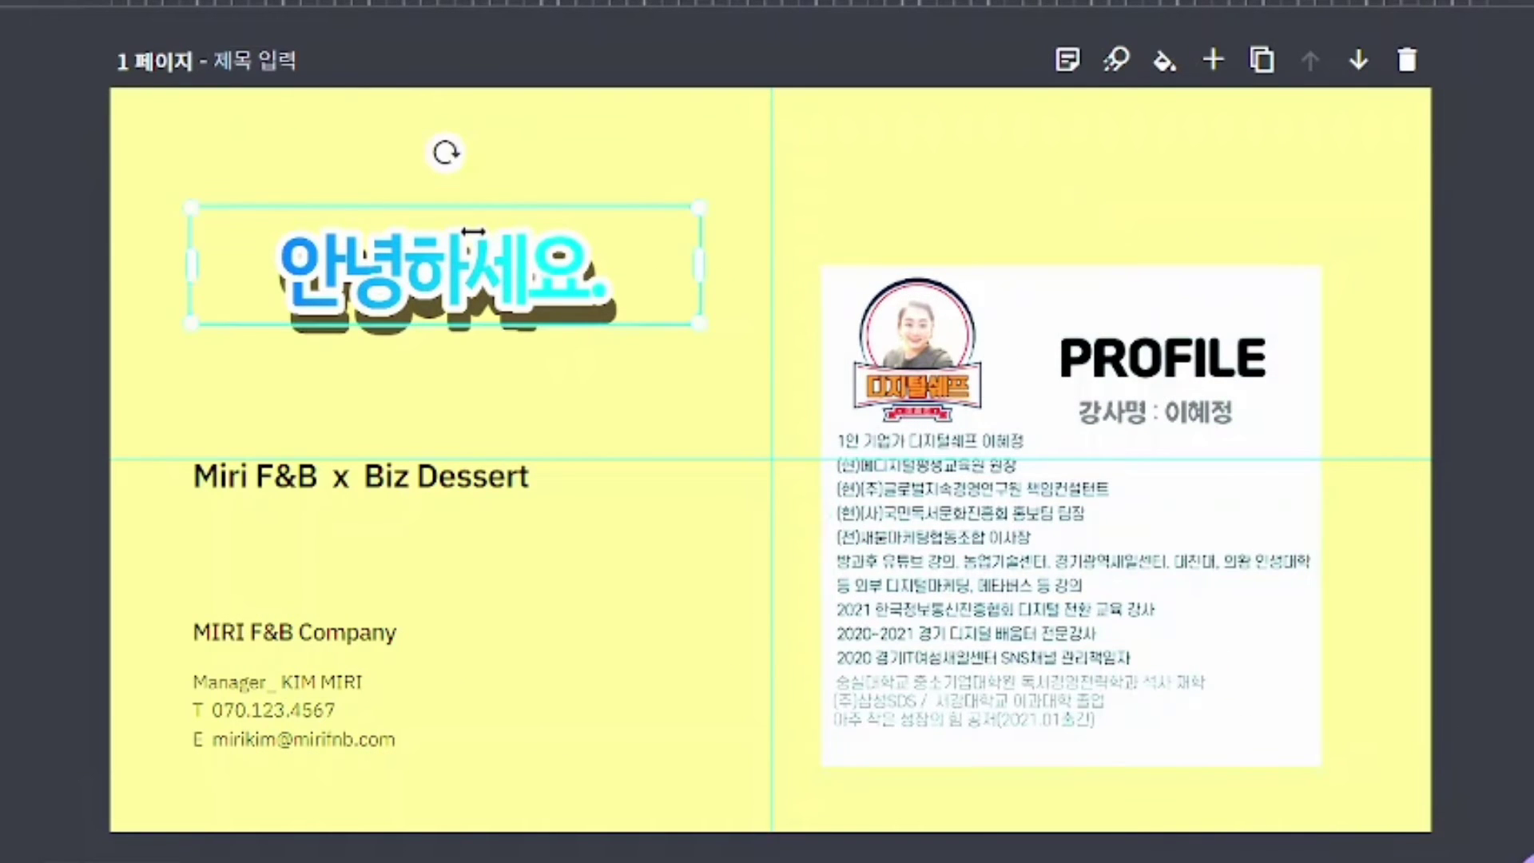
left_click_drag(720, 326, 667, 433)
- Try resizing the Miri F&B x Biz Dessert subtitle, then delete it from the cover
left_click(425, 476)
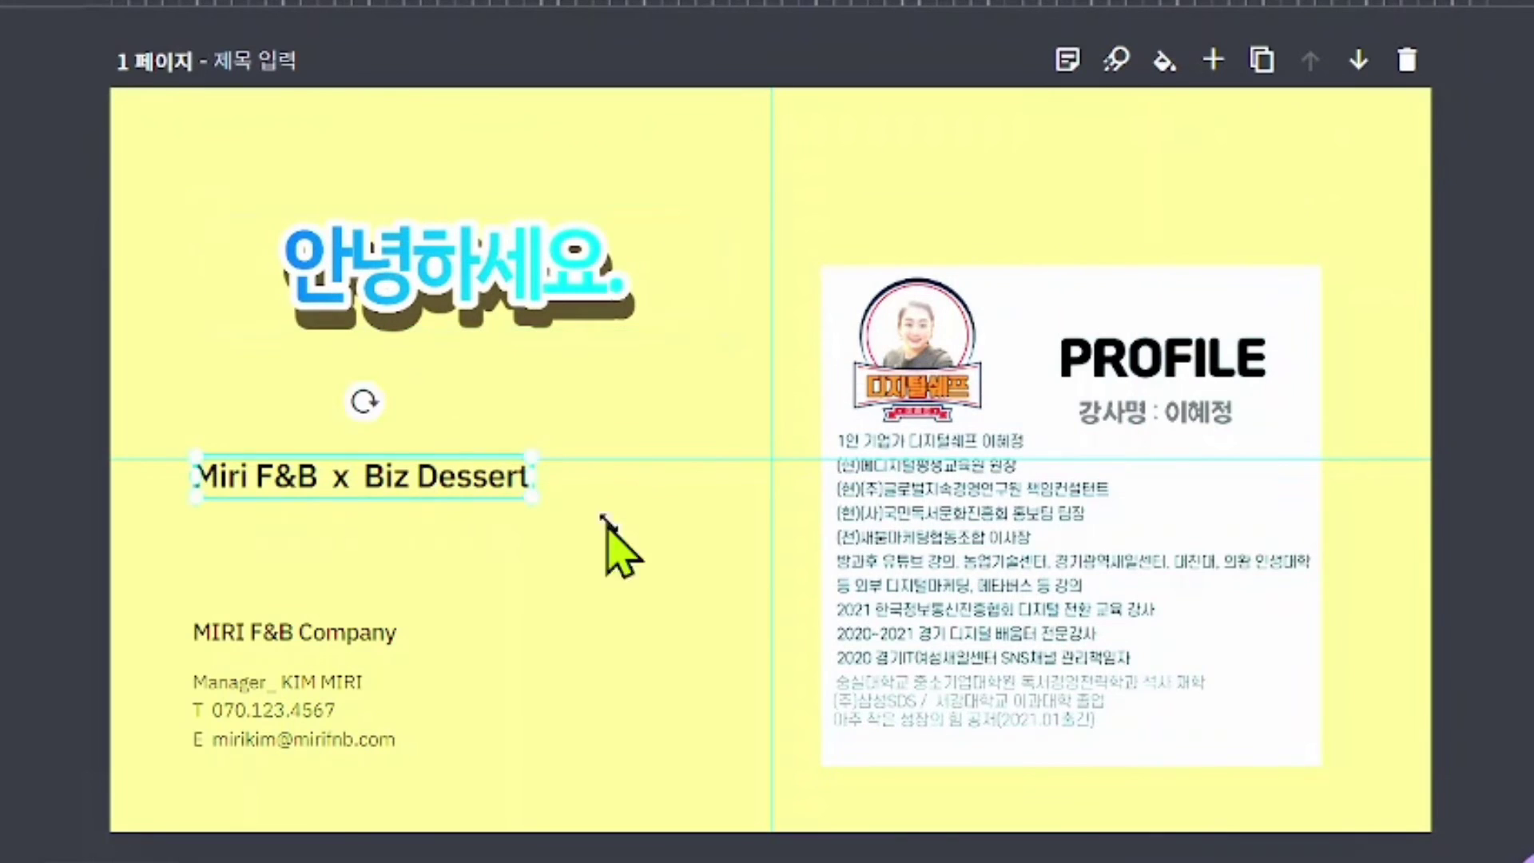
left_click_drag(555, 514, 521, 497)
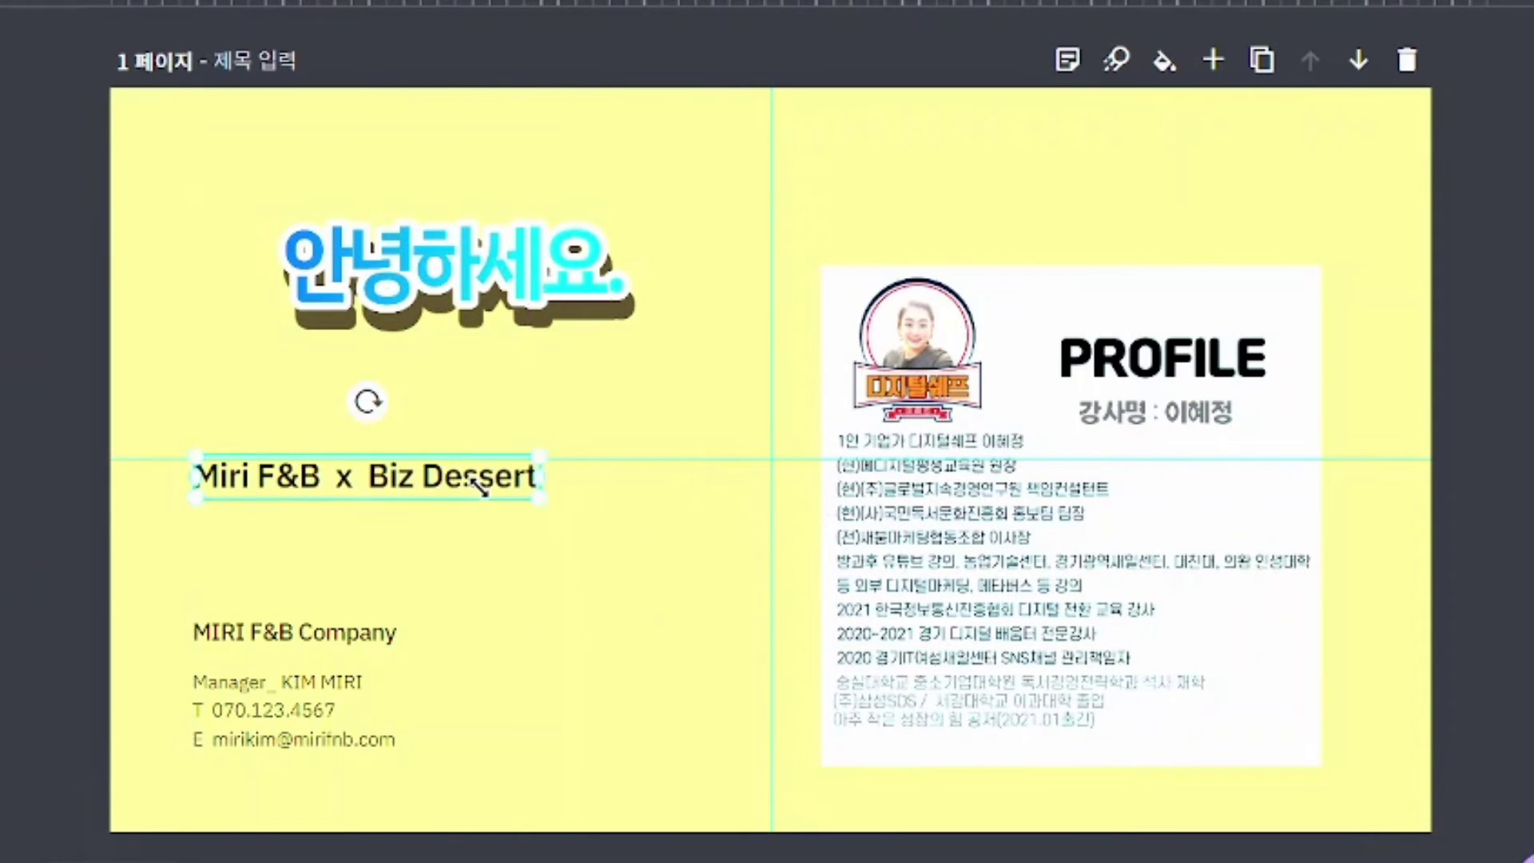
left_click(511, 560)
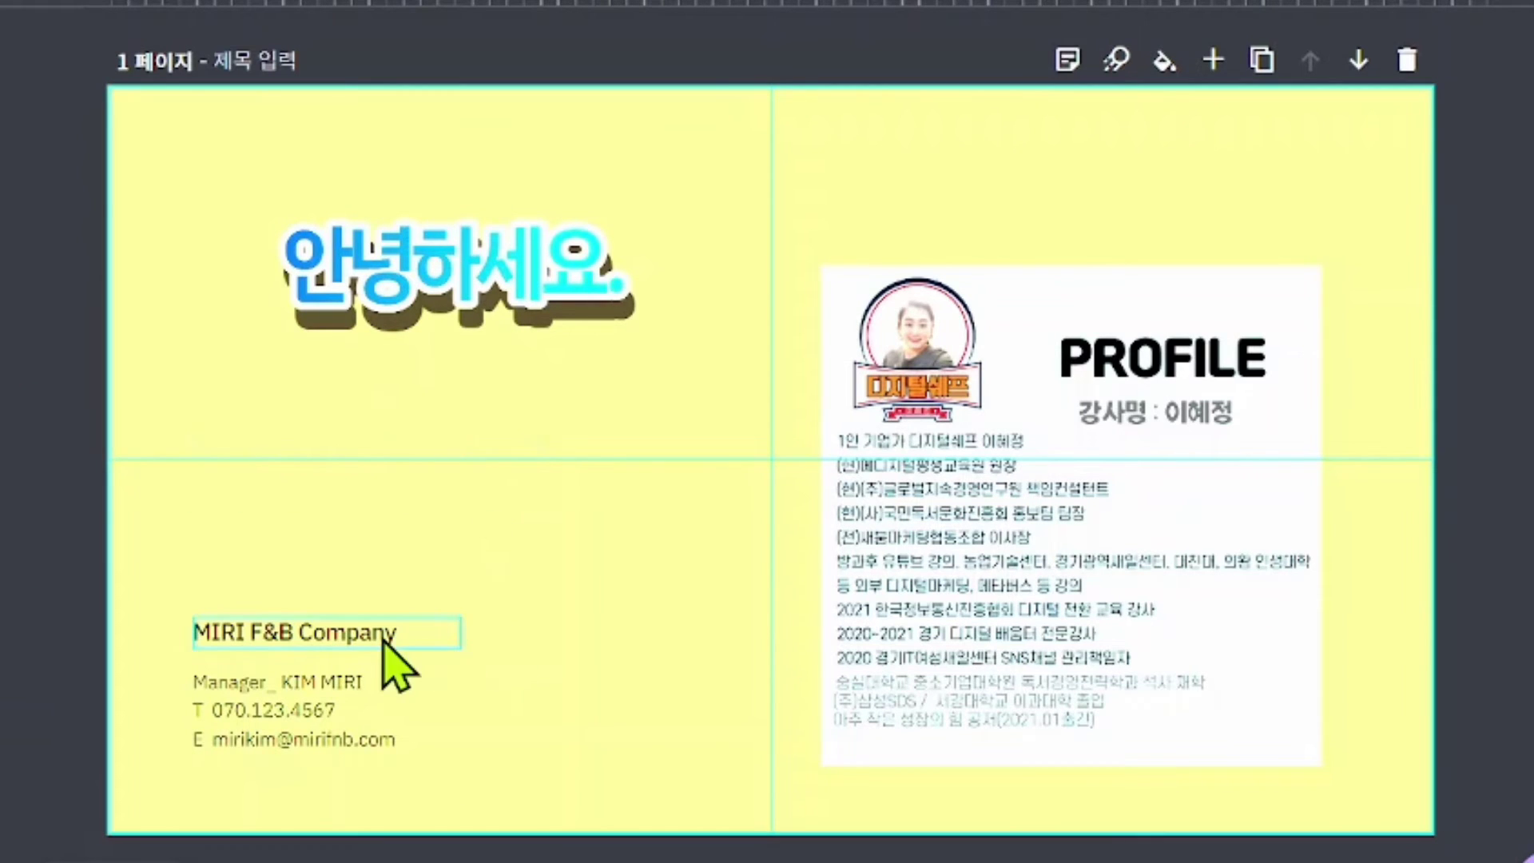
- Move the profile image up and left, then enlarge it proportionally to fill most of the cover's right half
left_click(1187, 544)
left_click_drag(1187, 543, 1072, 435)
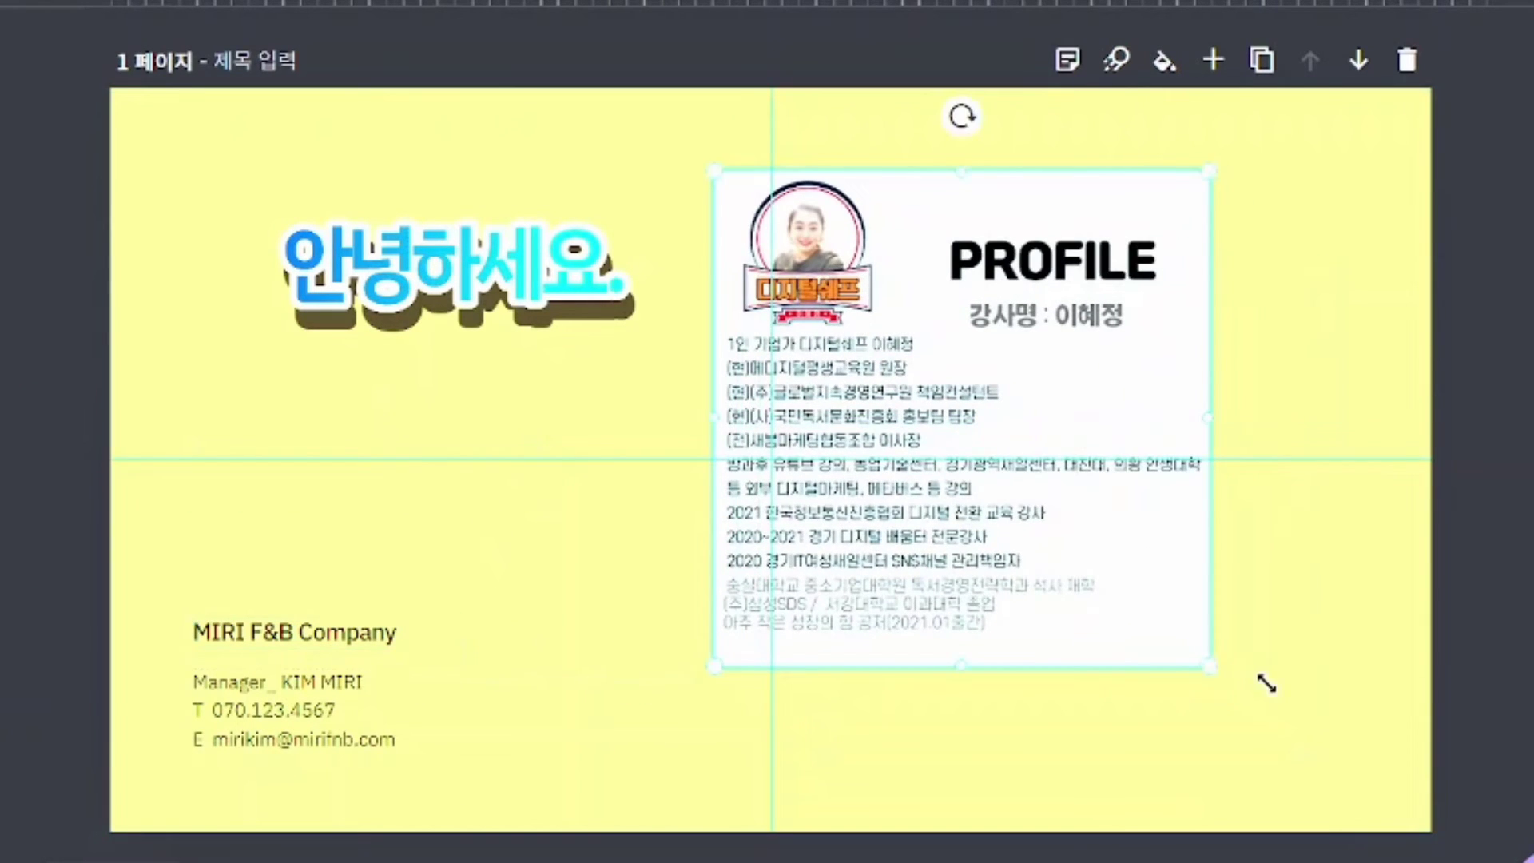
left_click_drag(1209, 665, 1325, 787)
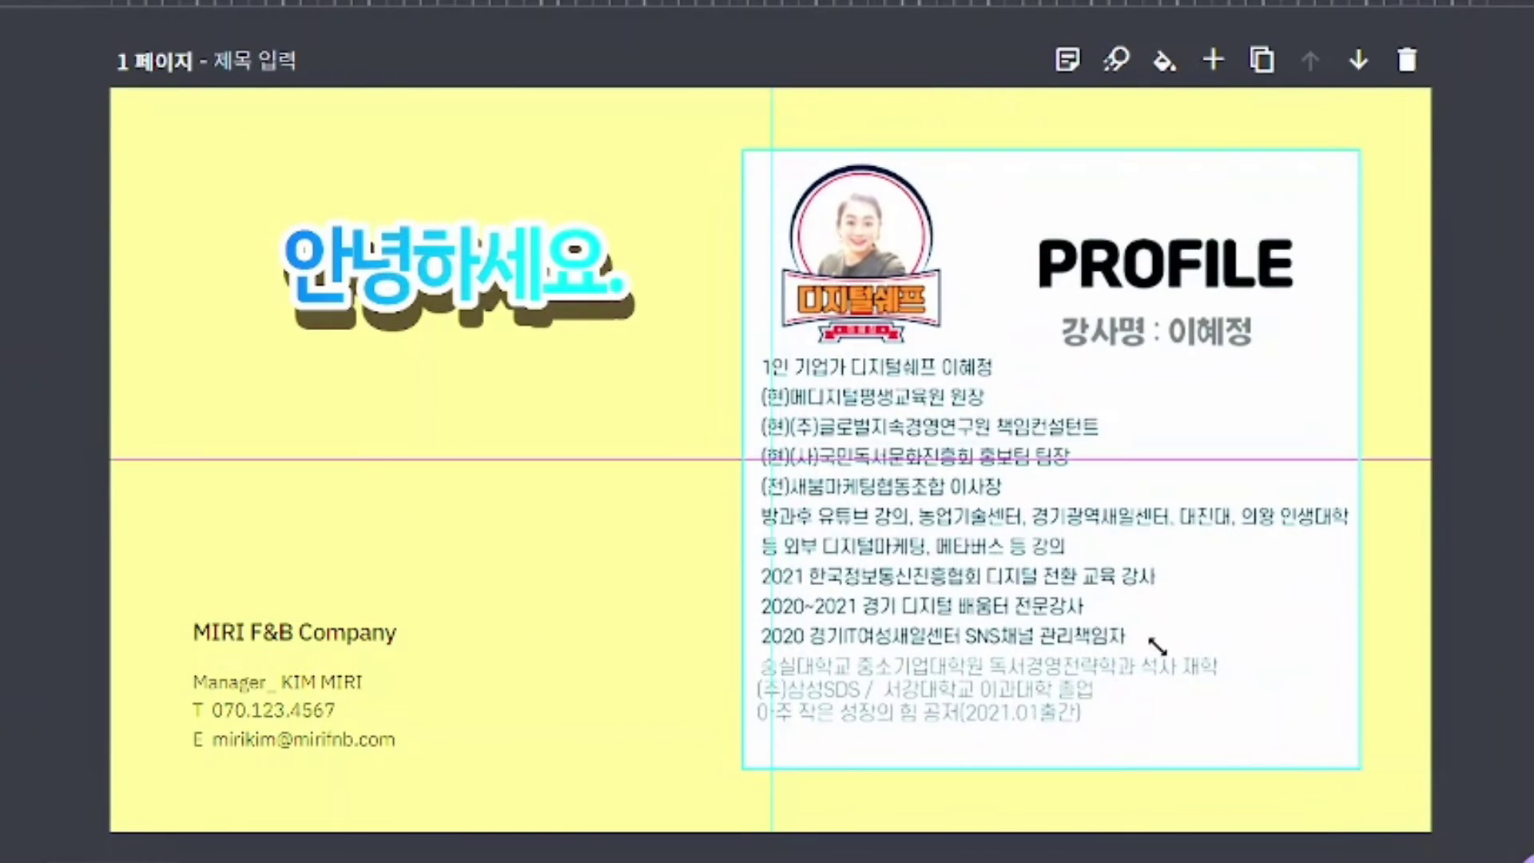
left_click(1473, 596)
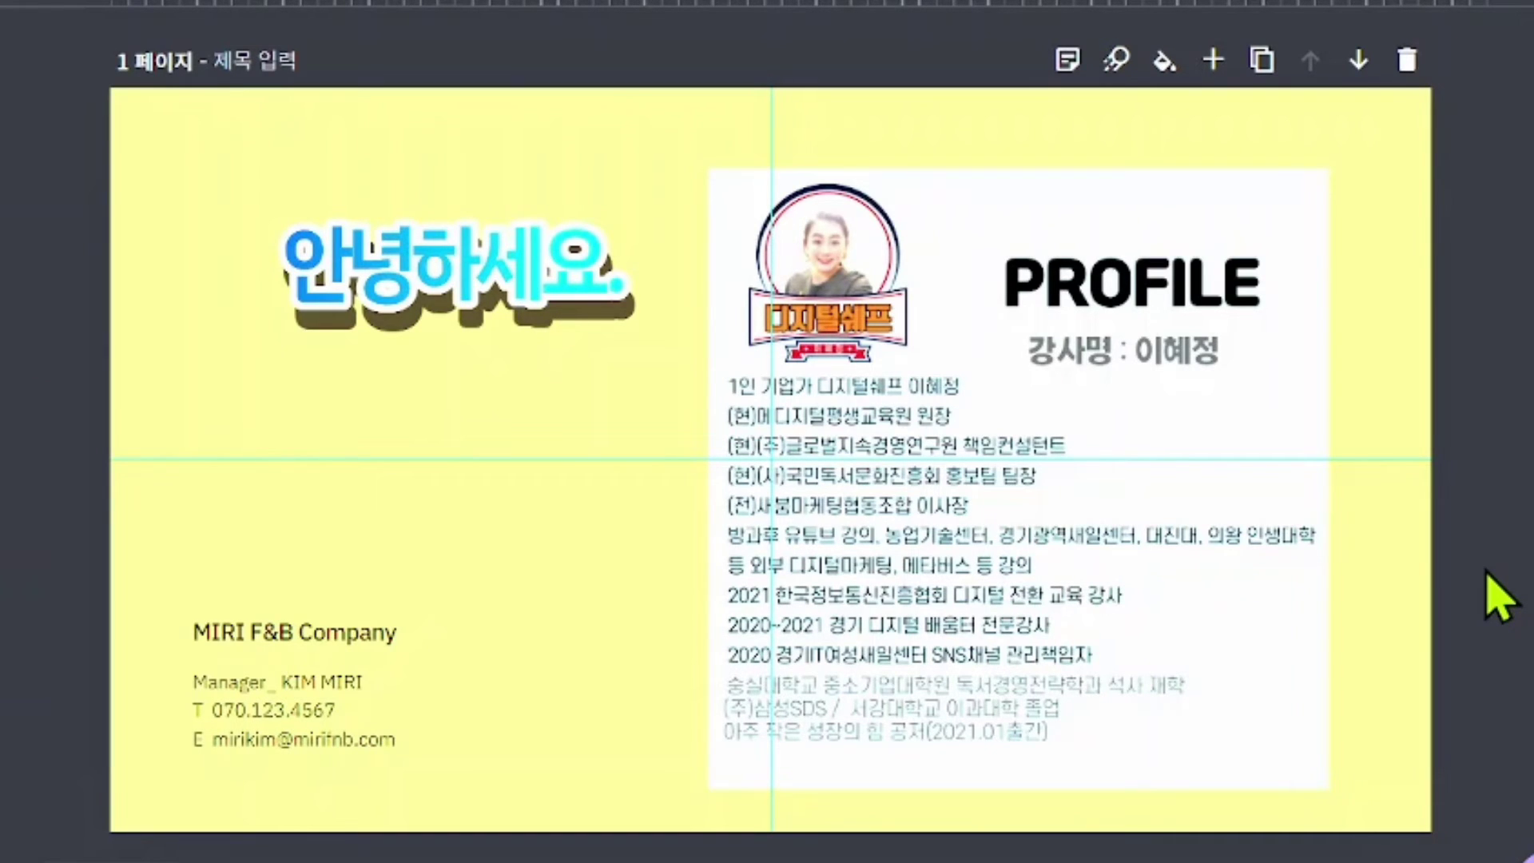
- Try white and pale yellow as the cover page's background colour, then set it to light green
left_click(1166, 63)
left_click(1165, 62)
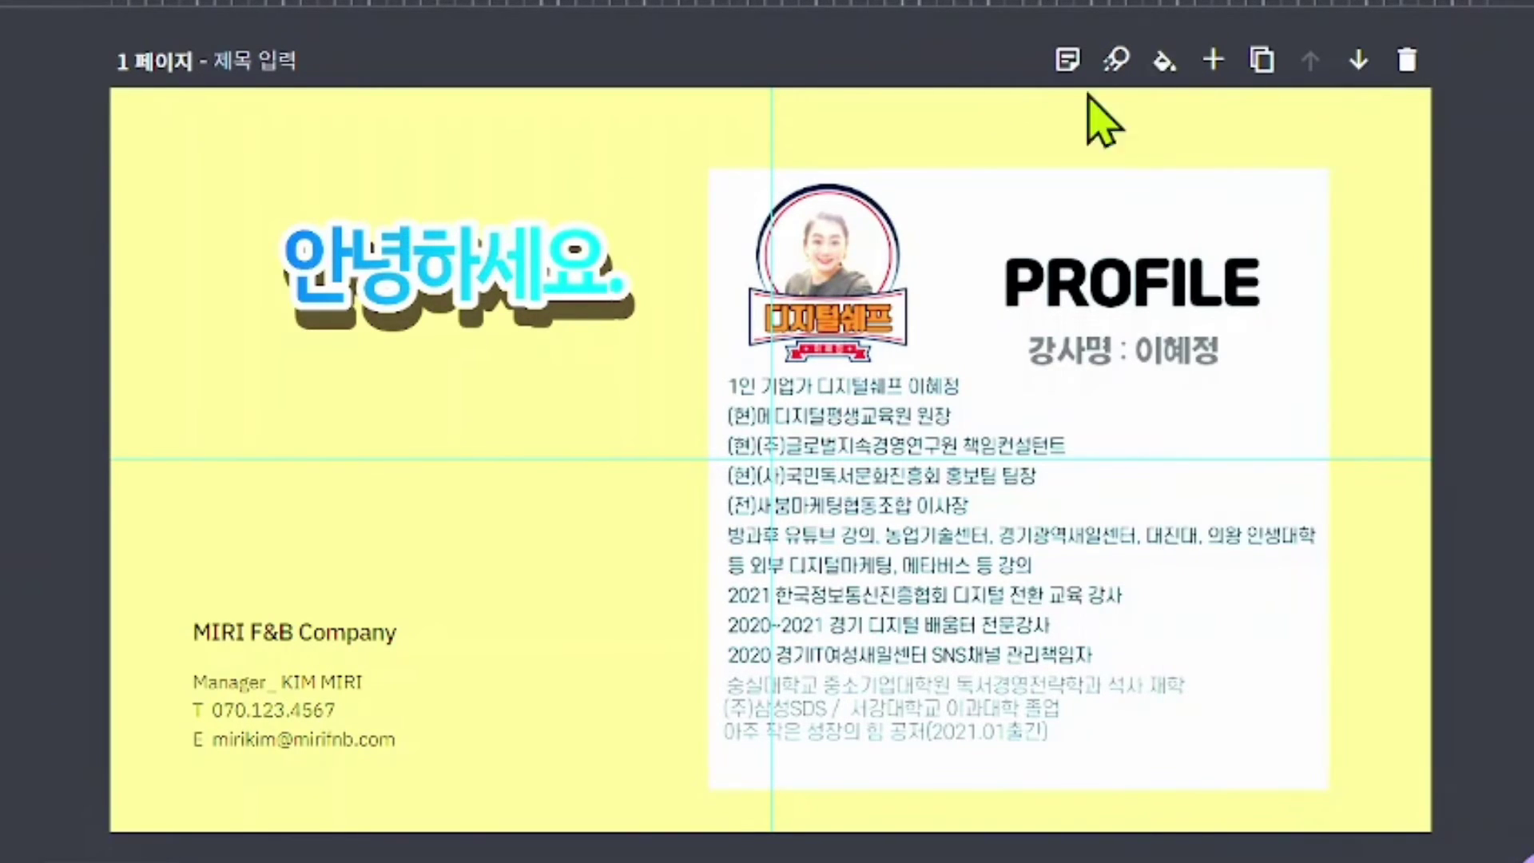
left_click(1168, 80)
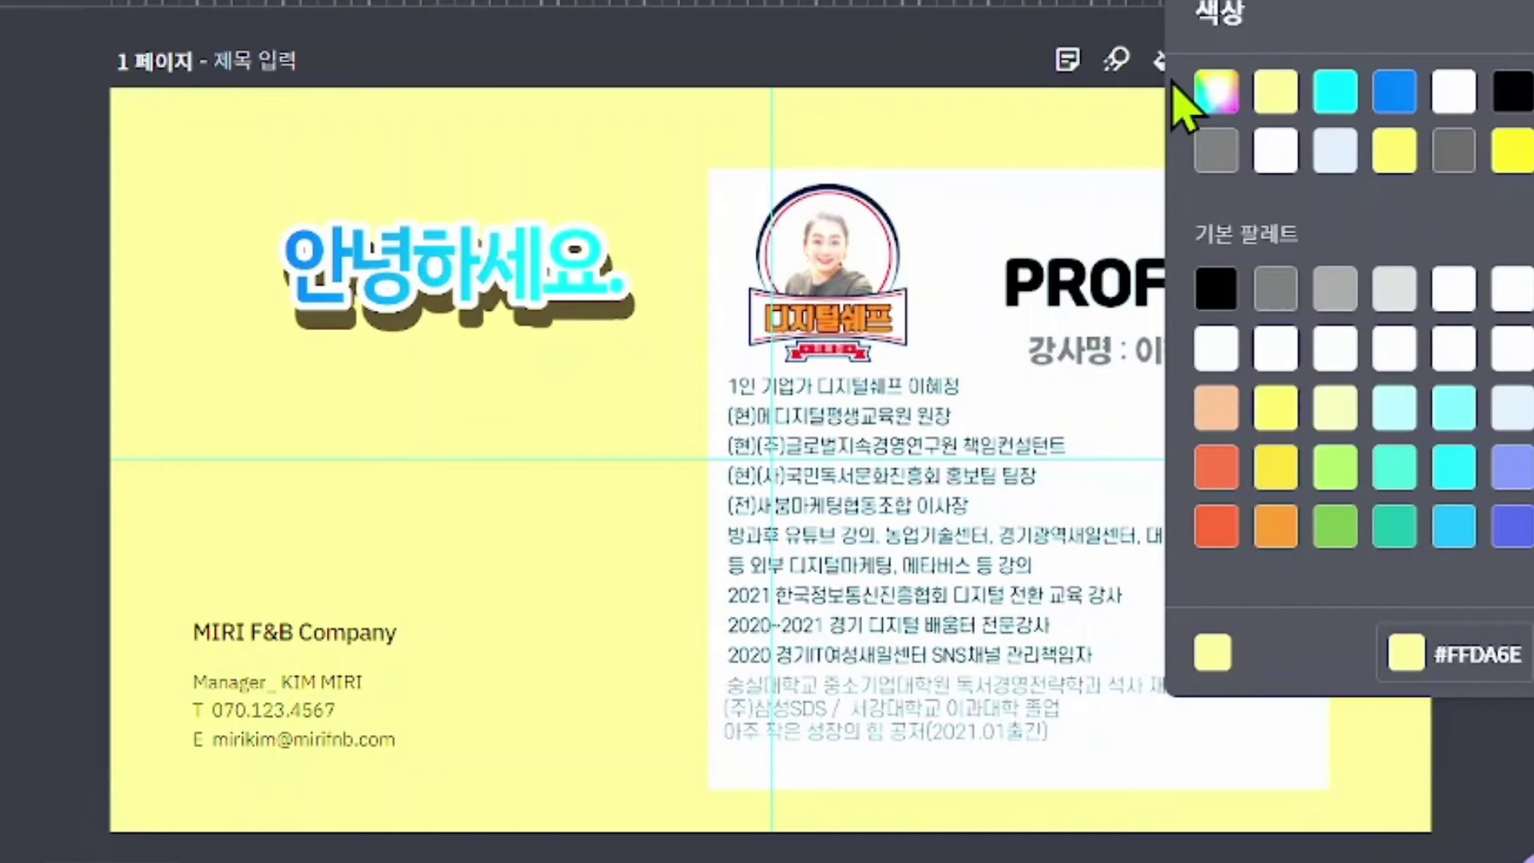
left_click(1274, 349)
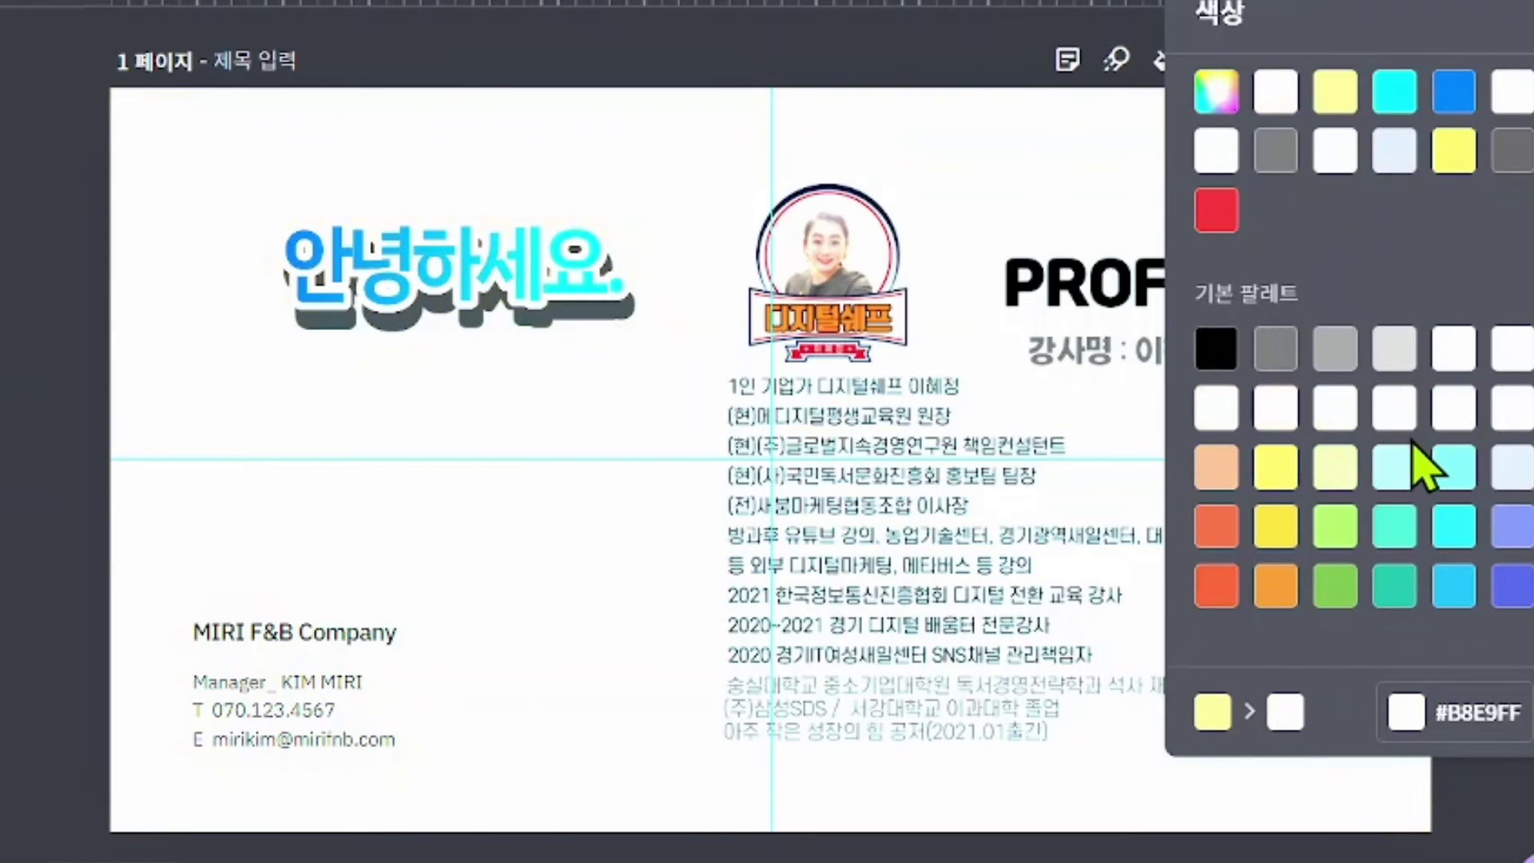
left_click(1293, 466)
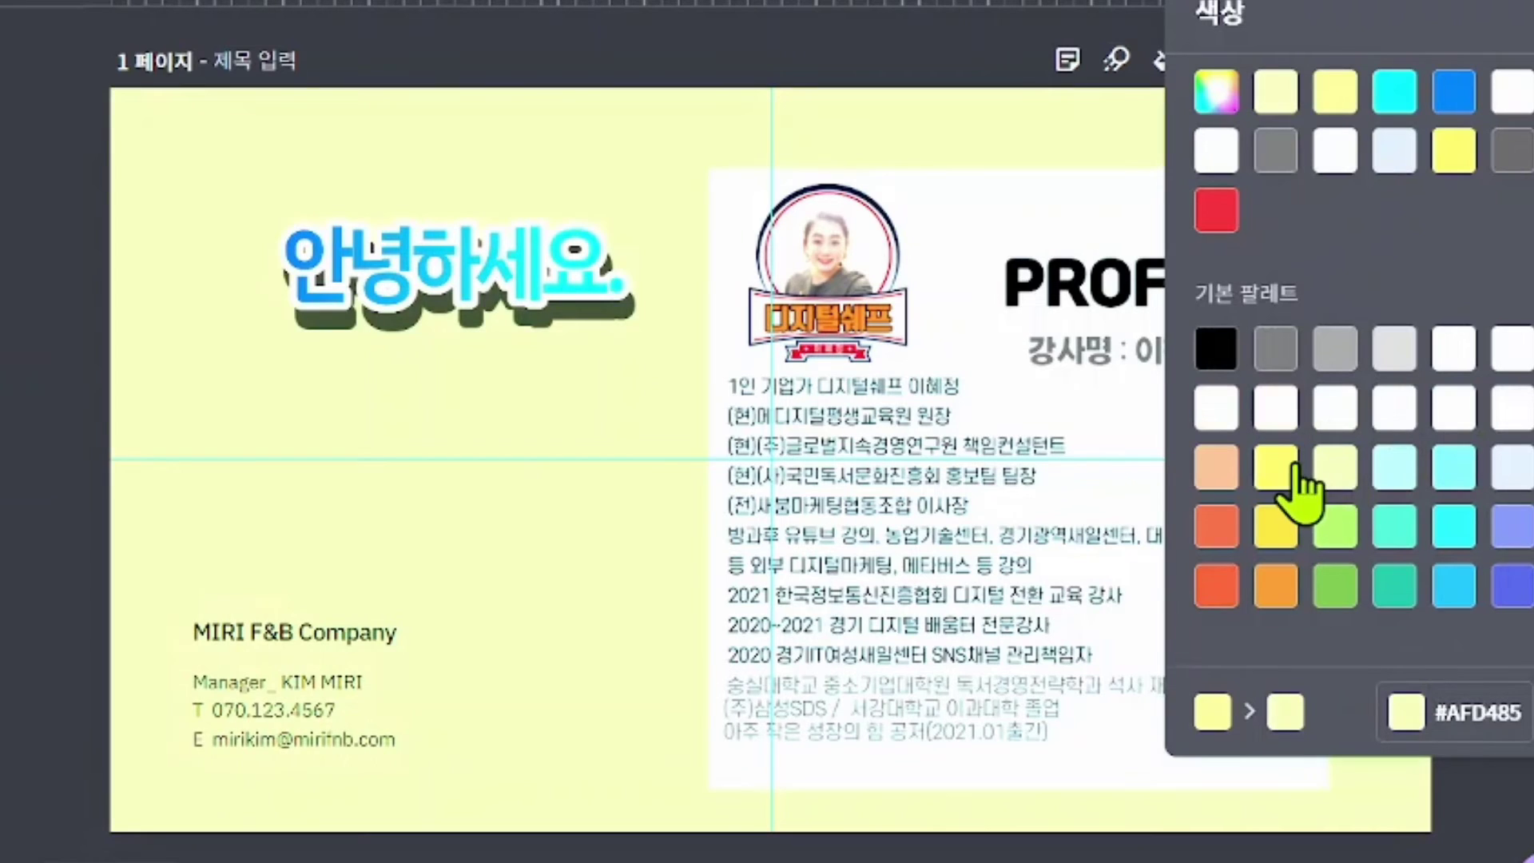
left_click(1323, 471)
left_click(934, 57)
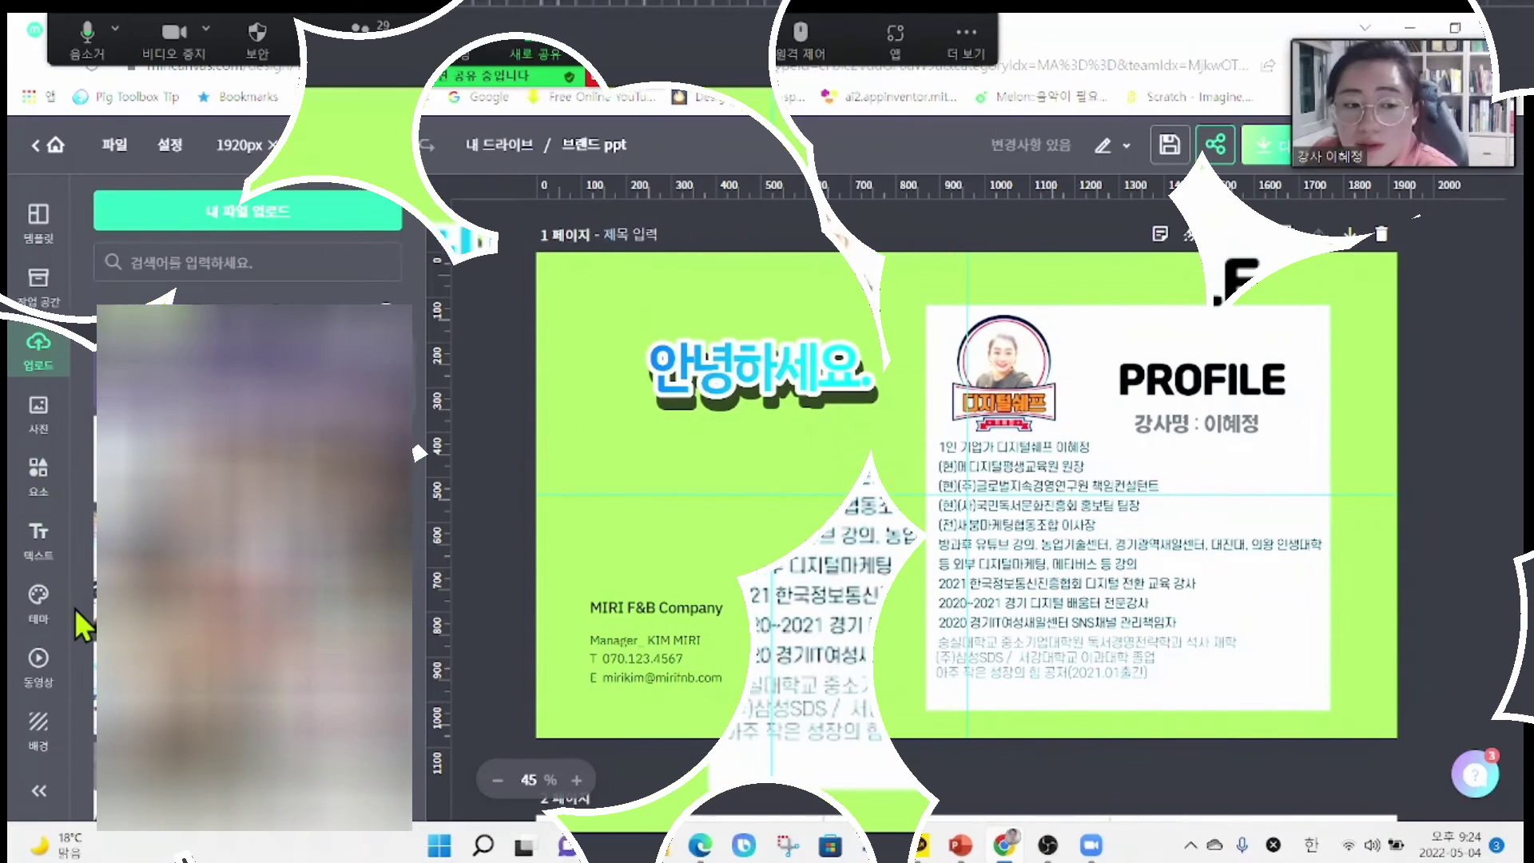
- Open the background library with its photo backgrounds
left_click(41, 727)
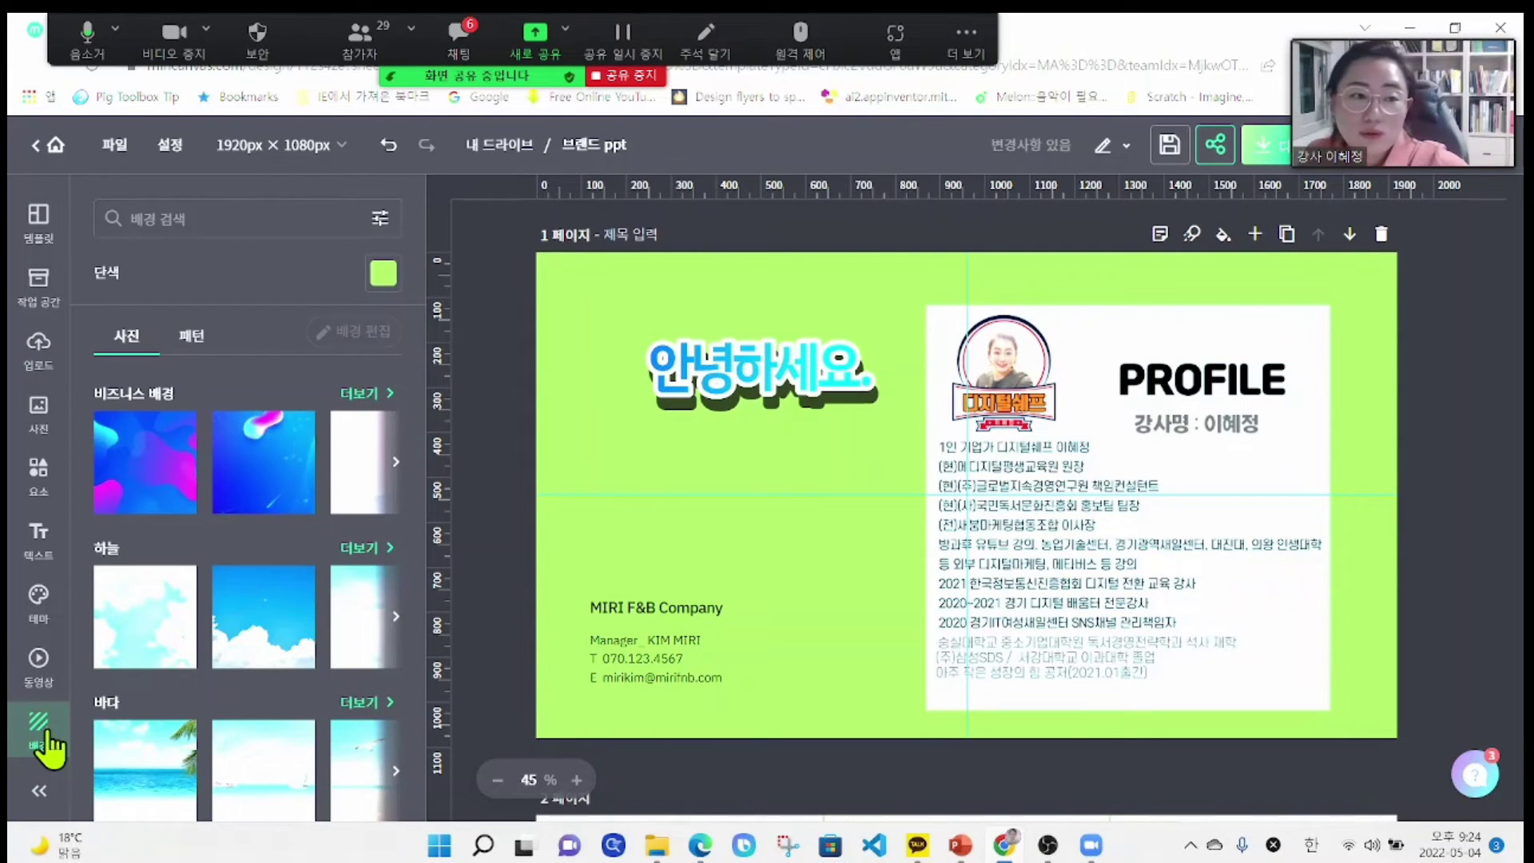
- Try the magenta-to-cyan gradient from the 그라데이션 배경 group as the background of page 1
left_click(208, 228)
scroll(251, 554, "down", 5)
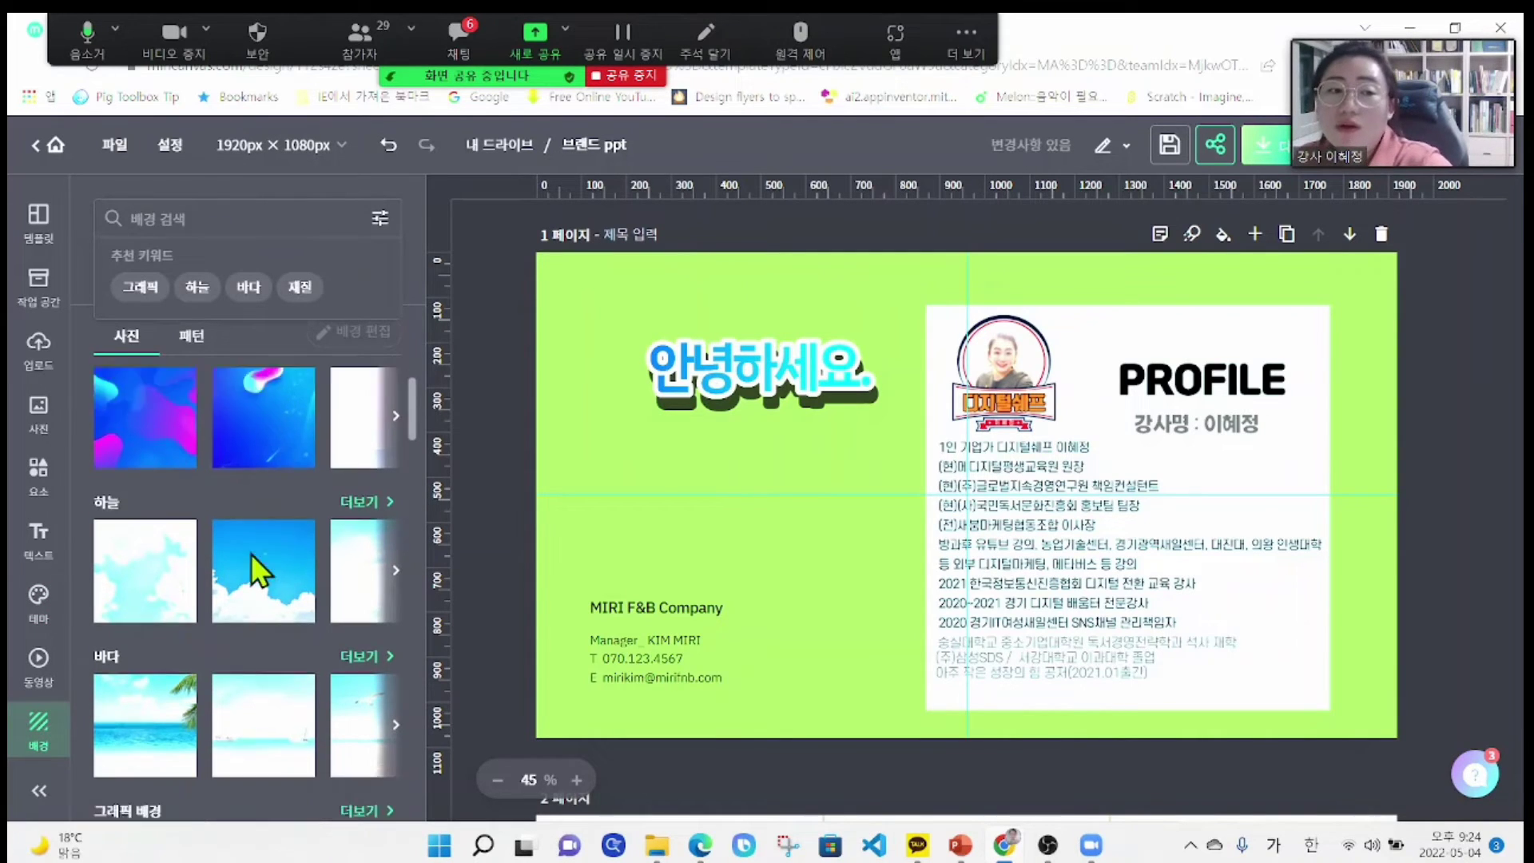
scroll(251, 553, "down", 4)
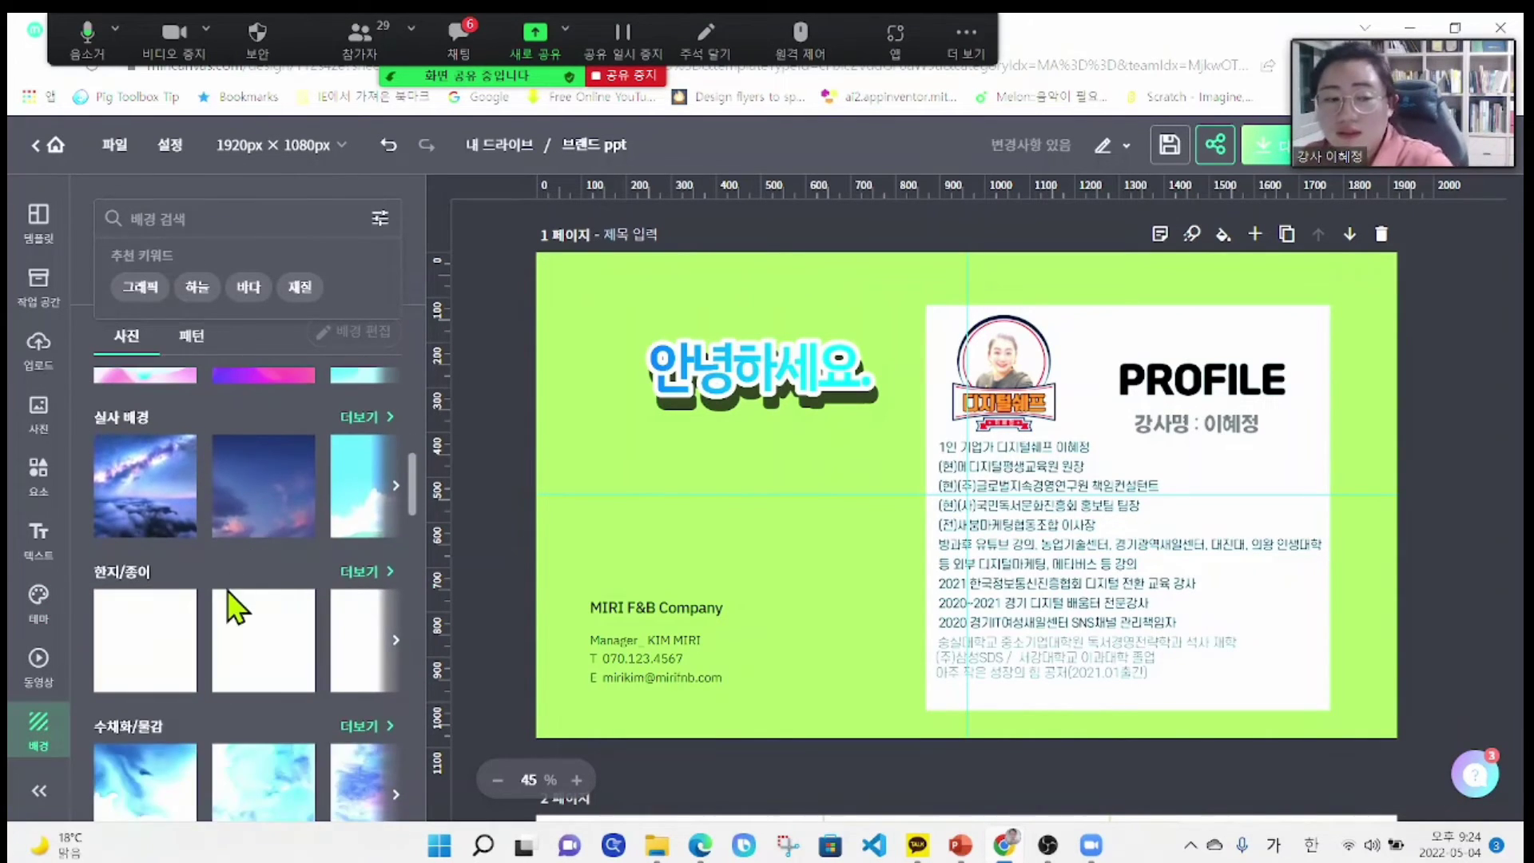
scroll(253, 601, "down", 3)
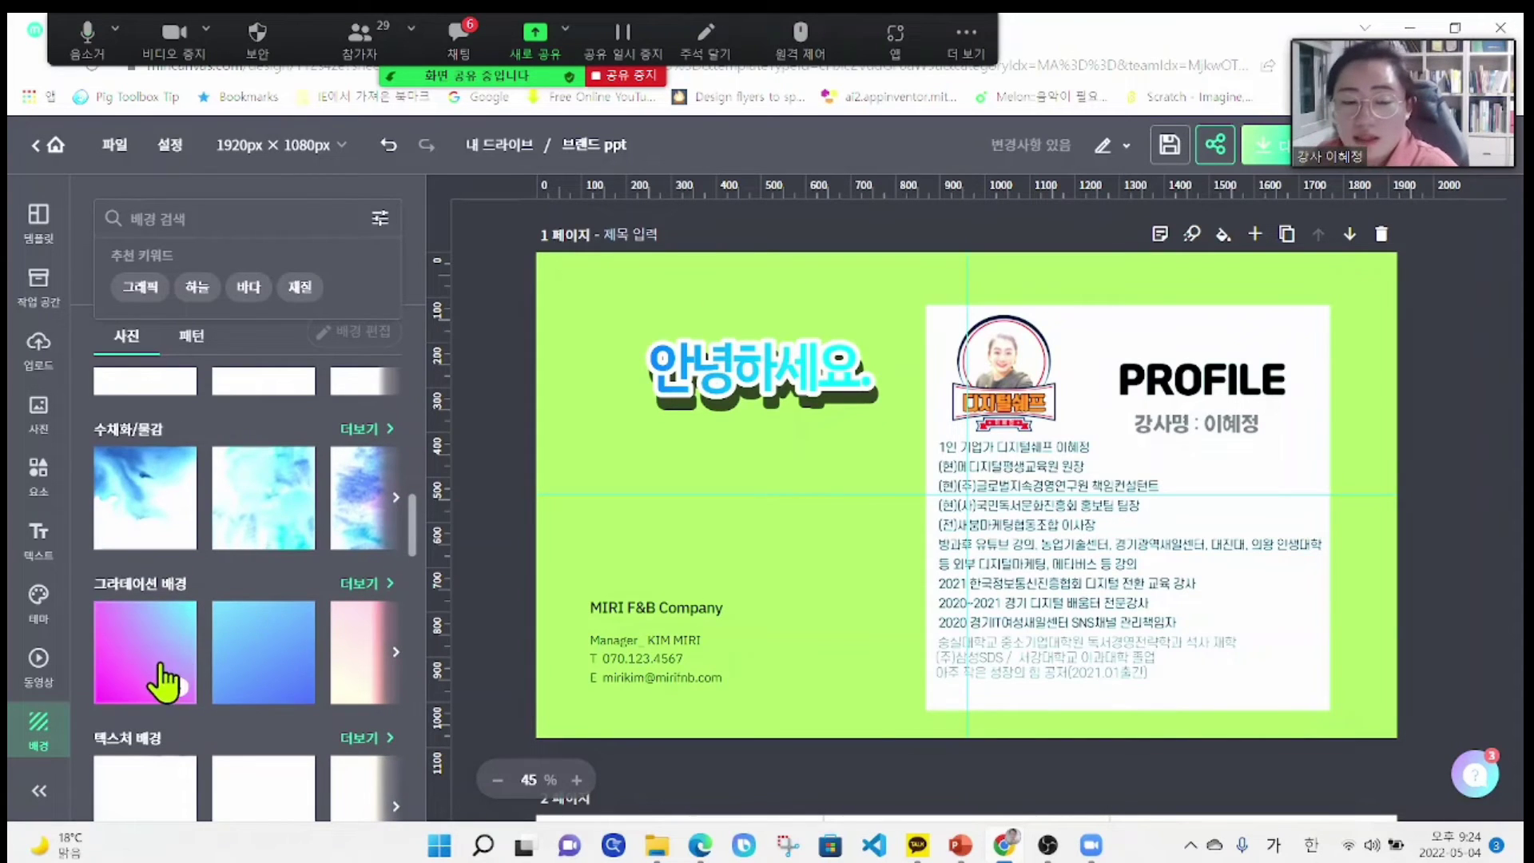
left_click(468, 443)
scroll(152, 679, "down", 1)
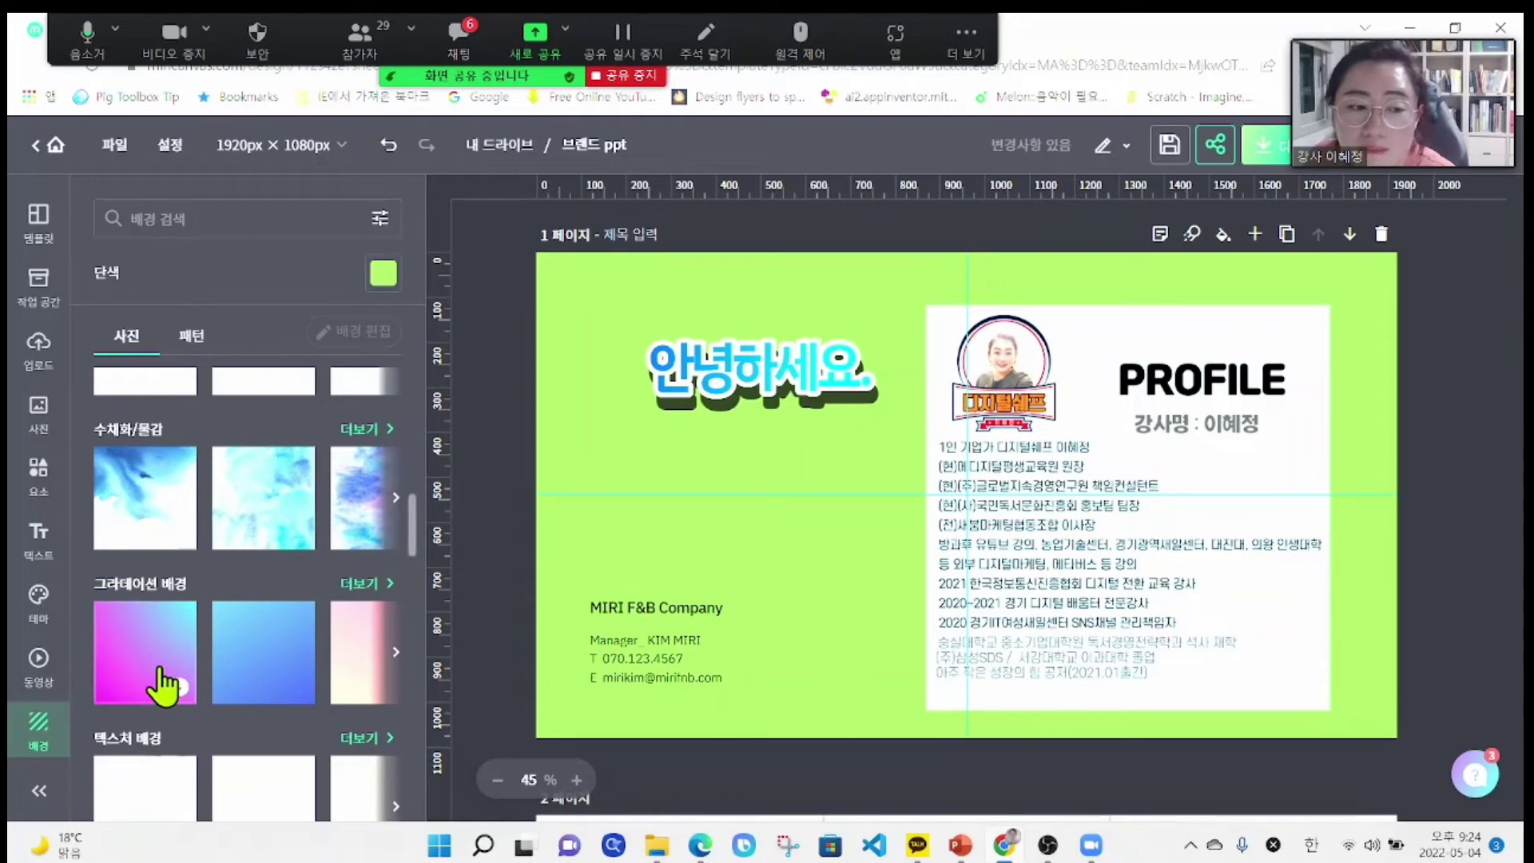
scroll(127, 648, "down", 1)
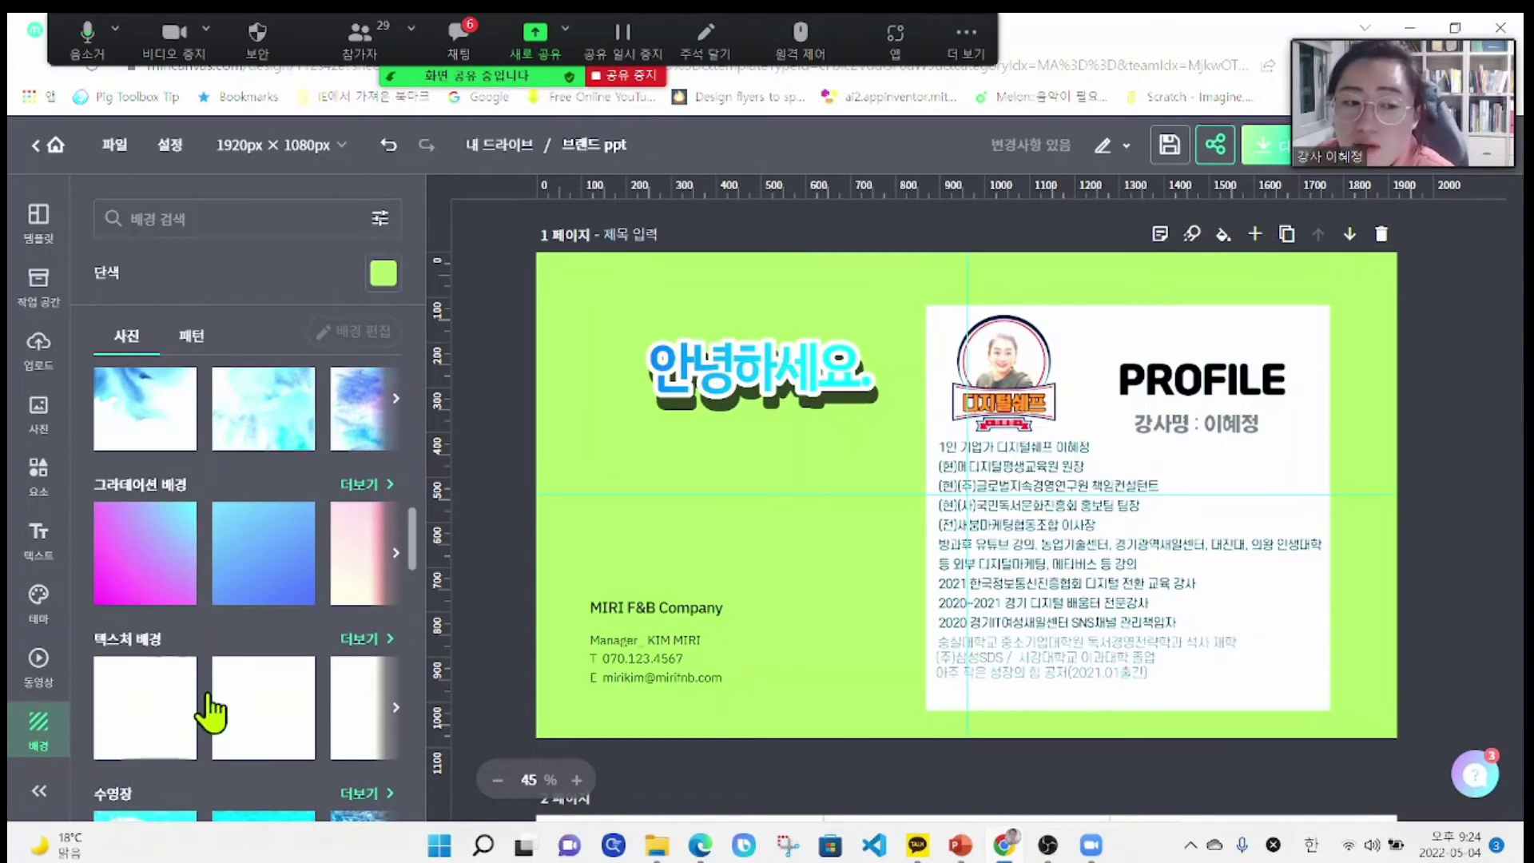
left_click(152, 572)
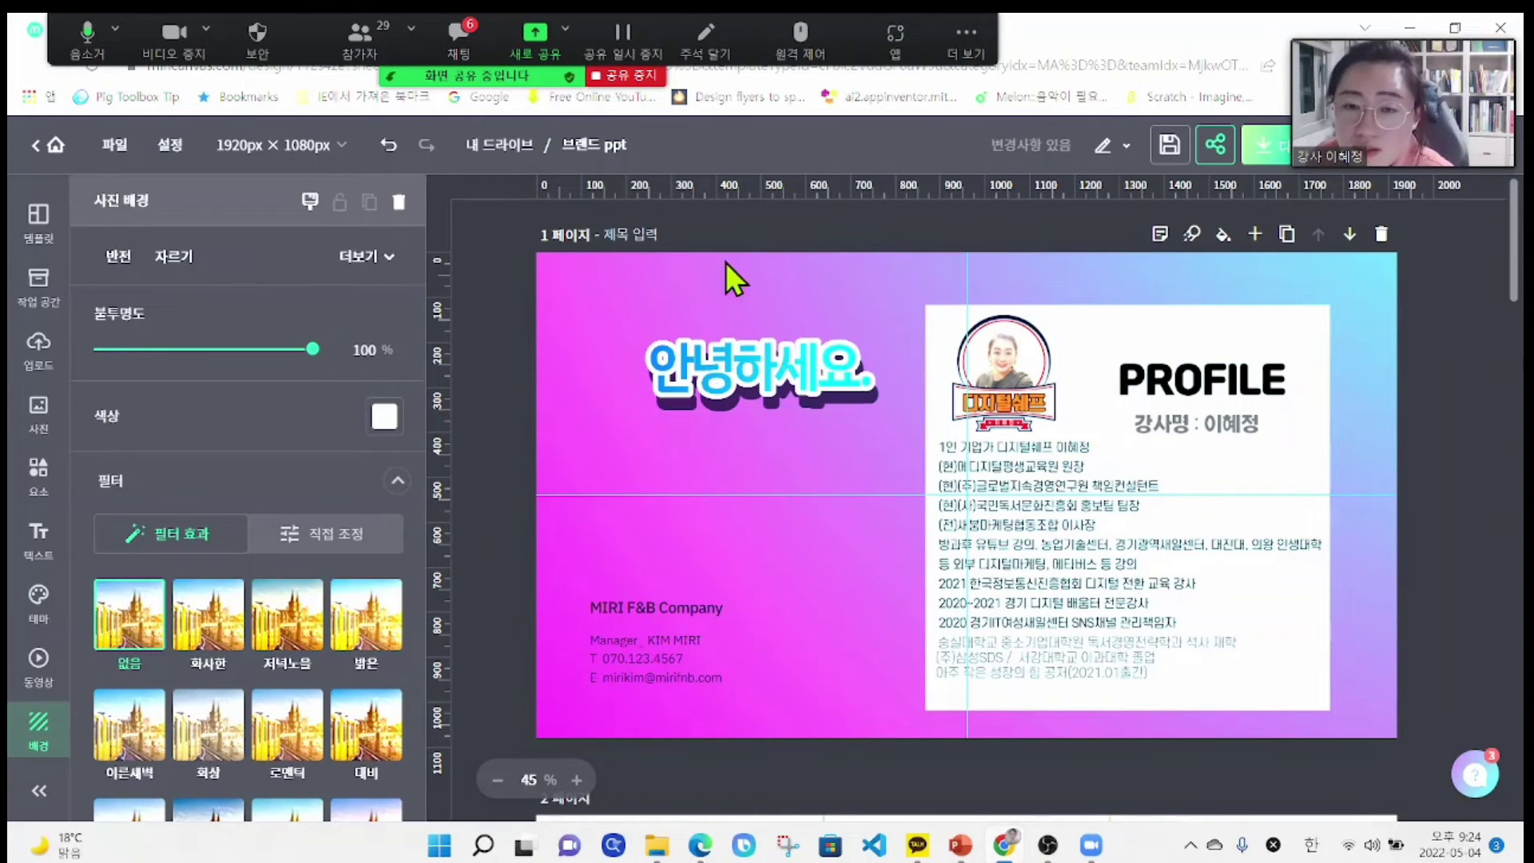
left_click(496, 435)
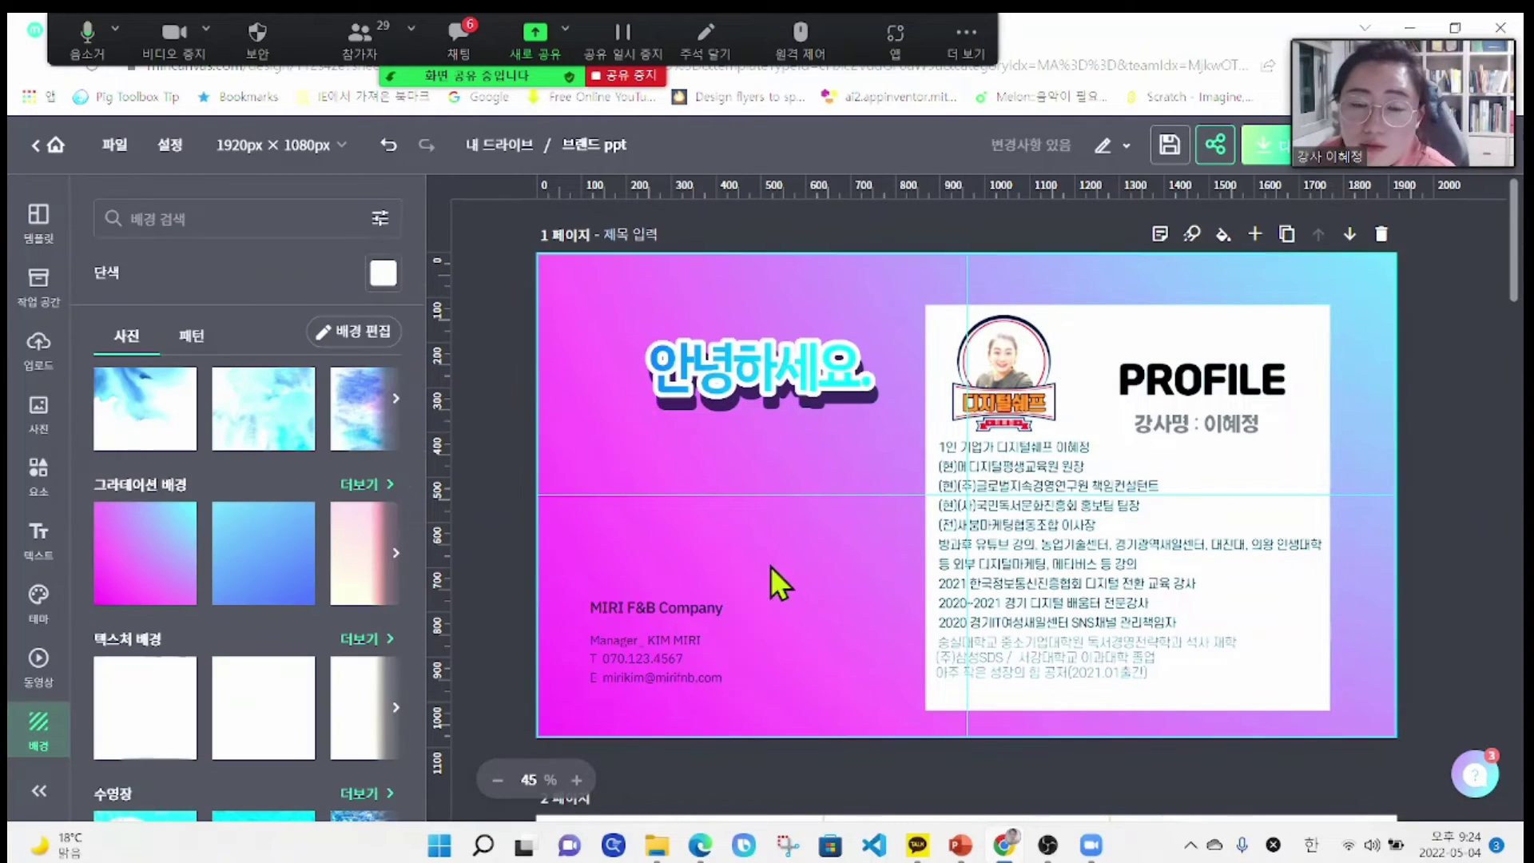
- Try the donut float and flamingo float photos from the 수영장 group as page 1's background
scroll(308, 616, "down", 4)
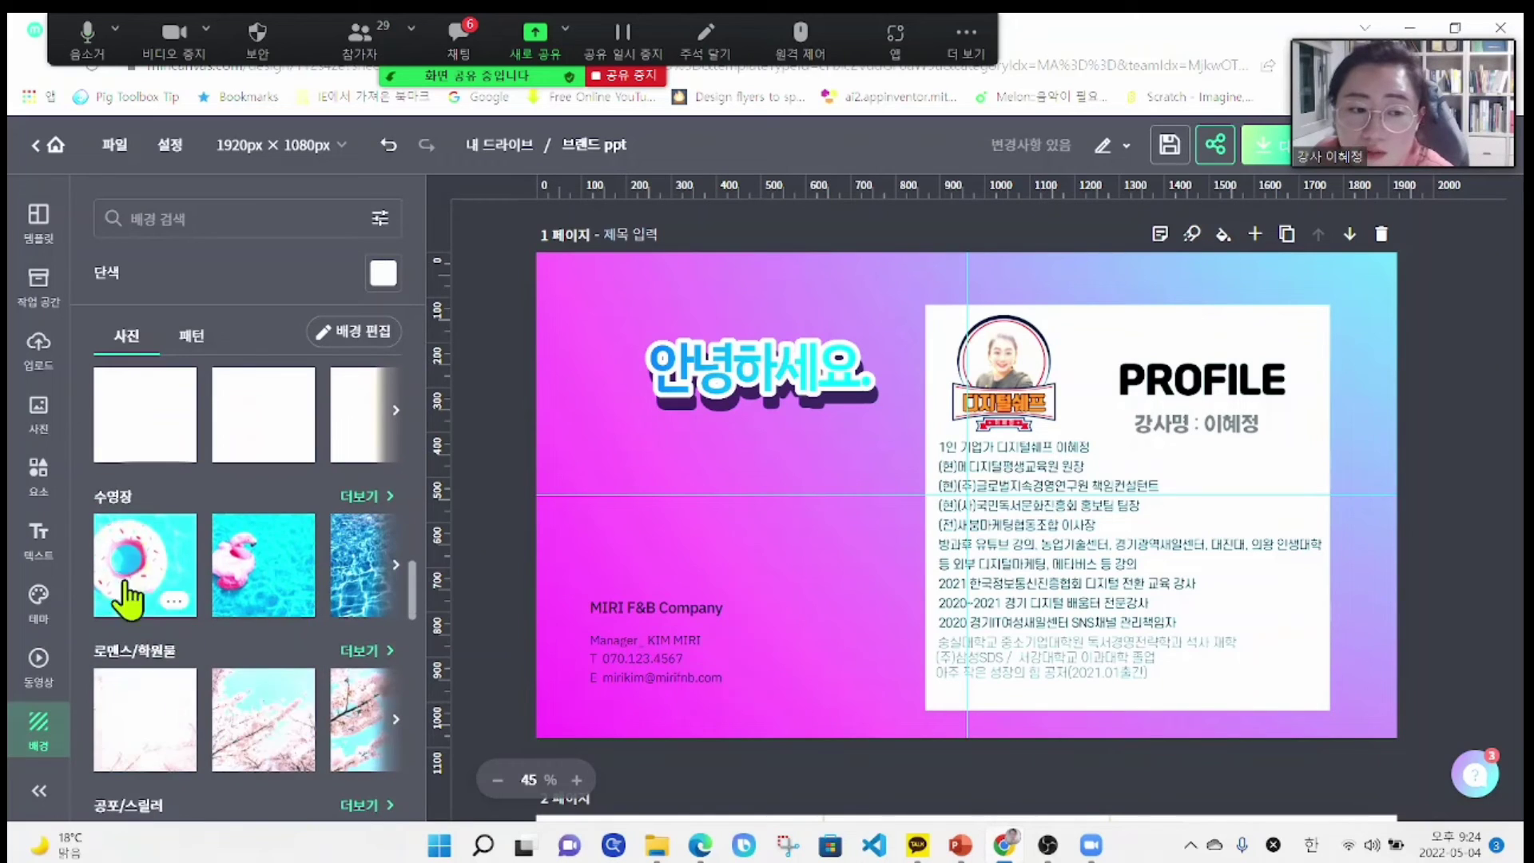
left_click(138, 568)
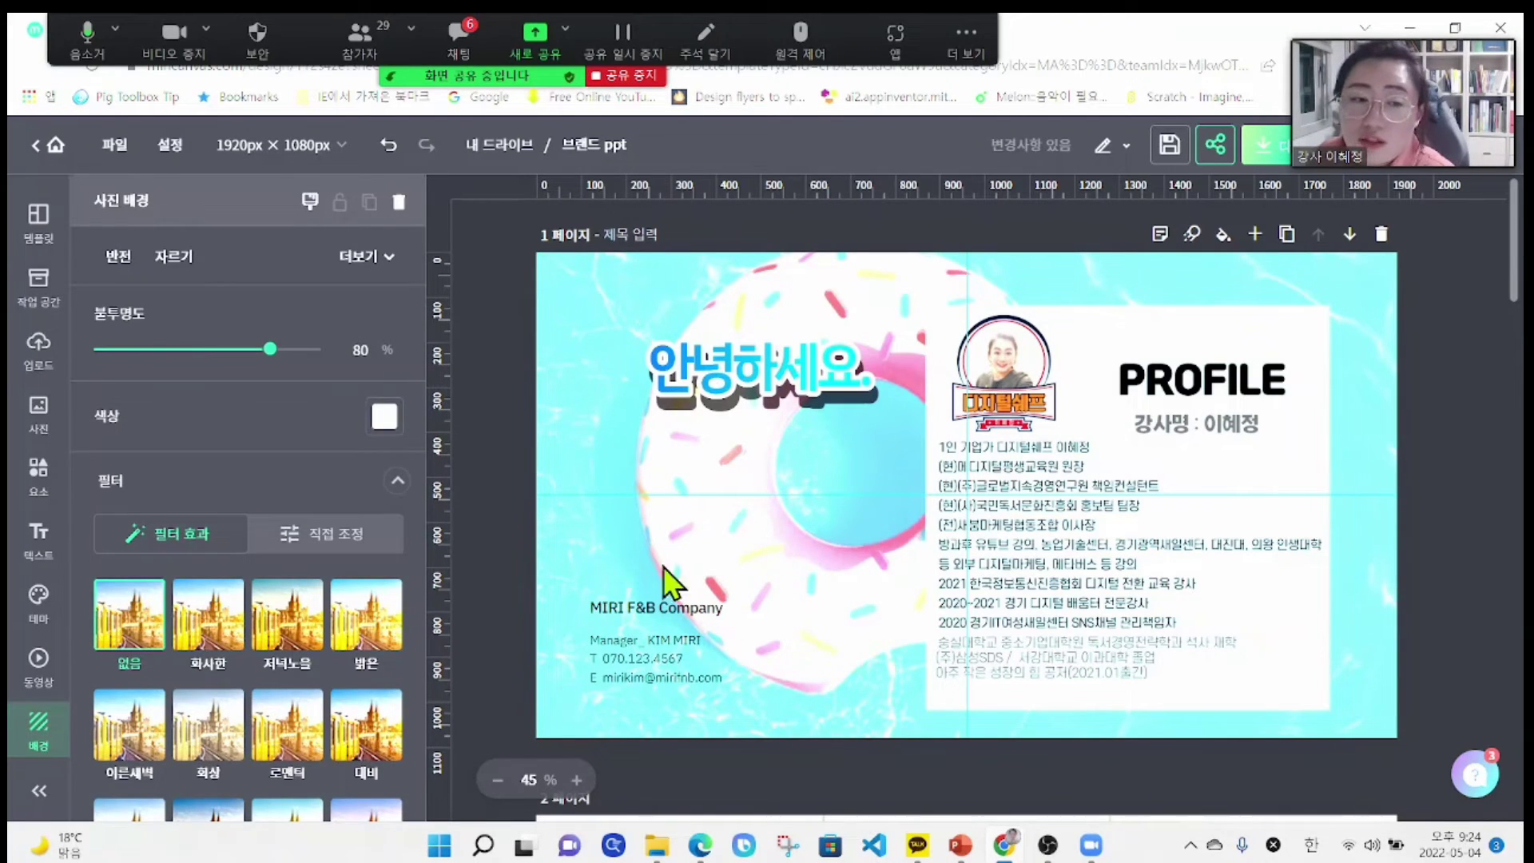
left_click(512, 432)
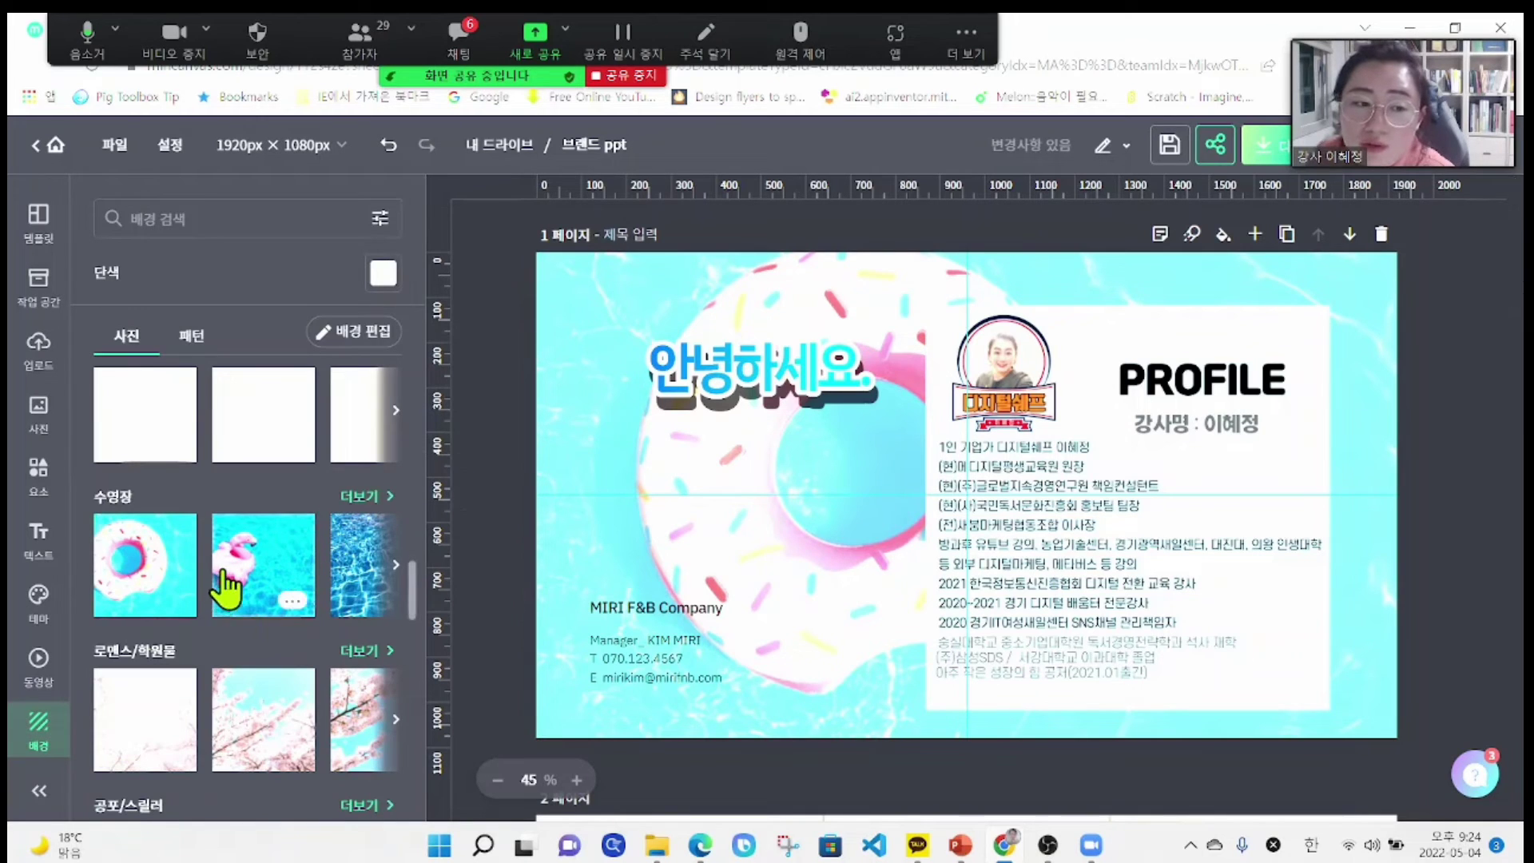
left_click(478, 497)
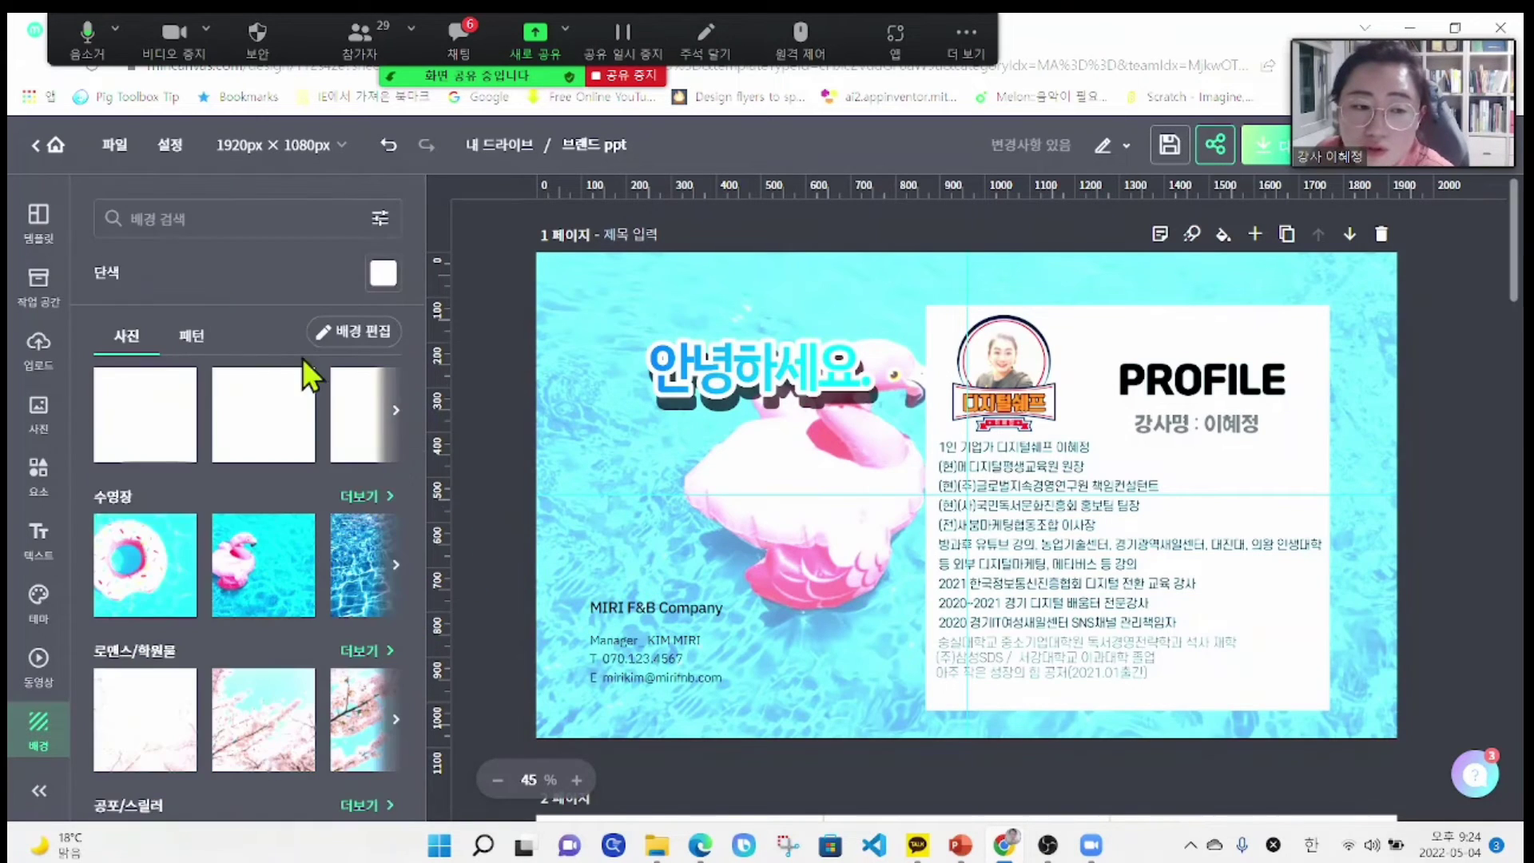
- Try the white cherry-blossom branch photo from the 로맨스/학원물 group as page 1's background
scroll(196, 575, "down", 3)
scroll(196, 520, "up", 3)
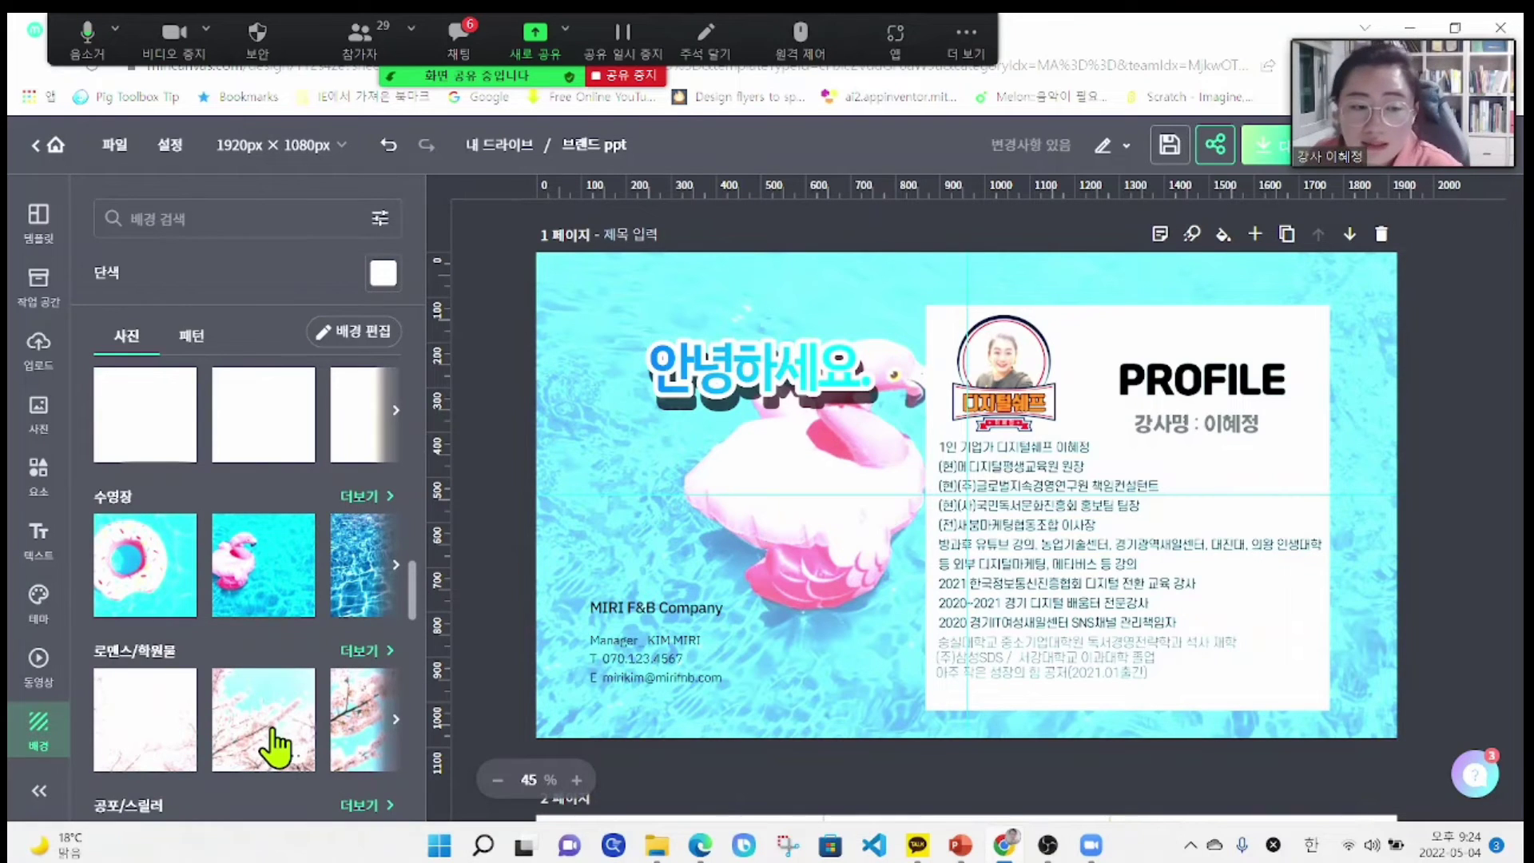
left_click(165, 746)
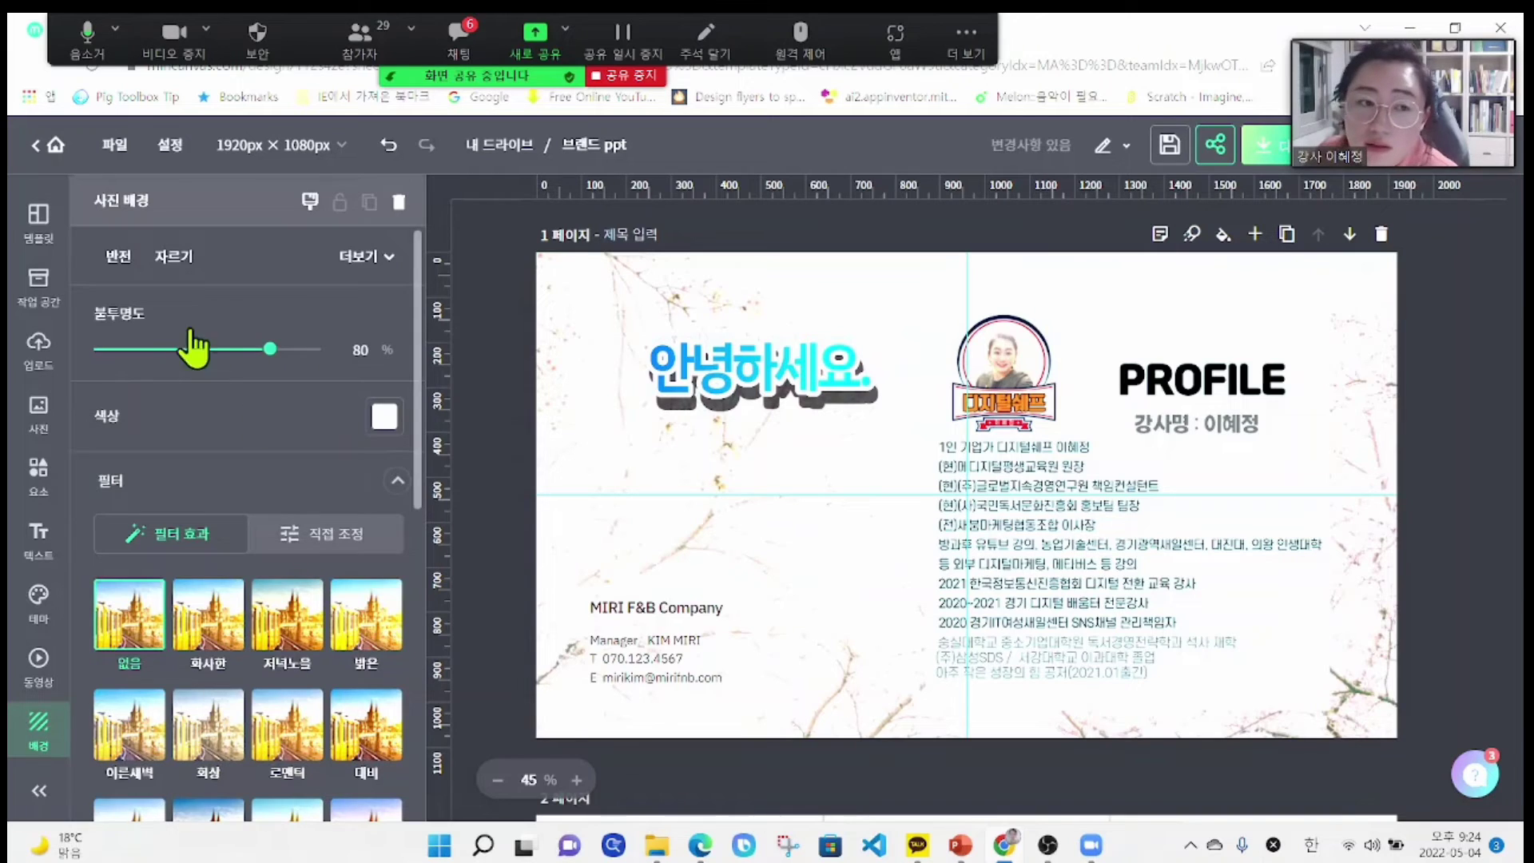
left_click(477, 440)
- Search the background photos for 밤, and replace that search with 우주
left_click(216, 224)
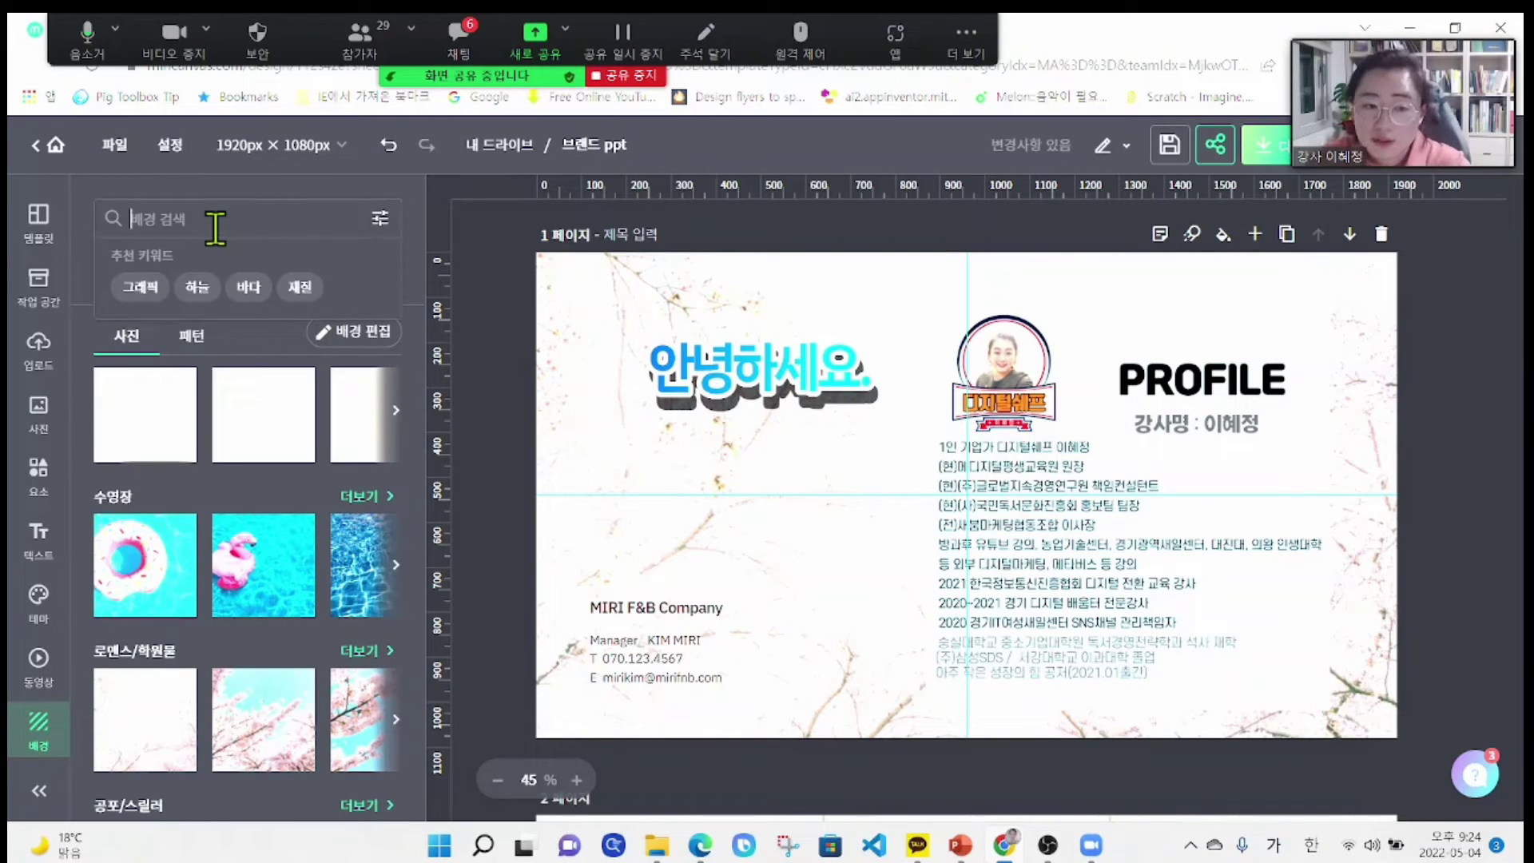
type("ㅂㅏ")
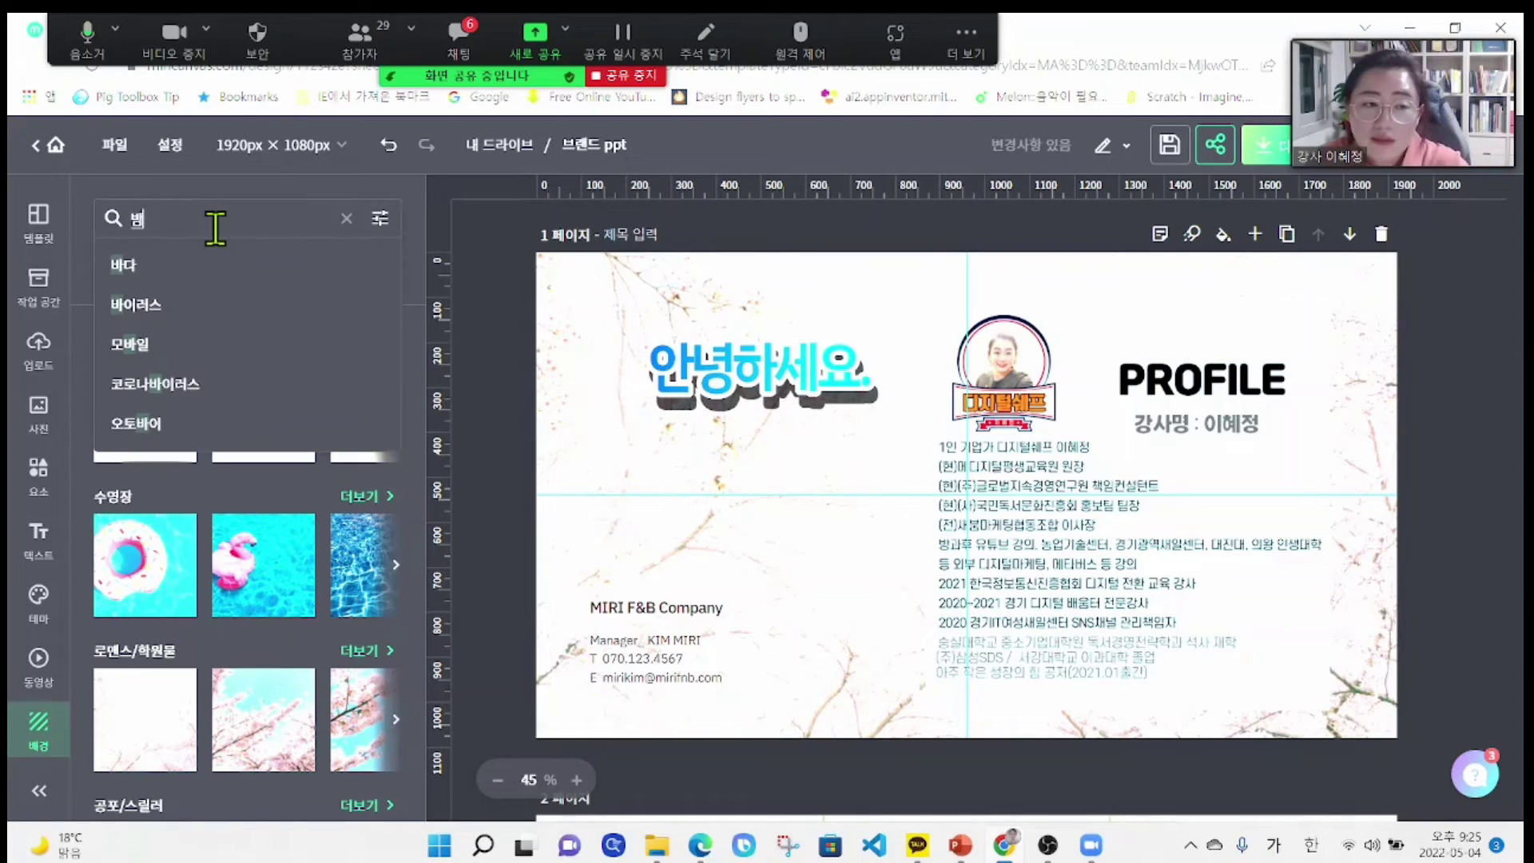
key("BackSpace")
key("BackSpace")
key("BackSpace")
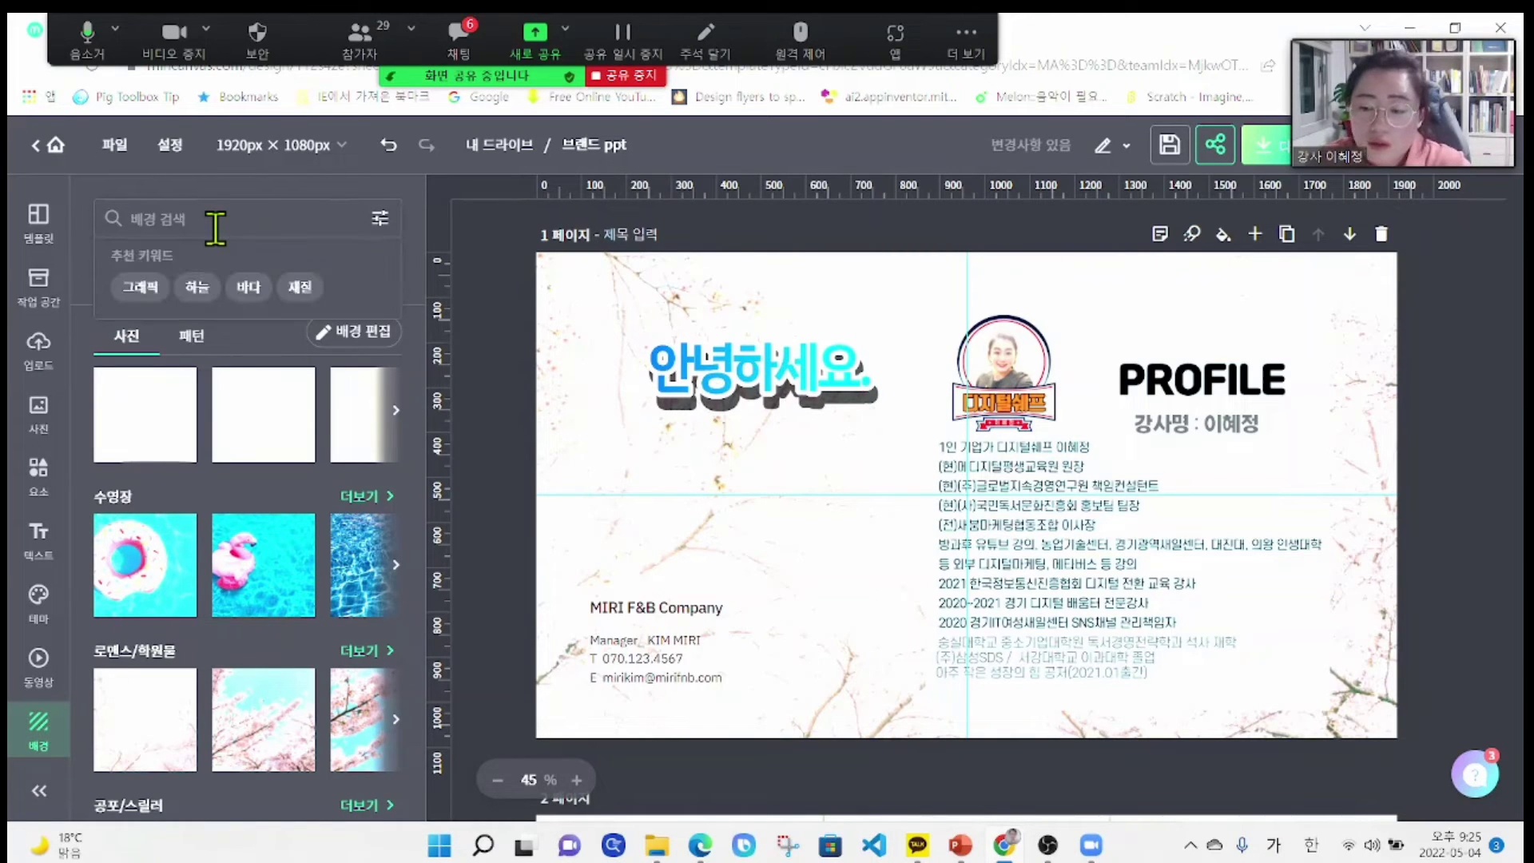
type("ㅂㅏㅁ")
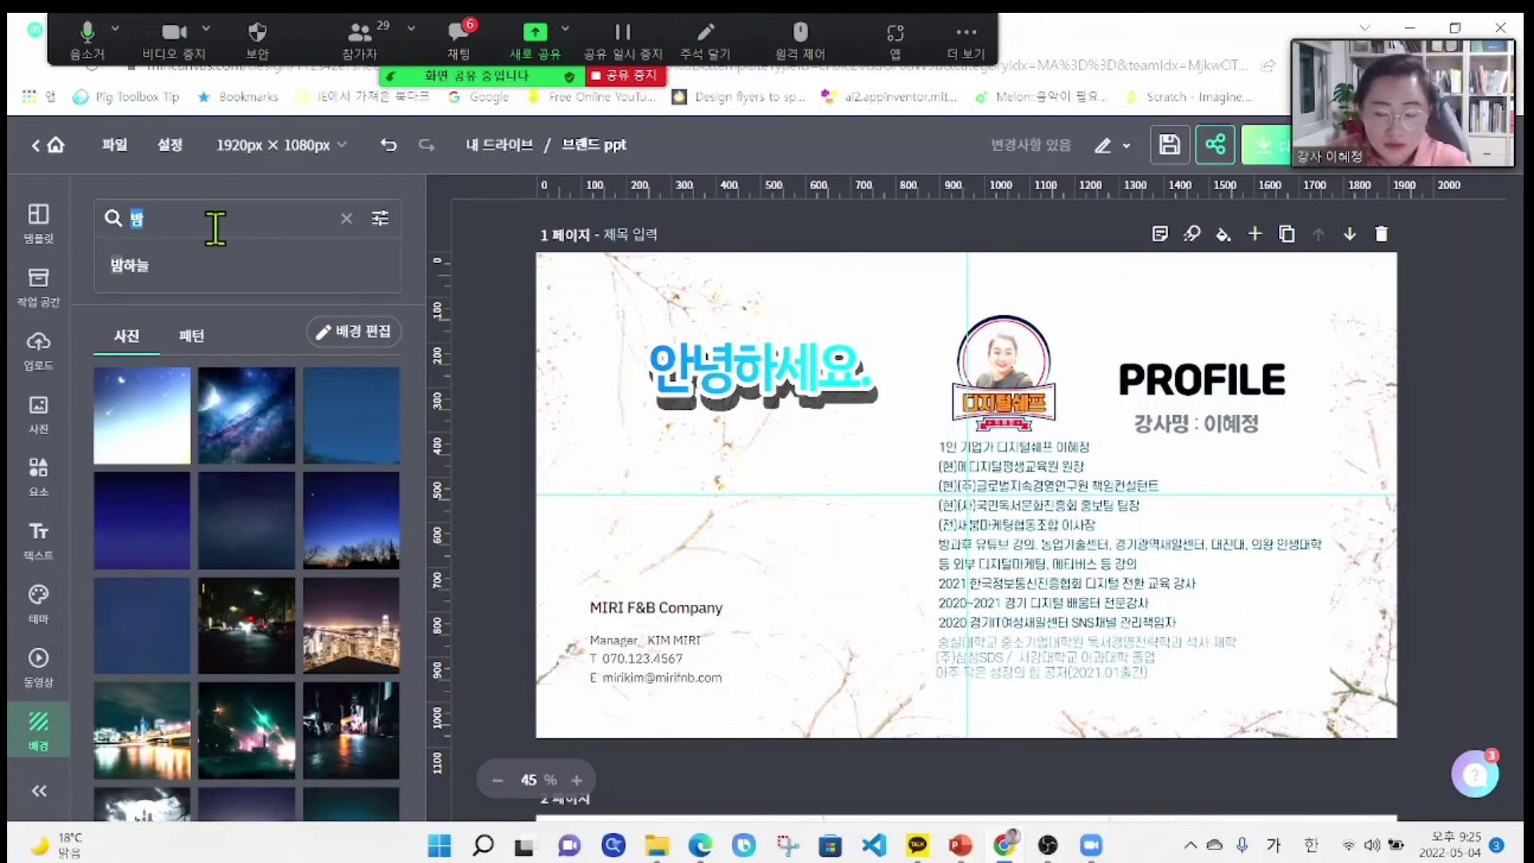
type("ㅇㅜㅈㅜ")
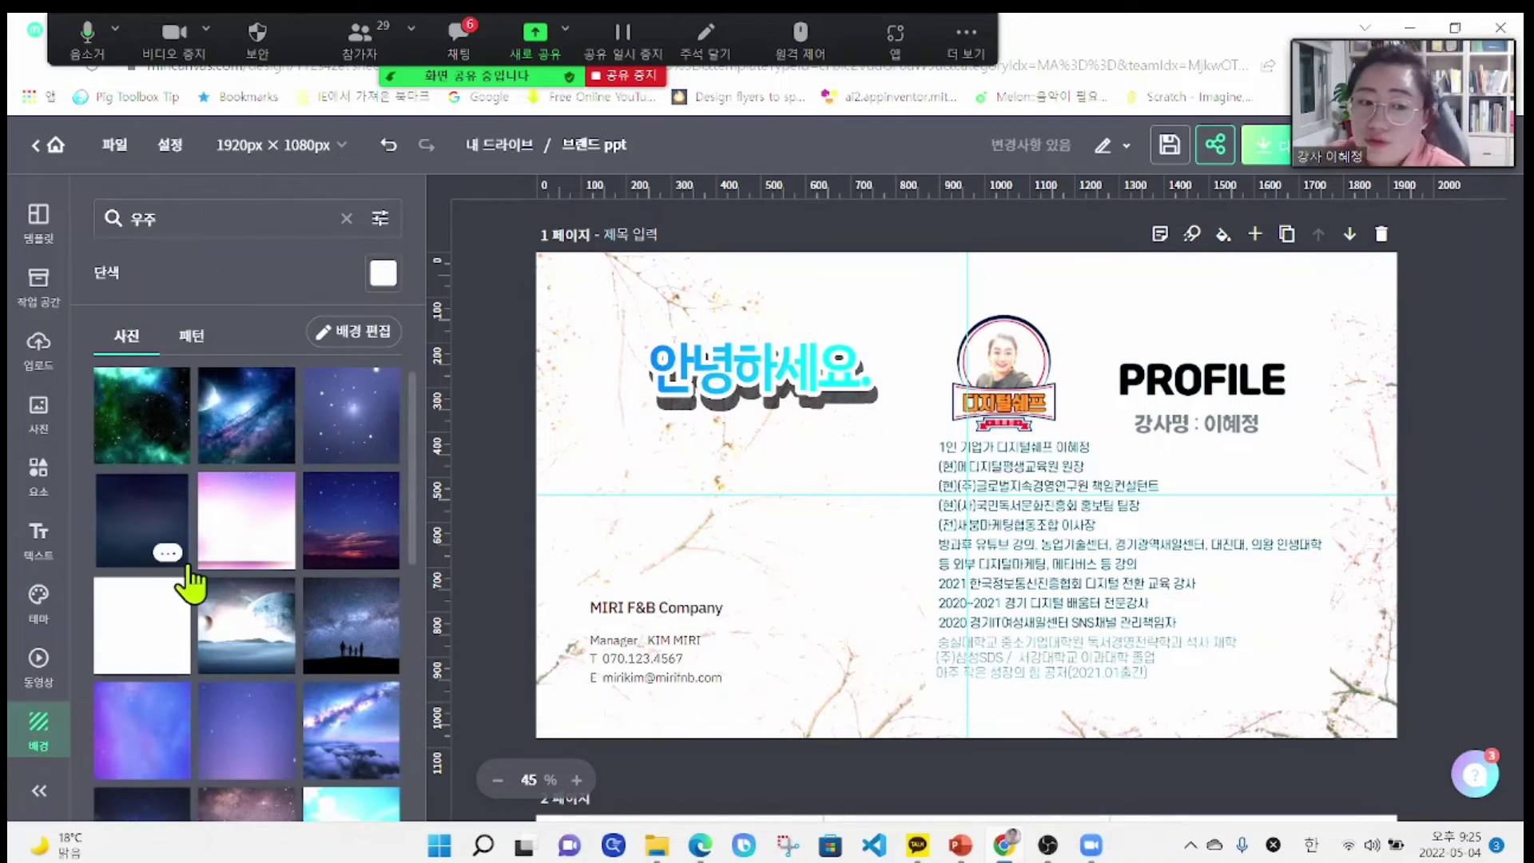
- Try the moon-and-planets photo and the blue starry sky as page 1's background
left_click(229, 627)
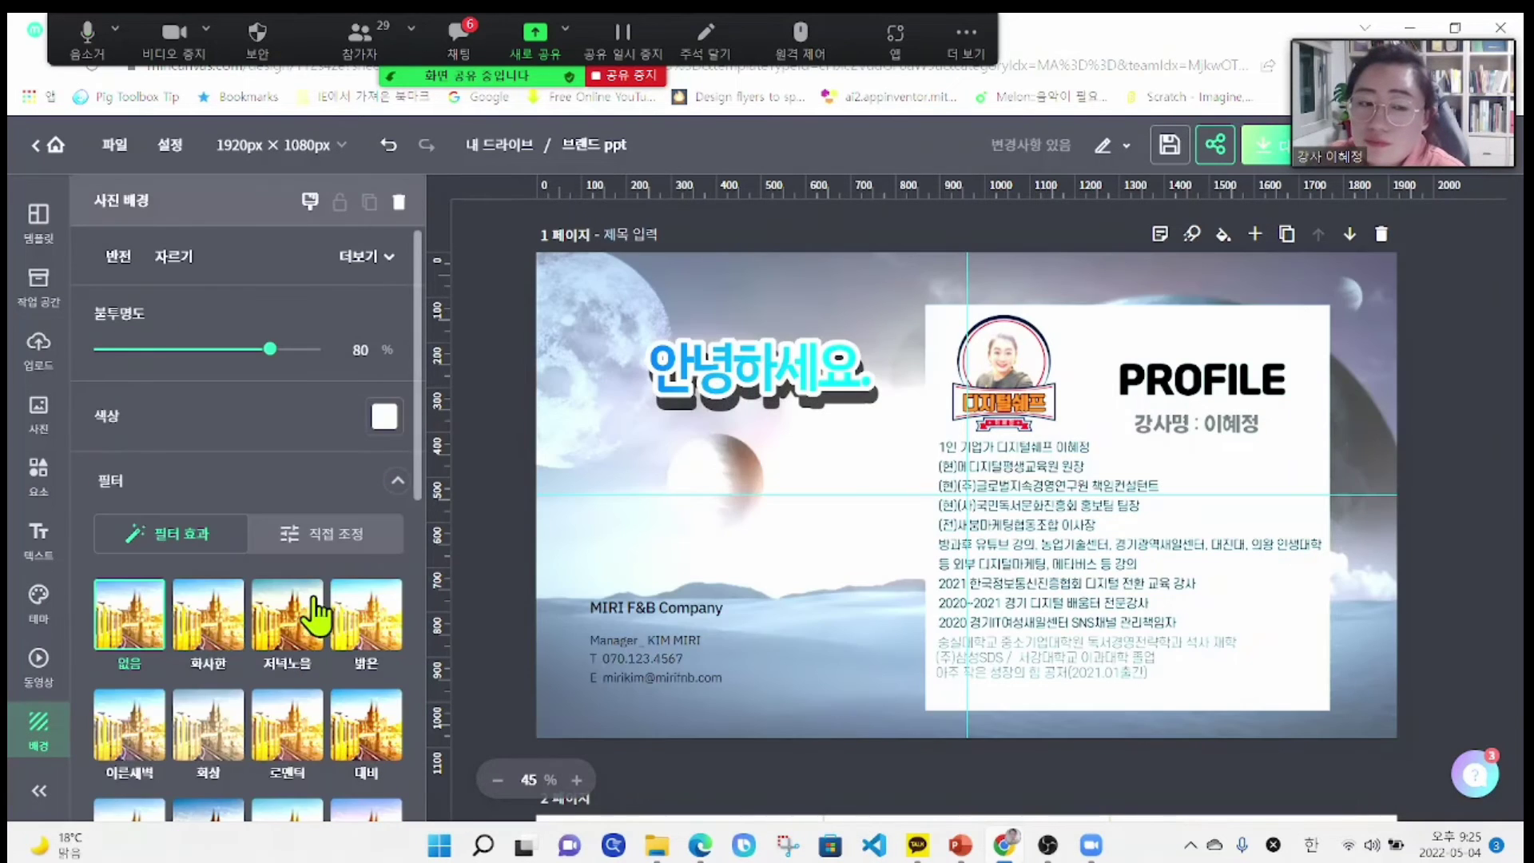
left_click(495, 378)
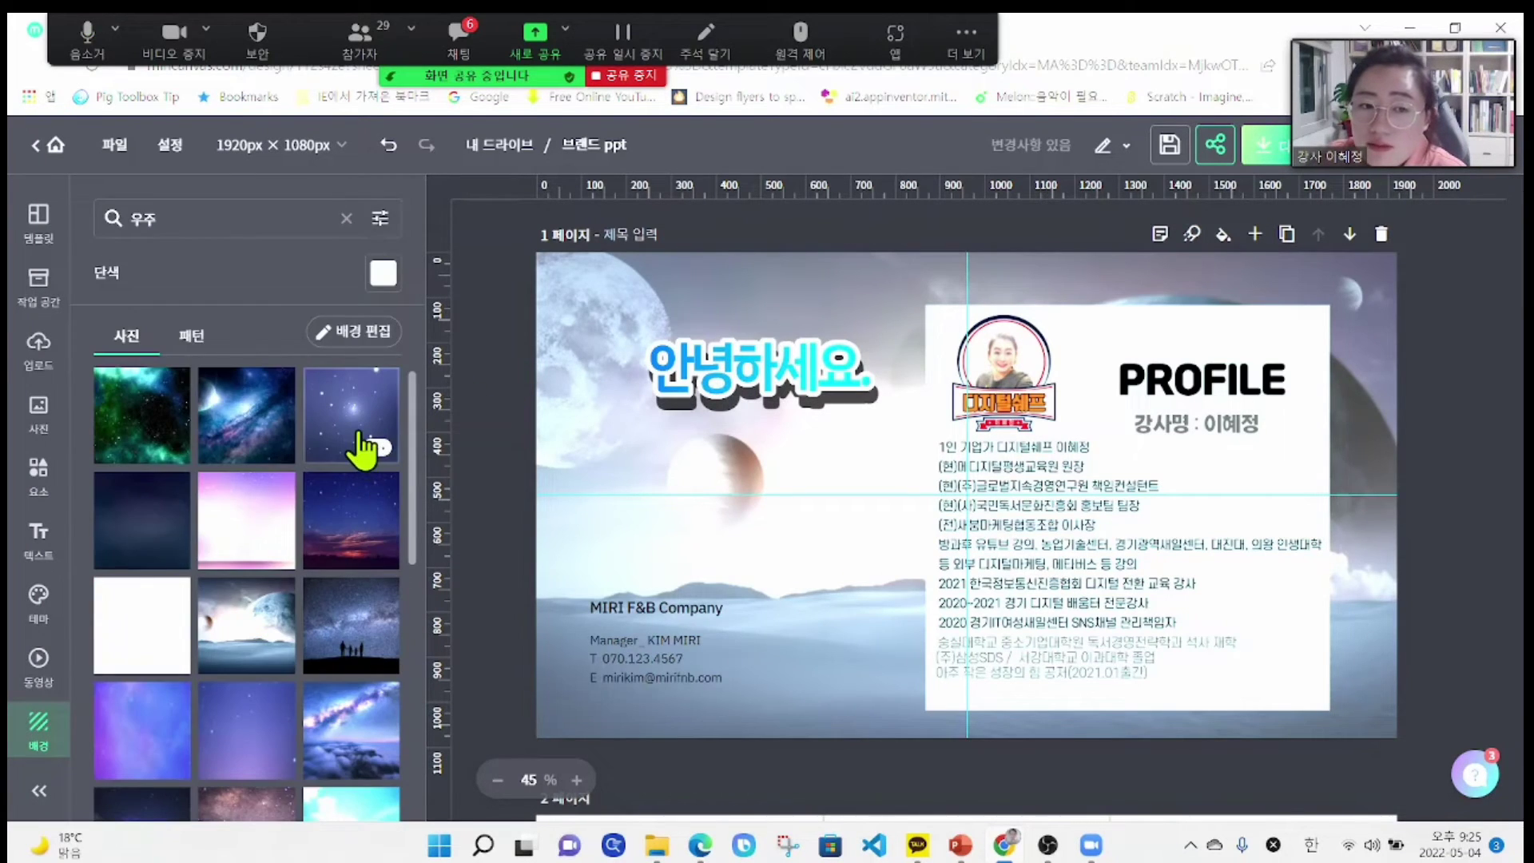
left_click(366, 452)
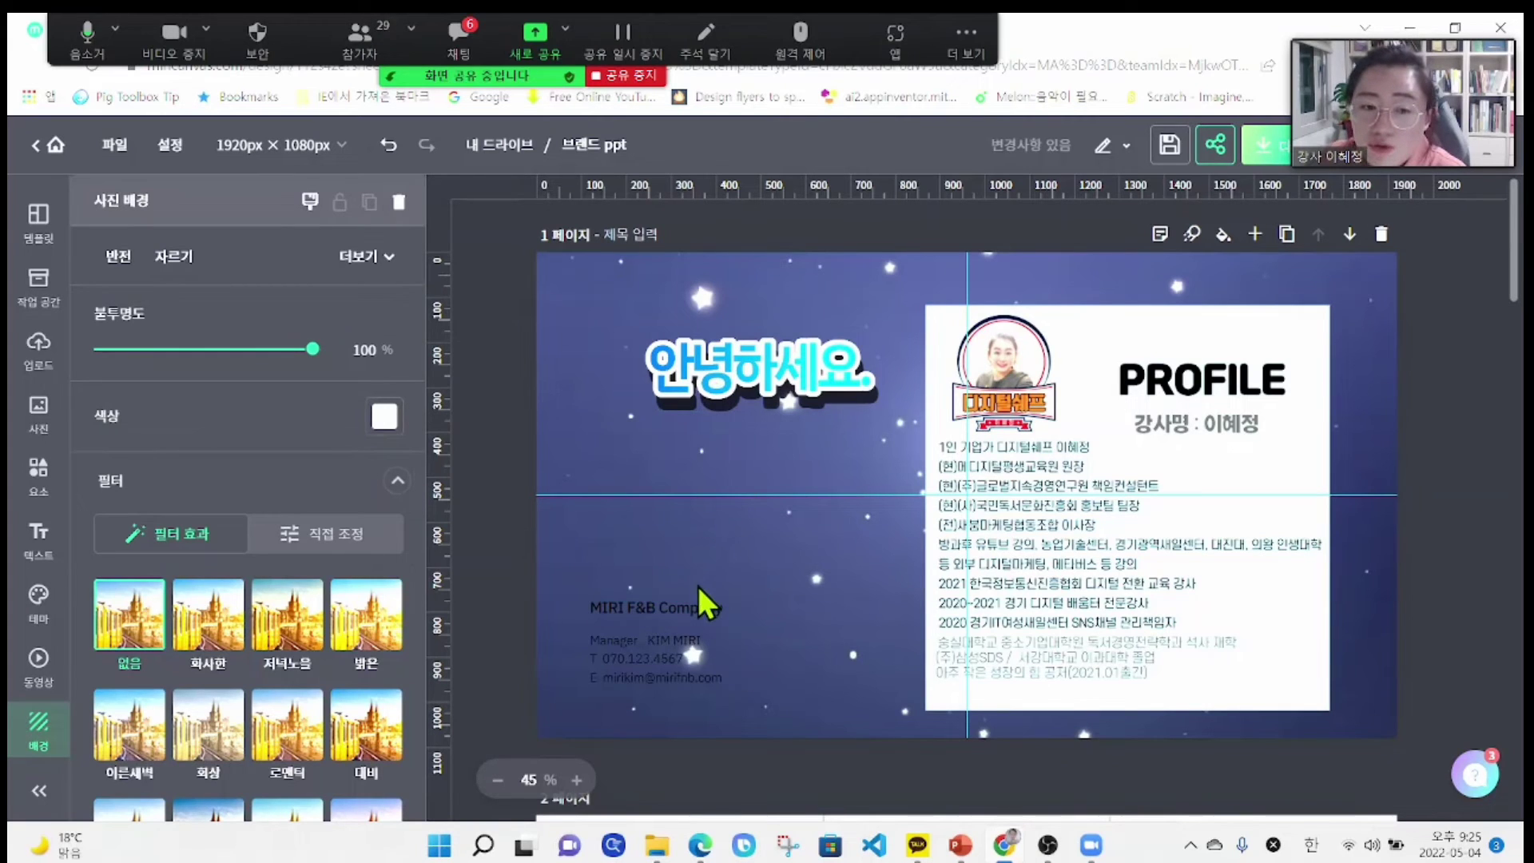
left_click(495, 431)
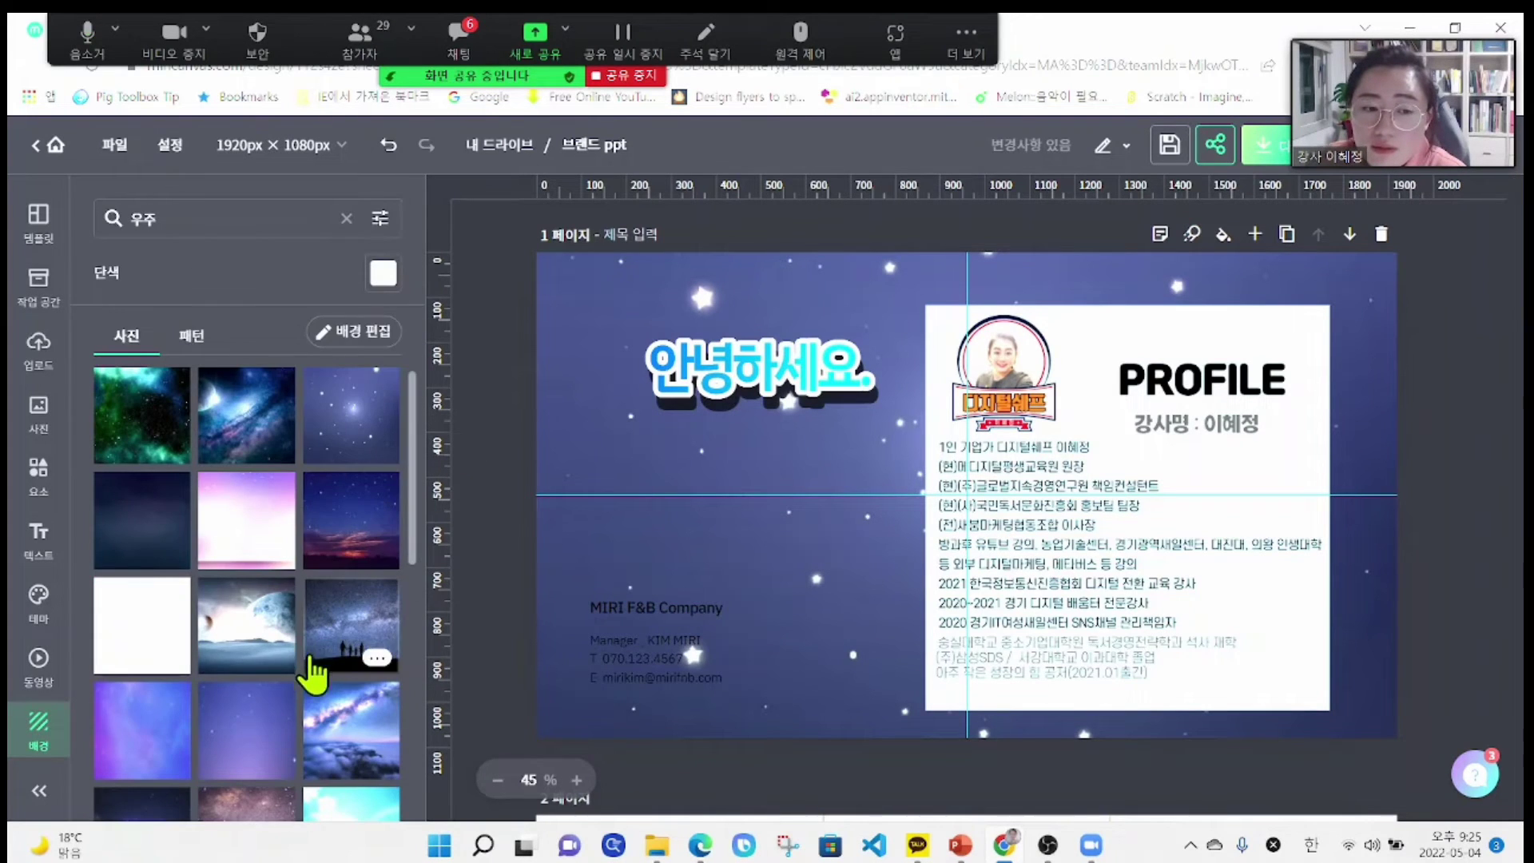
- Apply the purple-and-blue nebula photo from the 우주 results as page 1's background
left_click(383, 644)
left_click(483, 426)
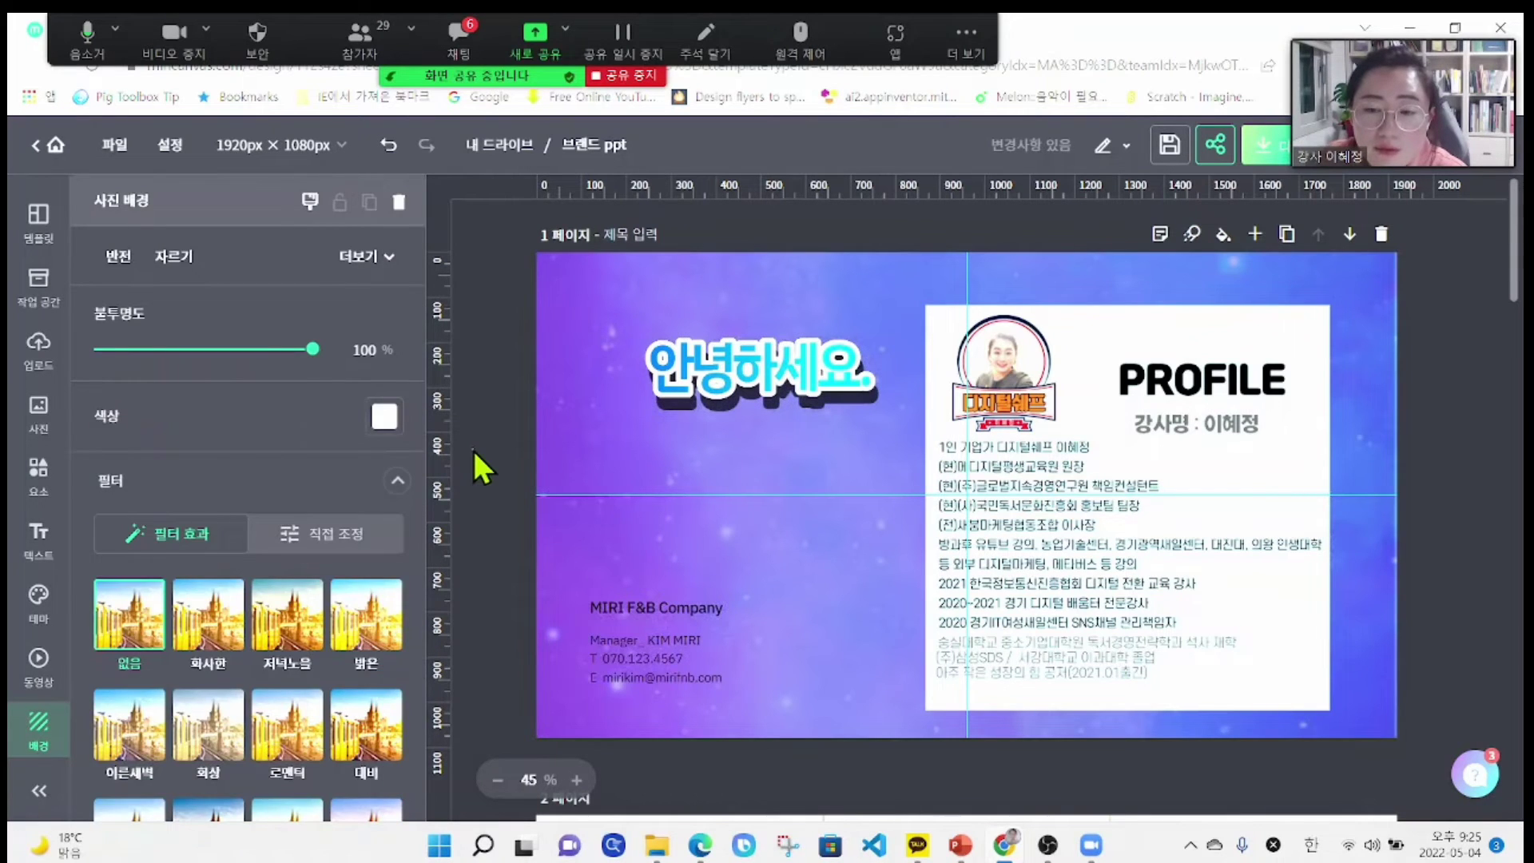
left_click(472, 447)
- Delete the three donut photos and the Trendy/Kitsch/Pleasant keyword row on page 2
scroll(1151, 576, "down", 2)
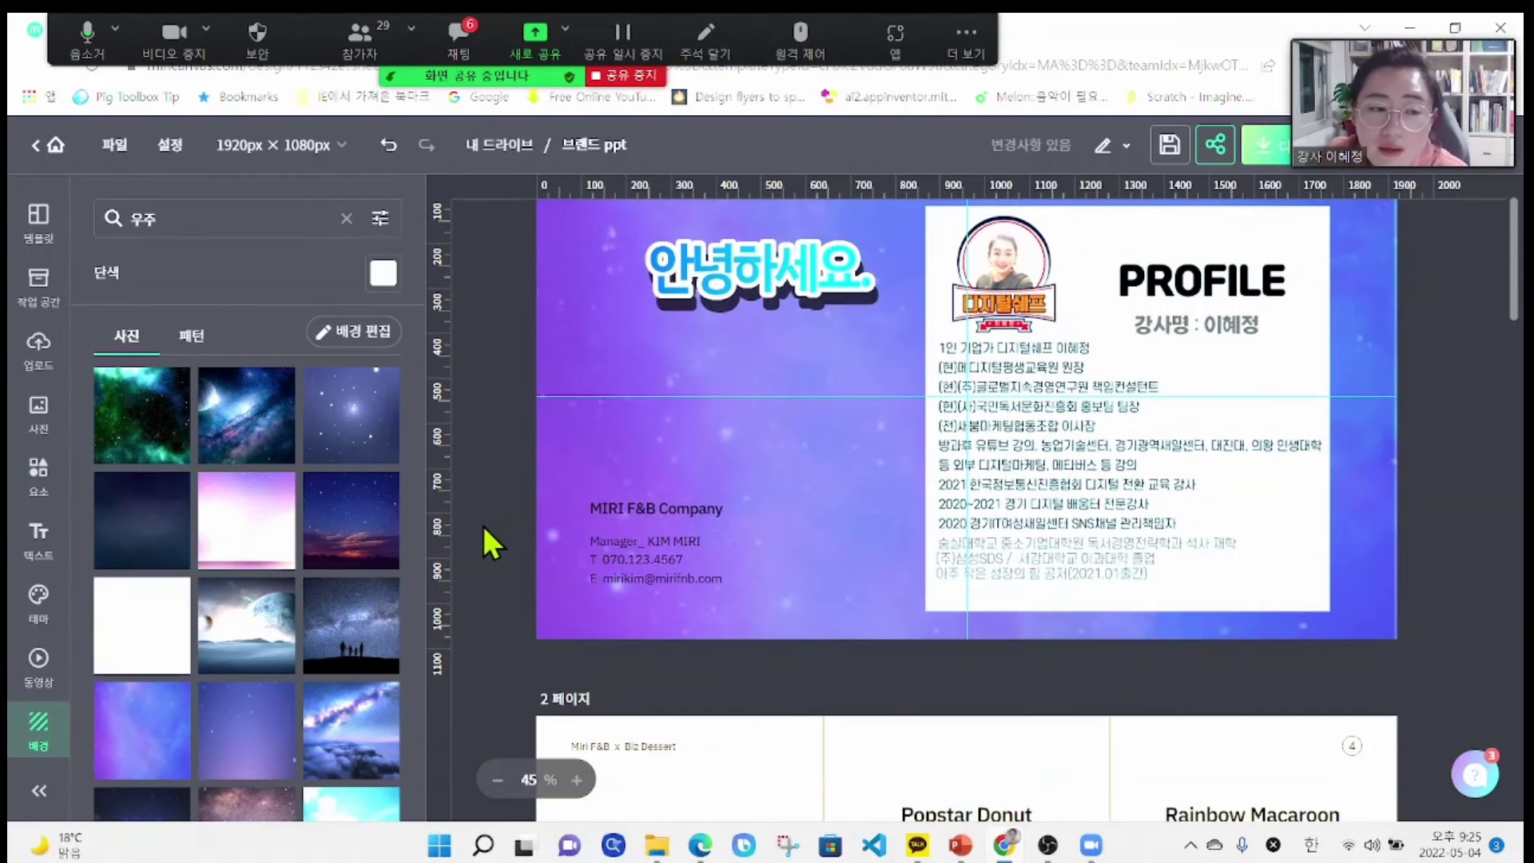
scroll(781, 620, "down", 5)
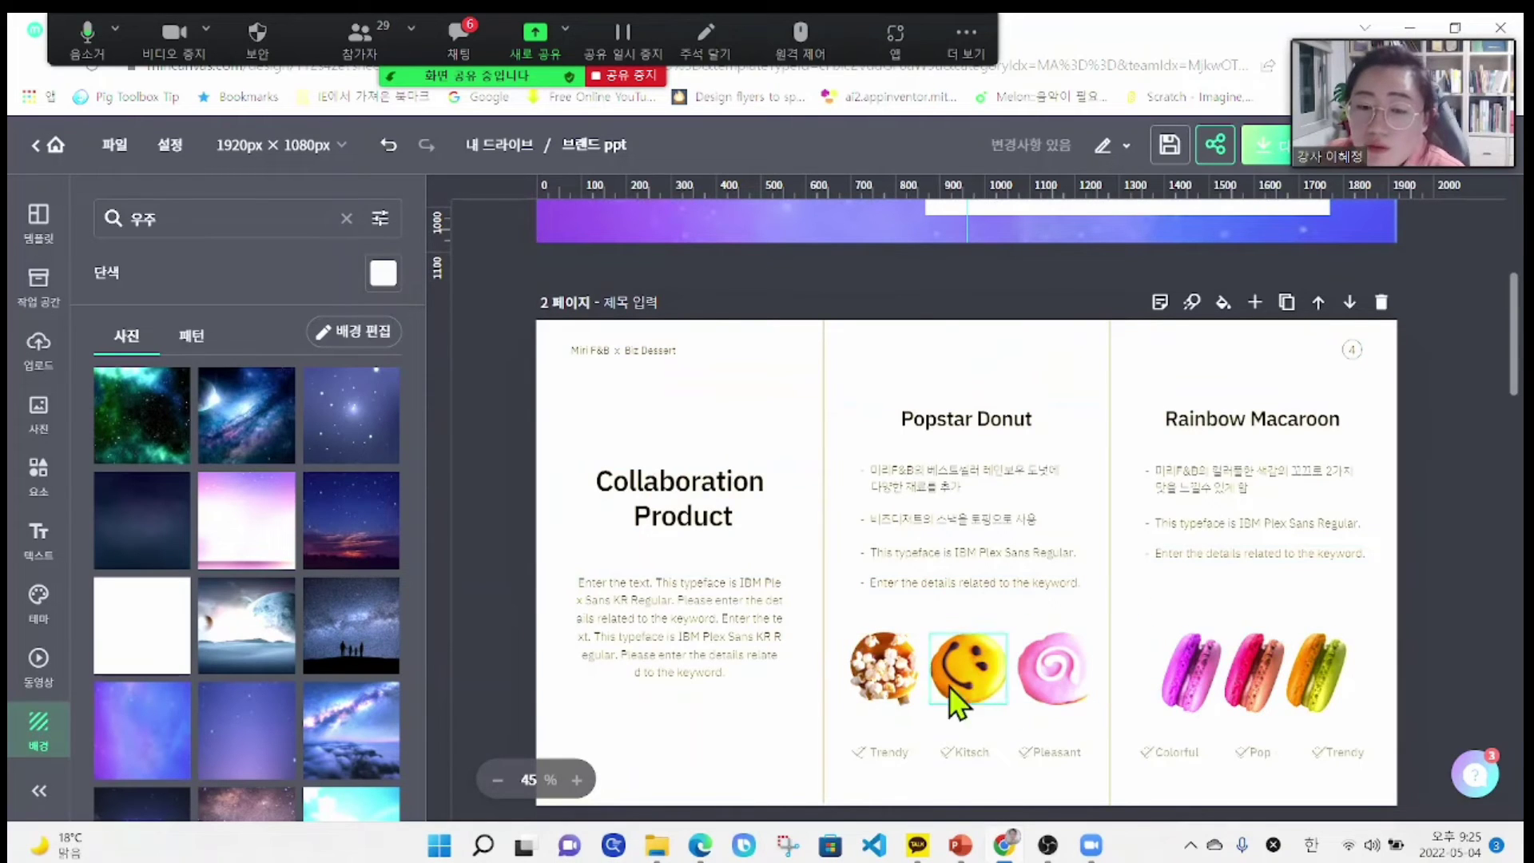
left_click(908, 689)
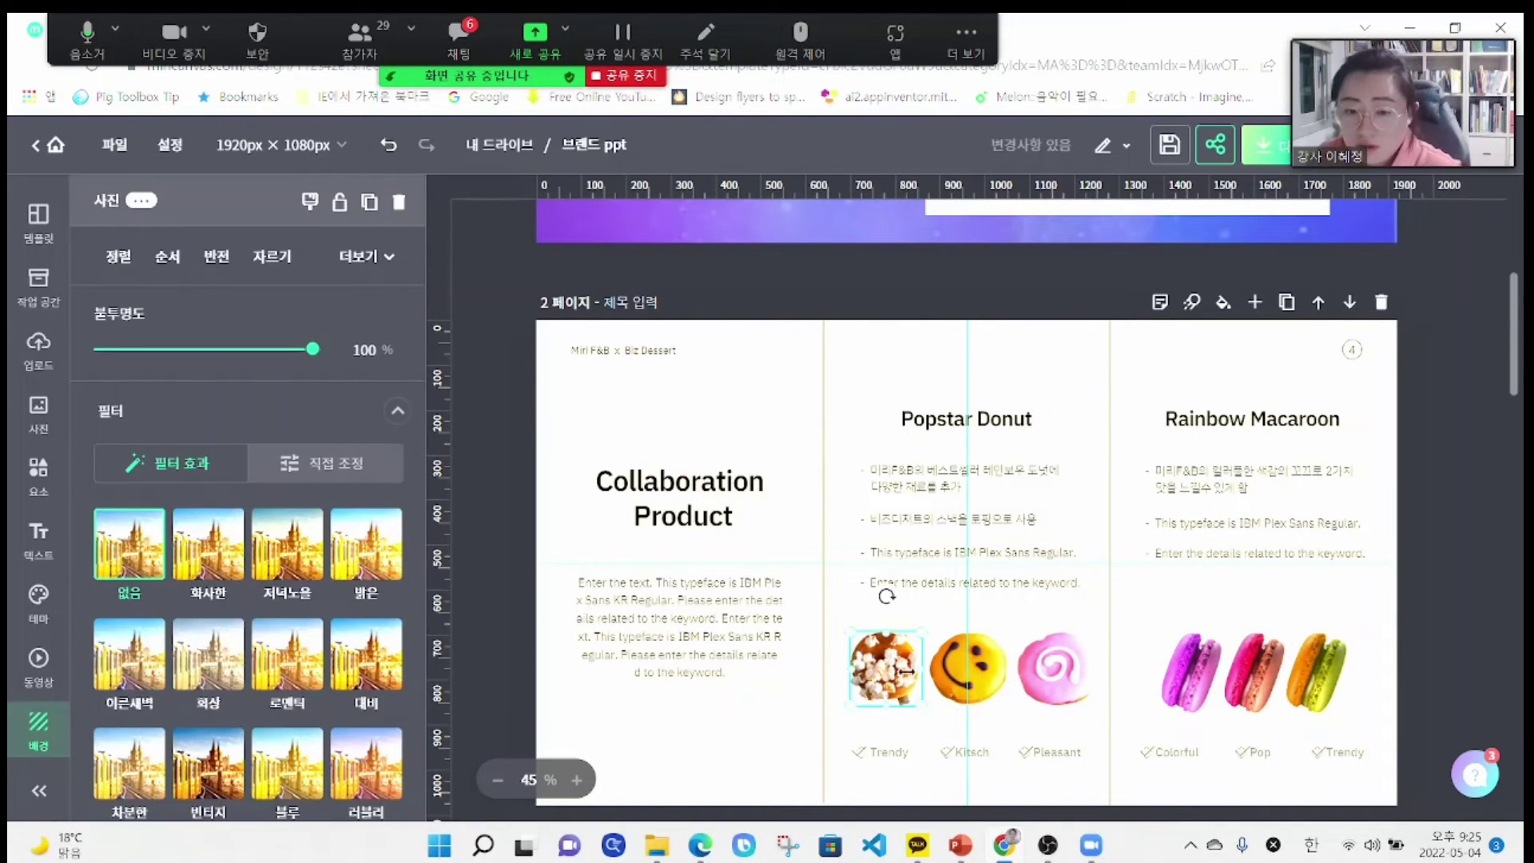
key("Delete")
key("Delete")
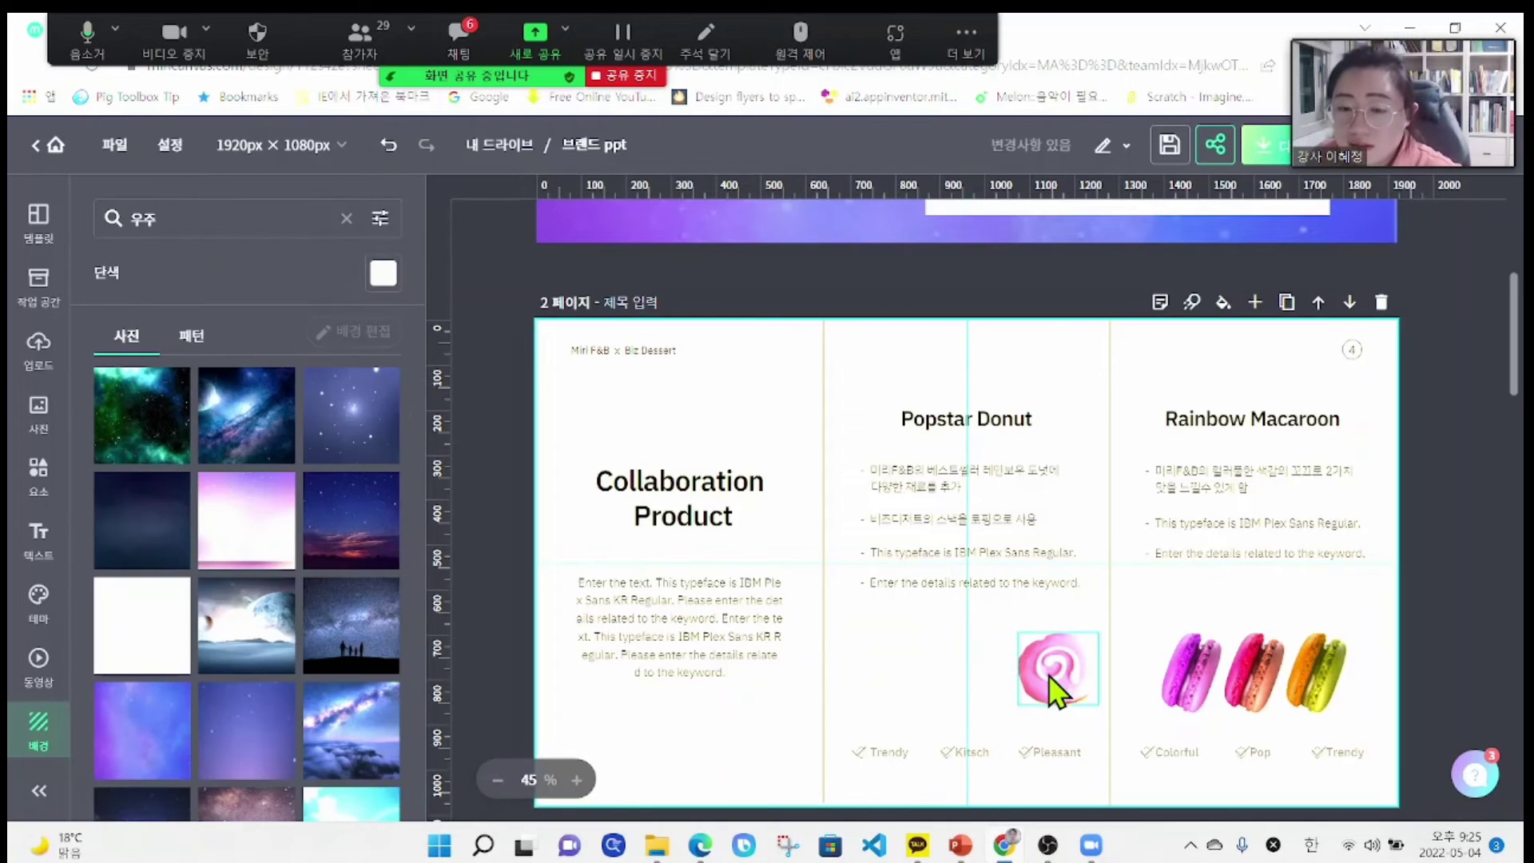
key("Delete")
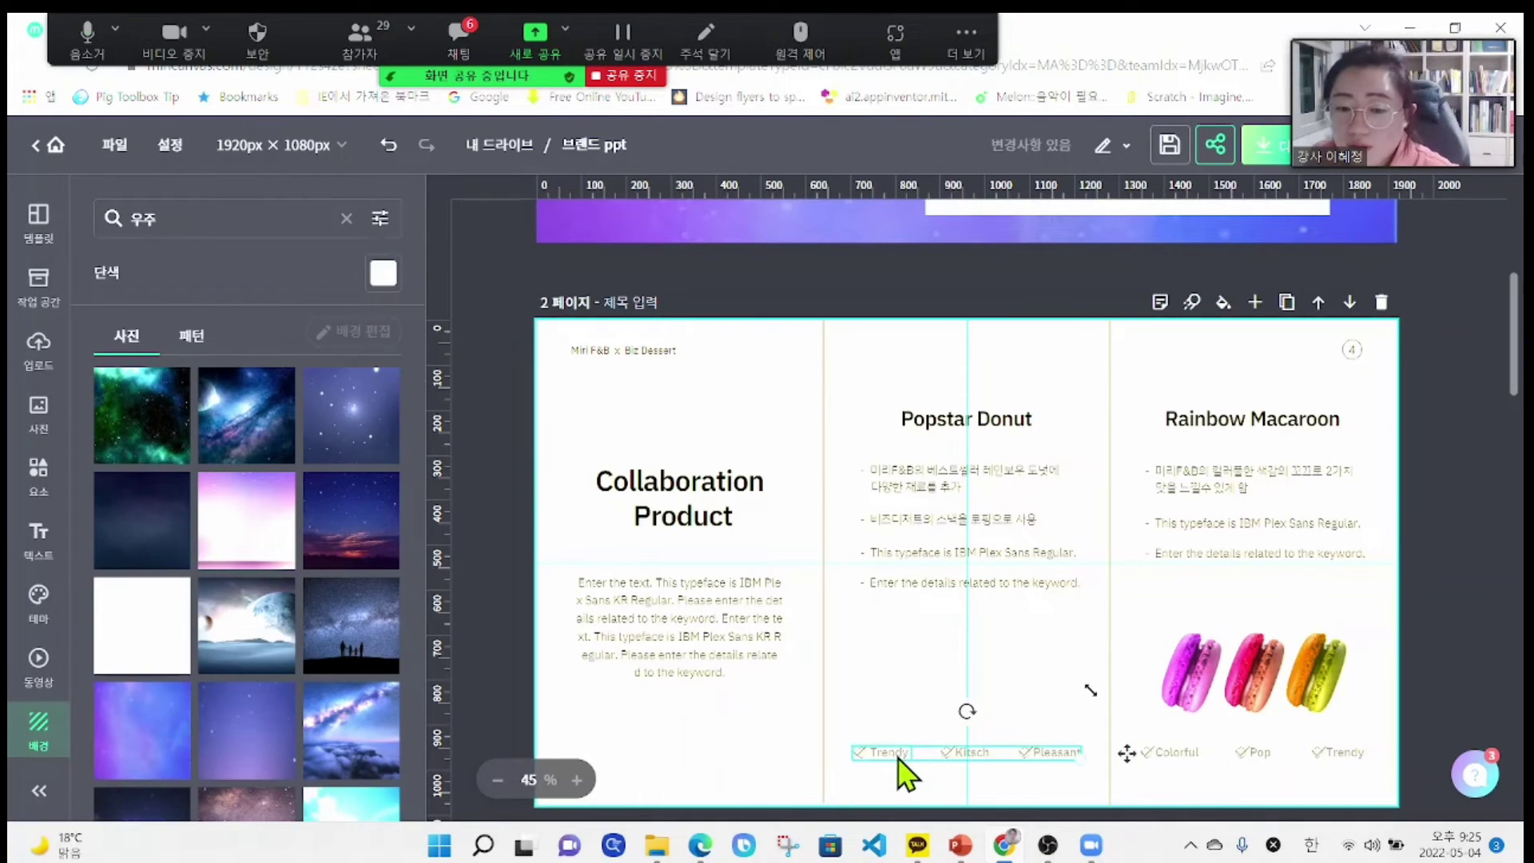
- Delete the three macaroon photos and the Colorful/Pop/Trendy keyword row on page 2
left_click(1186, 682)
key("Delete")
left_click(1182, 752)
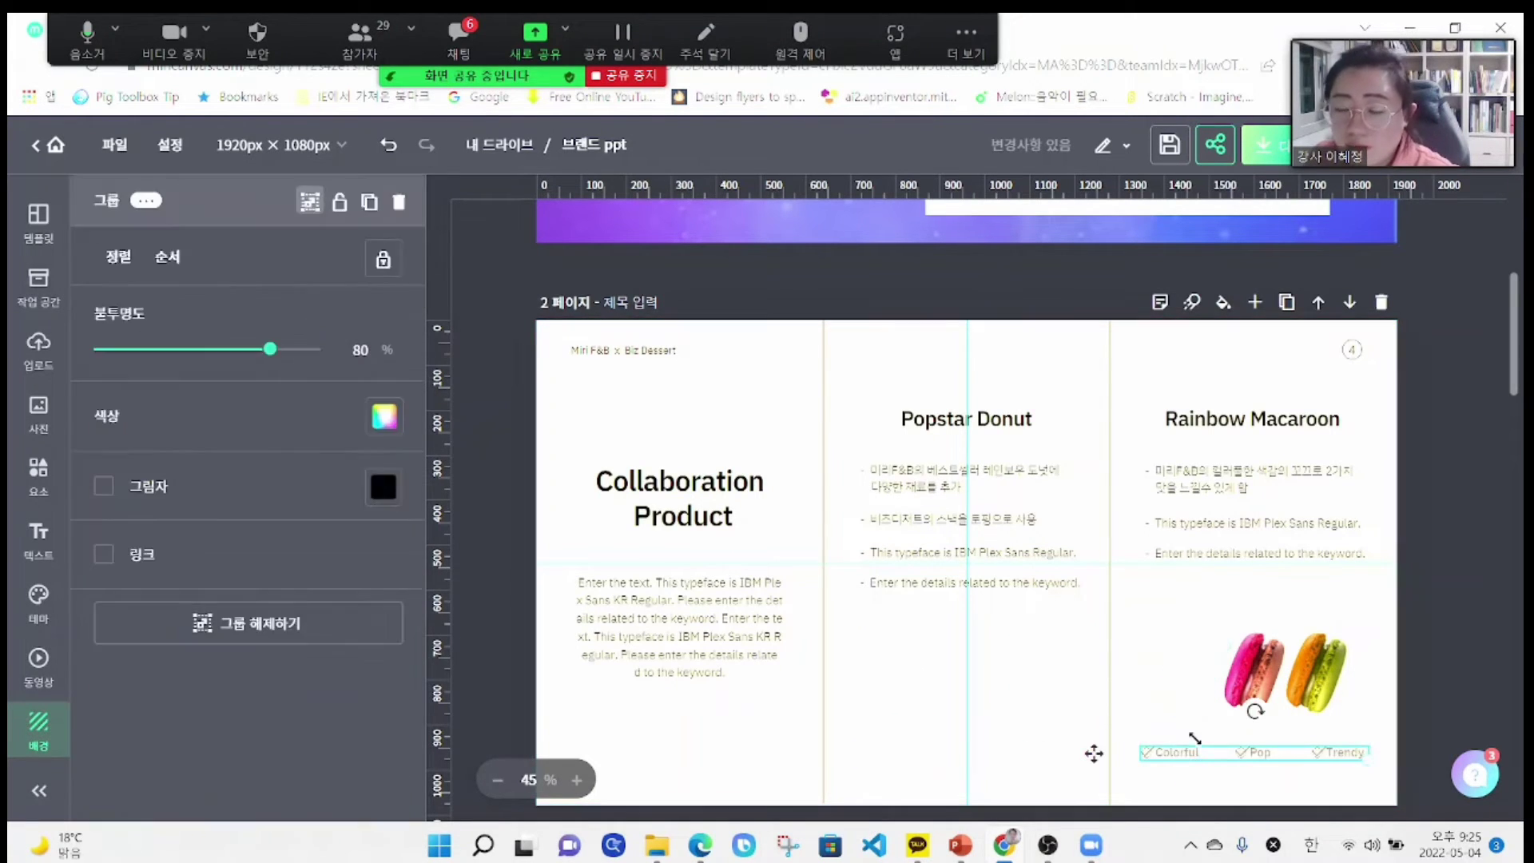
key("Delete")
key("Delete")
left_click(1318, 670)
key("Delete")
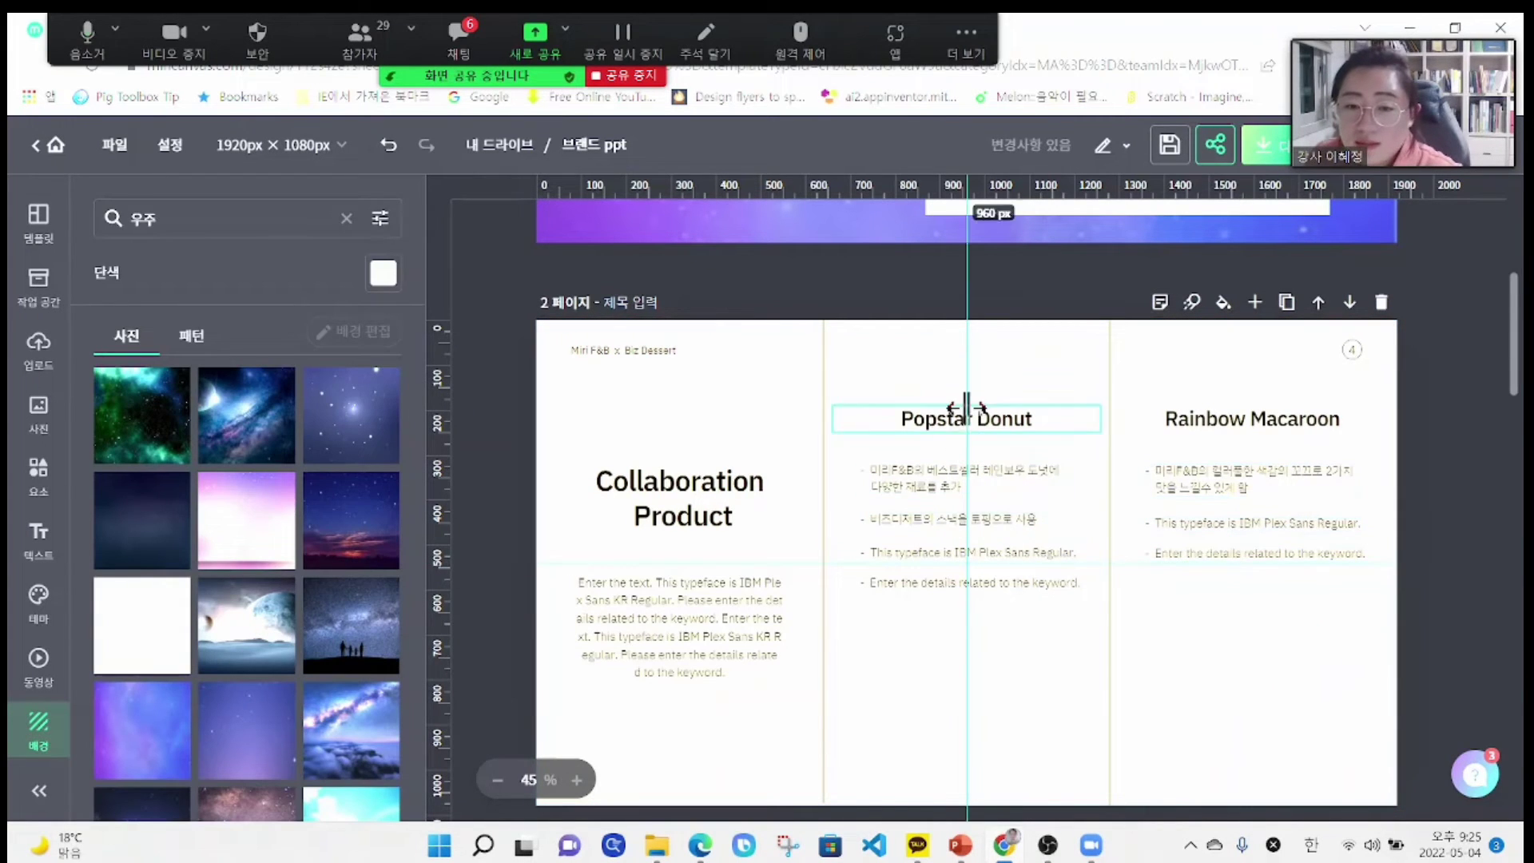
- Replace the "Popstar Donut" heading on page 2 with 이름
left_click(939, 423)
double_click(939, 422)
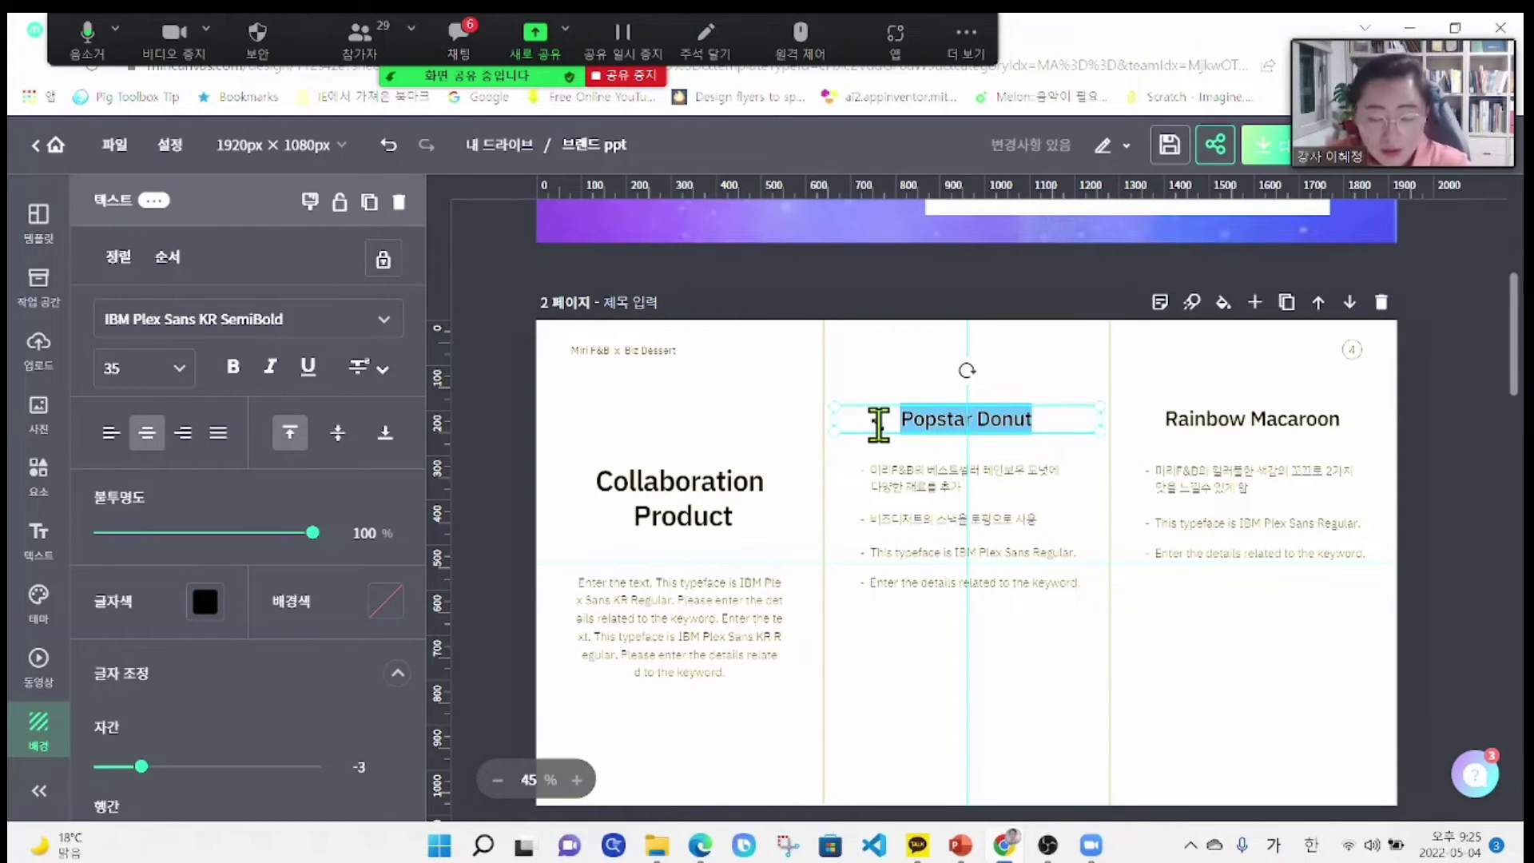
type("이름")
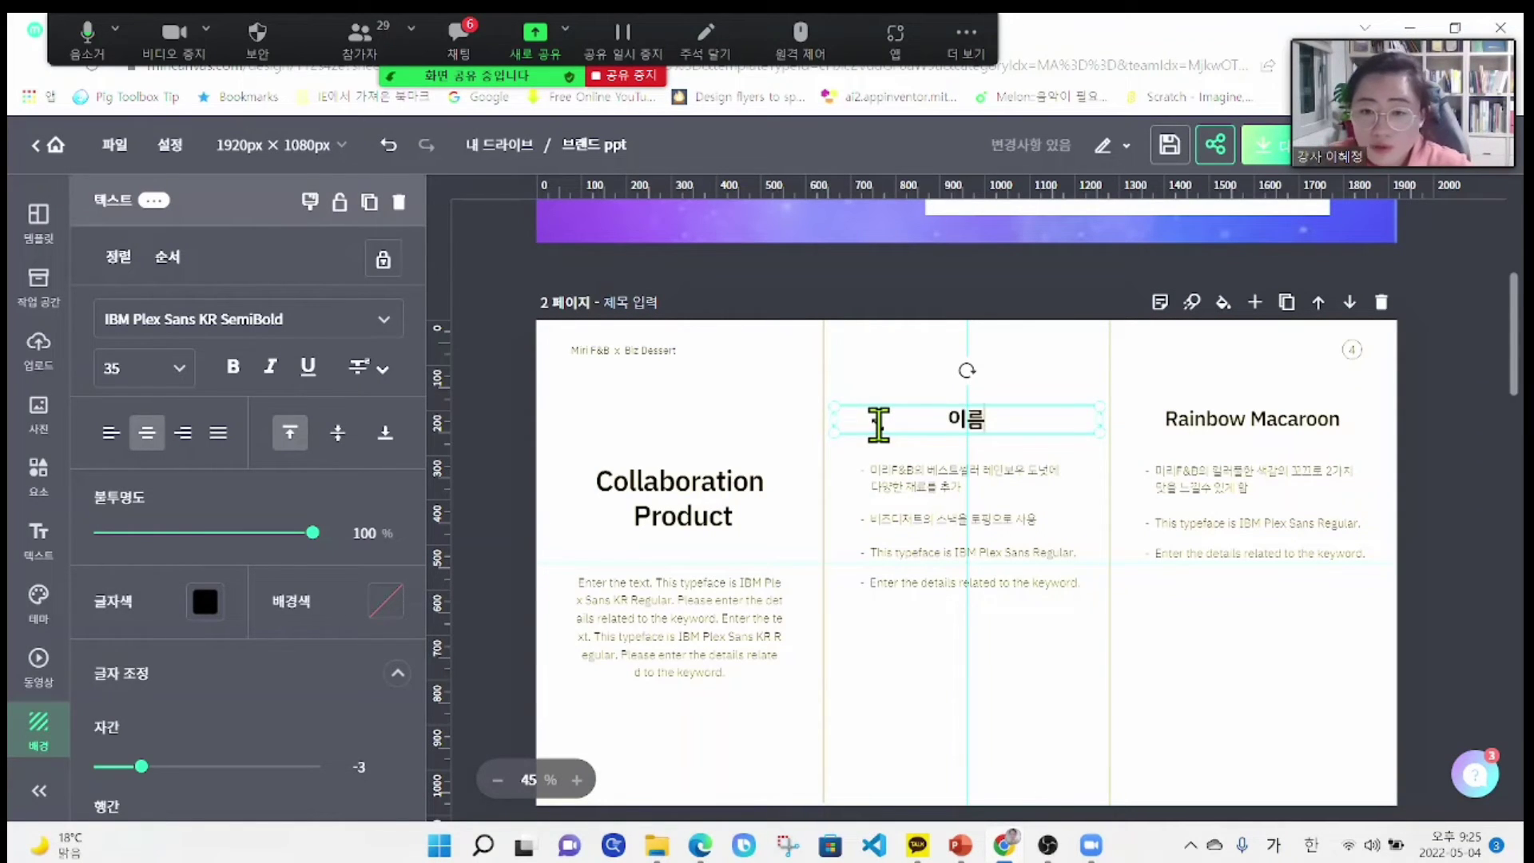
- Replace the "Rainbow Macaroon" heading on page 2 with 소개
left_click(1215, 424)
double_click(1218, 421)
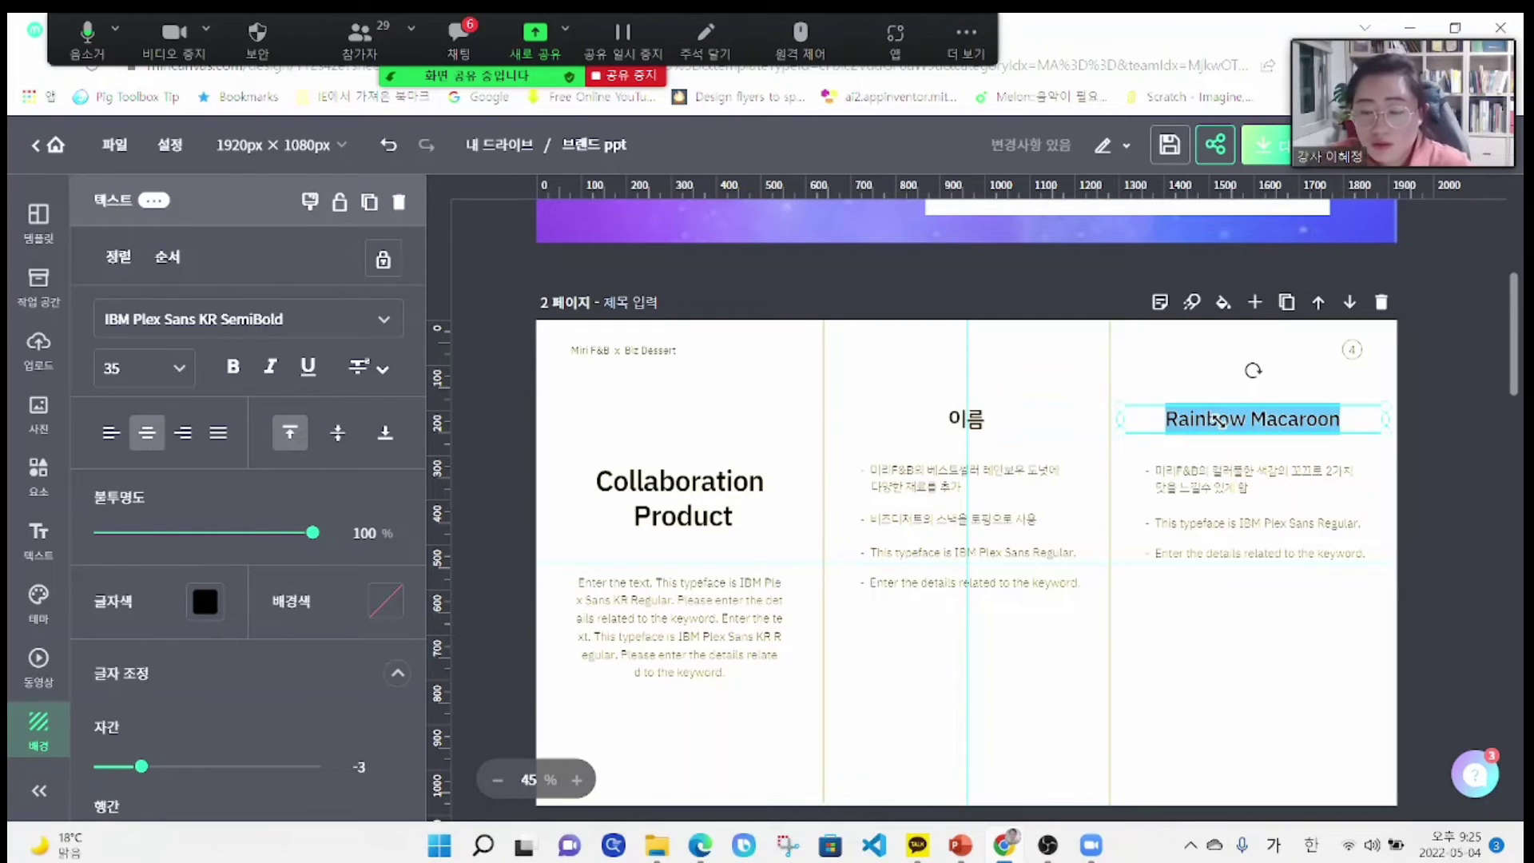
type("ㄴ아")
type("소개")
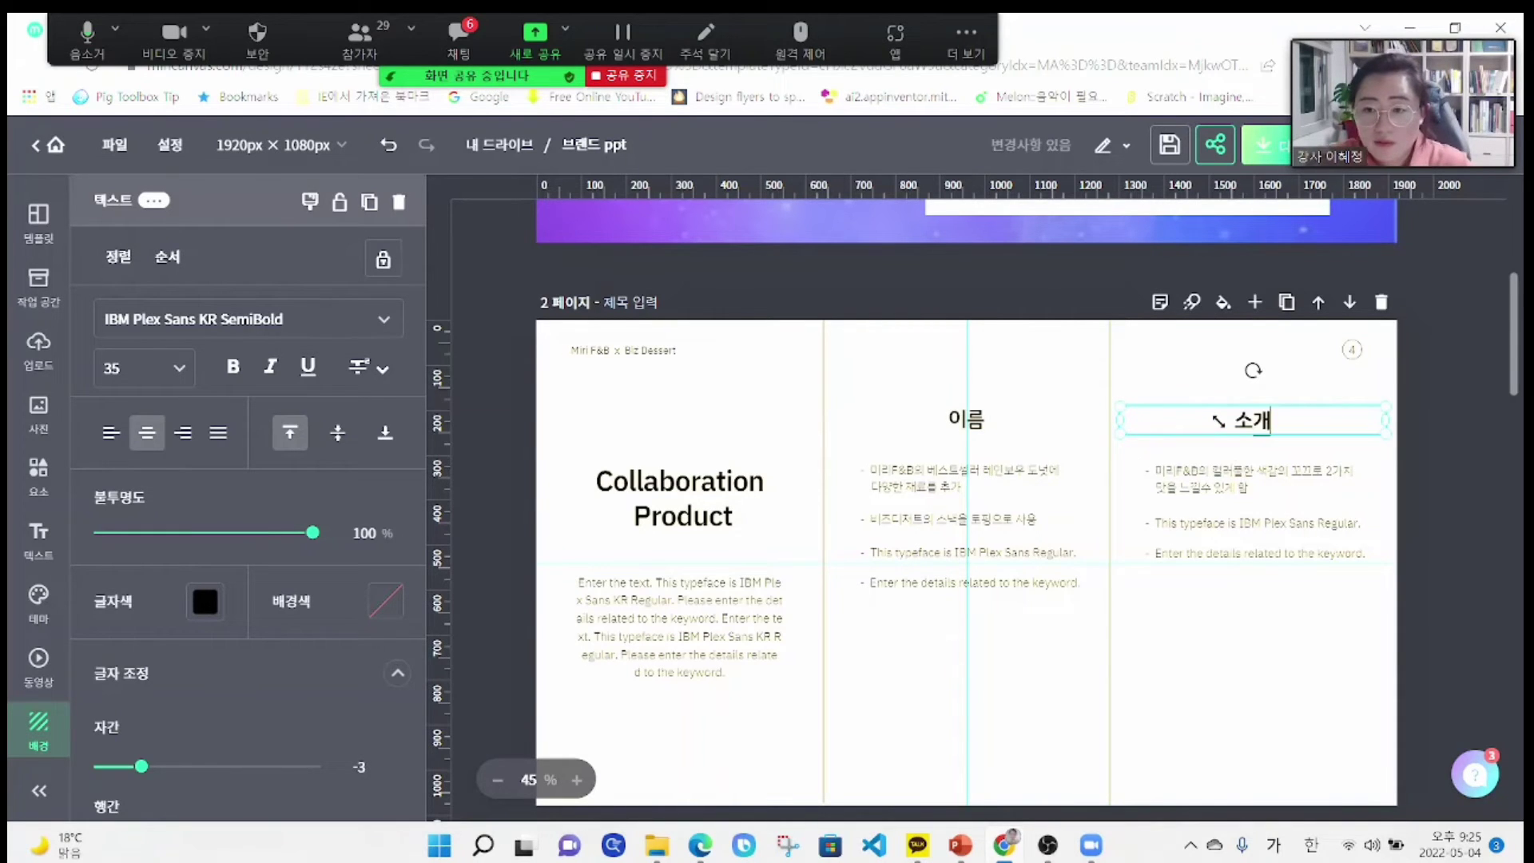
left_click(1242, 743)
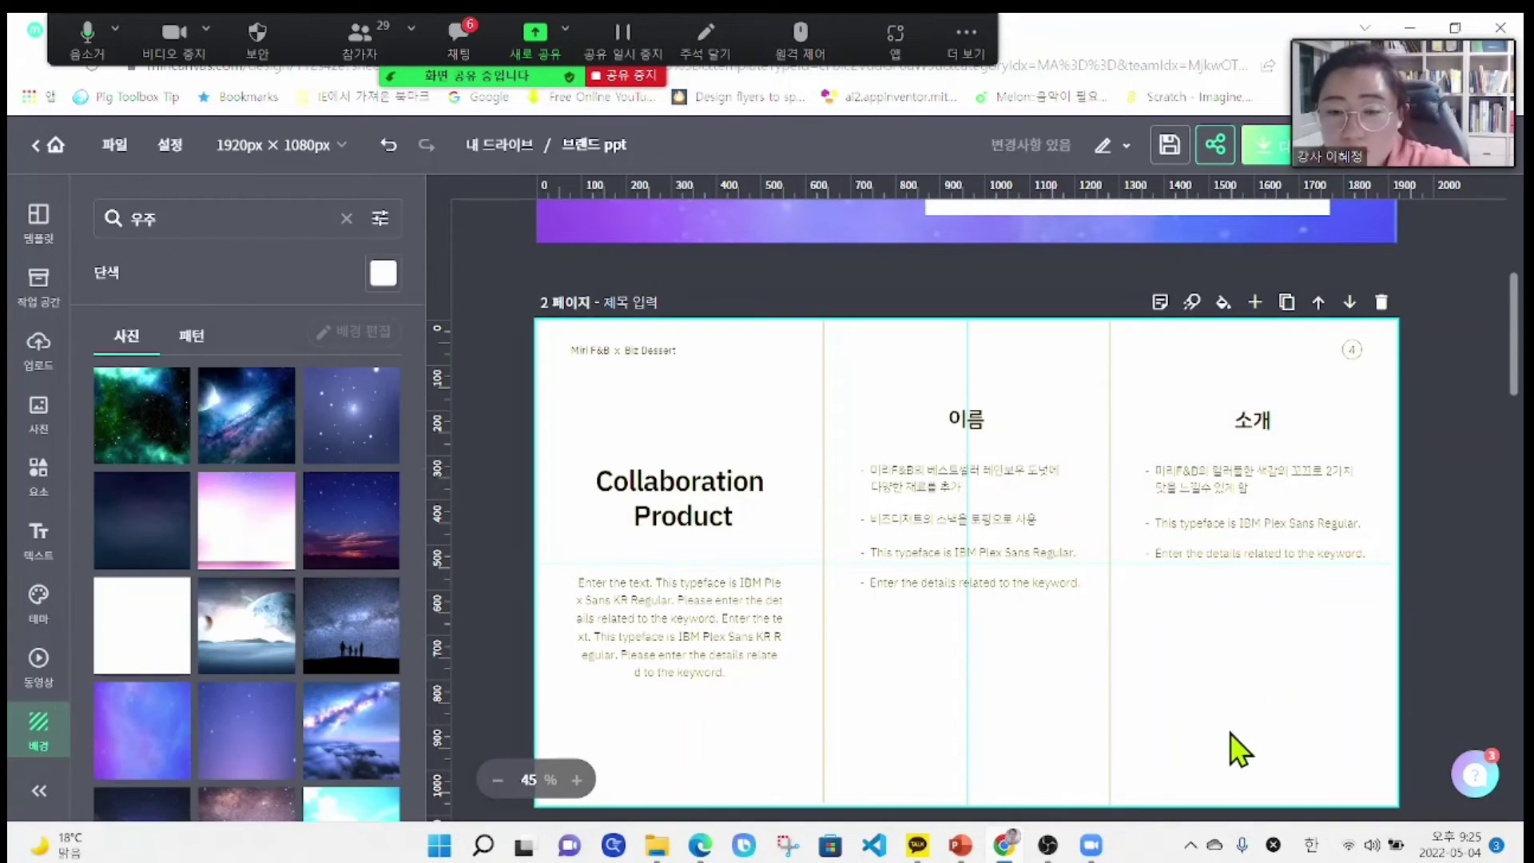
- Change the font of the 이름 heading on page 2 to HS두꺼비체
left_click(987, 438)
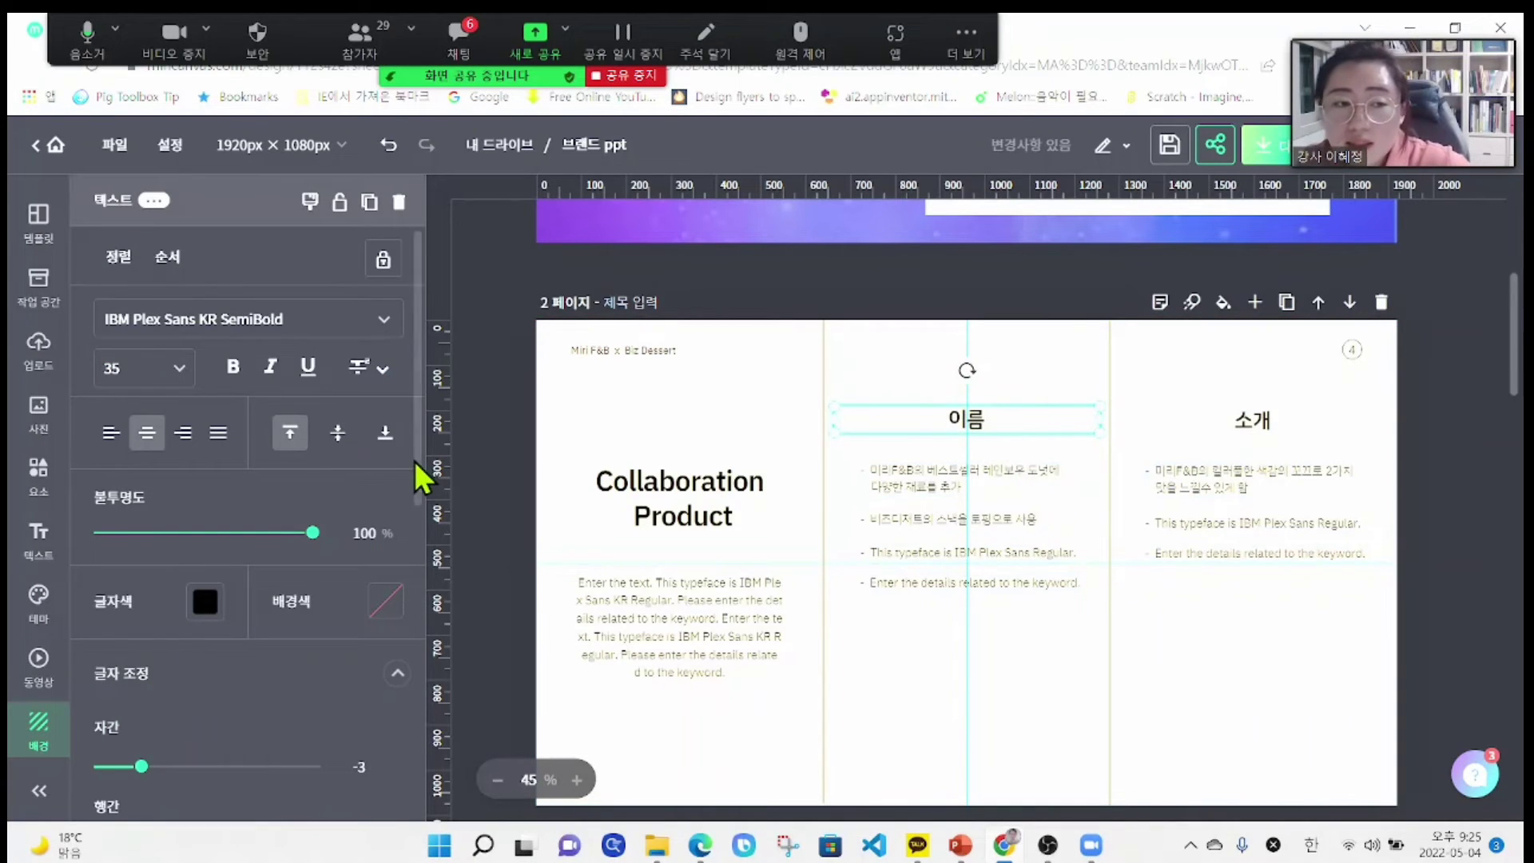
left_click(382, 324)
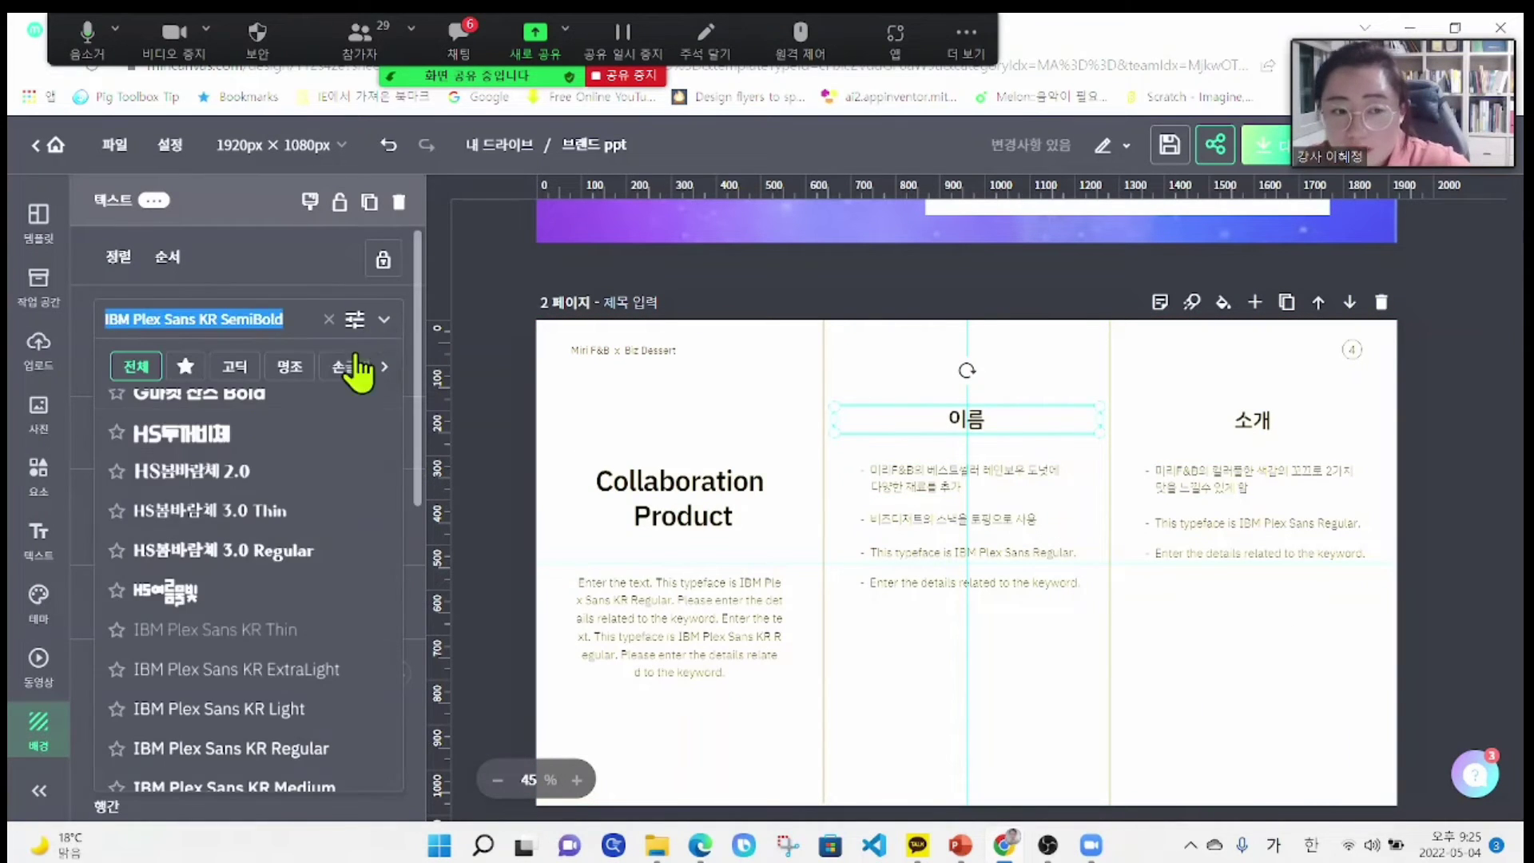
left_click(229, 439)
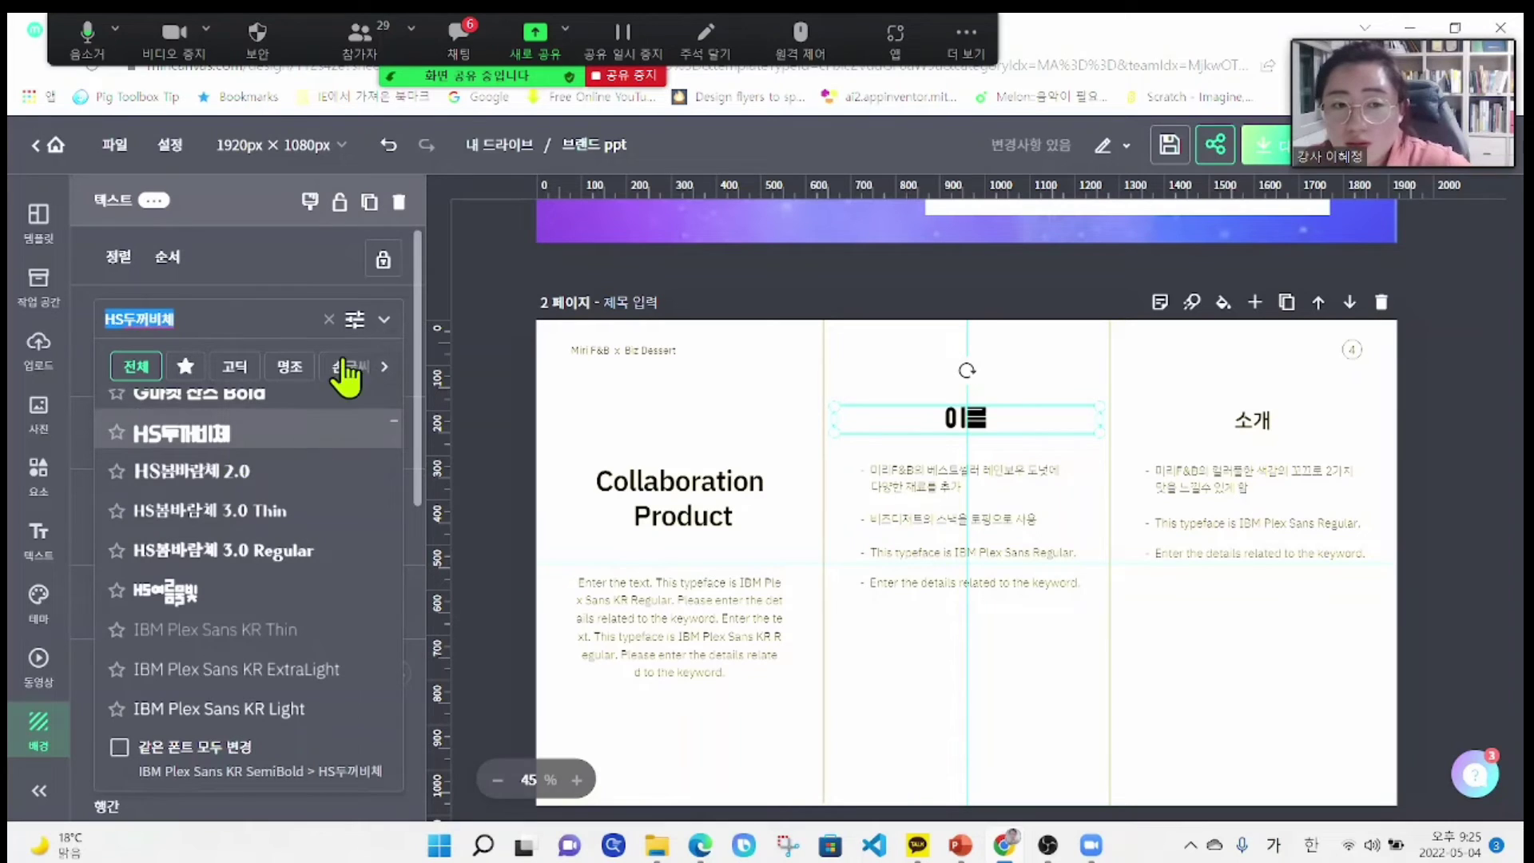
left_click(485, 395)
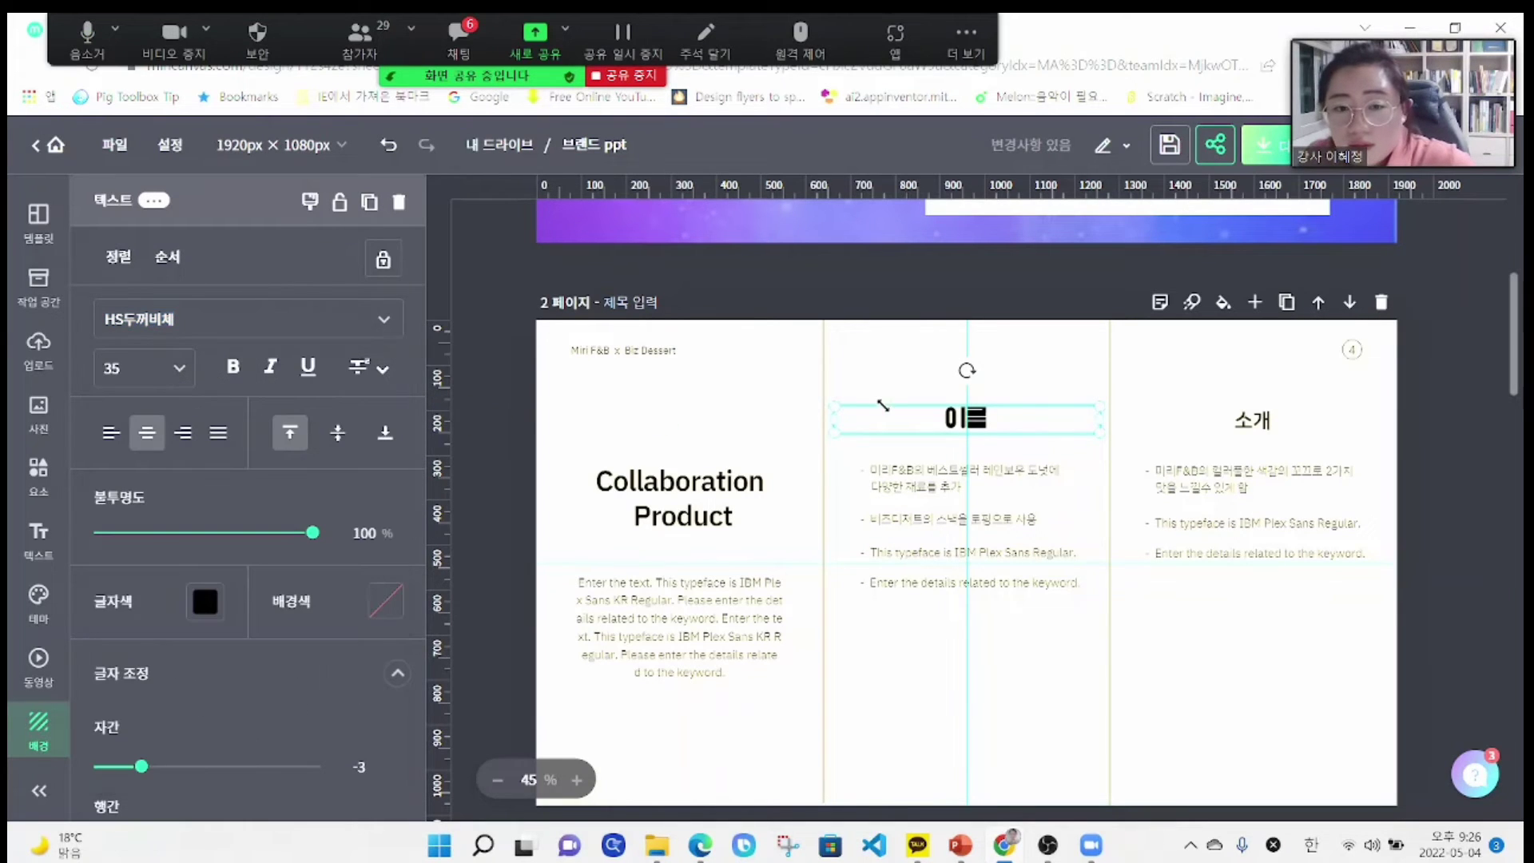
- Enlarge the 이름 heading to size 52.5, right-align its text and reposition it above the middle column's bullet list
left_click_drag(1095, 437, 1236, 448)
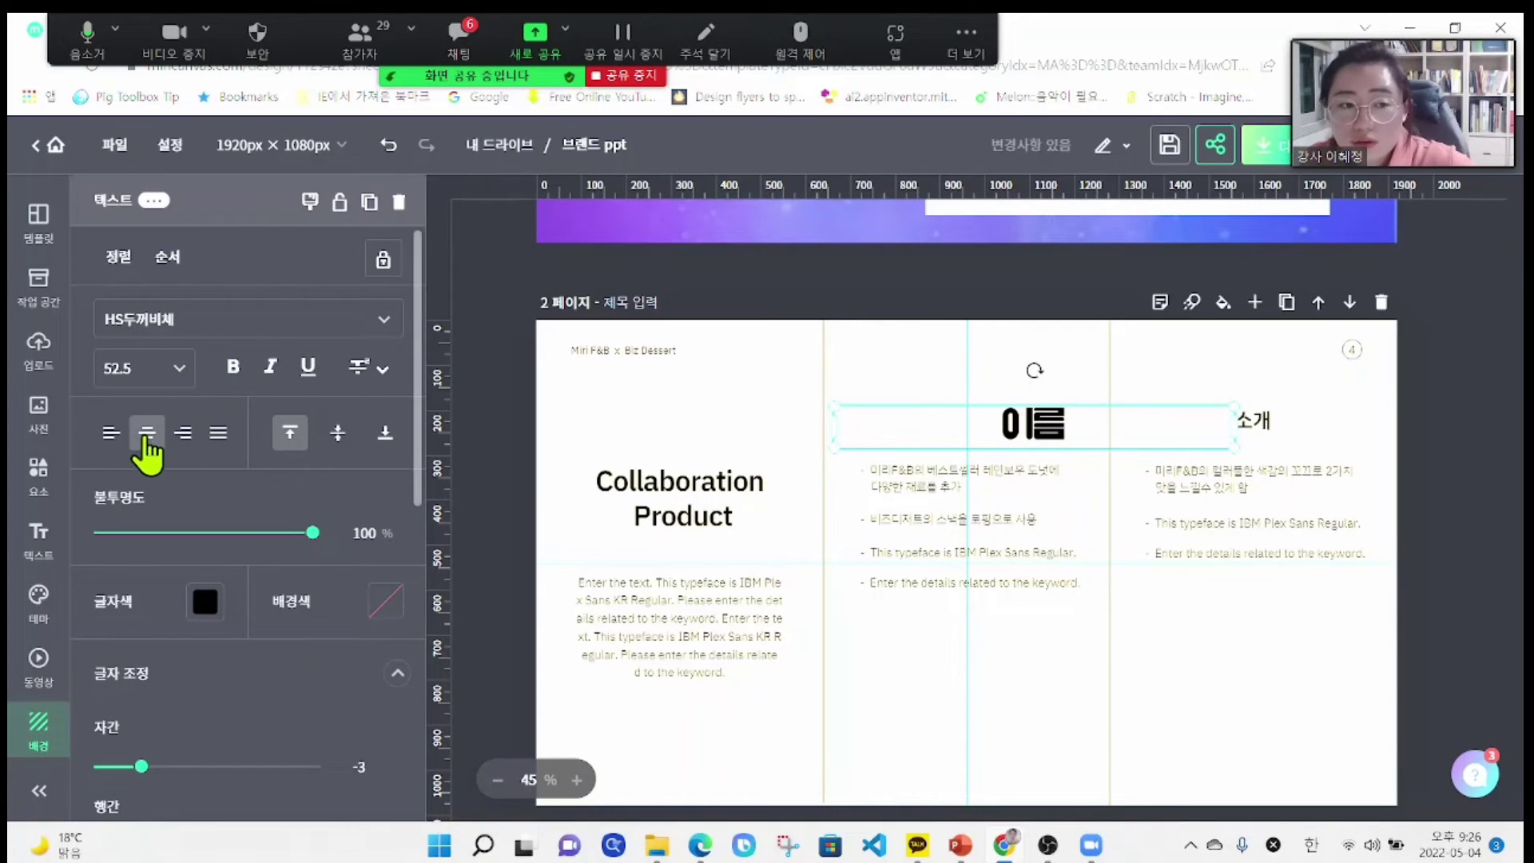
left_click(112, 435)
left_click(180, 435)
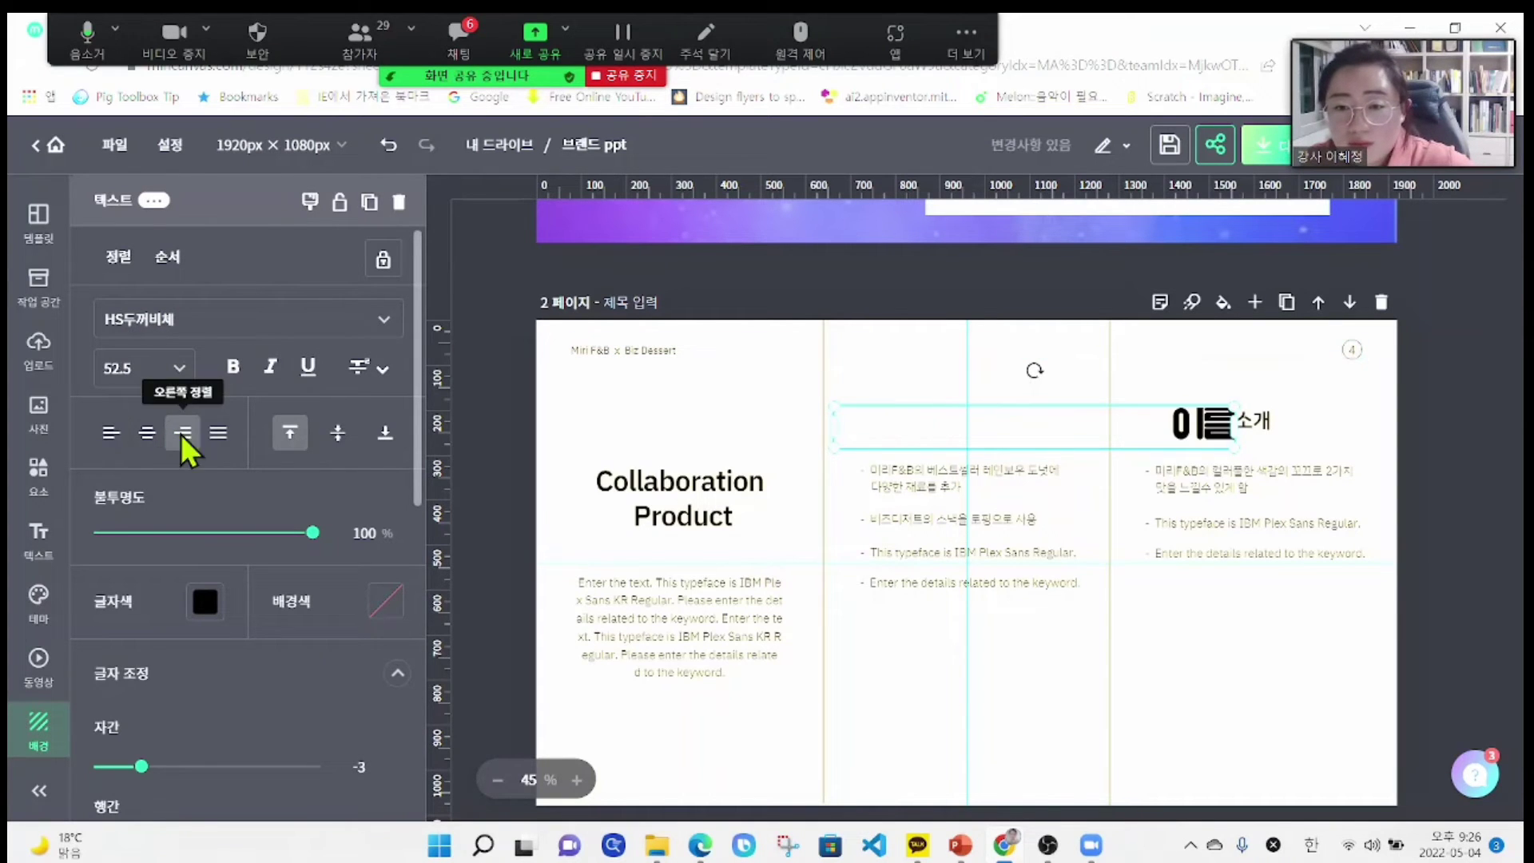
left_click_drag(1238, 427, 991, 448)
left_click(1243, 622)
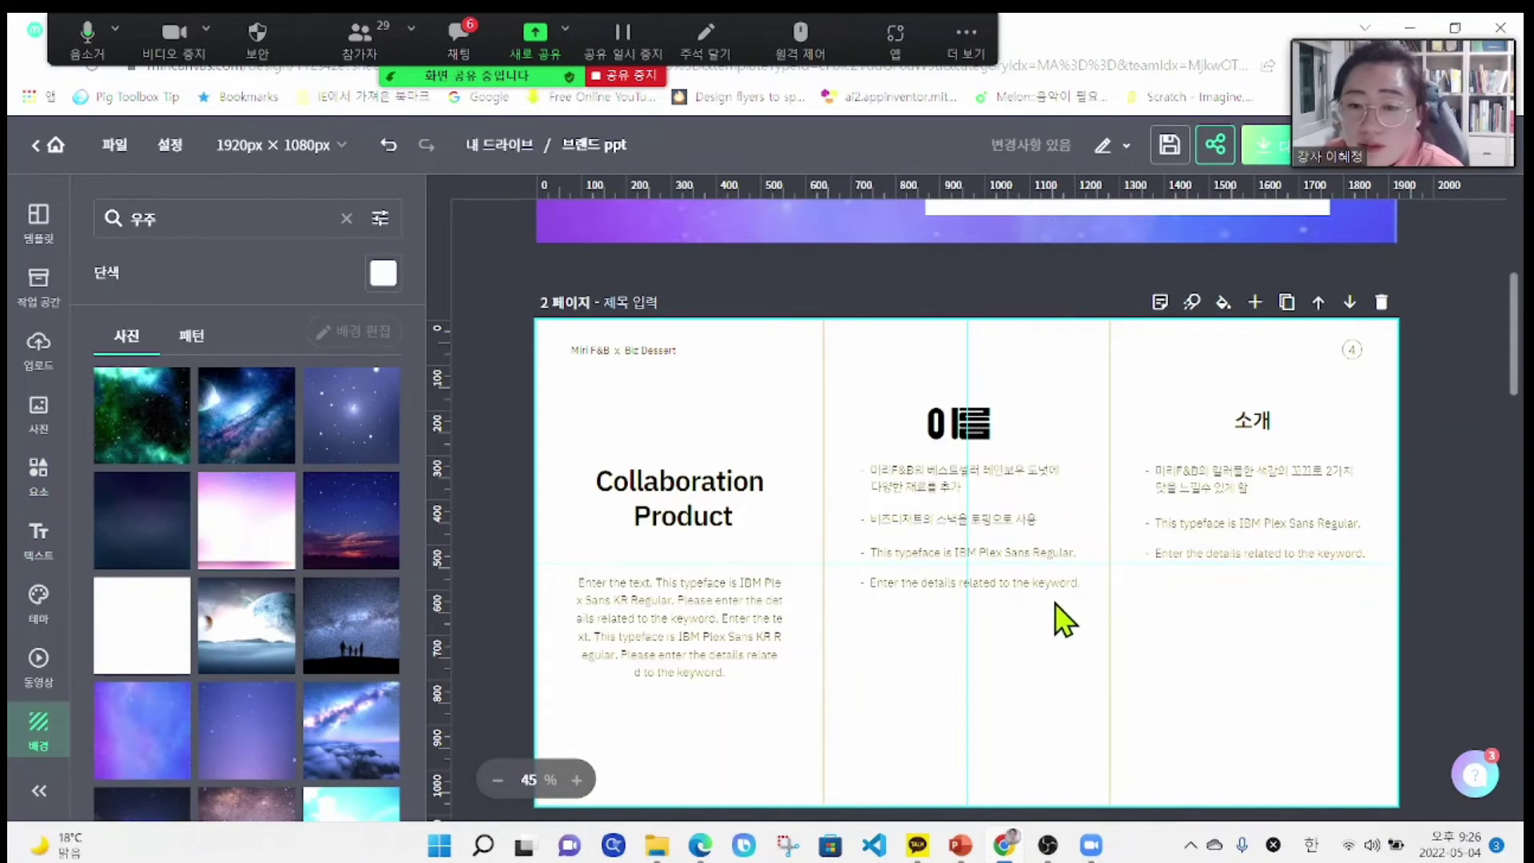
- Add a subtitle text box (부제목 텍스트) to page 2 and move it below the bullet lists
scroll(1069, 523, "down", 1)
left_click(987, 382)
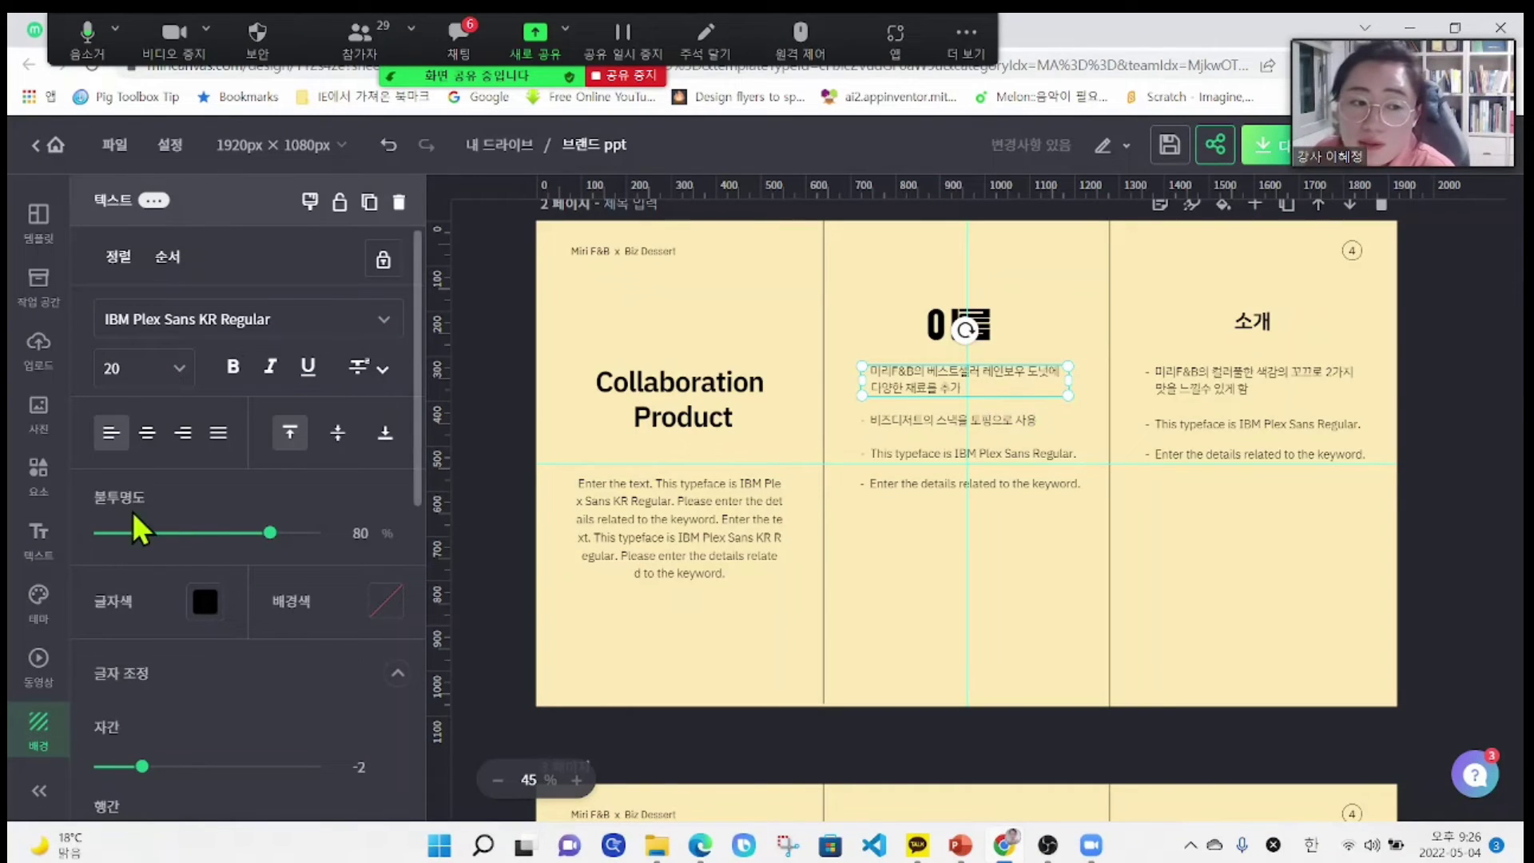
left_click(39, 535)
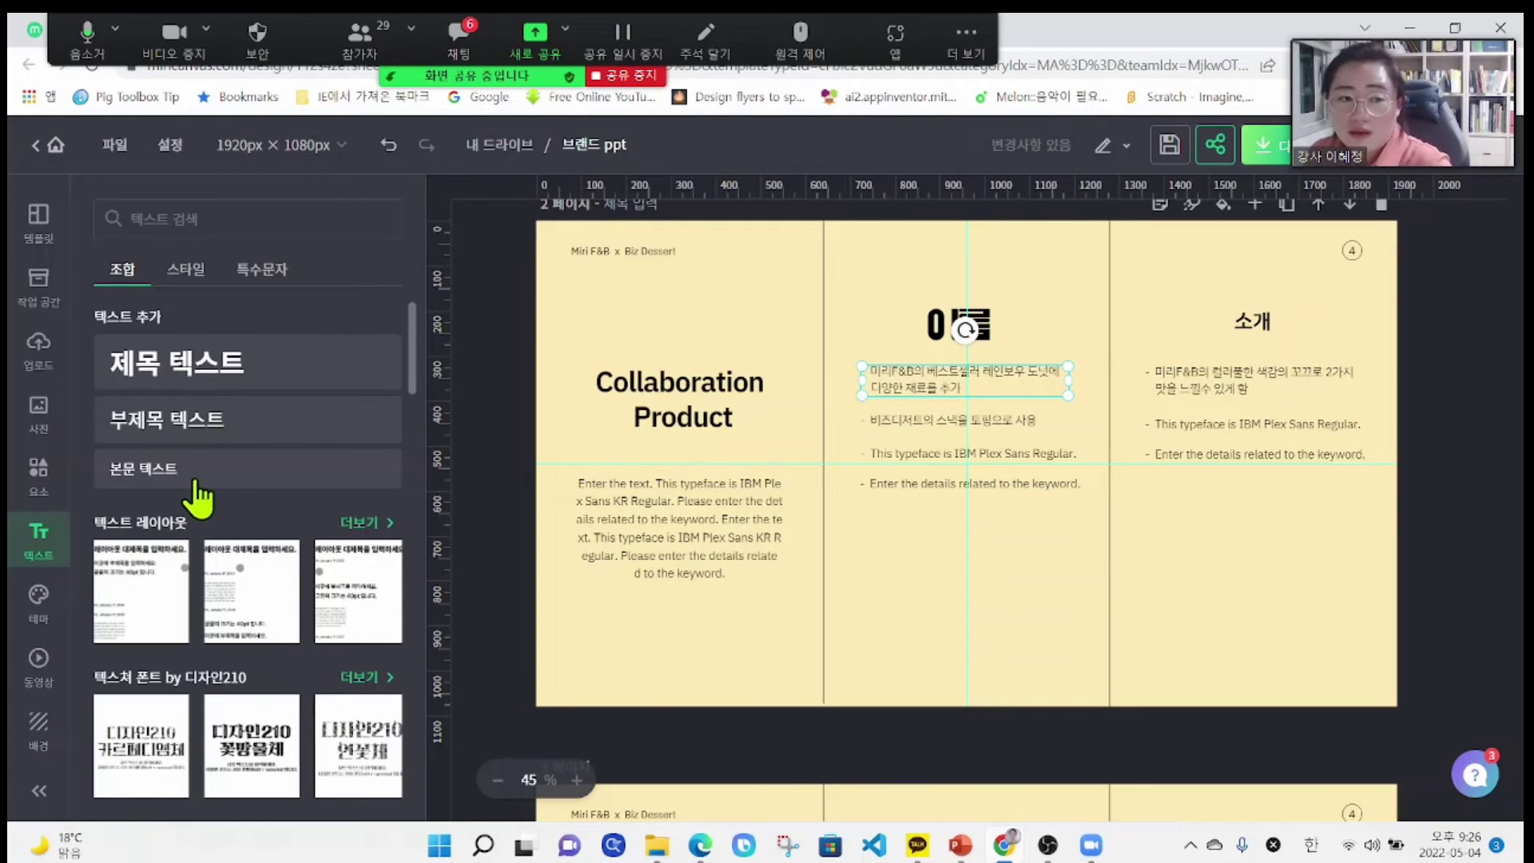
left_click(217, 423)
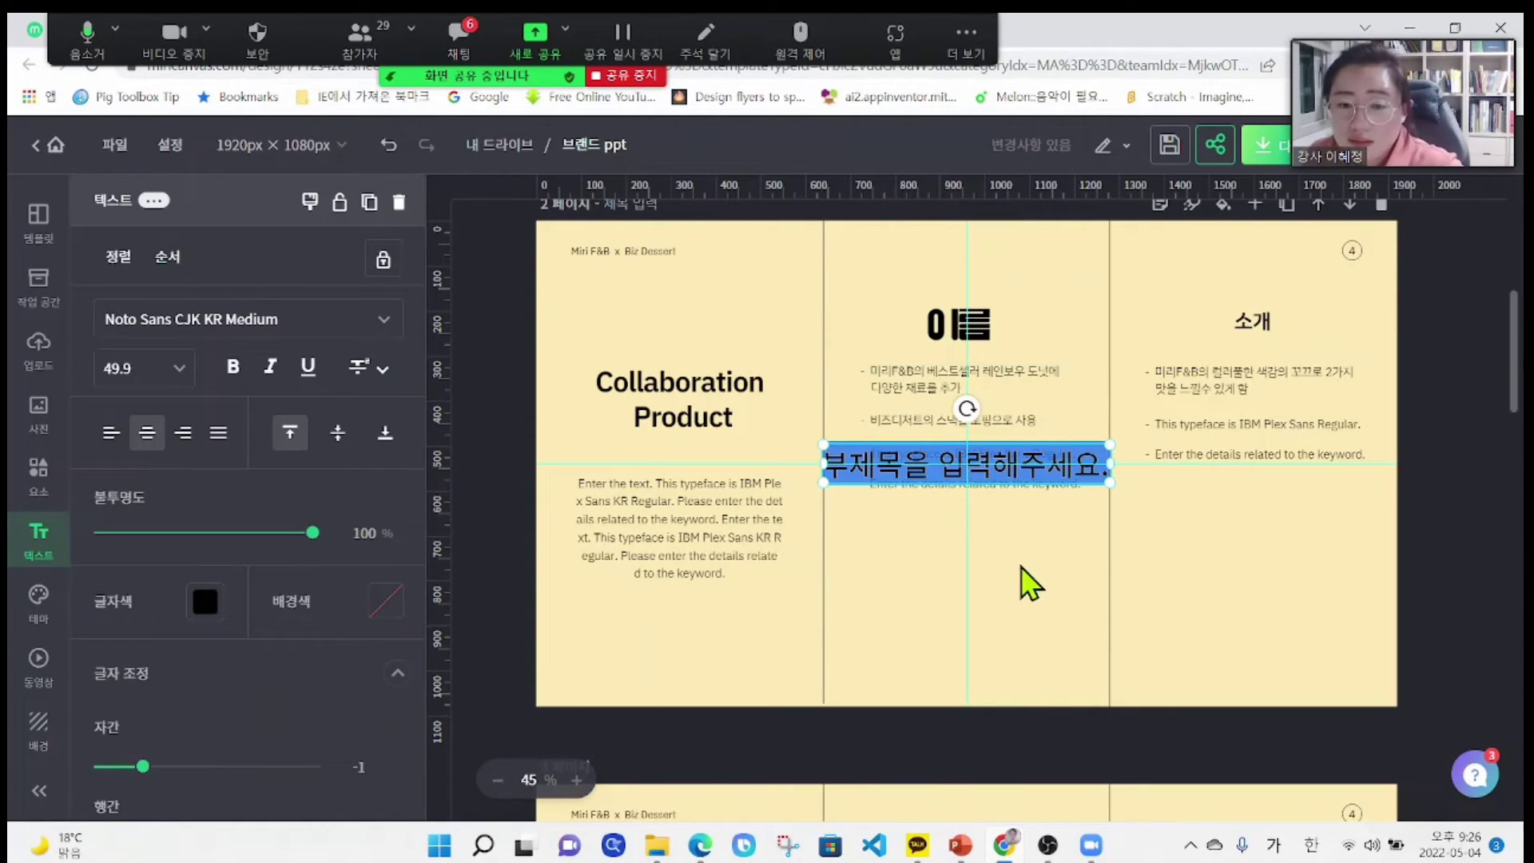
left_click(1053, 559)
left_click_drag(1027, 478, 1218, 587)
- Replace the new subtitle's placeholder text with 수정합니다
double_click(1219, 588)
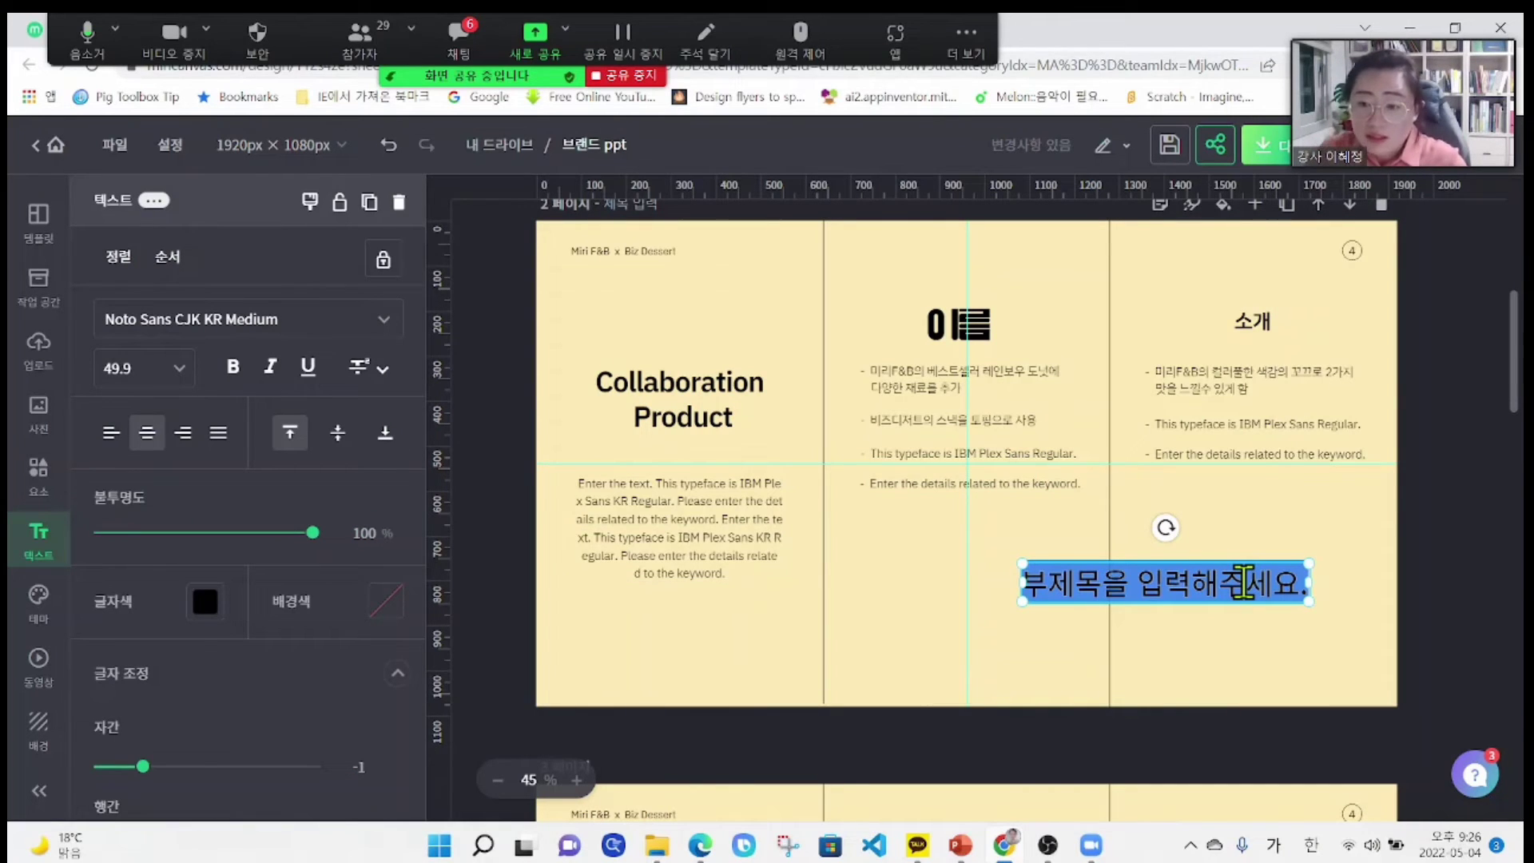
type("수정")
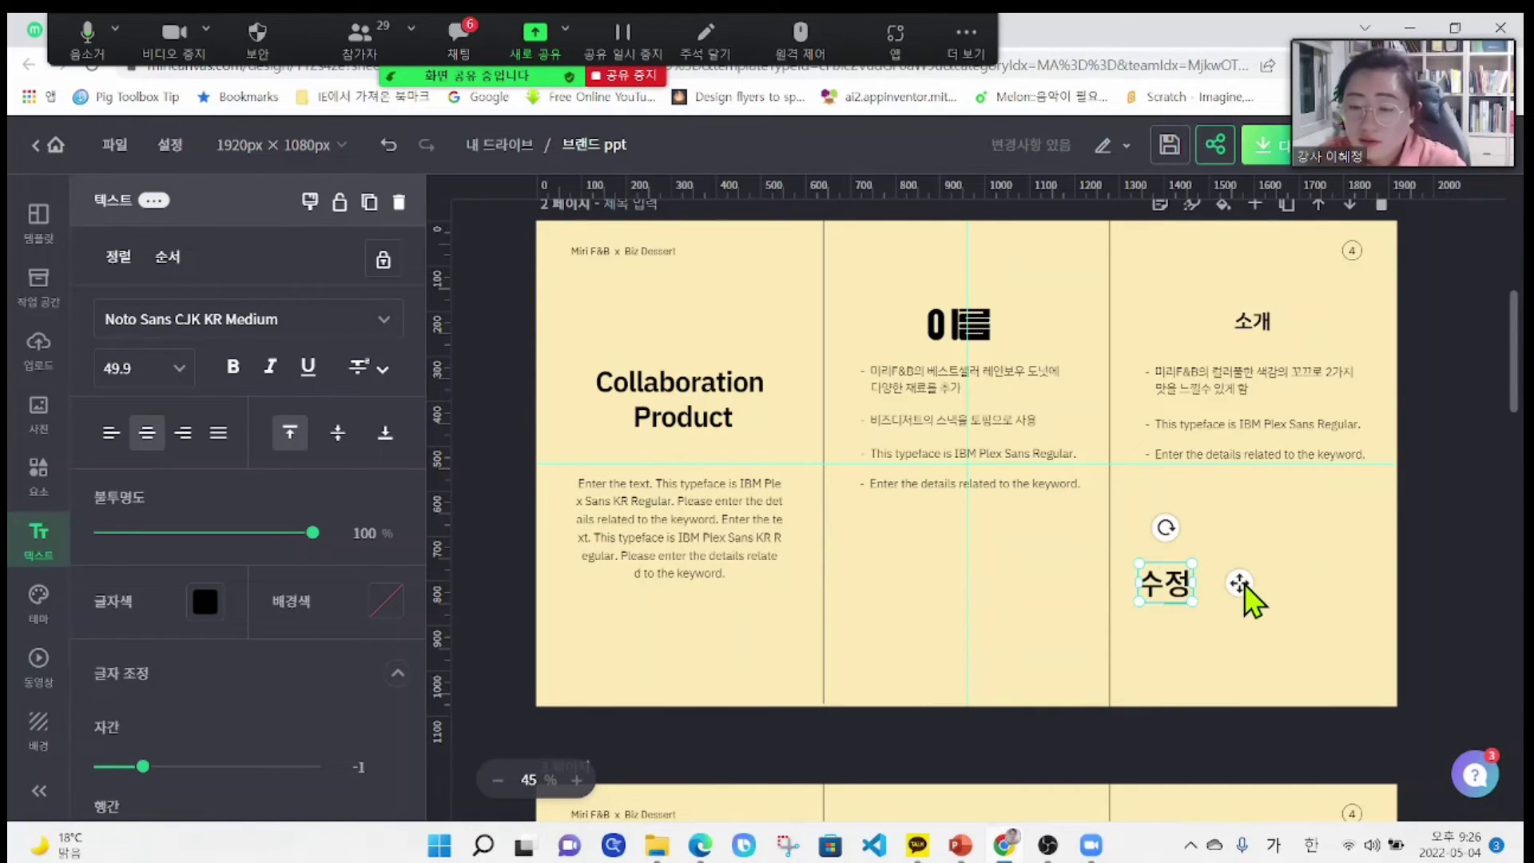
type("합니다.")
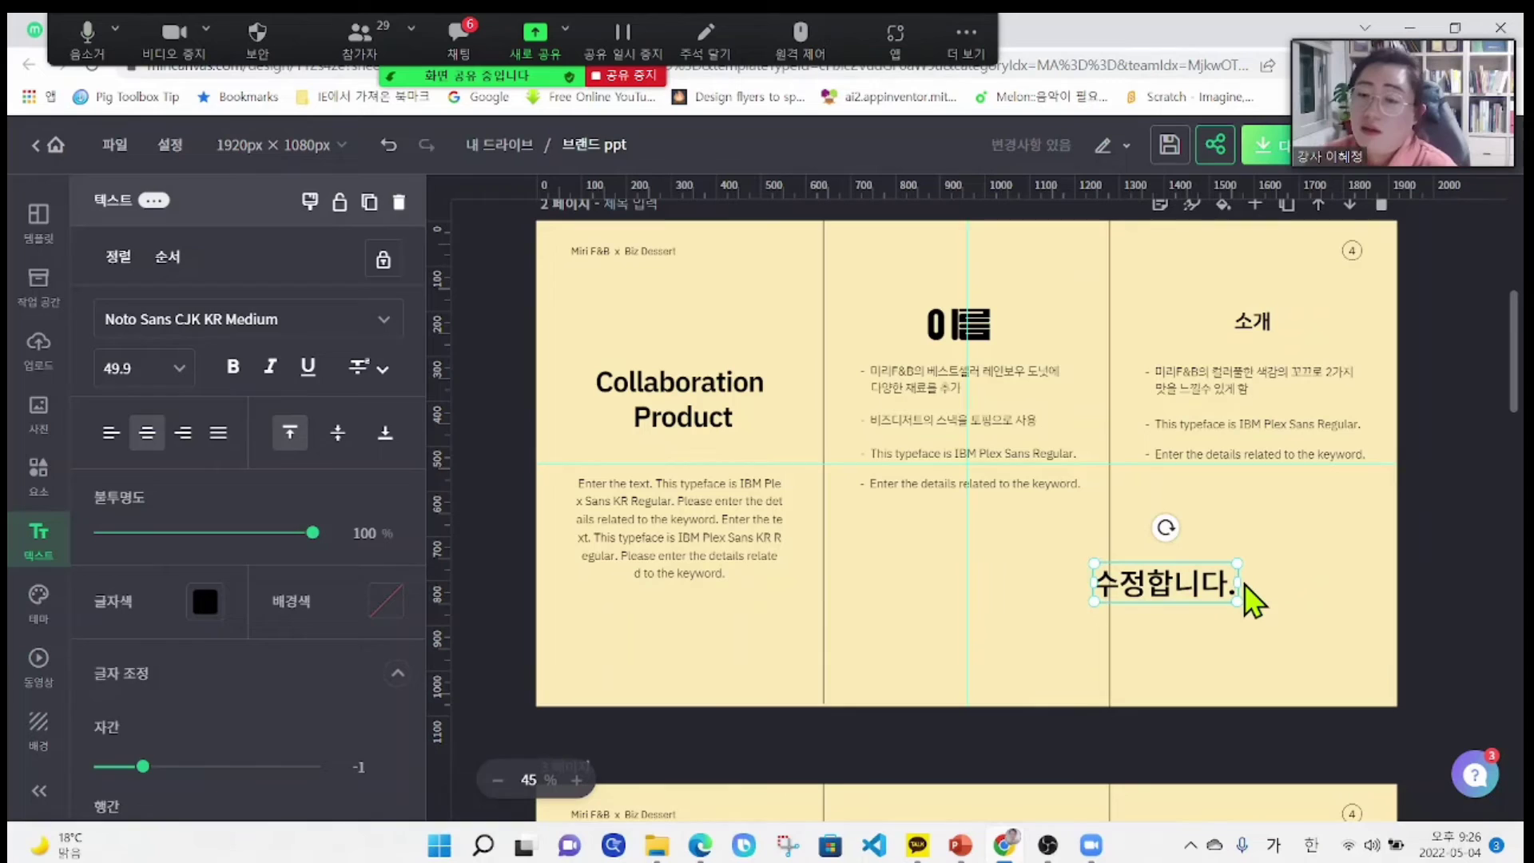
- Enlarge the 수정합니다. text to size 57 and place it beneath the middle column's bullet list
left_click(1320, 607)
left_click_drag(1181, 589, 1070, 608)
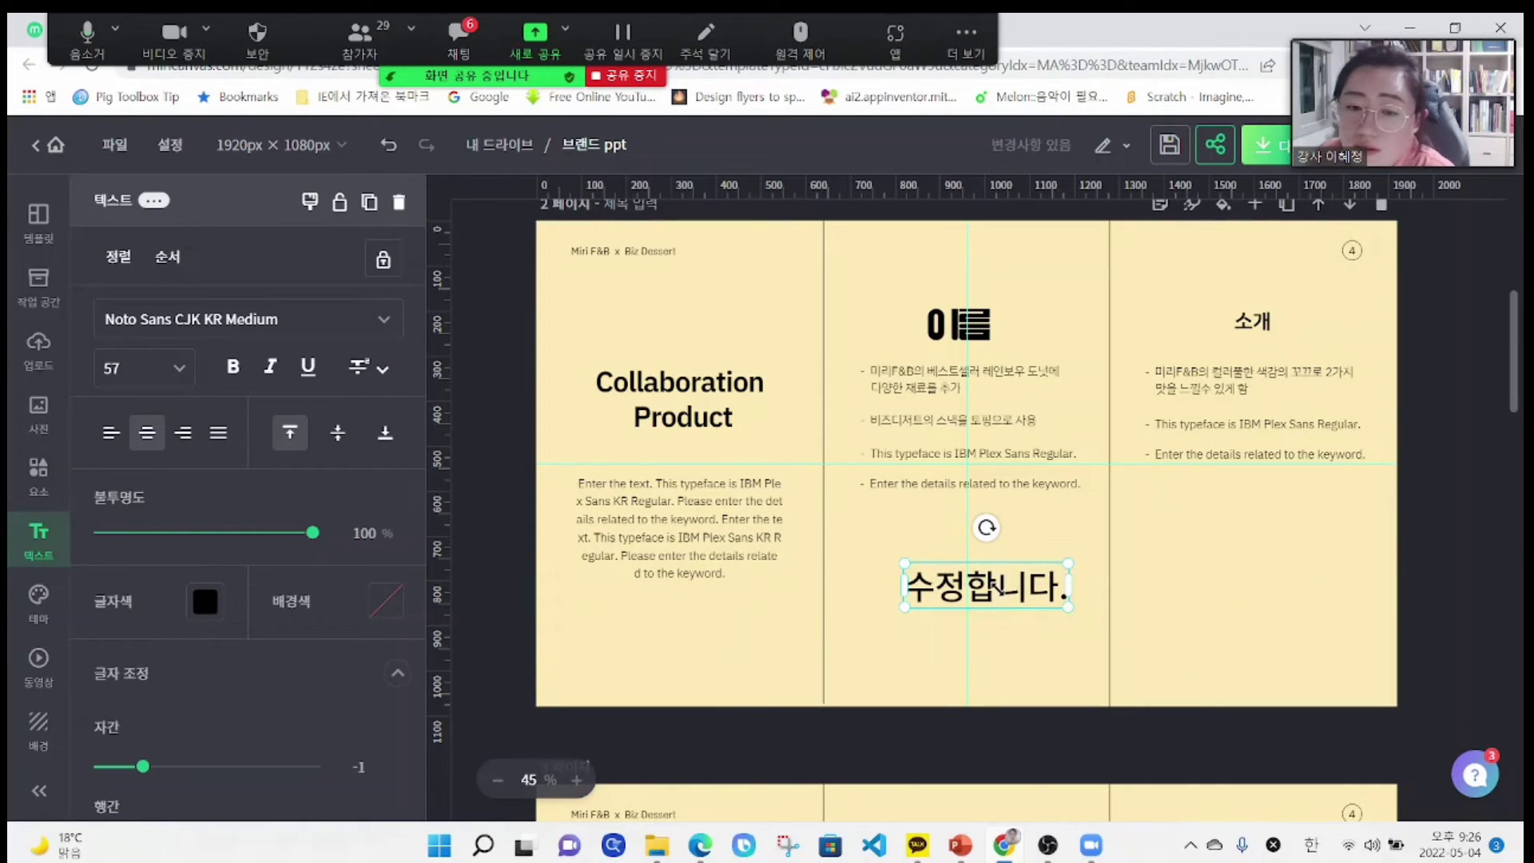
left_click(1209, 628)
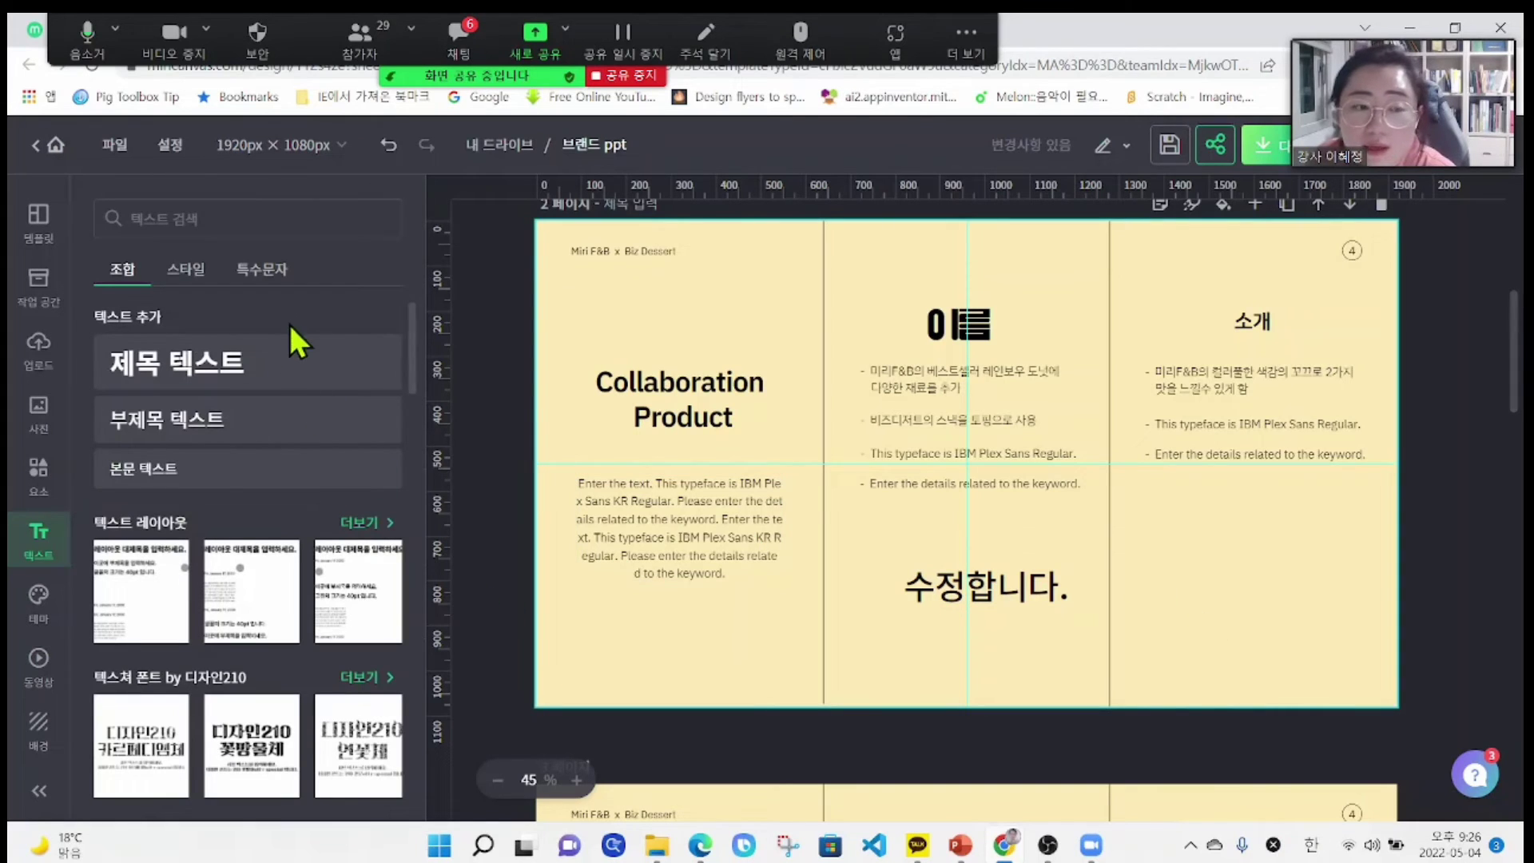
- Insert the multicoloured 80% text style on page 2 and shrink it to fit the empty area below the 소개 column
left_click(187, 276)
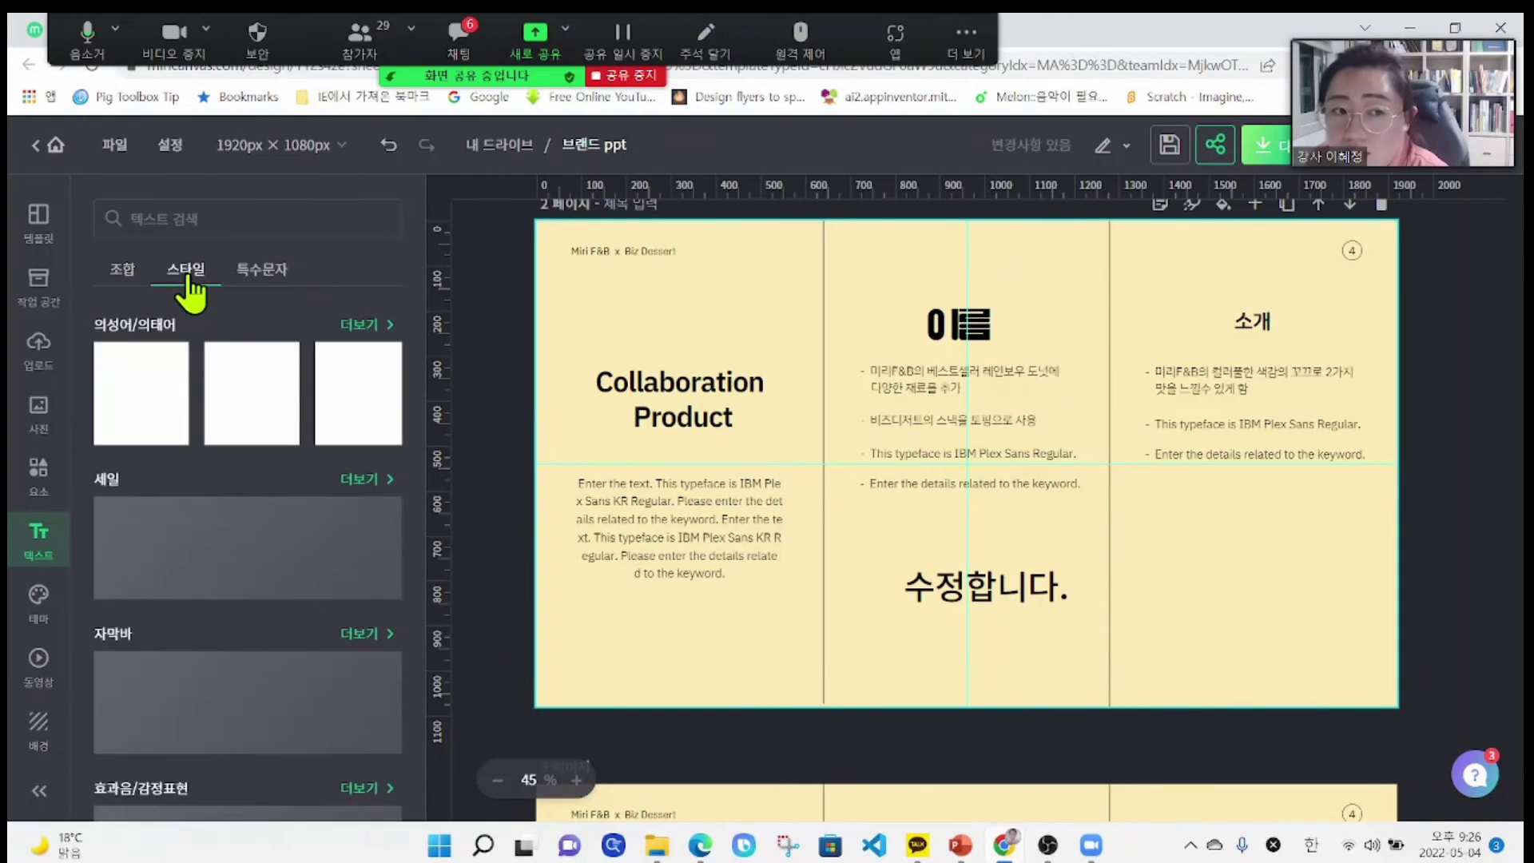
scroll(317, 615, "down", 2)
scroll(315, 622, "down", 8)
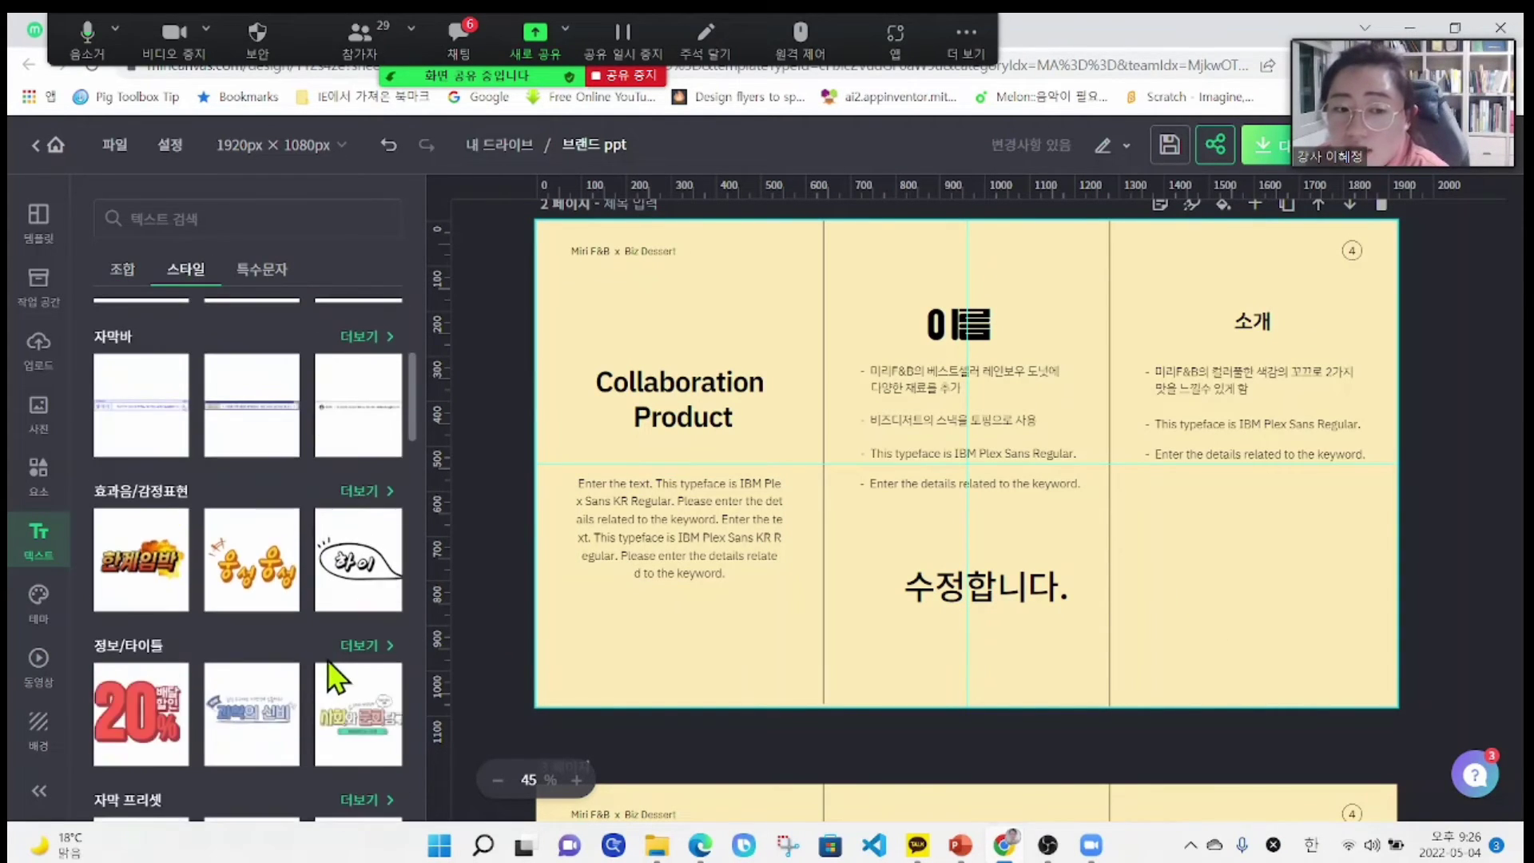
scroll(302, 691, "down", 2)
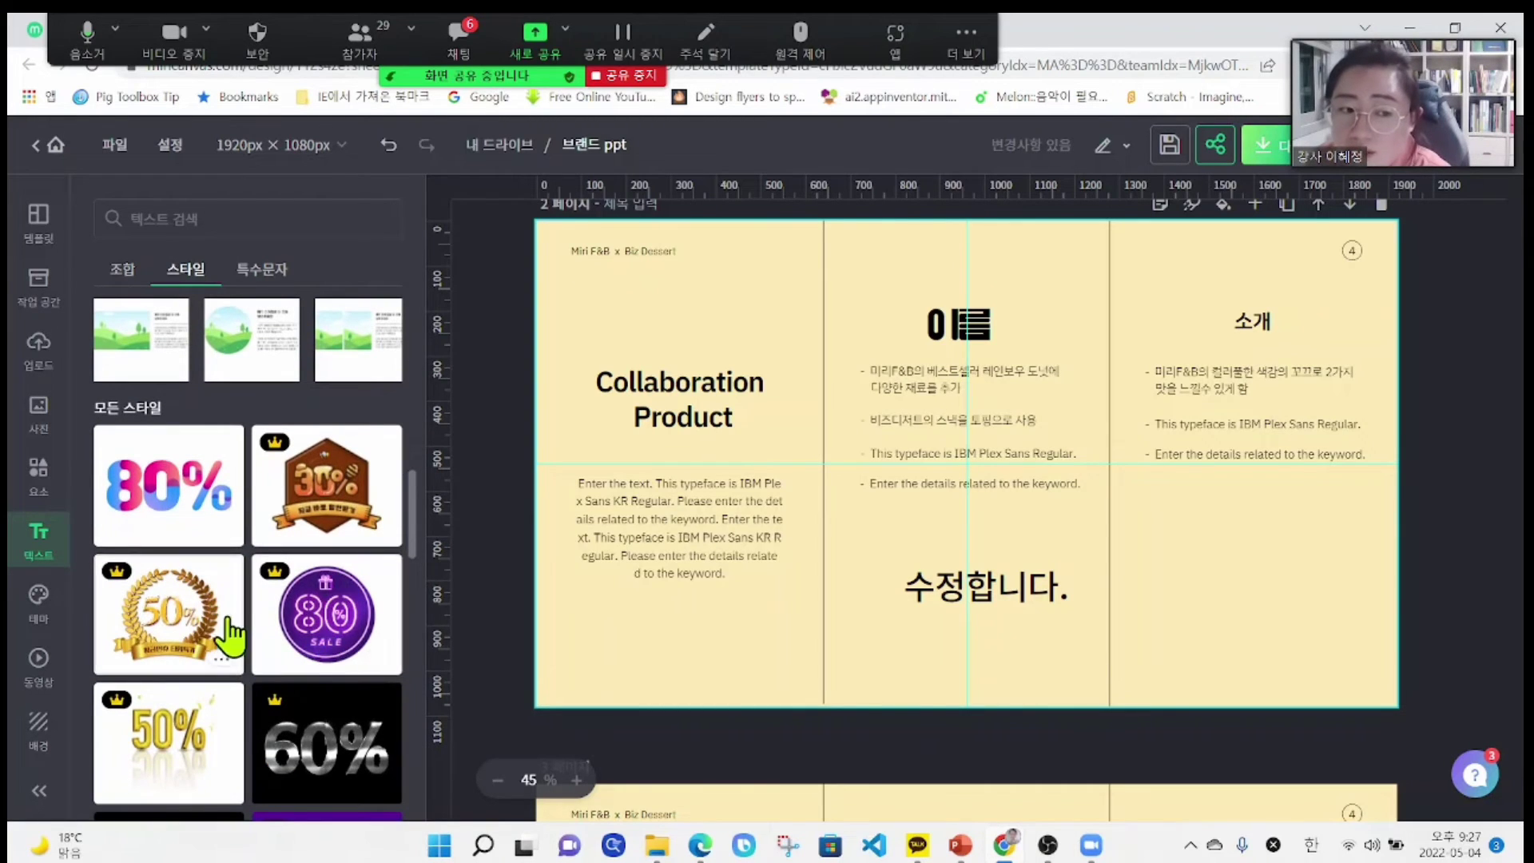
scroll(206, 640, "up", 2)
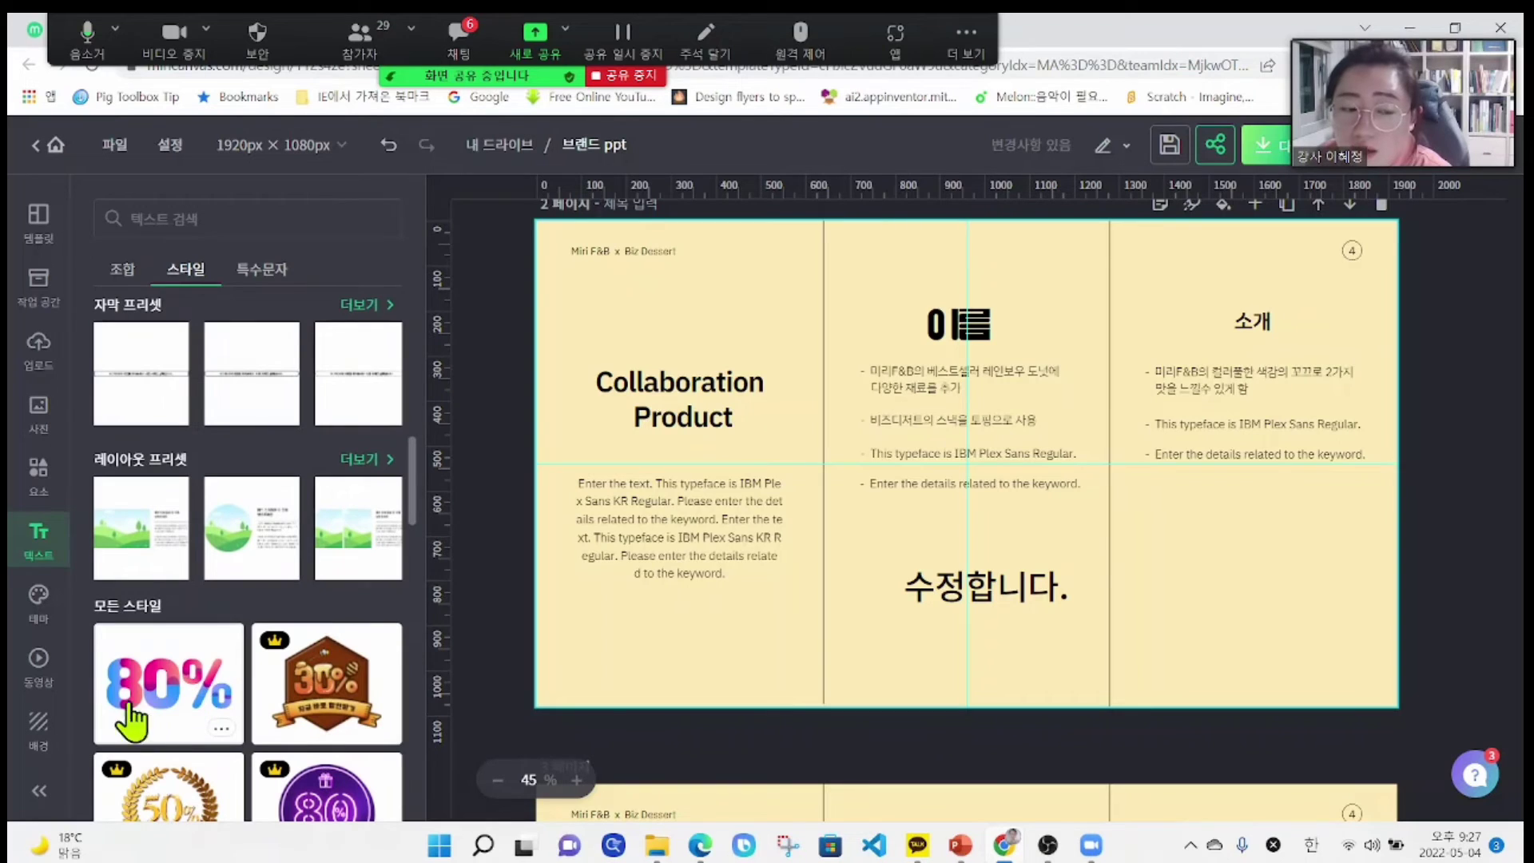
left_click(168, 707)
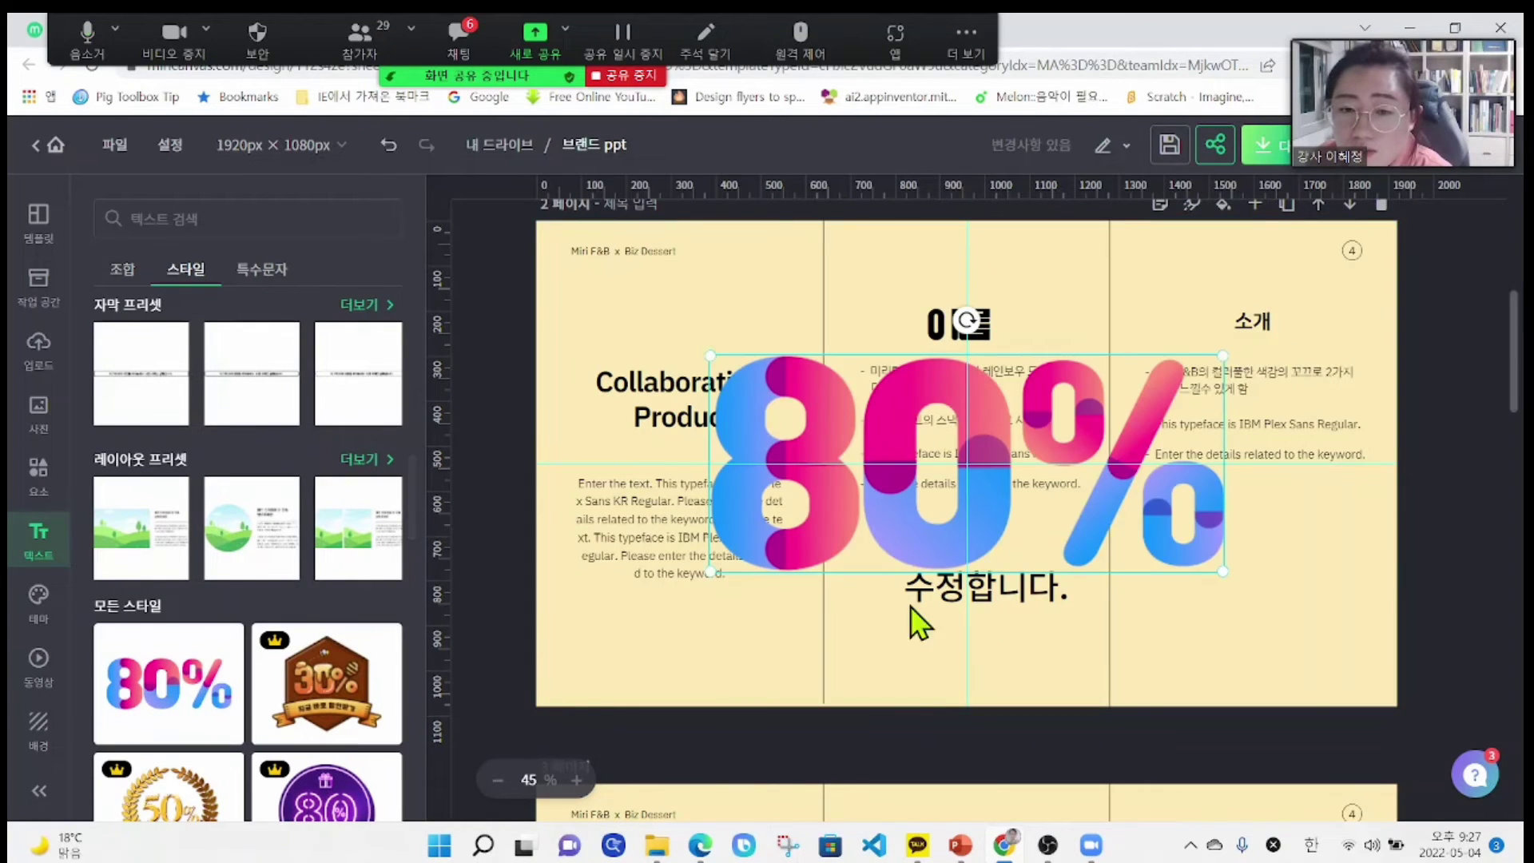
left_click_drag(943, 504, 1103, 588)
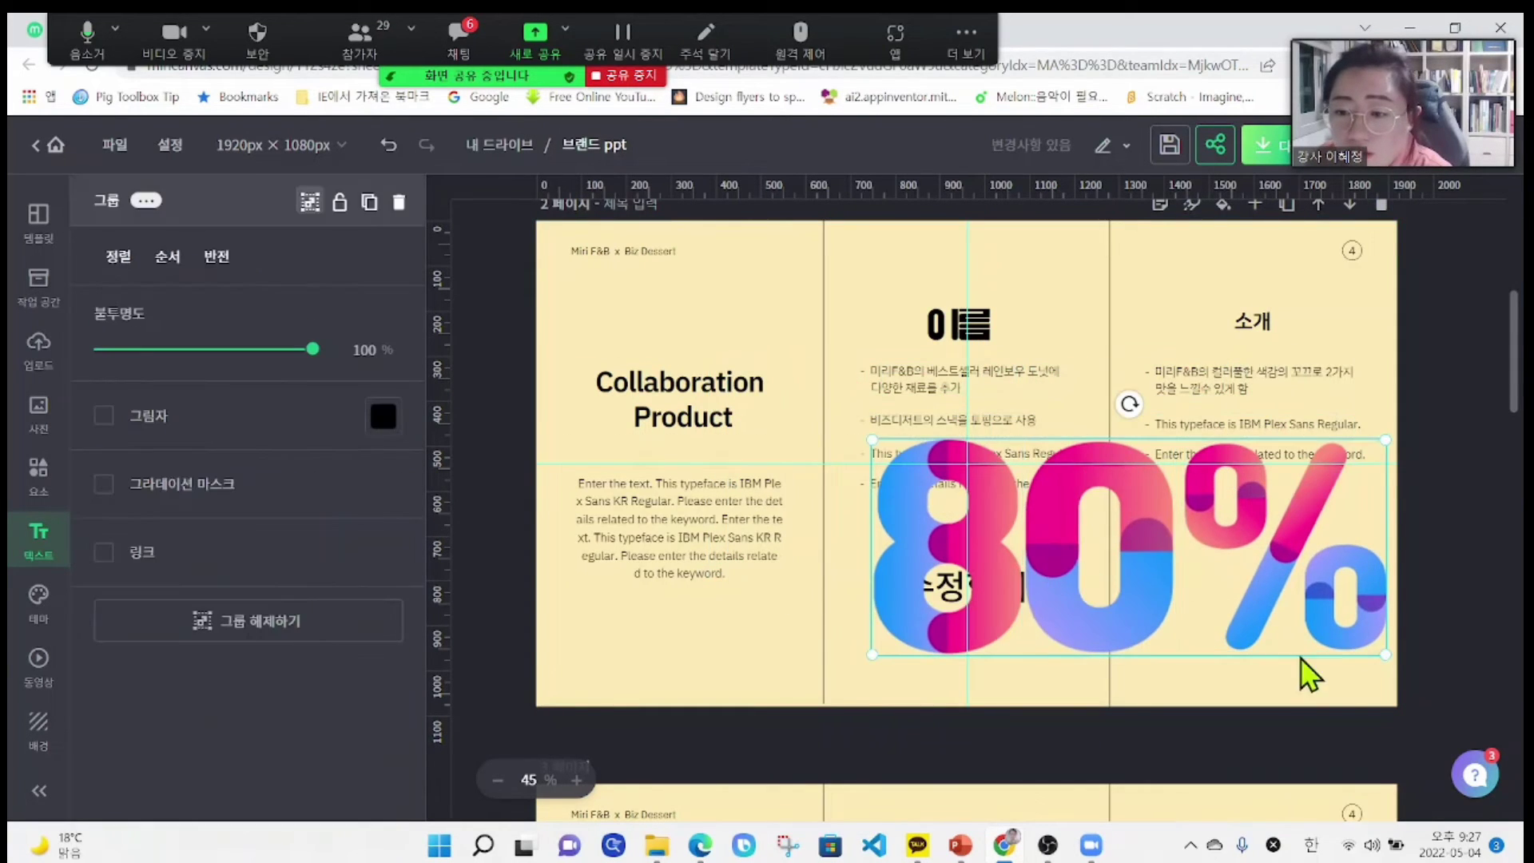
left_click_drag(1390, 659, 1174, 585)
left_click(1172, 584)
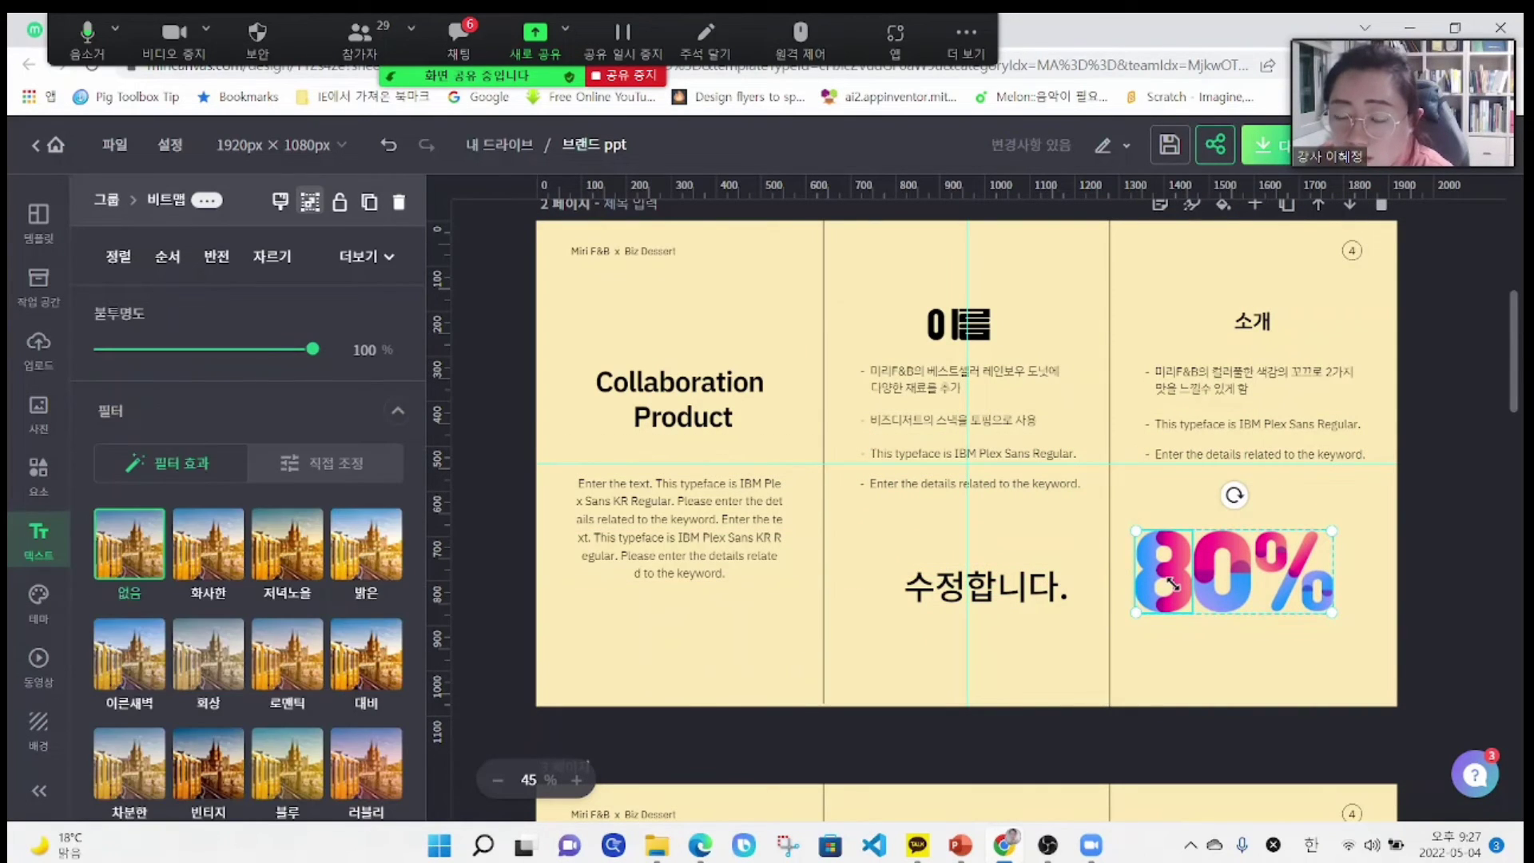
double_click(1173, 584)
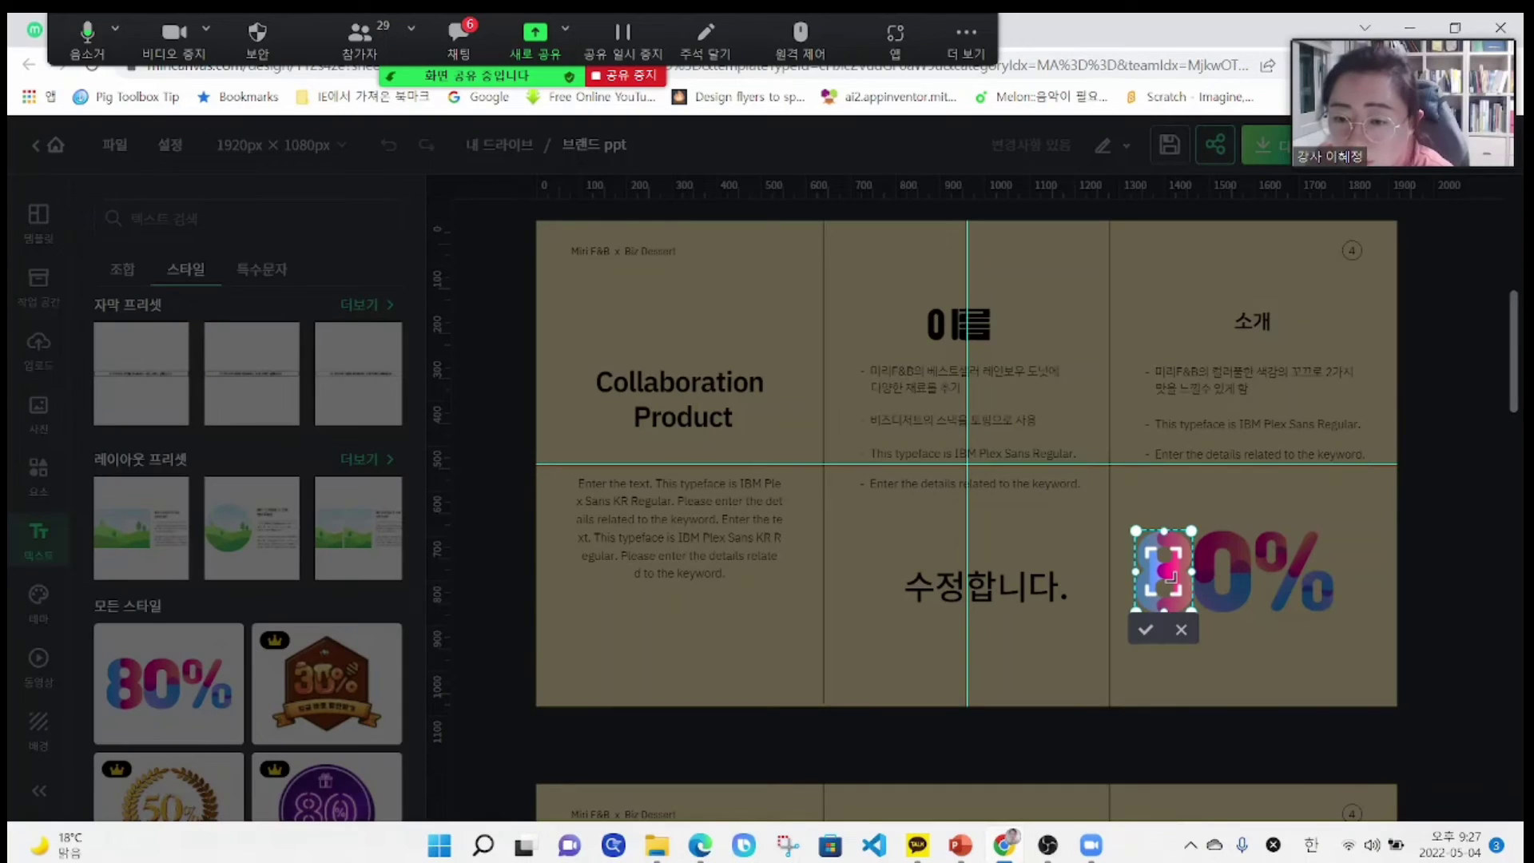
left_click(1186, 640)
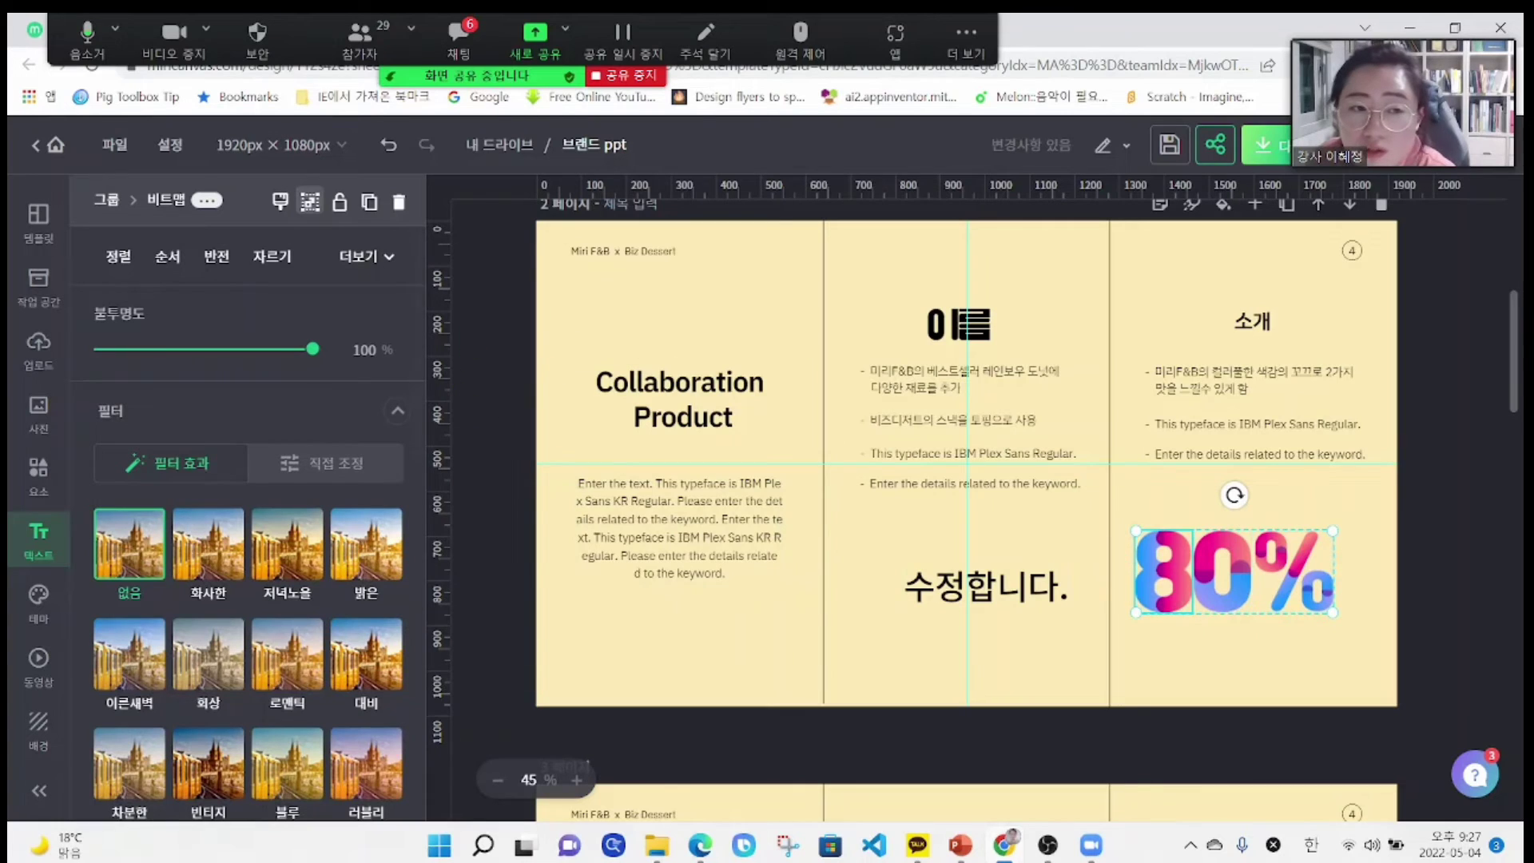
left_click(1236, 657)
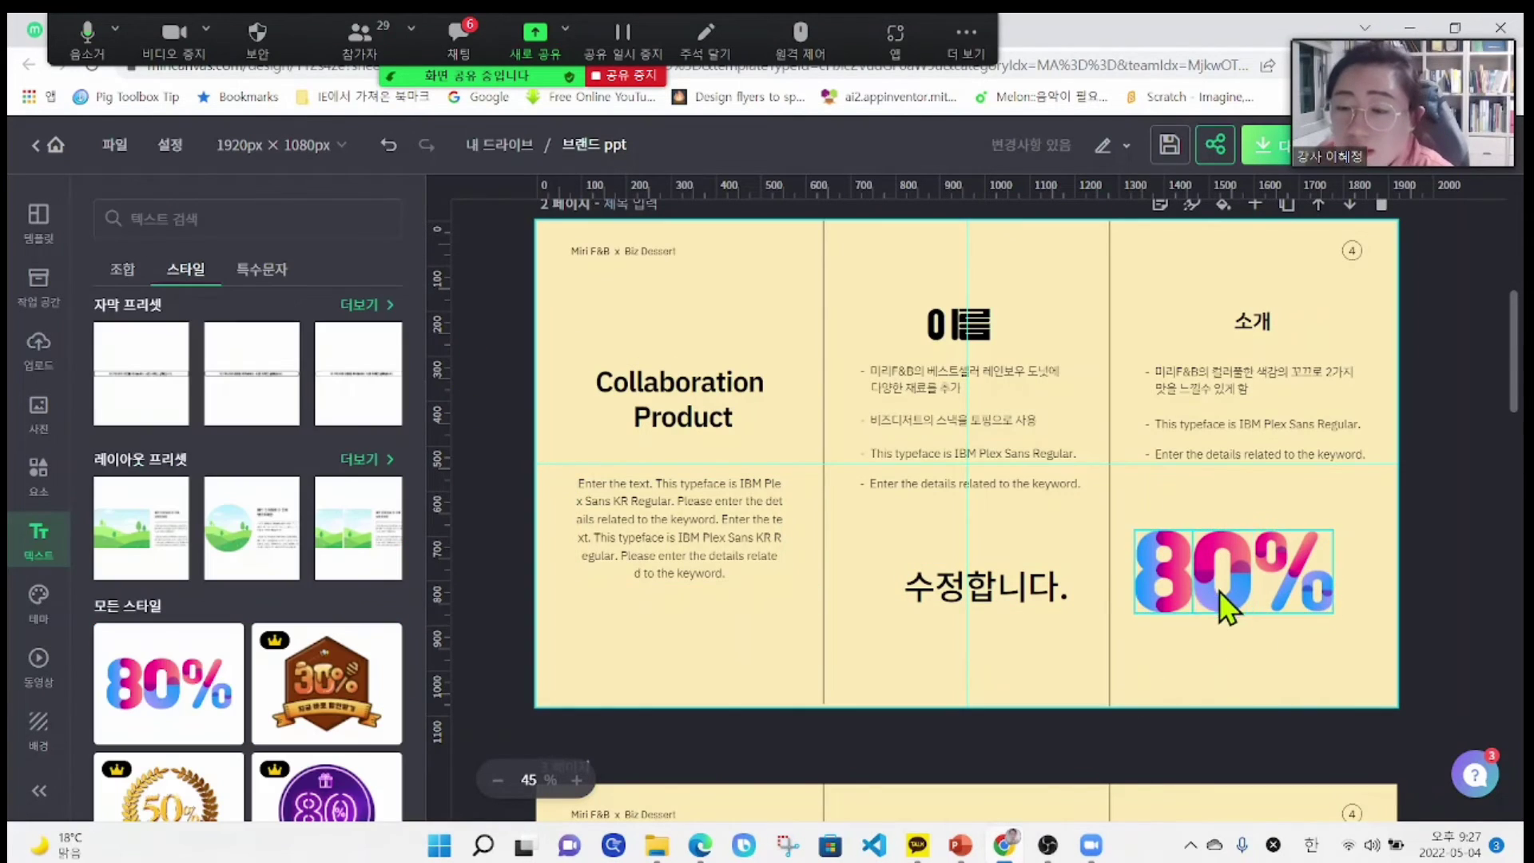
- Shift the 80% graphic slightly within the 소개 column and ungroup it into separate pieces
left_click(1177, 578)
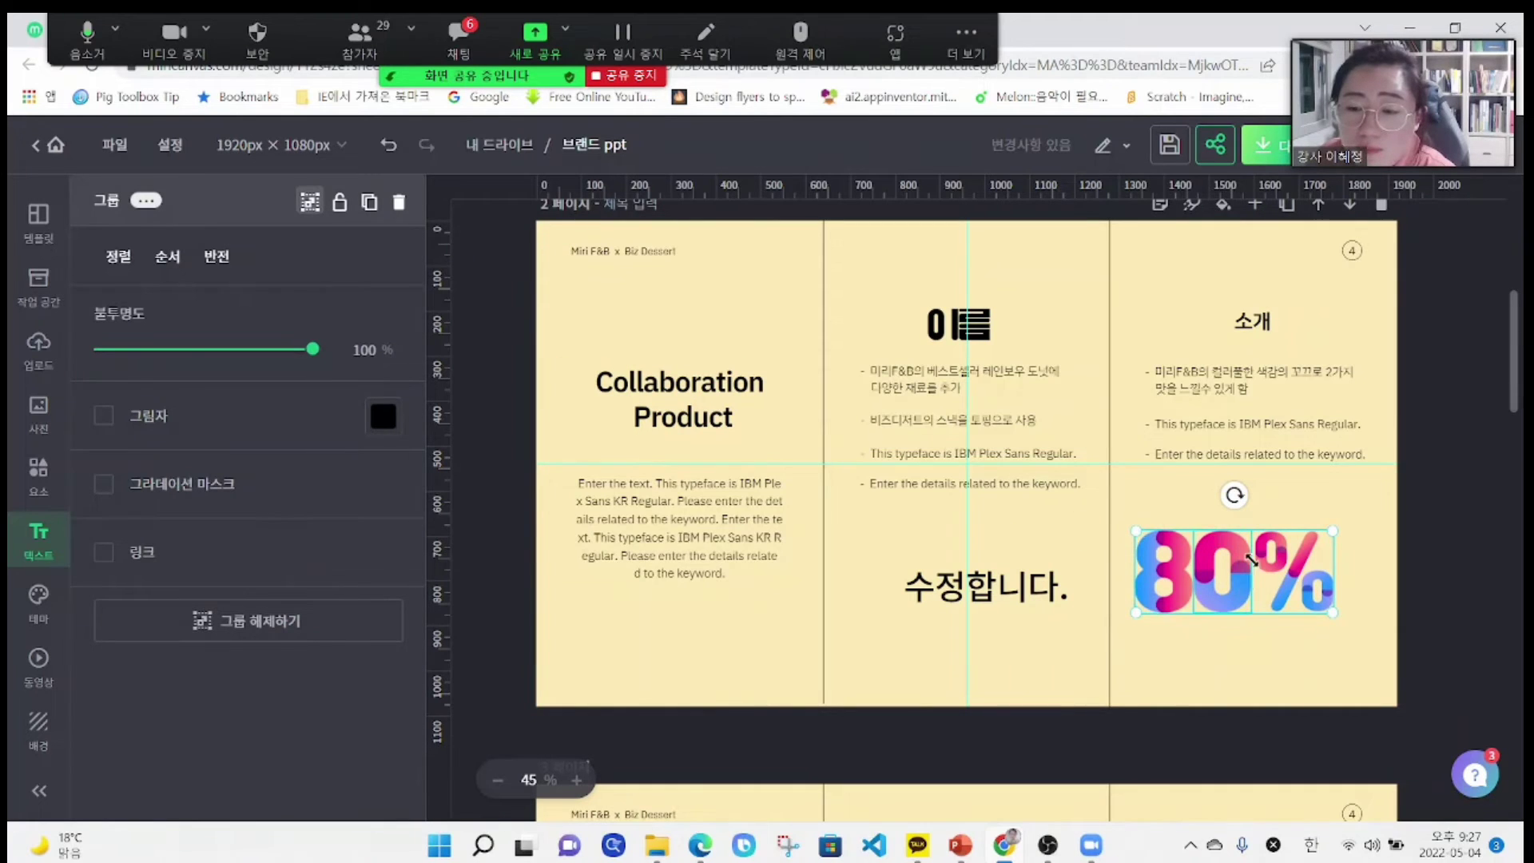
mouse_move(1206, 574)
left_mouse_down()
mouse_move(1123, 544)
mouse_move(1087, 560)
mouse_move(1151, 640)
mouse_move(1206, 624)
mouse_move(1176, 601)
mouse_move(1212, 596)
left_mouse_up()
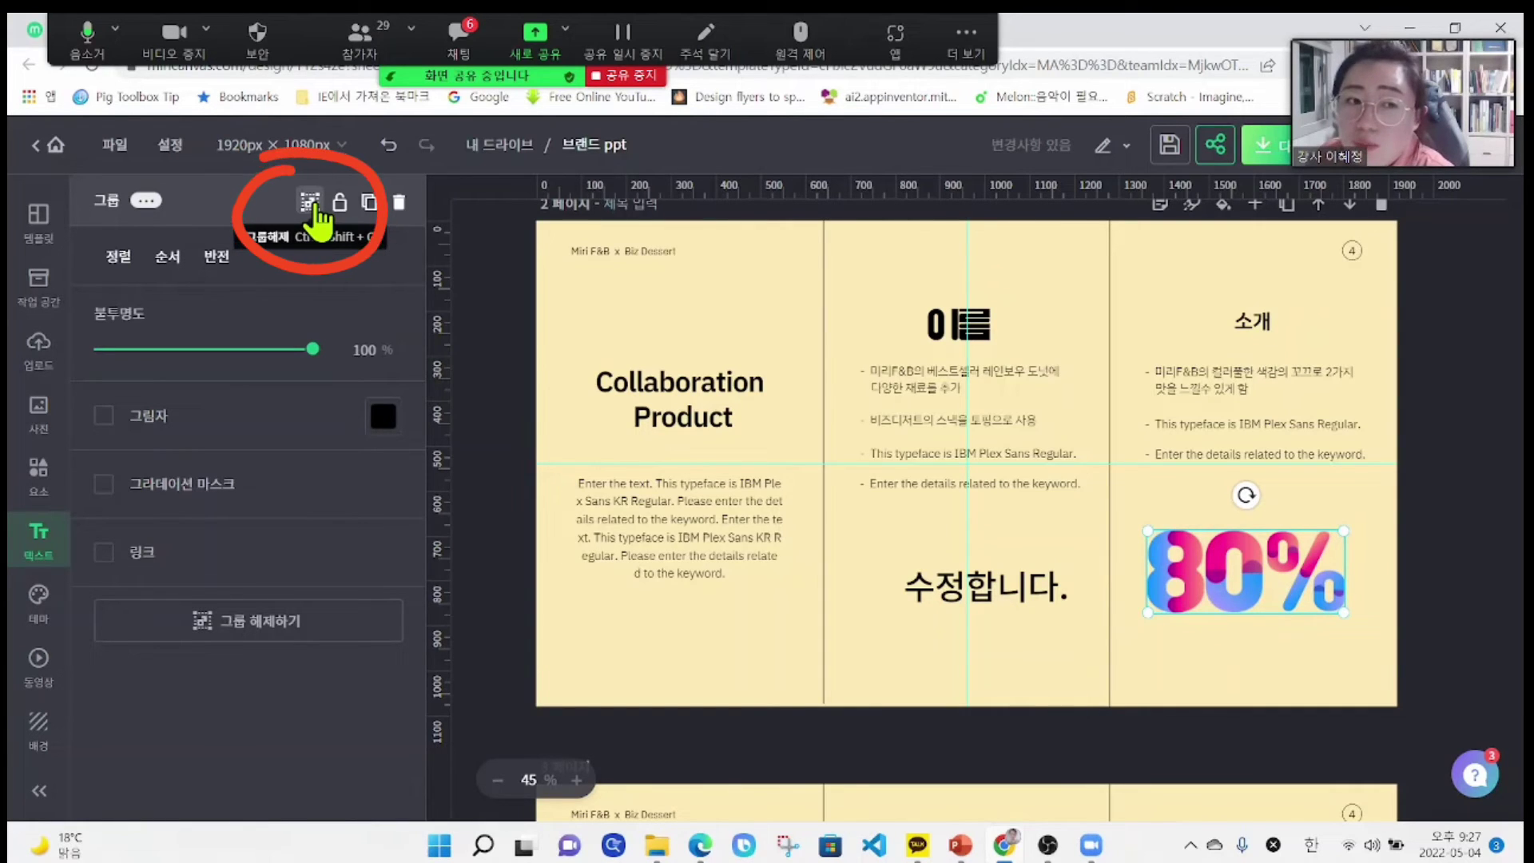
left_click(311, 204)
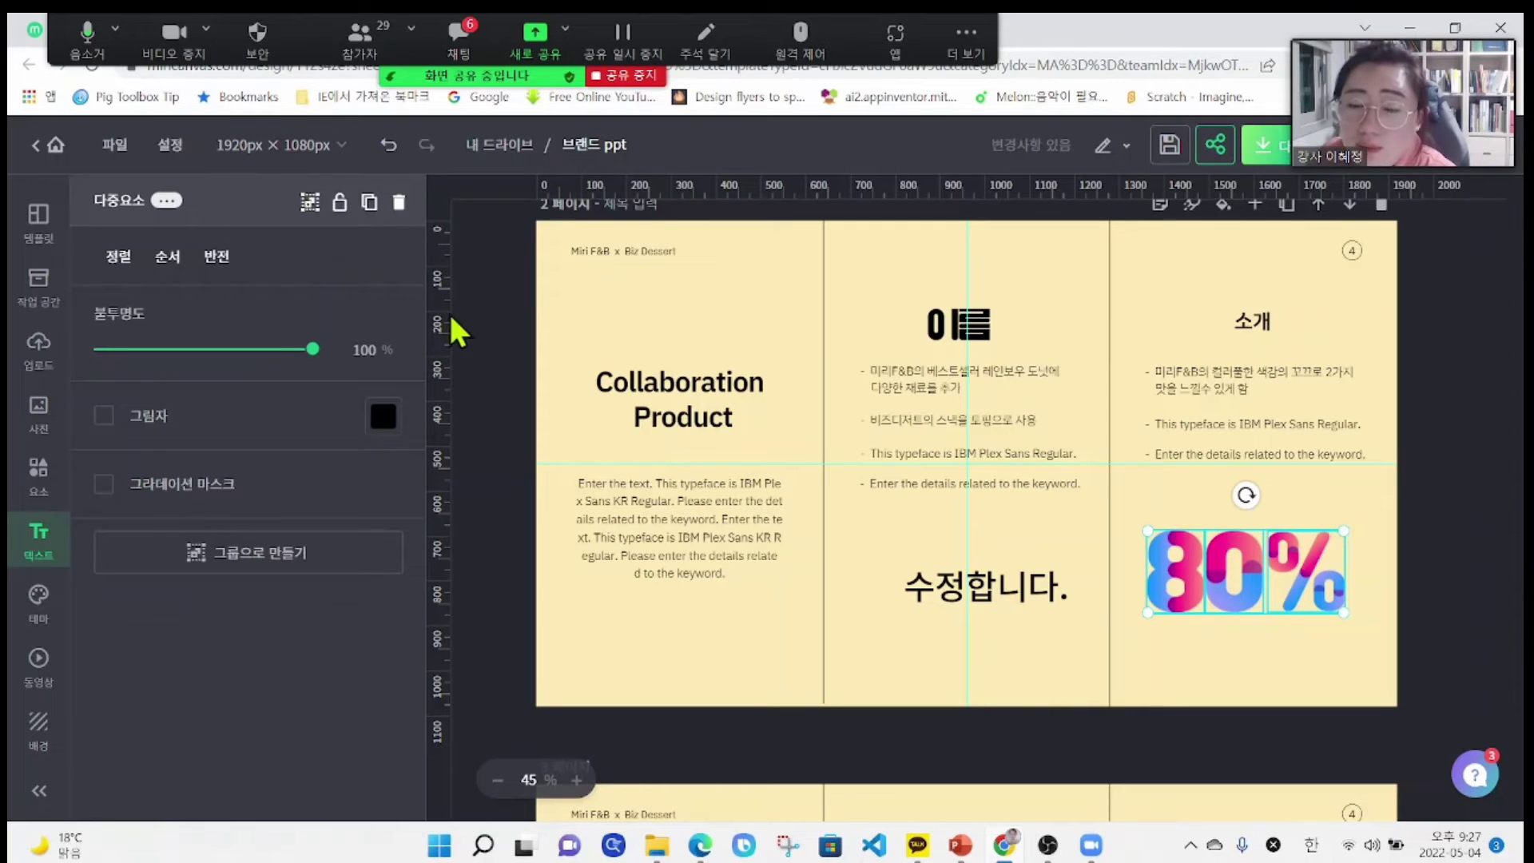
left_click(1302, 647)
- Rearrange the ungrouped pieces so the 8 and 0 sit side by side, and delete the percent sign
left_click_drag(1185, 602, 1166, 646)
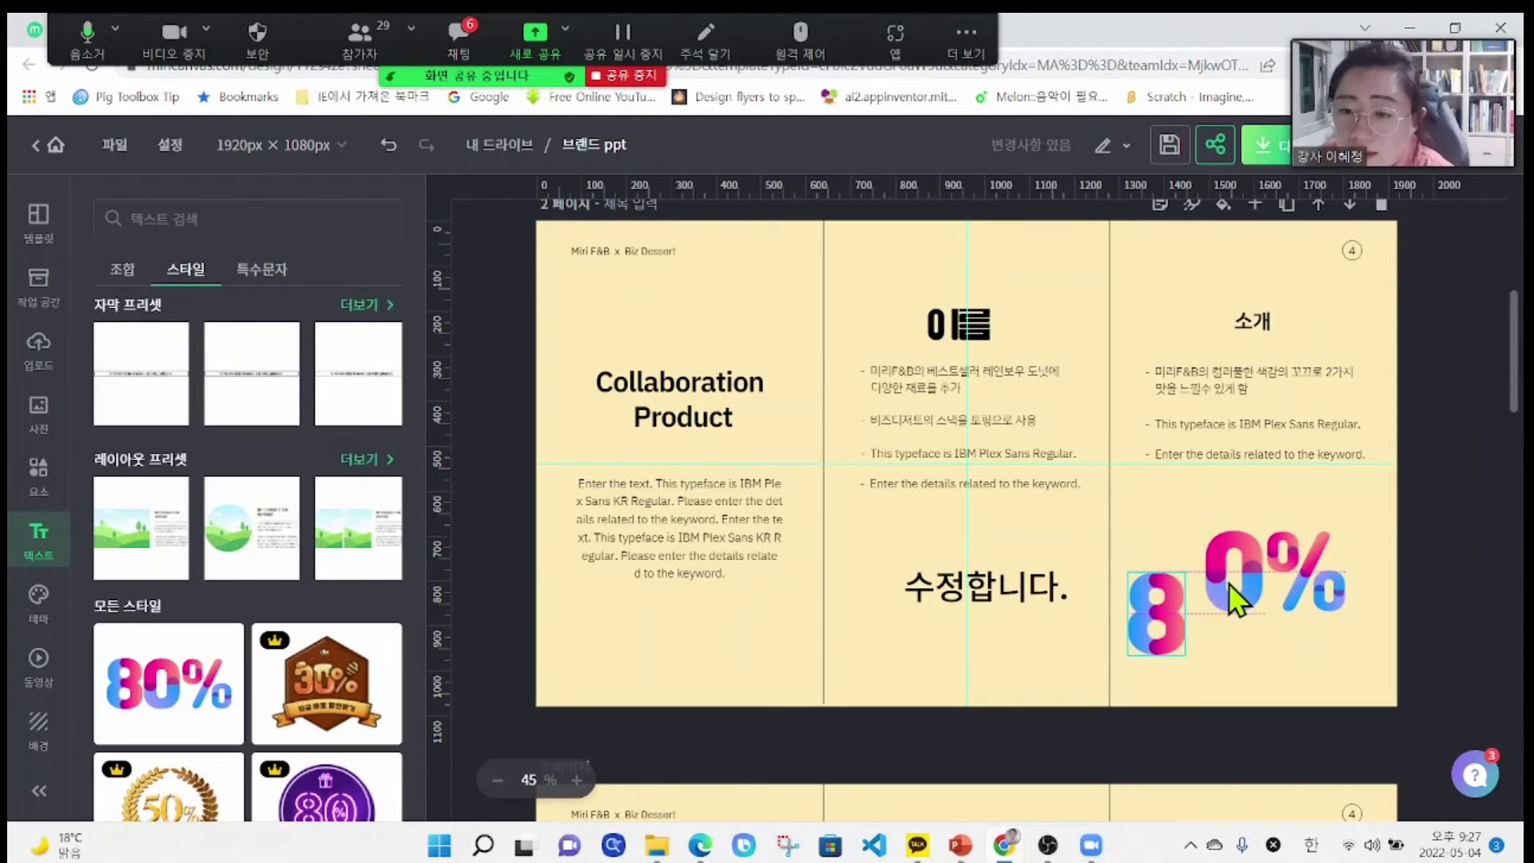
left_click_drag(1231, 585, 1233, 651)
left_click_drag(1299, 564, 1333, 590)
left_click_drag(1237, 628, 1277, 571)
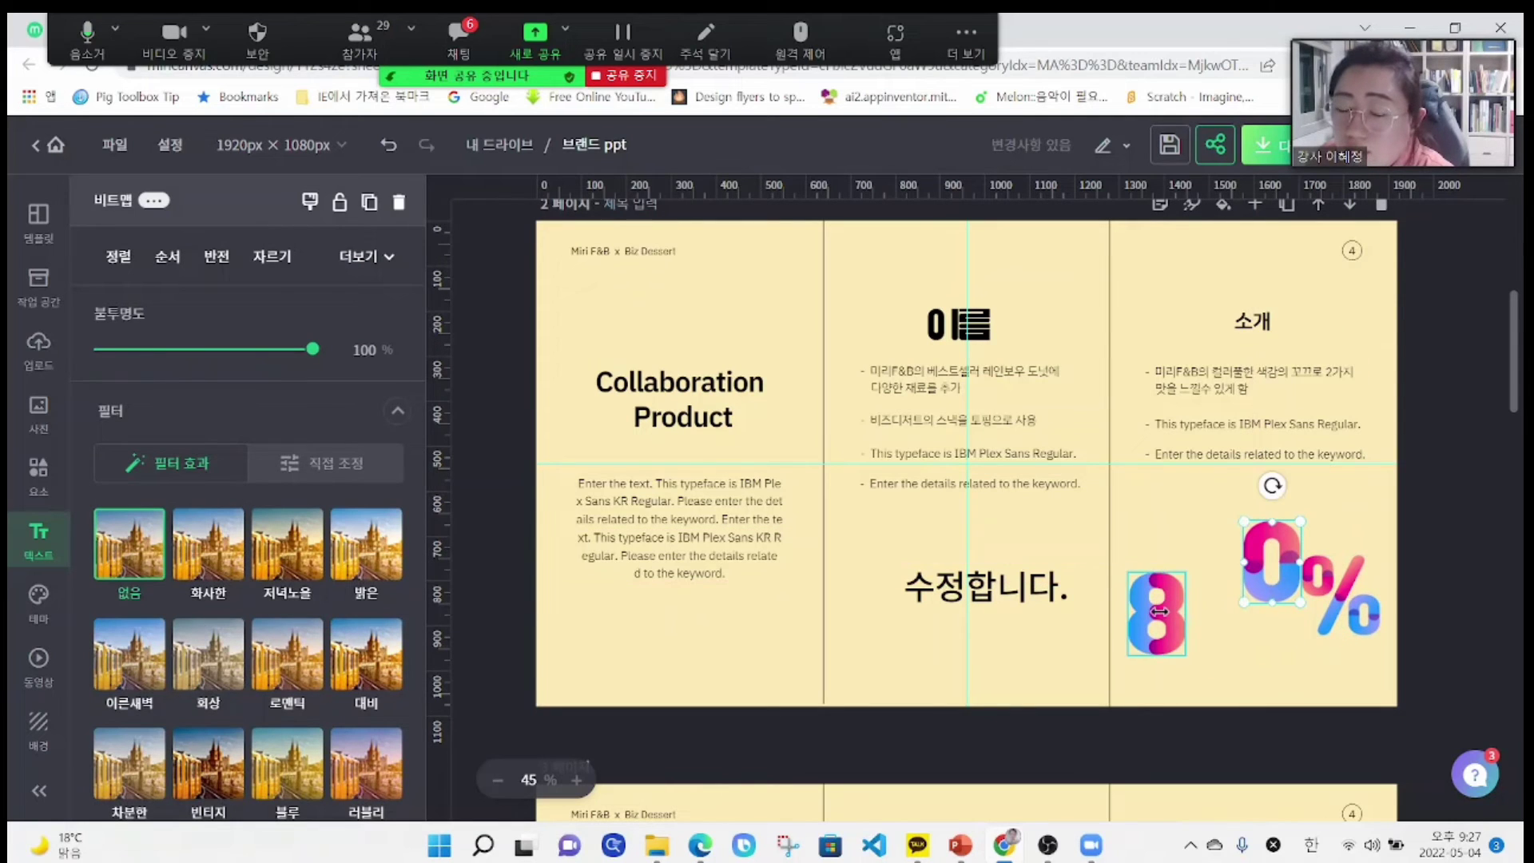
left_click_drag(1156, 628, 1221, 576)
left_click(1341, 622)
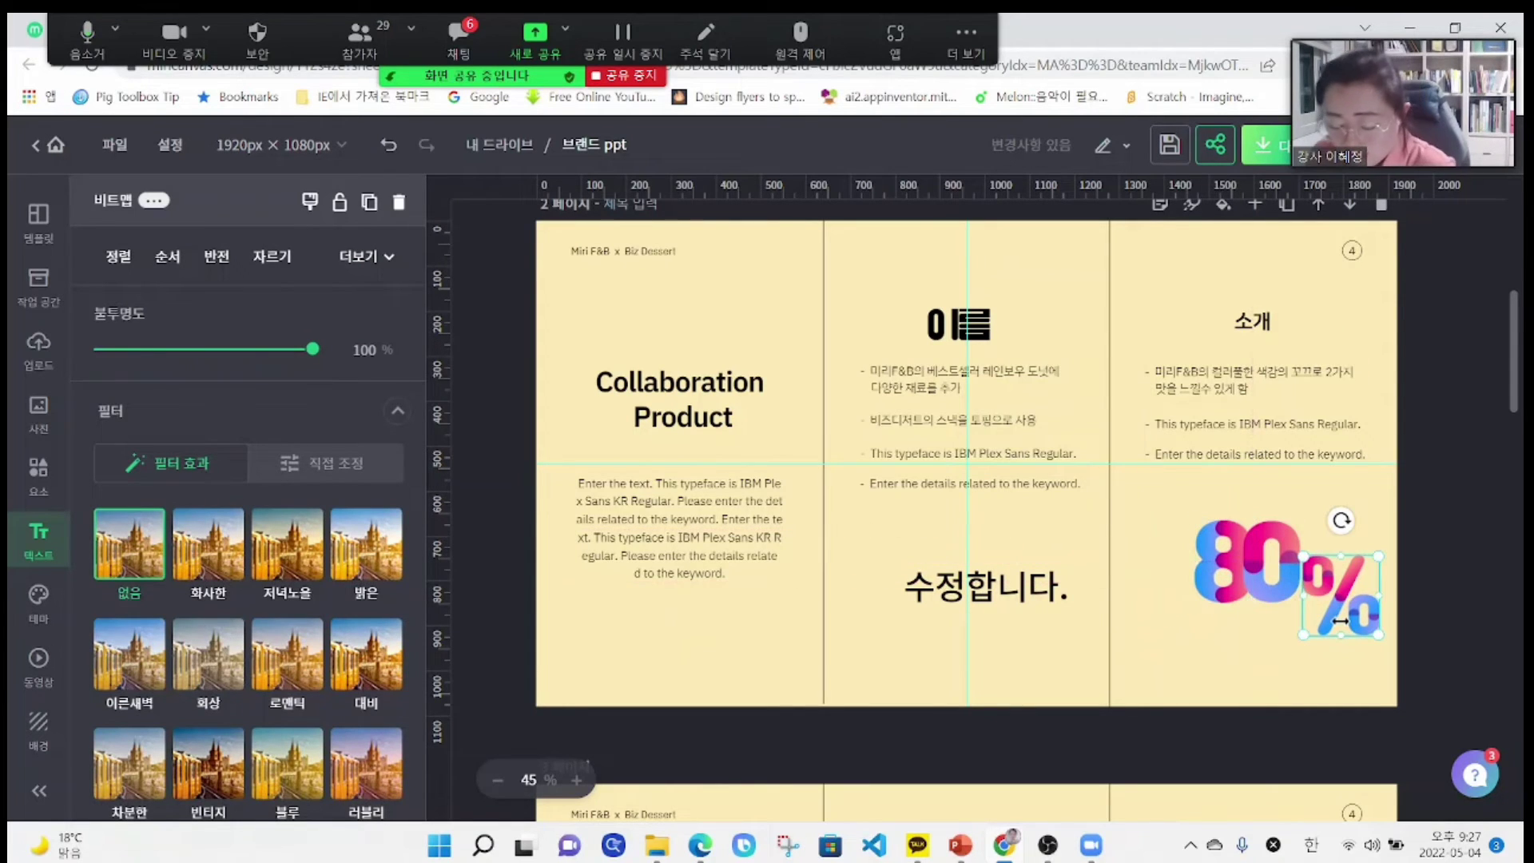
key("Delete")
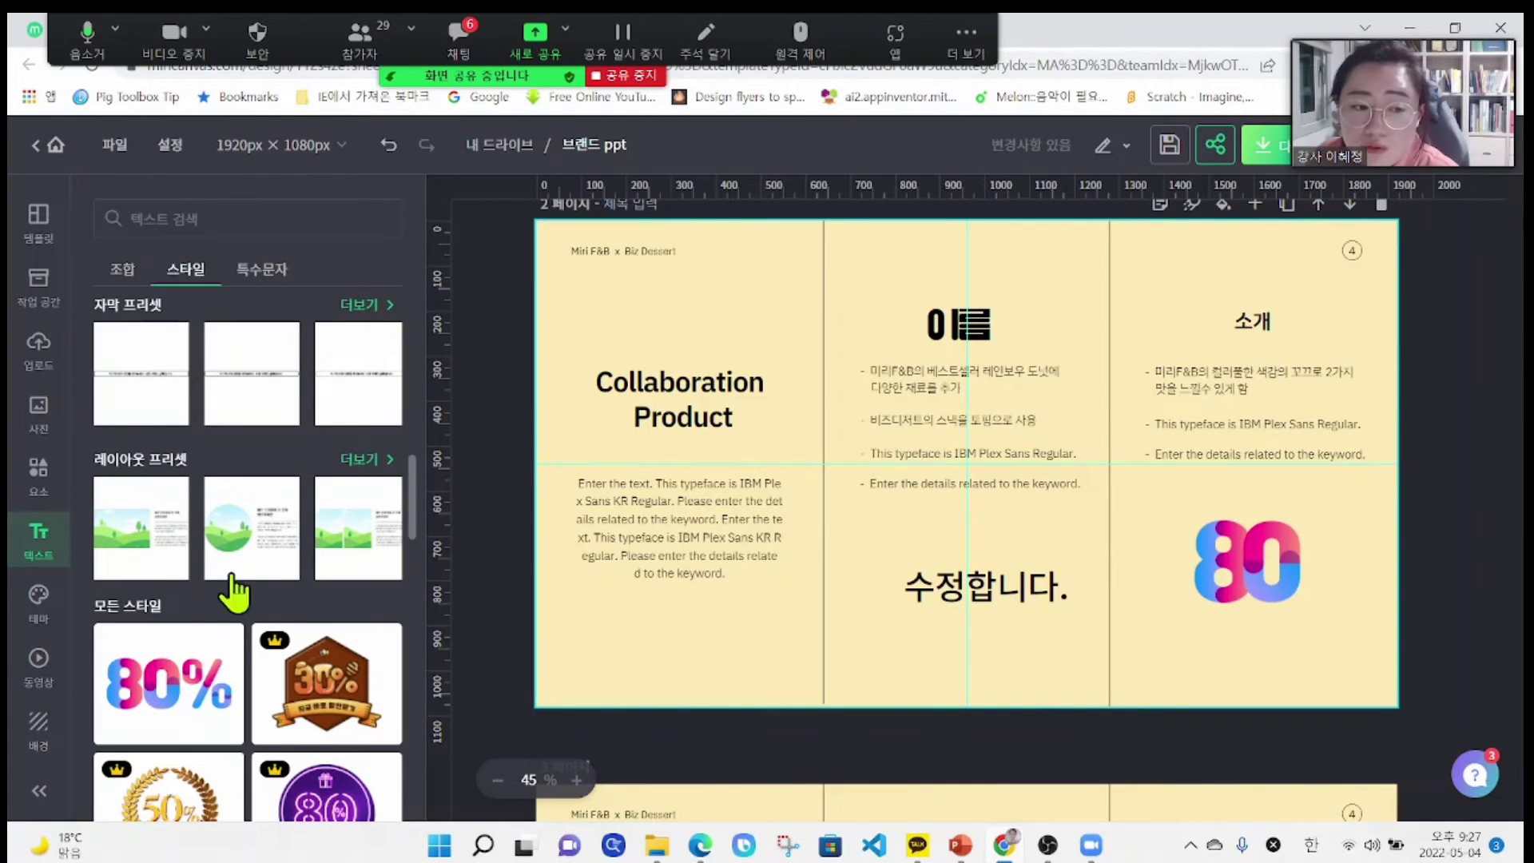
scroll(233, 592, "down", 5)
scroll(131, 514, "up", 6)
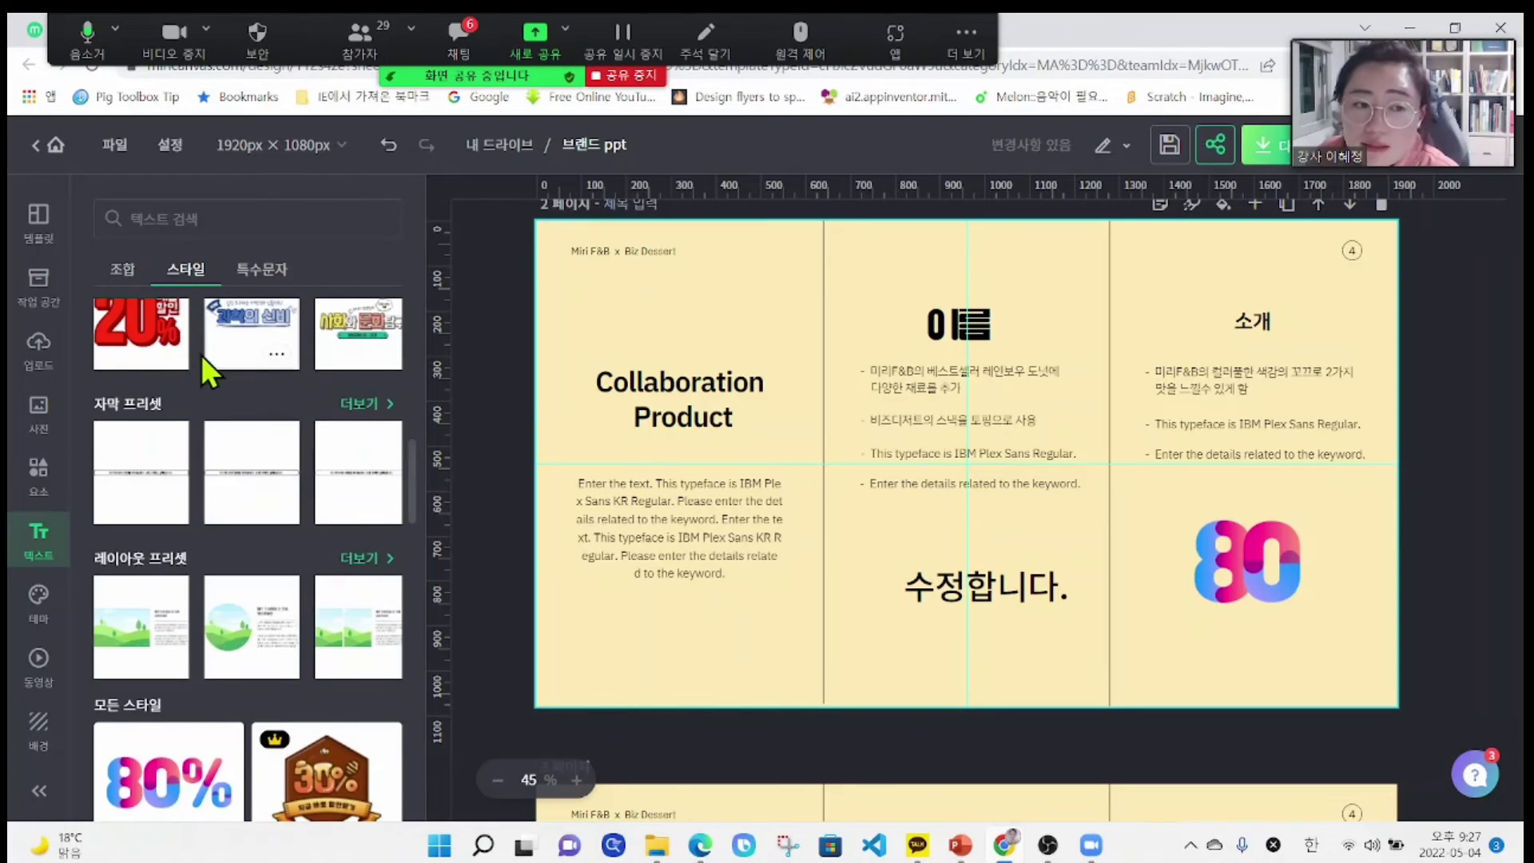
scroll(232, 423, "up", 3)
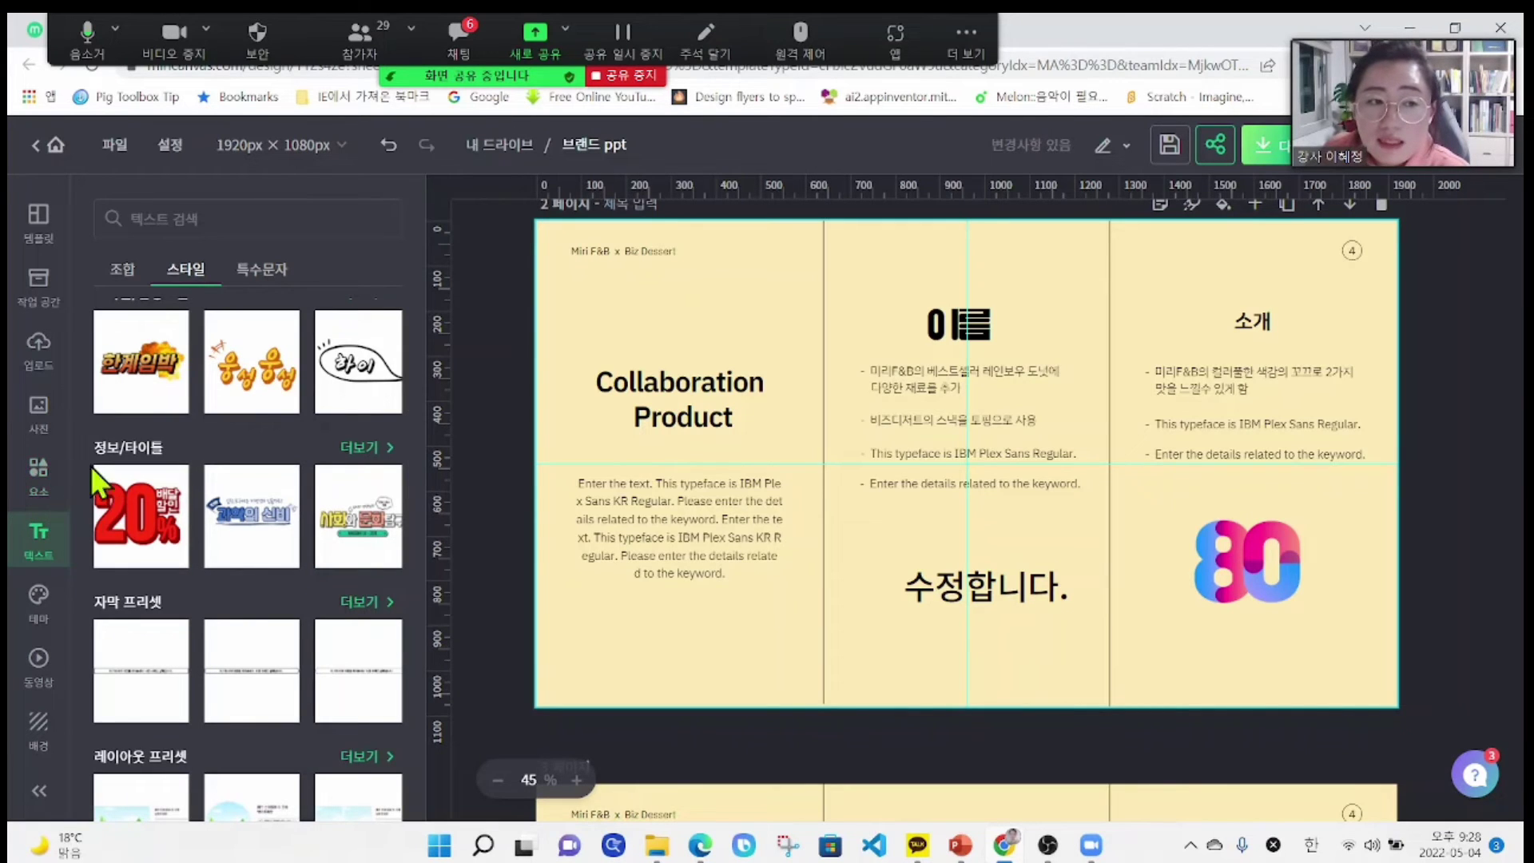
left_click(121, 272)
scroll(263, 495, "down", 1)
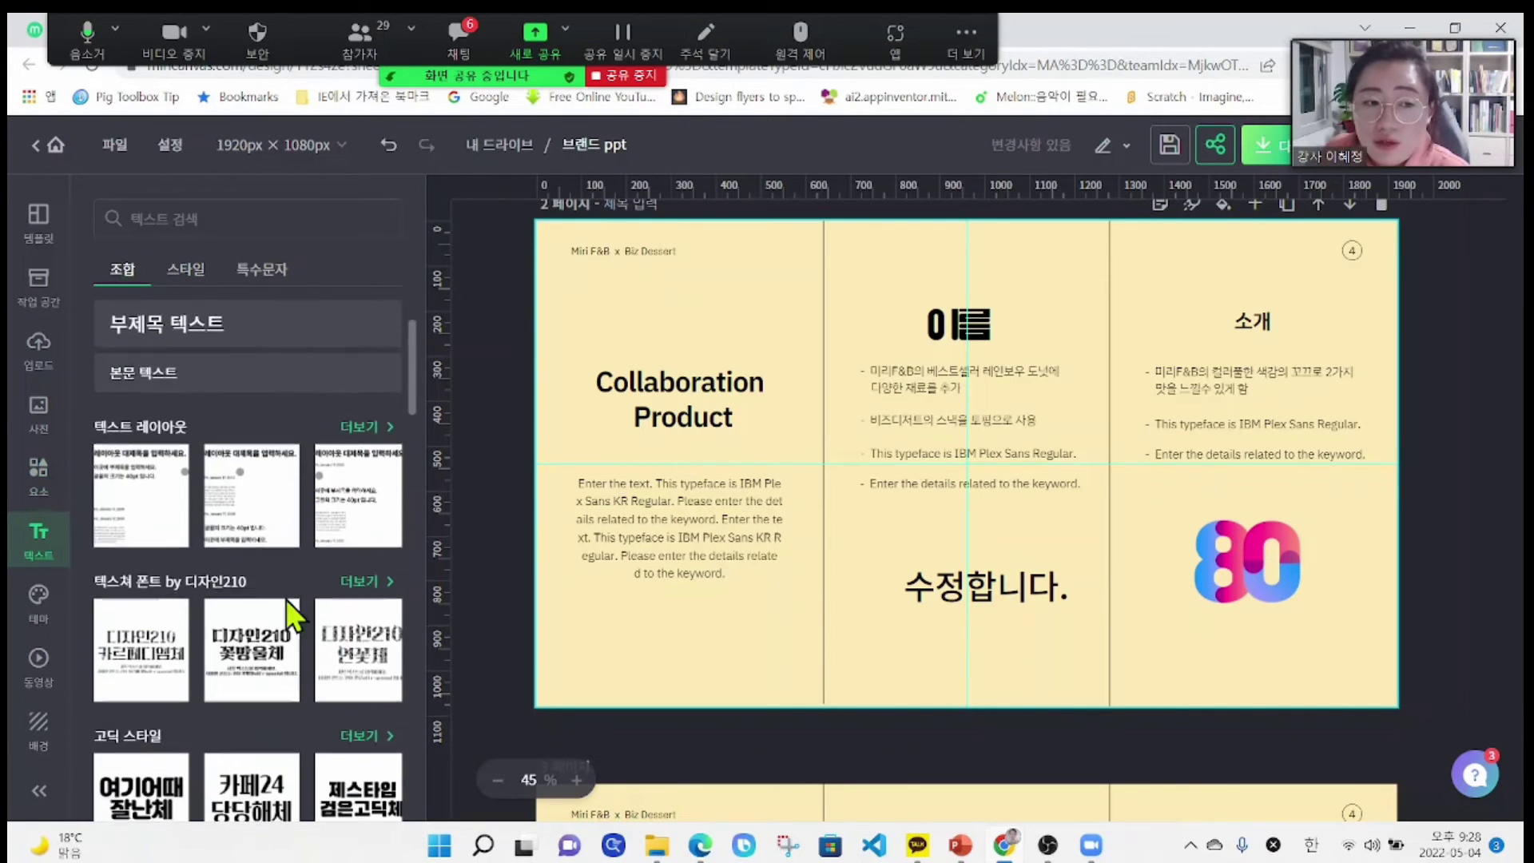
- Open the elements library and add a blank page 7 at the end of the presentation
scroll(240, 692, "down", 2)
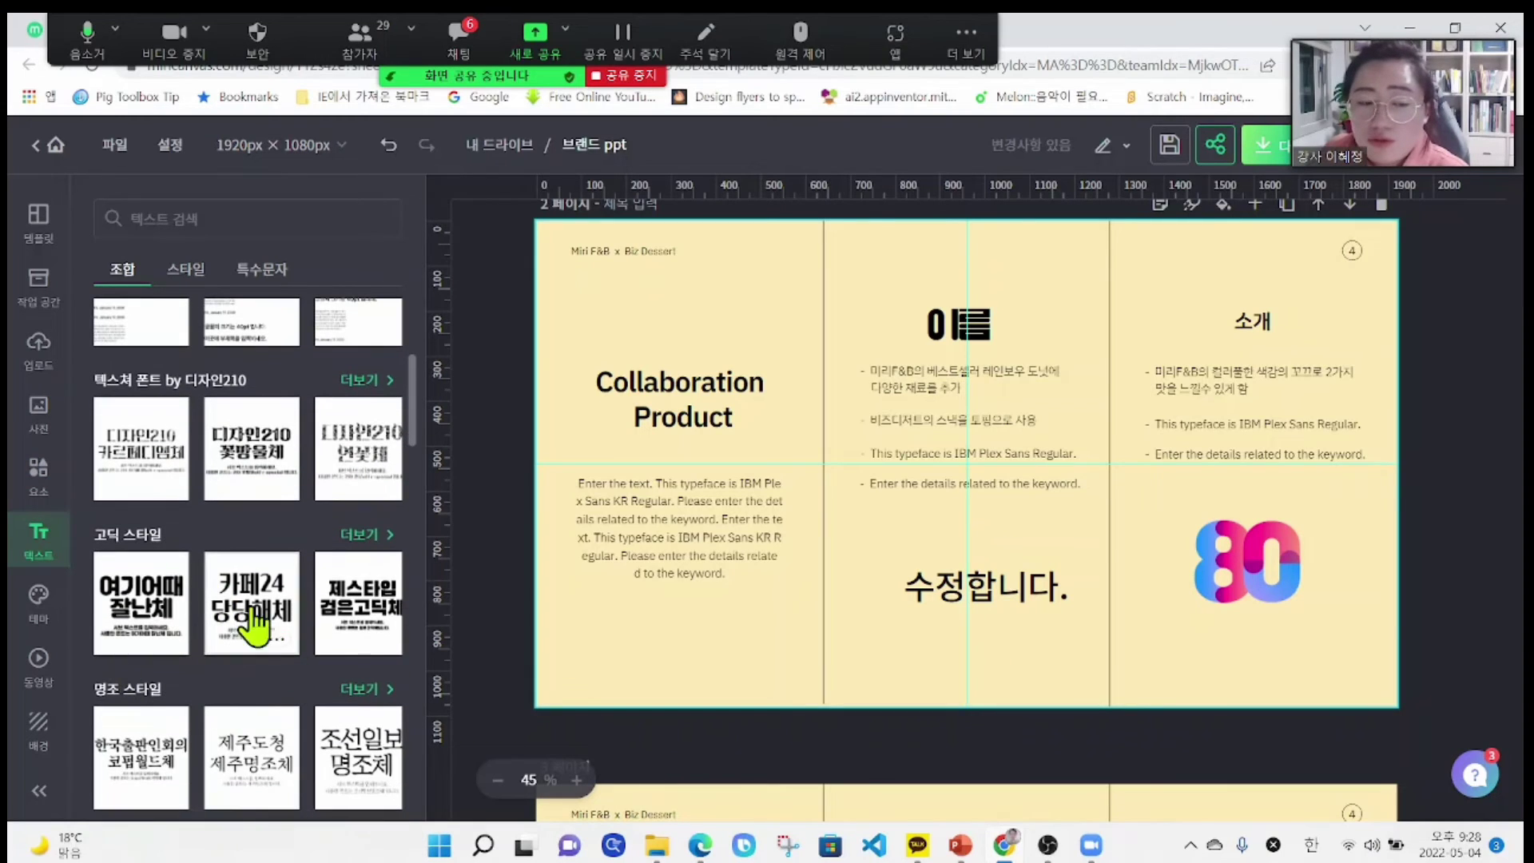
scroll(195, 634, "up", 2)
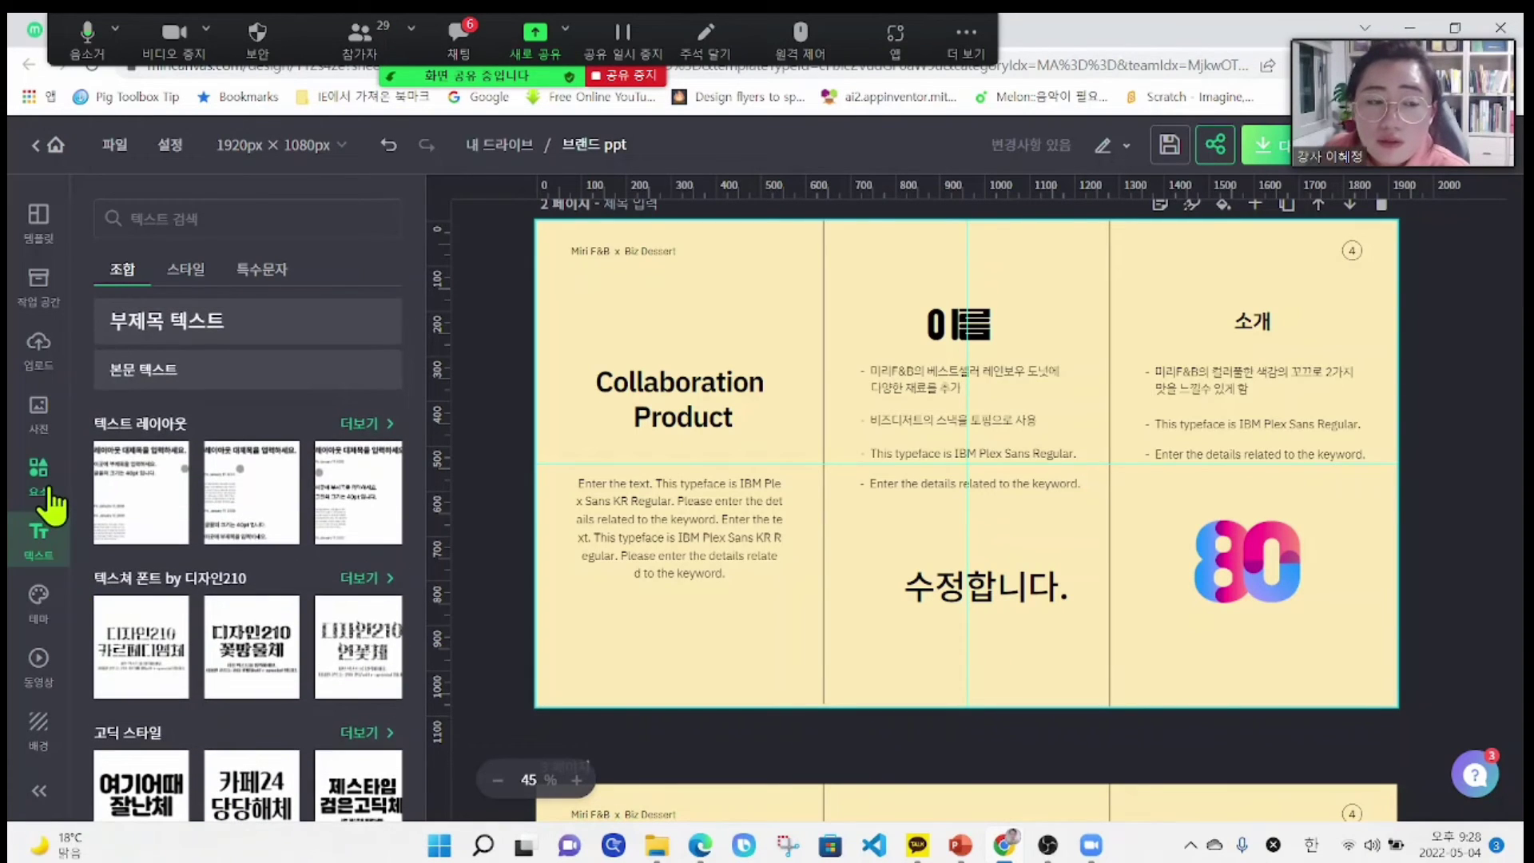
left_click(42, 488)
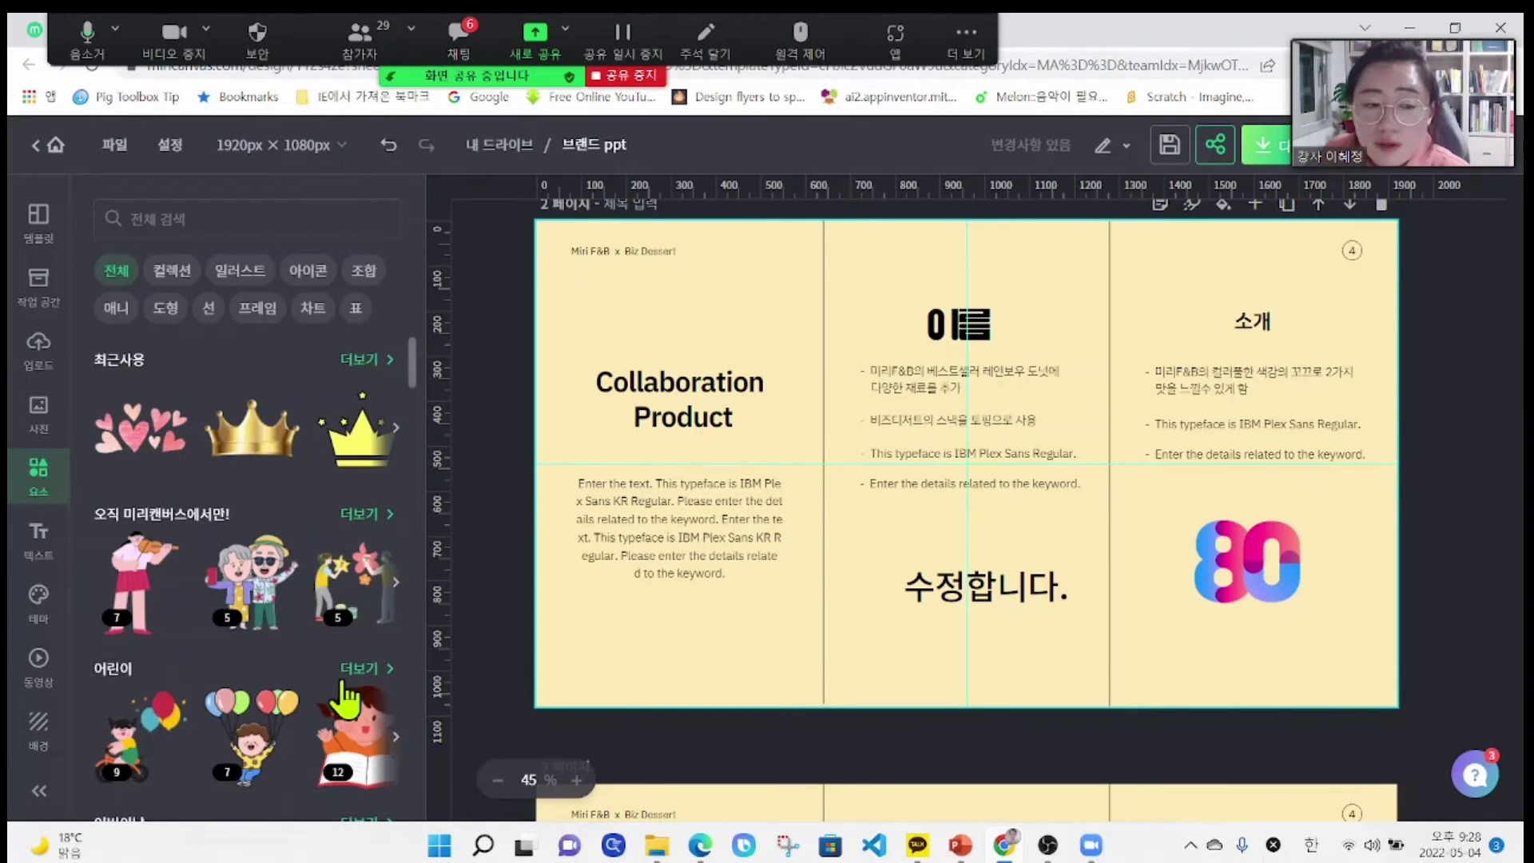
scroll(274, 634, "down", 4)
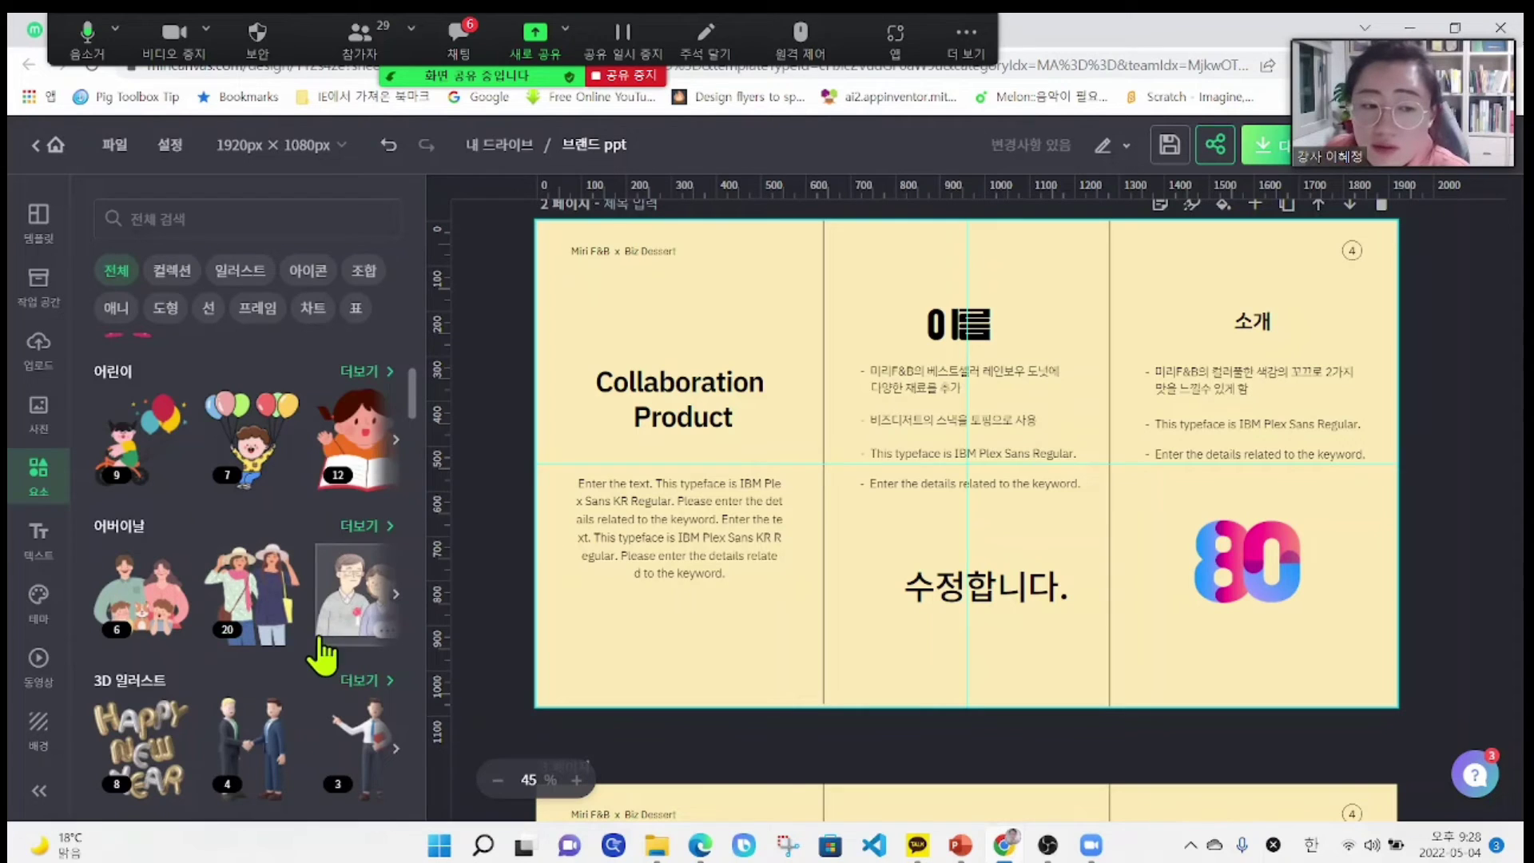
scroll(320, 641, "down", 3)
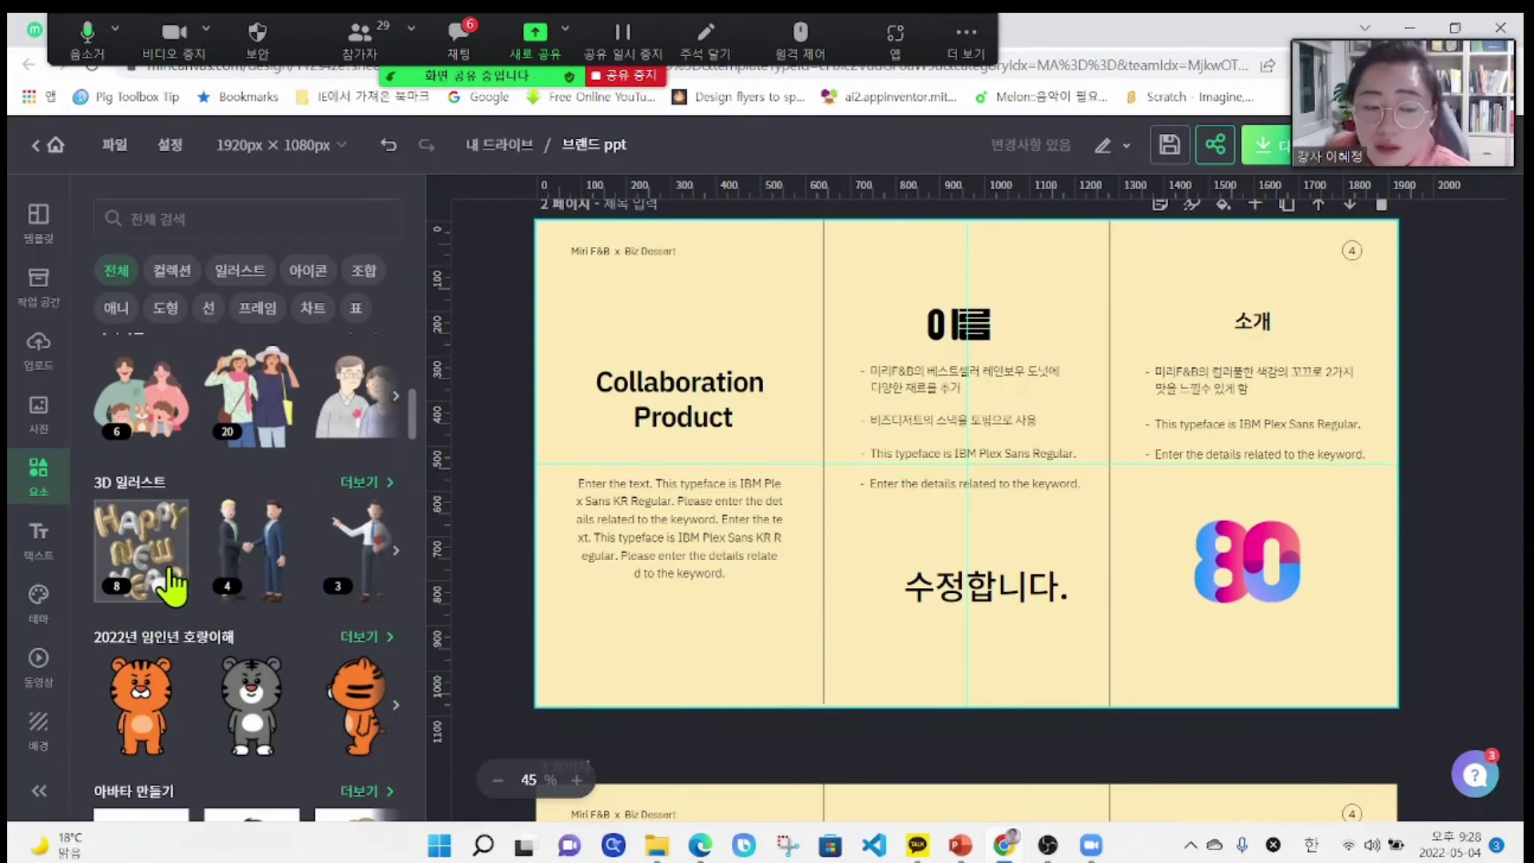
scroll(1154, 723, "down", 15)
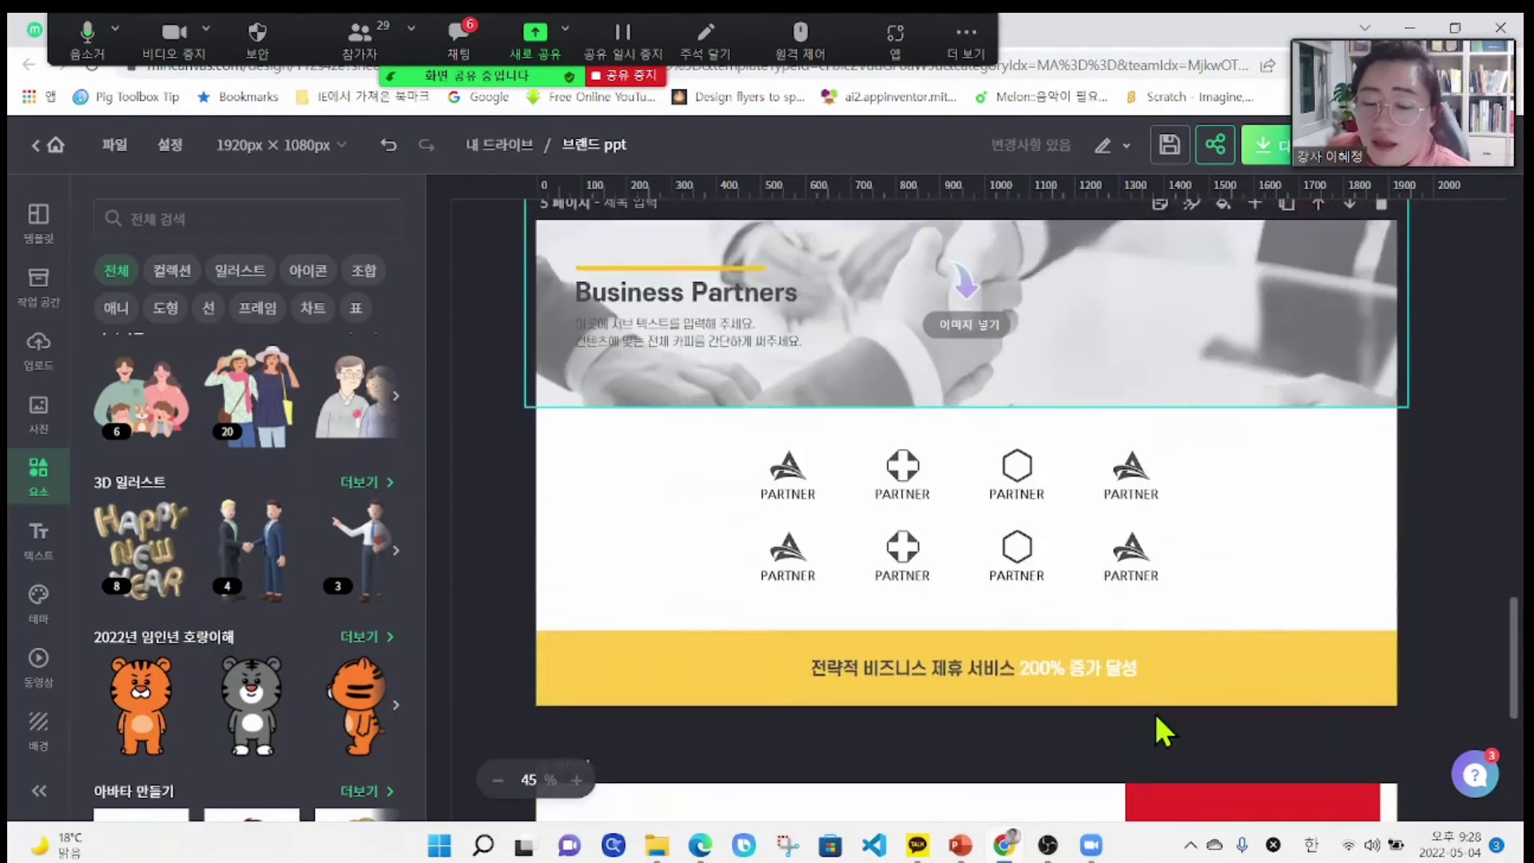
scroll(1155, 711, "down", 5)
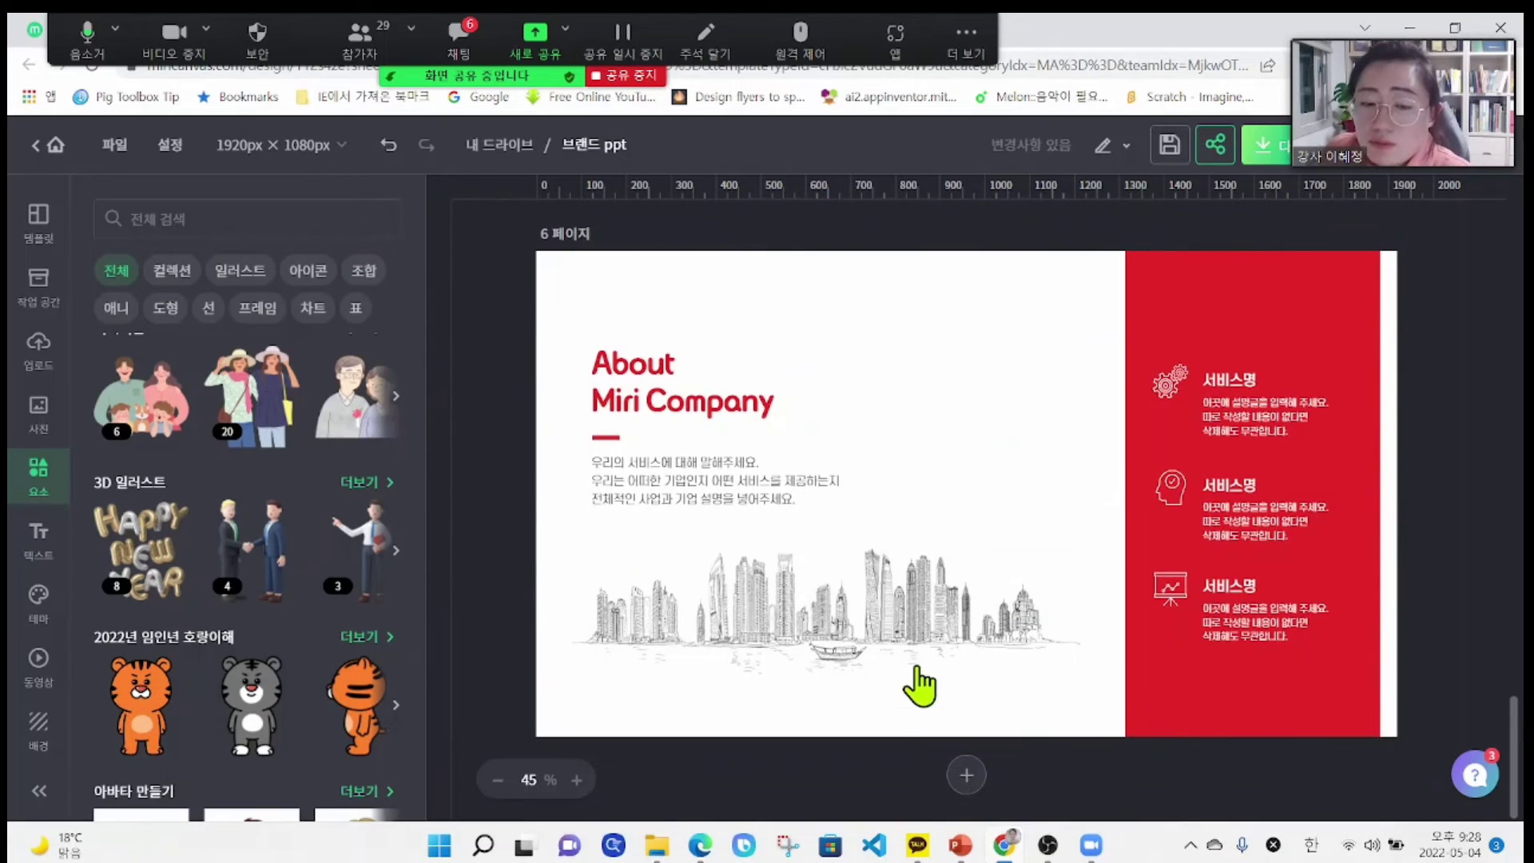
scroll(1009, 729, "down", 5)
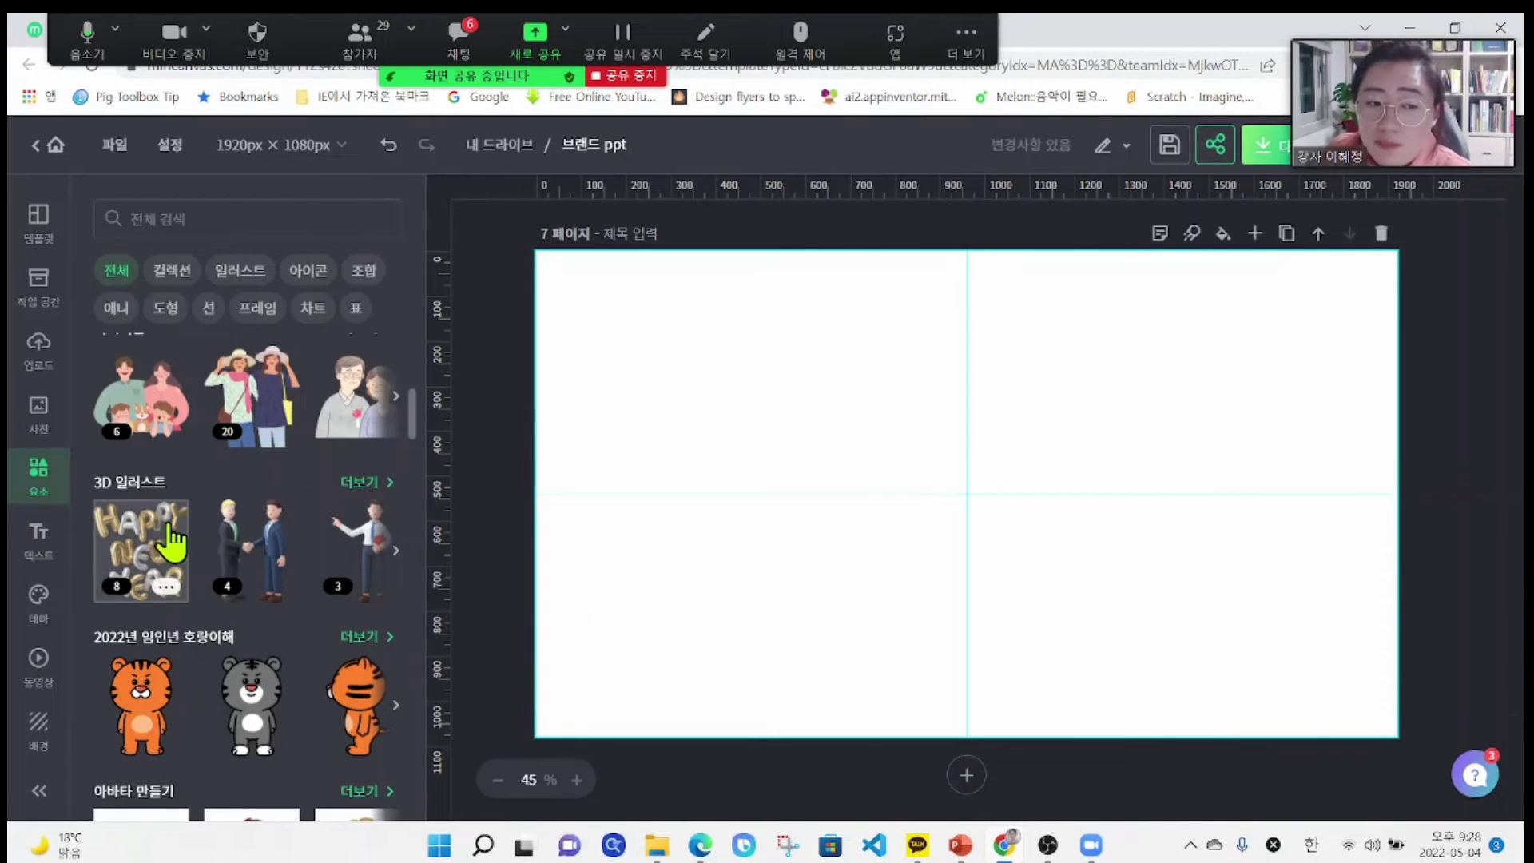
- Search the elements library for 스승의날
scroll(171, 541, "up", 5)
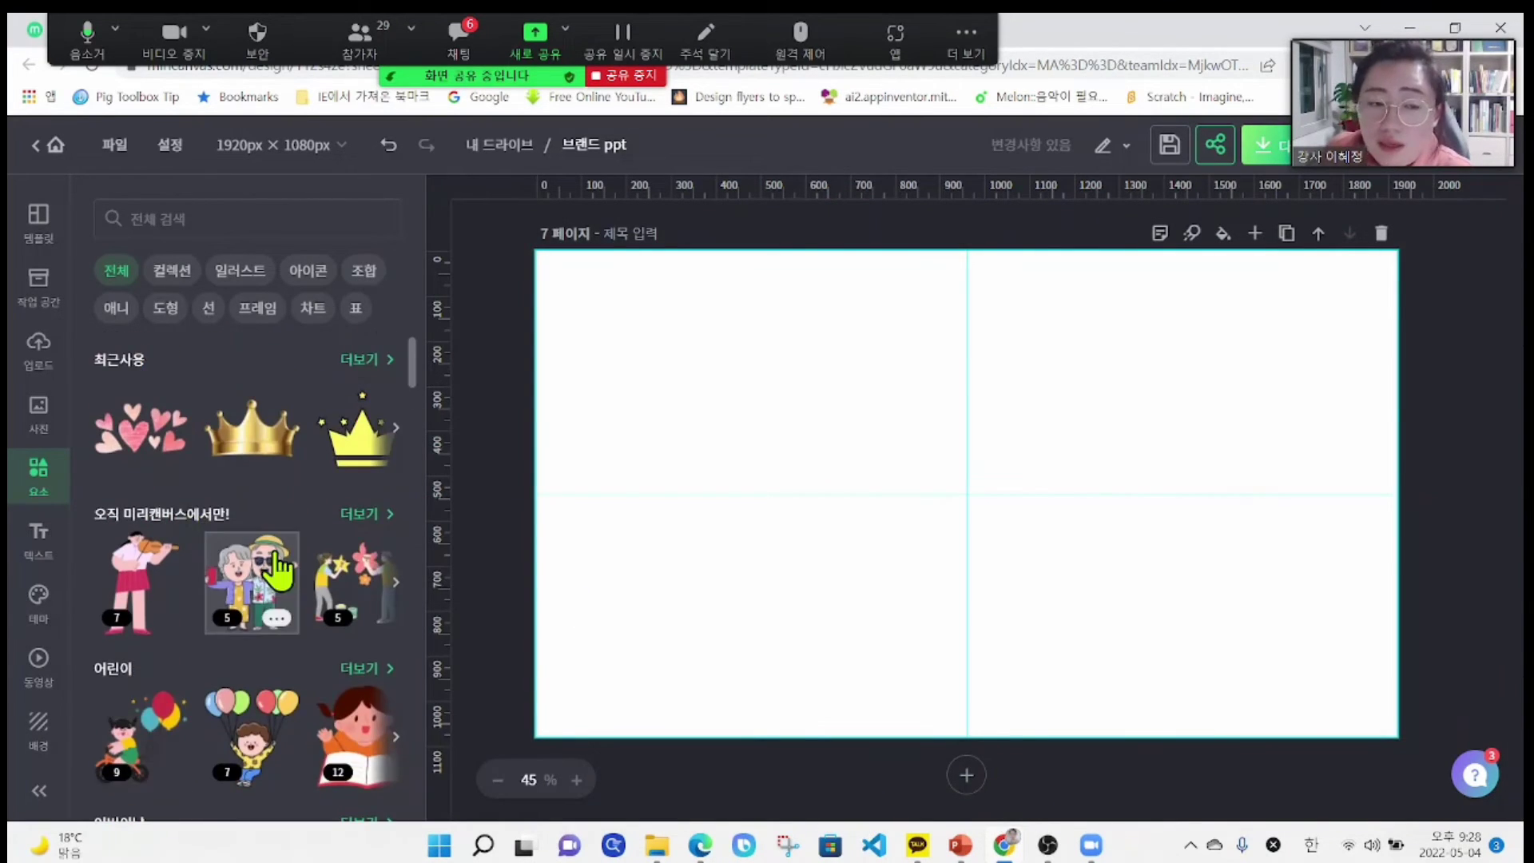
left_click(210, 233)
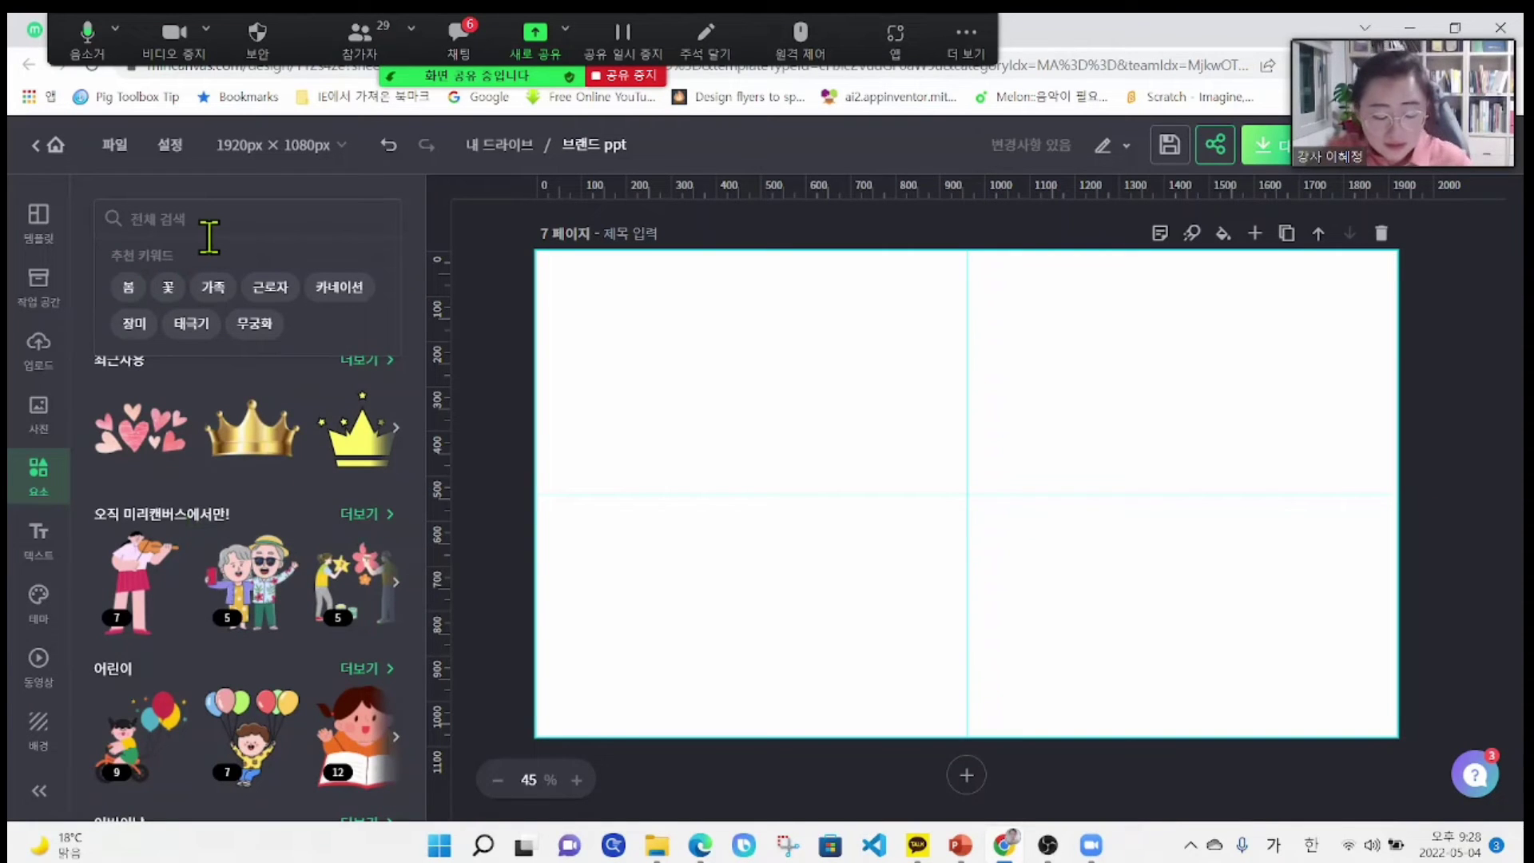
type("식승의날")
key("Return")
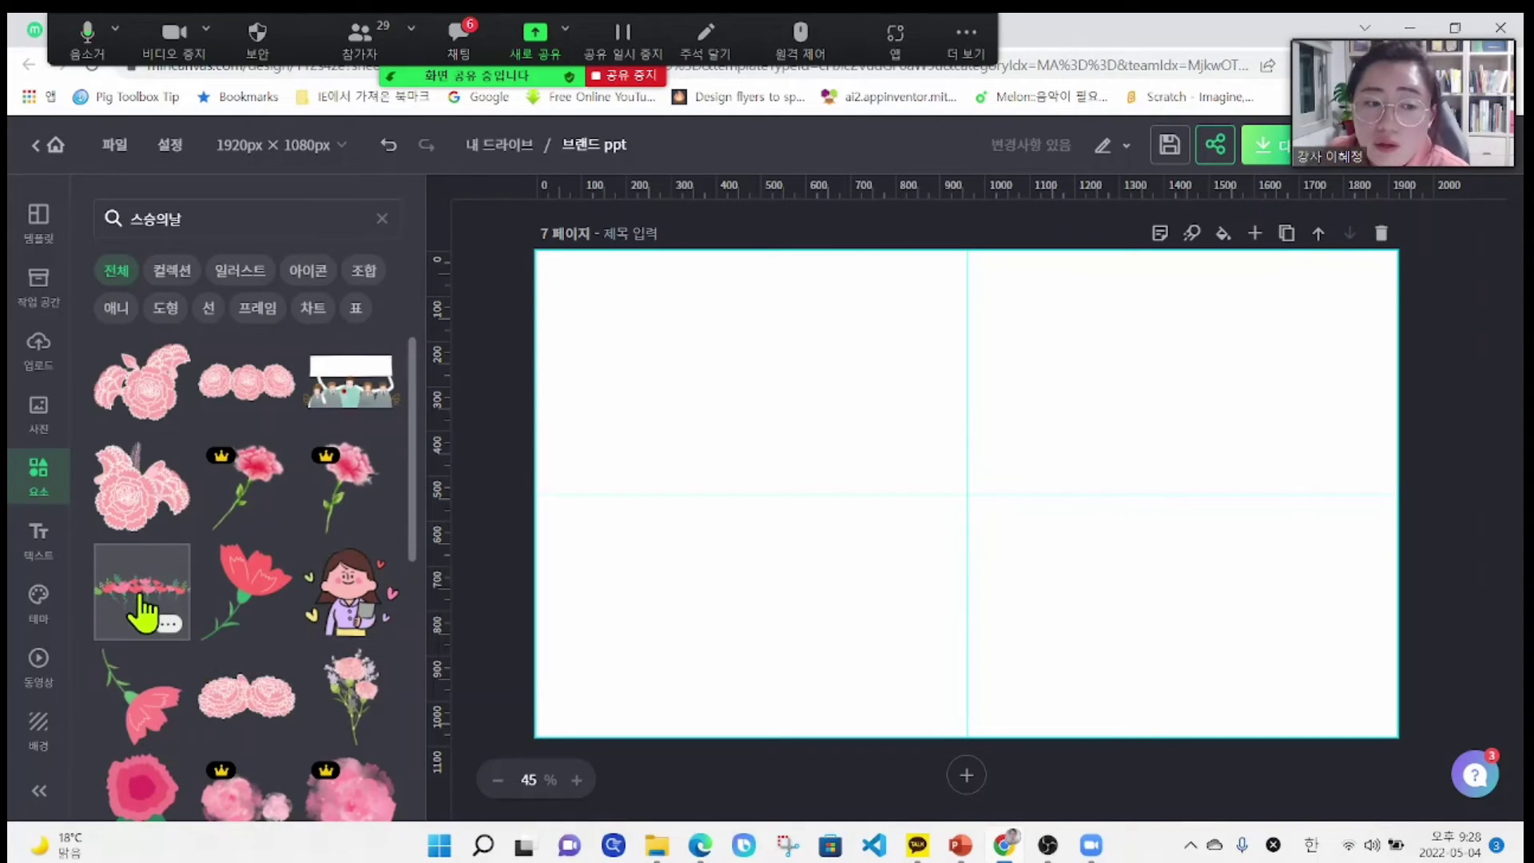
- Insert the row of red and pink carnations on page 7 and place it enlarged along the lower edge
left_click(159, 636)
left_click_drag(1103, 534, 1295, 623)
left_click_drag(1183, 525, 1077, 662)
left_click(528, 658)
left_click(847, 647)
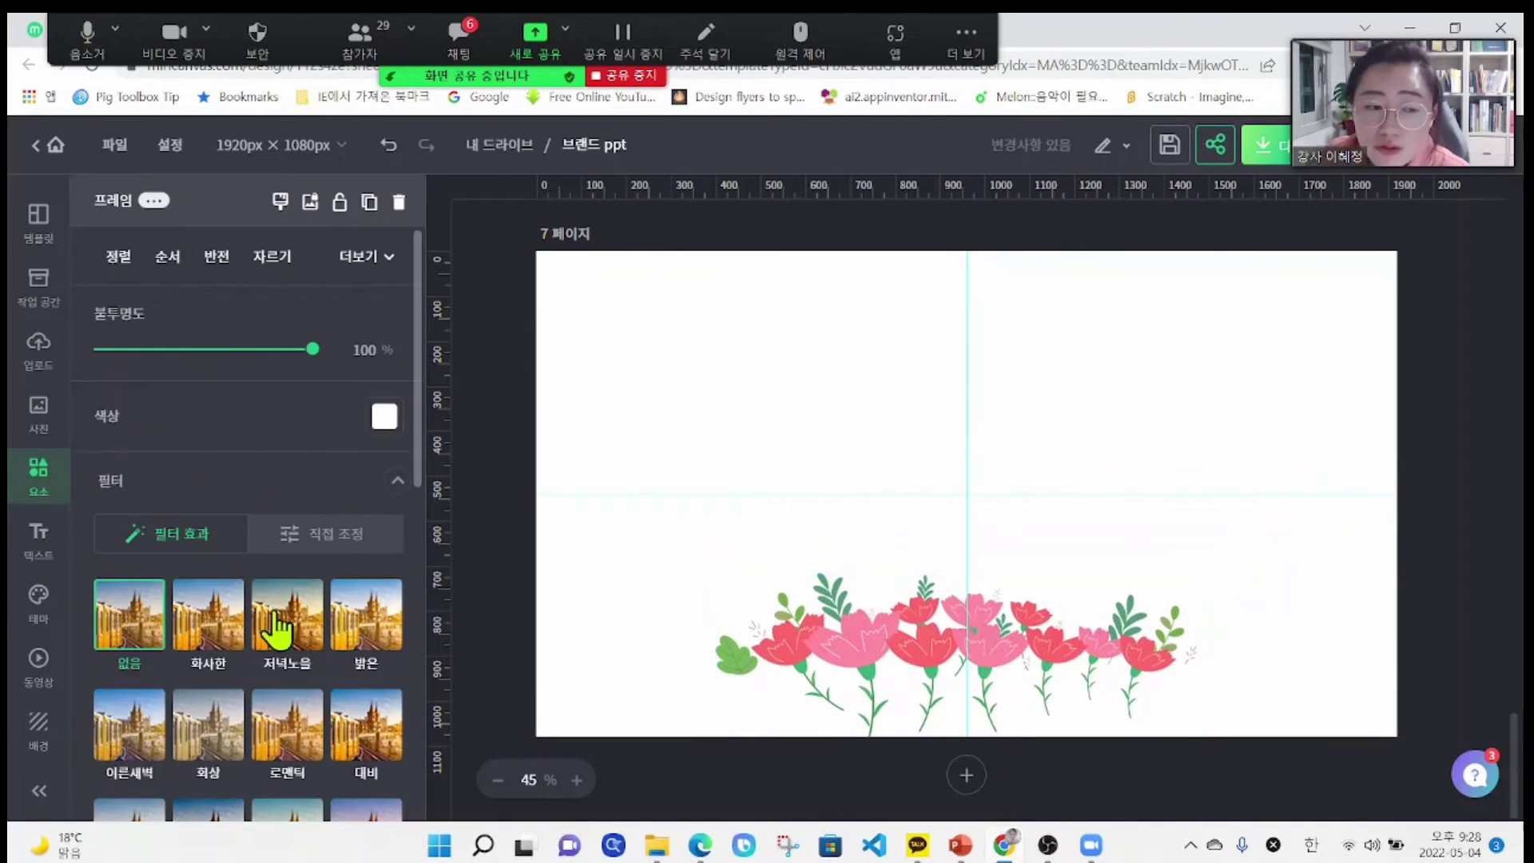
left_click(483, 440)
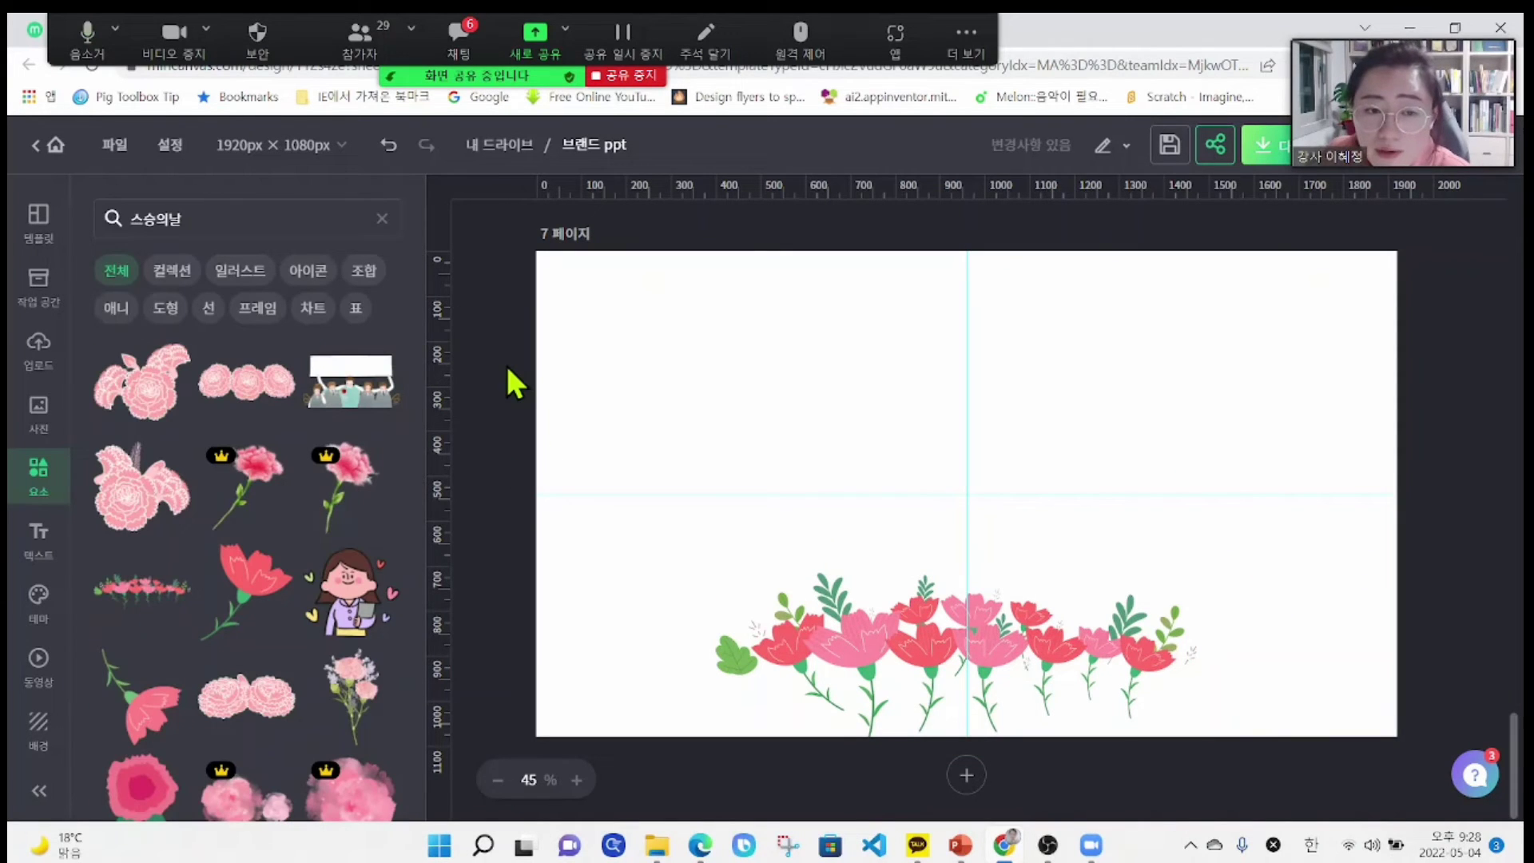
- Insert the pair of pink carnation blooms and place it in the upper-left area of page 7
scroll(240, 559, "down", 3)
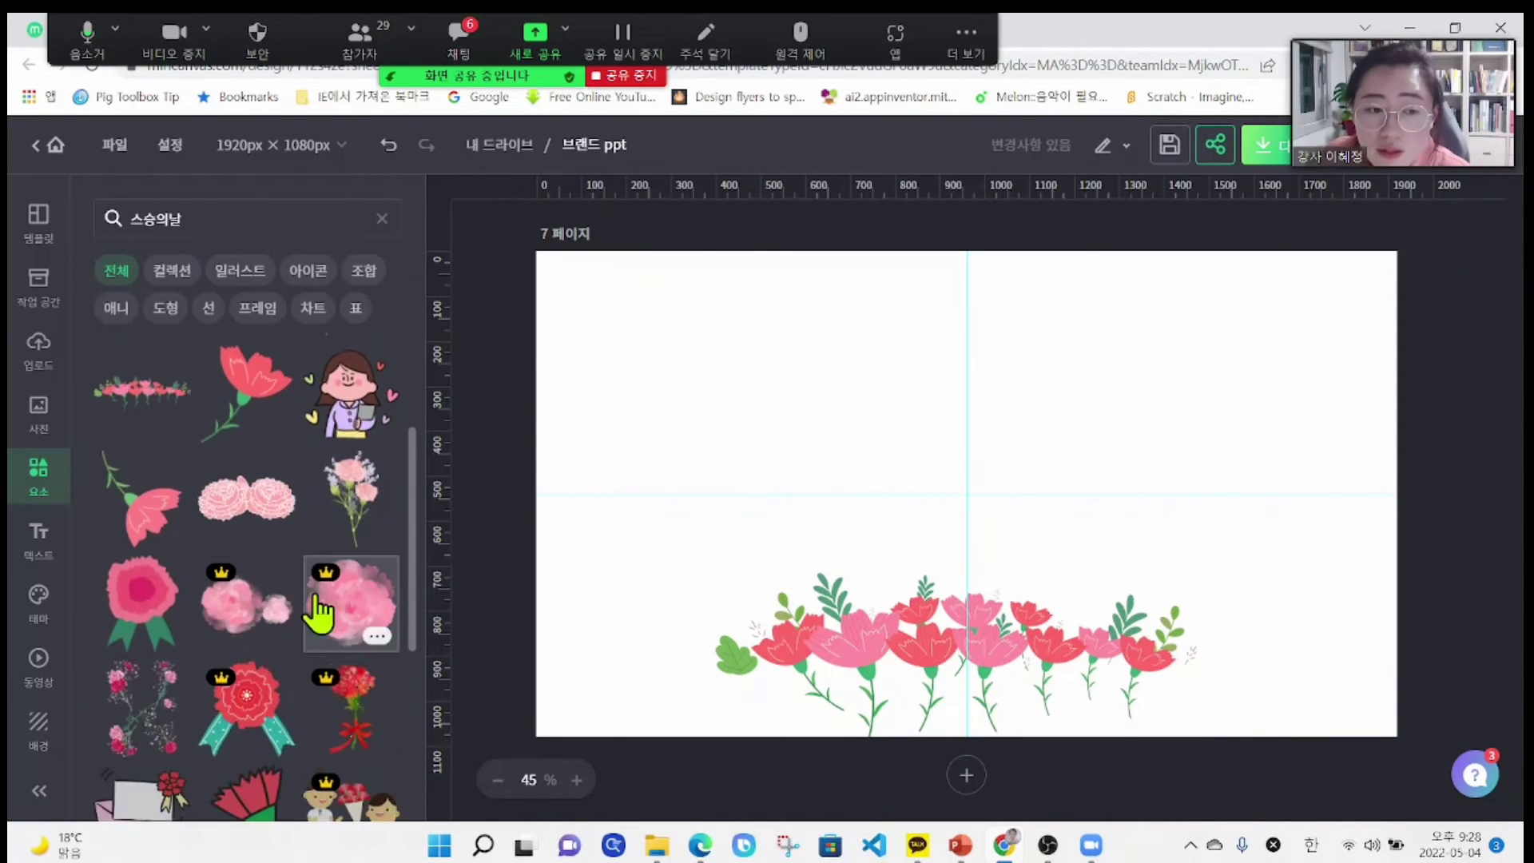
left_click(272, 527)
left_click_drag(1043, 460, 757, 355)
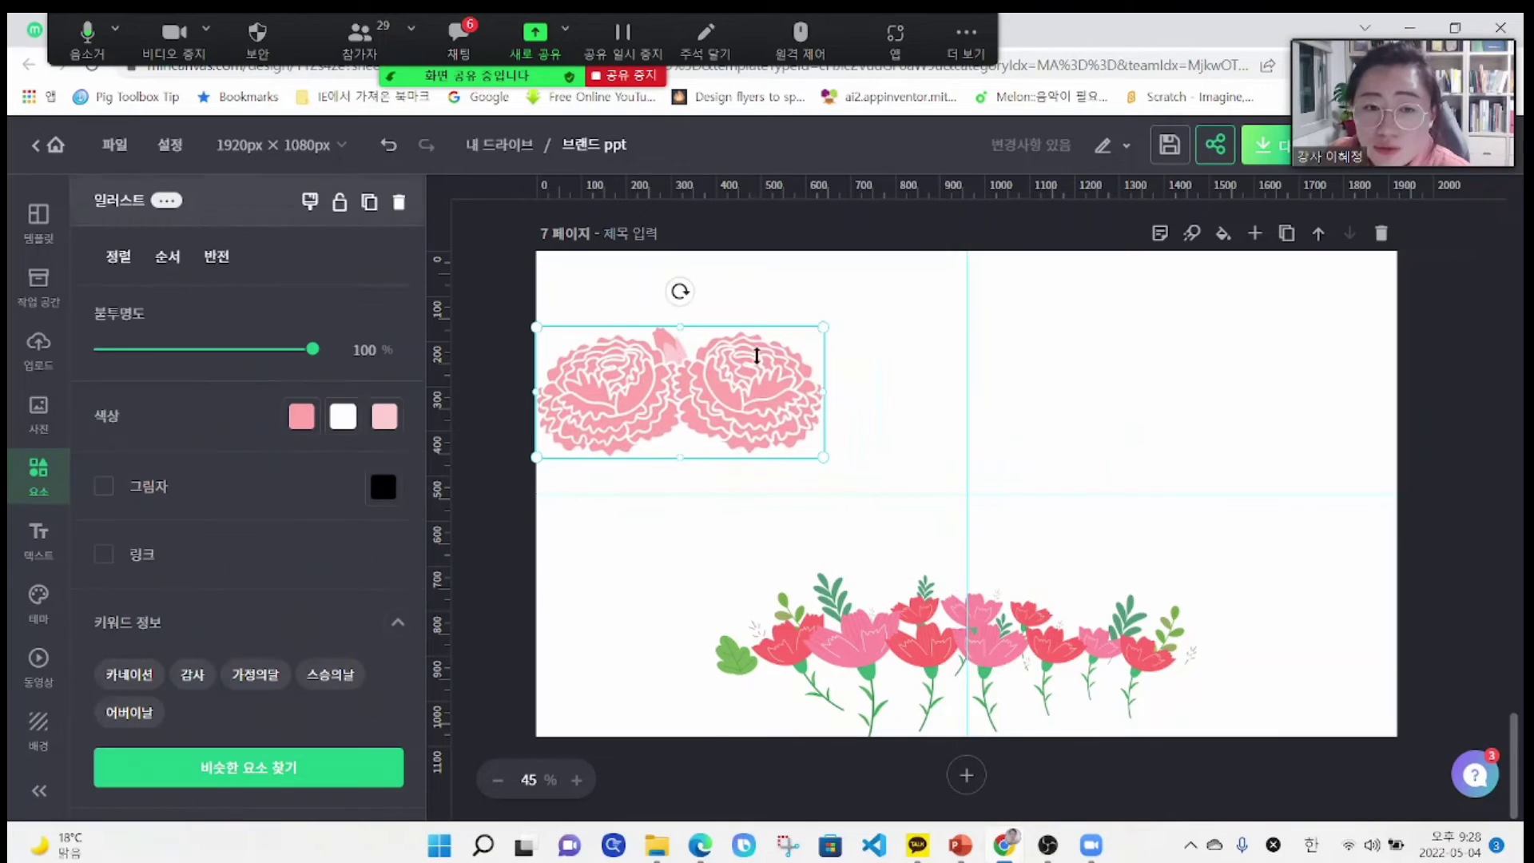
left_click(651, 267)
left_click(683, 366)
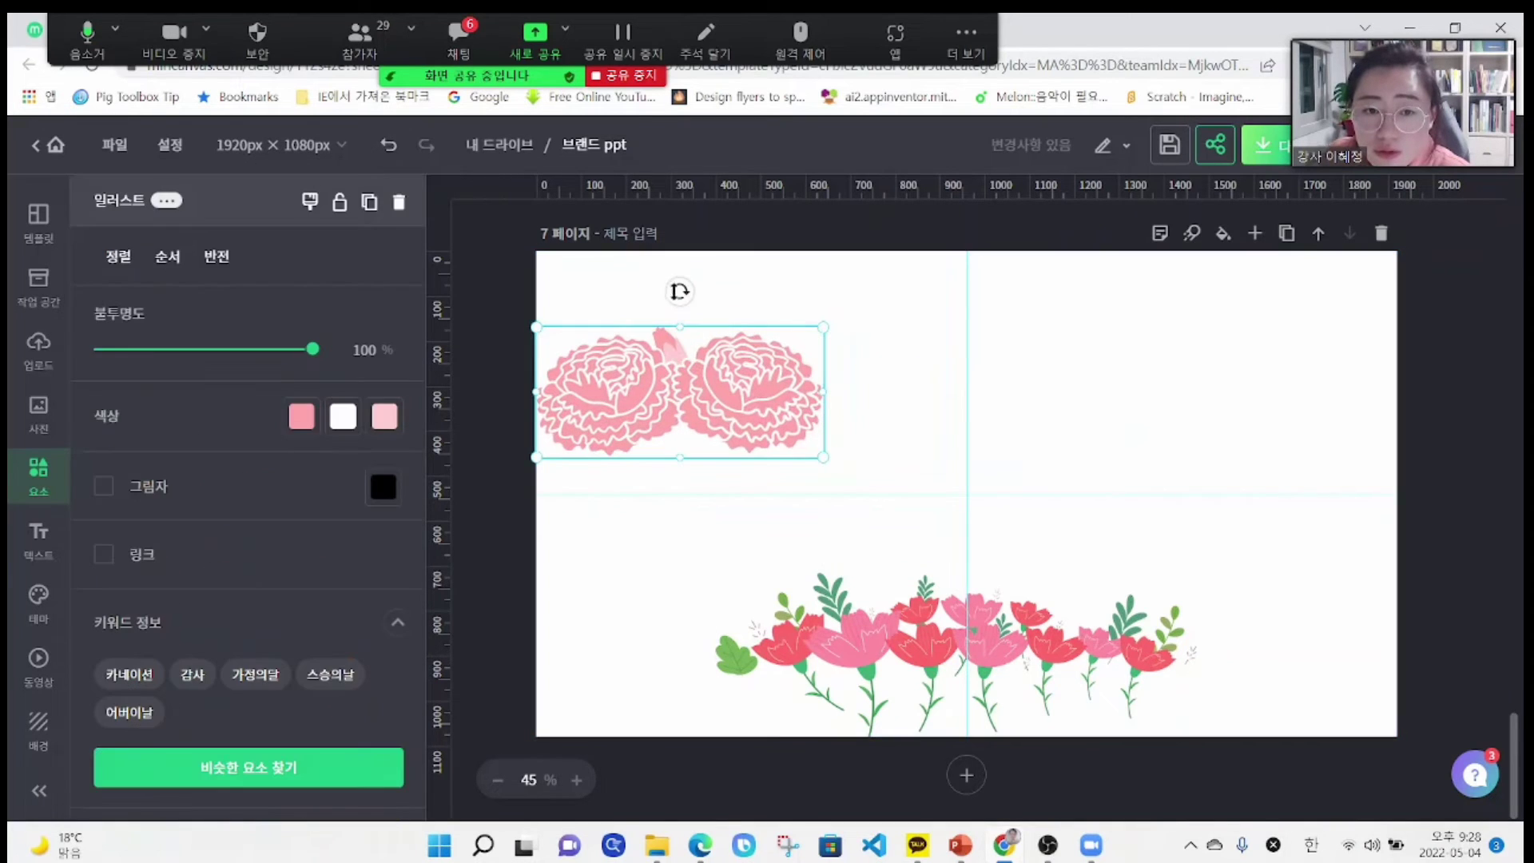
left_click(676, 271)
left_click(697, 367)
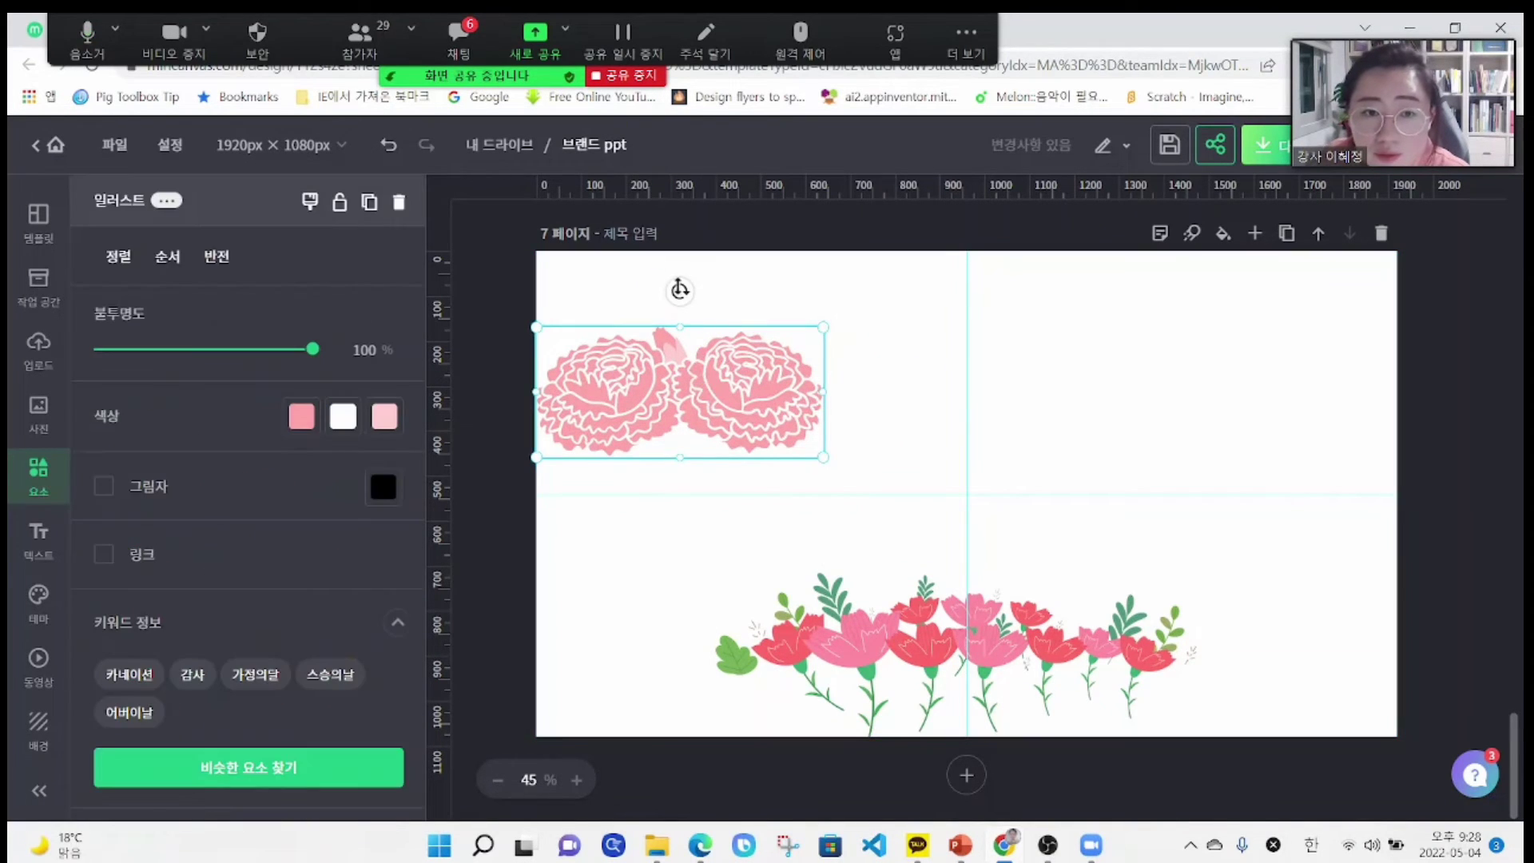
left_click(676, 270)
left_click(681, 356)
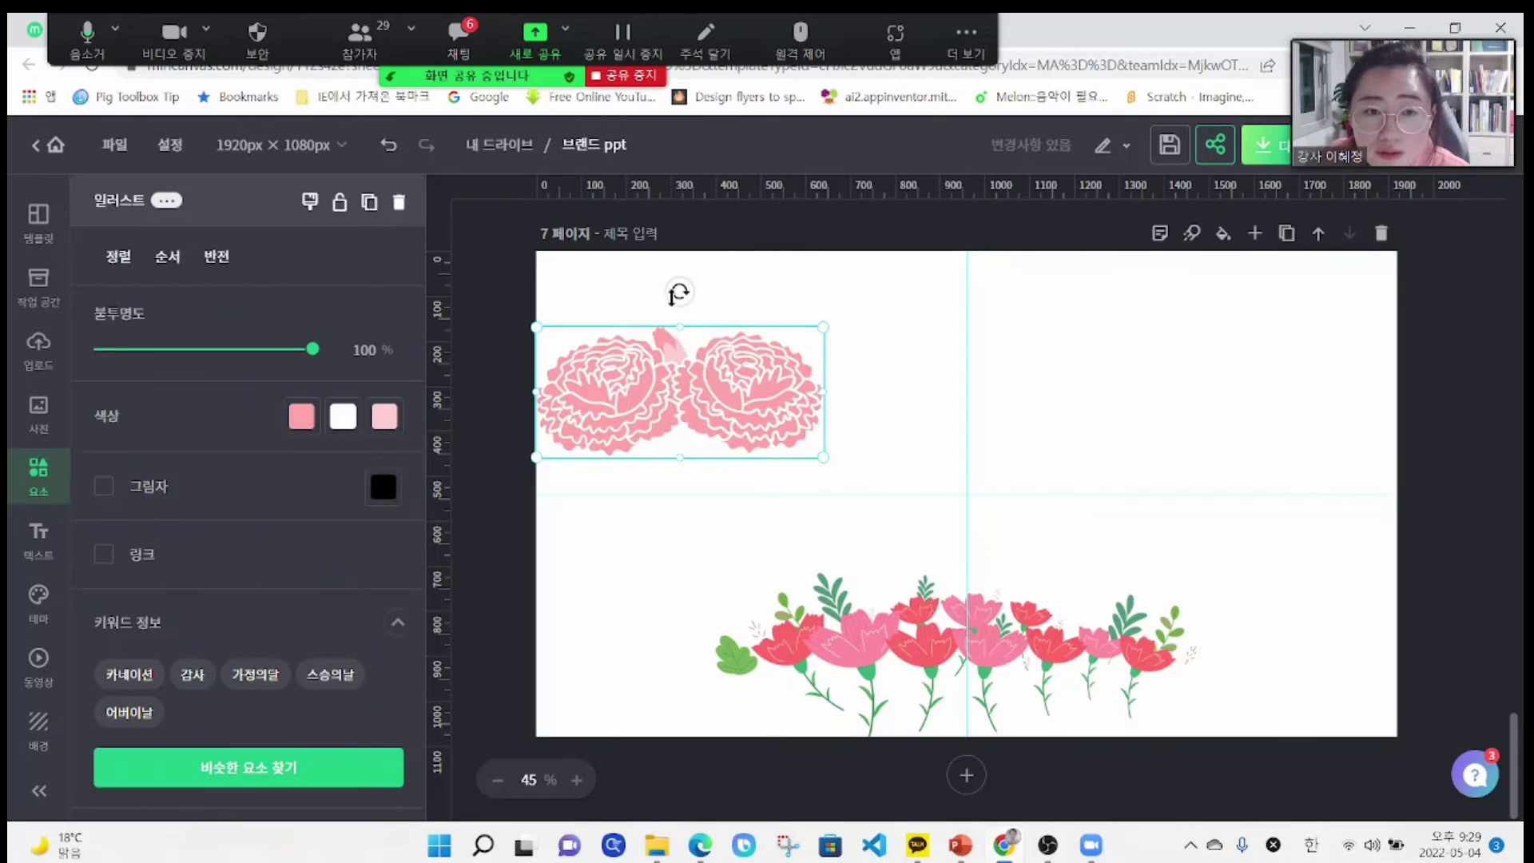
left_click(678, 271)
left_click(683, 345)
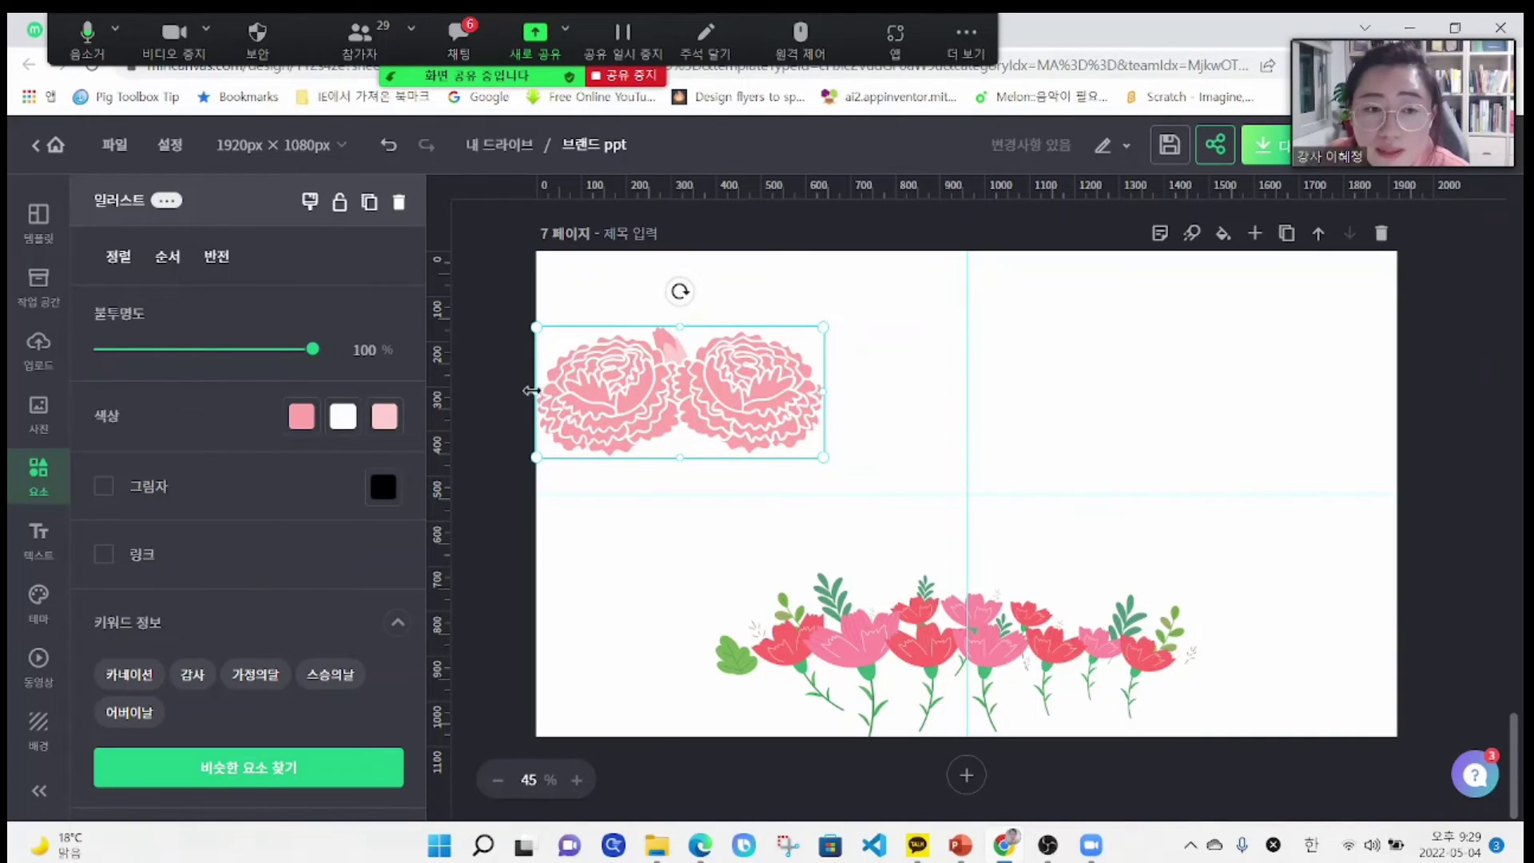
left_click(503, 400)
scroll(240, 600, "down", 6)
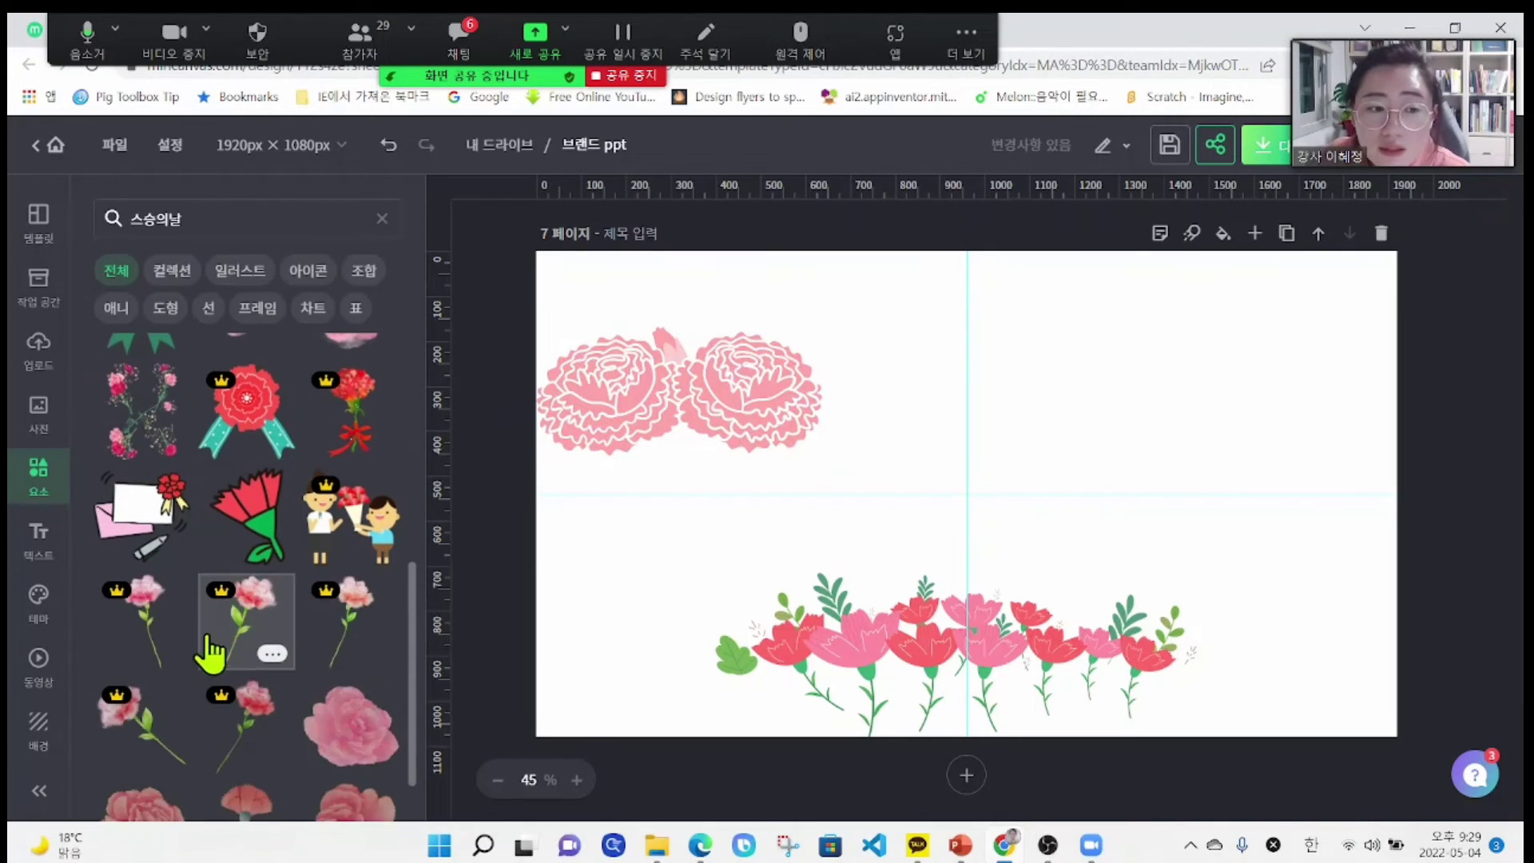
- Add a subtitle text box to page 7 and move it to the upper-right area beside the carnation pair
left_click(49, 540)
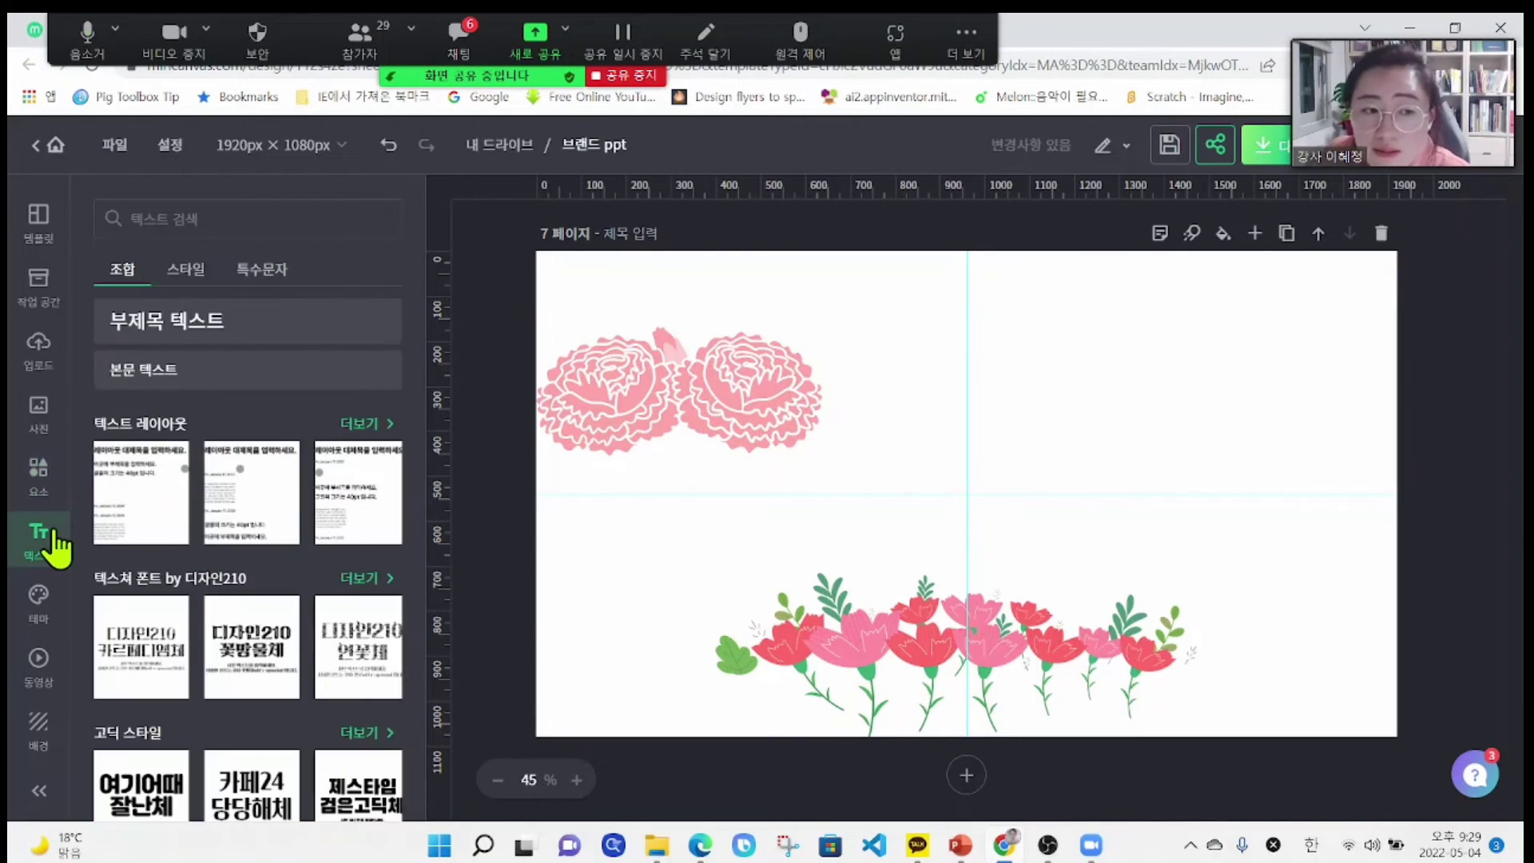
left_click(209, 435)
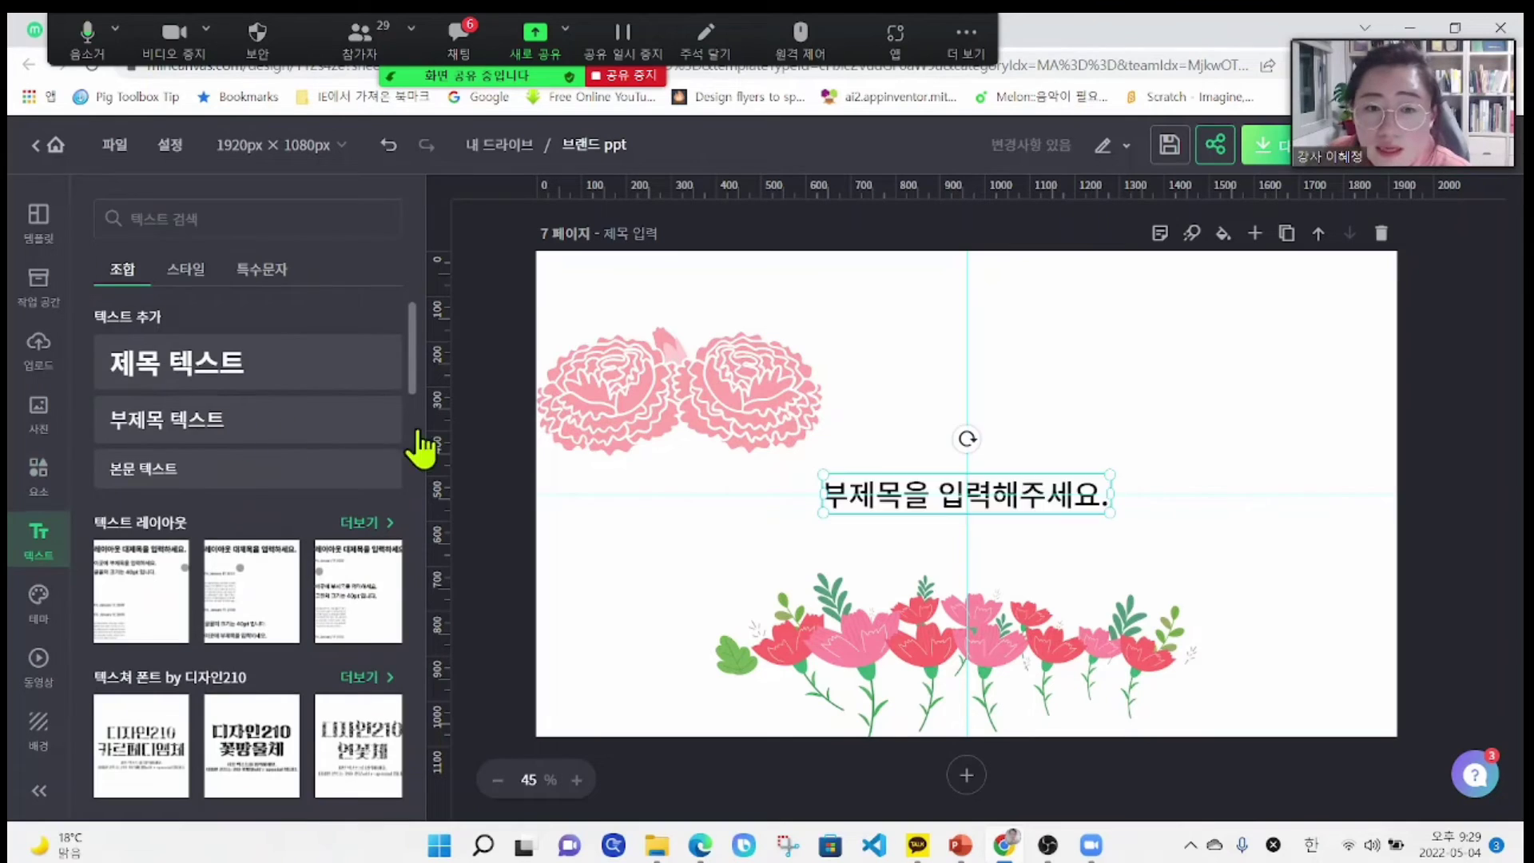
left_click(1148, 489)
left_click_drag(1052, 518, 1164, 401)
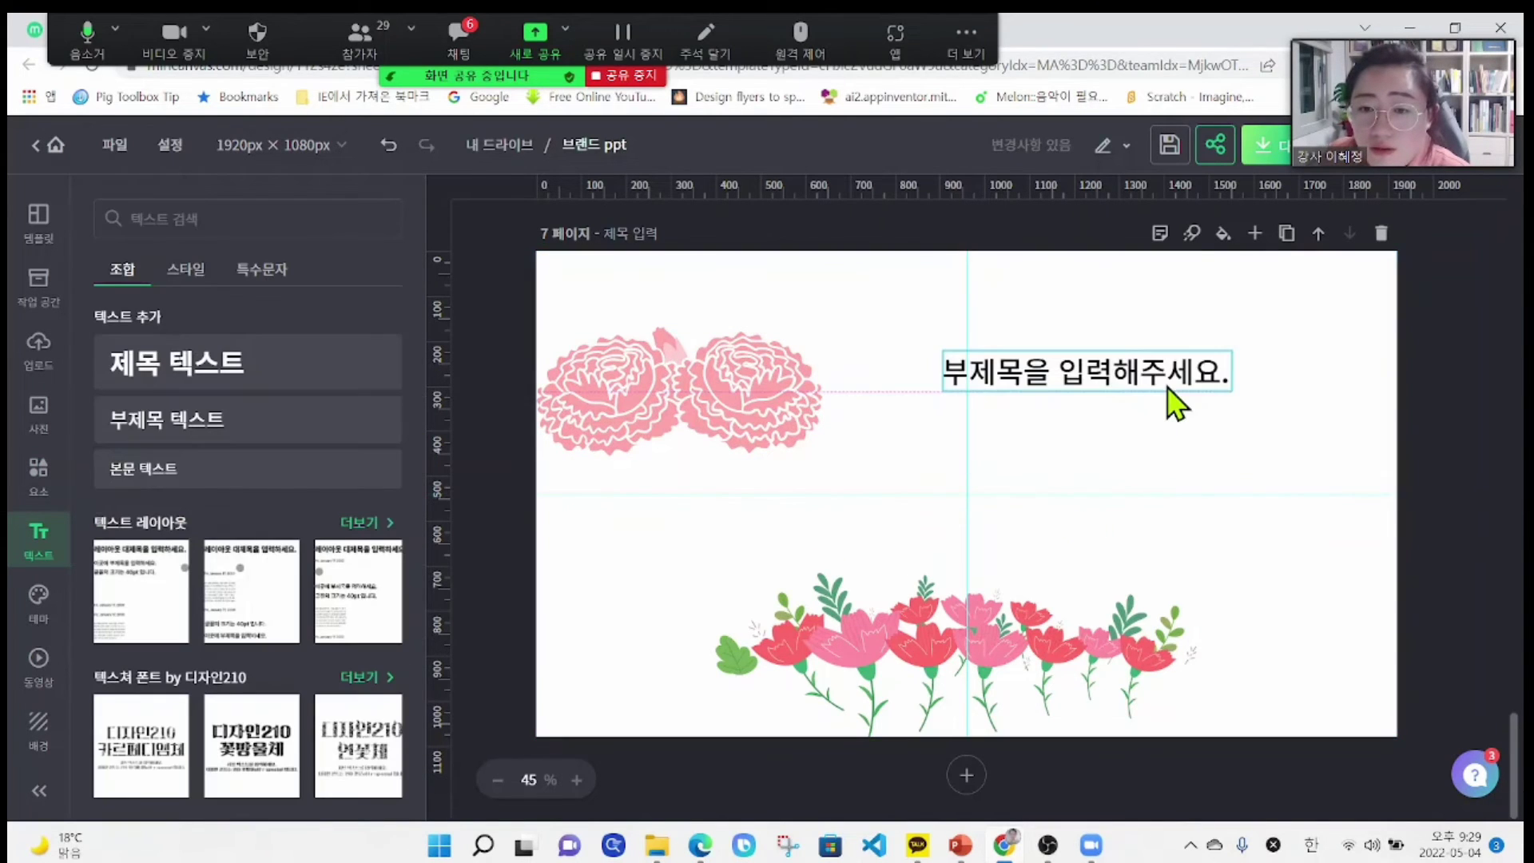
- Replace the subtitle with 사랑하는 선생님께 and 메시지 on two lines, and shift the carnation pair closer to the text
double_click(1167, 388)
type("사랑")
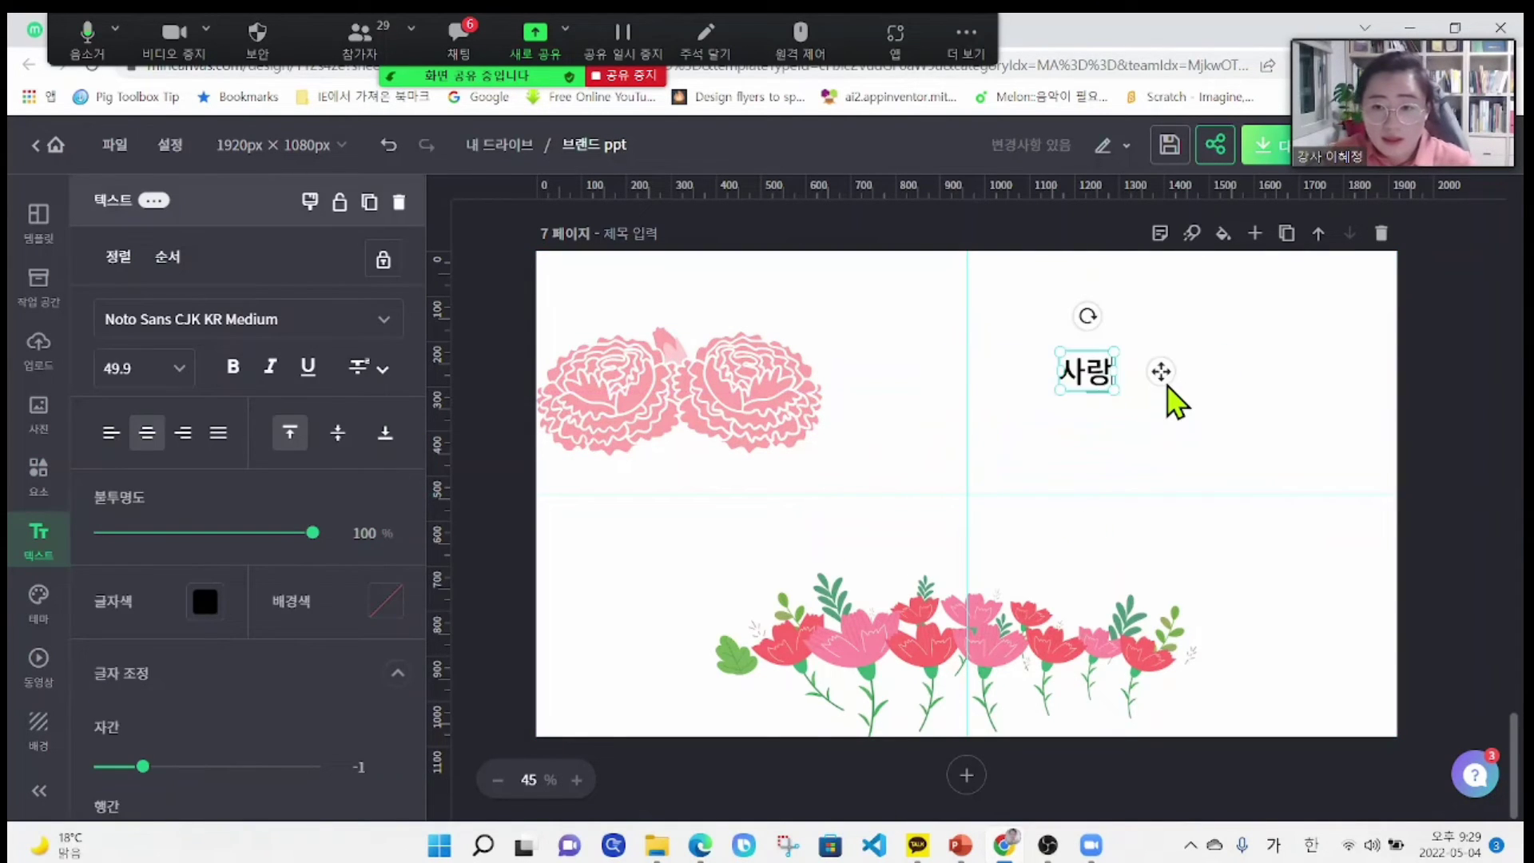
type("하는 선생님께")
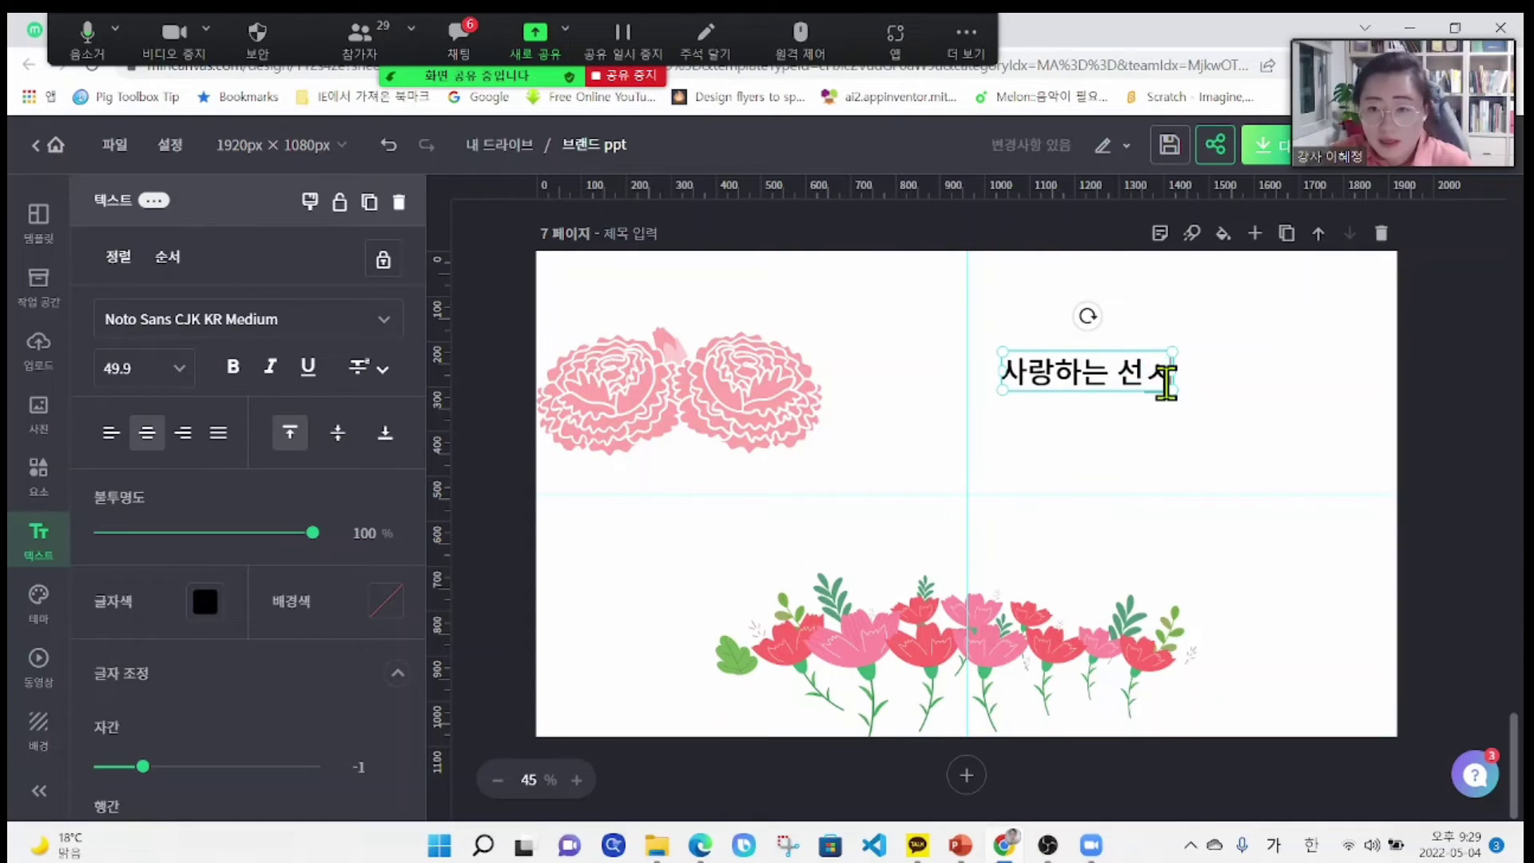
key("Return")
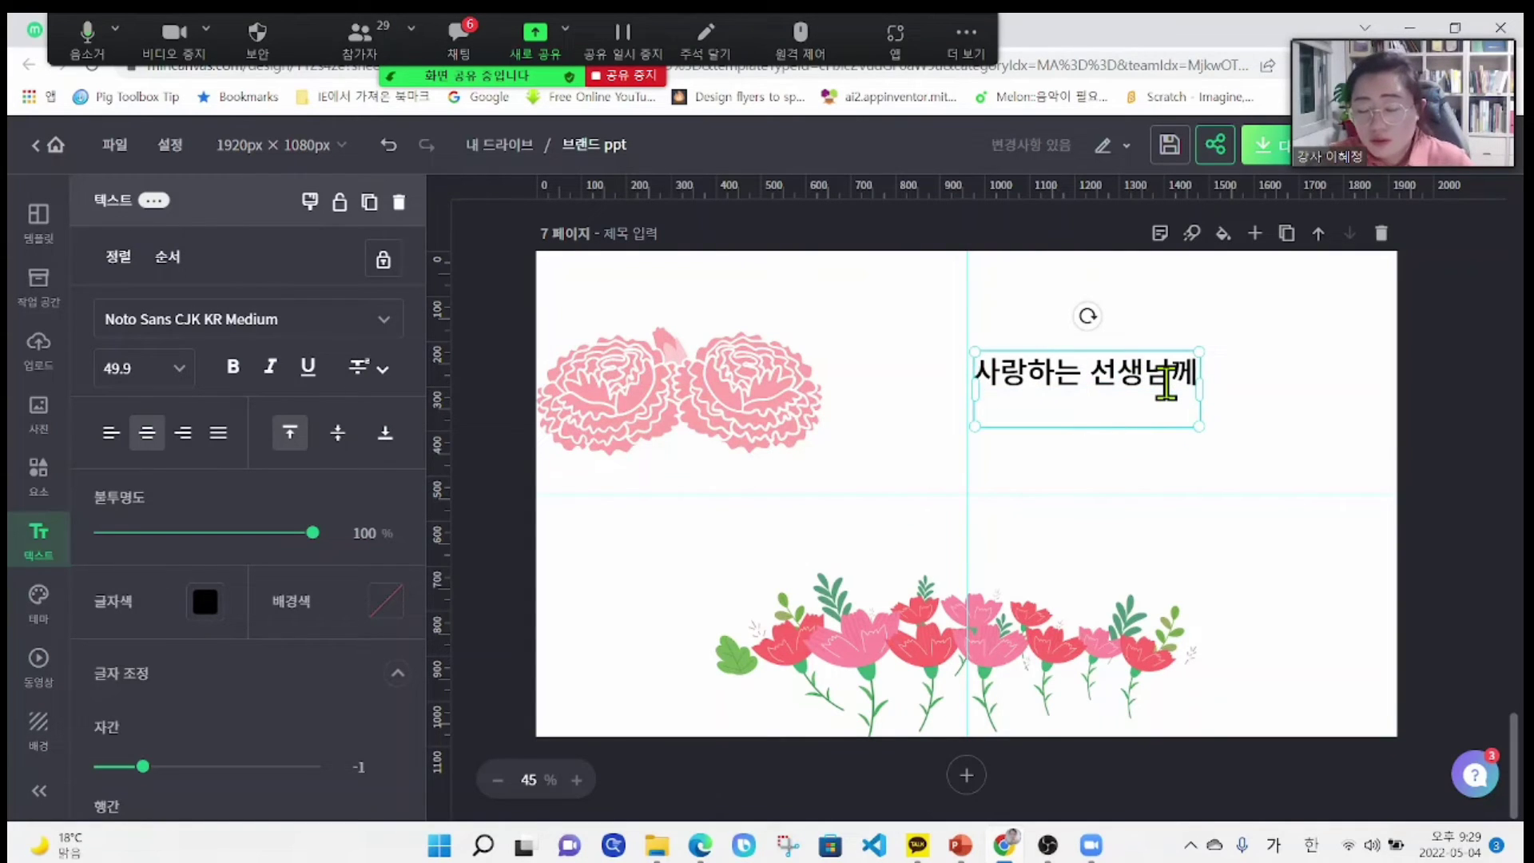
type("메시지")
key("Return")
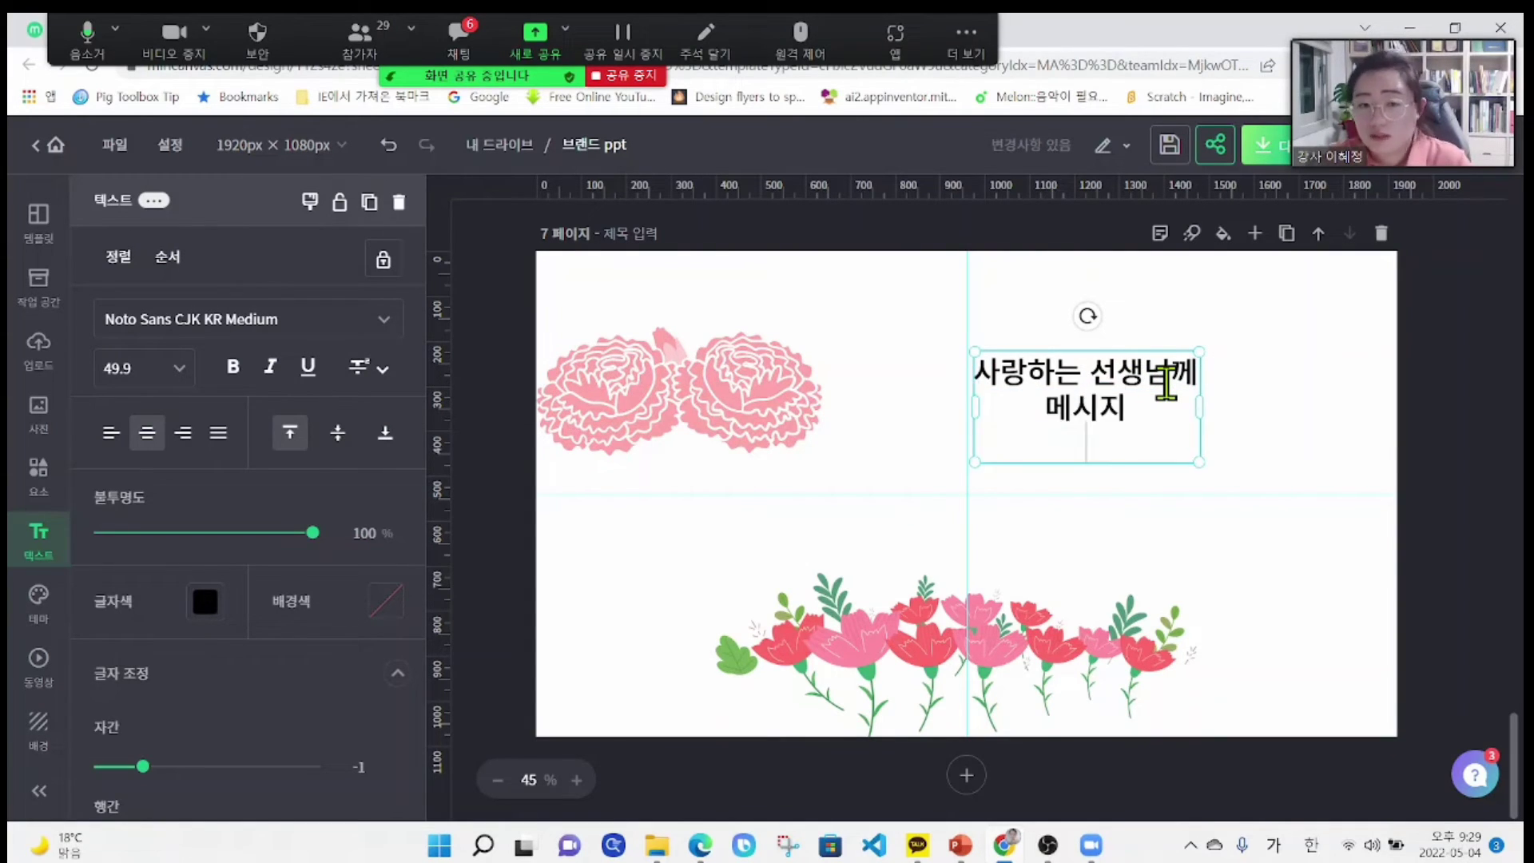
left_click_drag(735, 400, 814, 404)
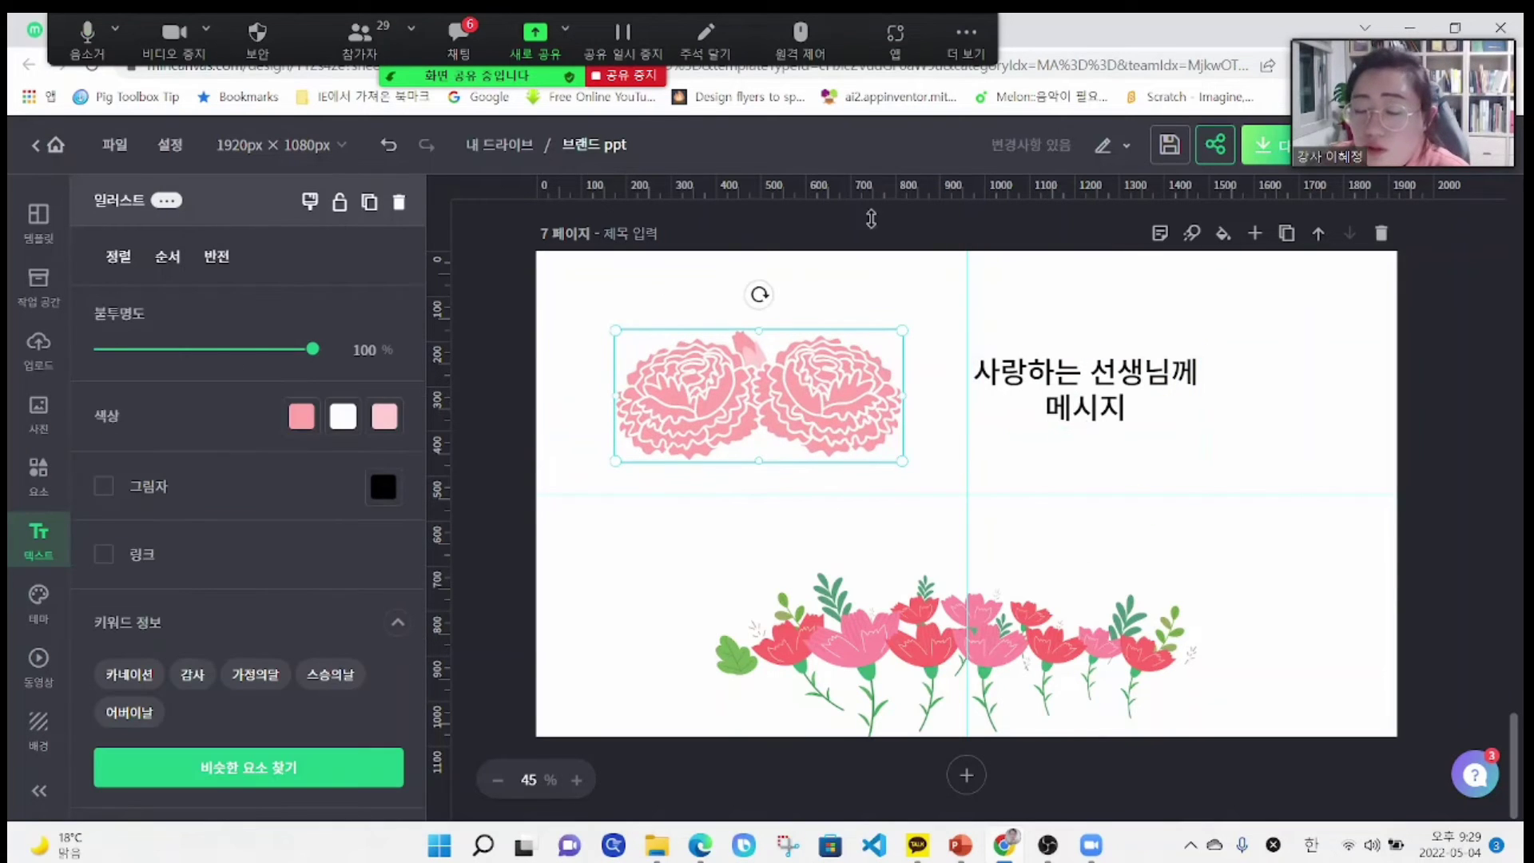
left_click(1473, 462)
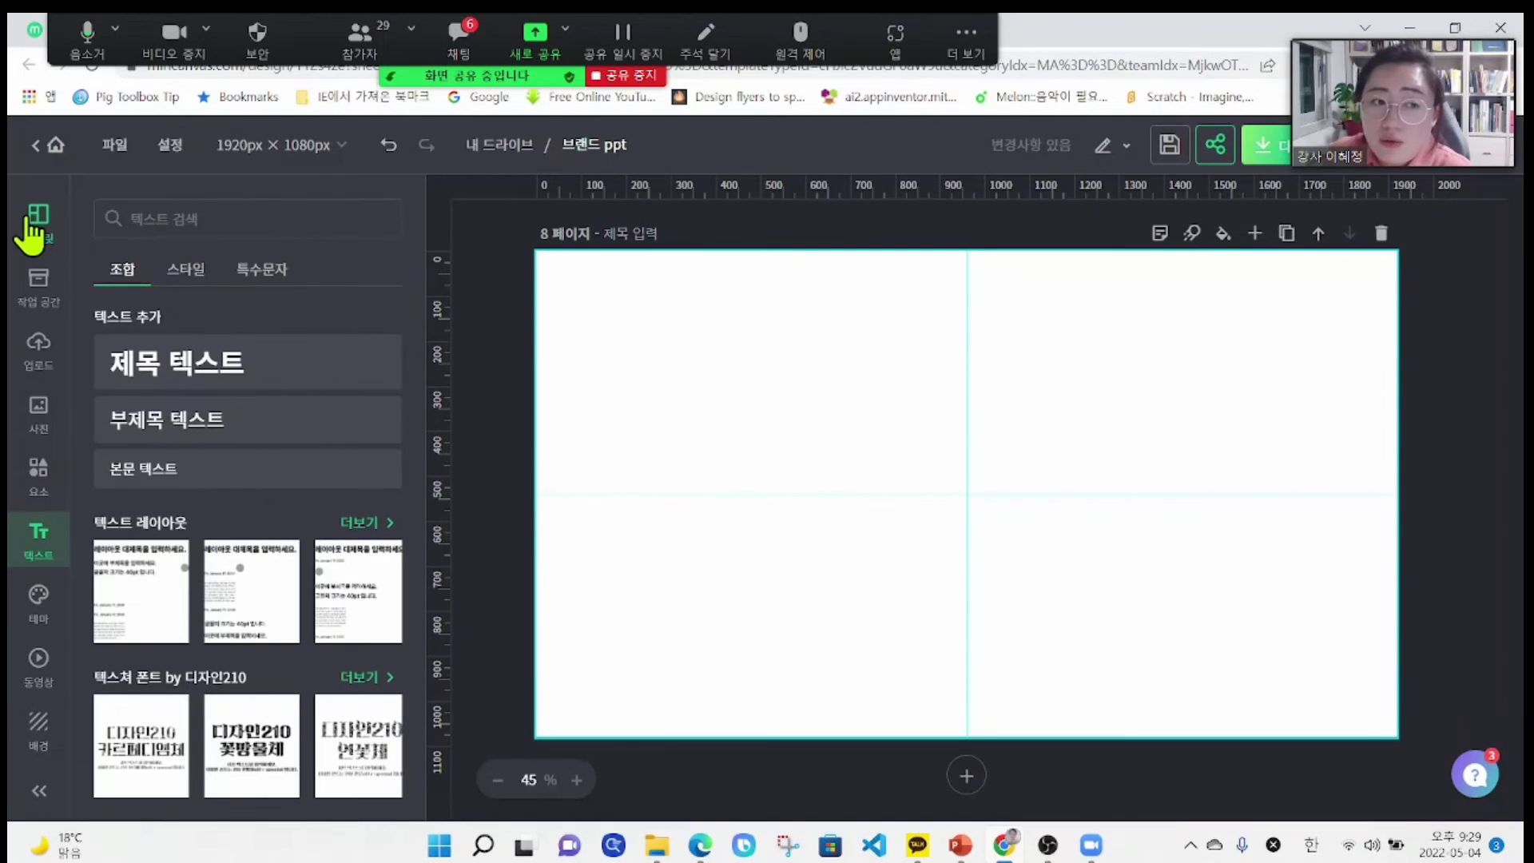
- Add a blank page 8 and search the presentation templates for 스승의날
left_click(37, 228)
left_click(195, 217)
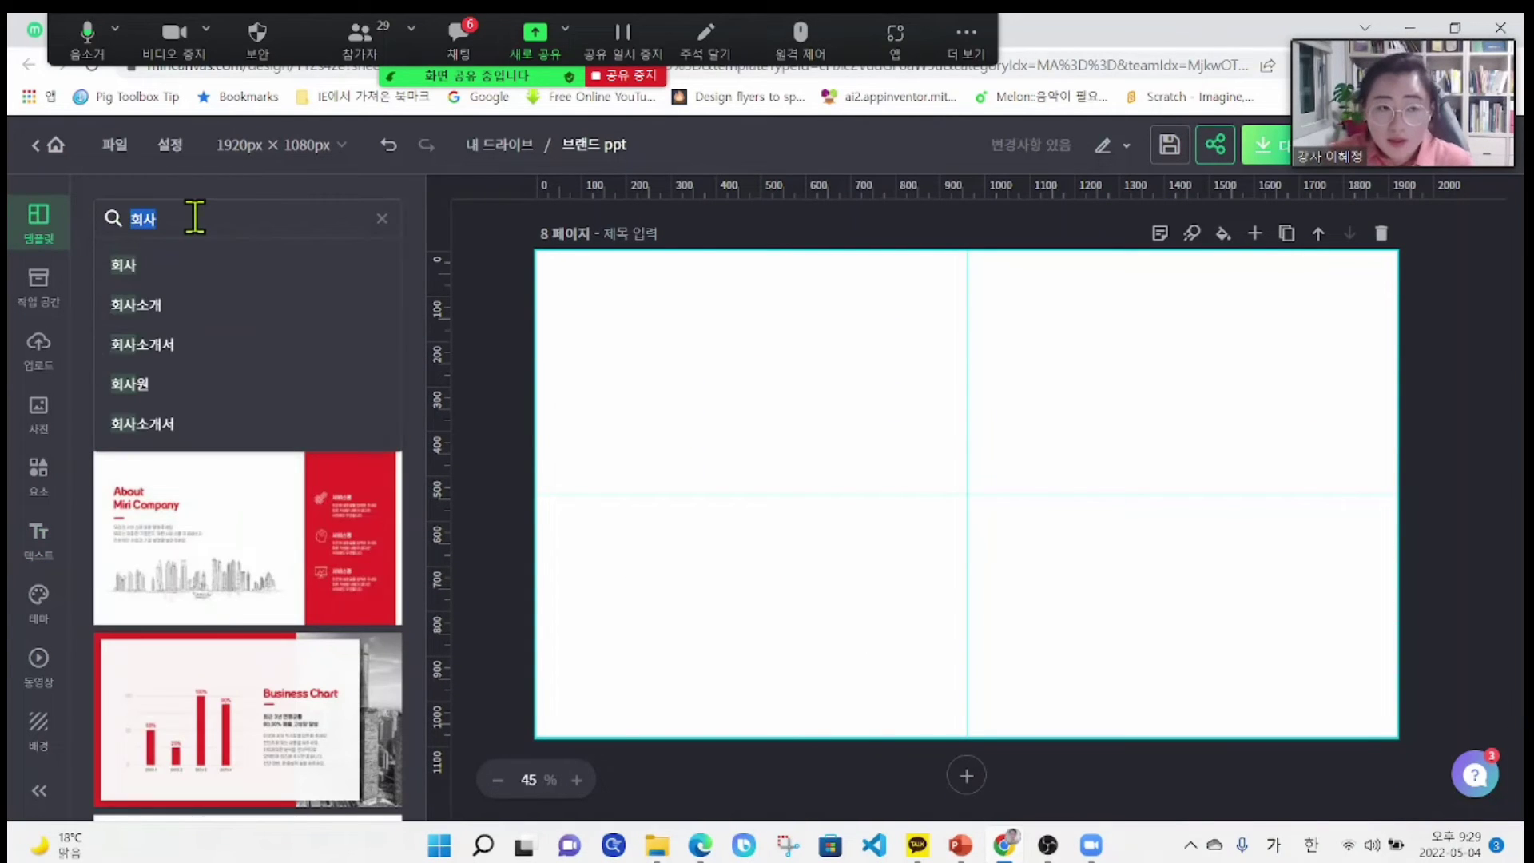
type("스승의날")
key("Return")
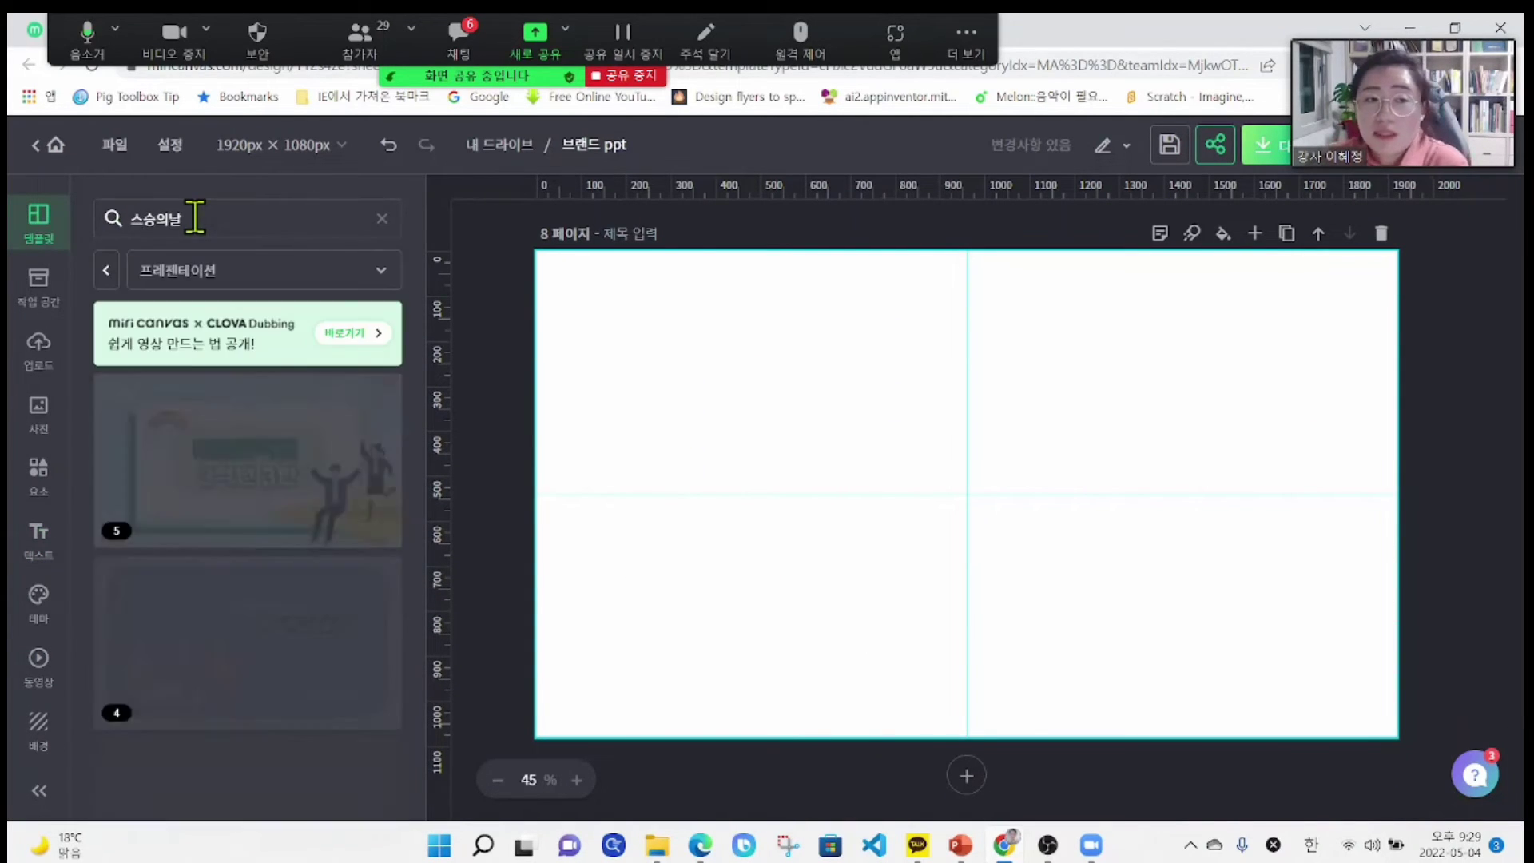
- Look through the 스승의날 presentation templates and widen the search to 모든 템플릿
scroll(302, 639, "down", 2)
scroll(309, 639, "up", 2)
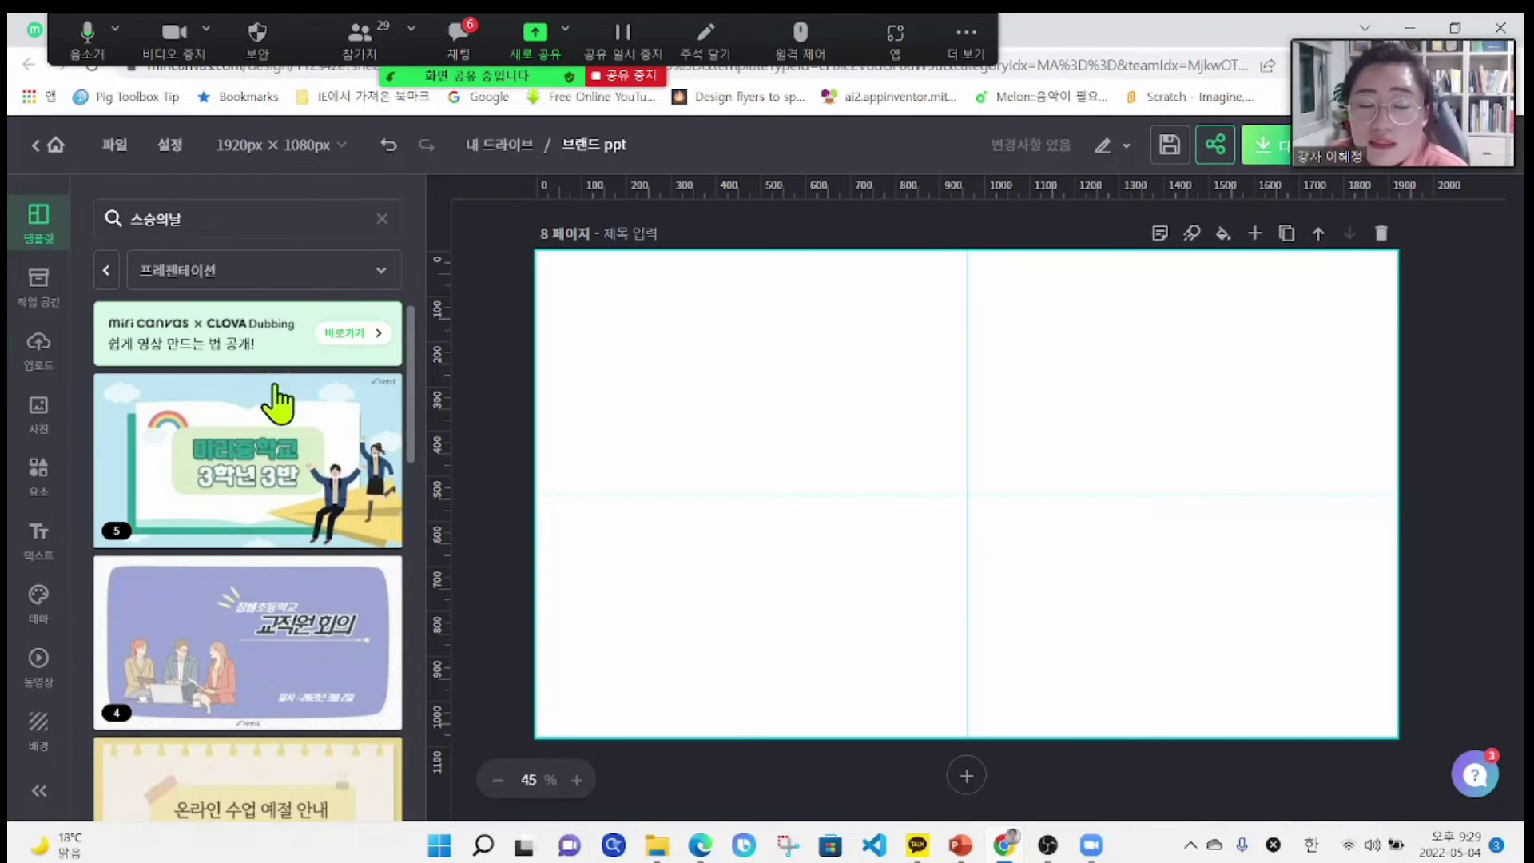
scroll(308, 599, "down", 10)
scroll(314, 605, "up", 6)
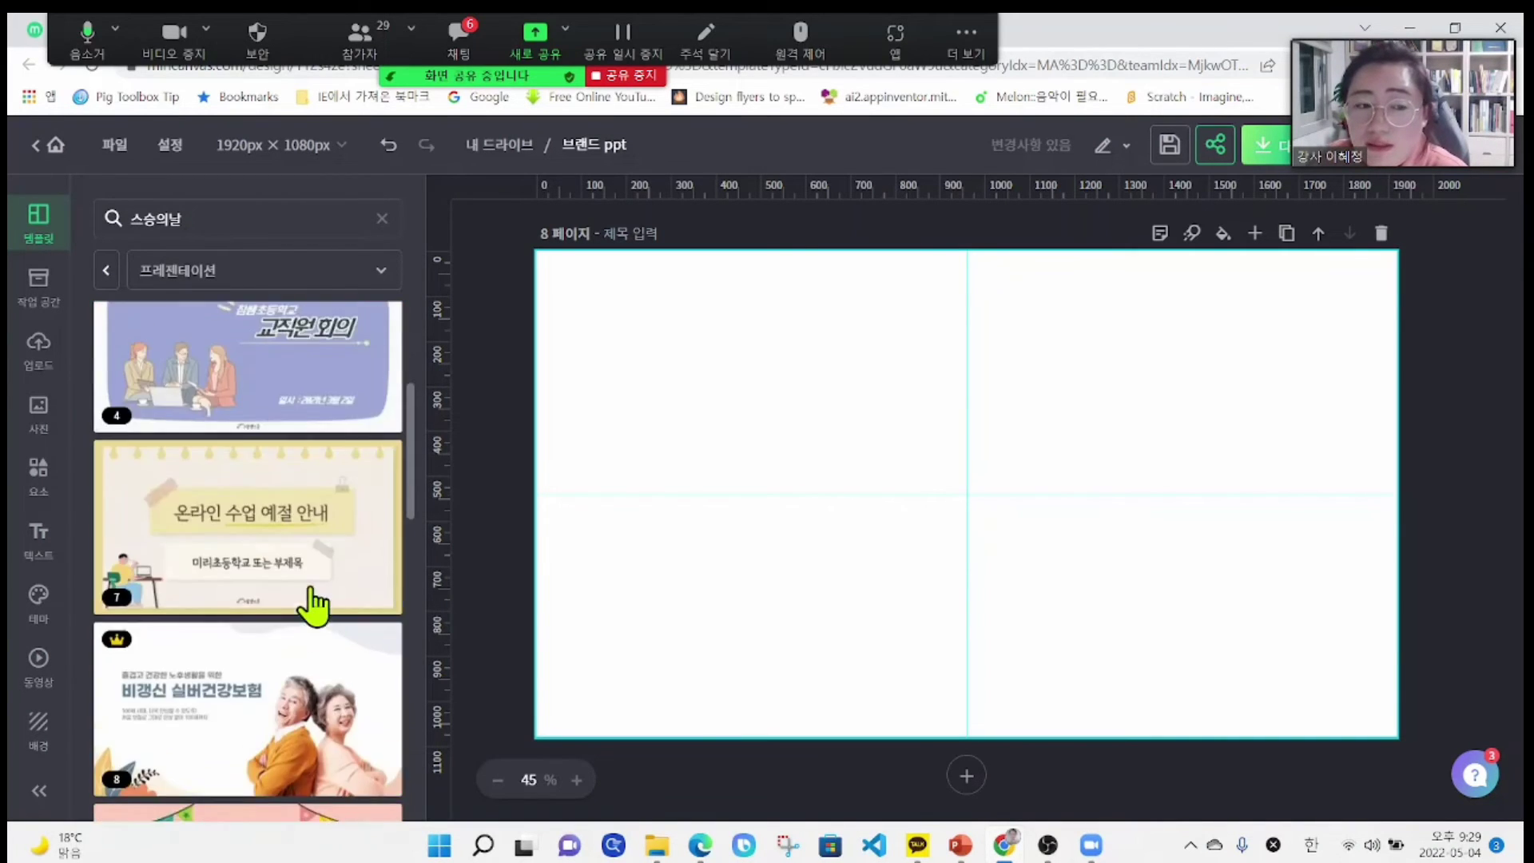
scroll(314, 605, "up", 4)
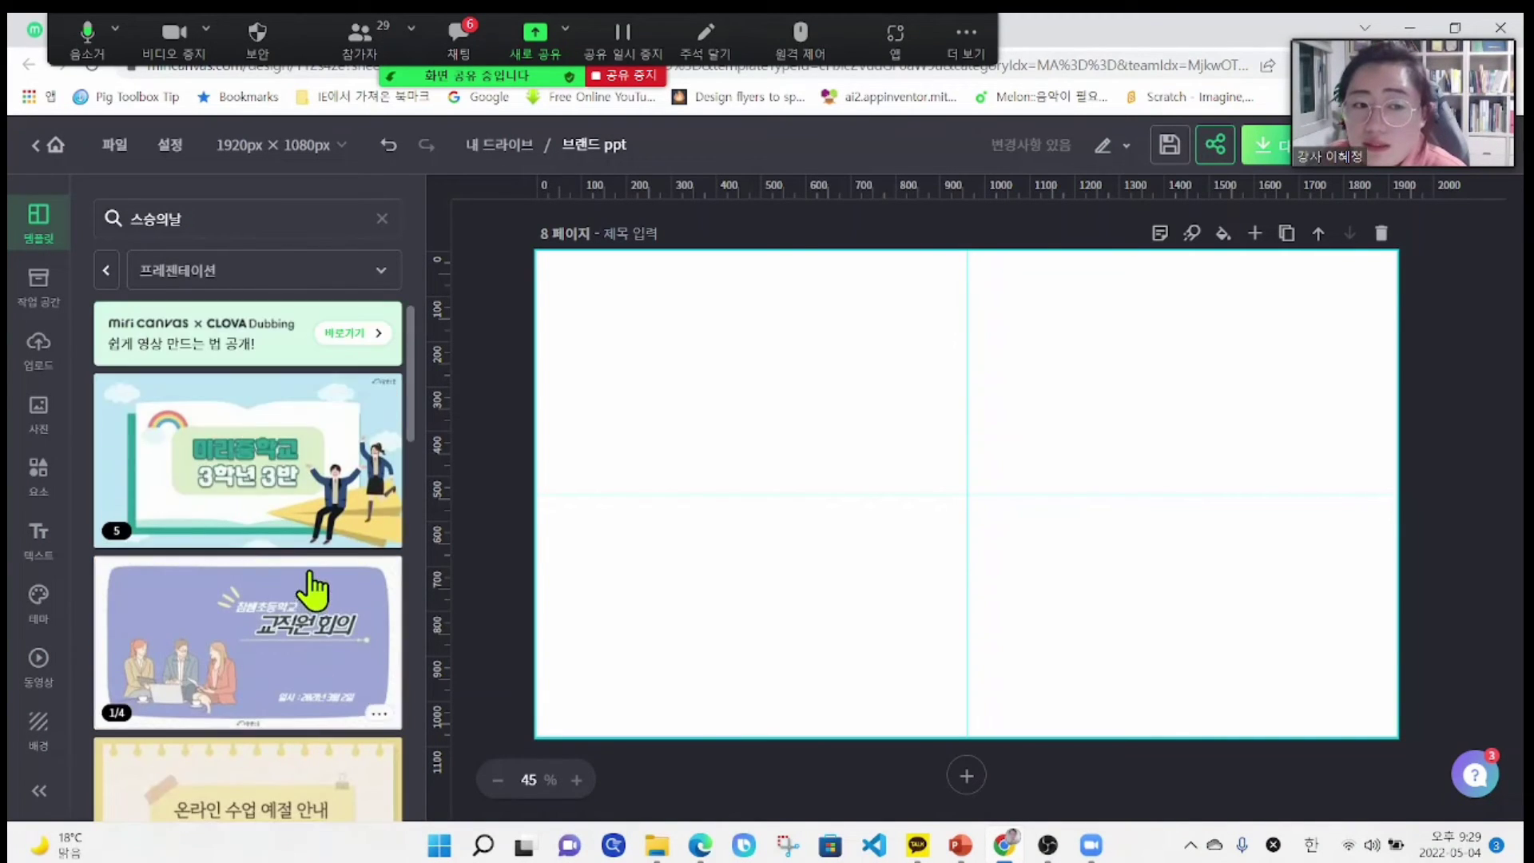
left_click(316, 281)
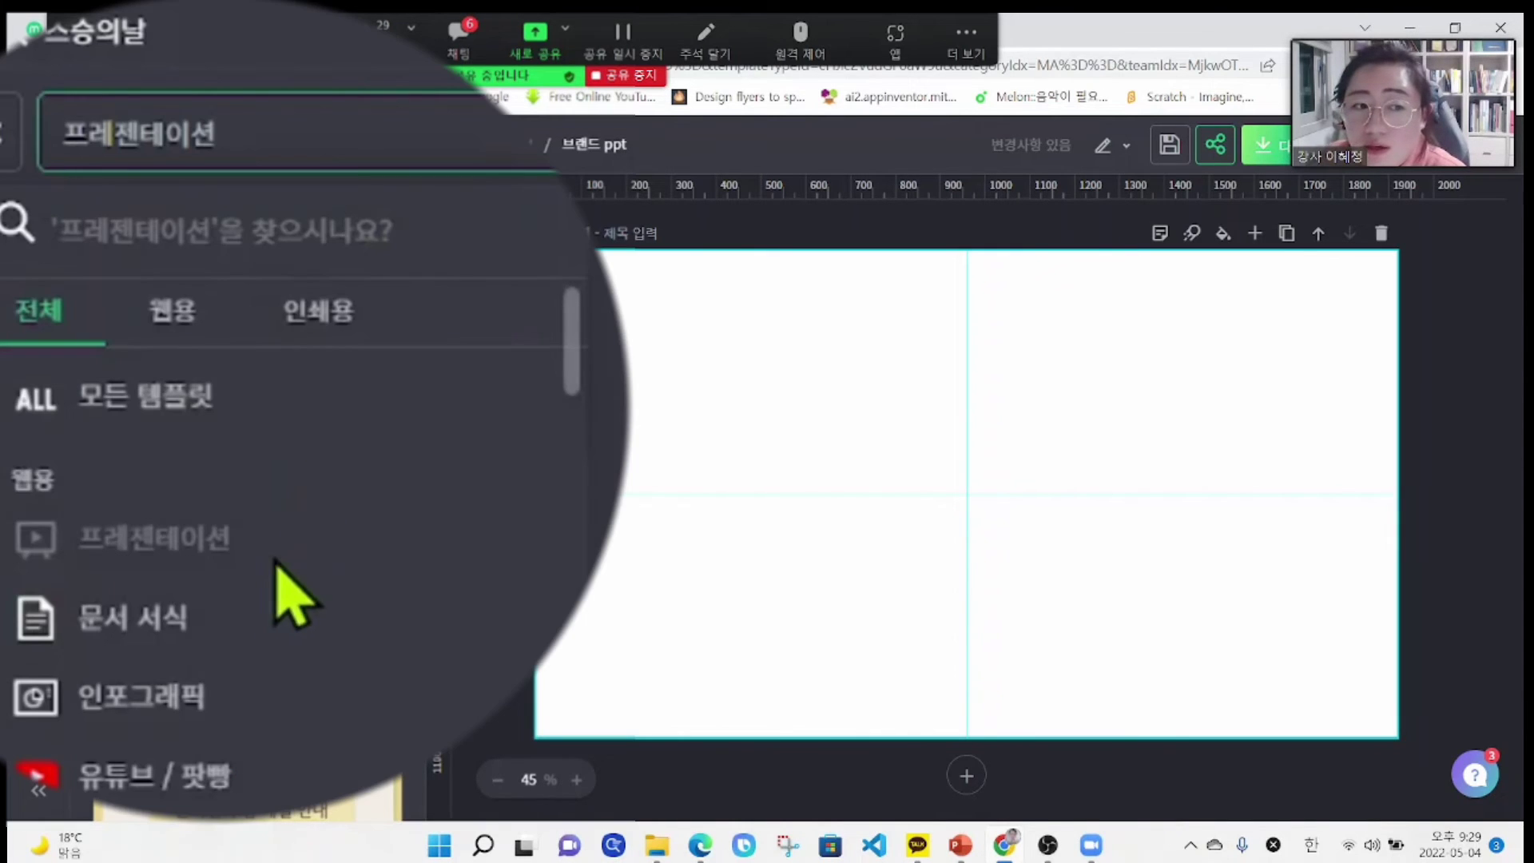
left_click(184, 397)
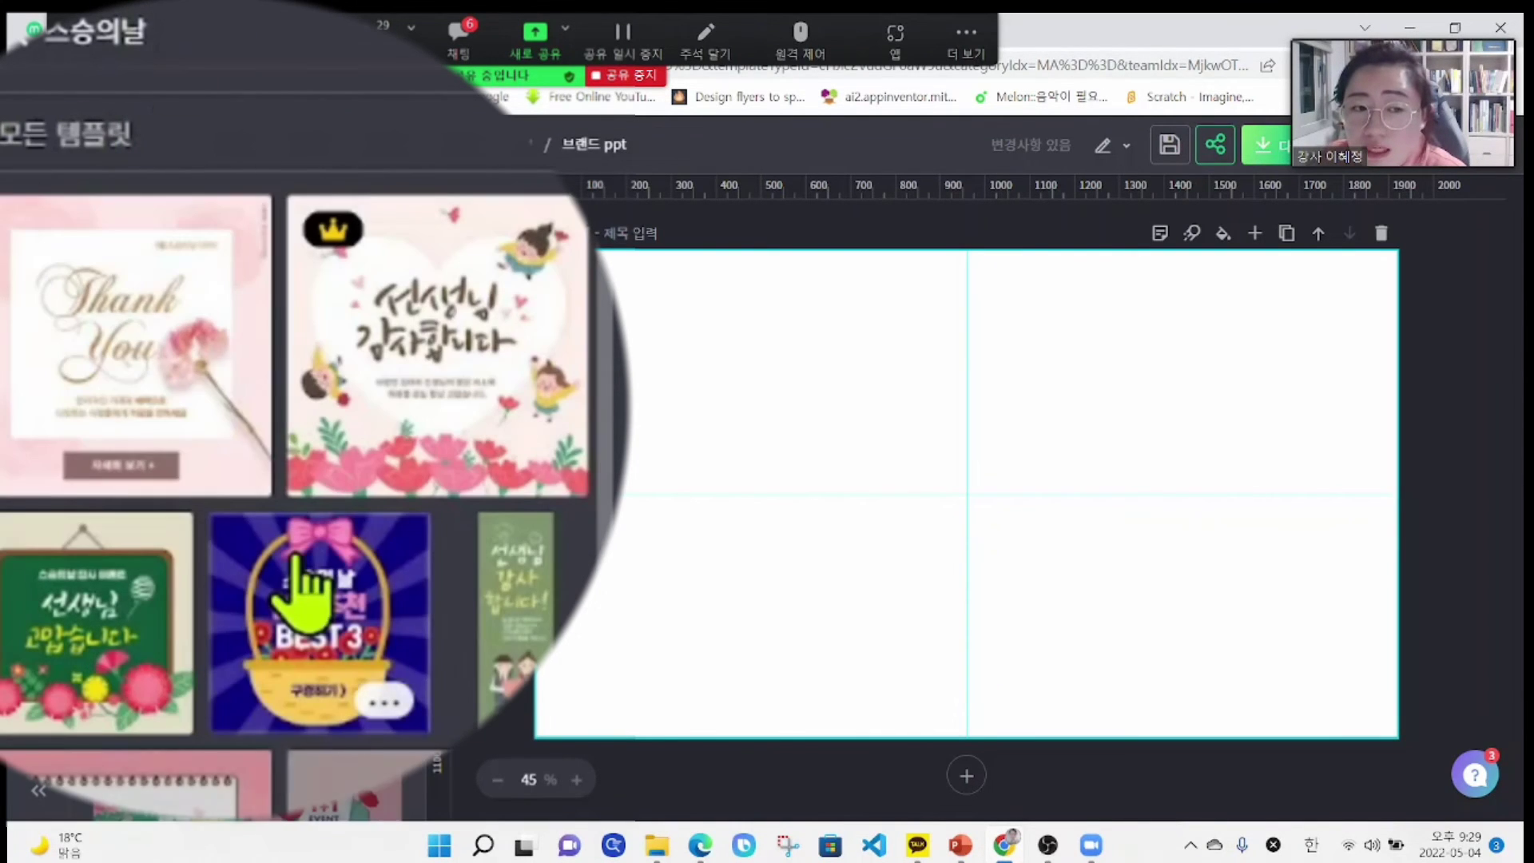
- Apply the pink Thank You carnation template to page 8 using the 원본 크기 fitting option
left_click(185, 379)
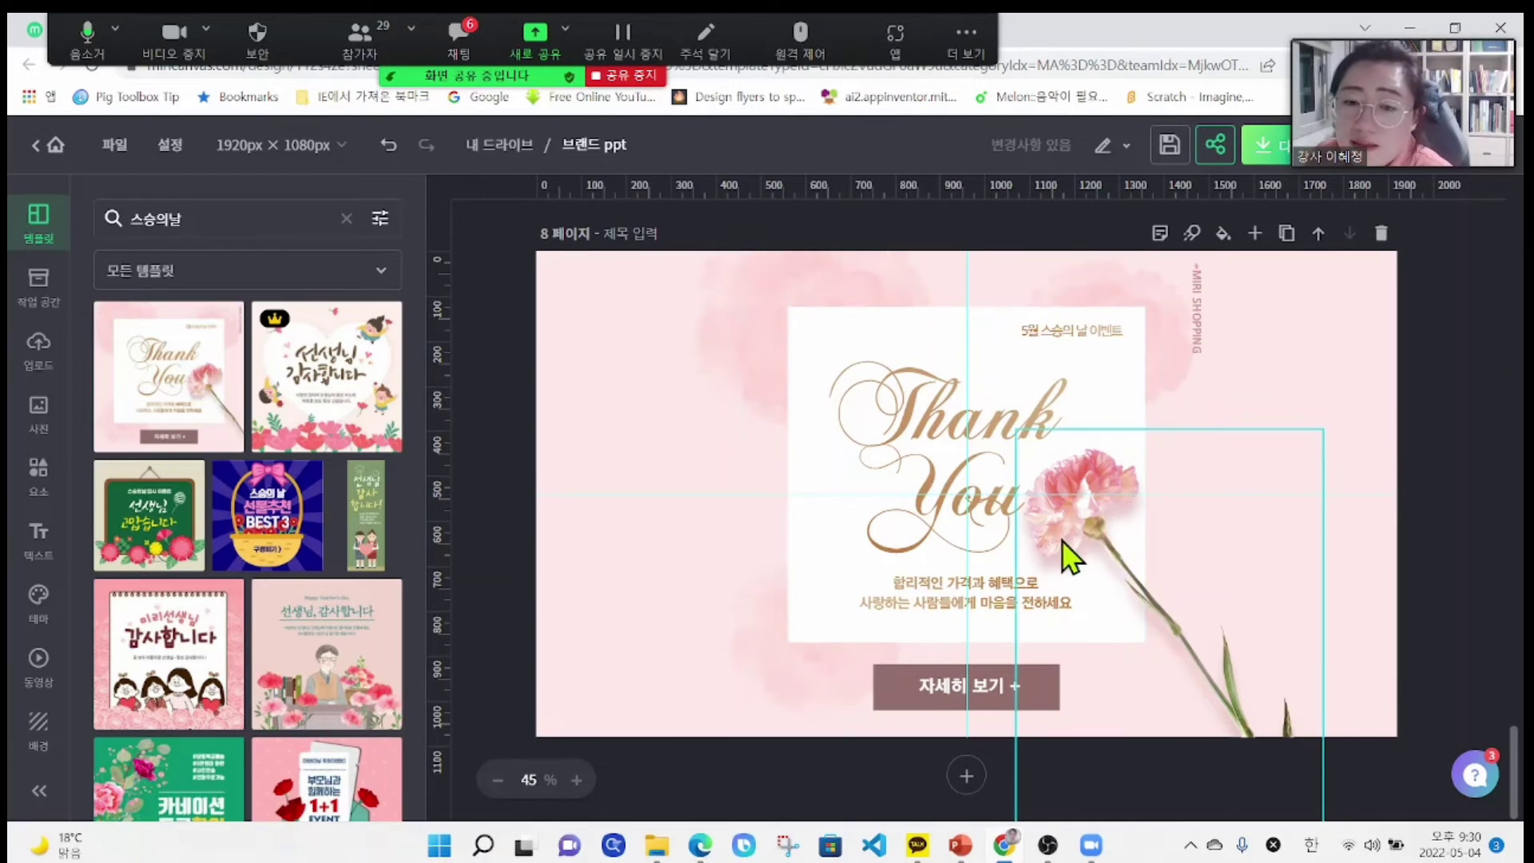
key("ctrl+z")
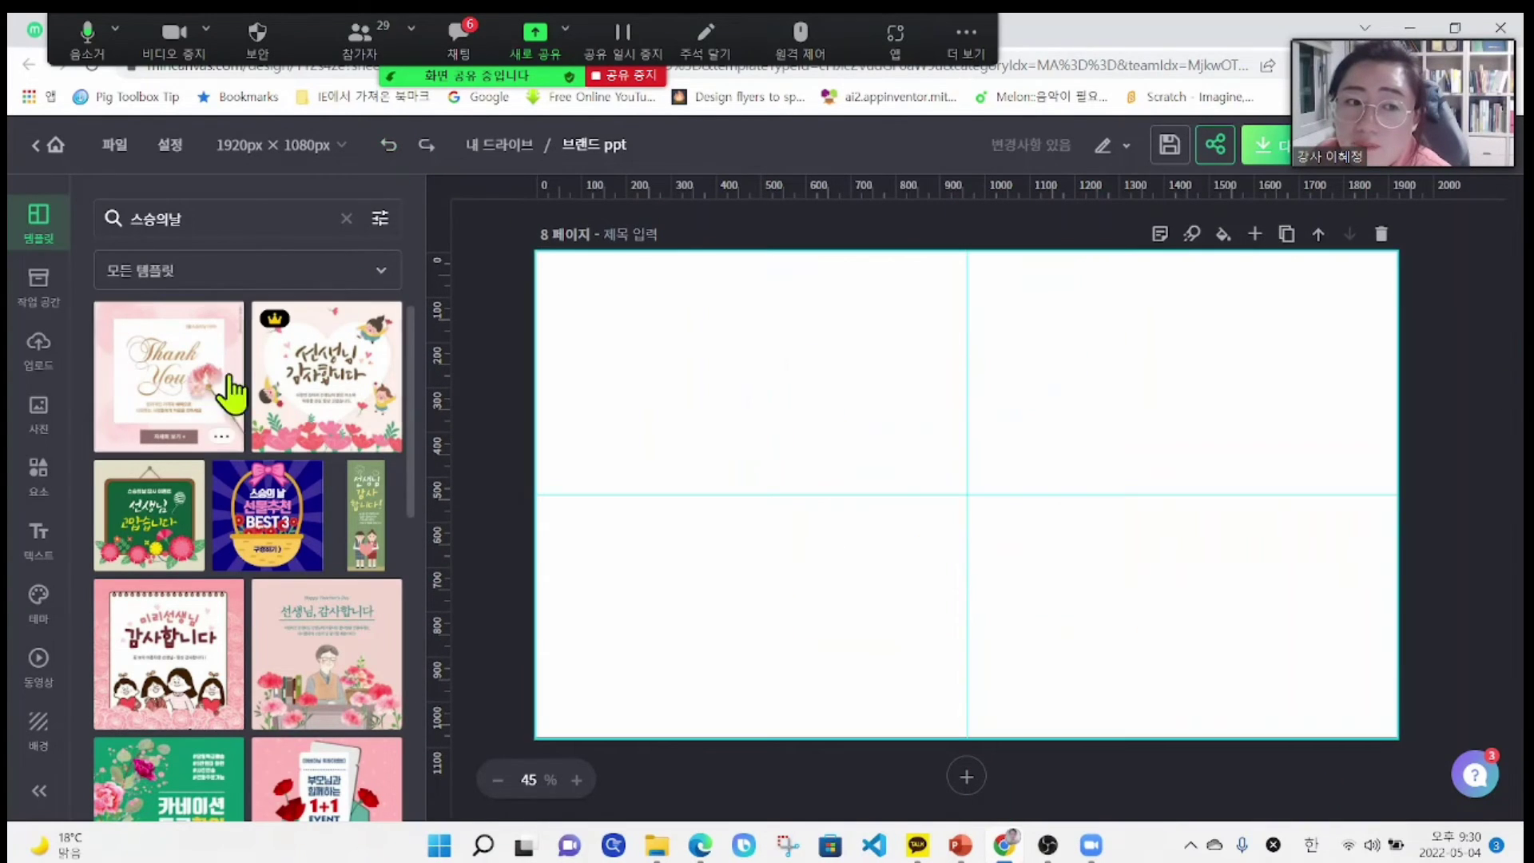
left_click(180, 381)
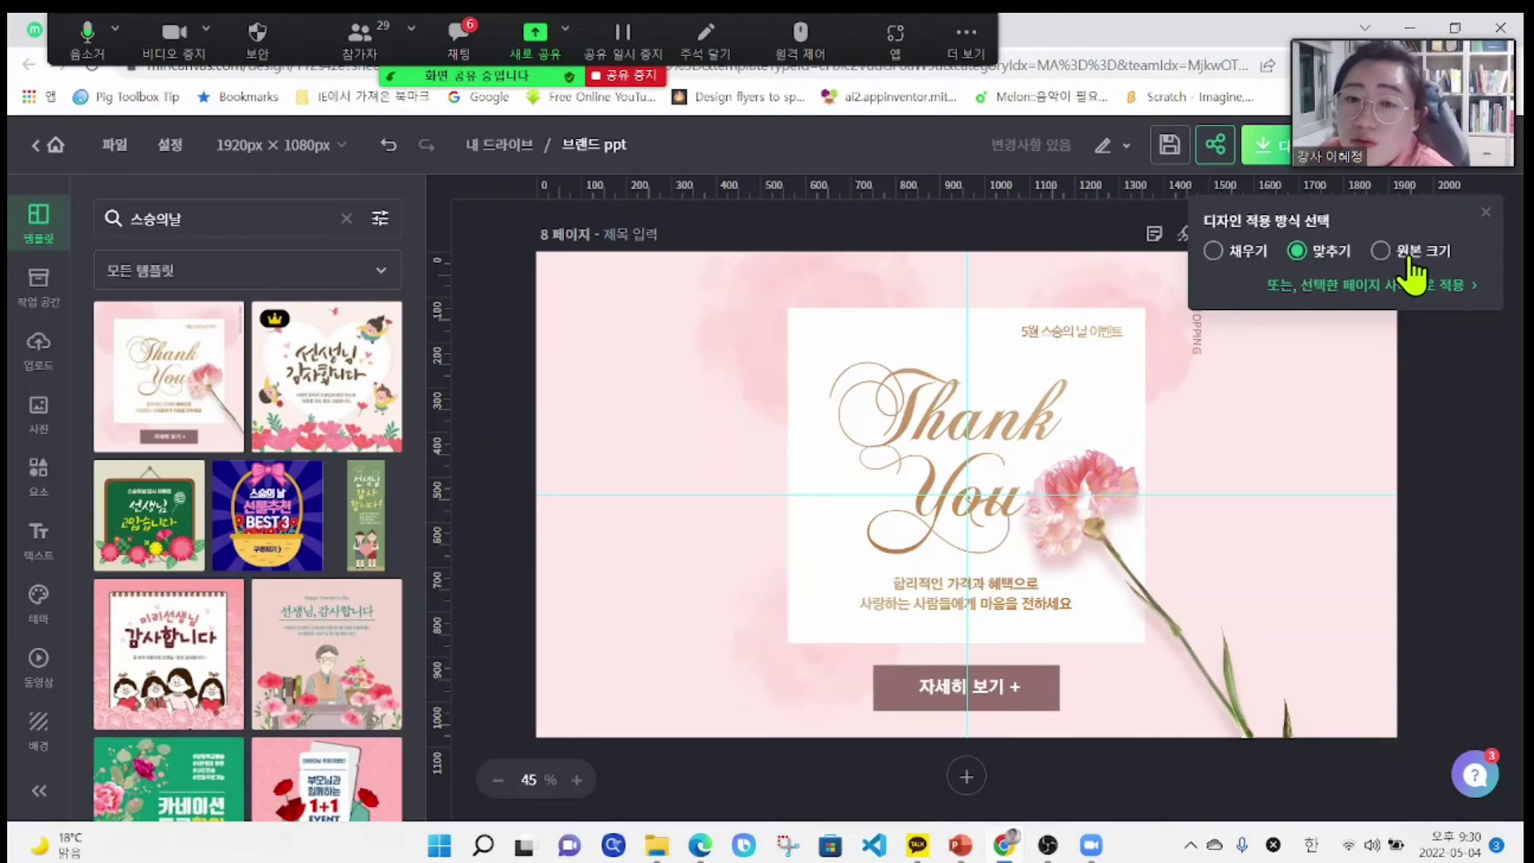
left_click(1297, 251)
left_click(1231, 254)
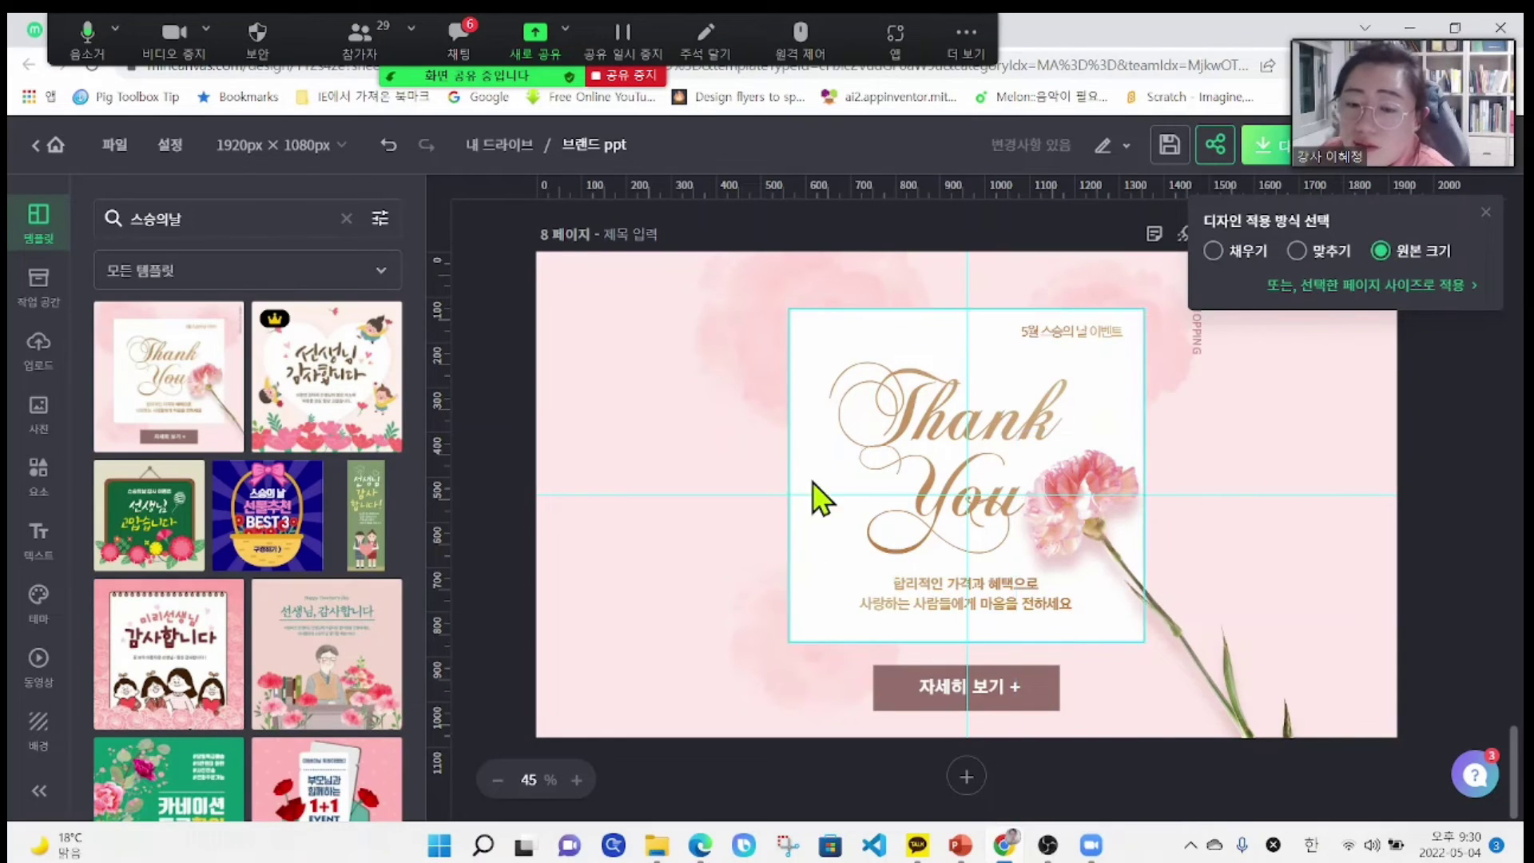
left_click(1485, 212)
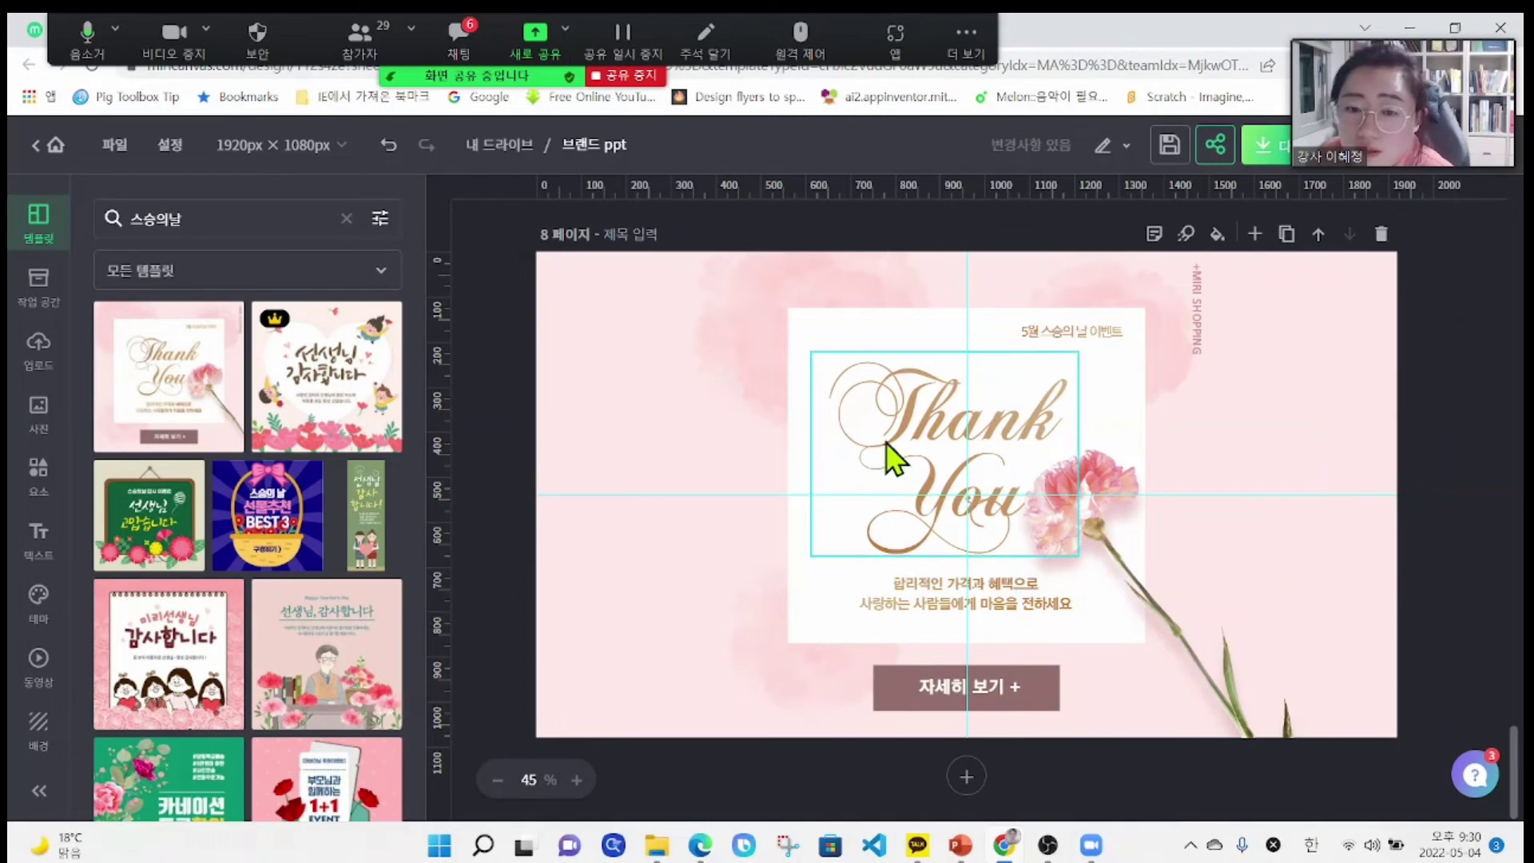
- Move the Thank You lettering and the white box to the left side of page 8, and the carnation to the right
left_click_drag(905, 471, 658, 470)
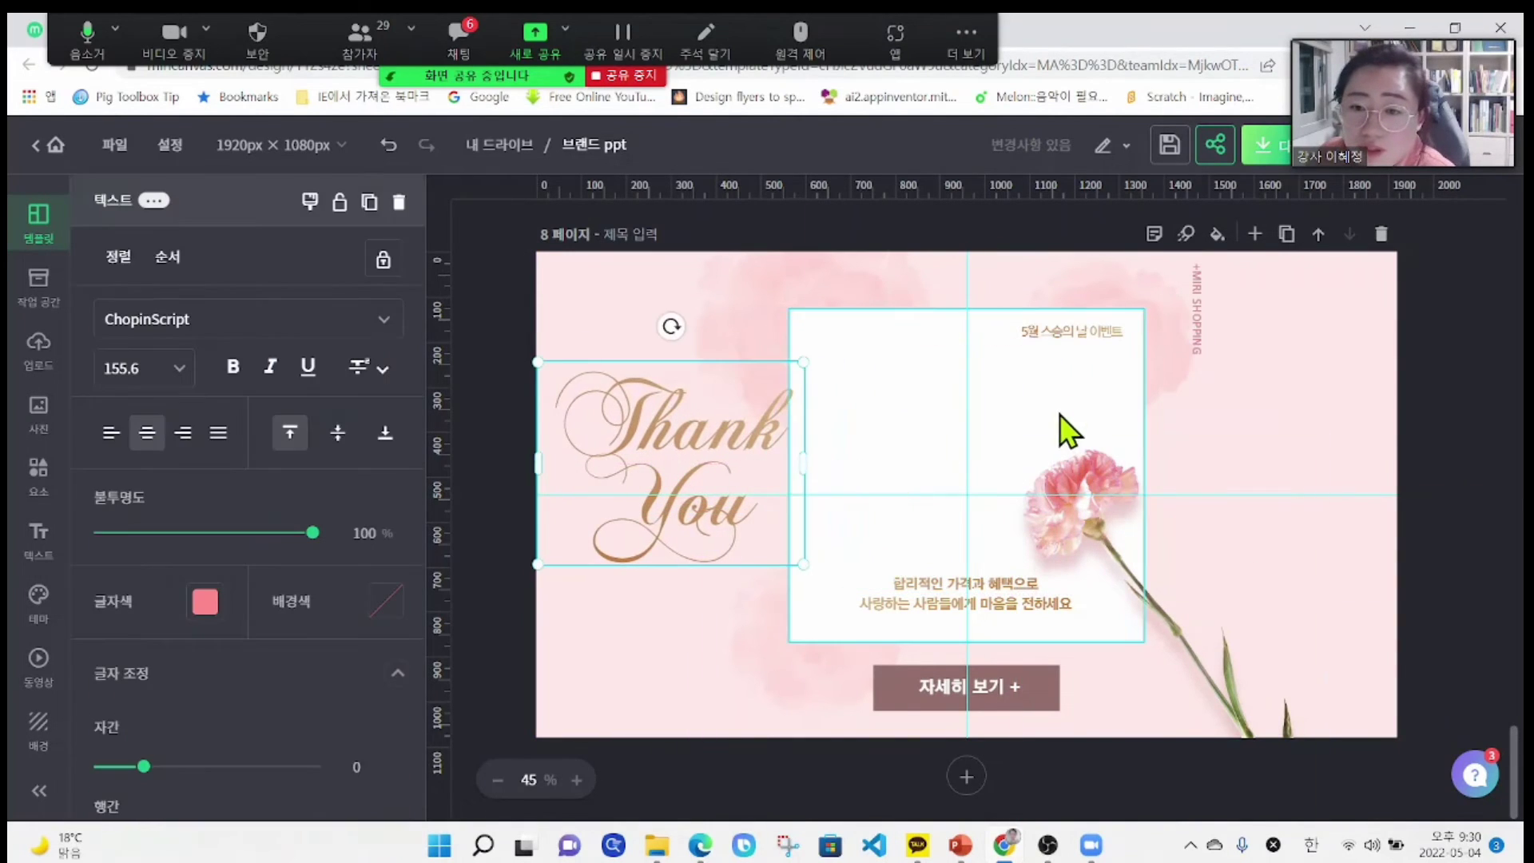
left_click_drag(1065, 432, 863, 401)
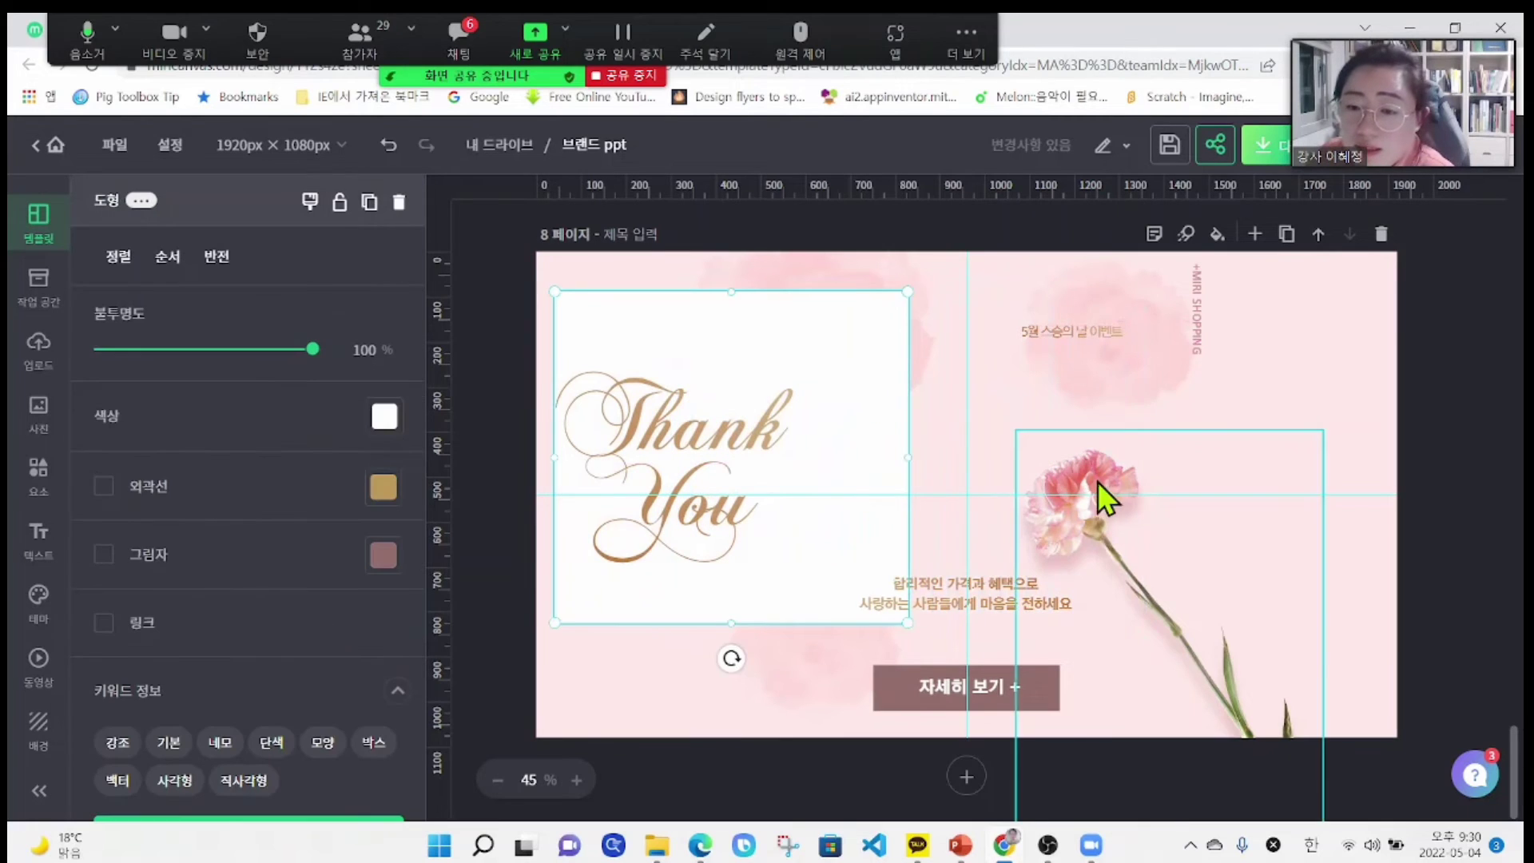
left_click_drag(1096, 481, 1227, 497)
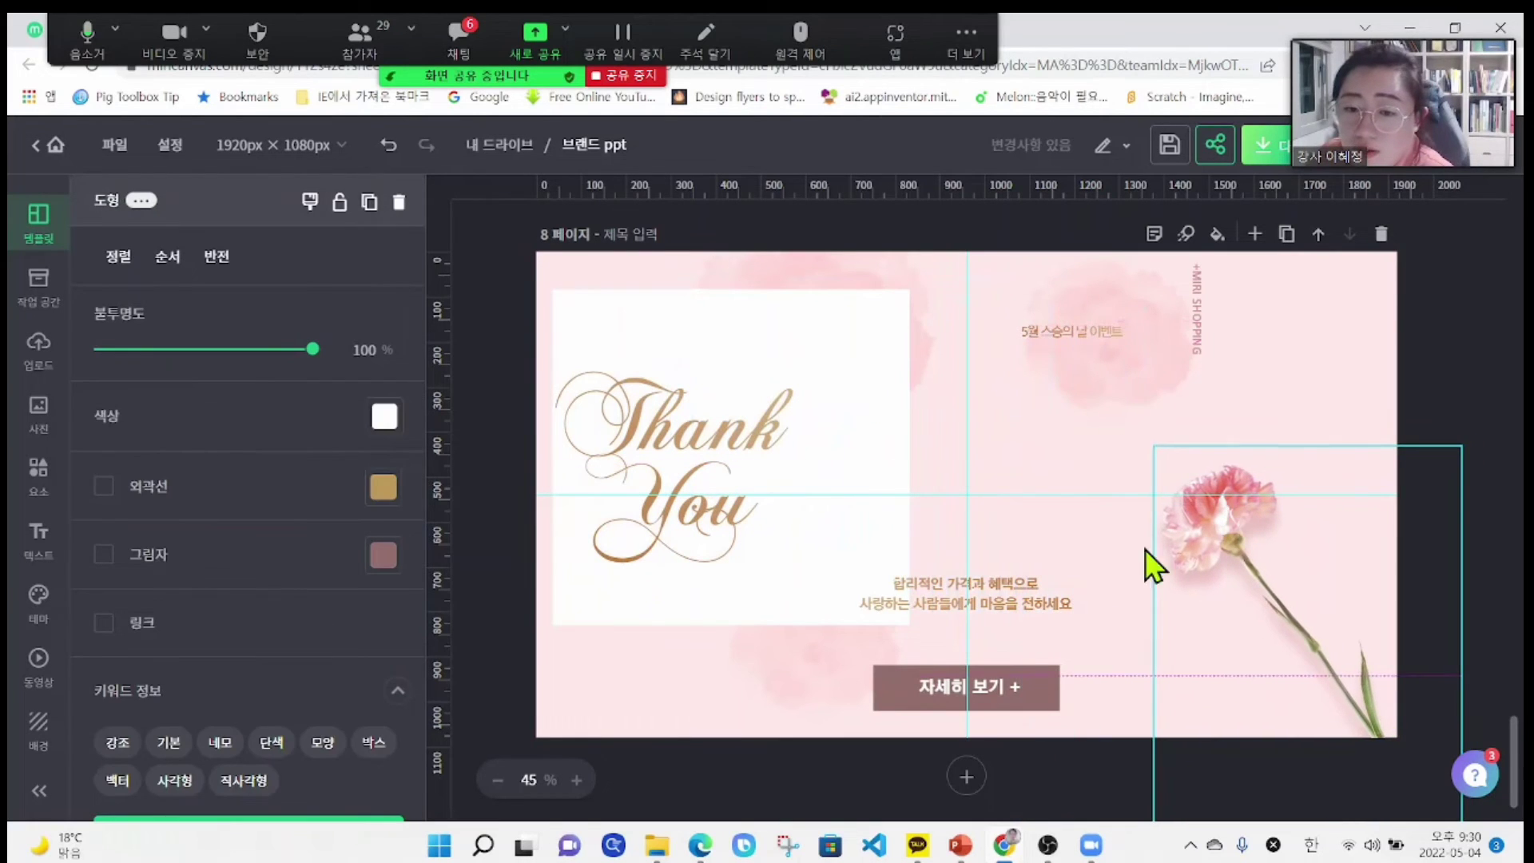
- Delete the 자세히 보기 label and its brown rectangle, and move the two-line message onto the lower part of the white box
left_click(999, 683)
key("Delete")
left_click(1024, 694)
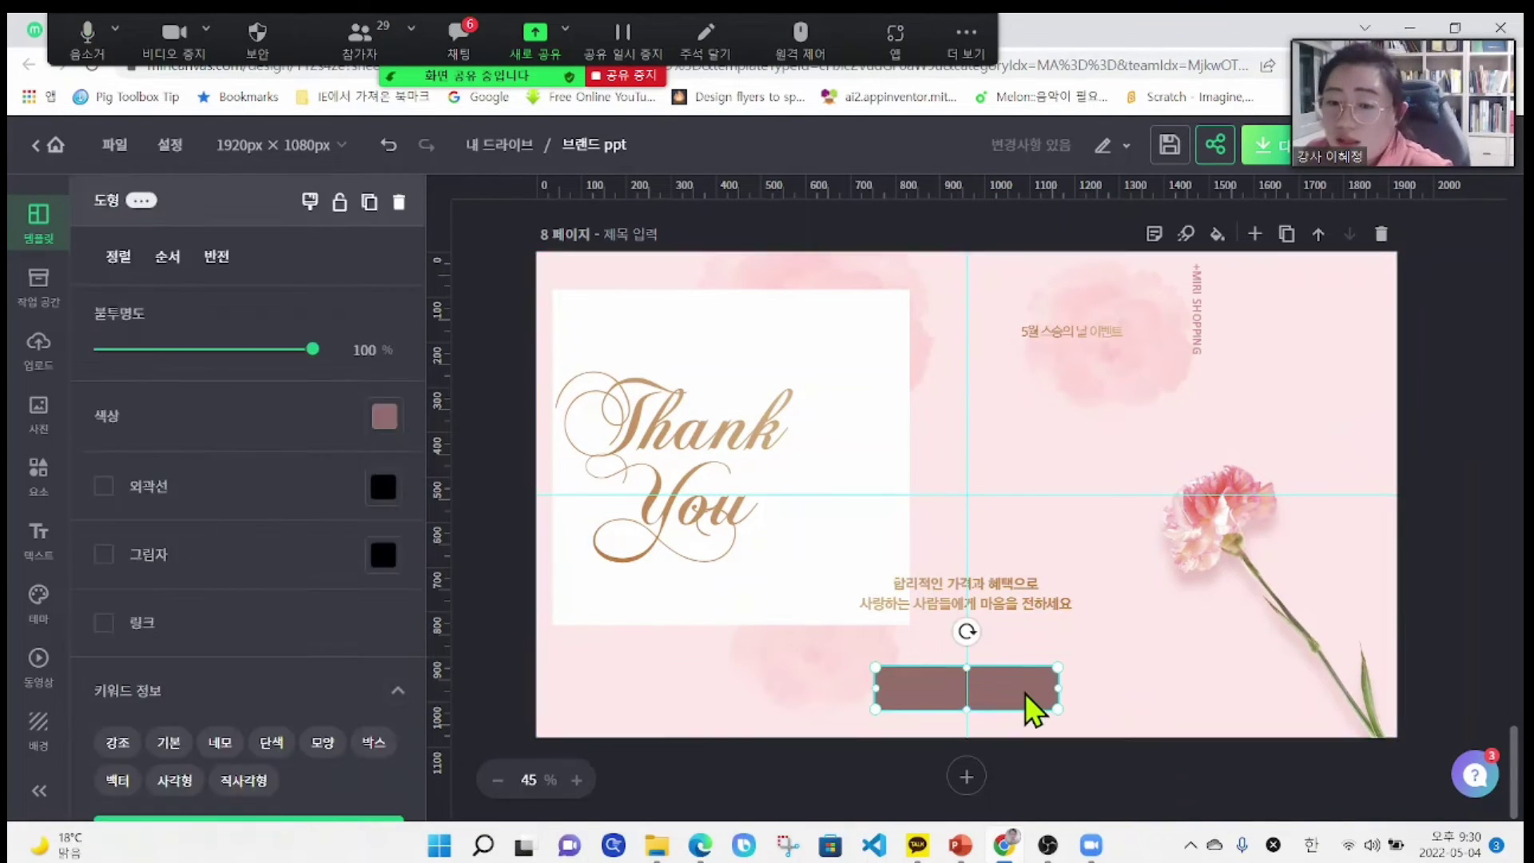
key("Delete")
left_click_drag(994, 595, 855, 596)
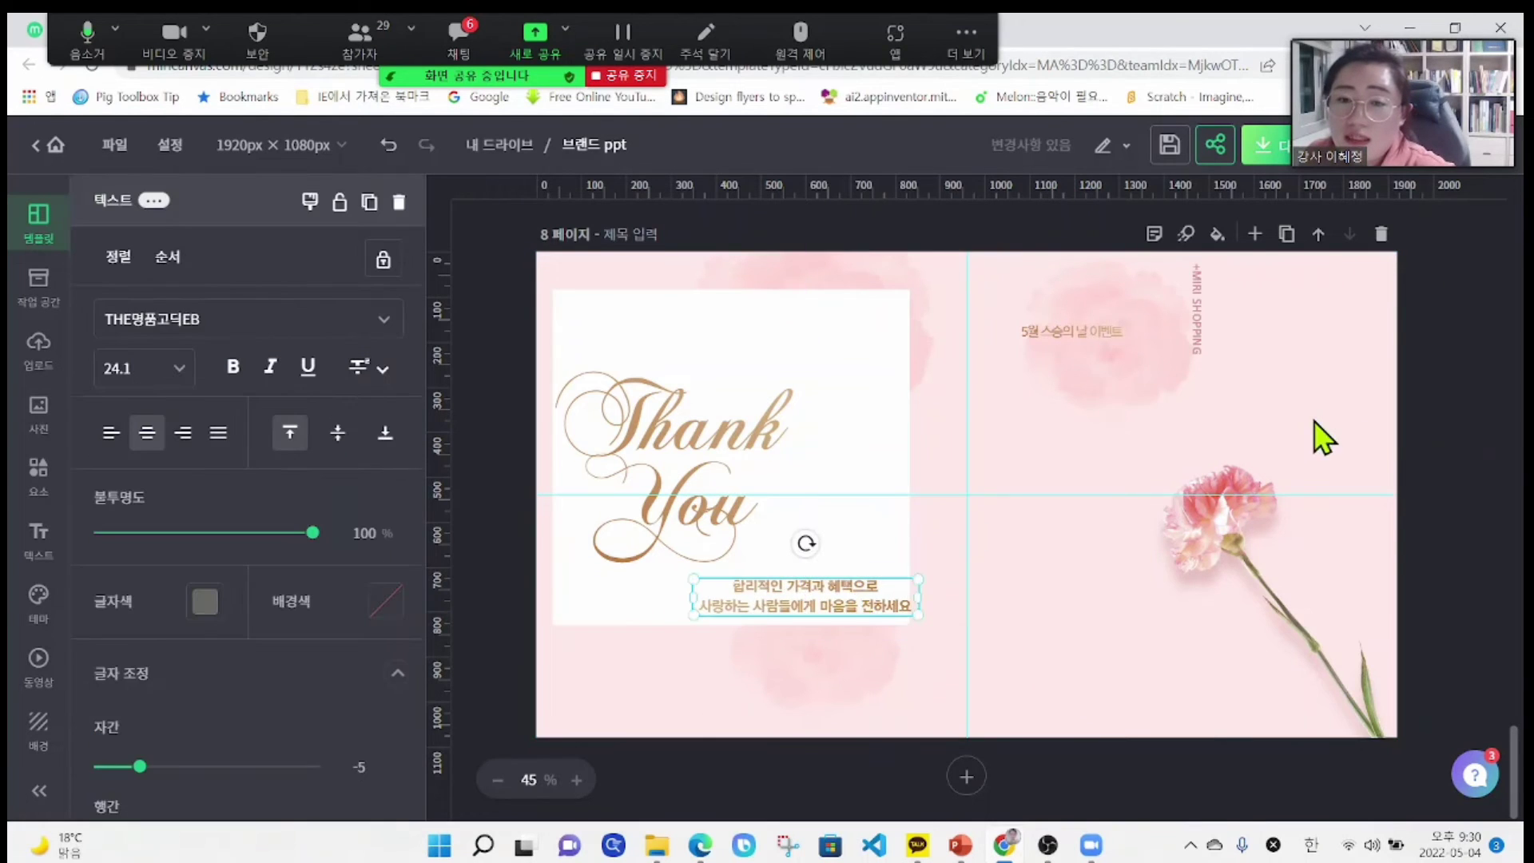
- Widen the white box on page 8 rightward to the carnation and remove the vertical MIRI SHOPPING text
scroll(1185, 501, "up", 5)
scroll(1183, 544, "down", 3)
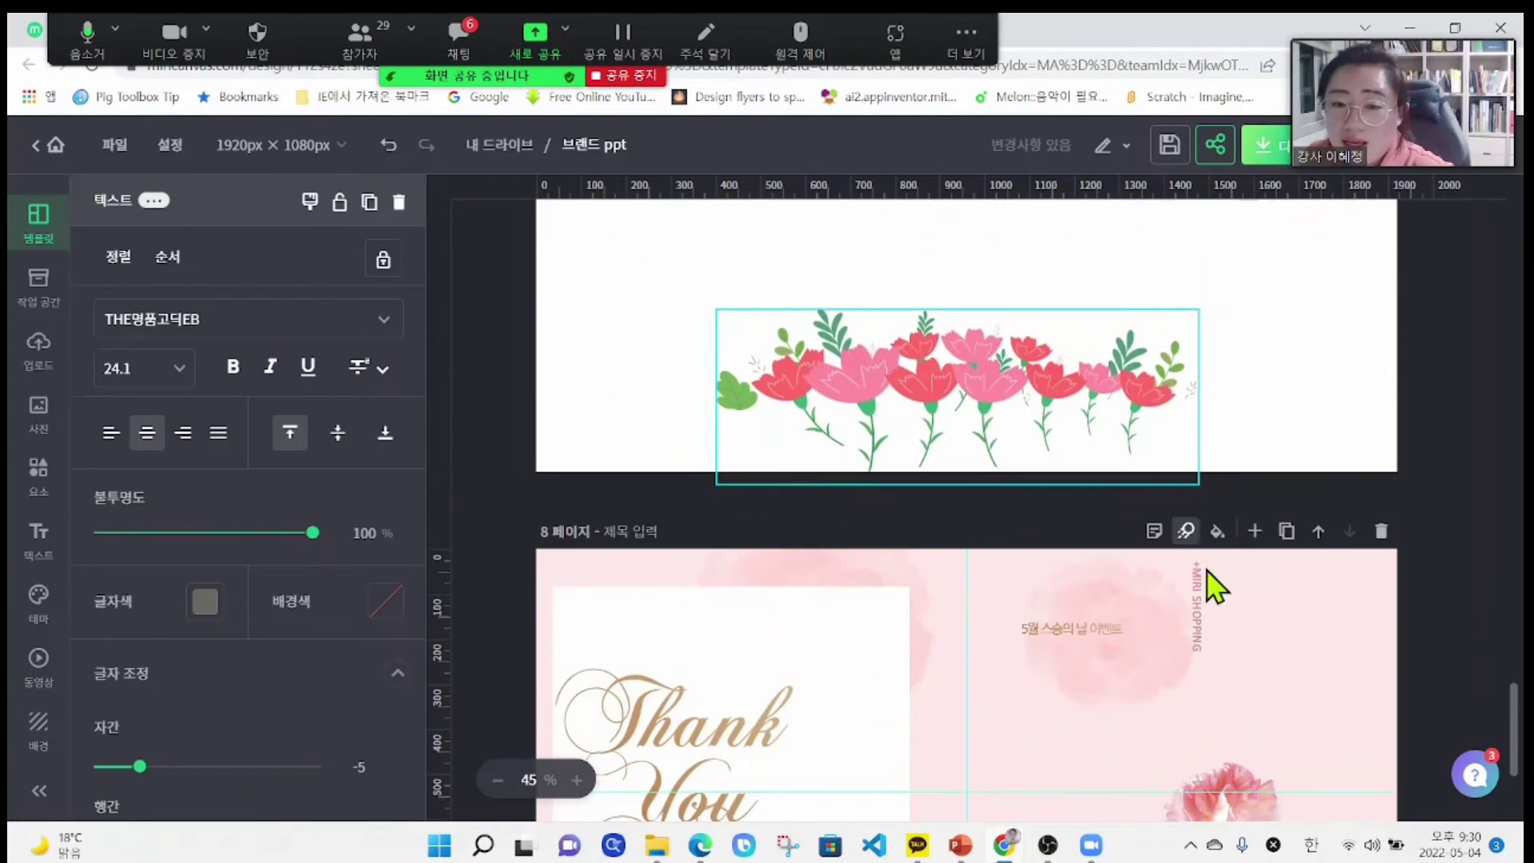
scroll(947, 627, "down", 4)
left_click(895, 447)
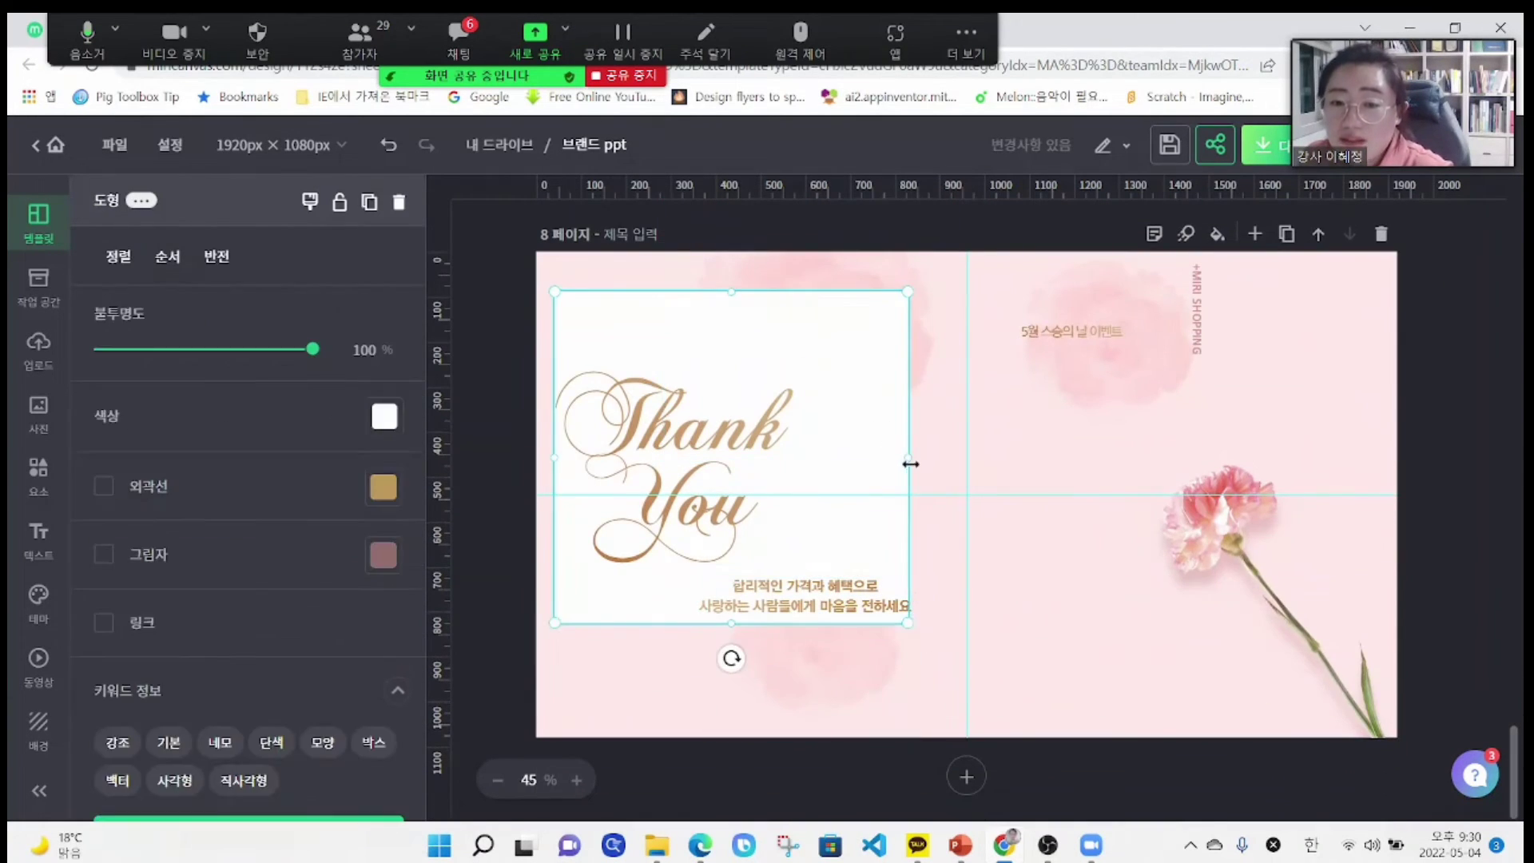
left_click_drag(909, 463, 1151, 483)
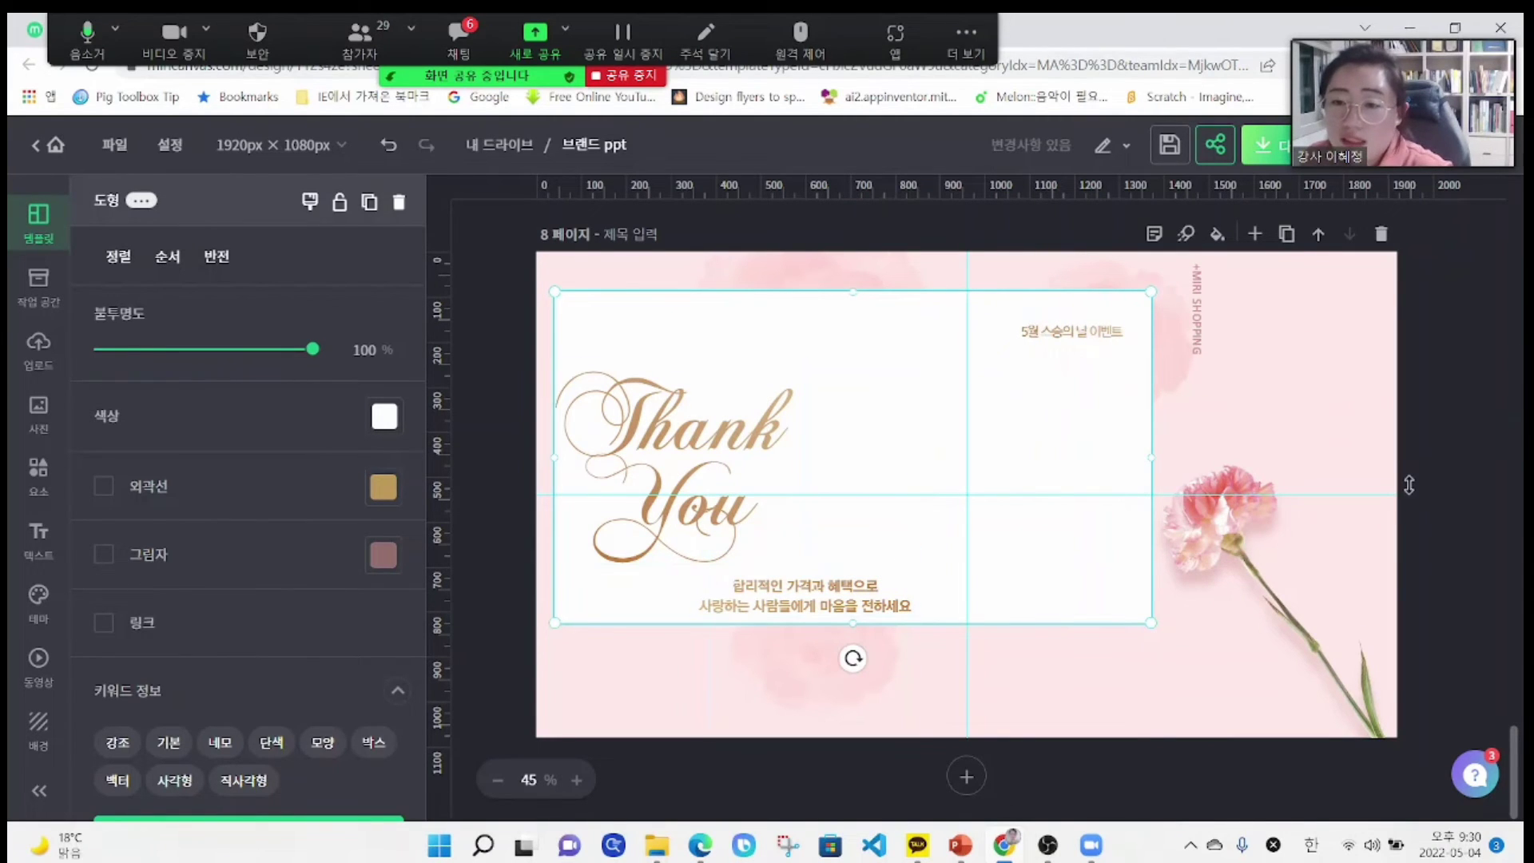
left_click(1197, 333)
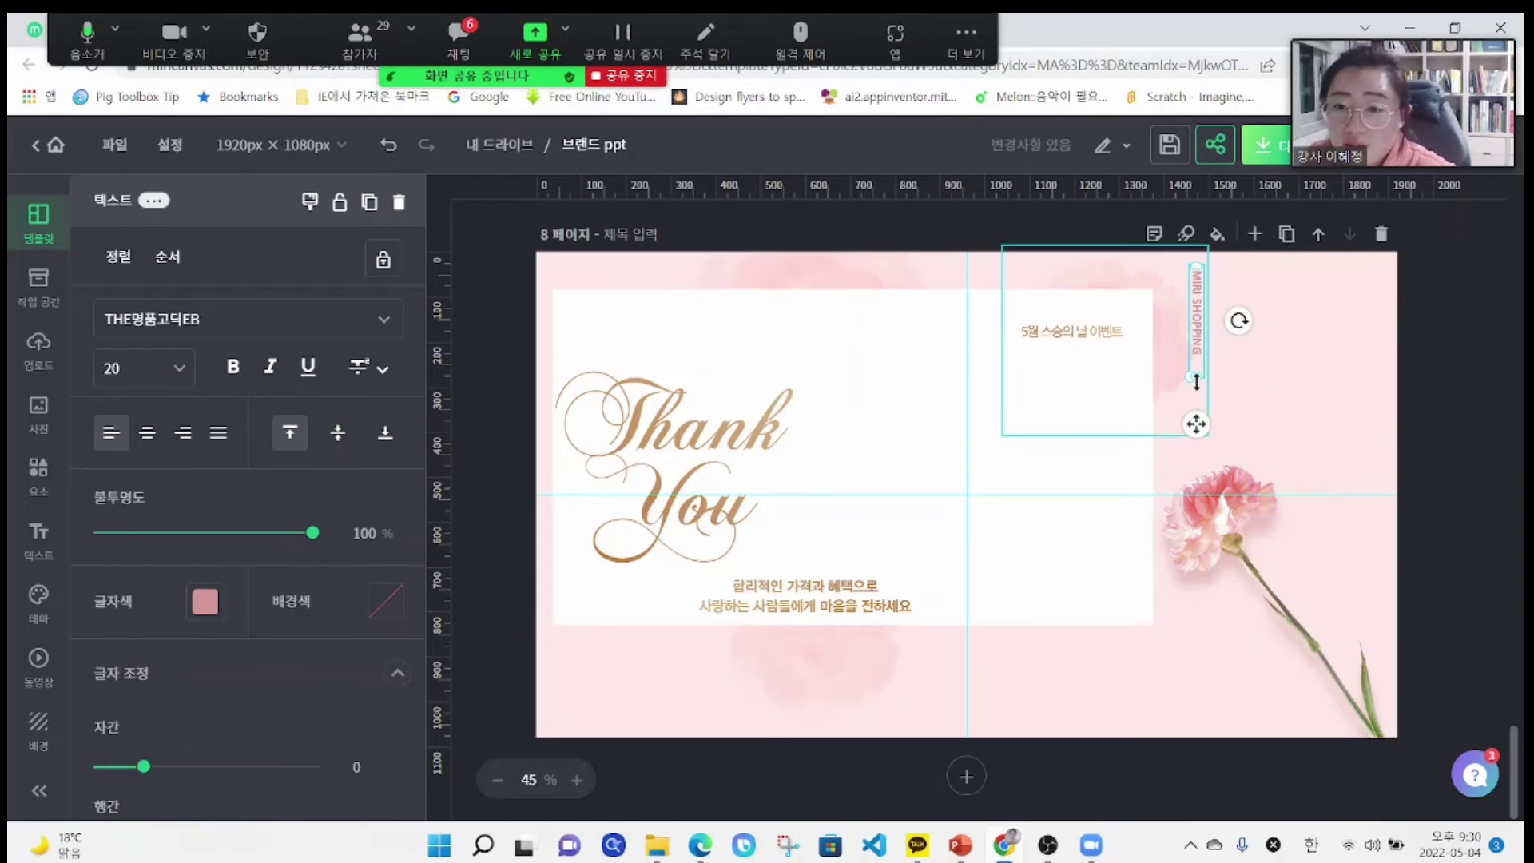
left_click(1322, 418)
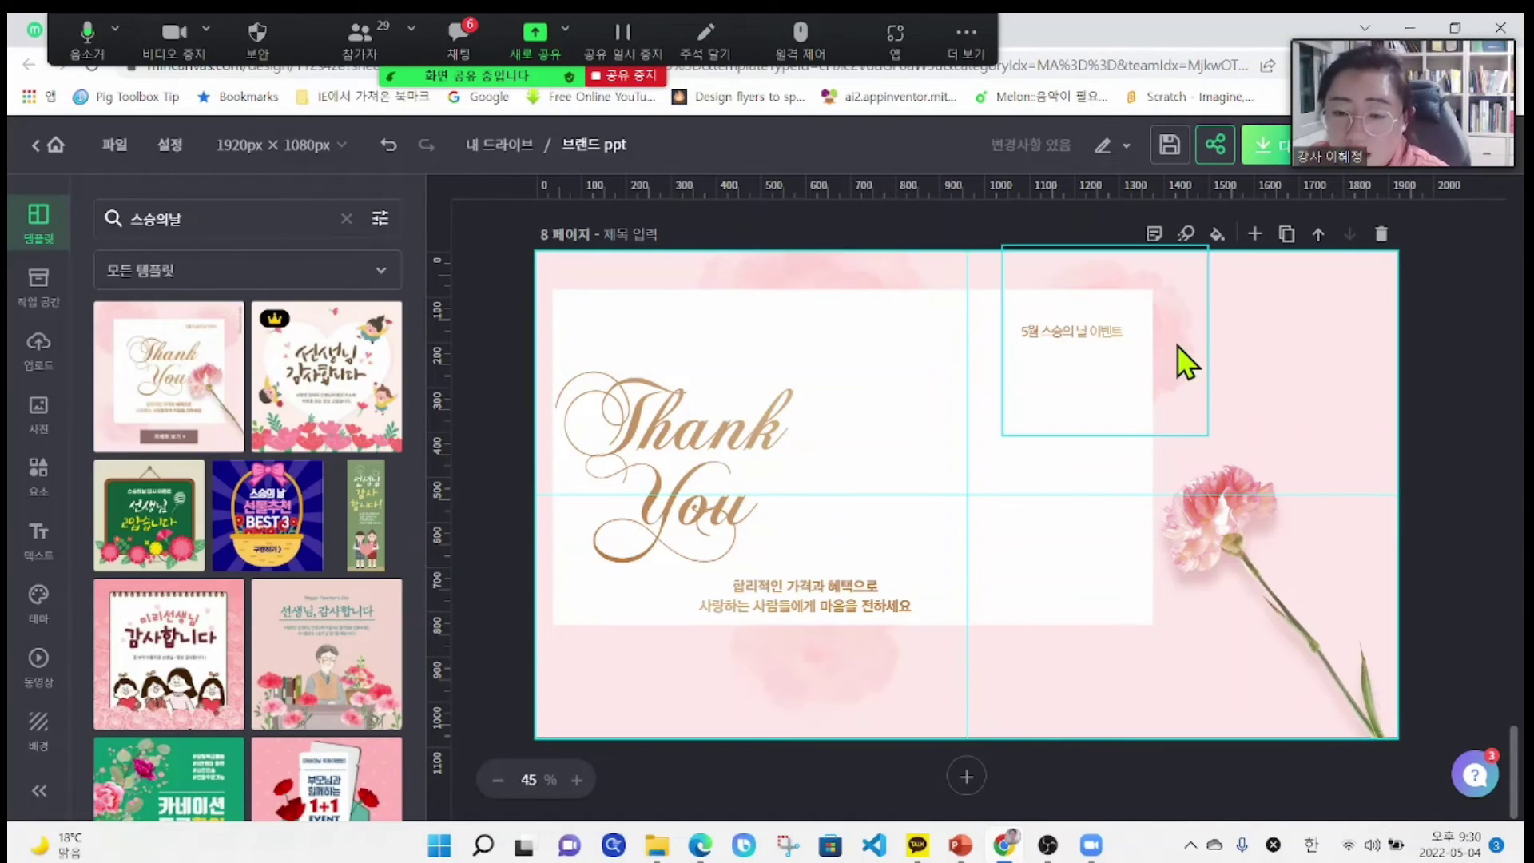
- Replace the message with three lines: the teacher's name followed by 선생님, 수고 많으셨습니다. and 감사합니다
left_click(851, 609)
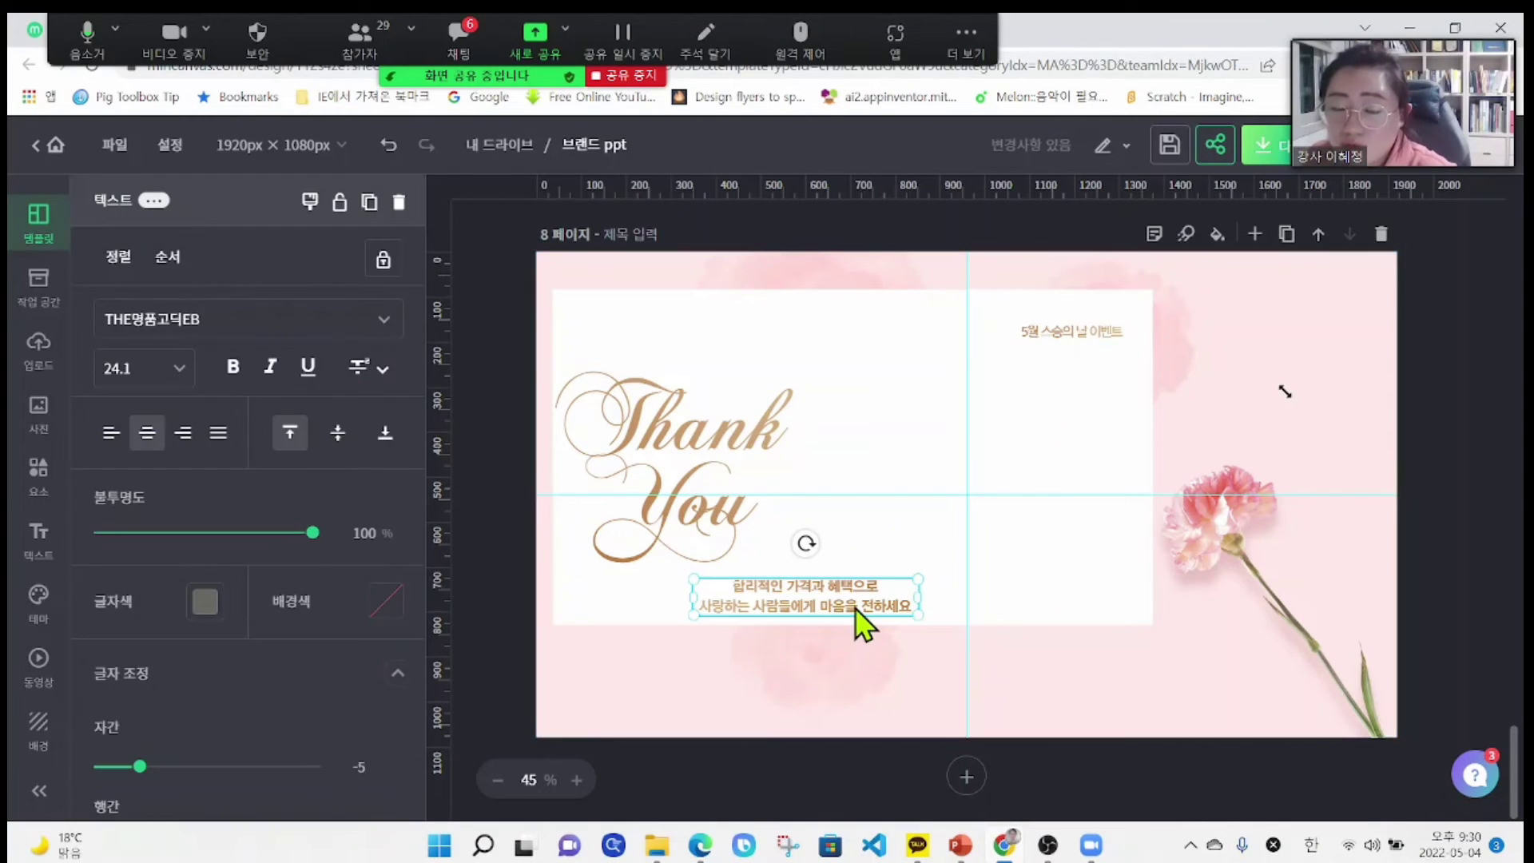
double_click(855, 608)
type("가")
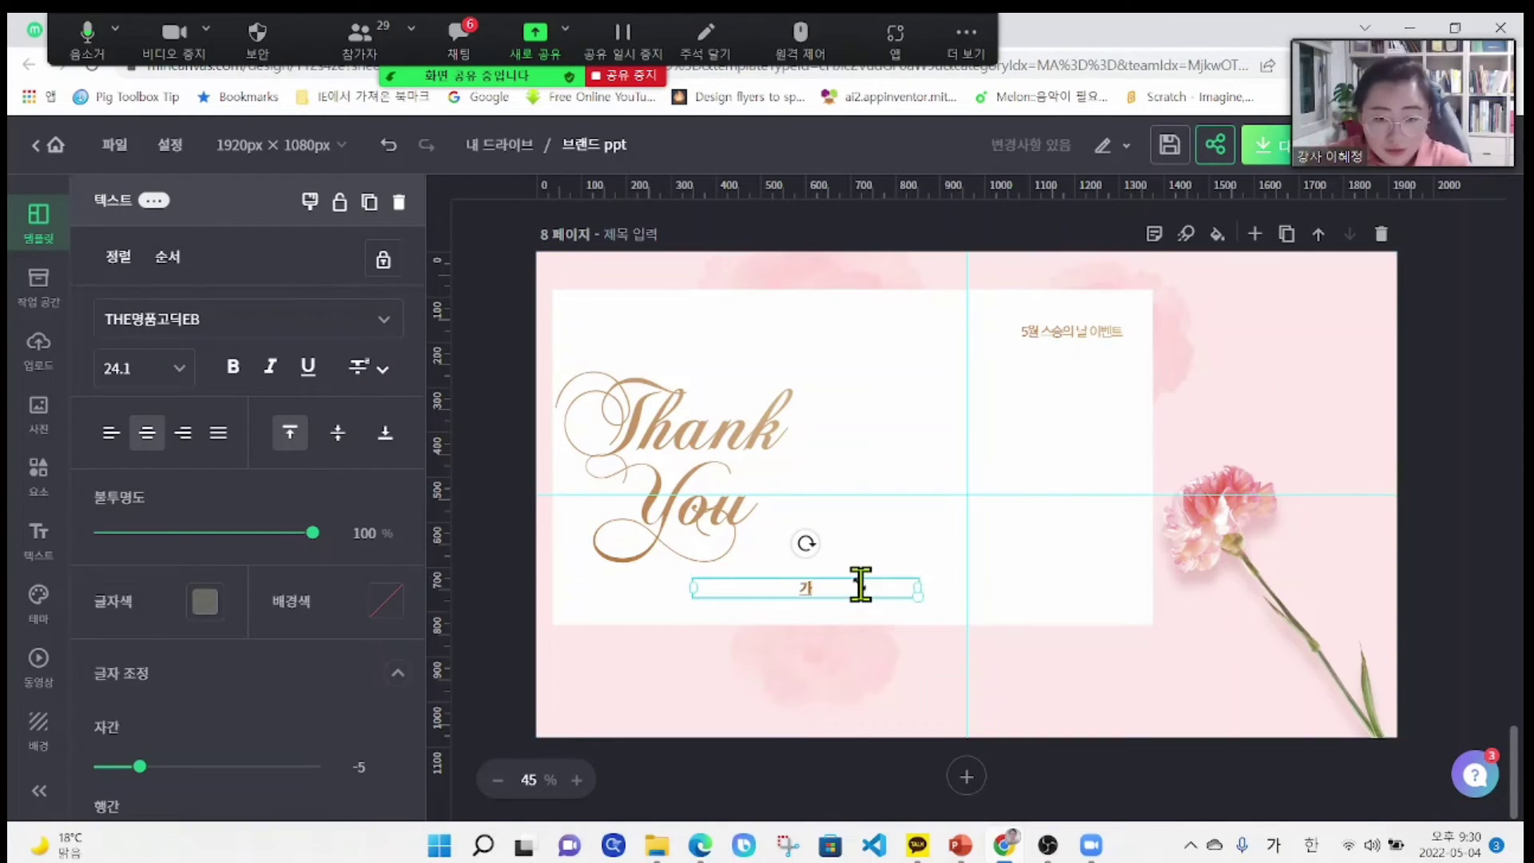
type("순이 선생님")
key("Return")
type("ㅅ")
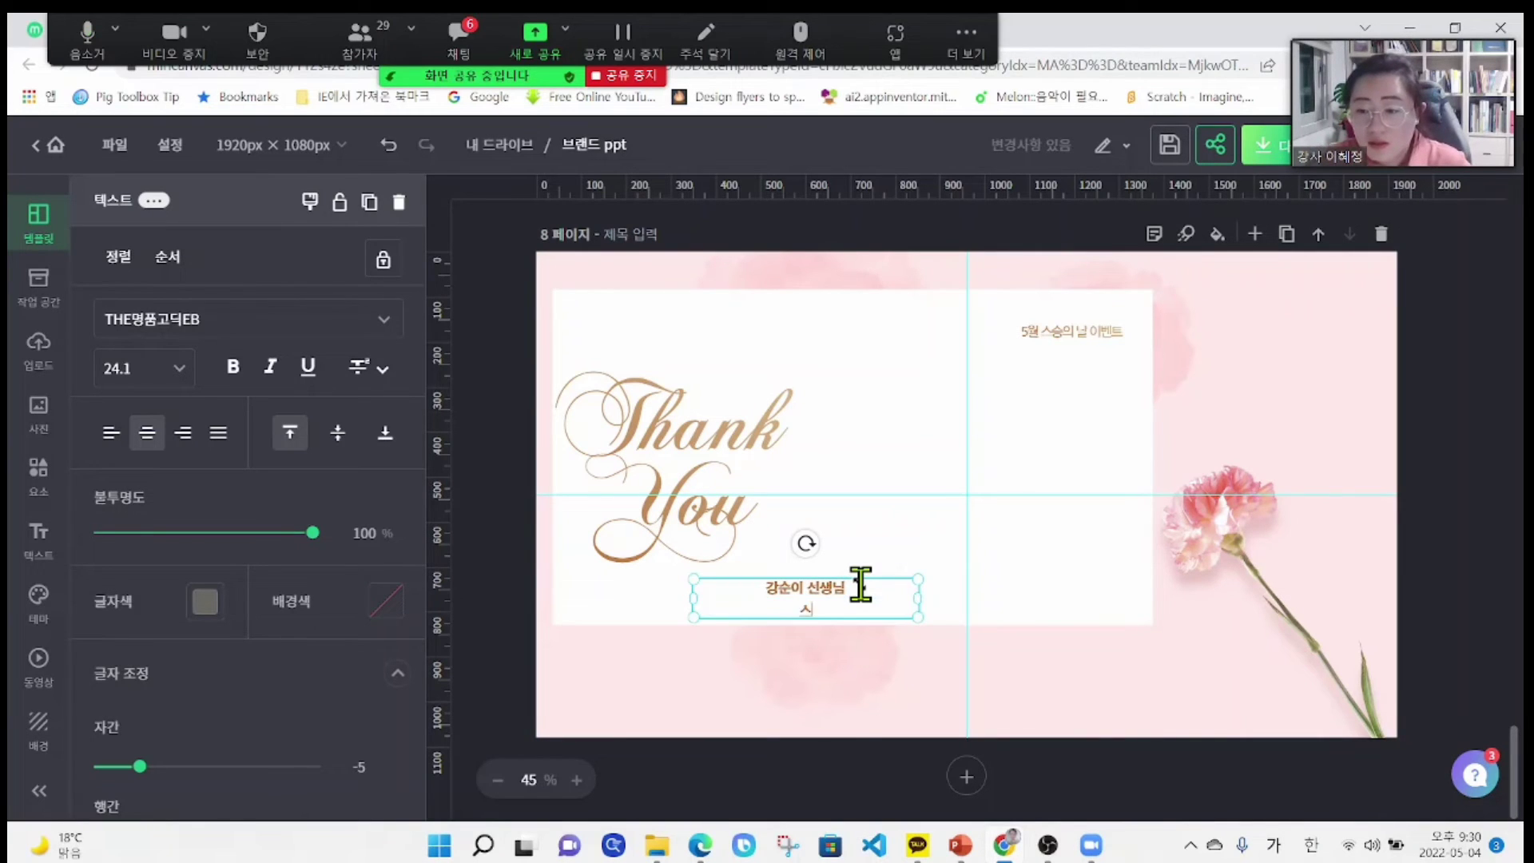
type("고 많으셨습")
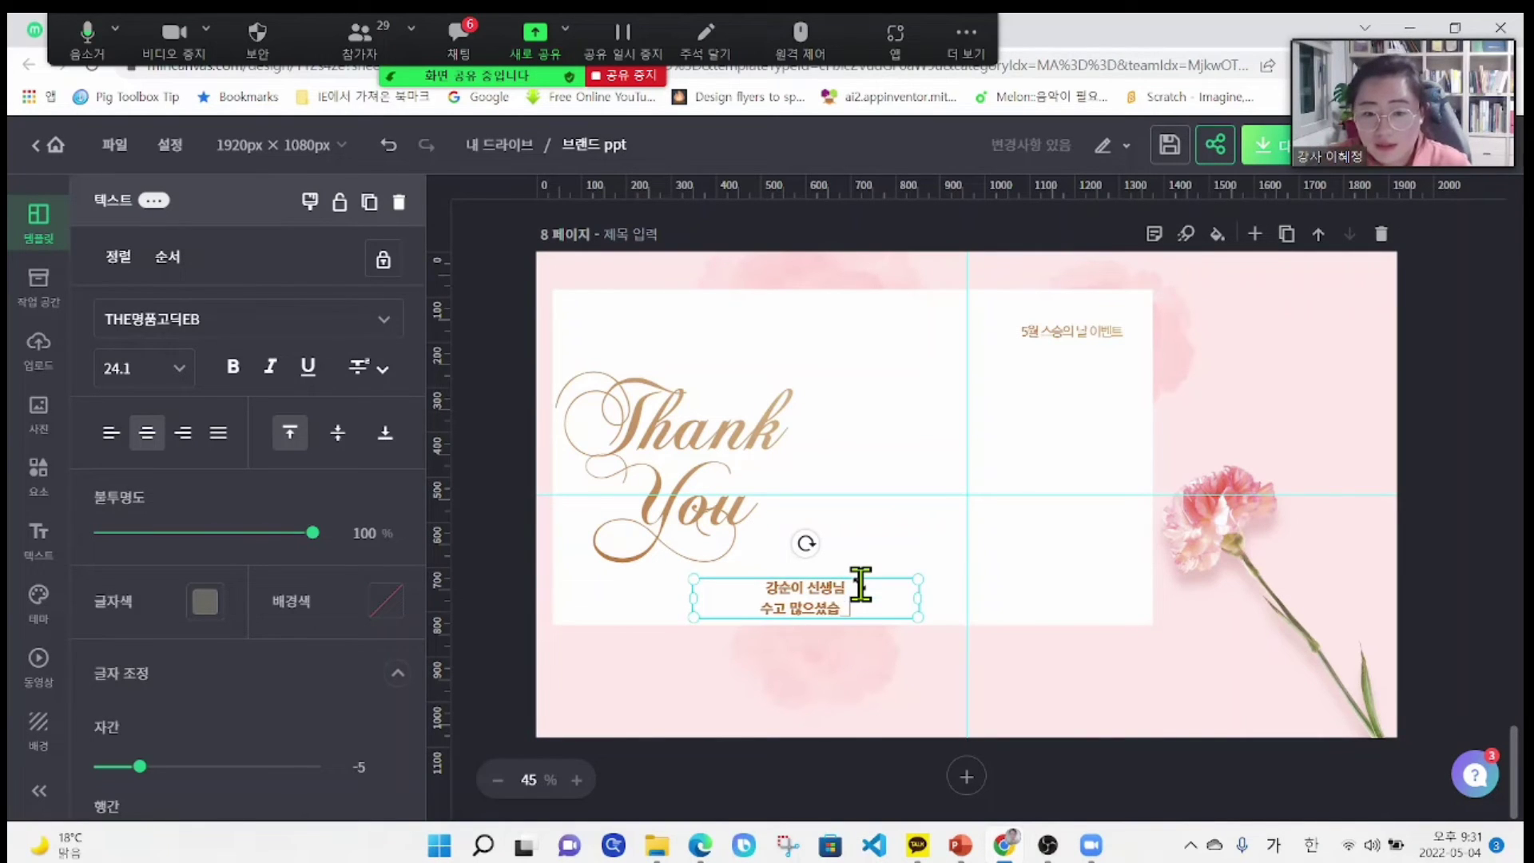
type("니다.")
key("Return")
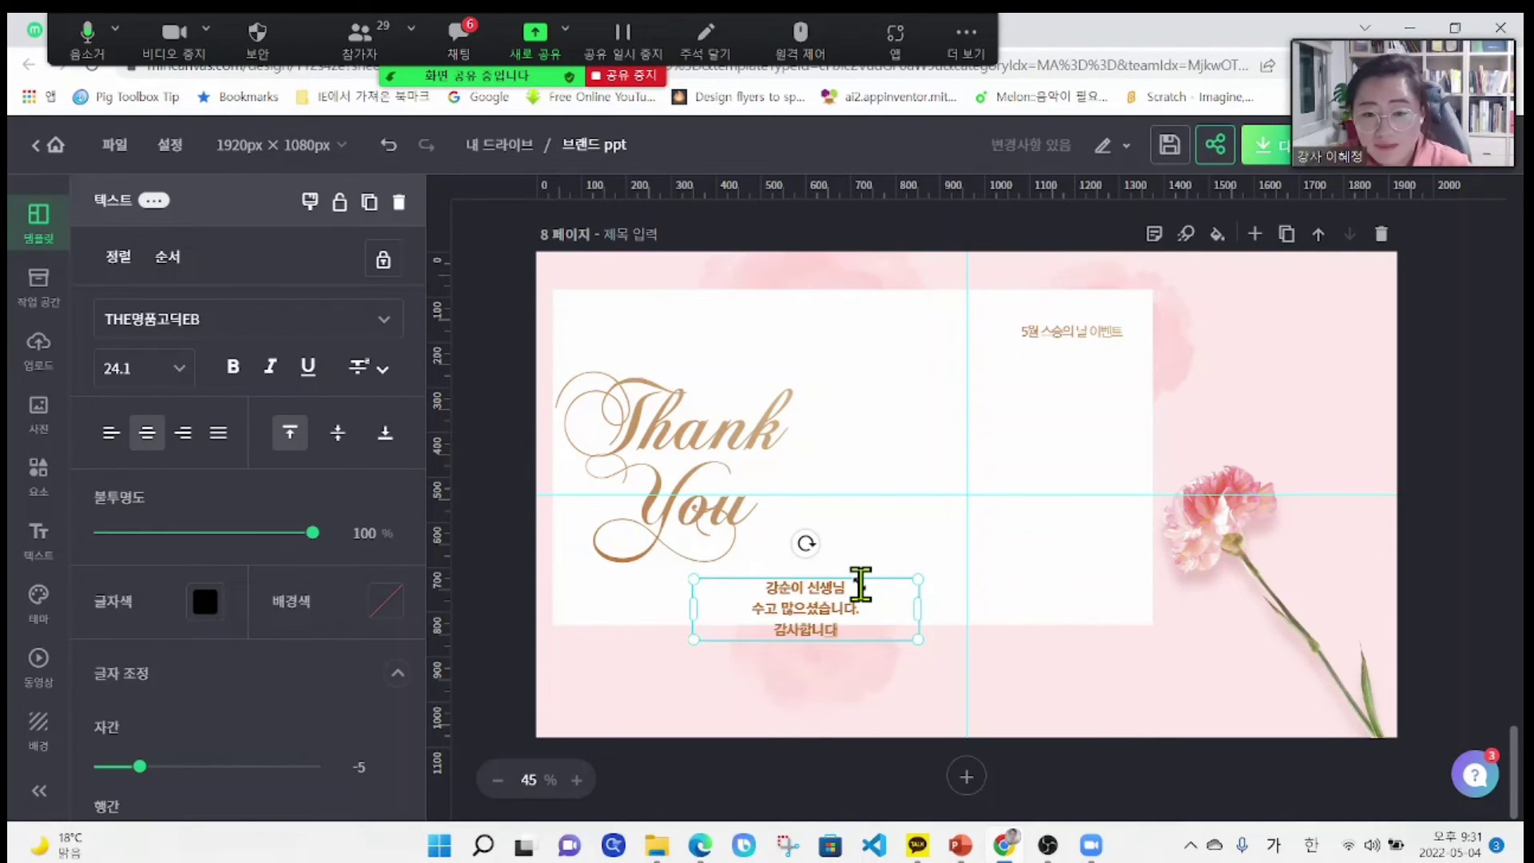
- Extend the white box downward, and enlarge the three-line message and place it beside the Thank You lettering
left_click(1023, 578)
left_click_drag(853, 628, 891, 661)
left_click(807, 612)
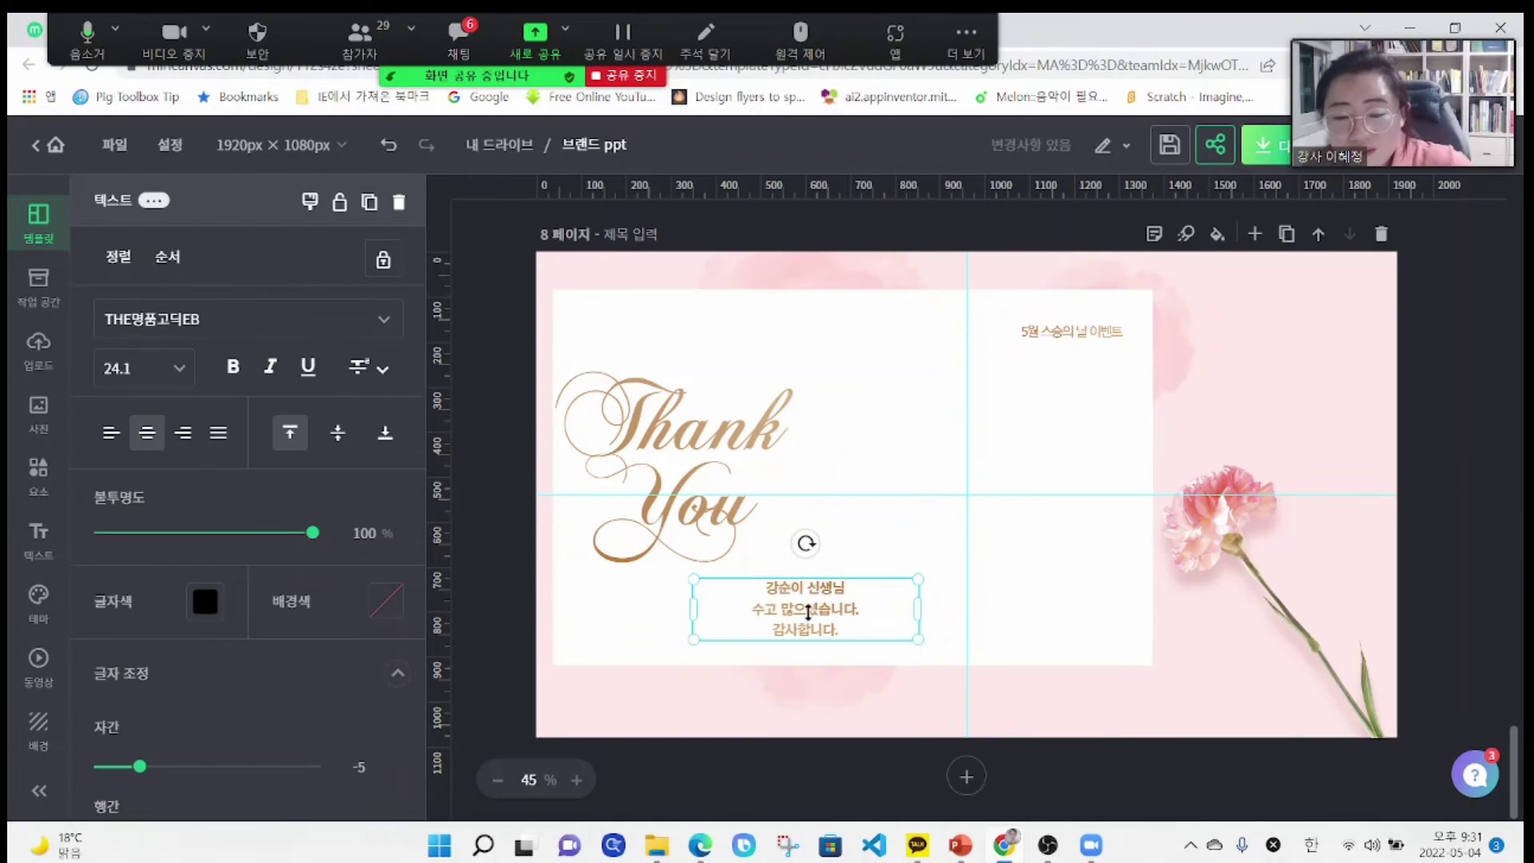
left_click_drag(808, 612, 907, 458)
left_click_drag(1031, 460, 1128, 616)
left_click_drag(1049, 478, 987, 493)
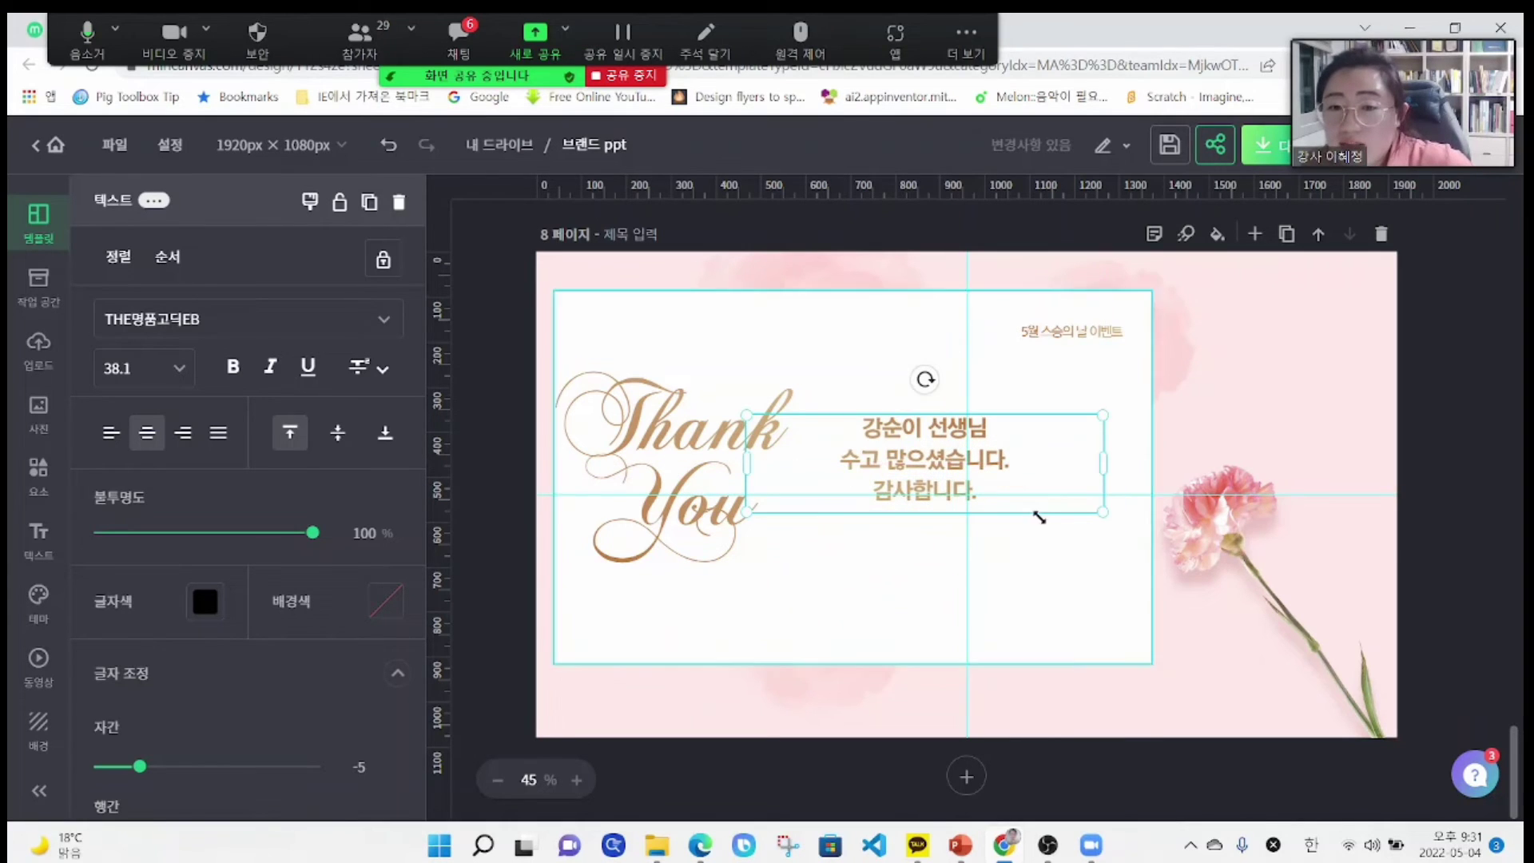
left_click_drag(1102, 521, 1170, 642)
left_click_drag(1036, 459, 1004, 464)
left_click_drag(1189, 543, 1263, 565)
left_click_drag(1057, 456, 1039, 490)
left_click(1460, 392)
left_click(1418, 438)
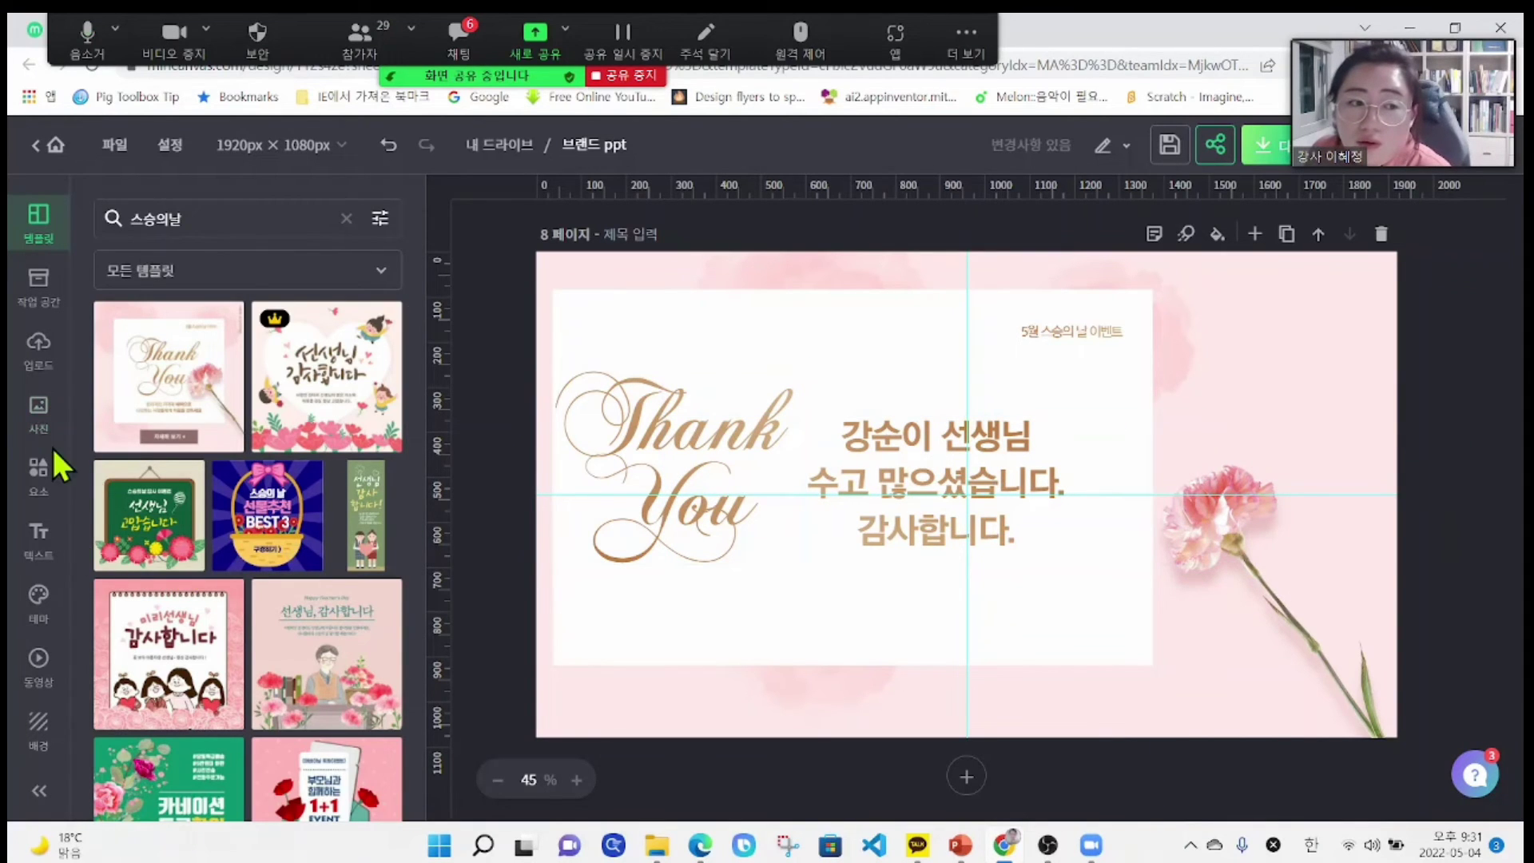
- Clear the element search and examine the 표, 차트, 프레임, 선 and 도형 categories and the photo library
left_click(38, 475)
scroll(192, 400, "down", 5)
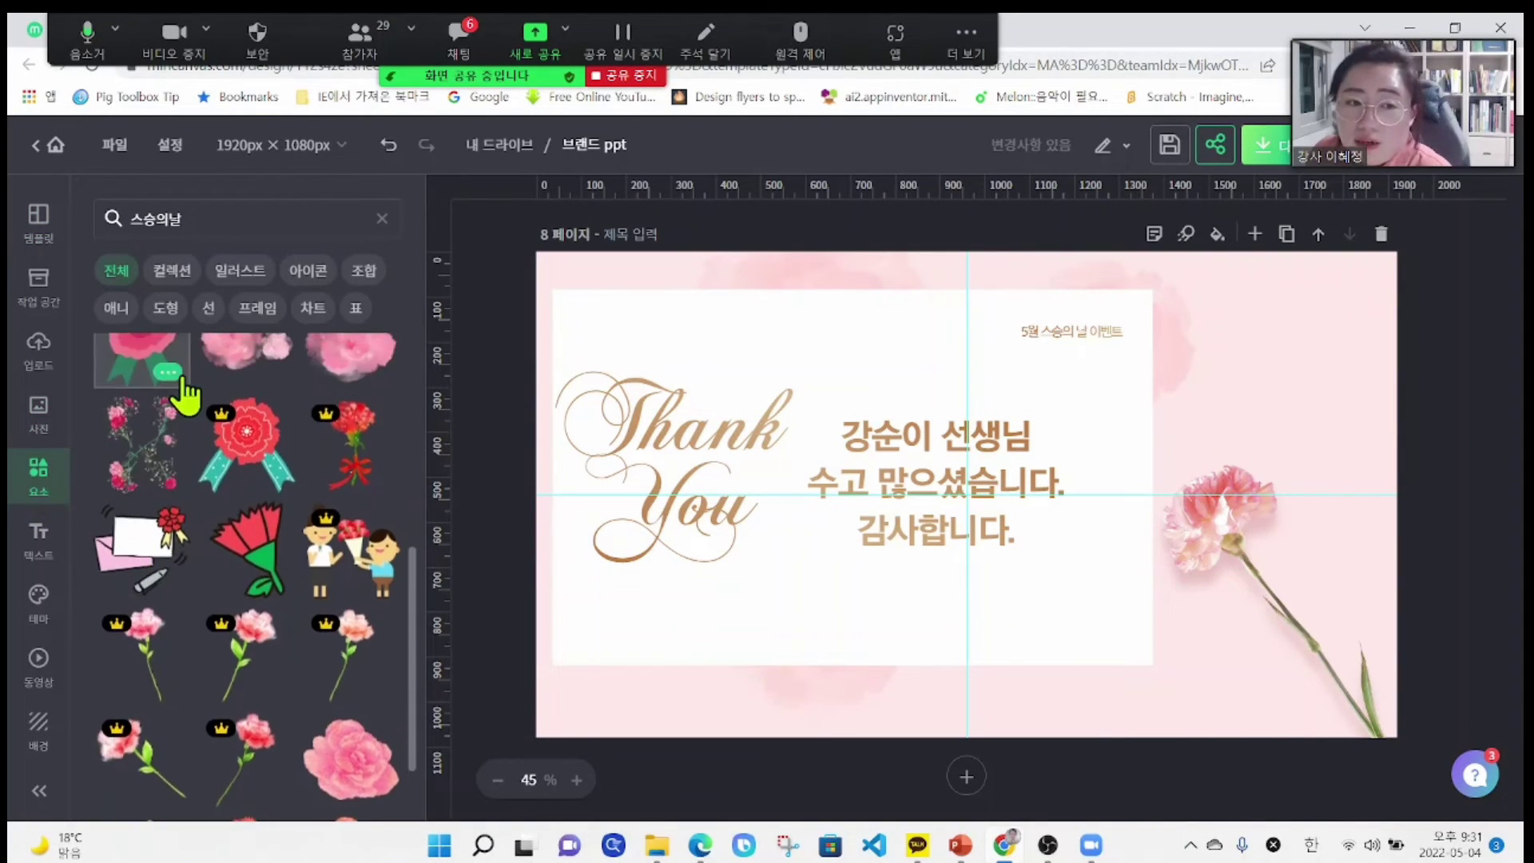
left_click(382, 218)
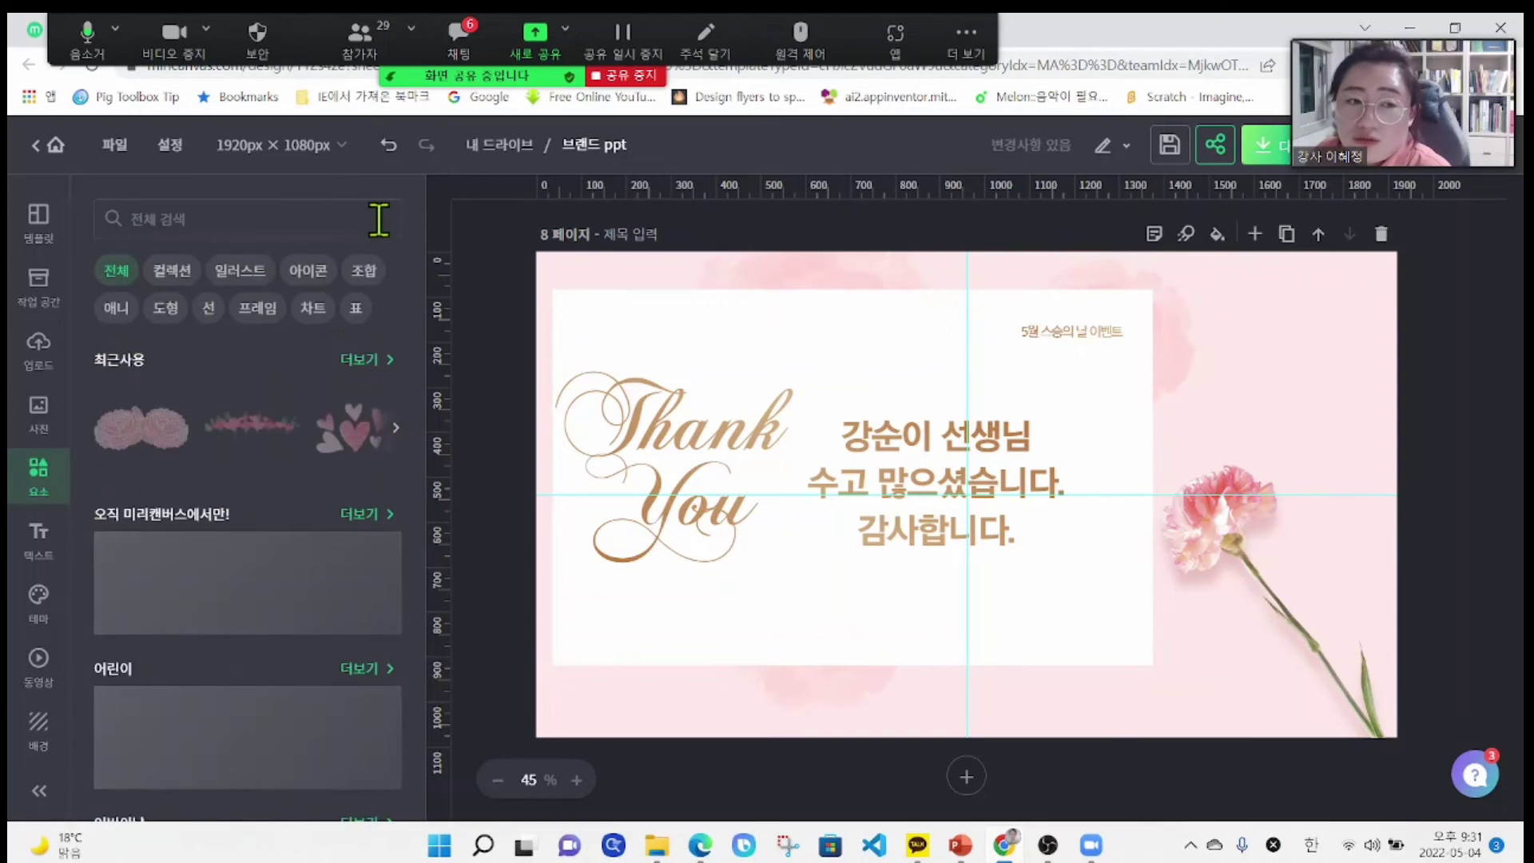
left_click(355, 308)
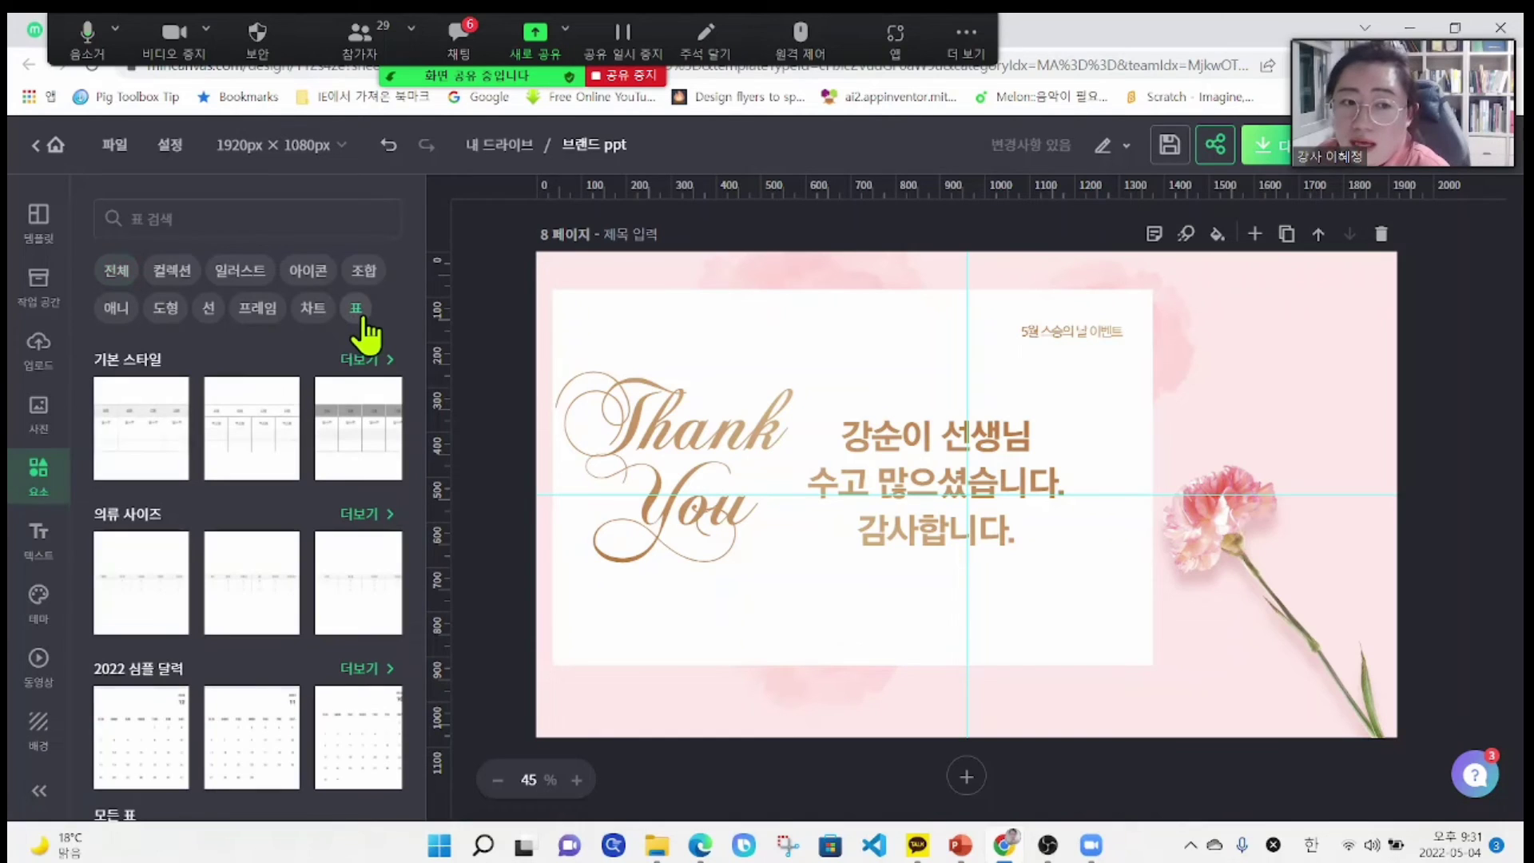
left_click(320, 311)
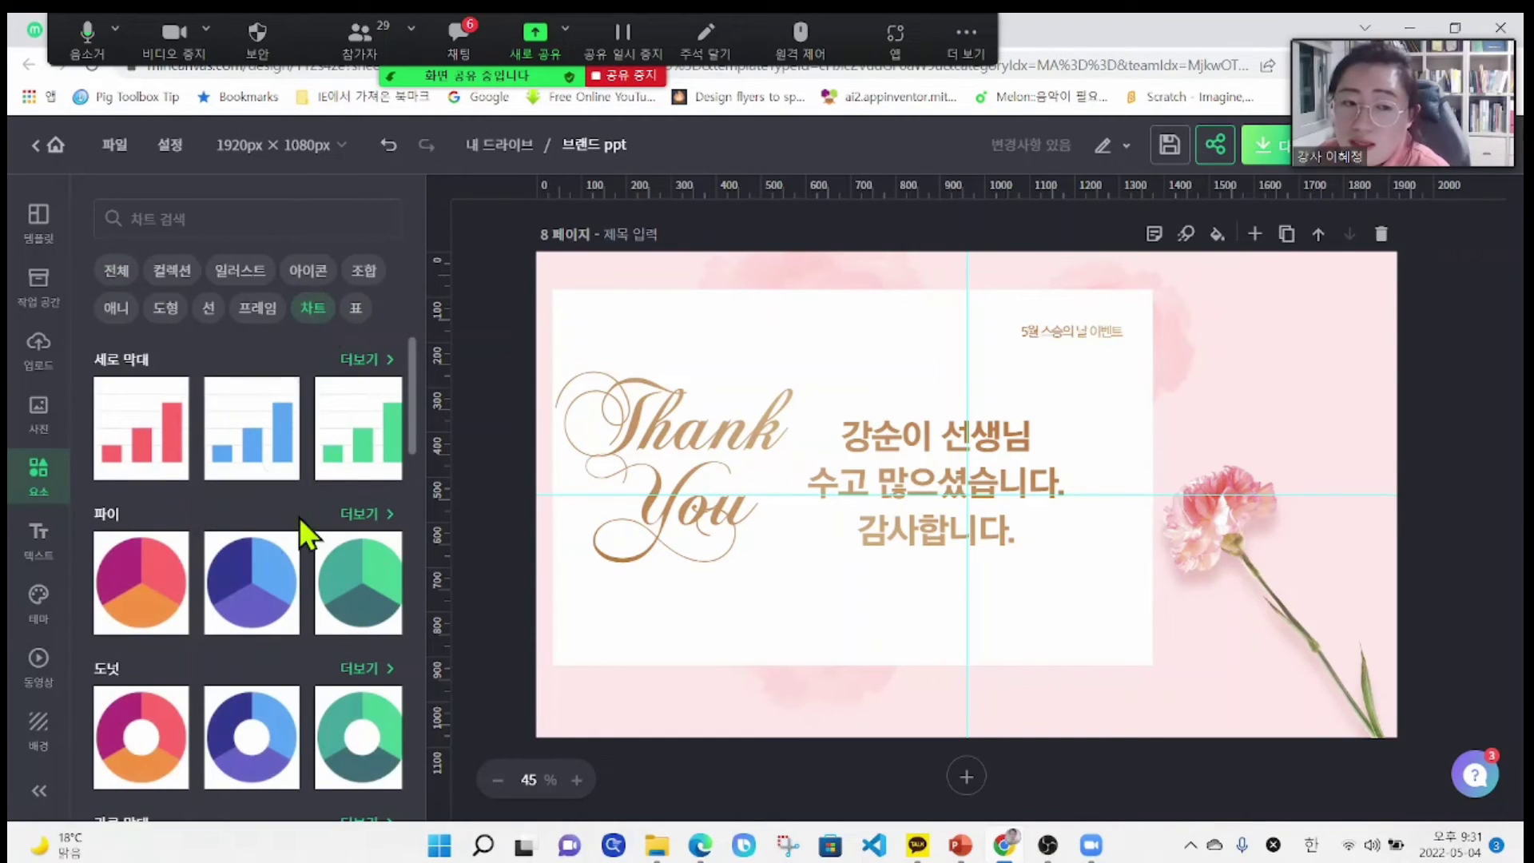
left_click(257, 309)
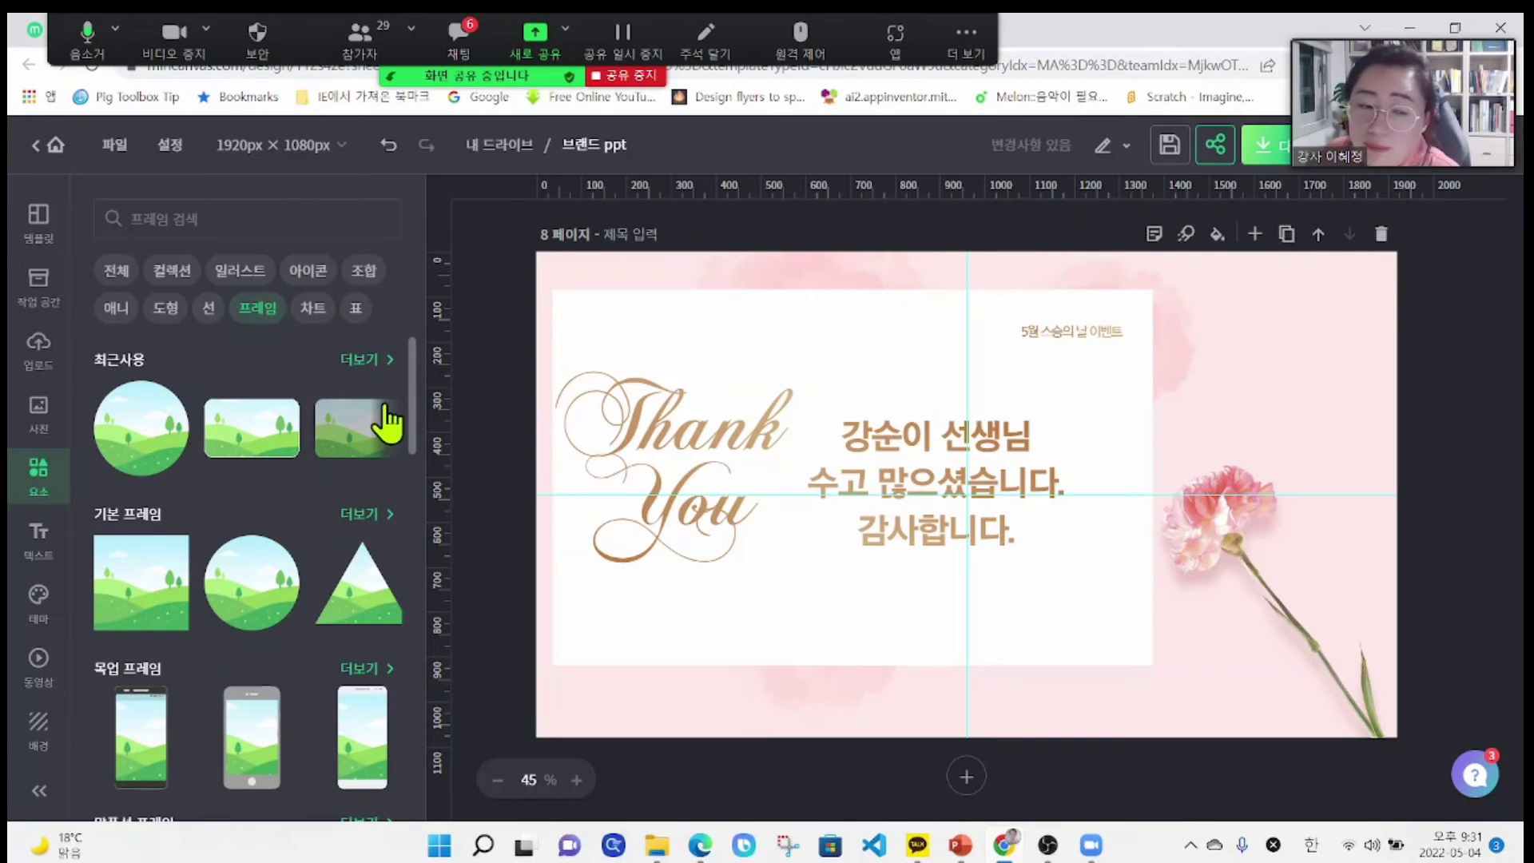
left_click(210, 312)
left_click(164, 313)
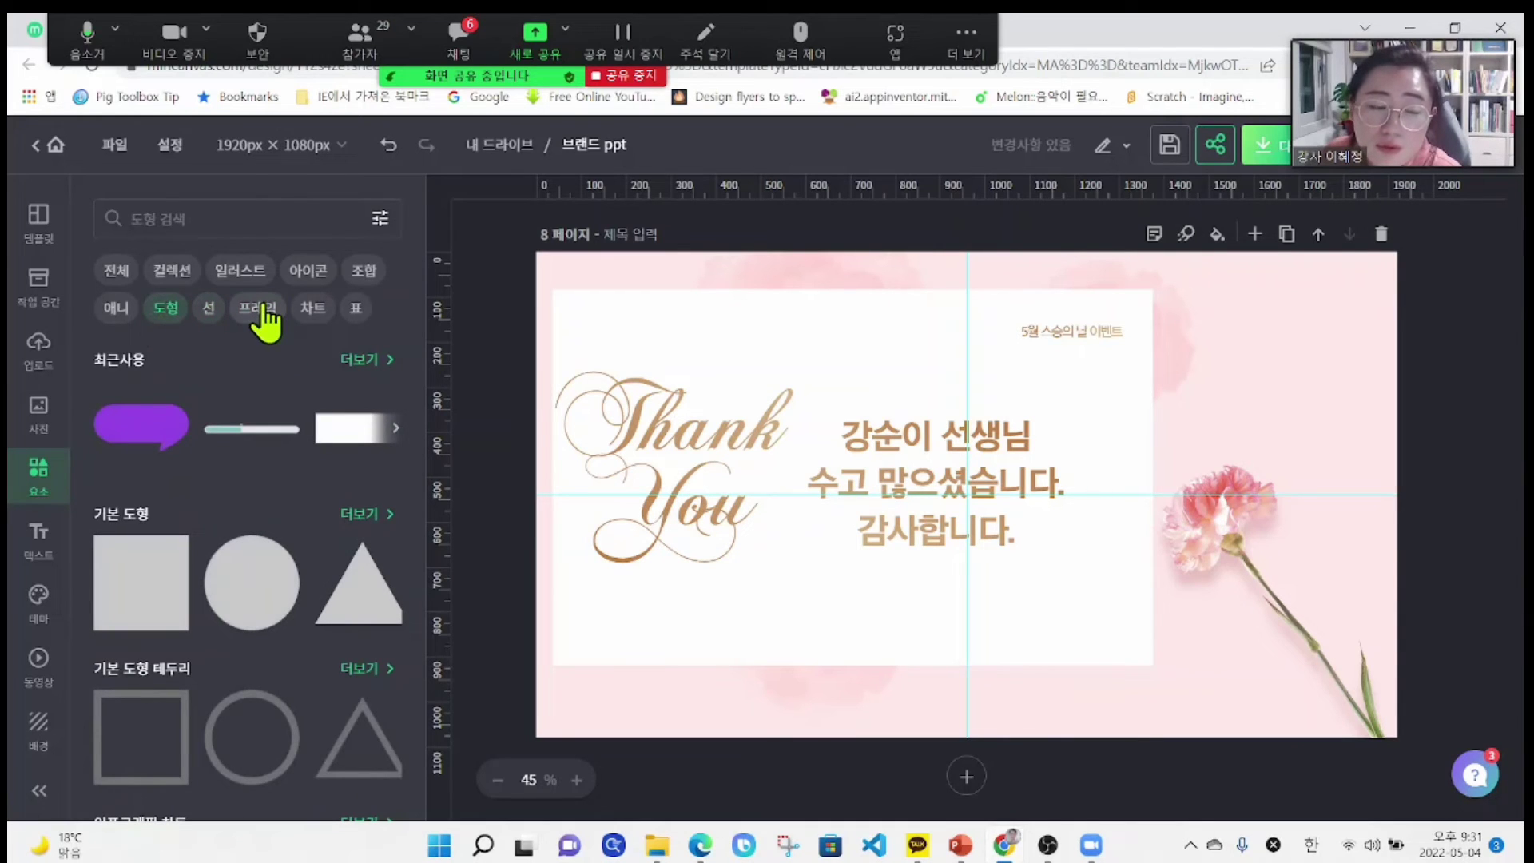
left_click(39, 415)
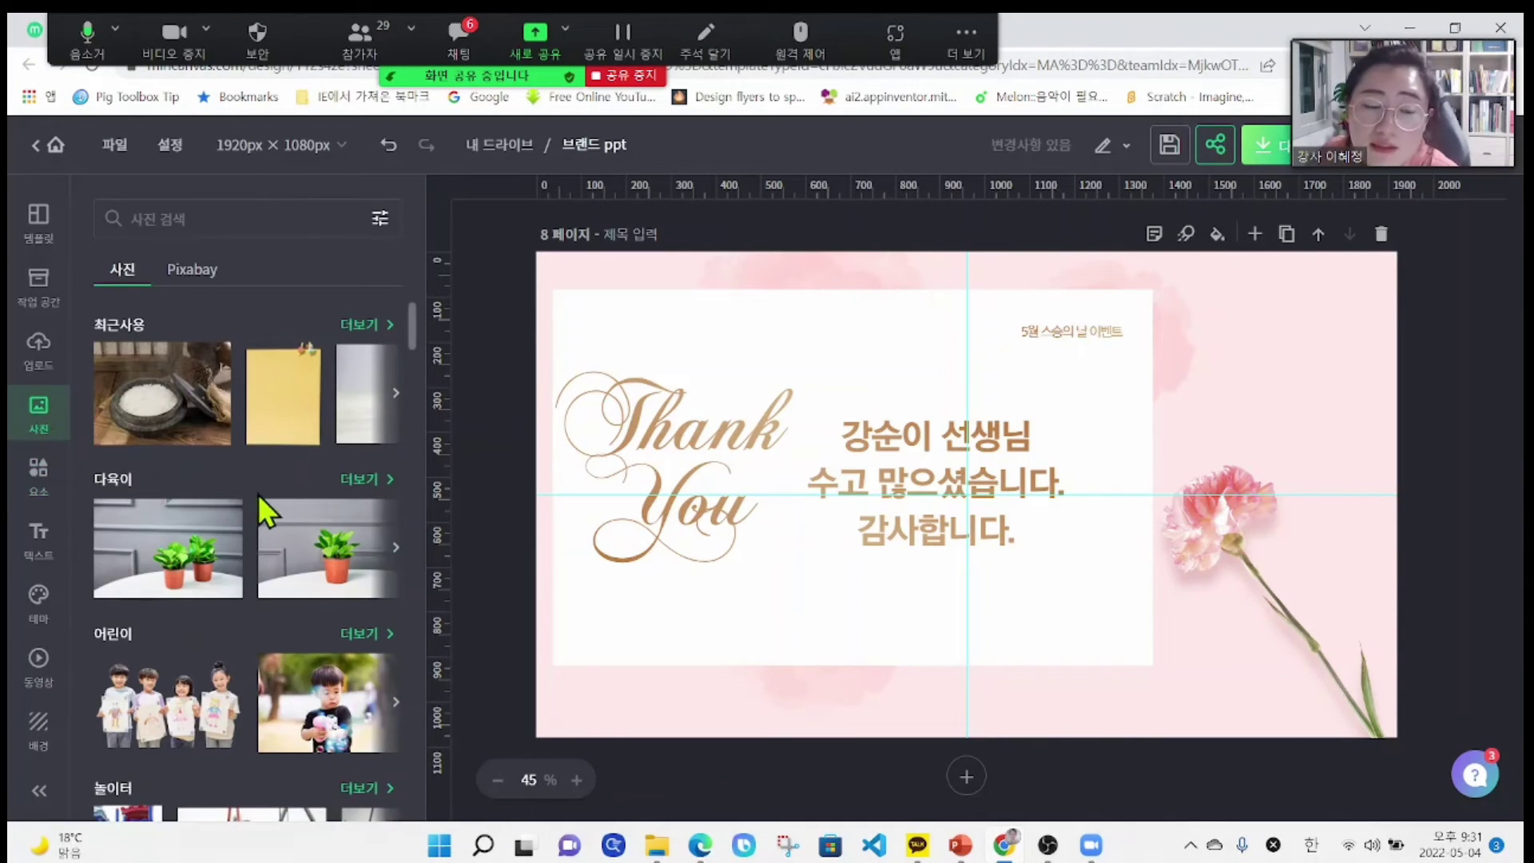
- Insert the pink carnation photo from the 어버이날 category and place it in page 8's upper-right corner, overlapping the page edge
scroll(258, 494, "down", 6)
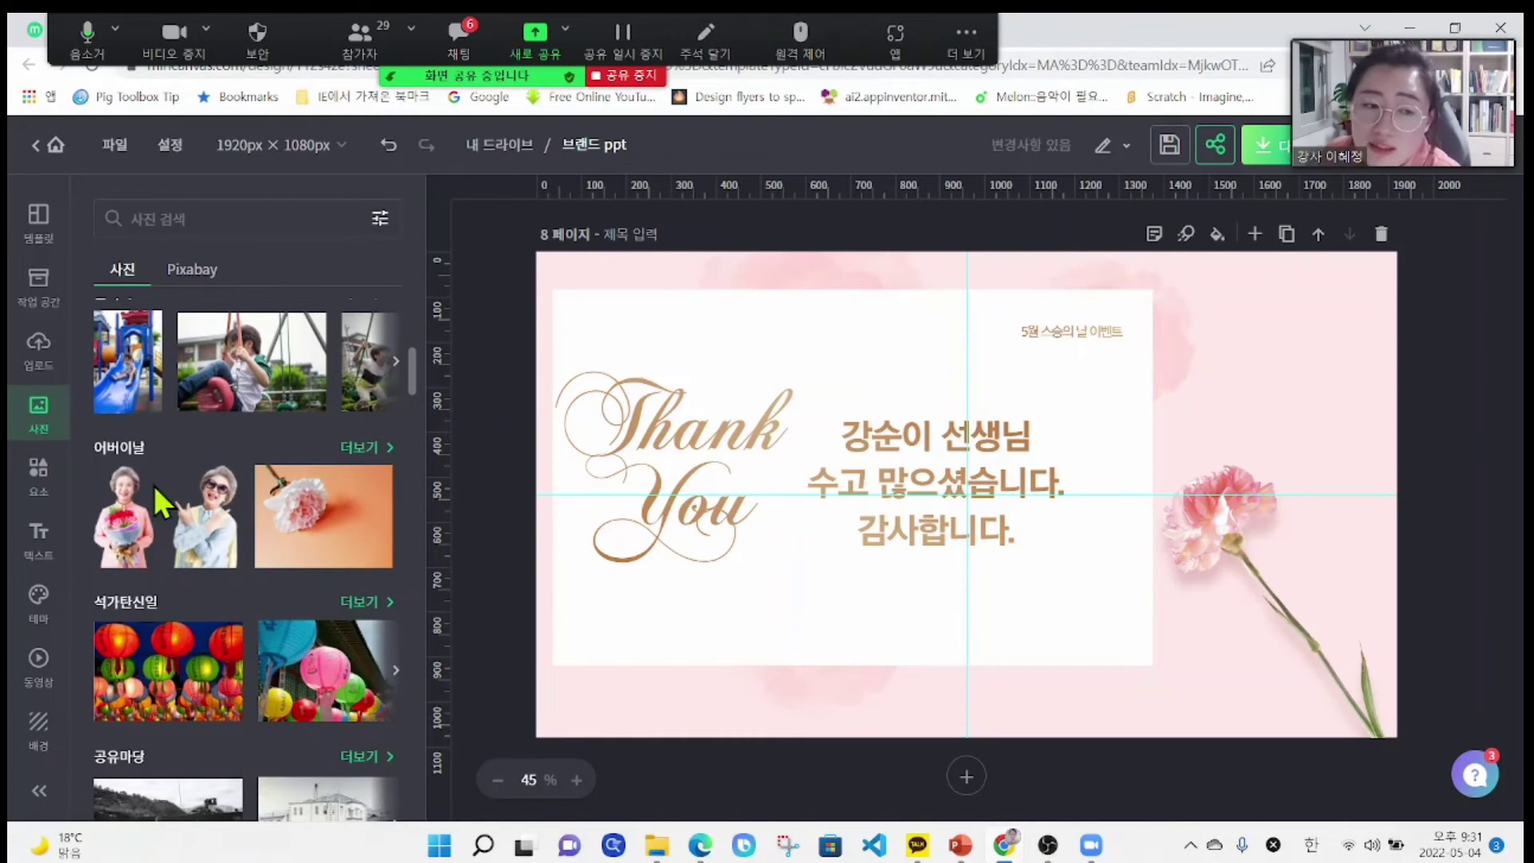
scroll(275, 591, "up", 3)
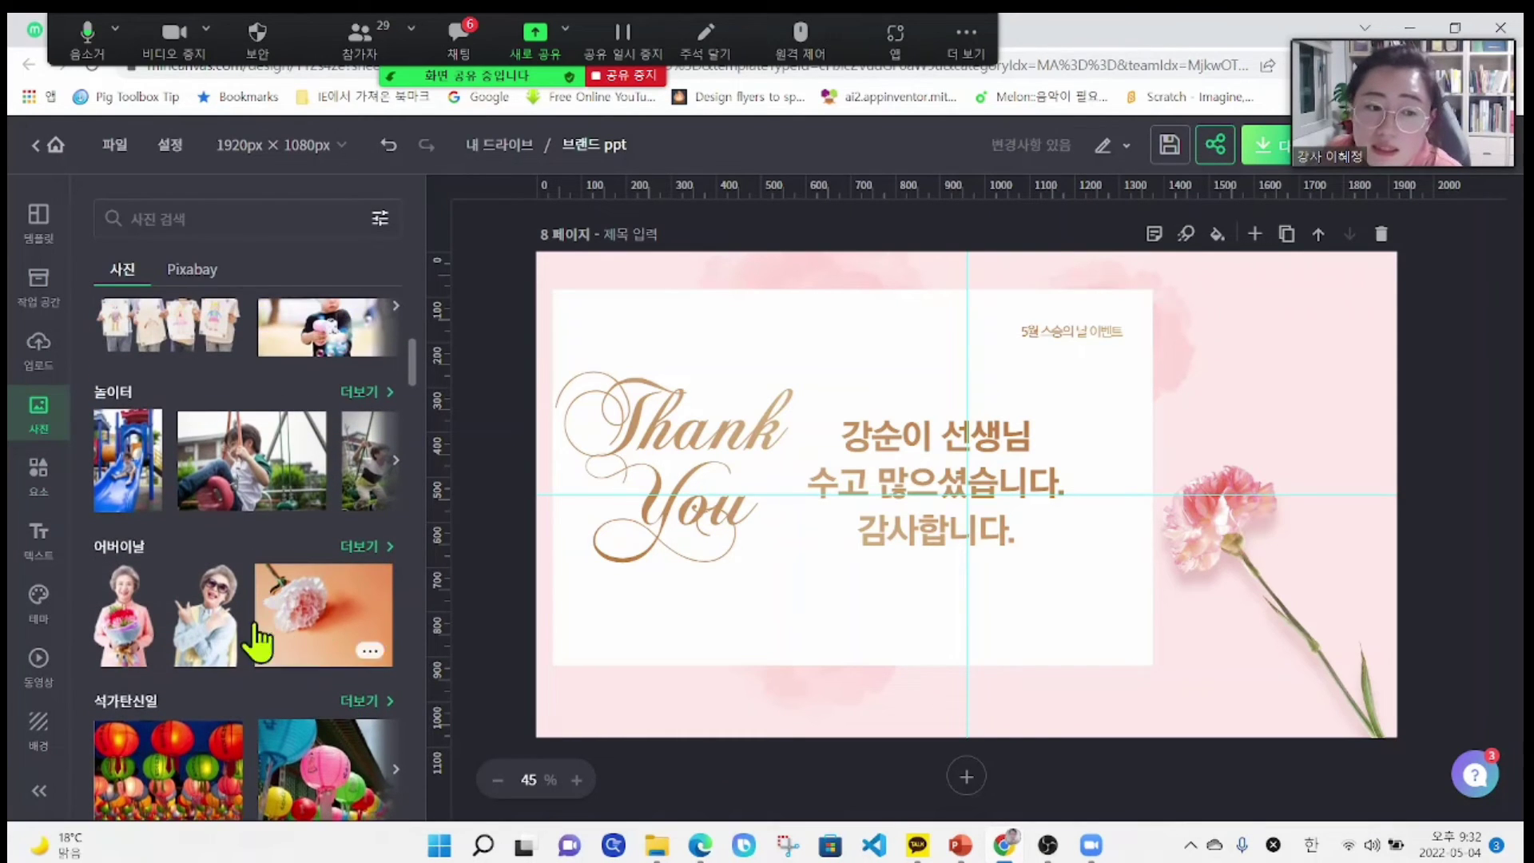
left_click(355, 631)
left_click_drag(1065, 425, 1461, 325)
left_click_drag(1245, 505, 1284, 353)
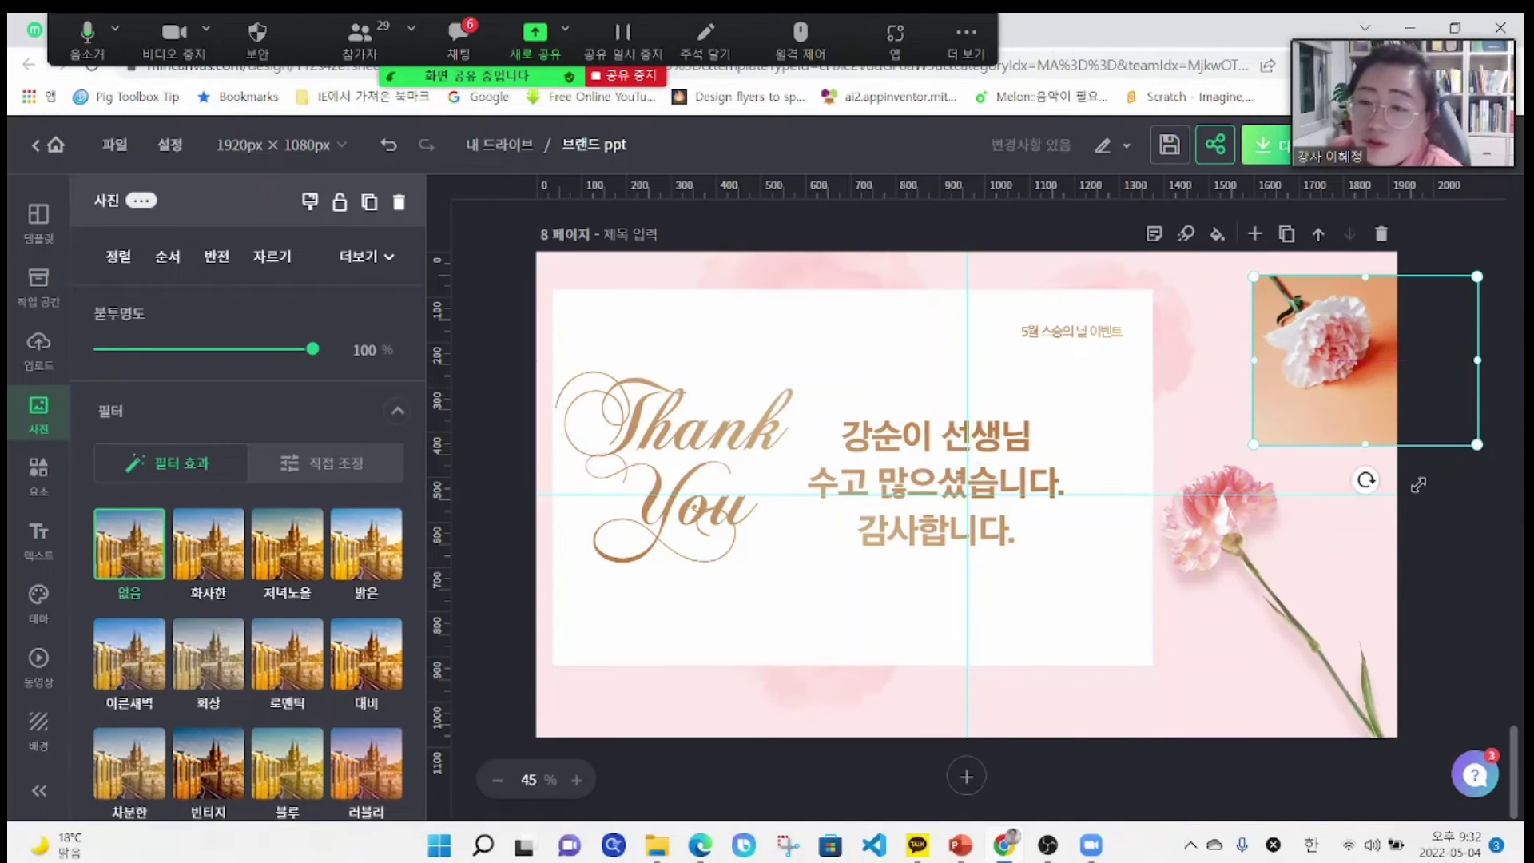
left_click(1441, 533)
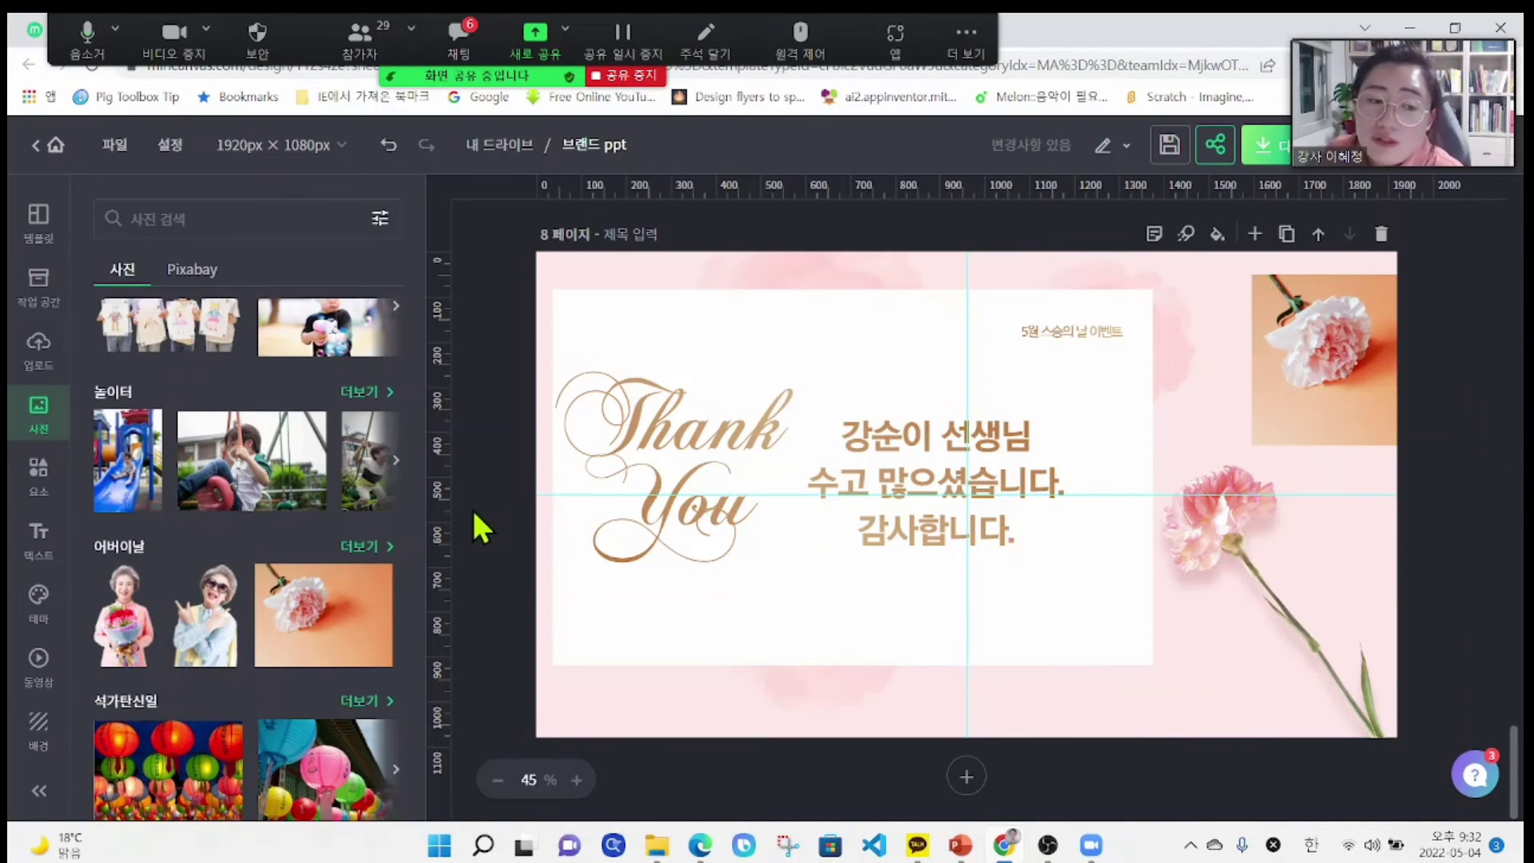
- Search the photo library for 연등
left_click(240, 216)
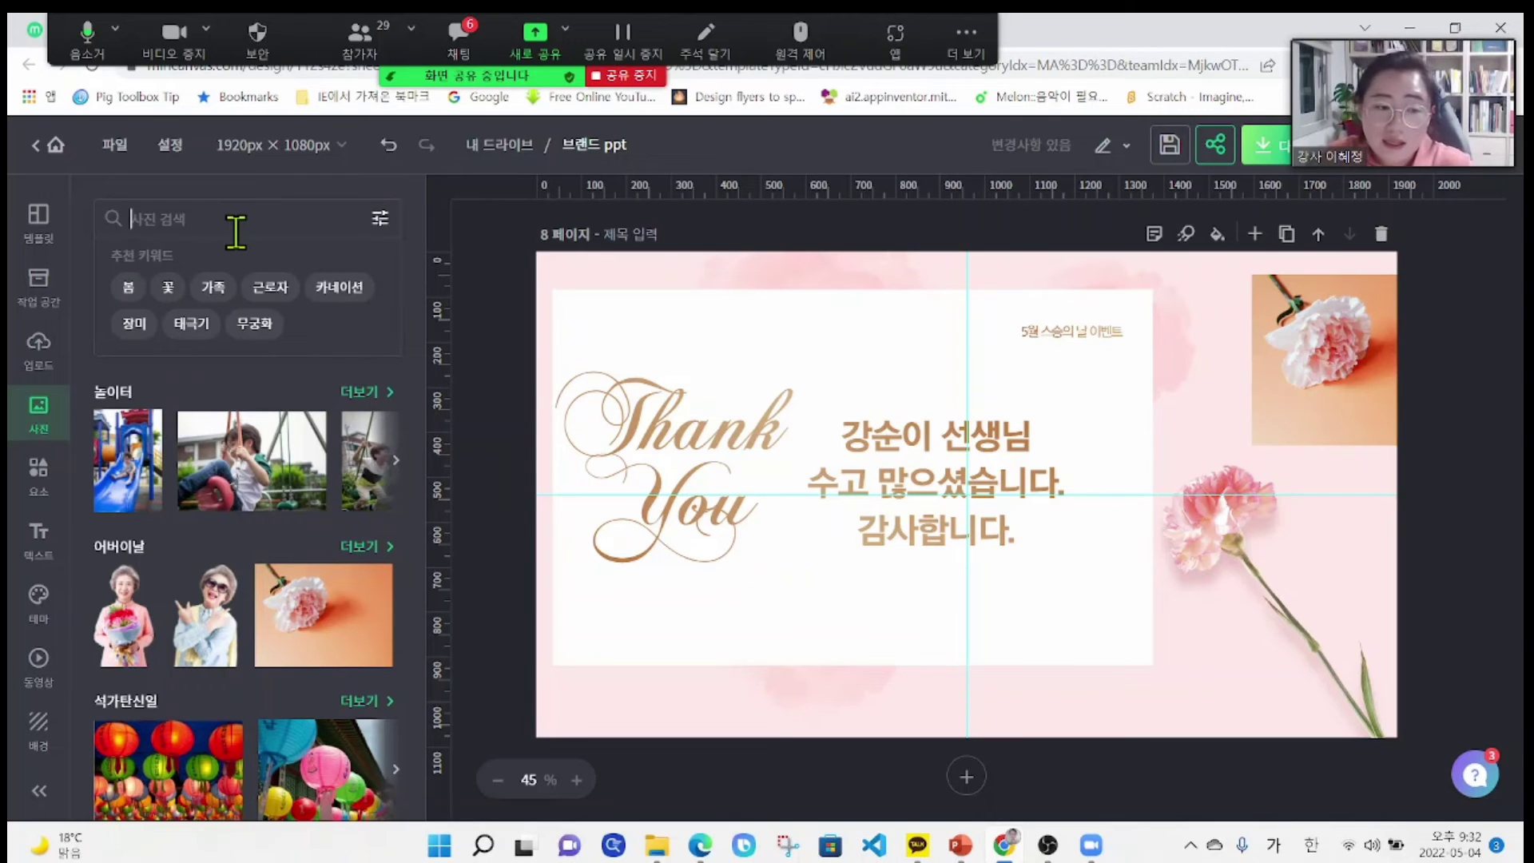
type("ㅇㅕㄴ등")
key("Return")
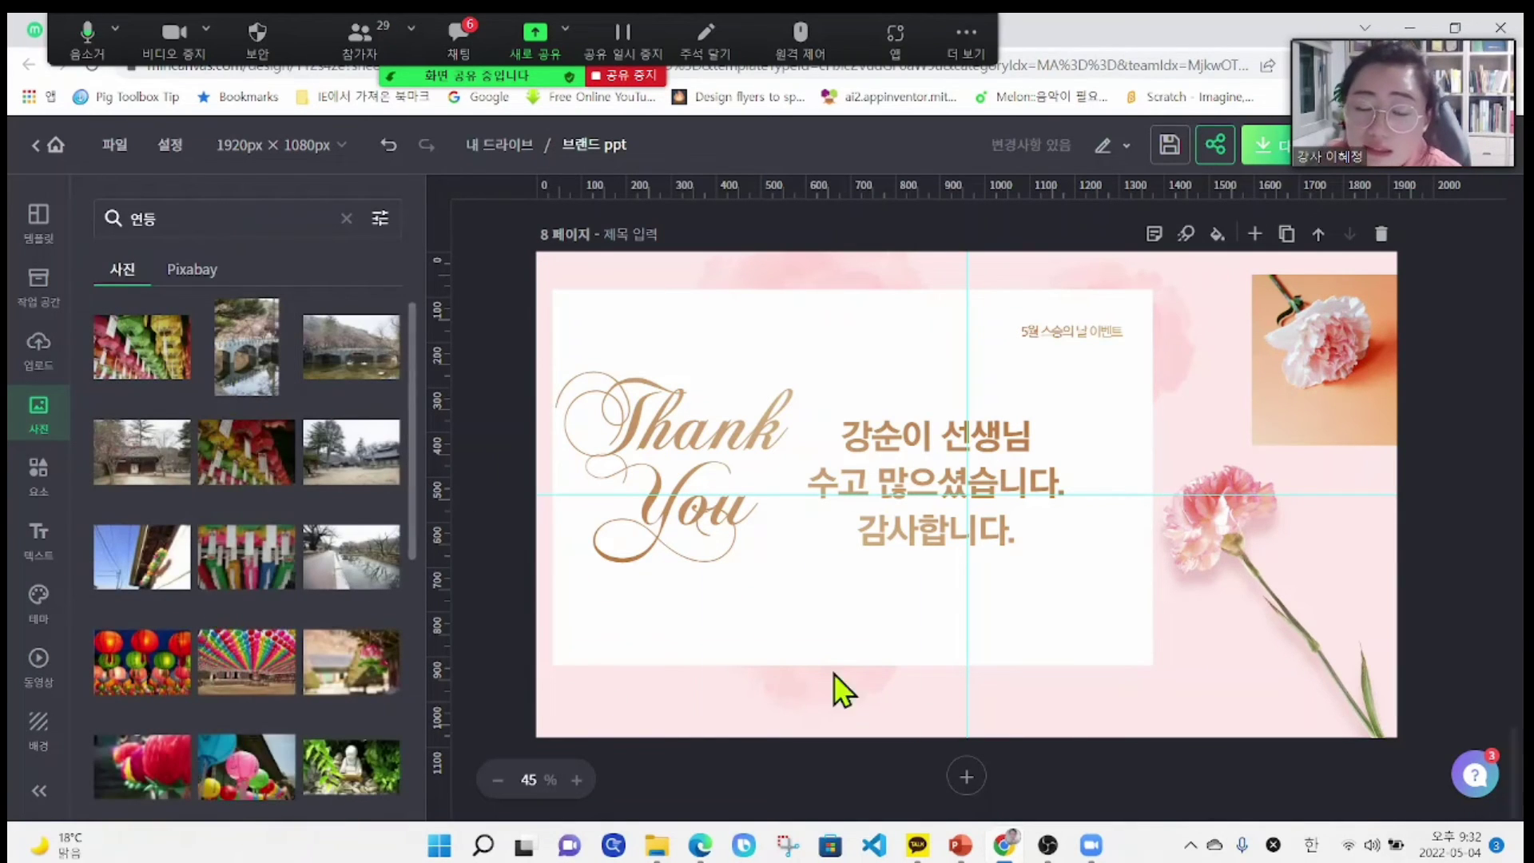
- Add page 9 and insert the photo of colourful lanterns above the temple yard, enlarged on the page's left side
left_click(965, 777)
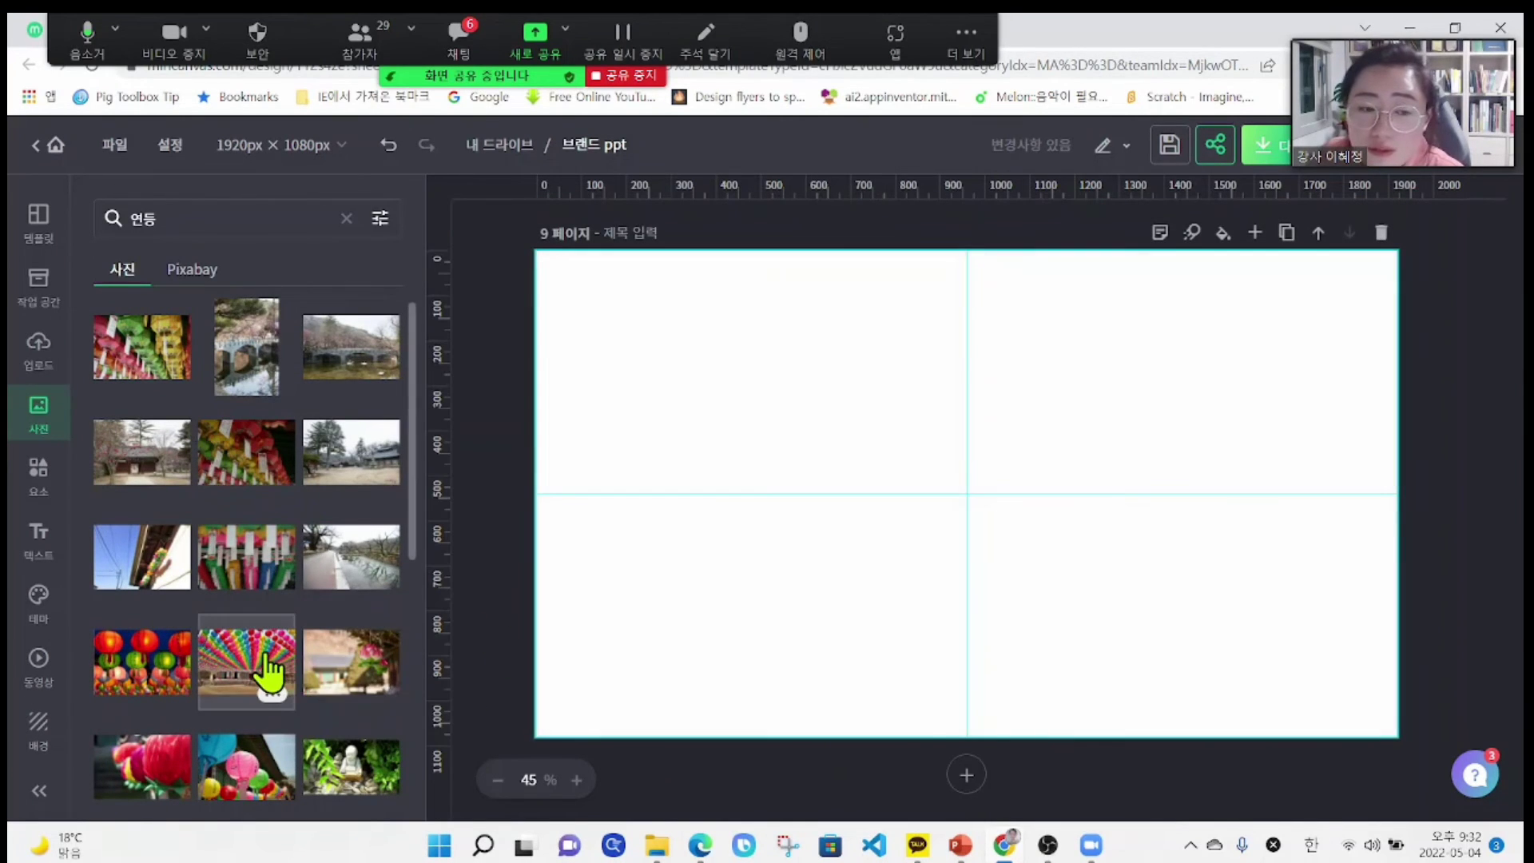
left_click(270, 674)
left_click_drag(1010, 447, 752, 350)
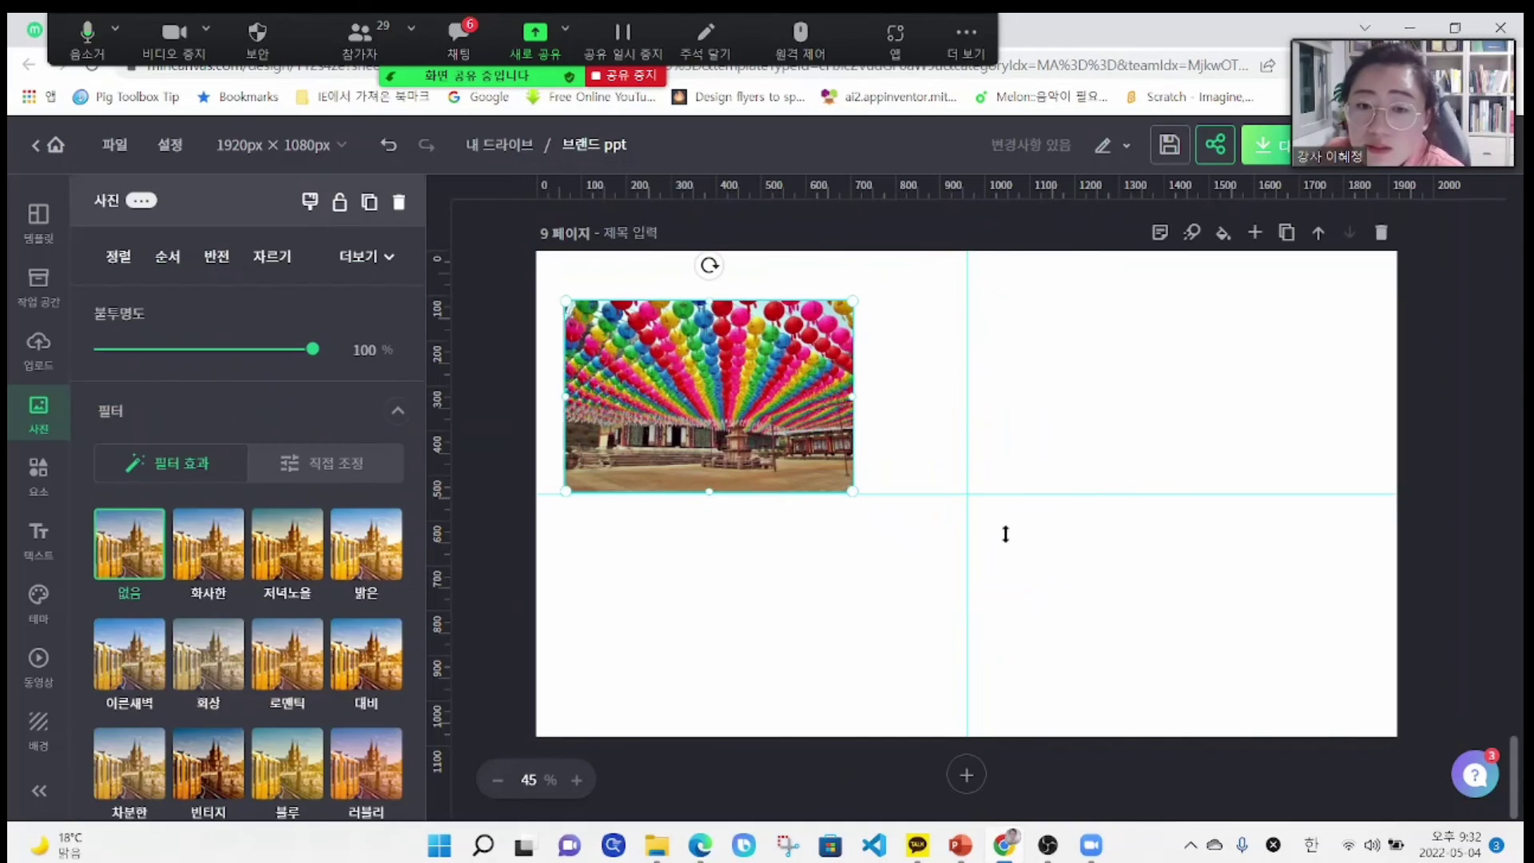
left_click_drag(847, 489, 991, 587)
left_click(999, 595)
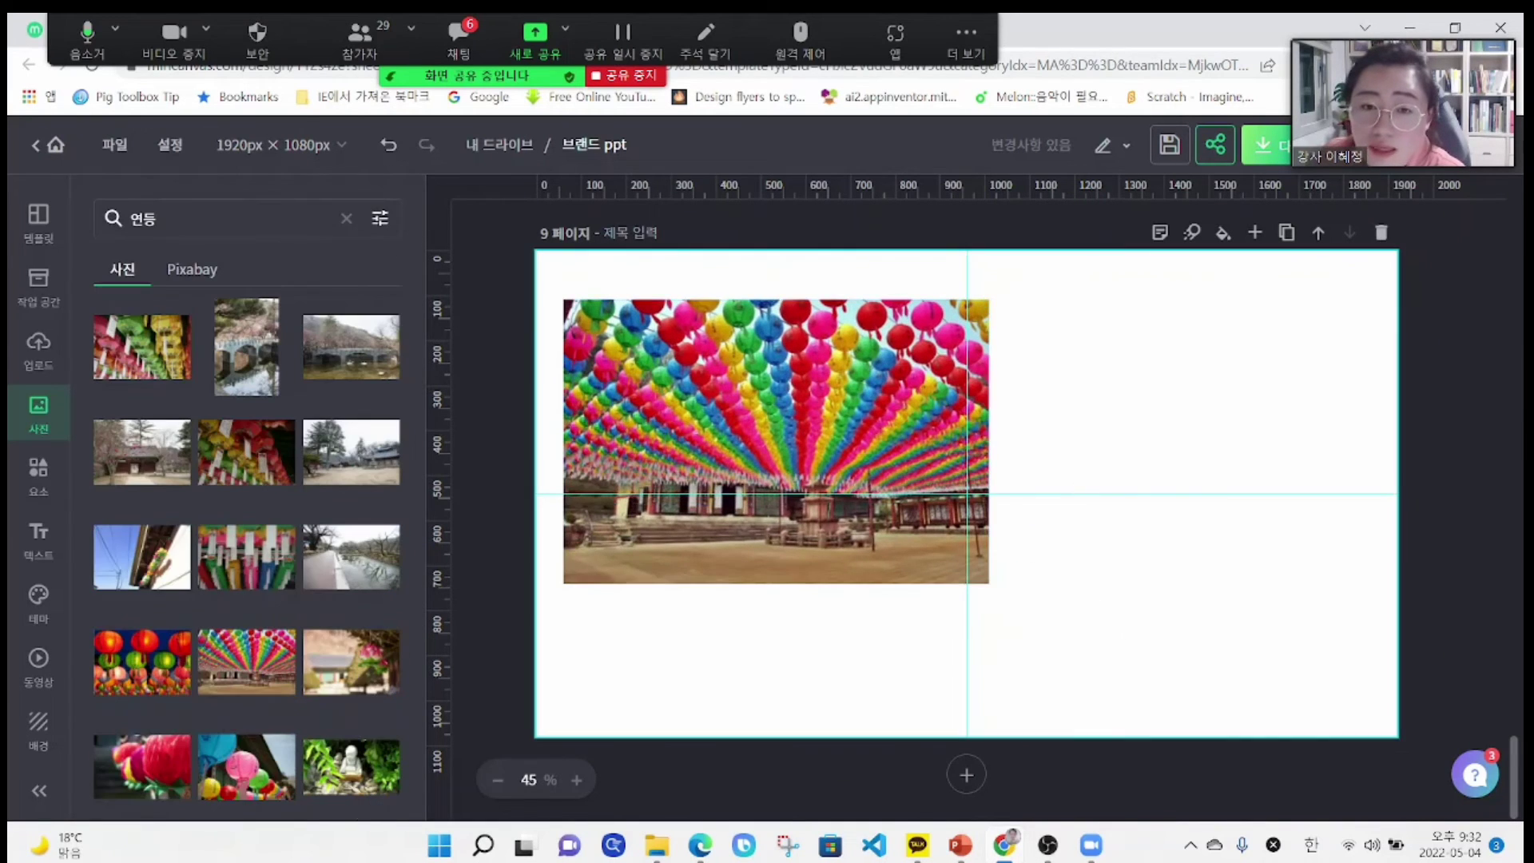
- Add a title text reading 연등의 기원 to page 9 and enlarge the lantern photo further
left_click(39, 532)
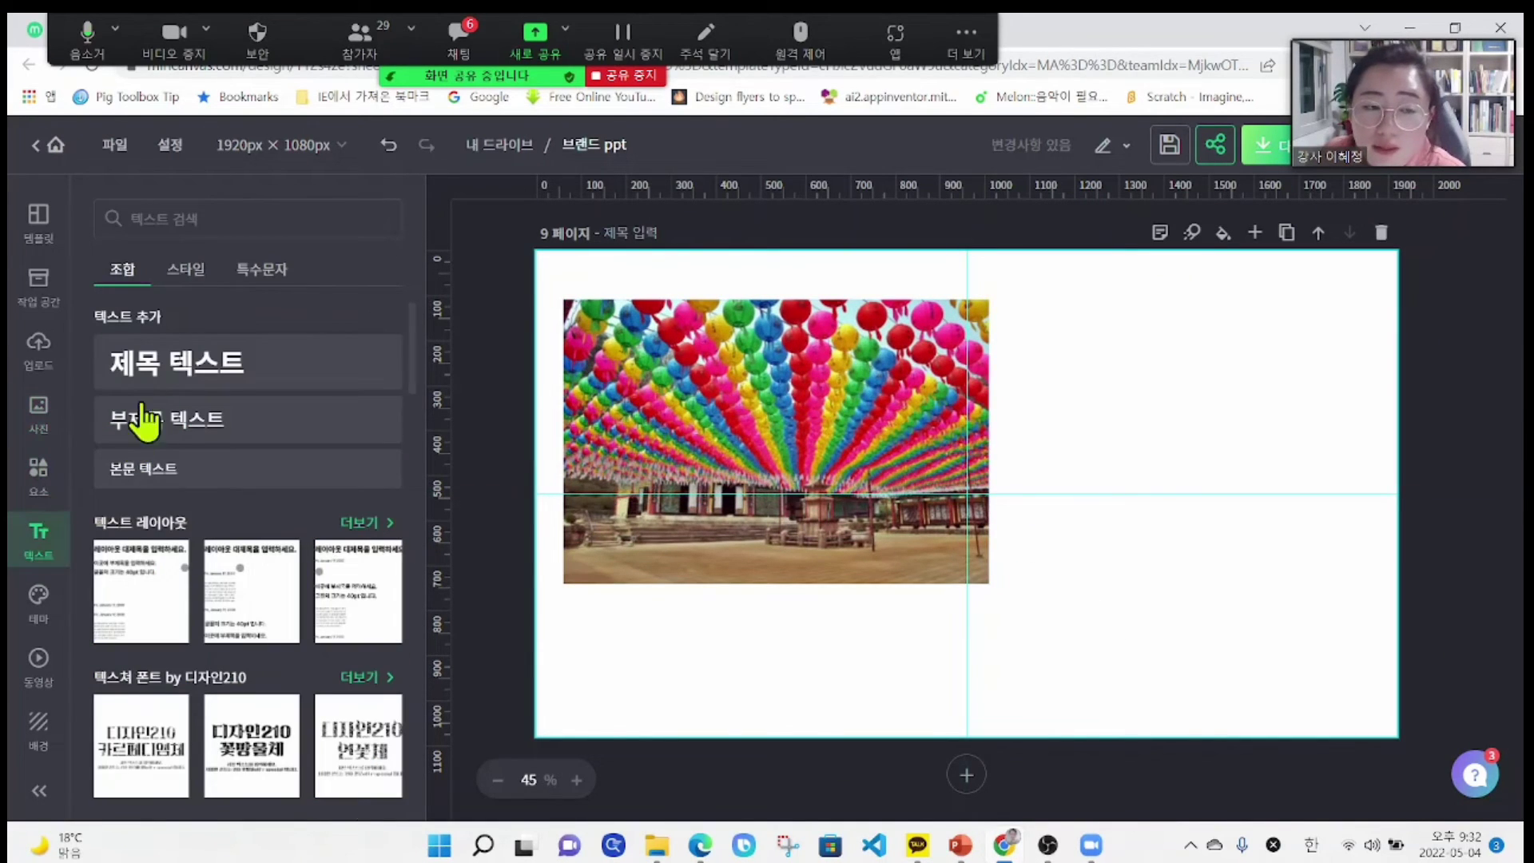
left_click(288, 363)
double_click(1034, 480)
left_click(1039, 462)
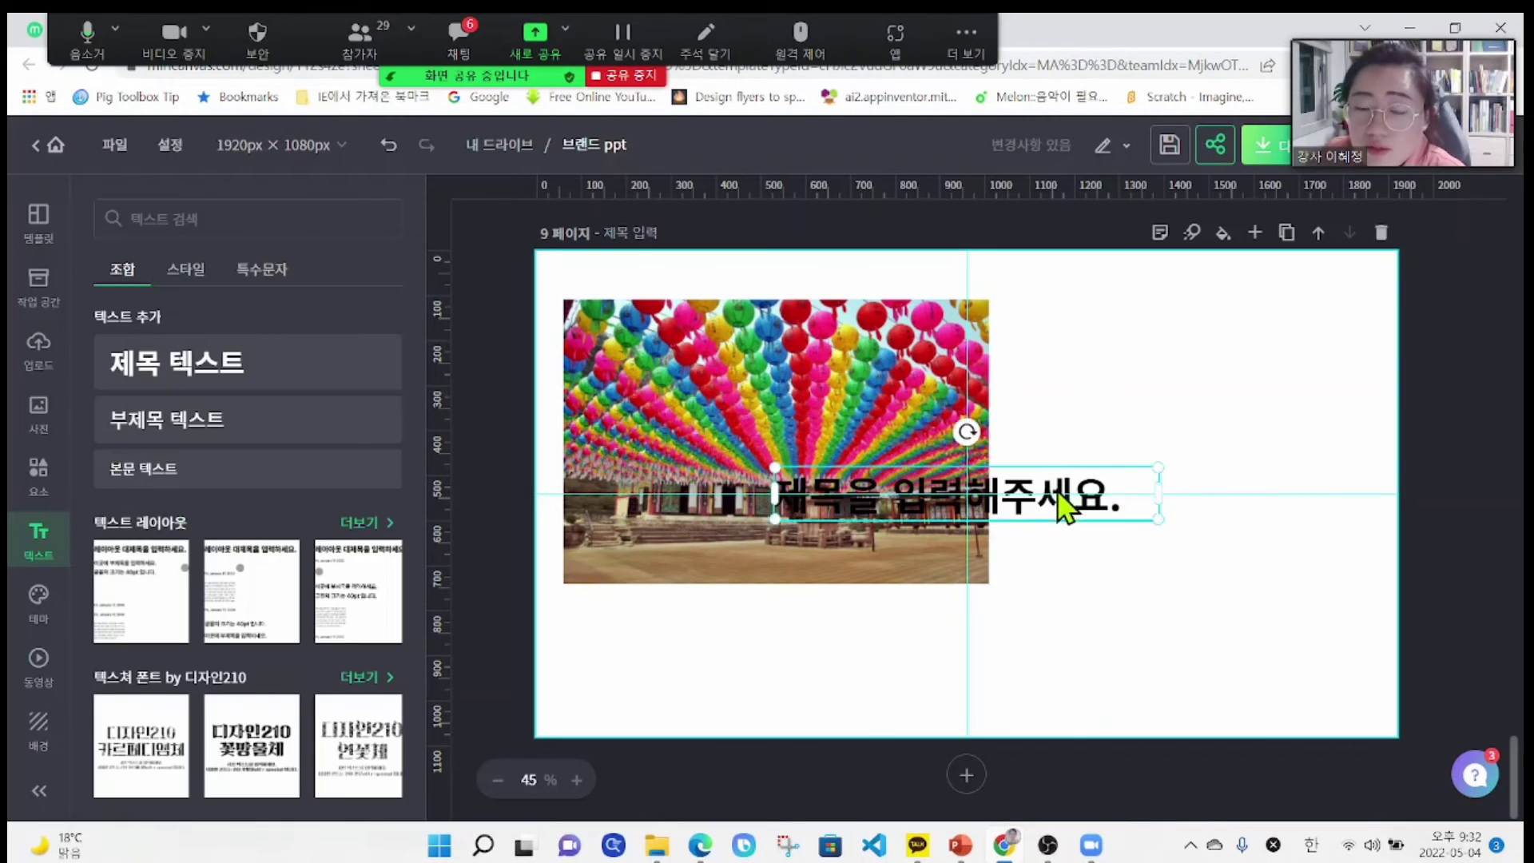
left_click_drag(1062, 507, 1291, 377)
type("연등")
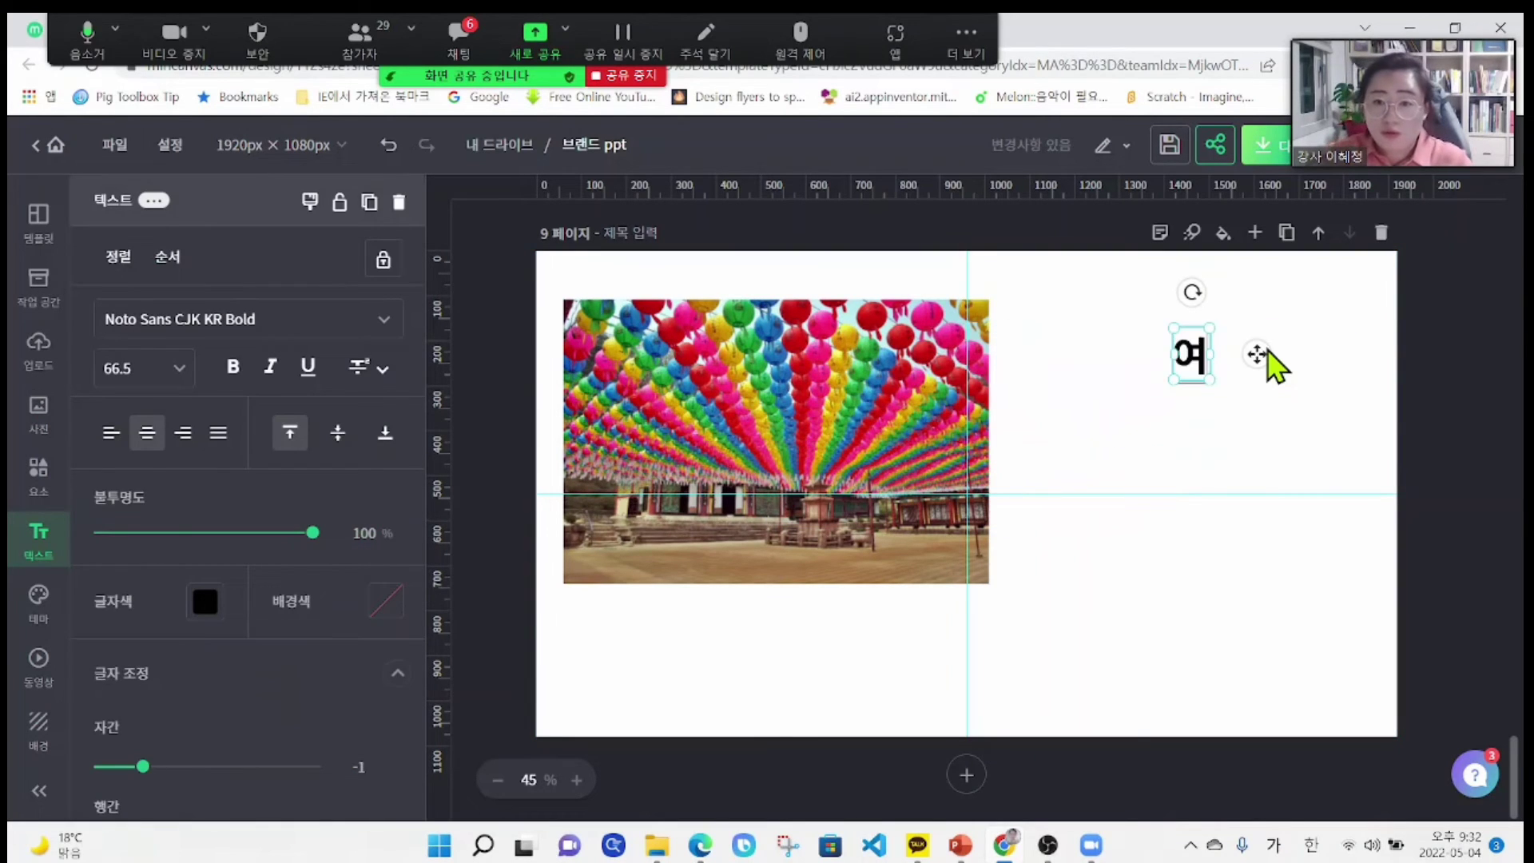
left_click(1277, 366)
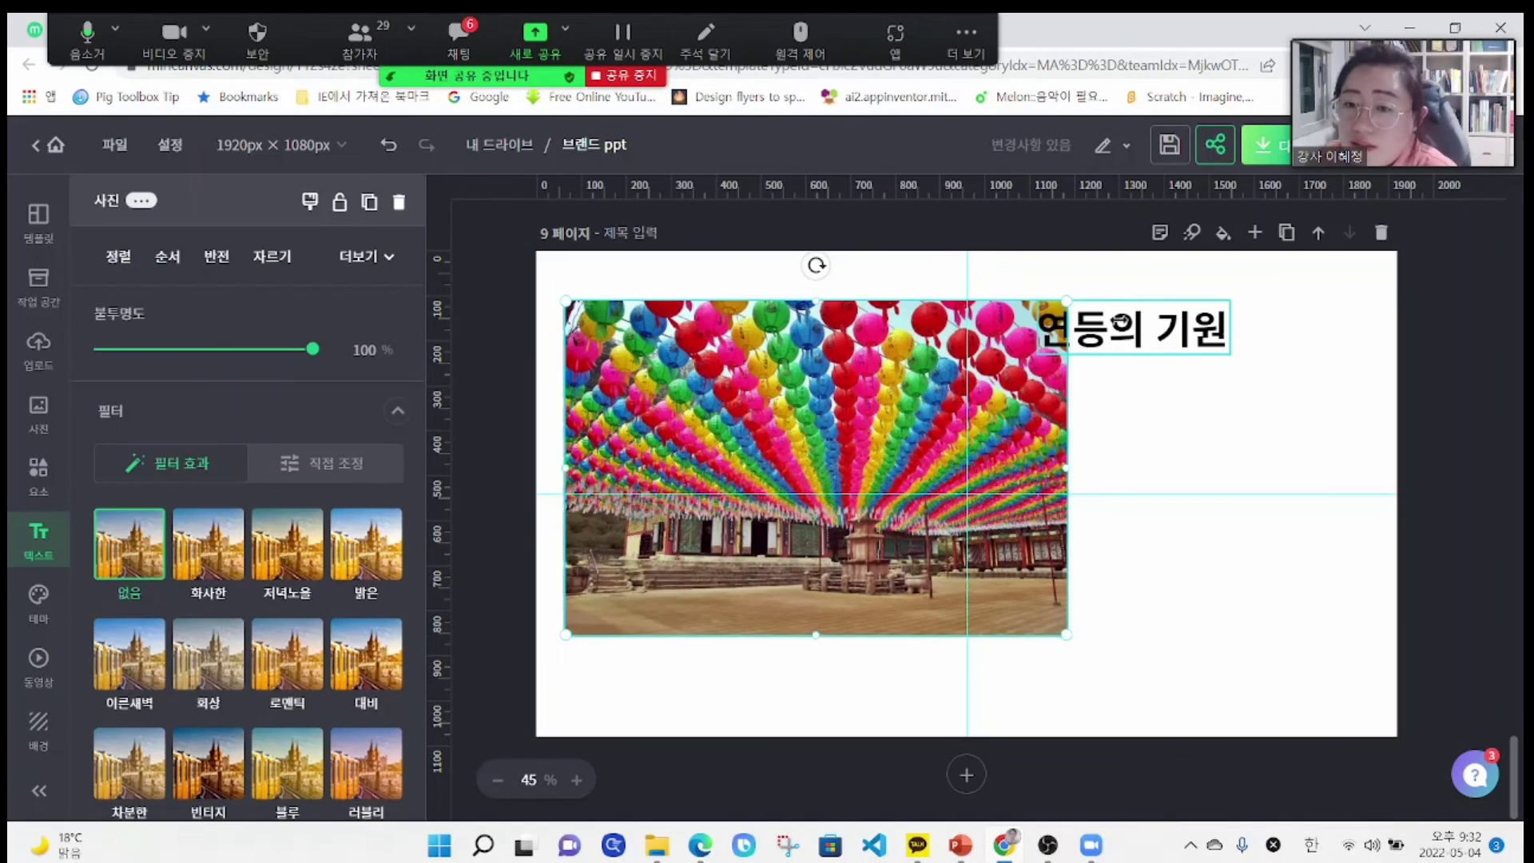
- Move the 연등의 기원 title clear of the photo, into the empty area to the right of its upper edge
left_click_drag(1122, 323, 1252, 330)
left_click(1190, 316)
left_click(1326, 376)
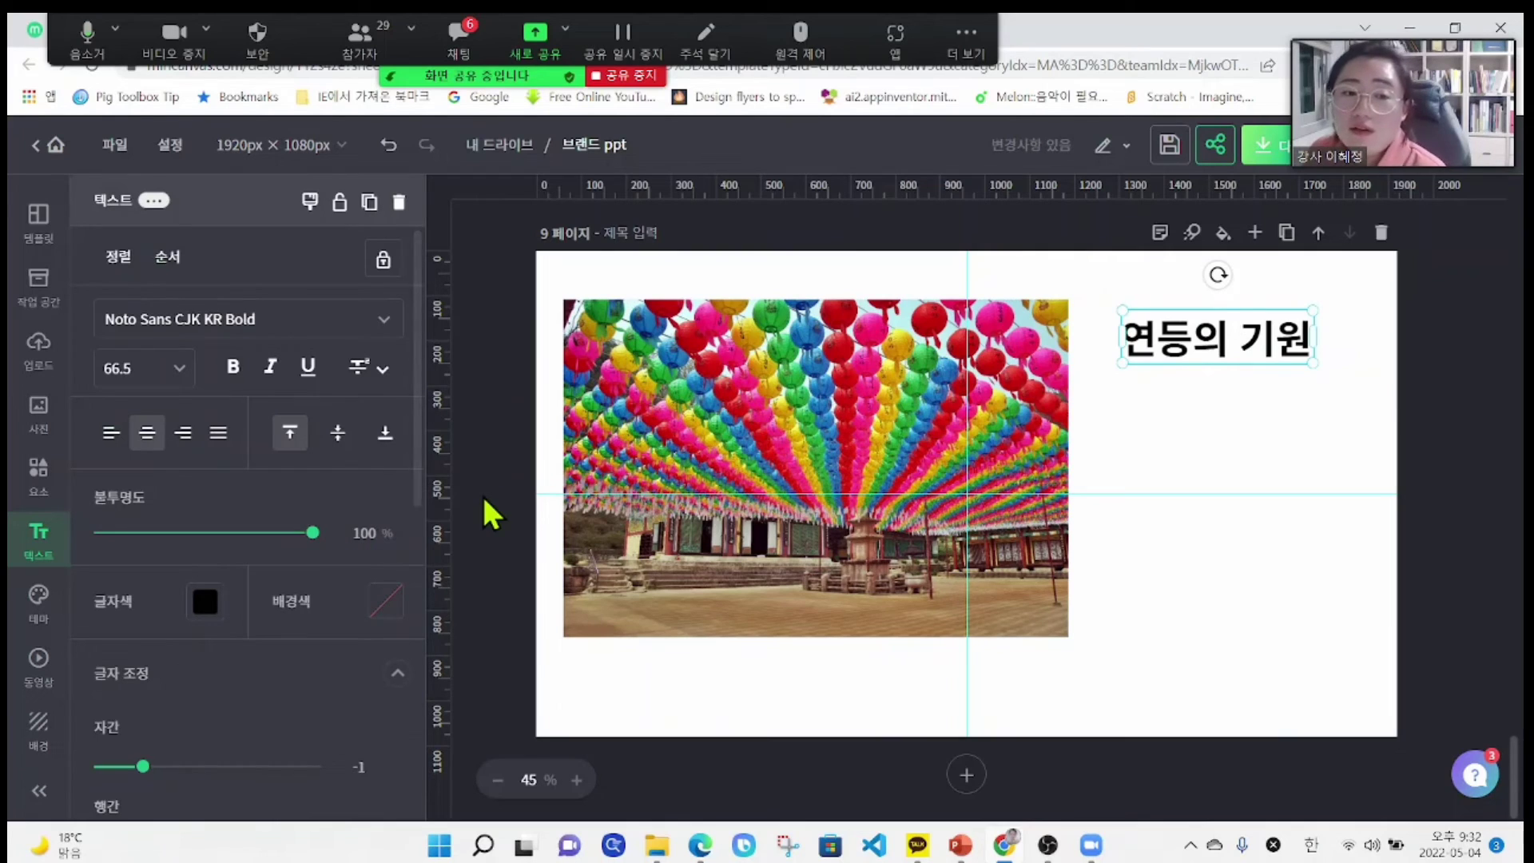
left_click(483, 503)
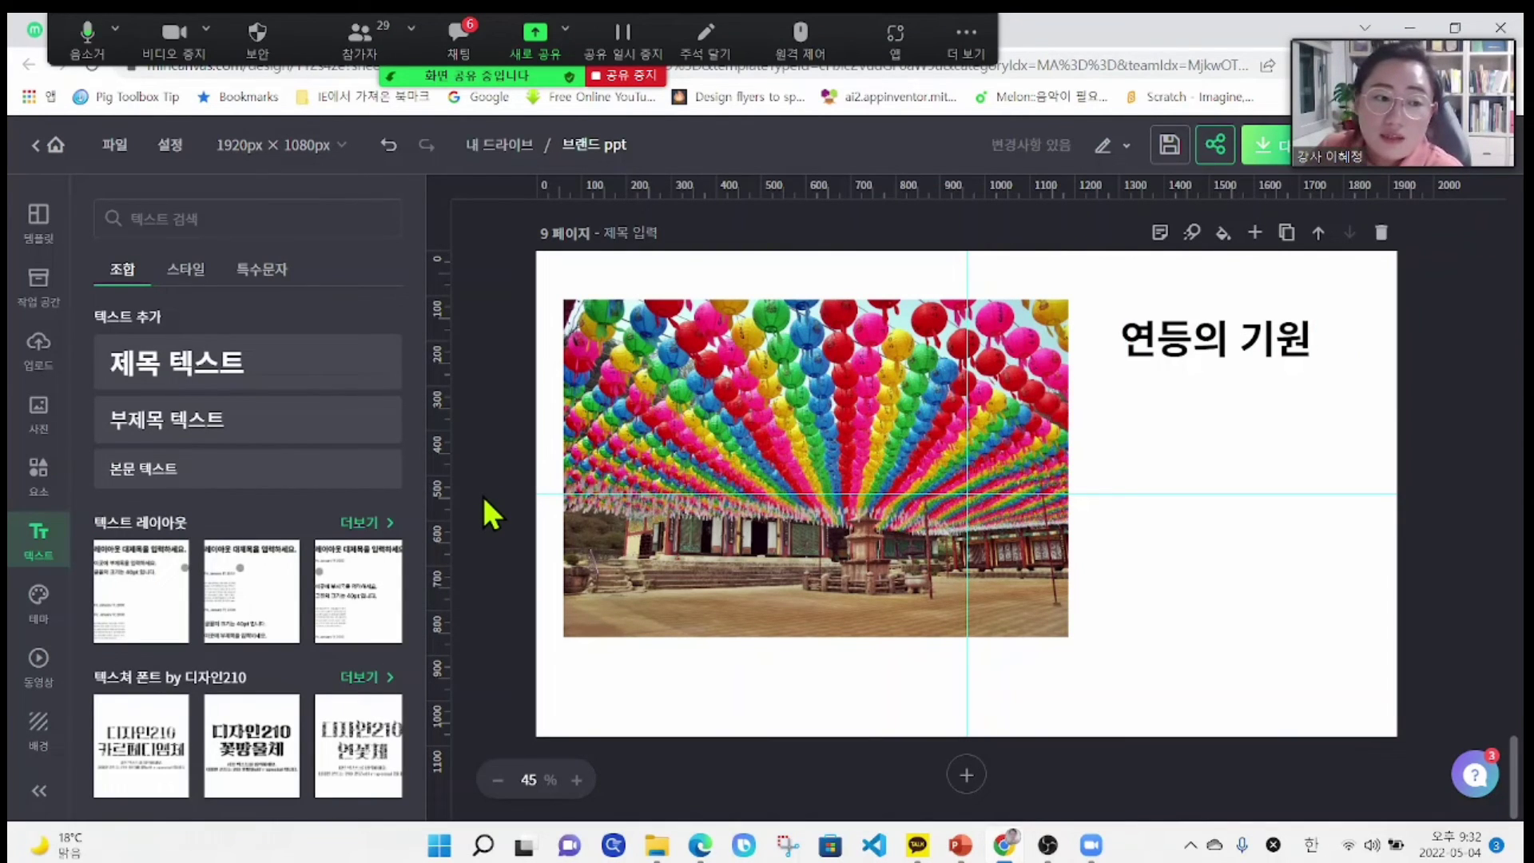
- Examine the 연등 photo results and review the presentation's pages from page 6 to page 8
left_click(32, 411)
scroll(260, 564, "down", 2)
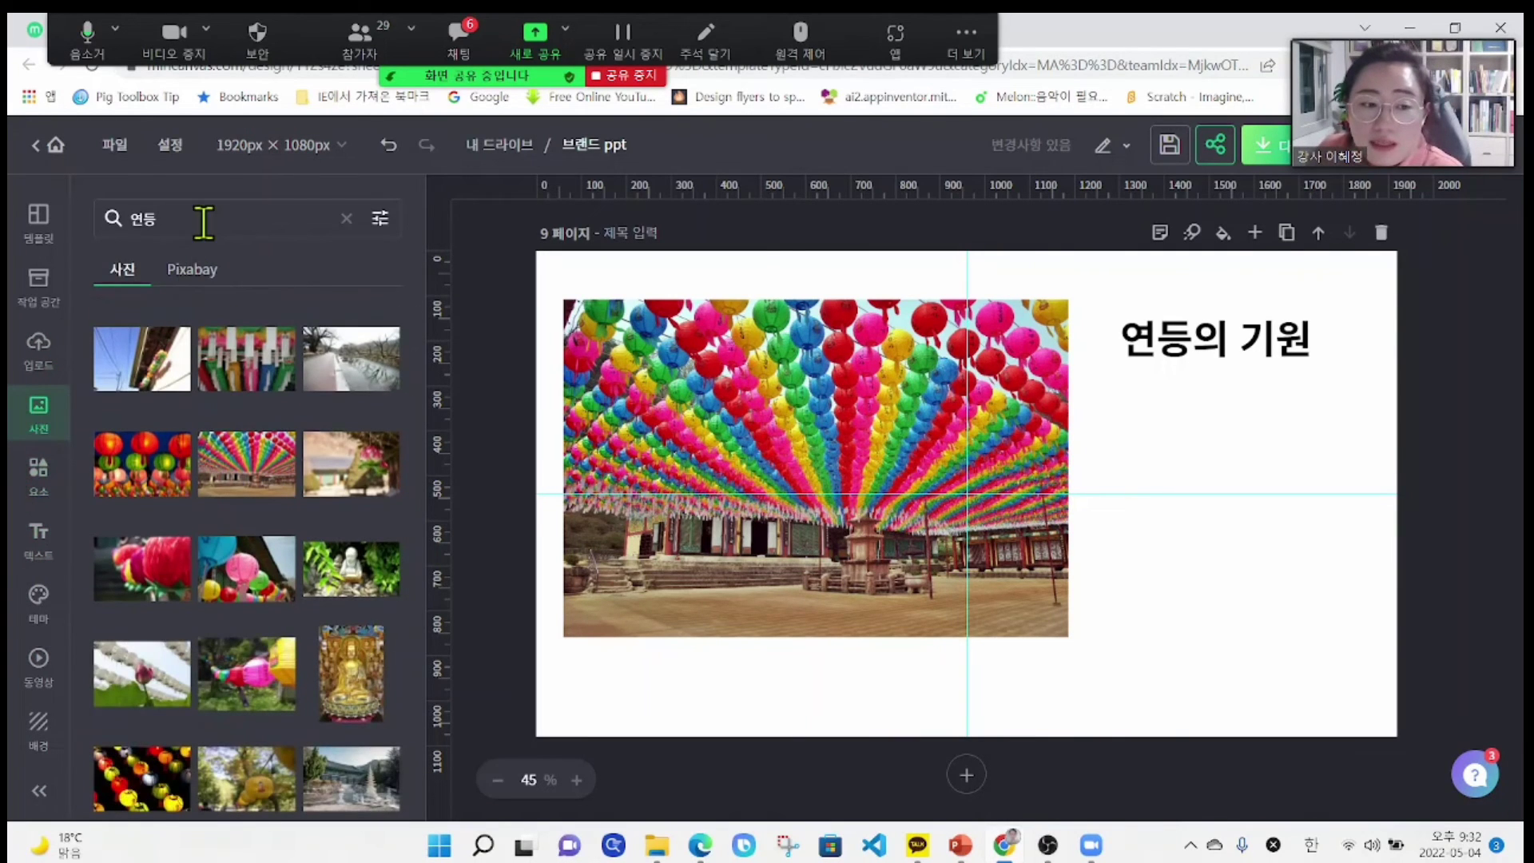
scroll(272, 564, "down", 5)
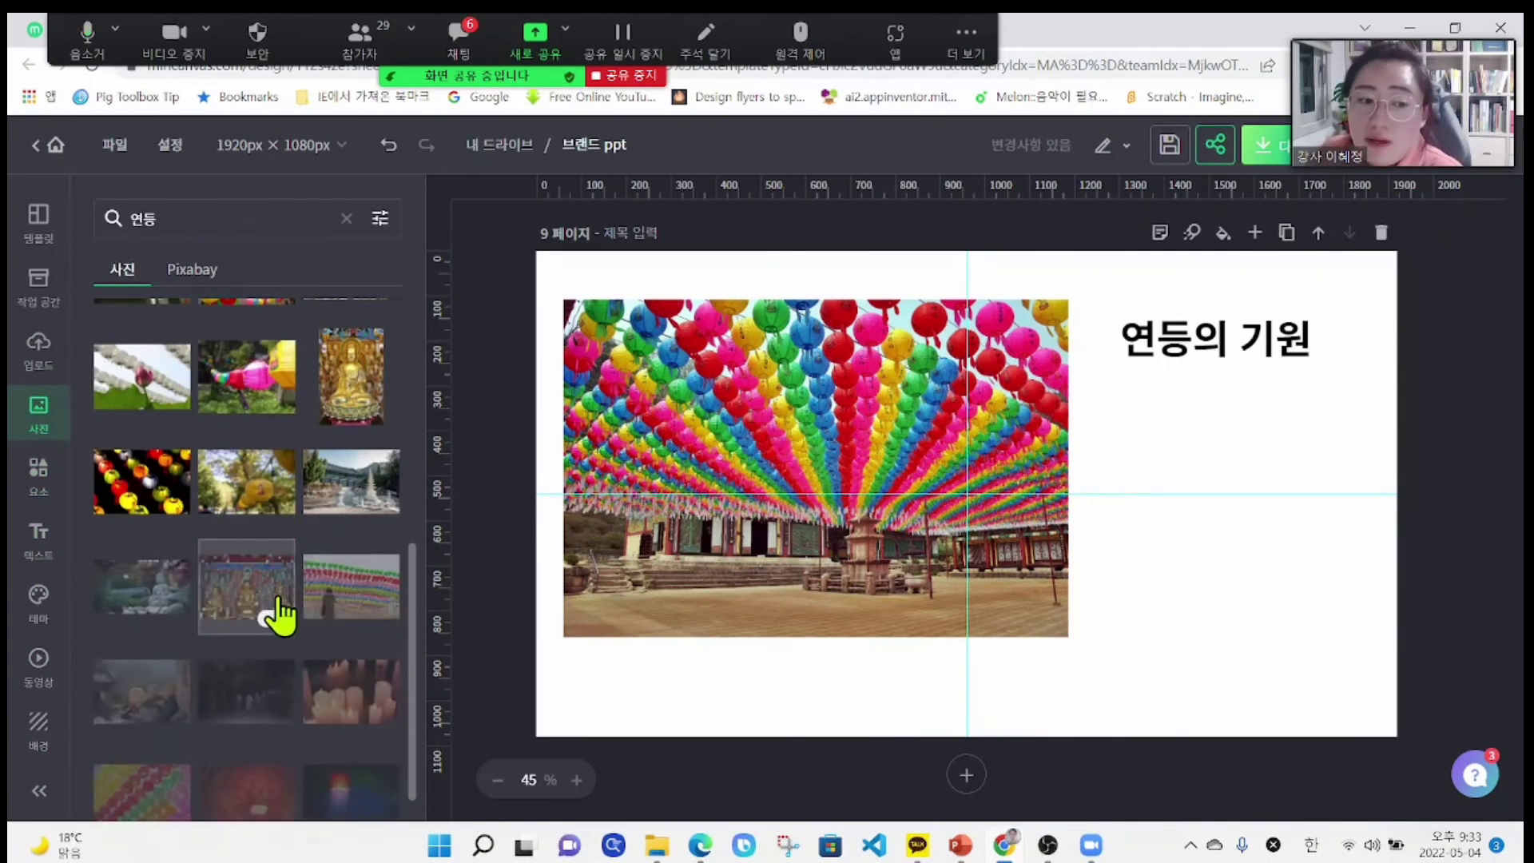
scroll(370, 675, "up", 3)
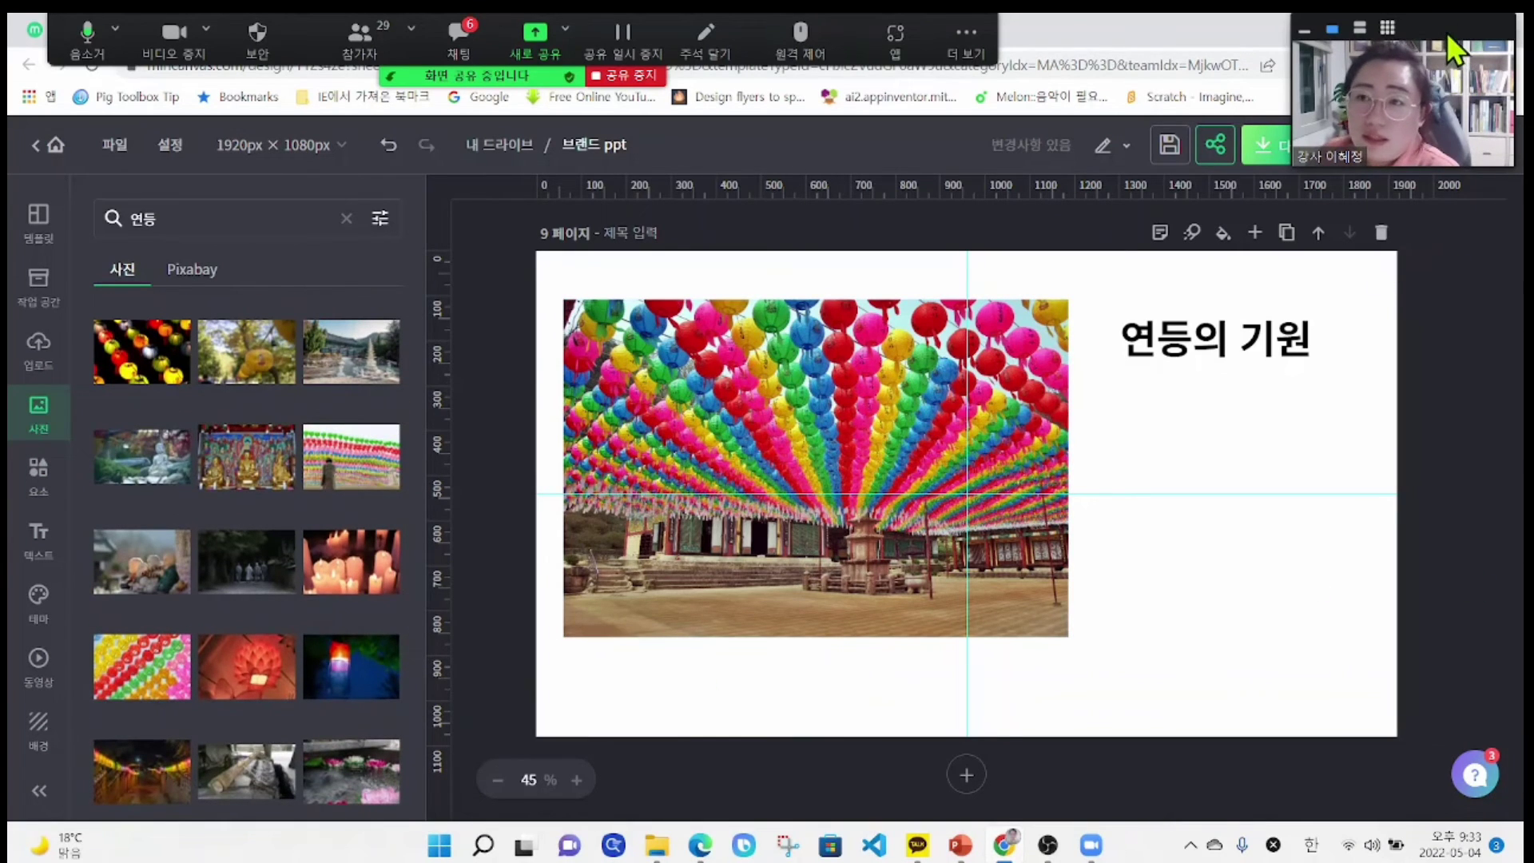
left_click_drag(1447, 32, 1226, 40)
scroll(1387, 511, "up", 2)
scroll(1164, 445, "up", 10)
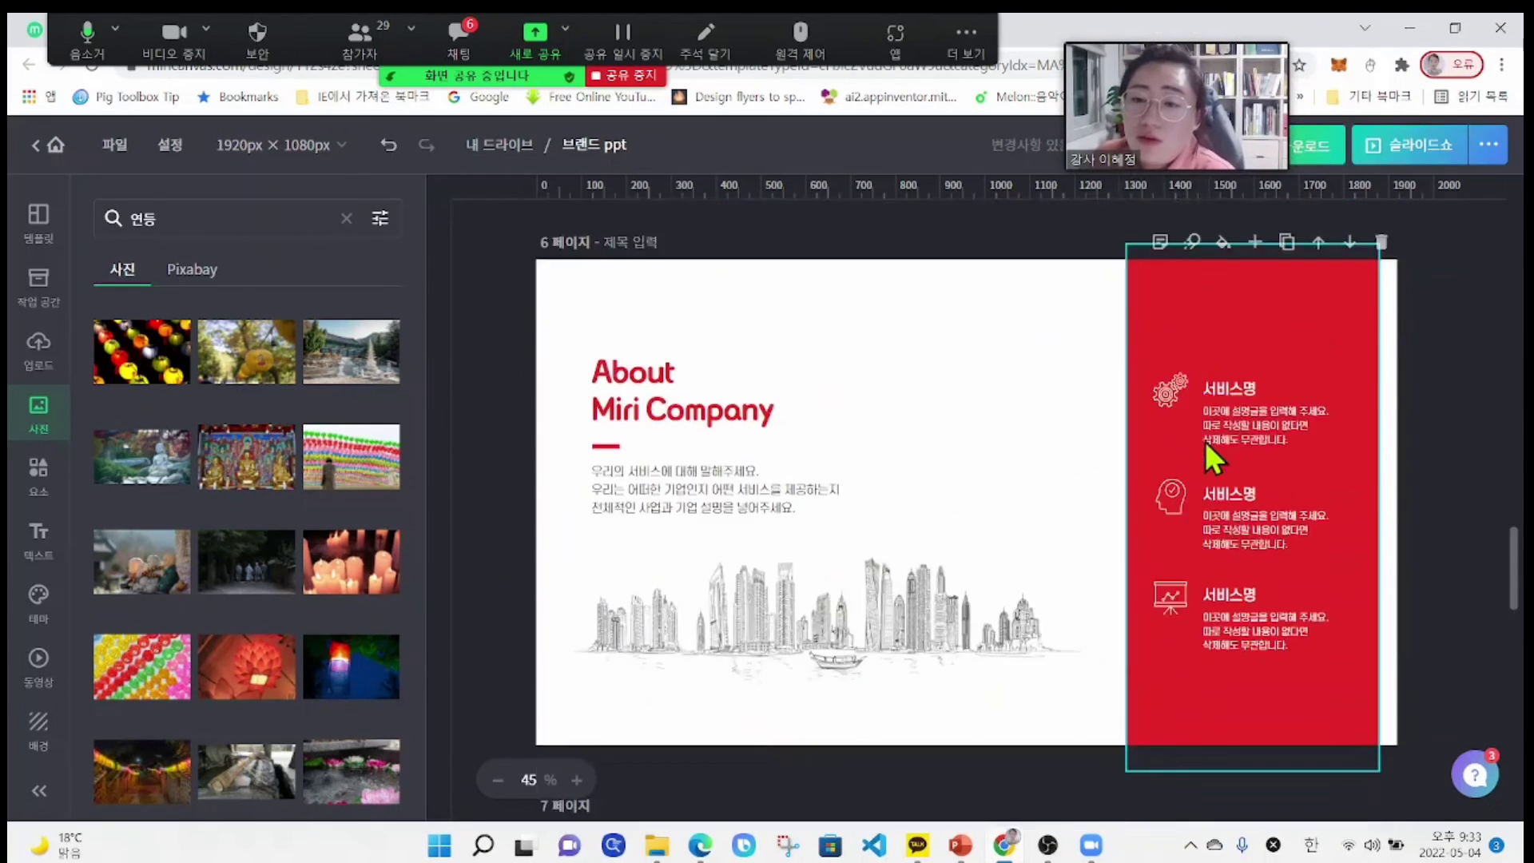
scroll(1220, 441, "down", 3)
scroll(1351, 503, "down", 8)
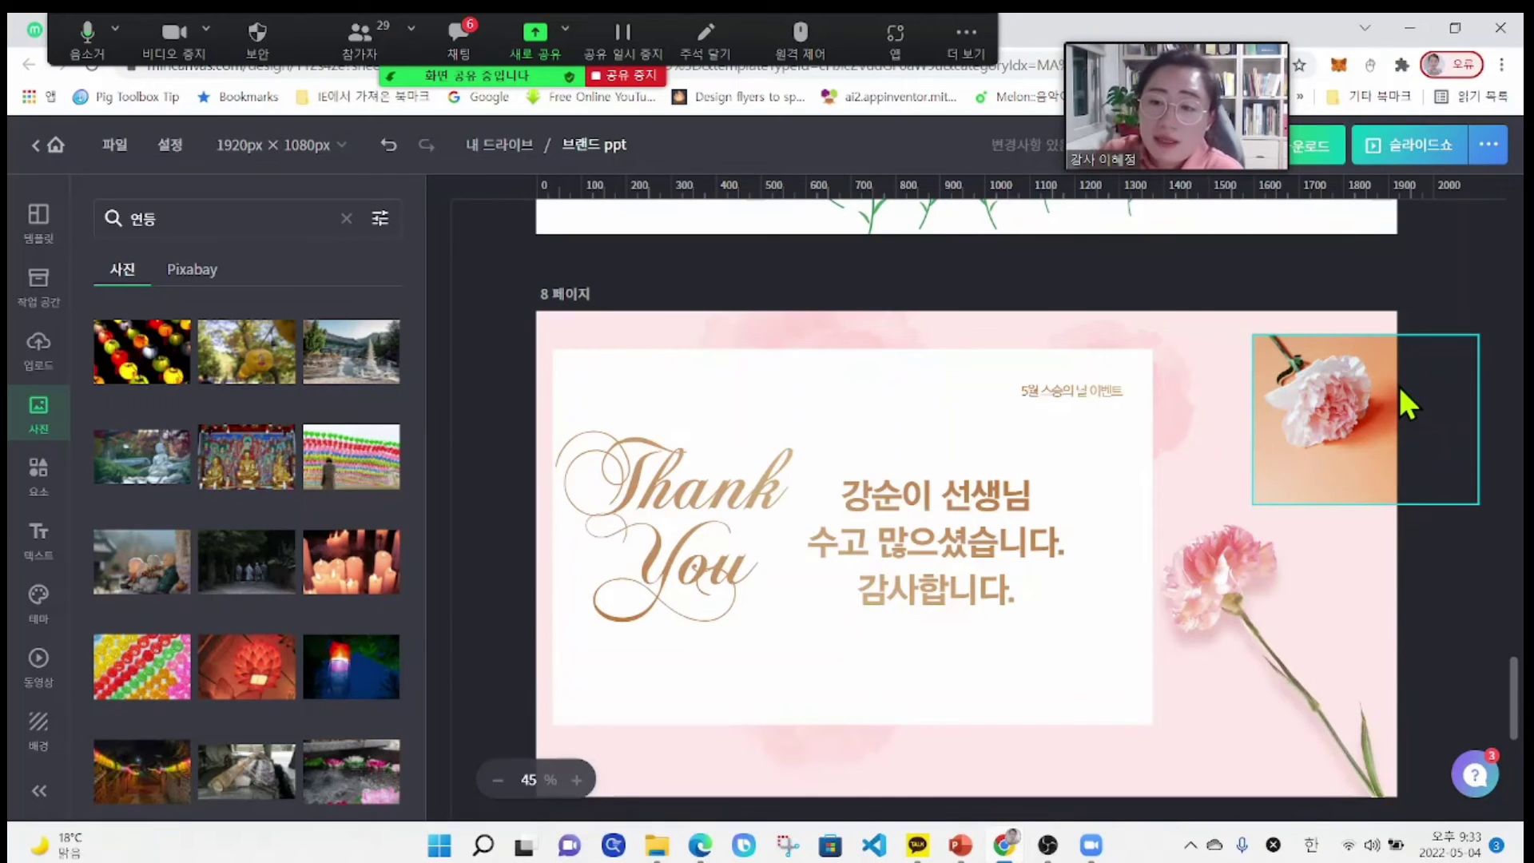
- Enlarge the three-line thank-you message on page 8 to a font size of about 63.5
left_click(991, 556)
left_click_drag(1207, 625, 1253, 664)
left_click_drag(1203, 45, 1073, 34)
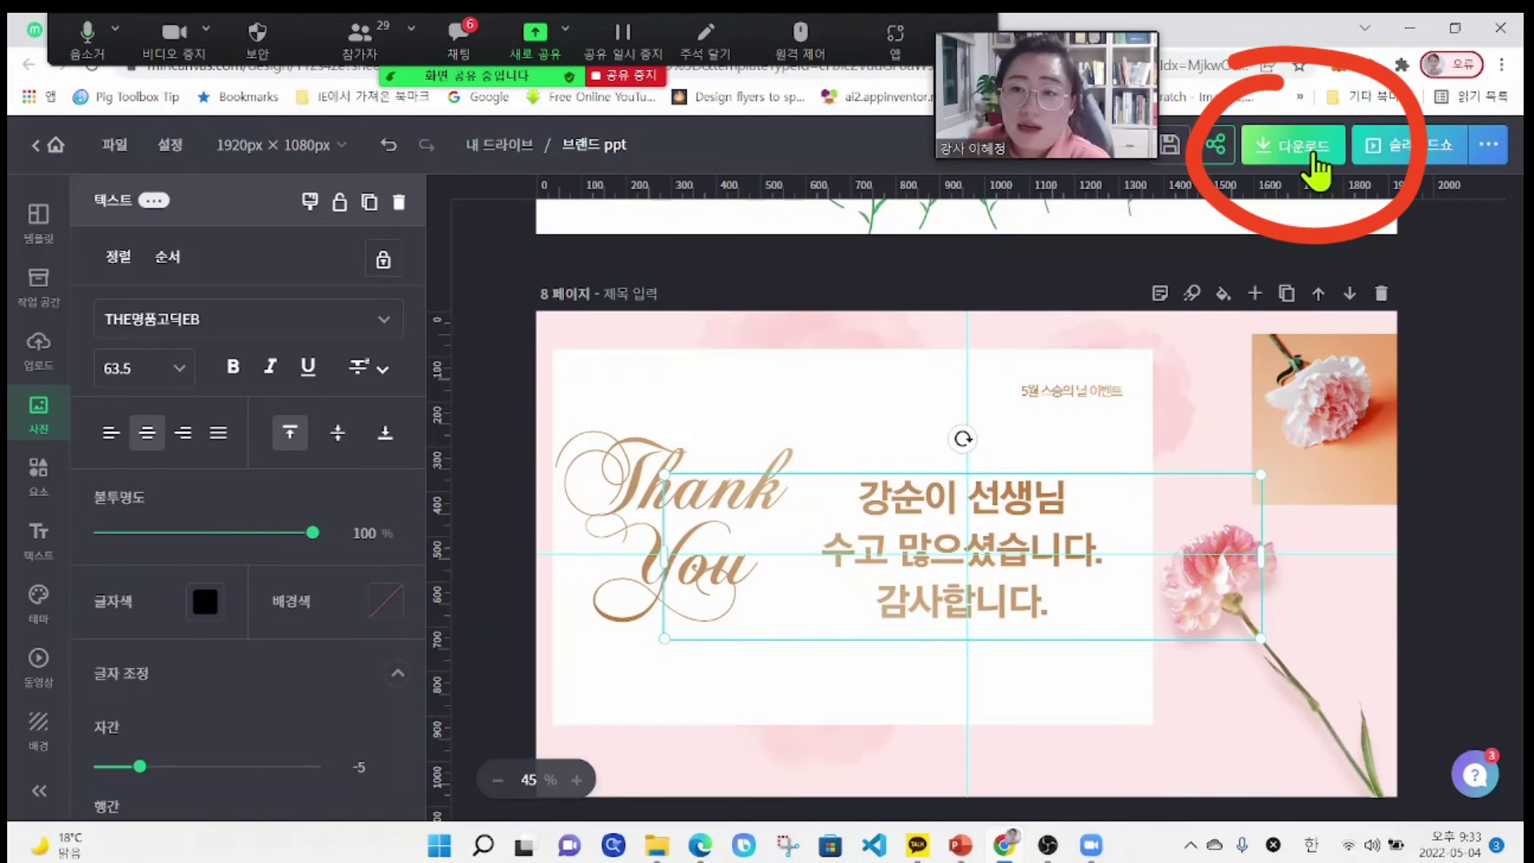
left_click_drag(1089, 40, 1044, 27)
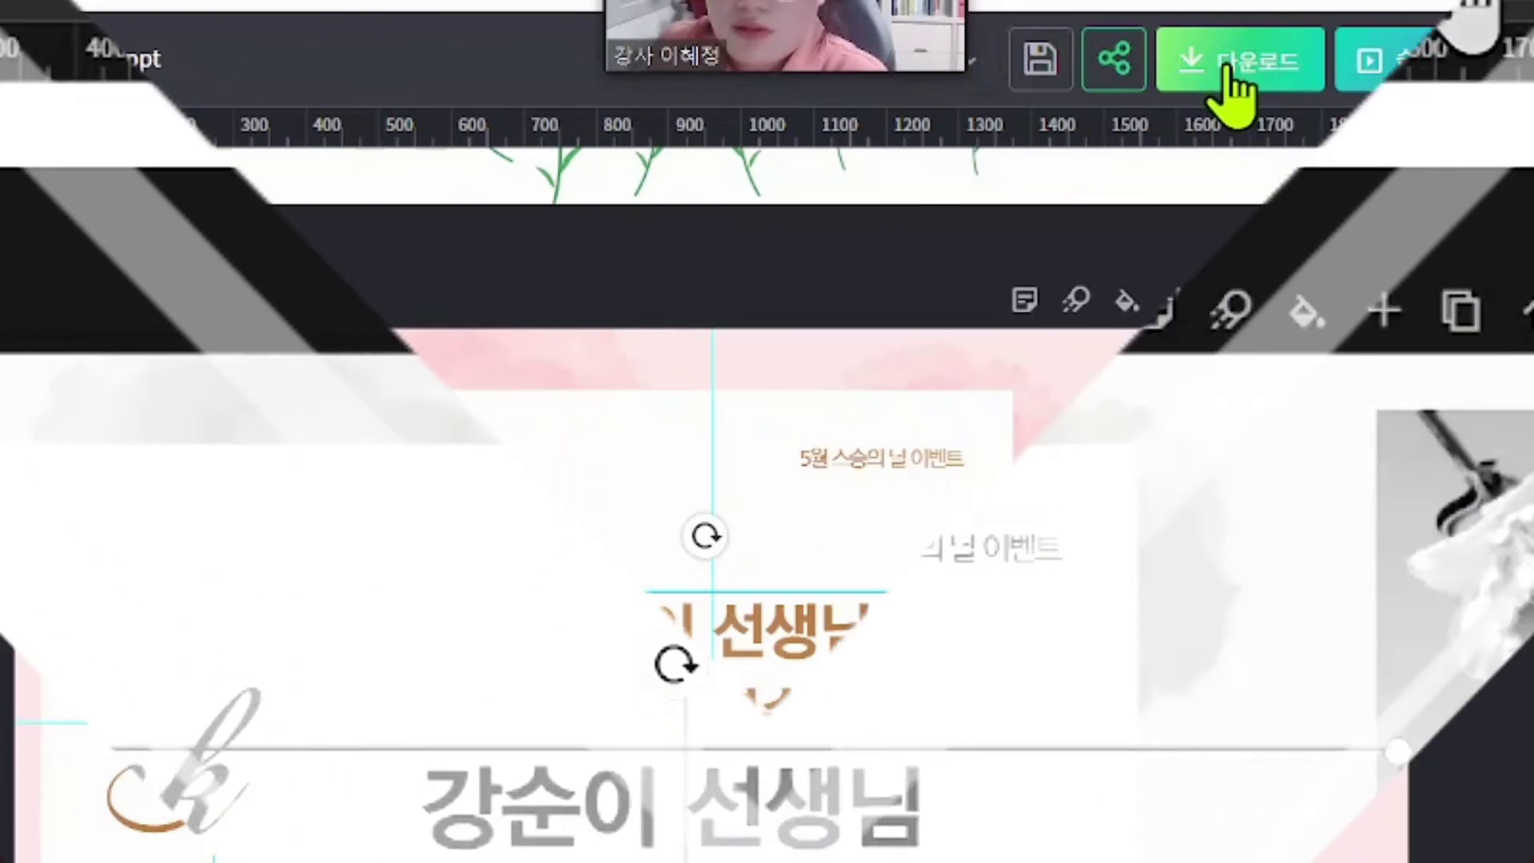
- Try the 투명한 배경 option for a PNG download of all pages without downloading
left_click(1284, 144)
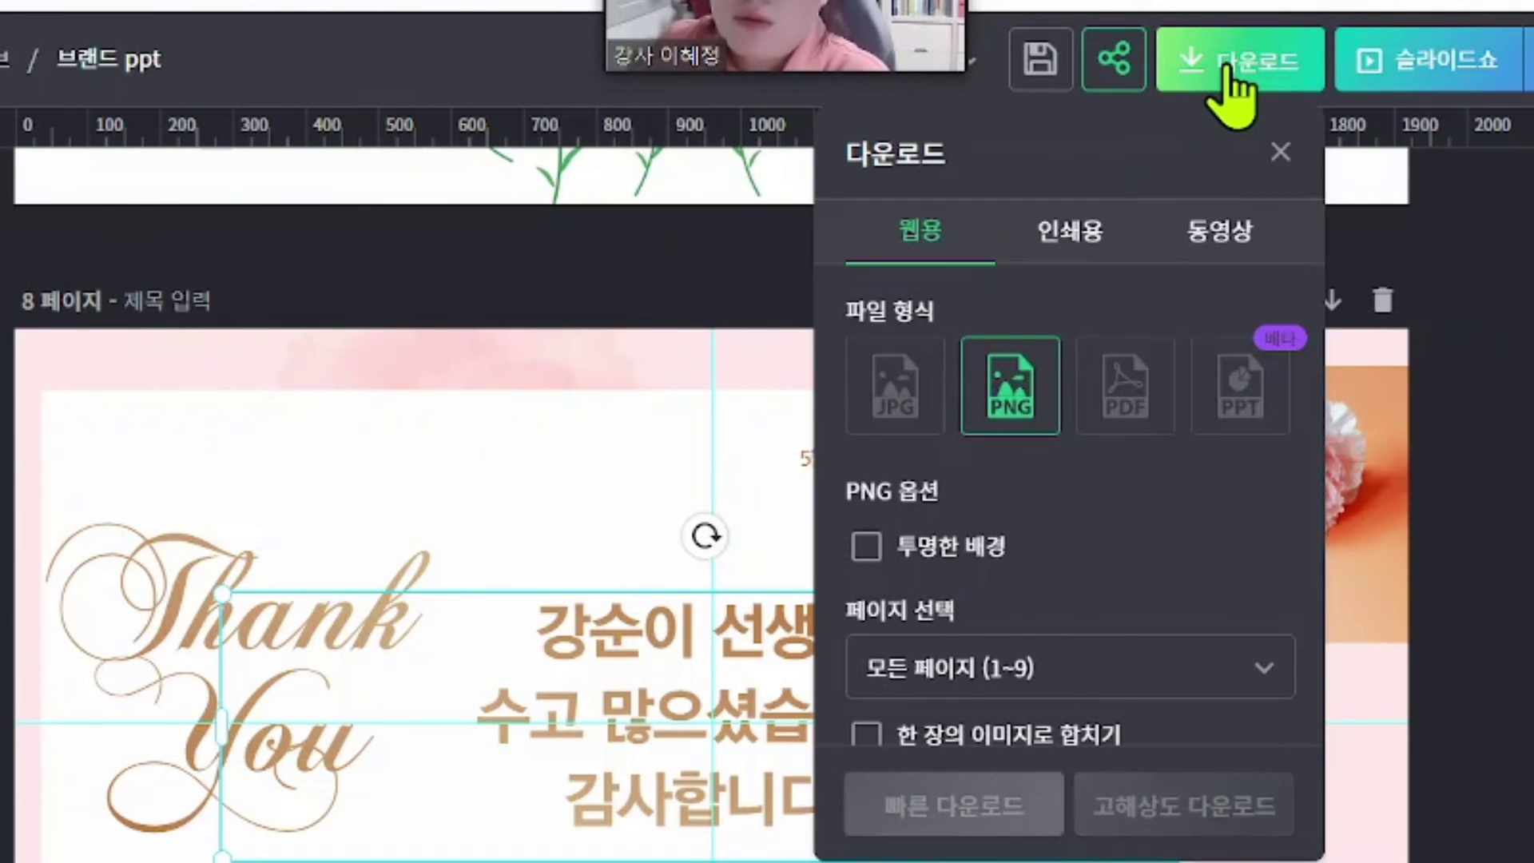
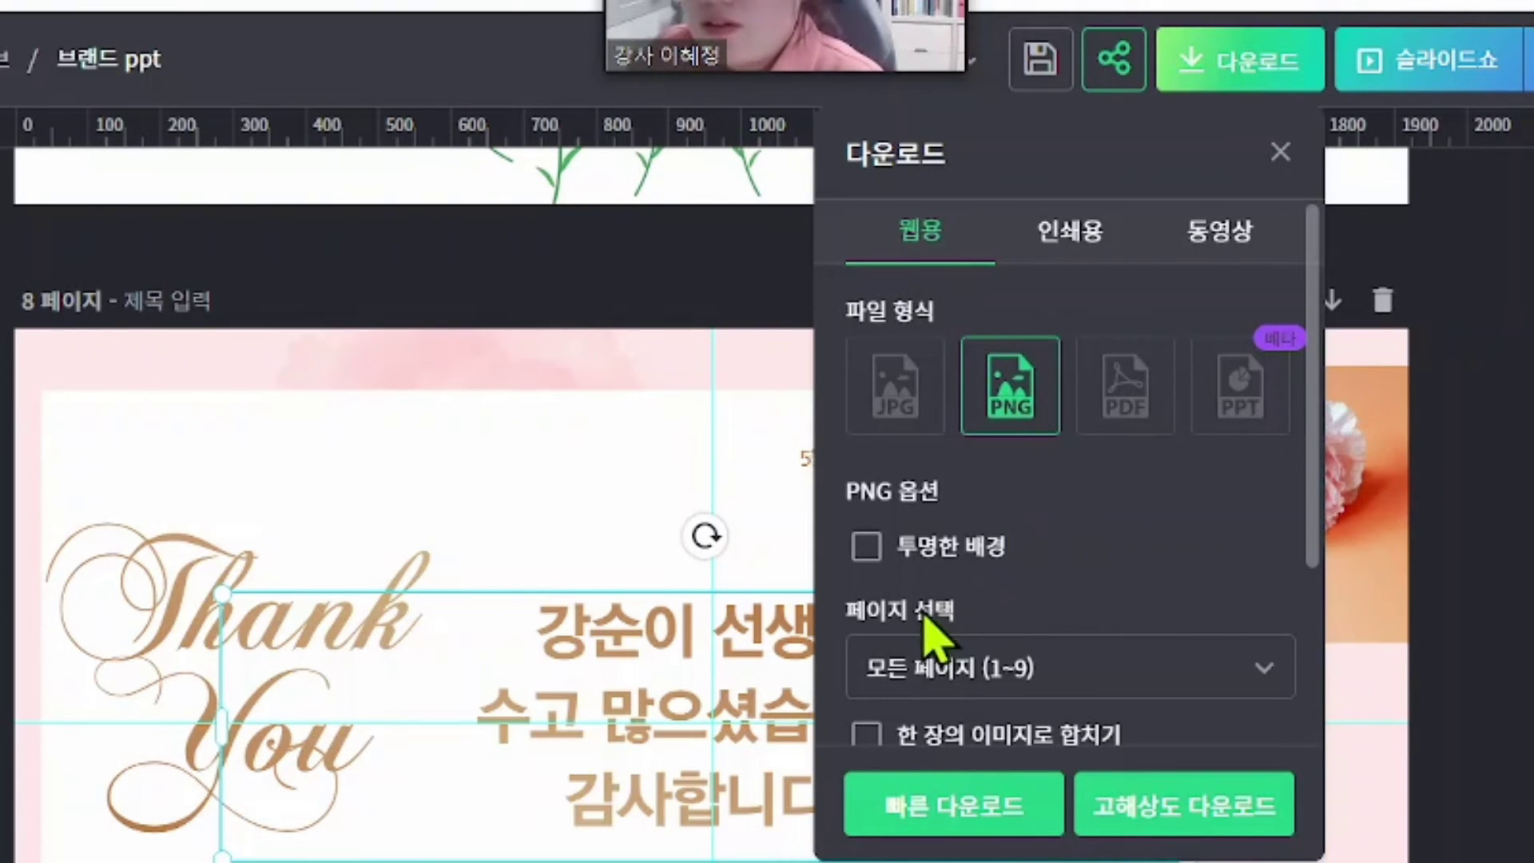
left_click(871, 552)
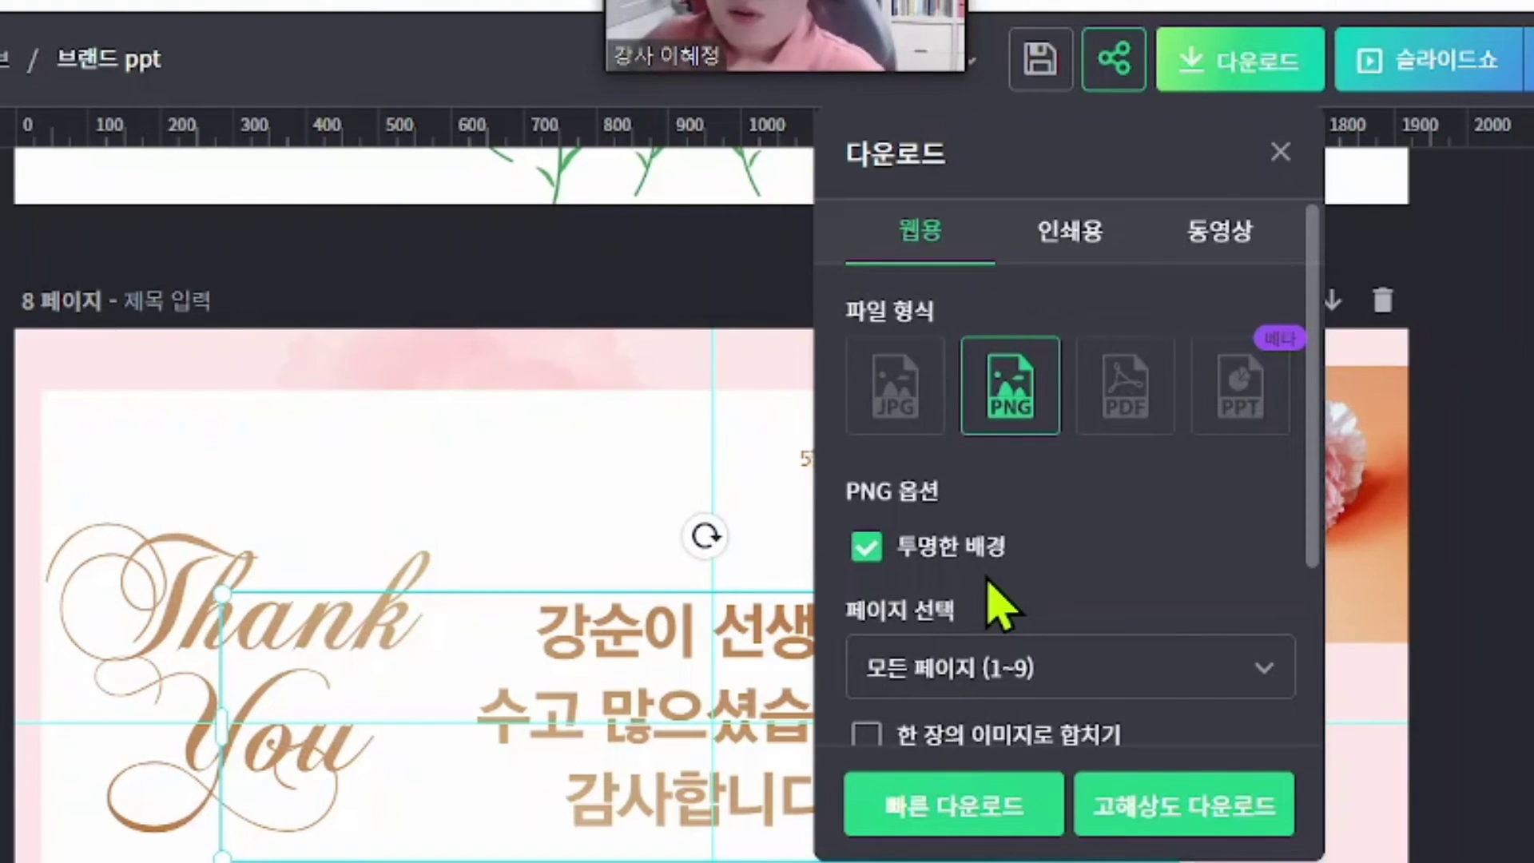
left_click(582, 503)
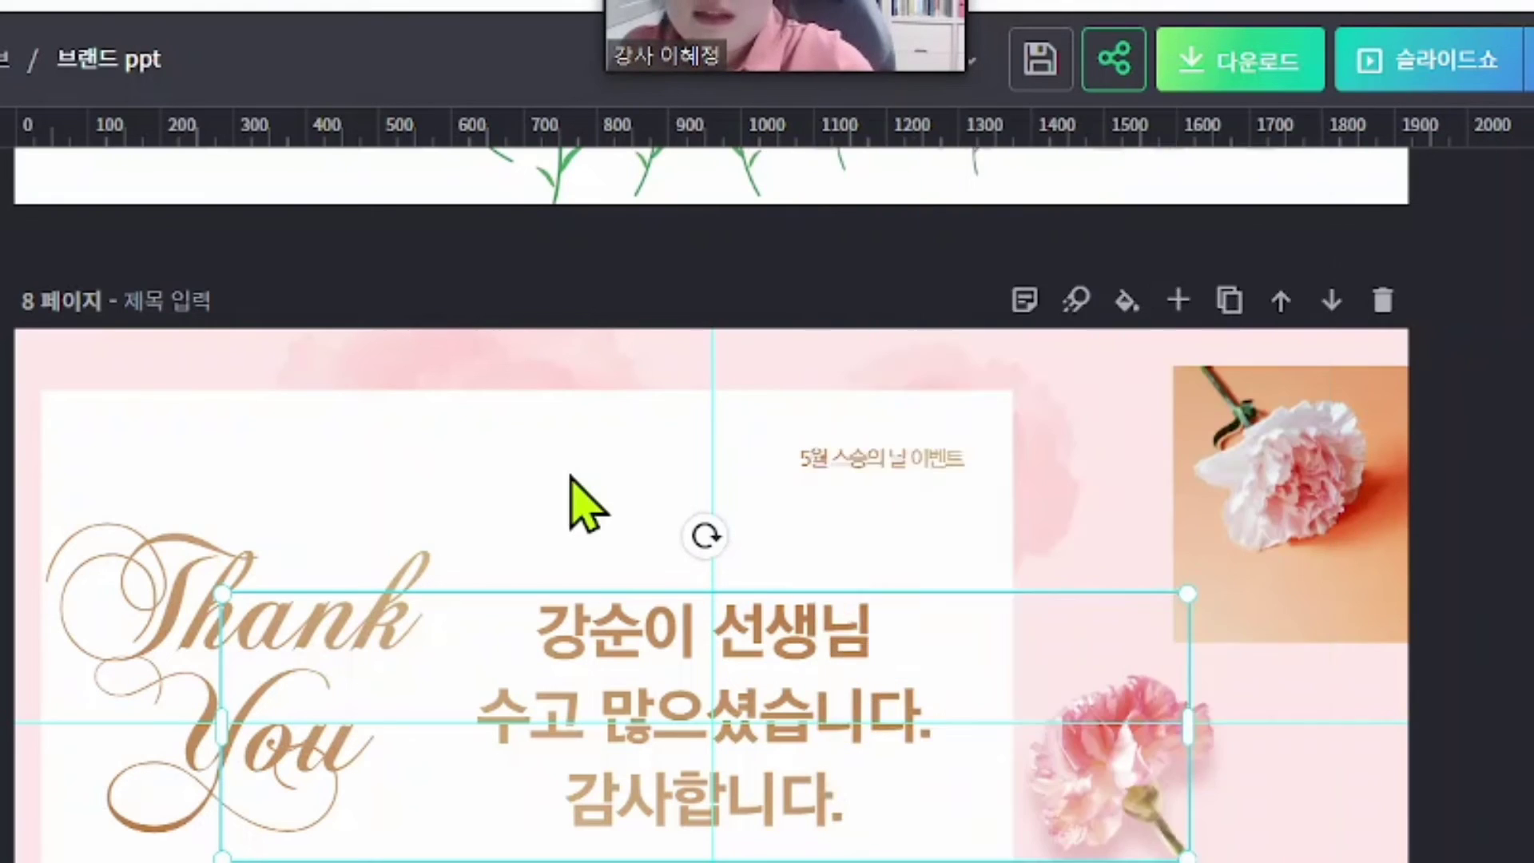
- Inspect the photo and title on page 9, and turn off 투명한 배경 in the PNG download settings
scroll(582, 503, "down", 10)
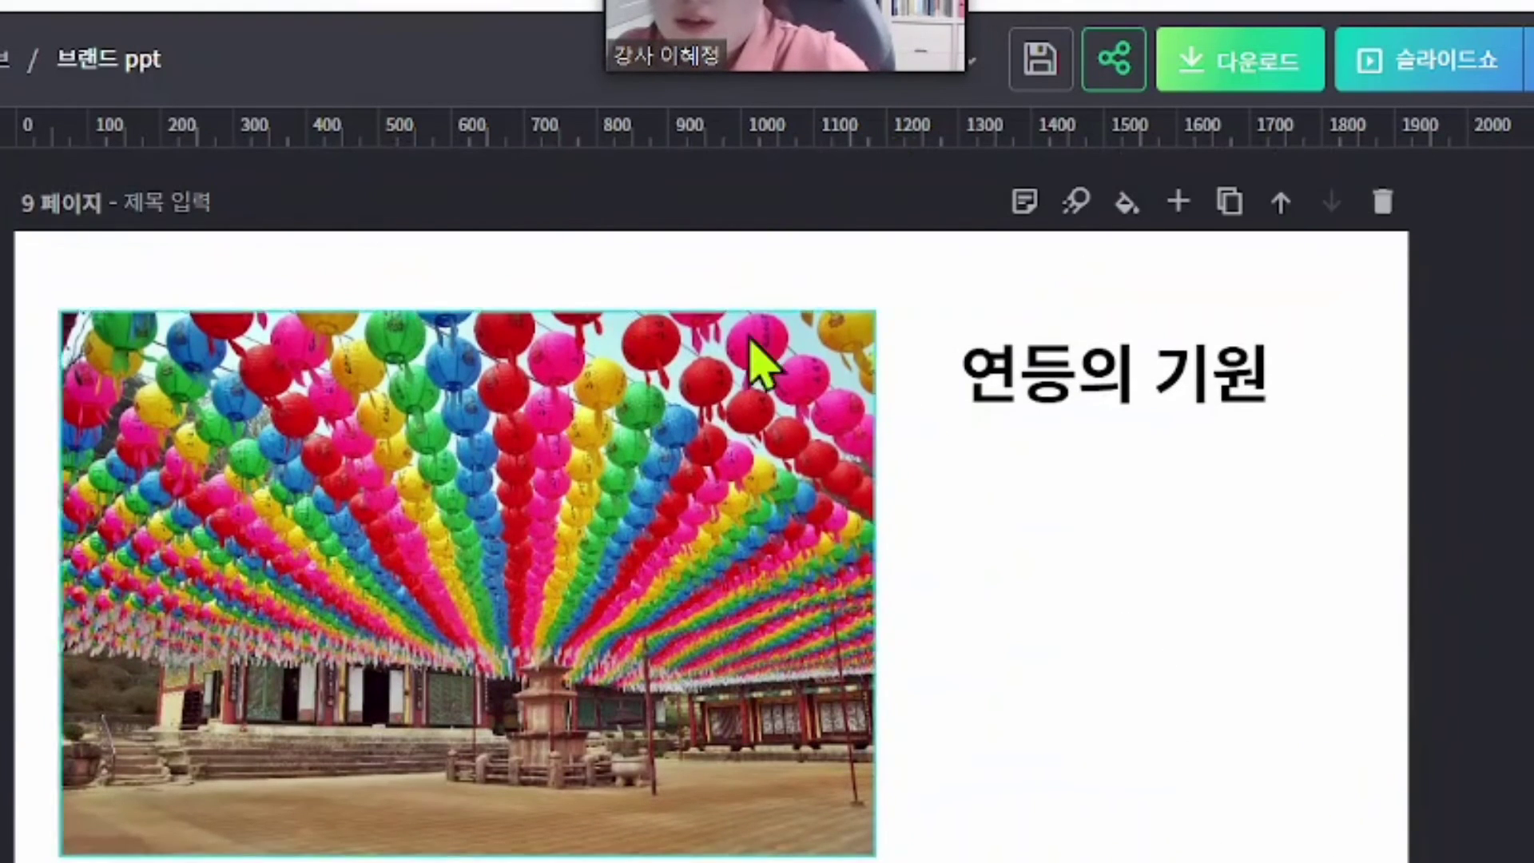
scroll(712, 503, "up", 1)
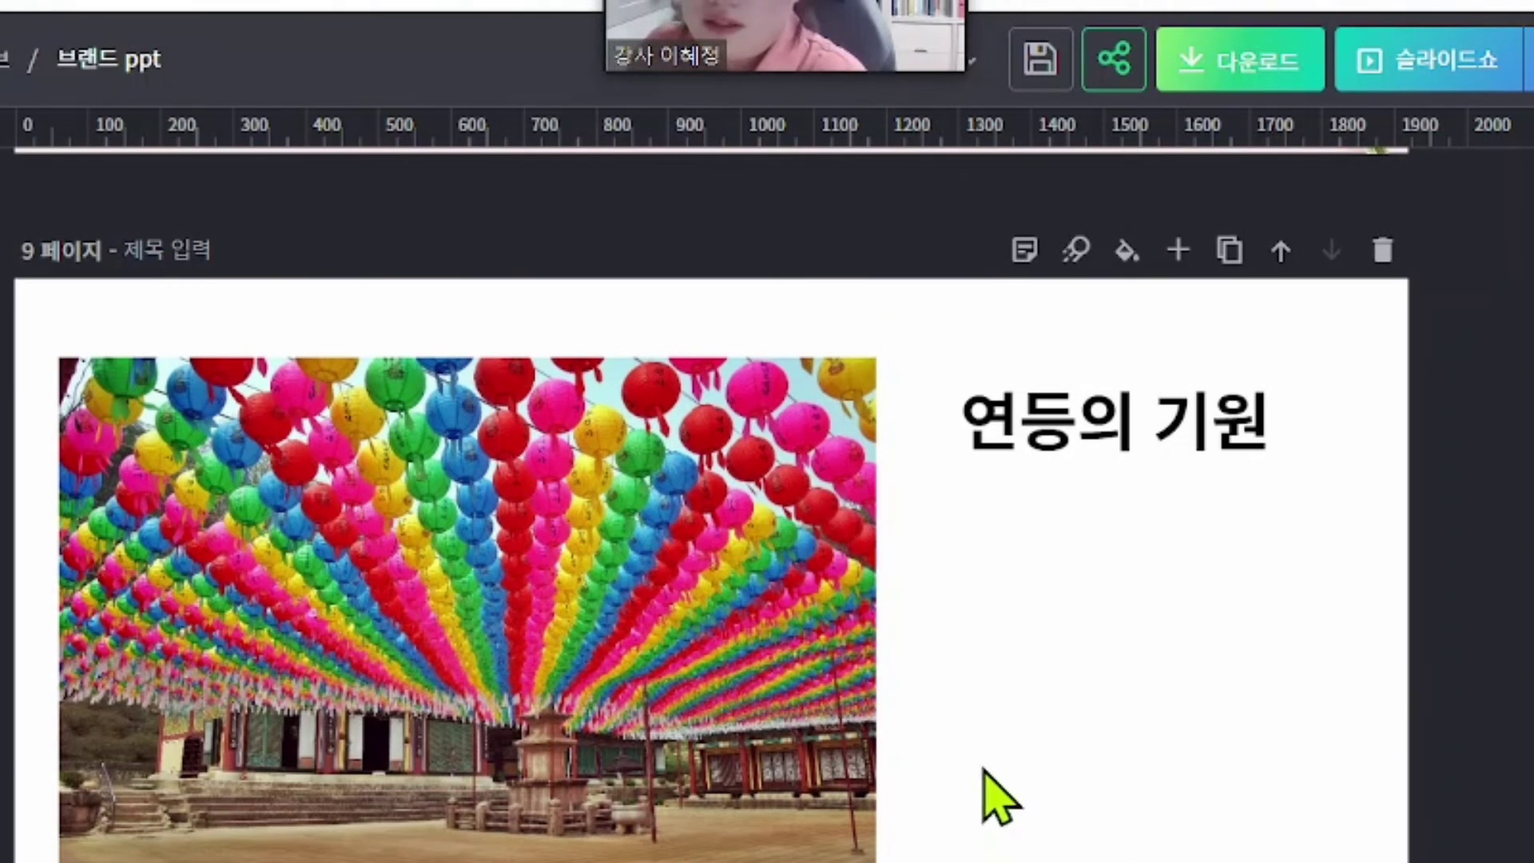
left_click(490, 504)
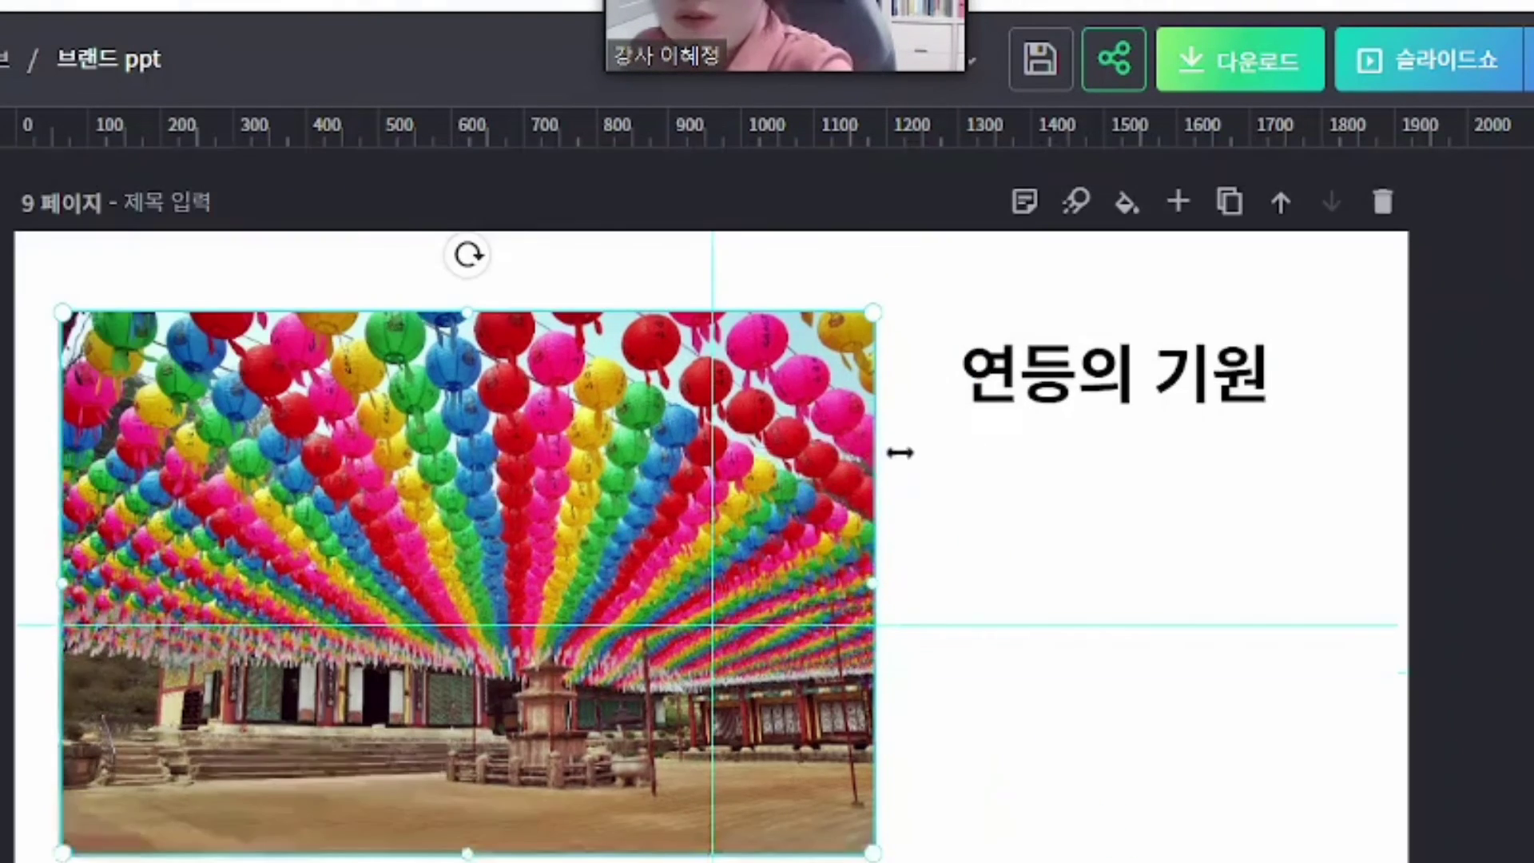
left_click(1025, 376)
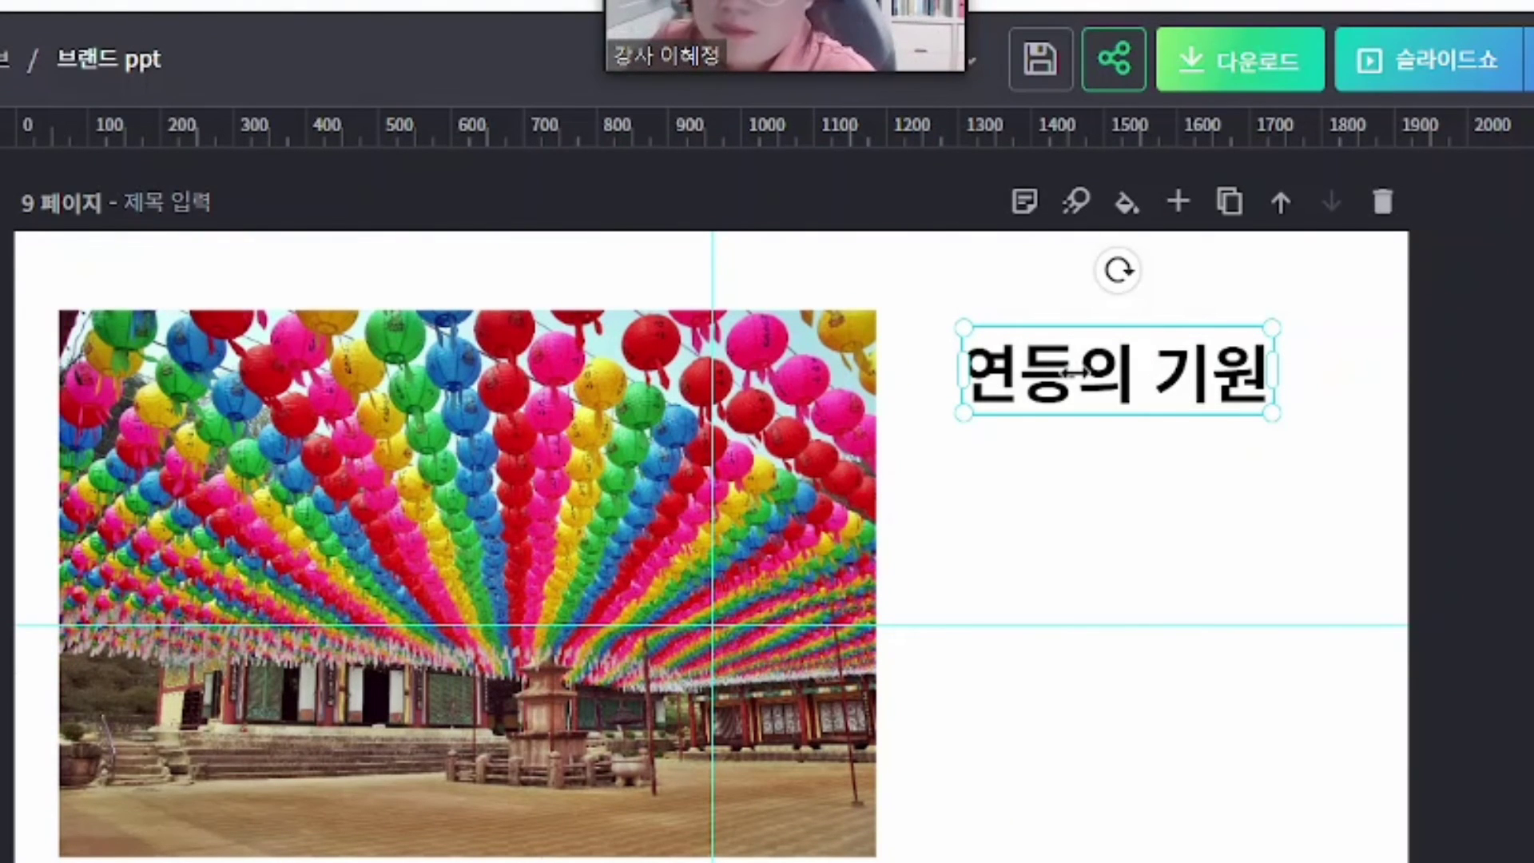
left_click(1246, 84)
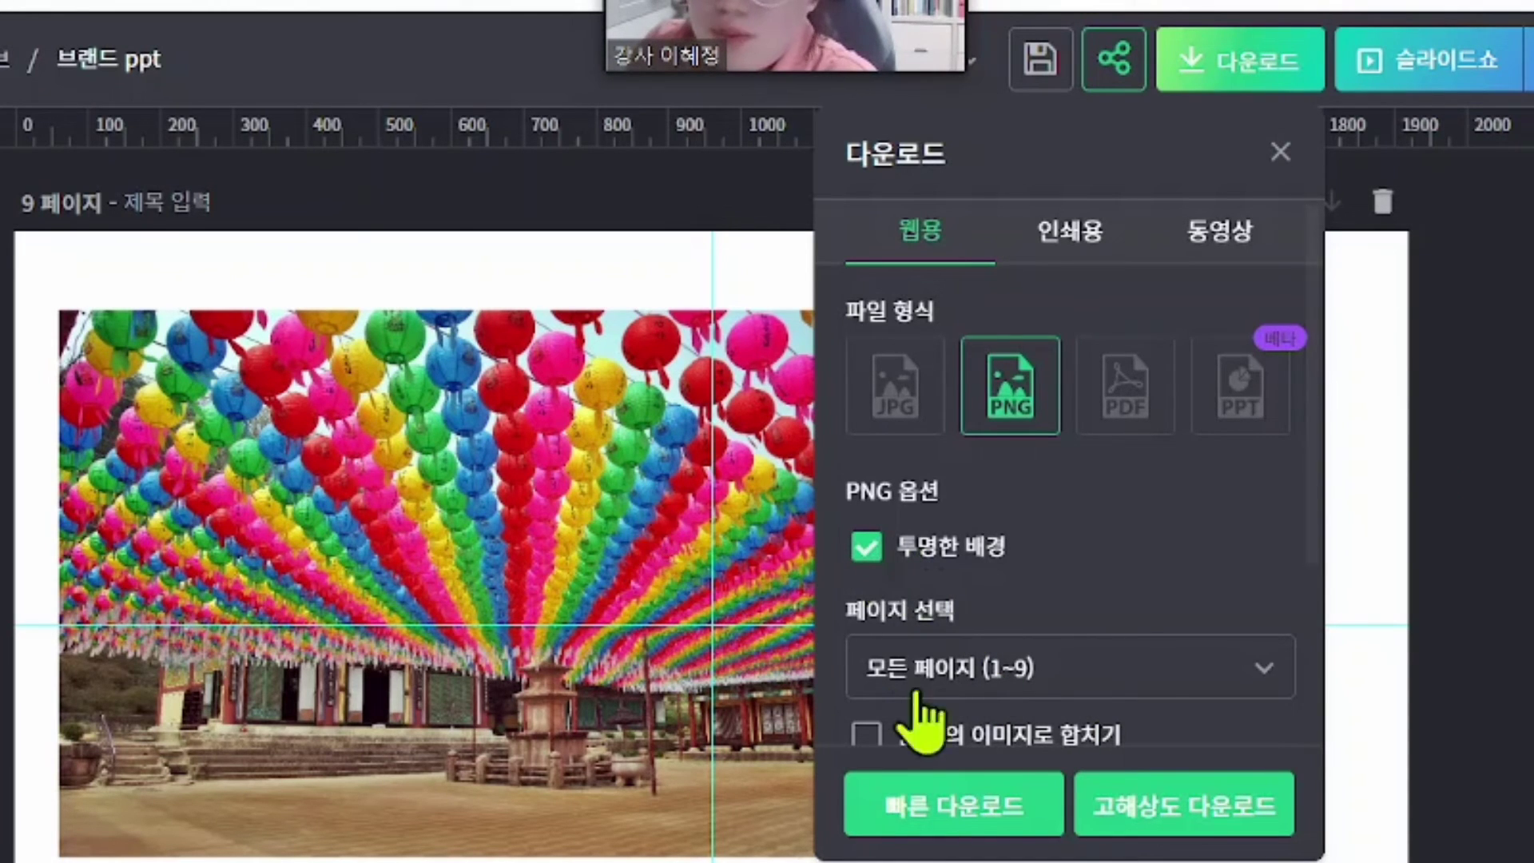
left_click(861, 562)
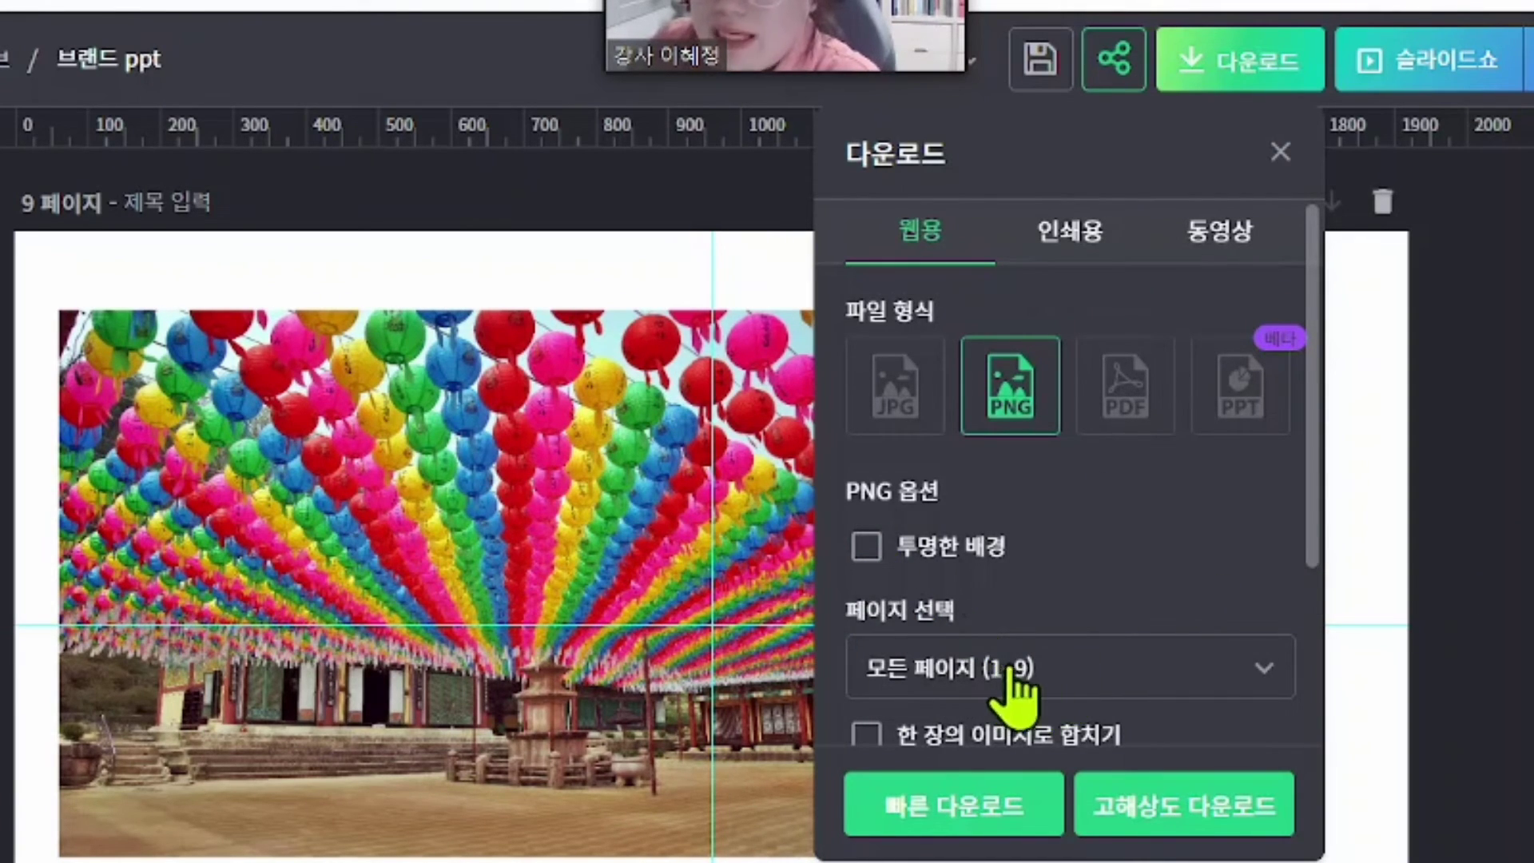
left_click(364, 264)
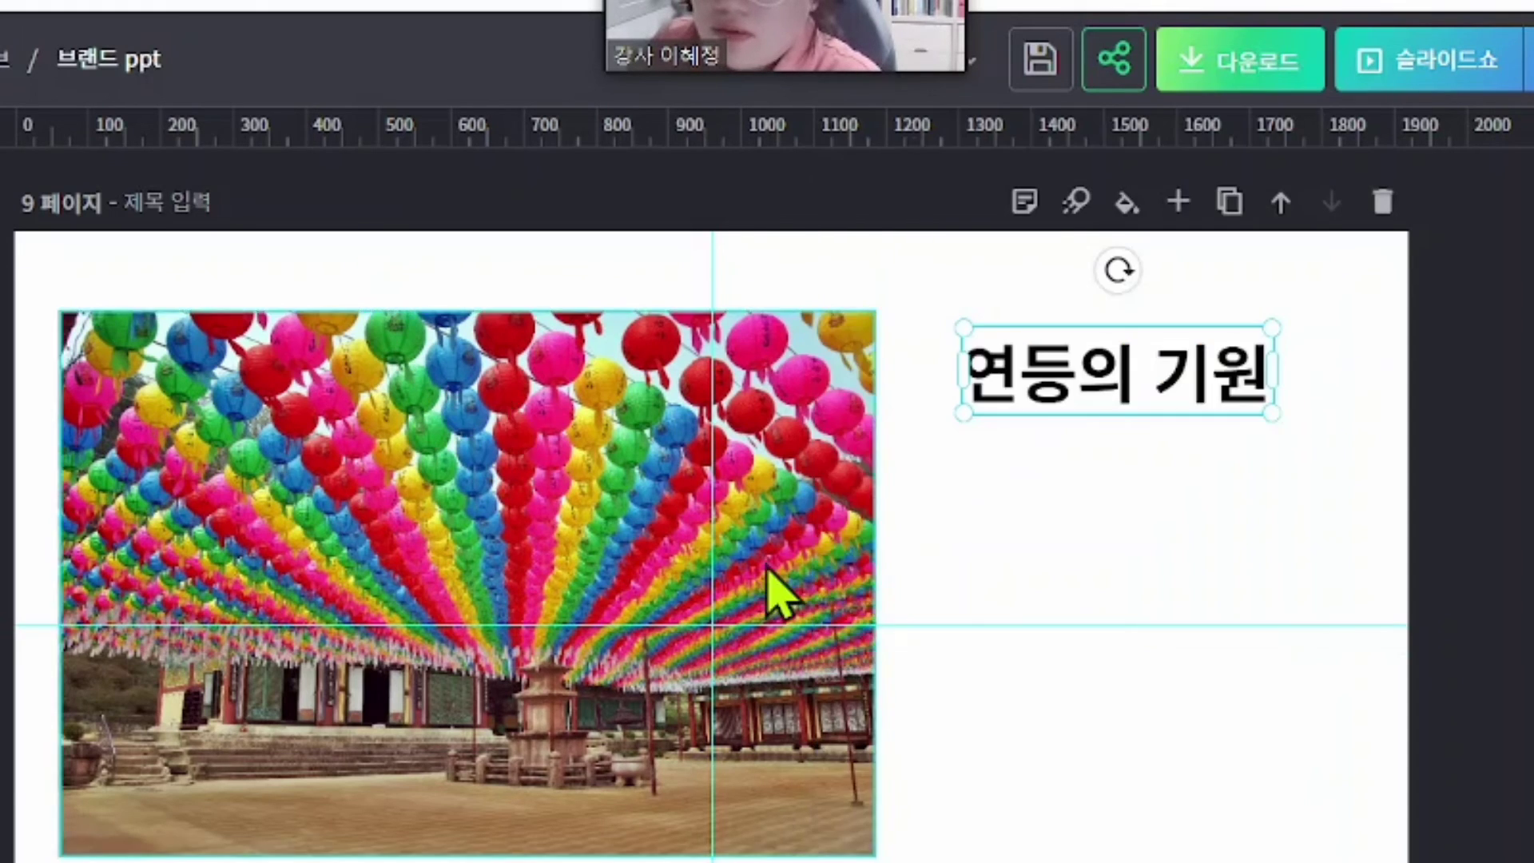
- Look back through the earlier pages of the presentation around page 6
scroll(780, 592, "up", 20)
scroll(1055, 759, "up", 15)
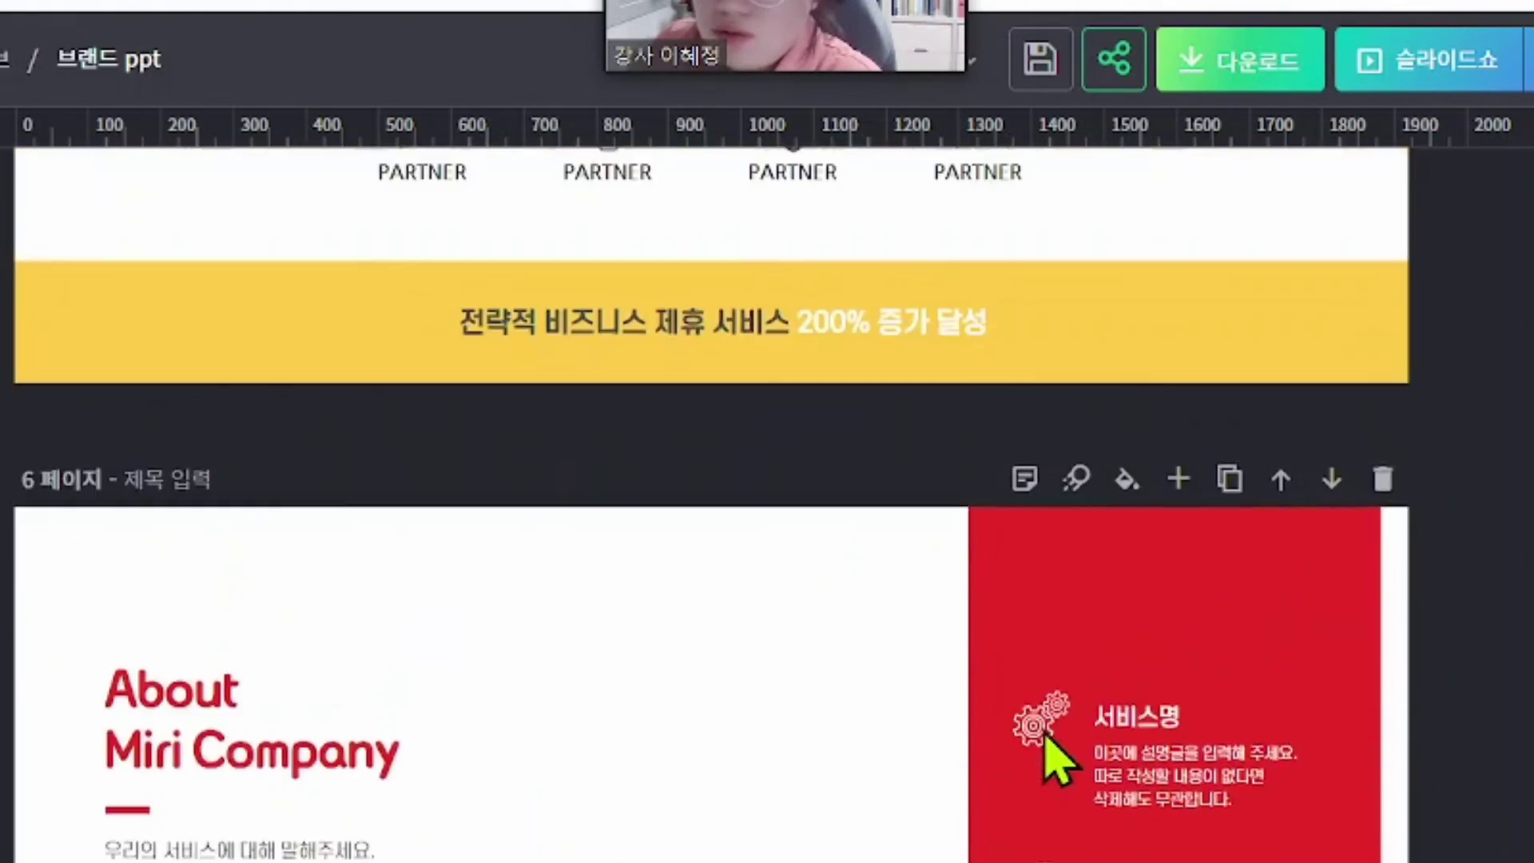
scroll(1057, 759, "down", 8)
scroll(1051, 752, "down", 15)
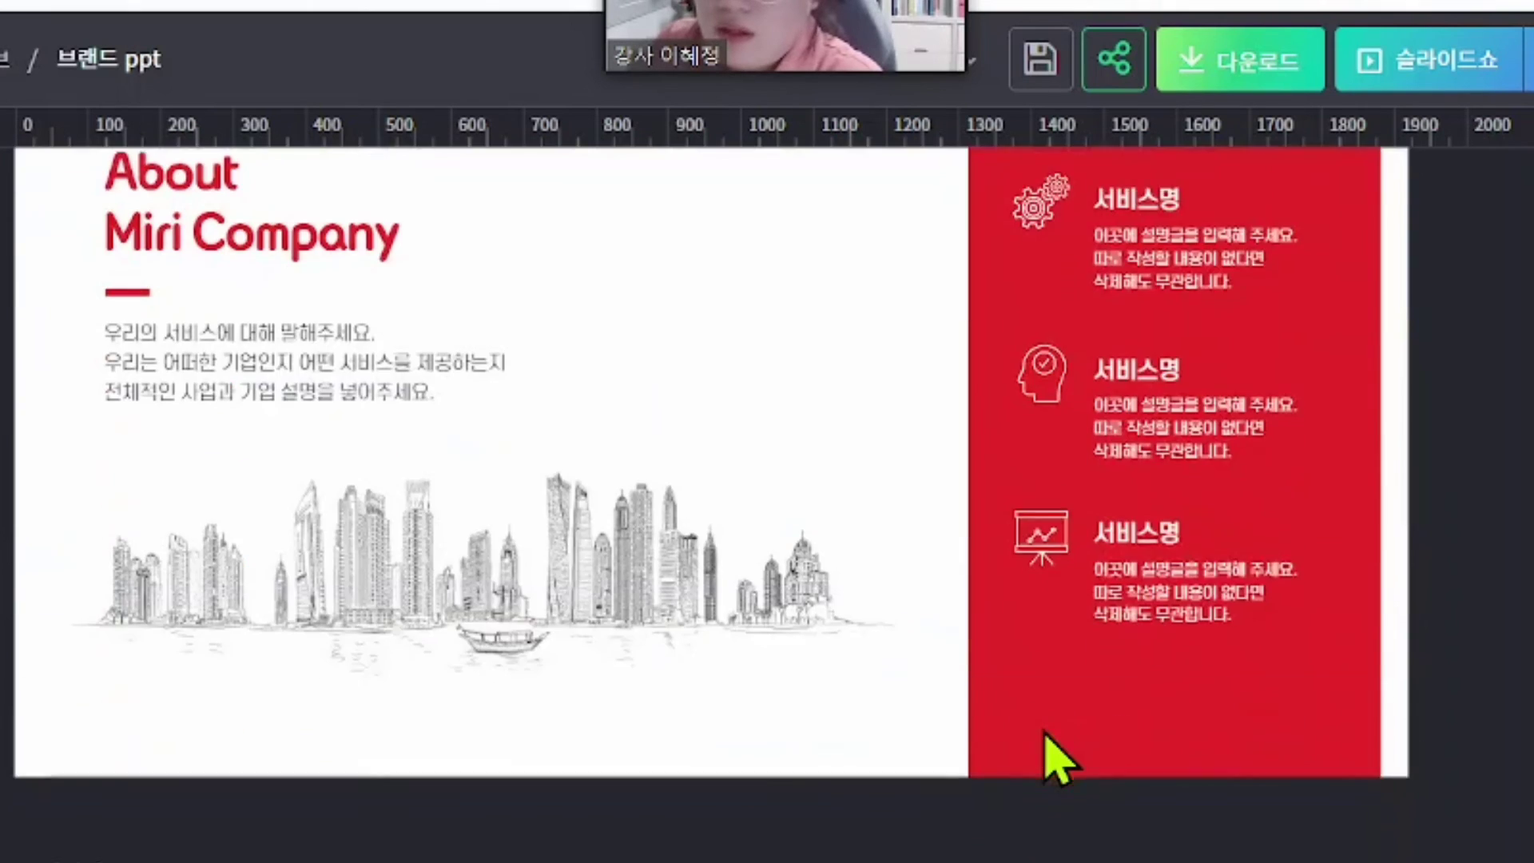
- Restrict the PNG download to page 8 by clearing the 모든 페이지 selection and choosing only 8 페이지
scroll(240, 771, "down", 3)
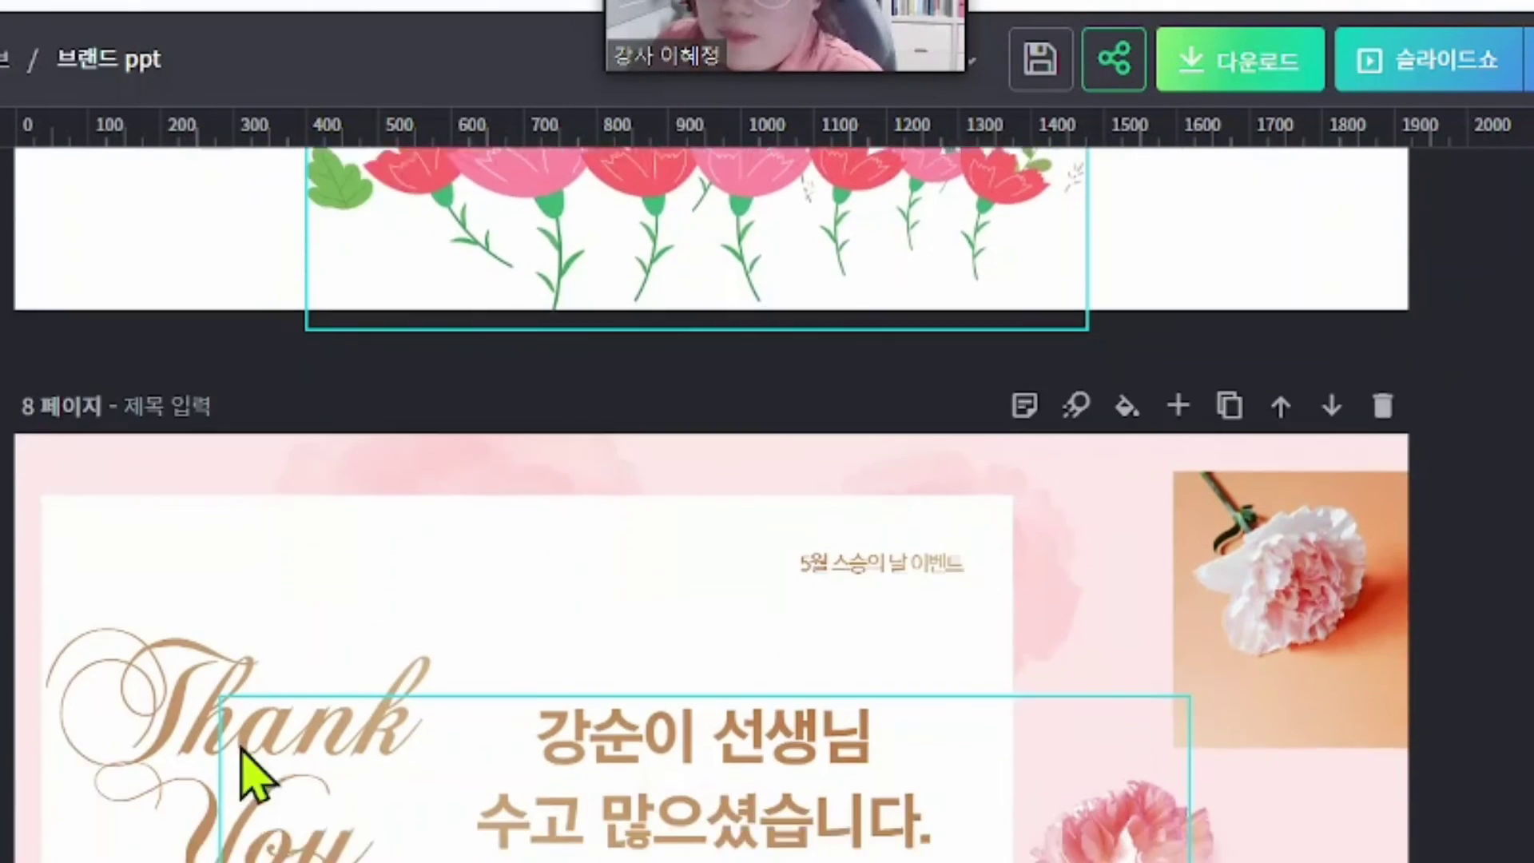
mouse_move(29, 306)
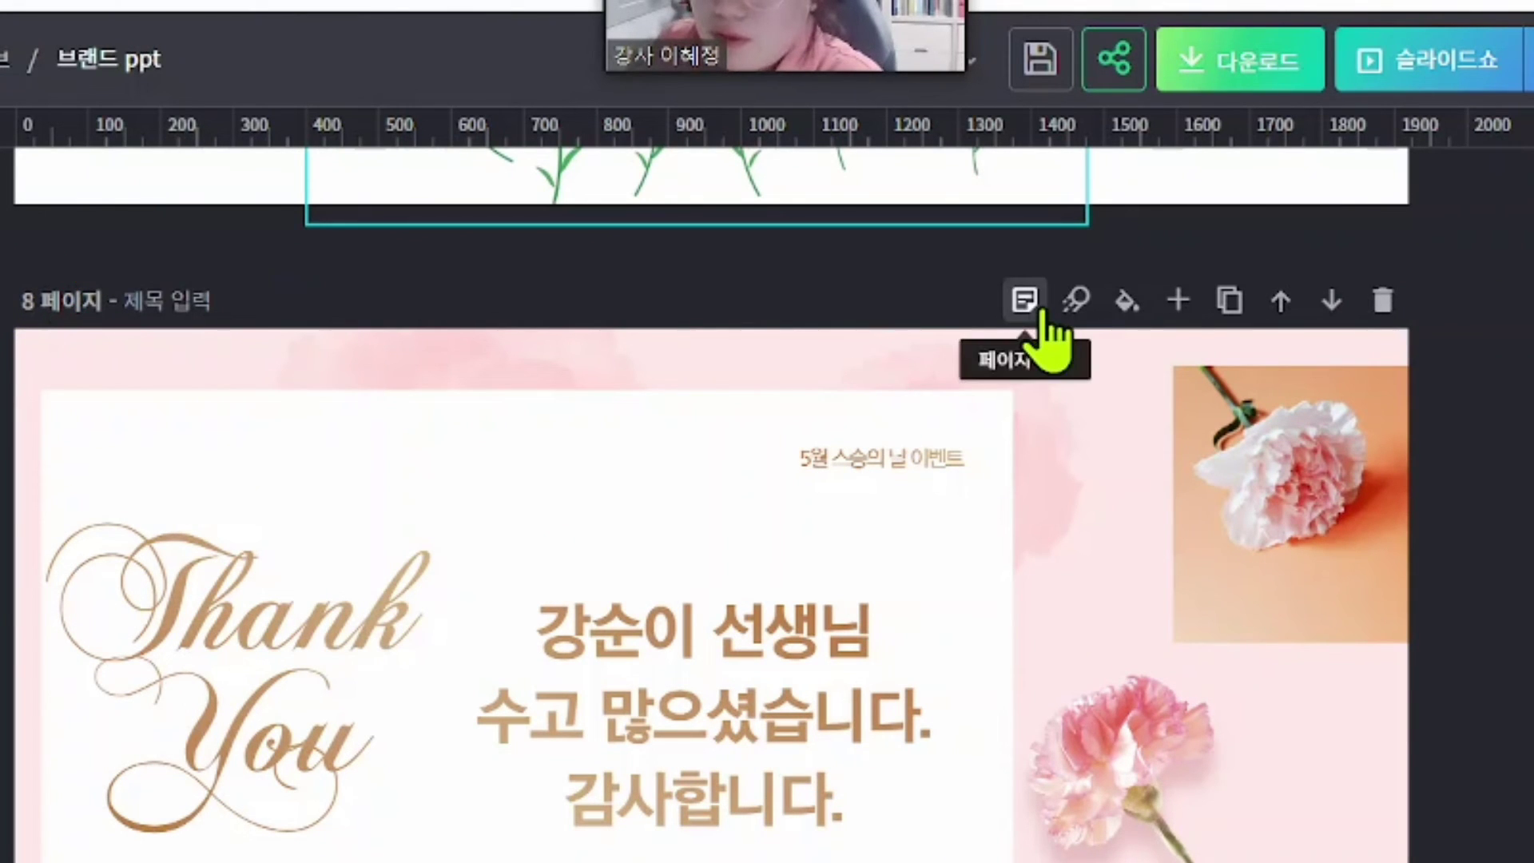
left_click(1224, 71)
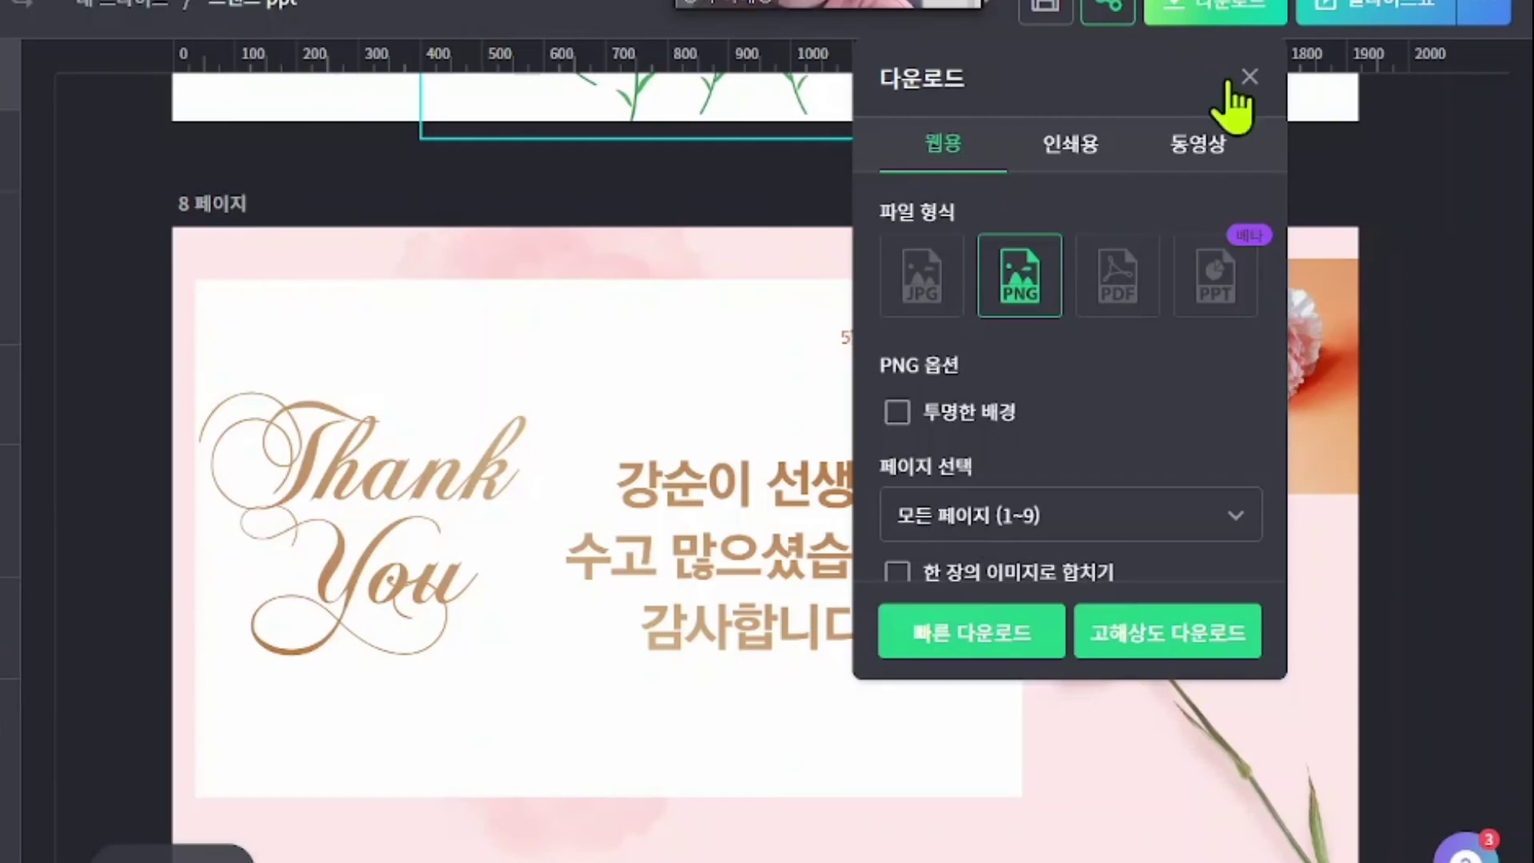
left_click(1072, 529)
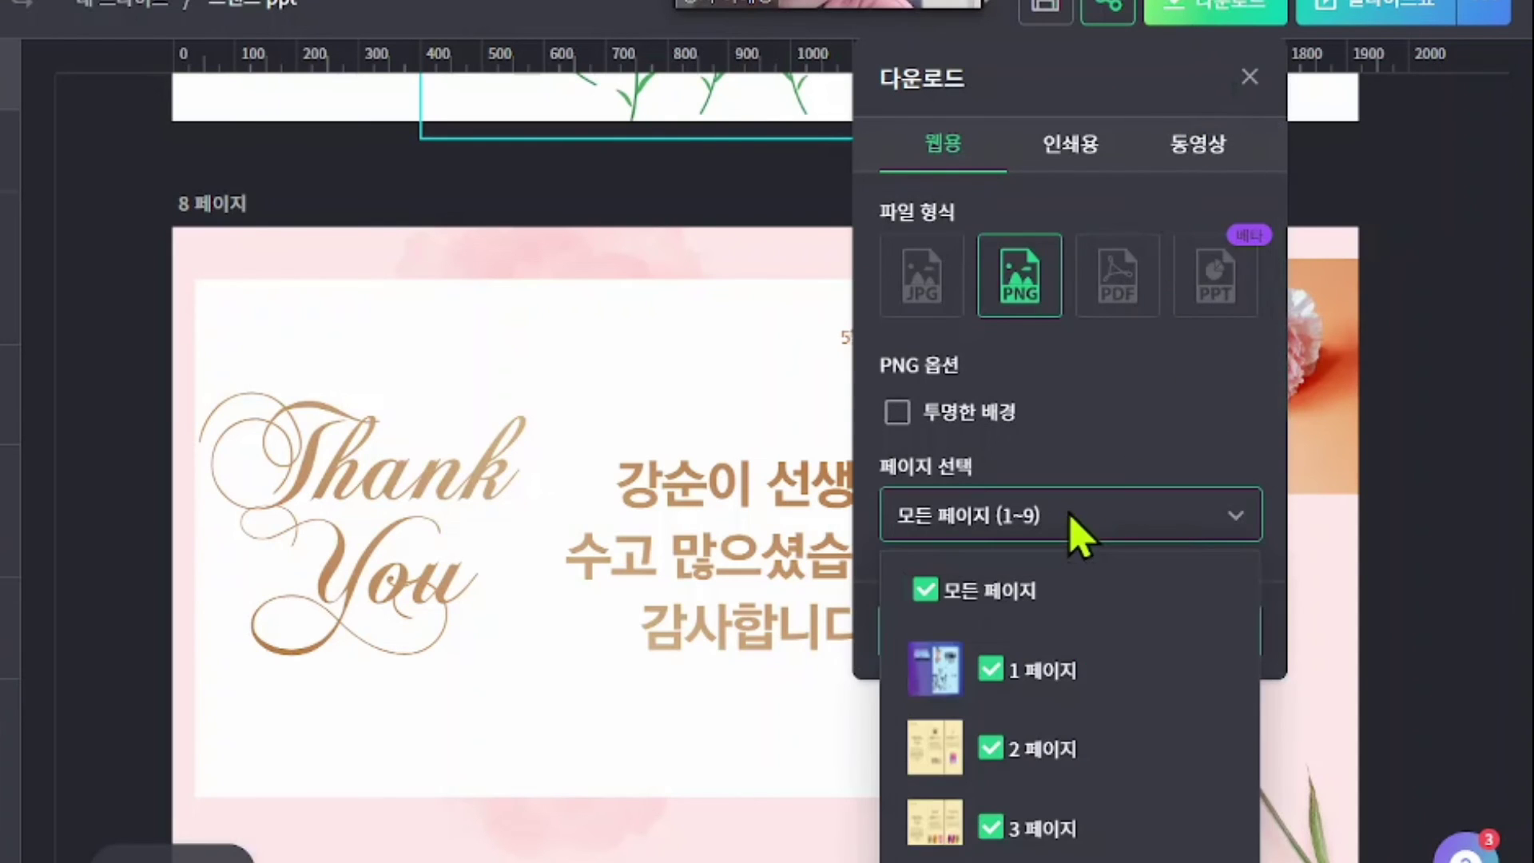
left_click(1032, 515)
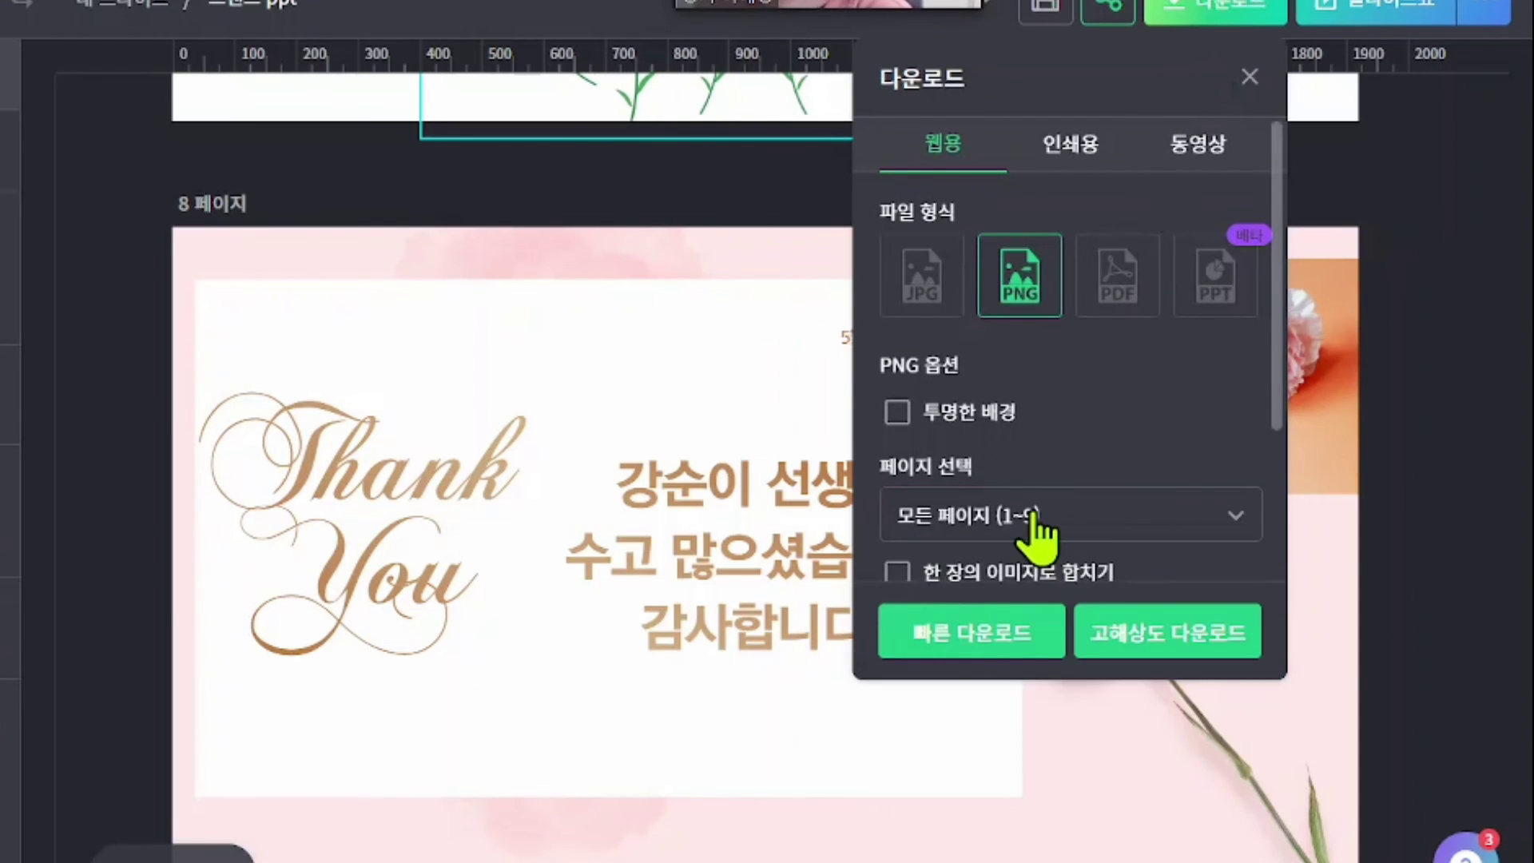
left_click(1036, 527)
left_click(1008, 595)
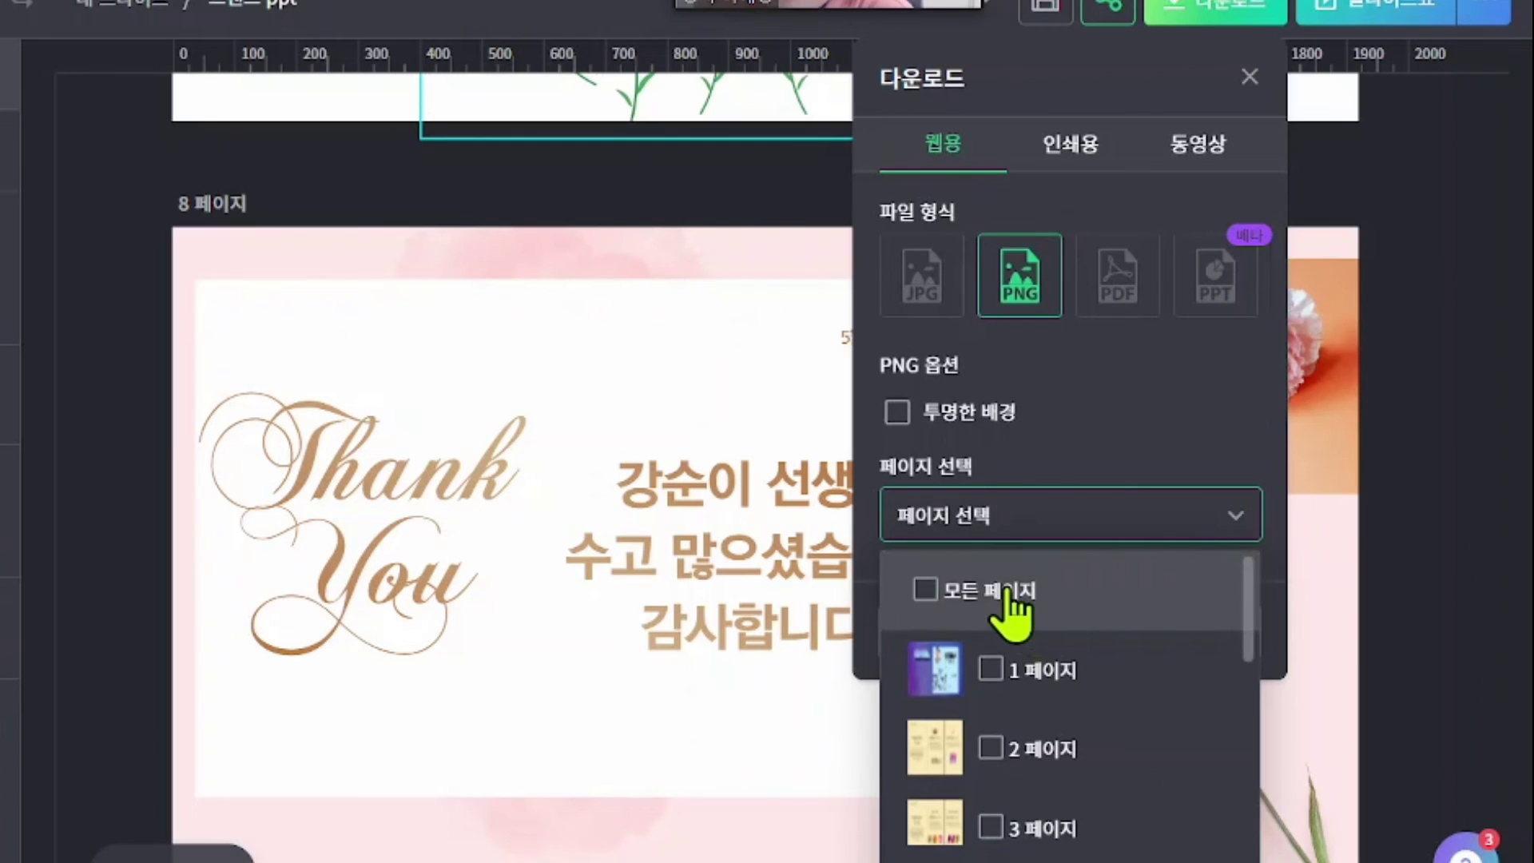
scroll(1099, 743, "down", 5)
left_click(1044, 821)
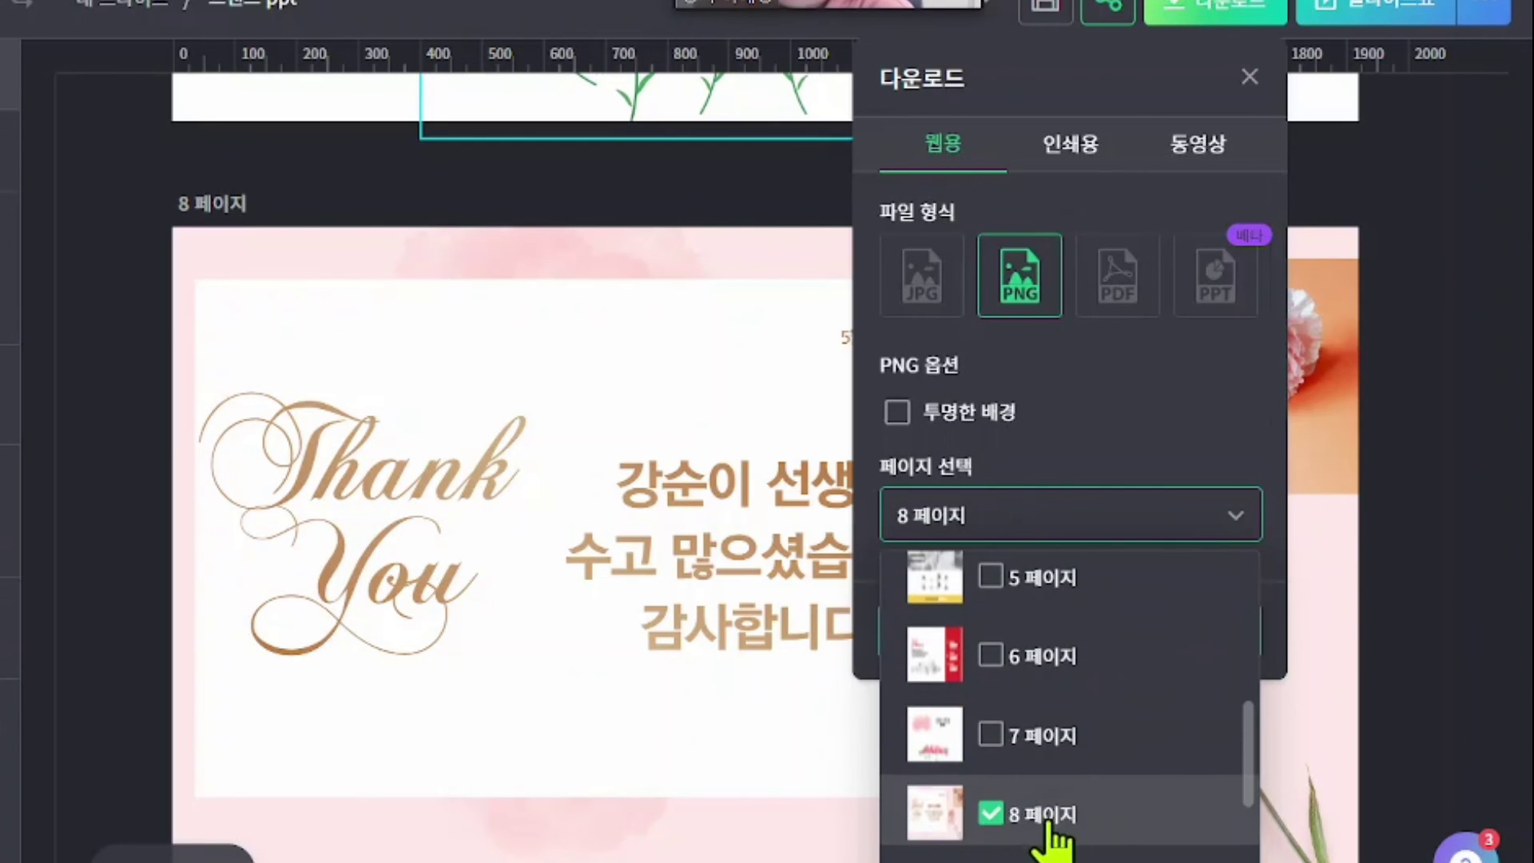
left_click(1458, 753)
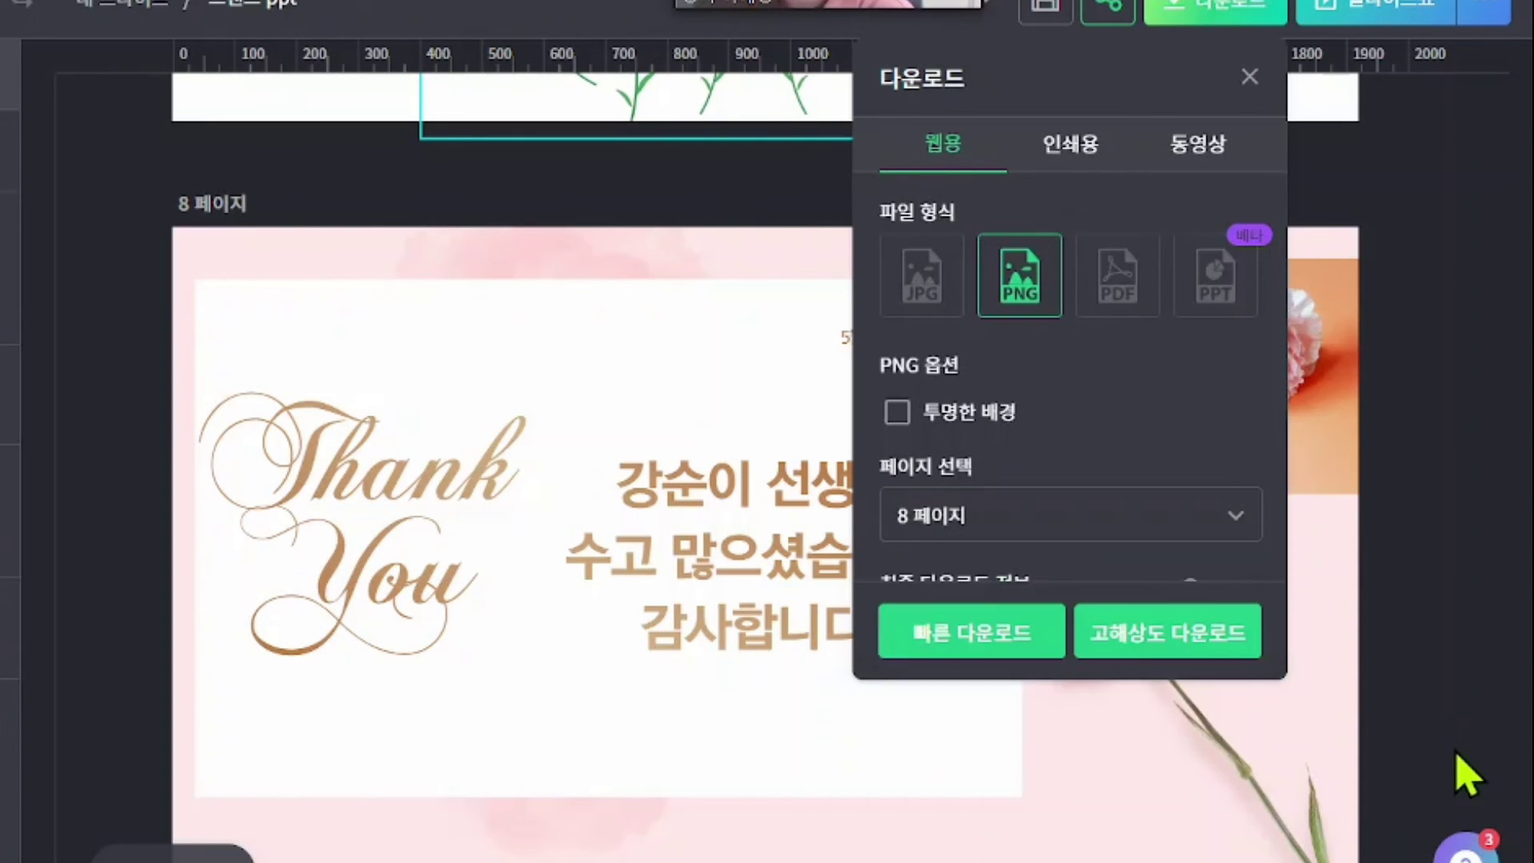
- Review the final download information and download page 8 as a high-resolution PNG
scroll(1190, 471, "down", 2)
scroll(1194, 535, "down", 1)
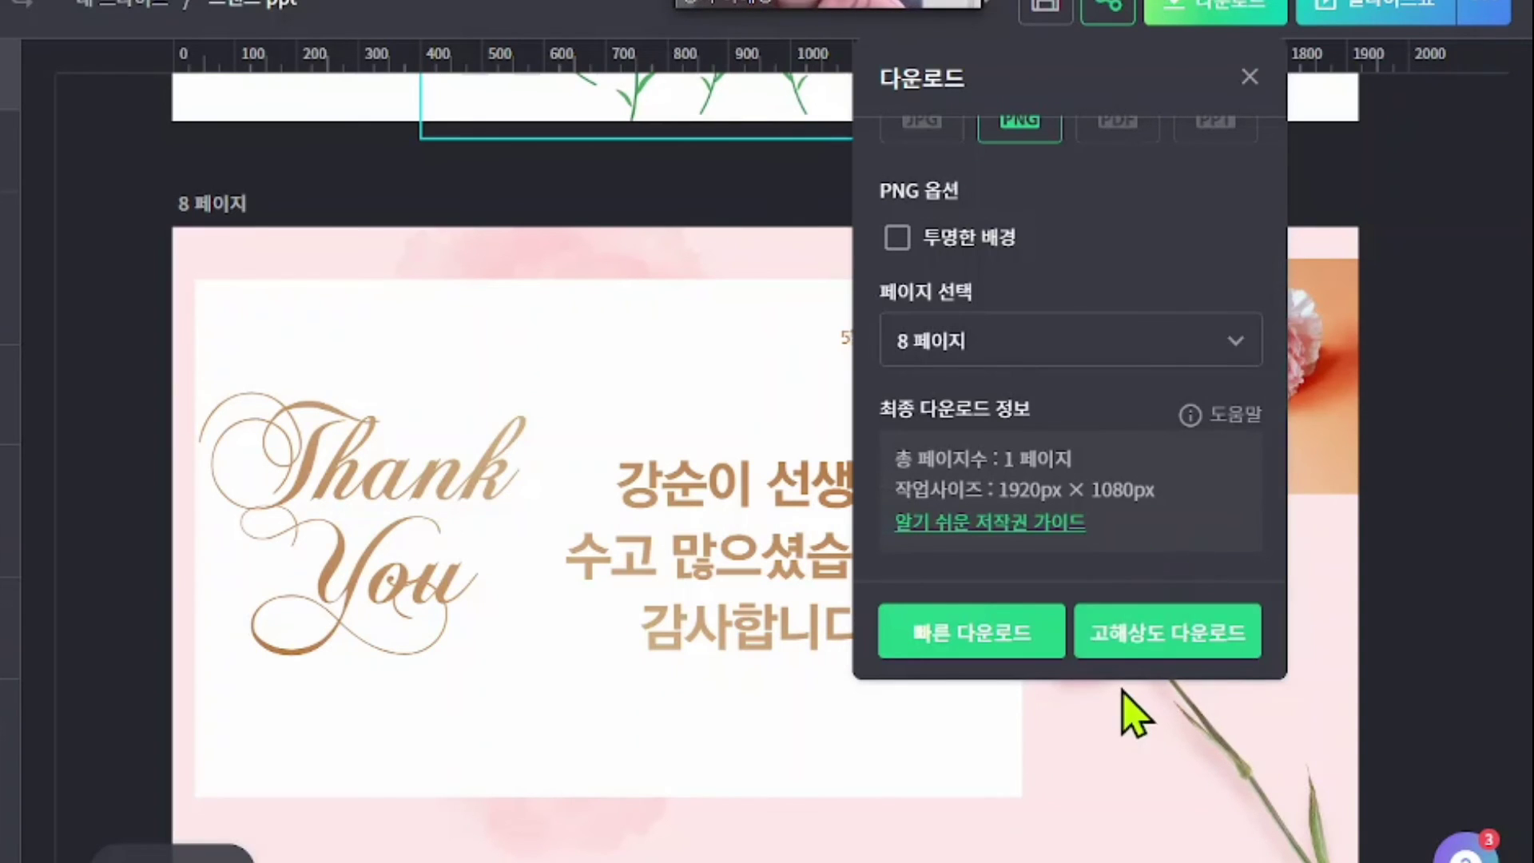
left_click(1209, 649)
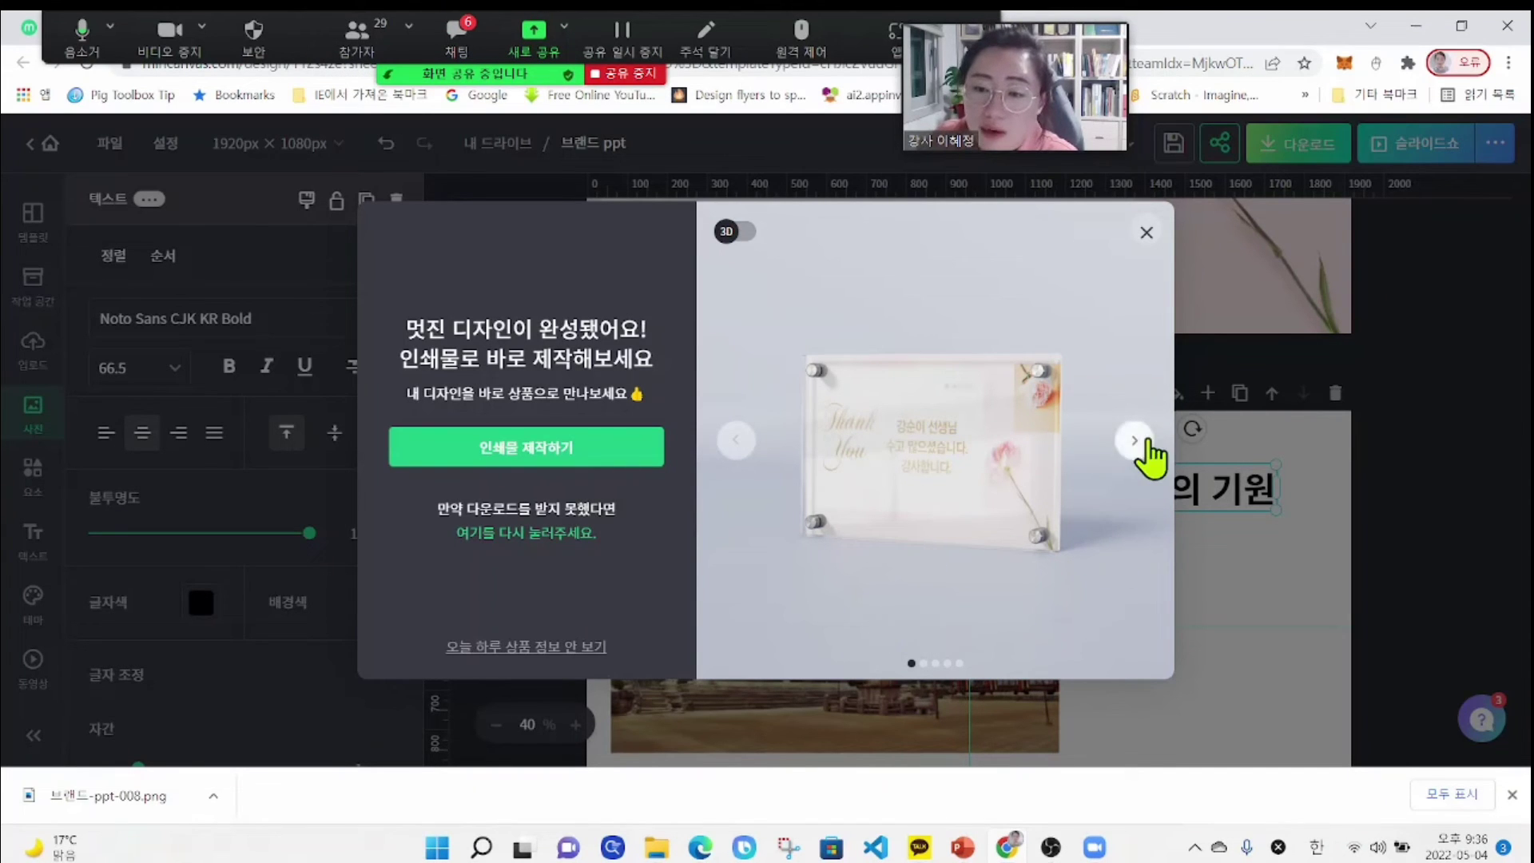
- Browse the printed product previews of the page 8 design and dismiss the print production offer
left_click(1142, 442)
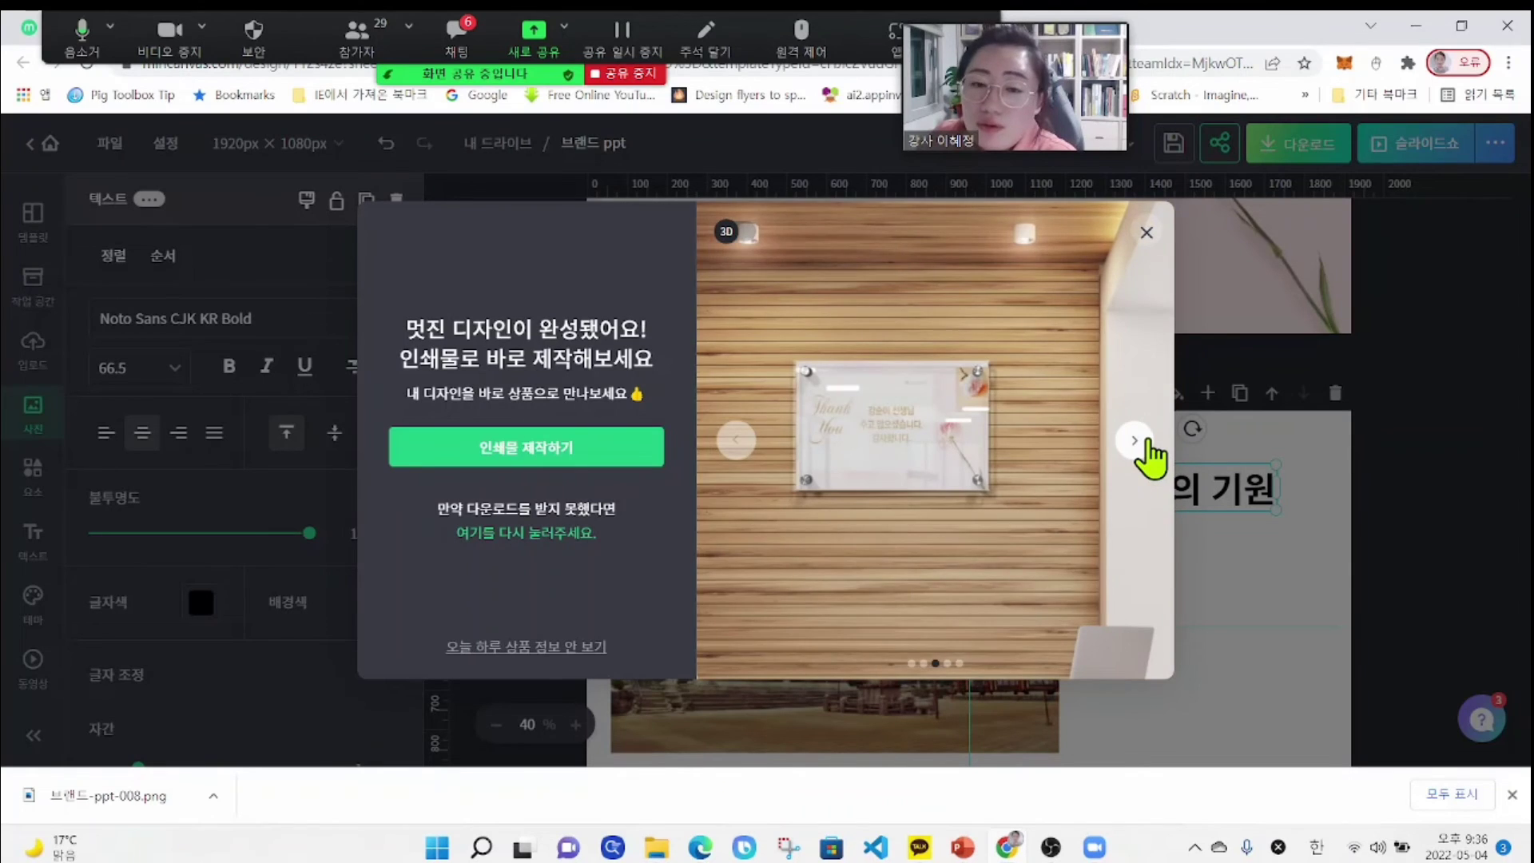
left_click(1139, 441)
left_click(1139, 442)
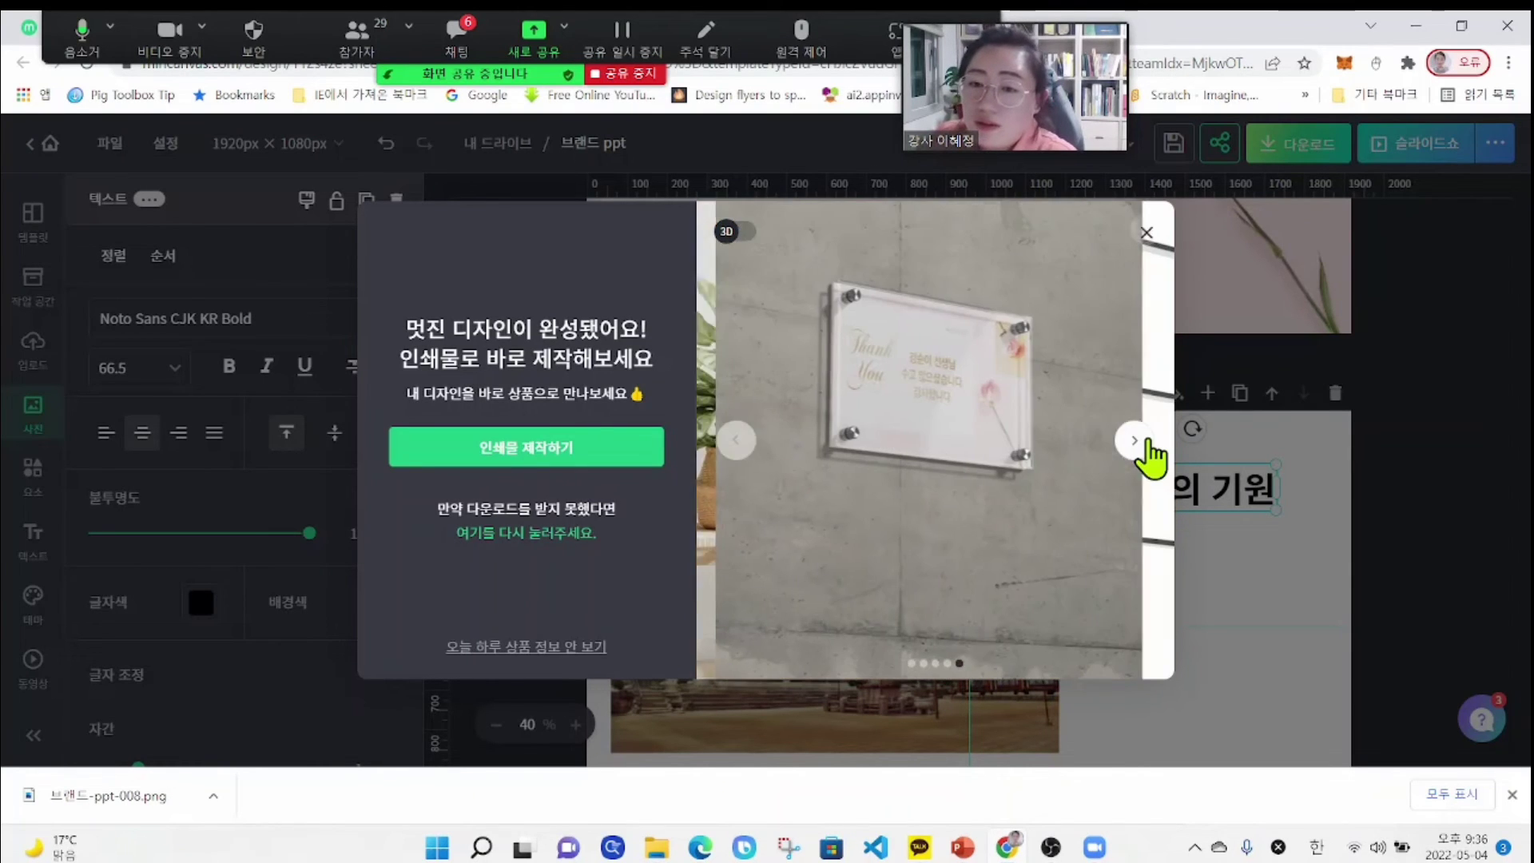
left_click(1139, 442)
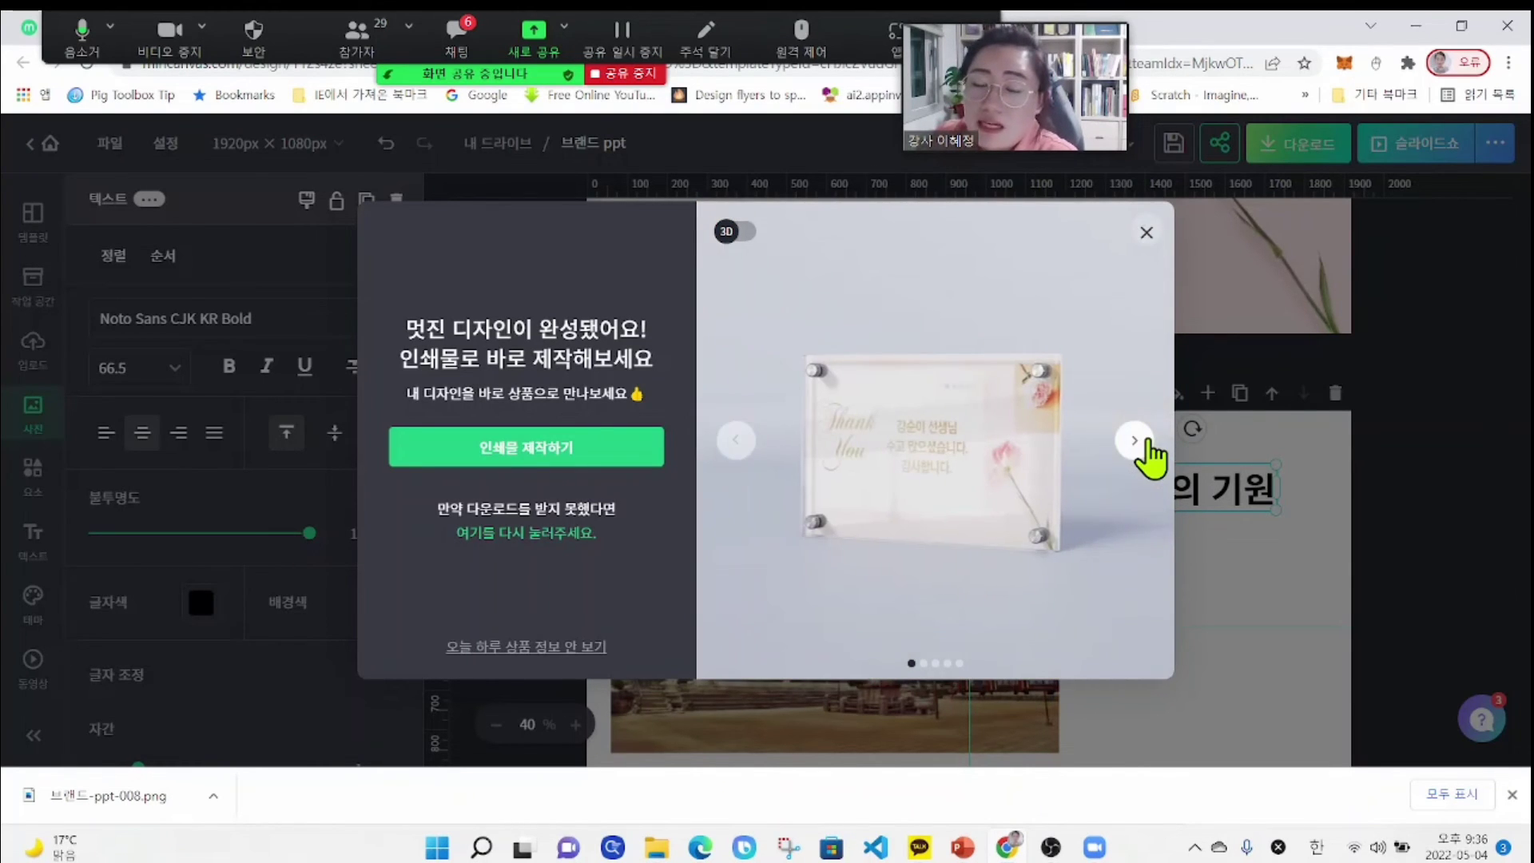
left_click(1139, 442)
left_click(1139, 441)
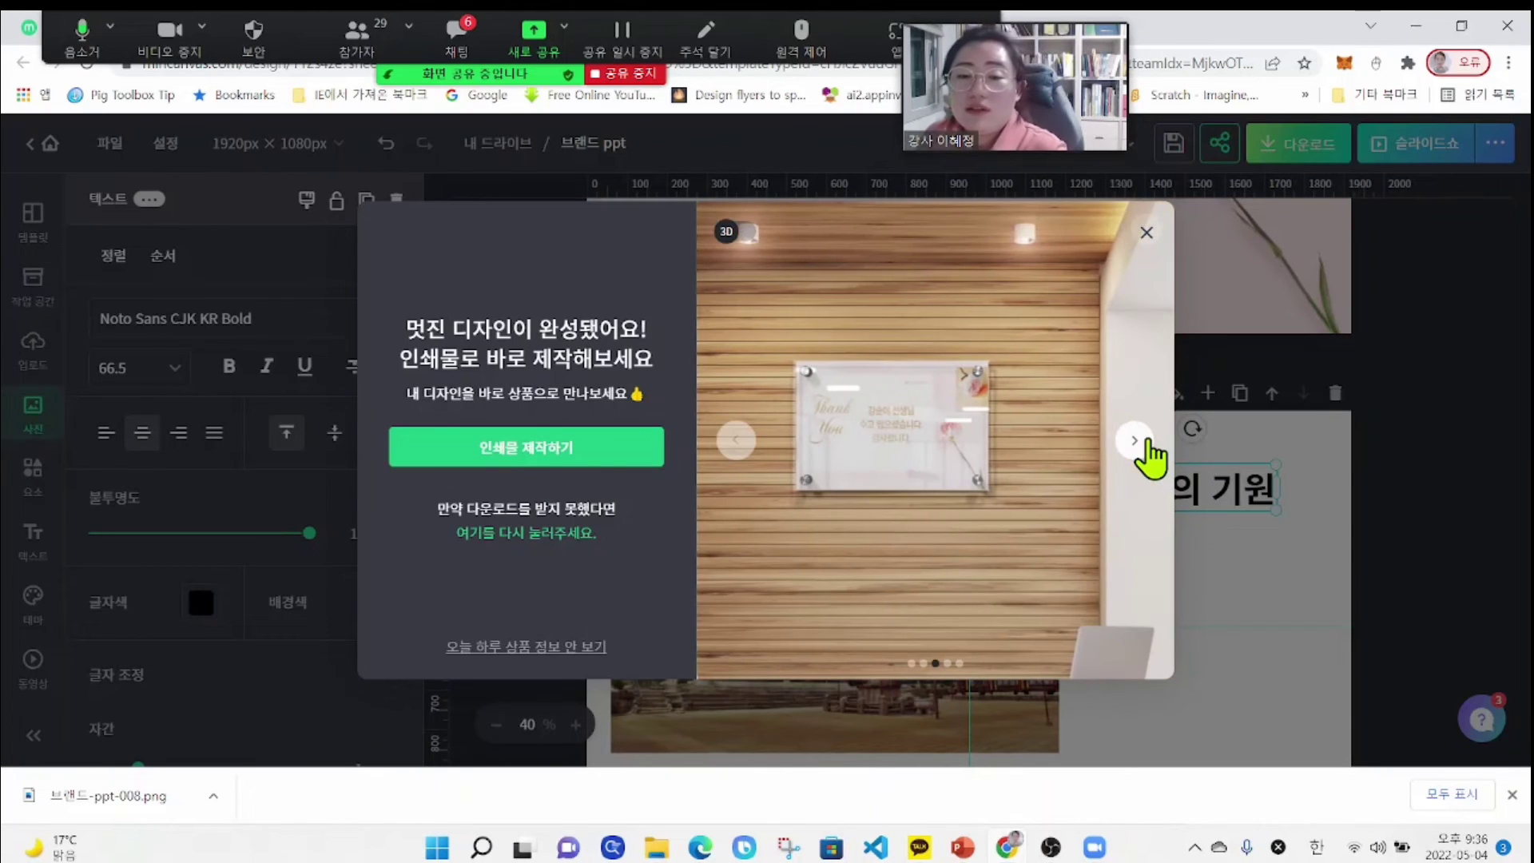
left_click(1151, 234)
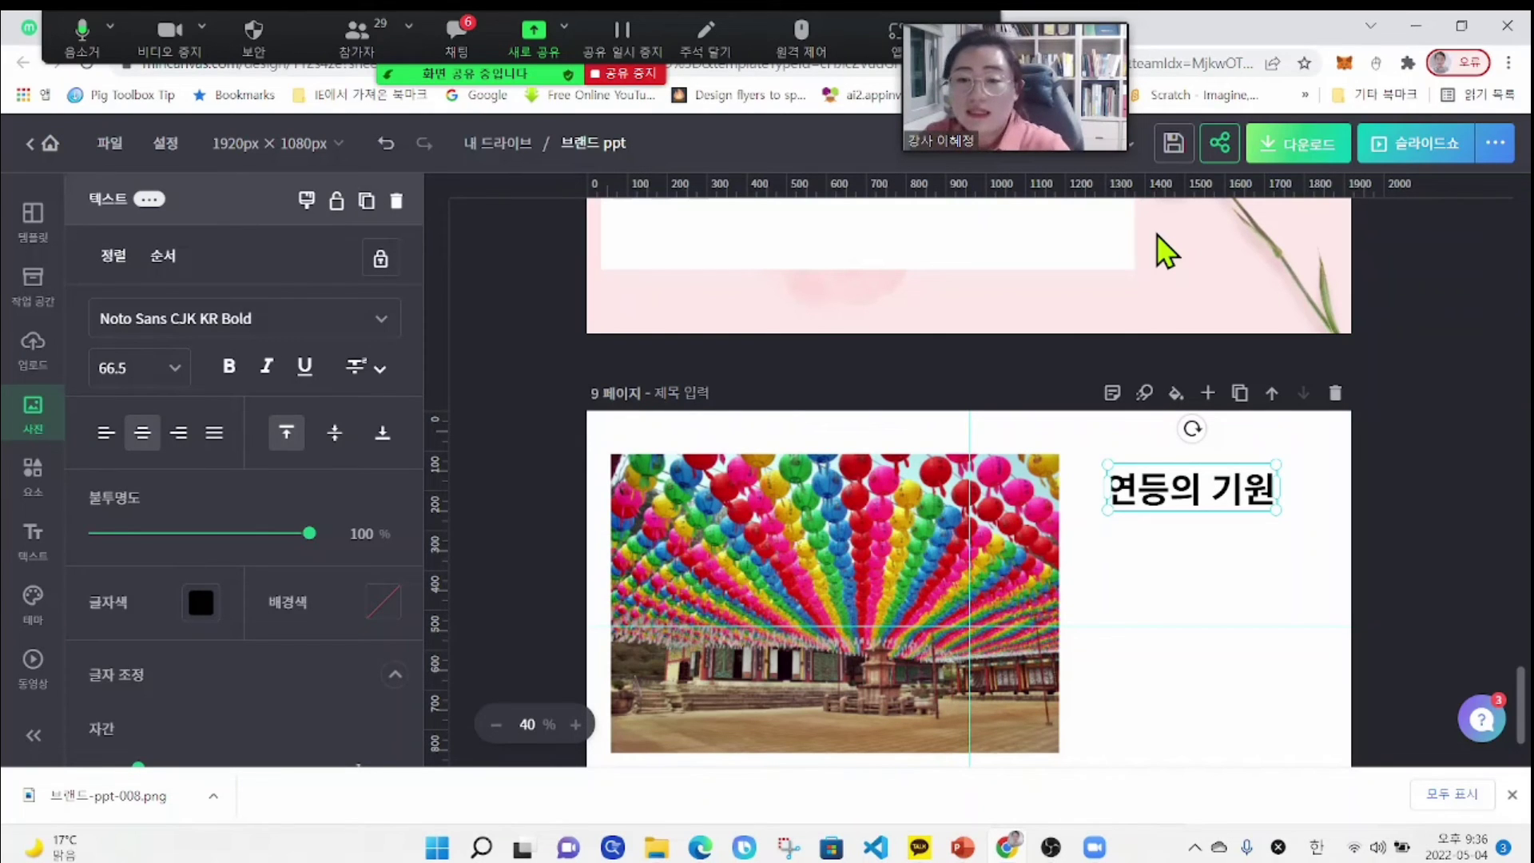
- Look over pages 7 to 9, try PDF as the download file format and choose PPT
scroll(883, 256, "down", 2)
scroll(1305, 514, "up", 5)
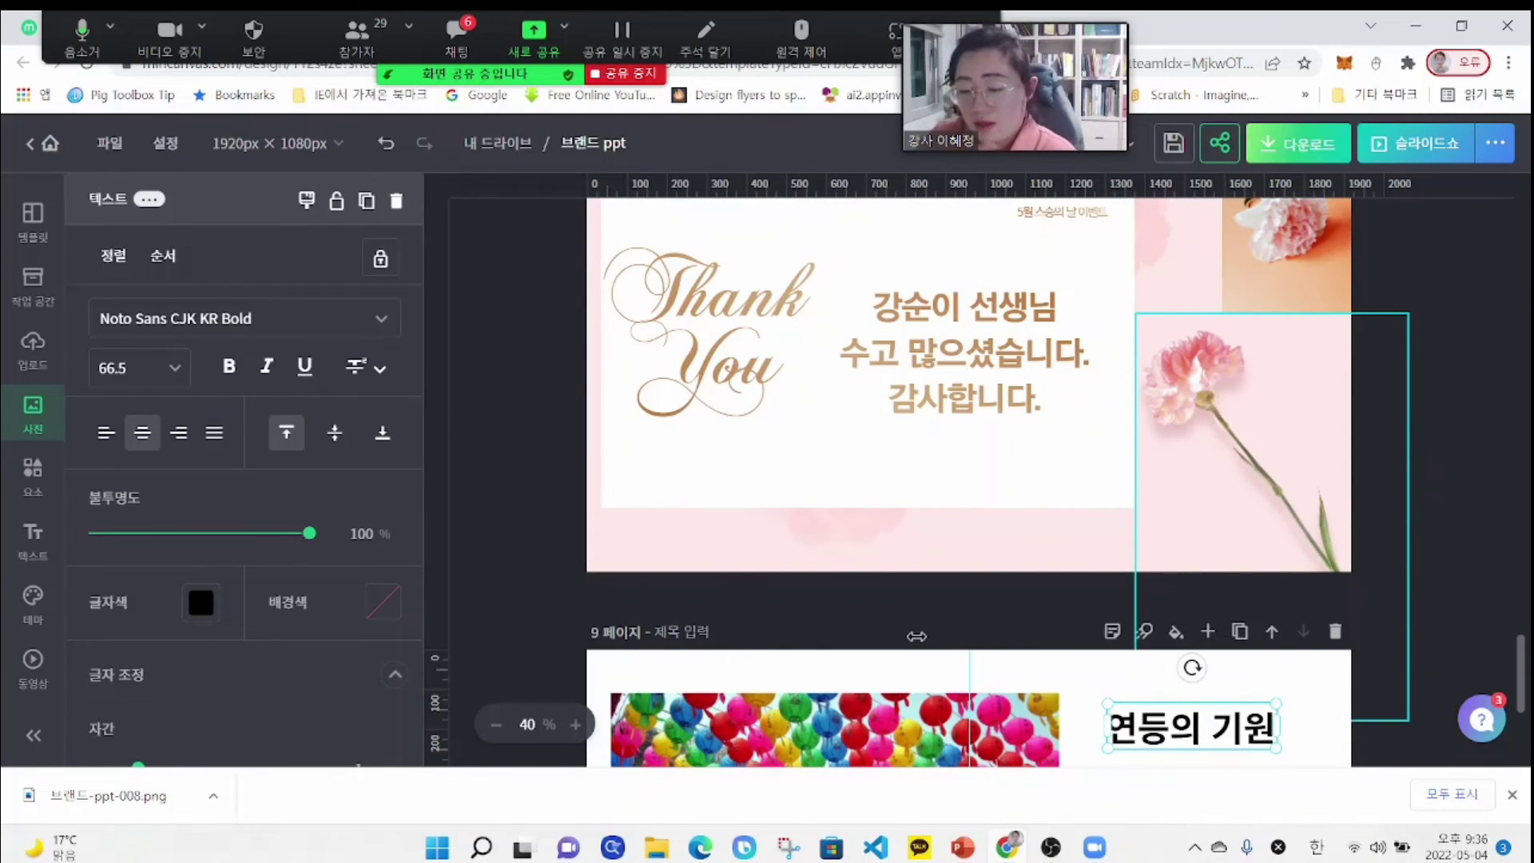
scroll(991, 582, "up", 2)
scroll(1028, 589, "down", 6)
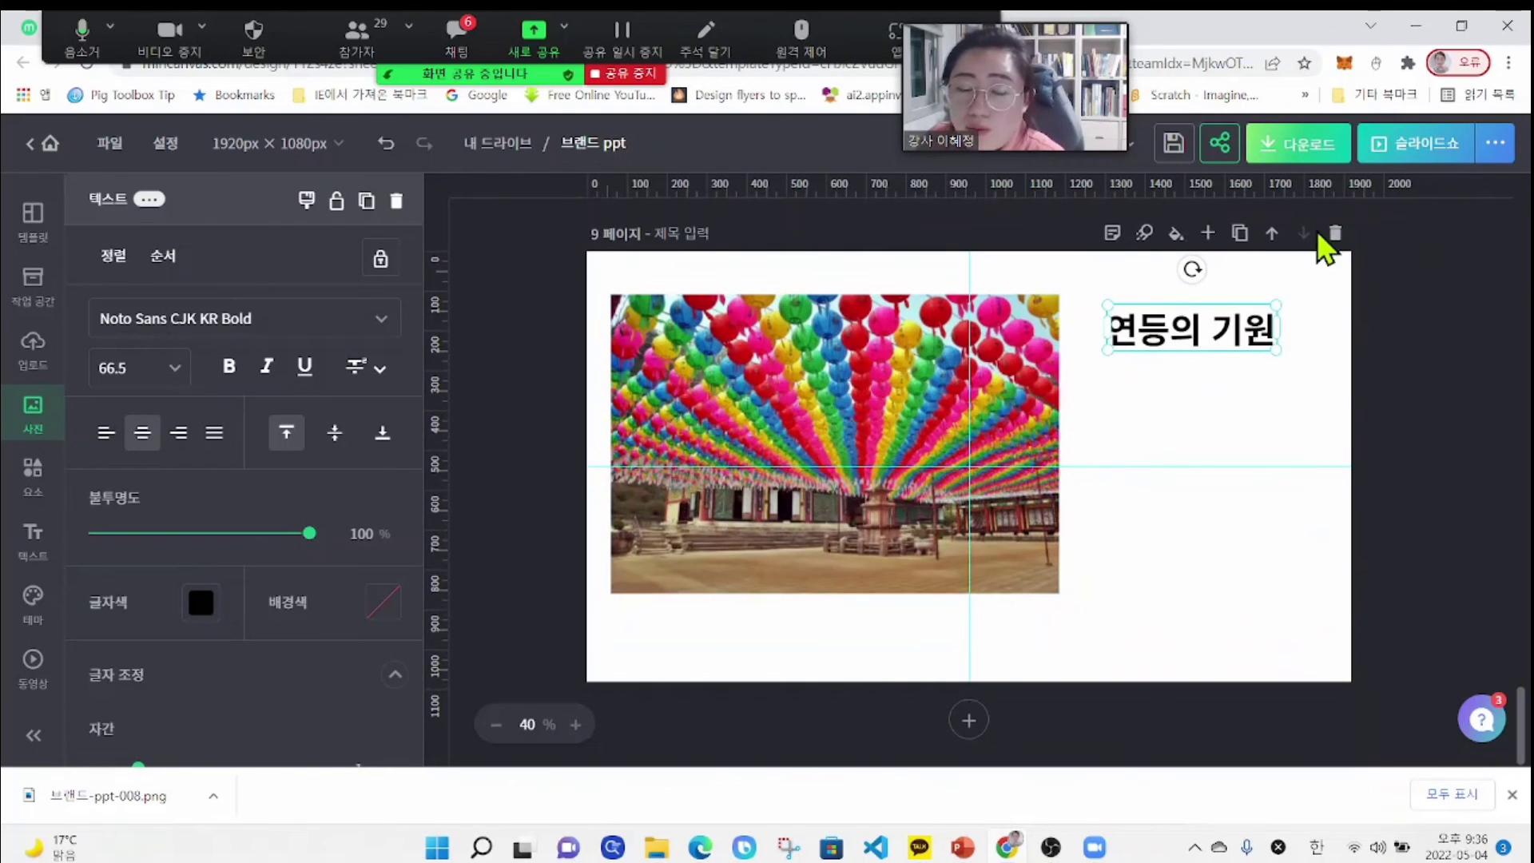
scroll(1337, 497, "up", 10)
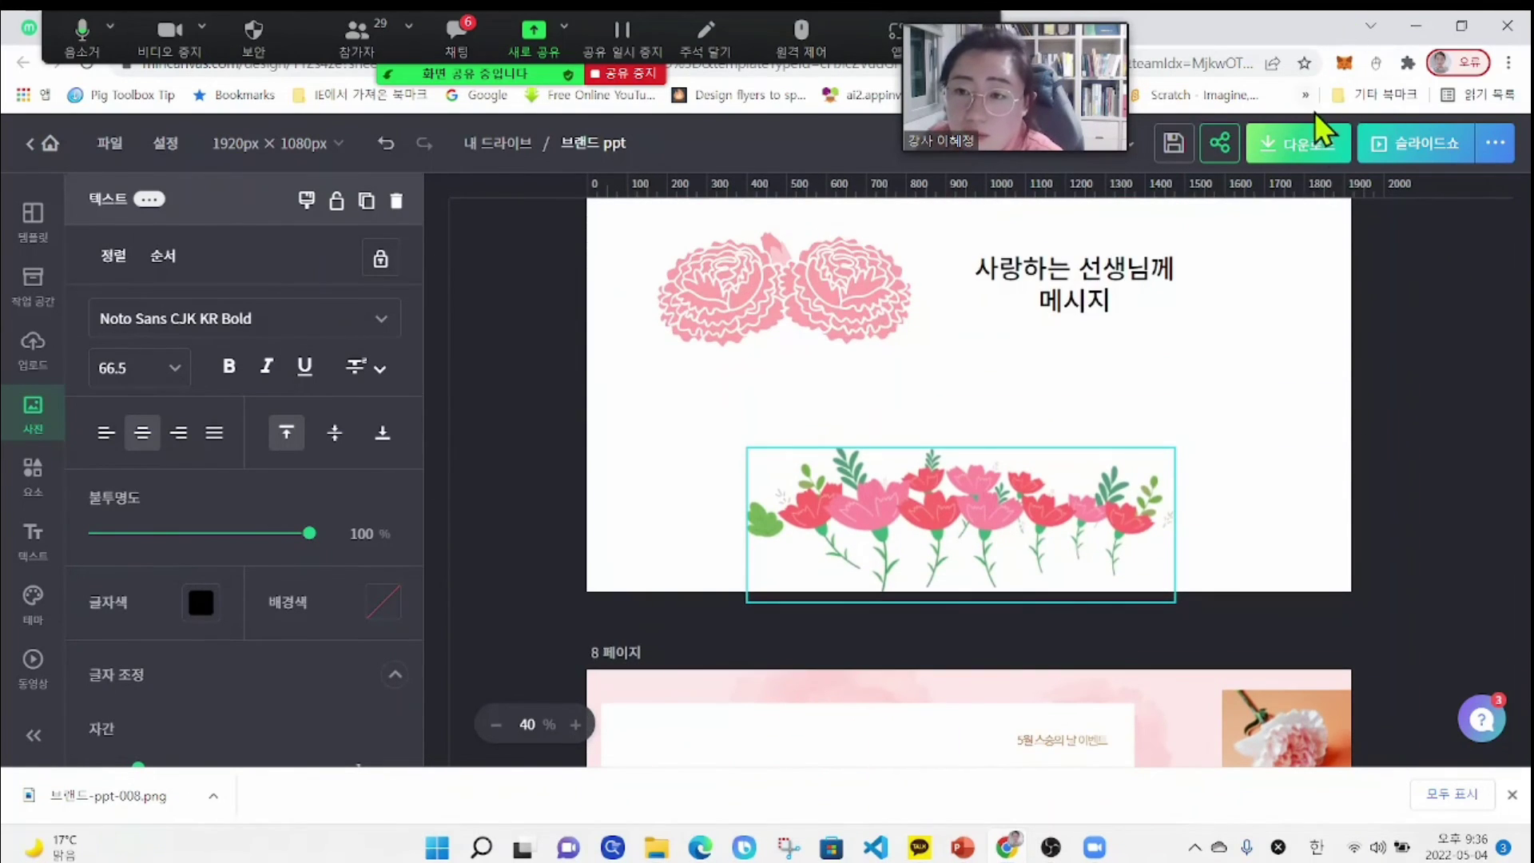
left_click(1314, 136)
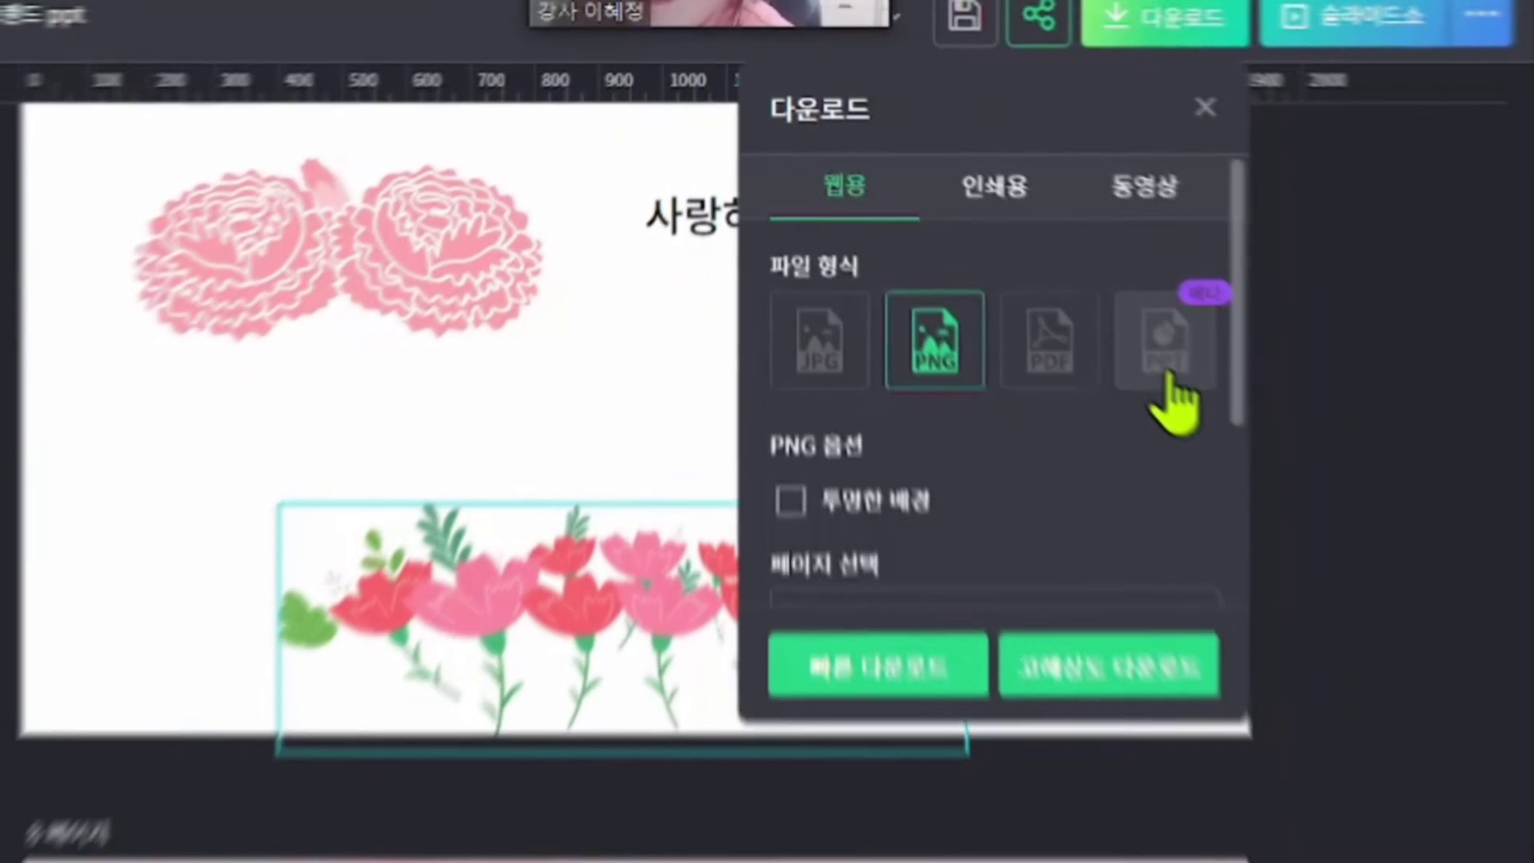
left_click(1167, 374)
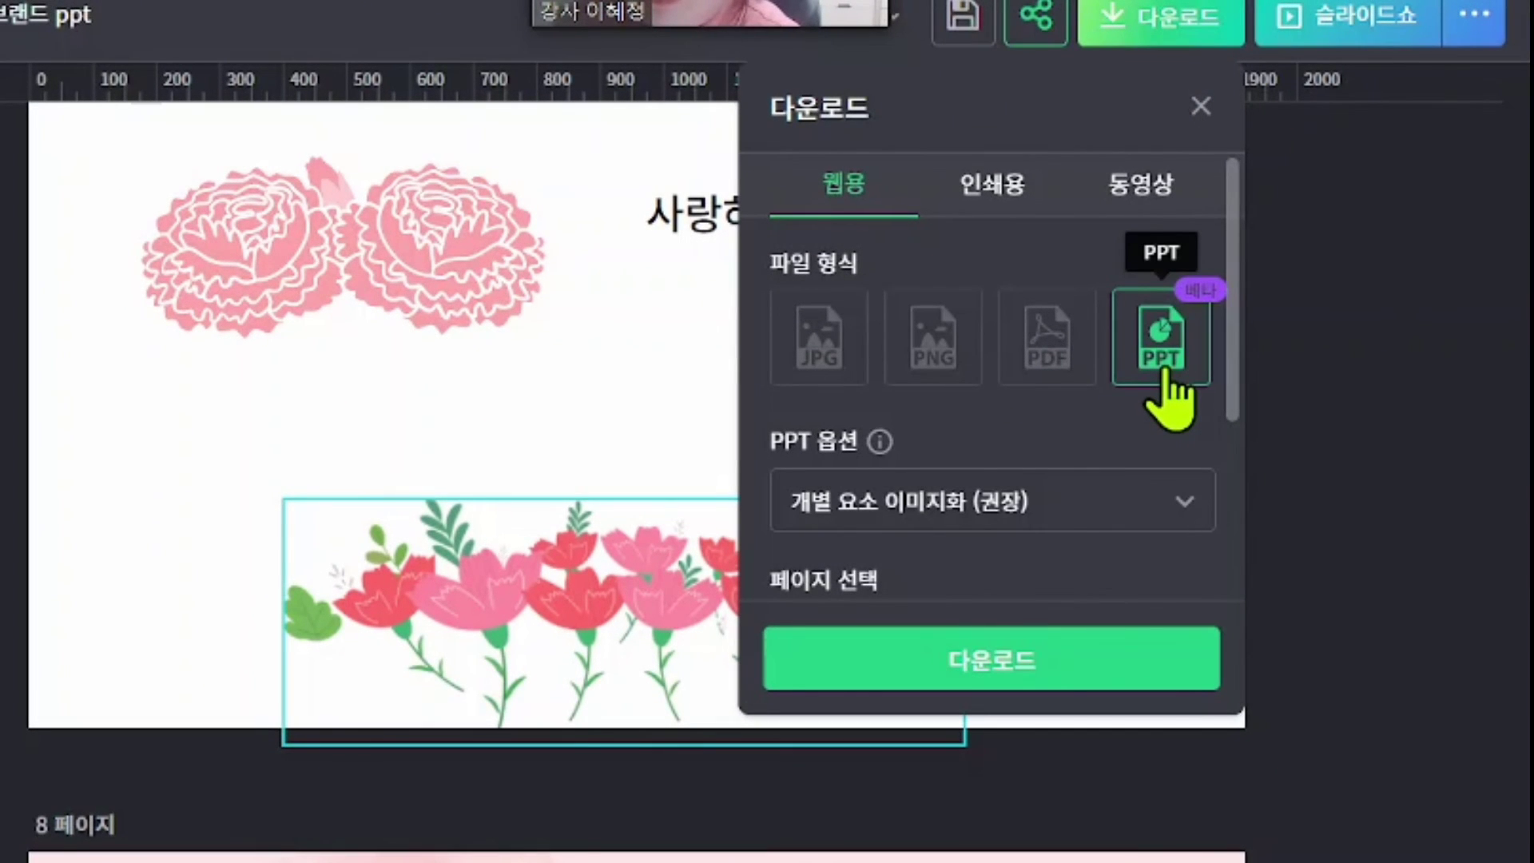
left_click(1088, 372)
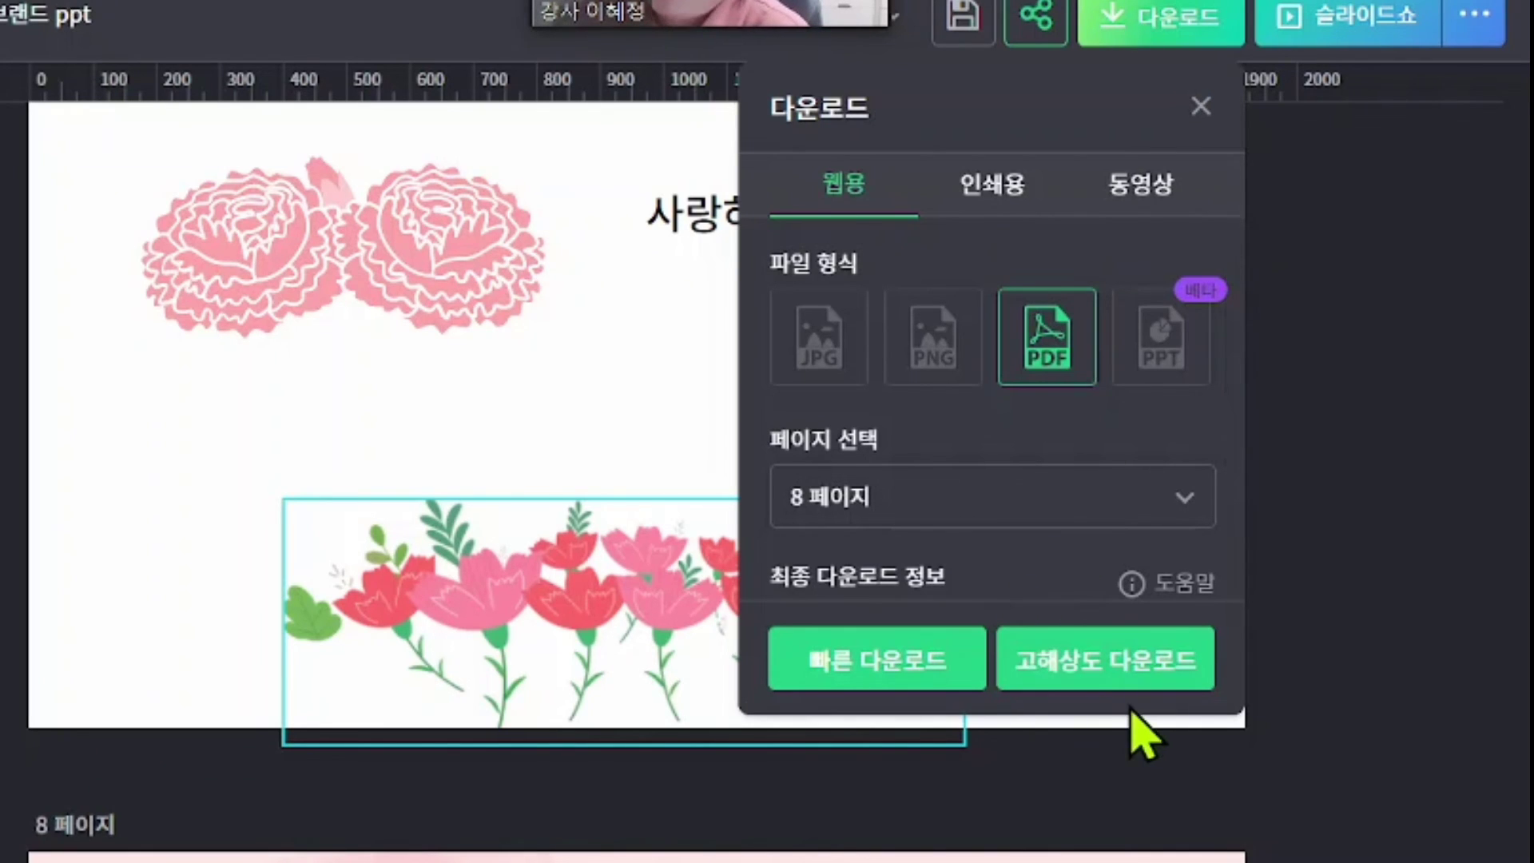
left_click(1155, 375)
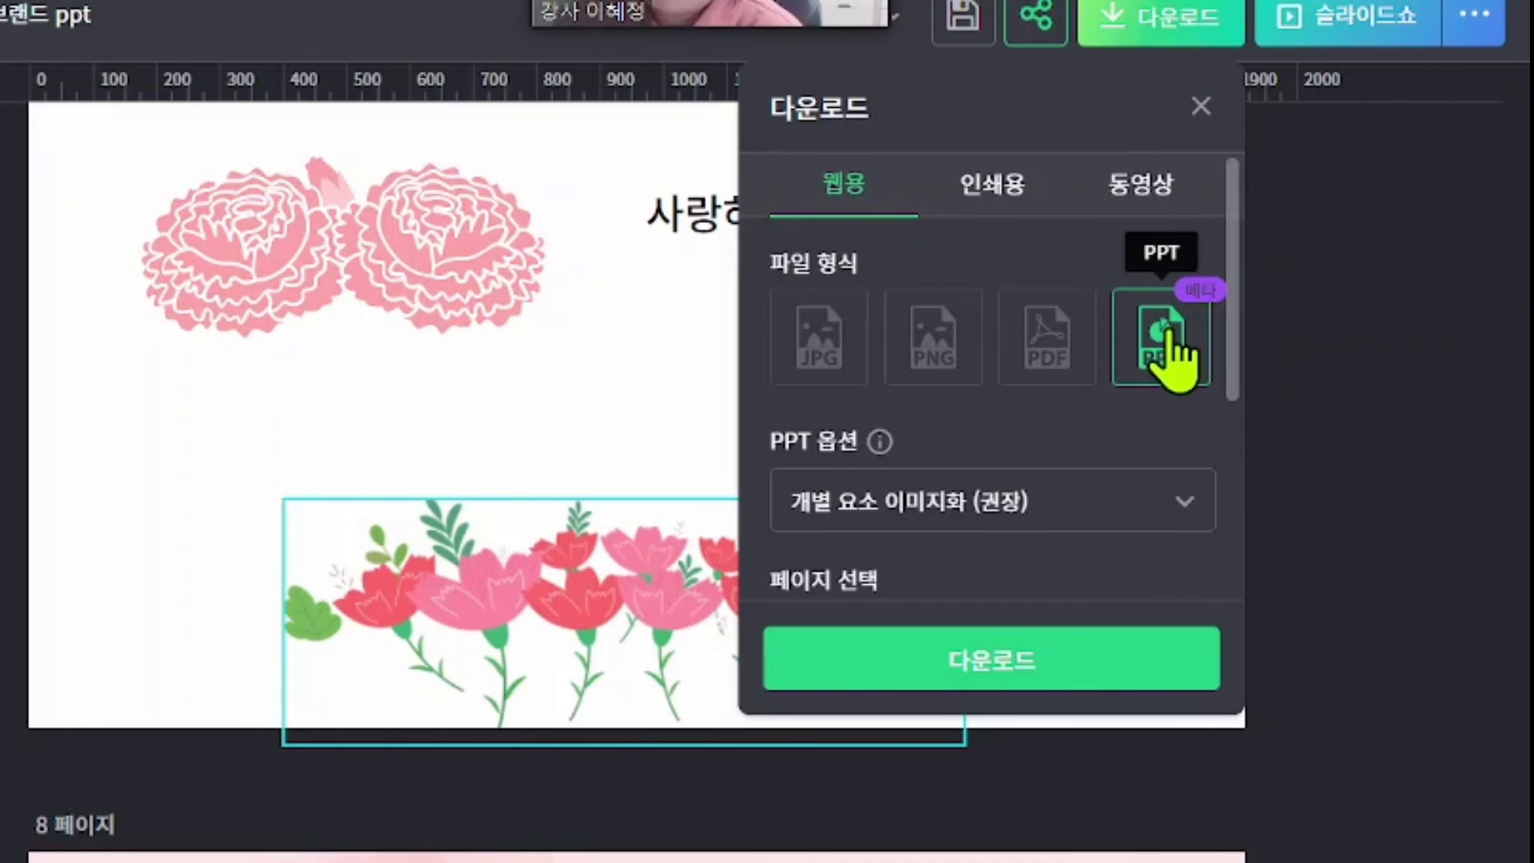
- Set the PPT download option to 통 이미지 (빠른 다운로드)
left_click(1103, 520)
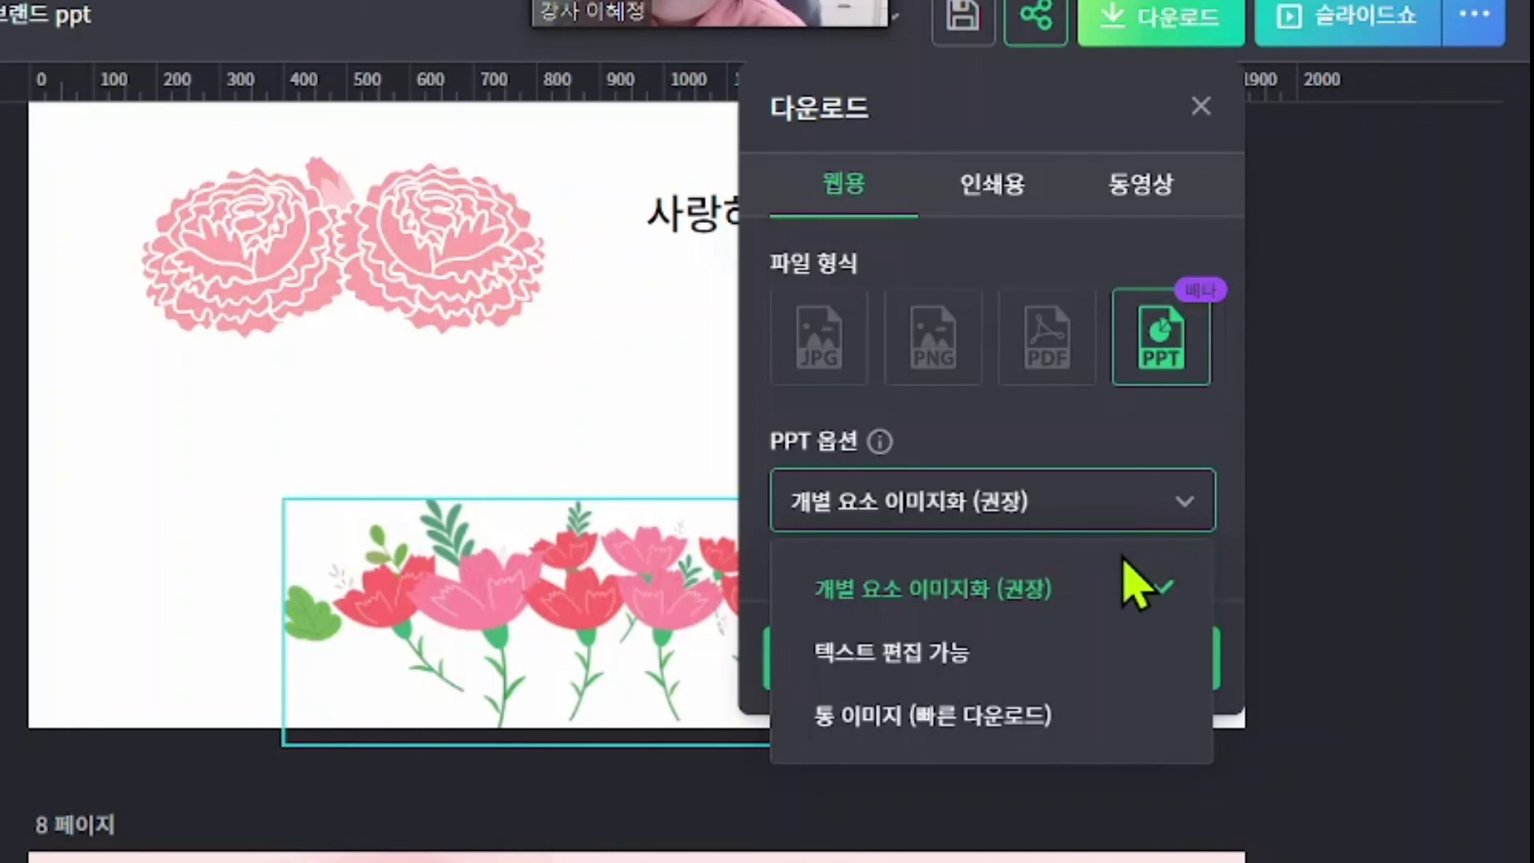
left_click(1047, 719)
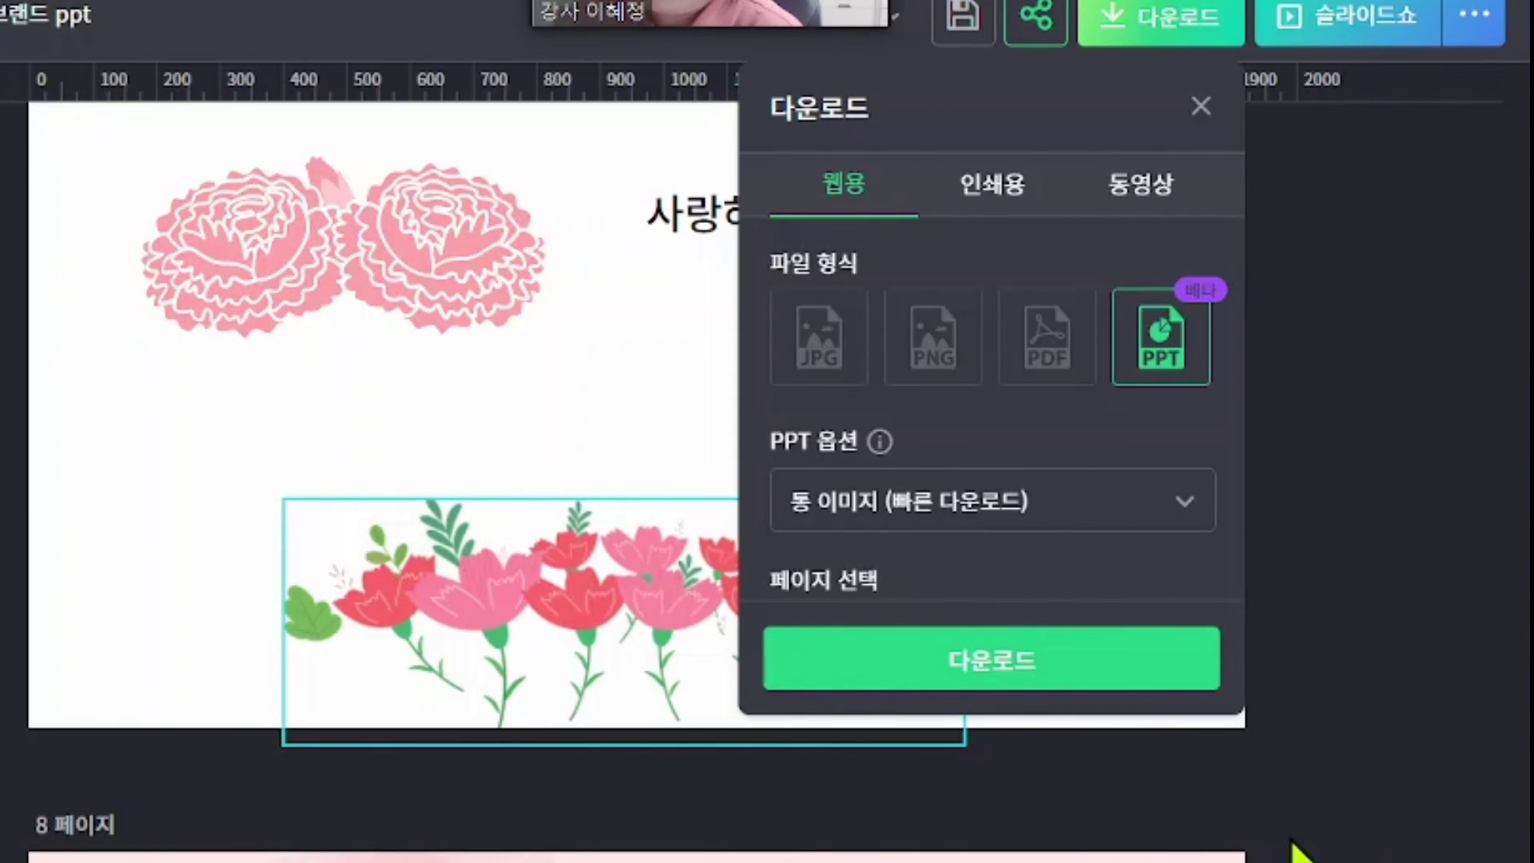
left_click(1135, 511)
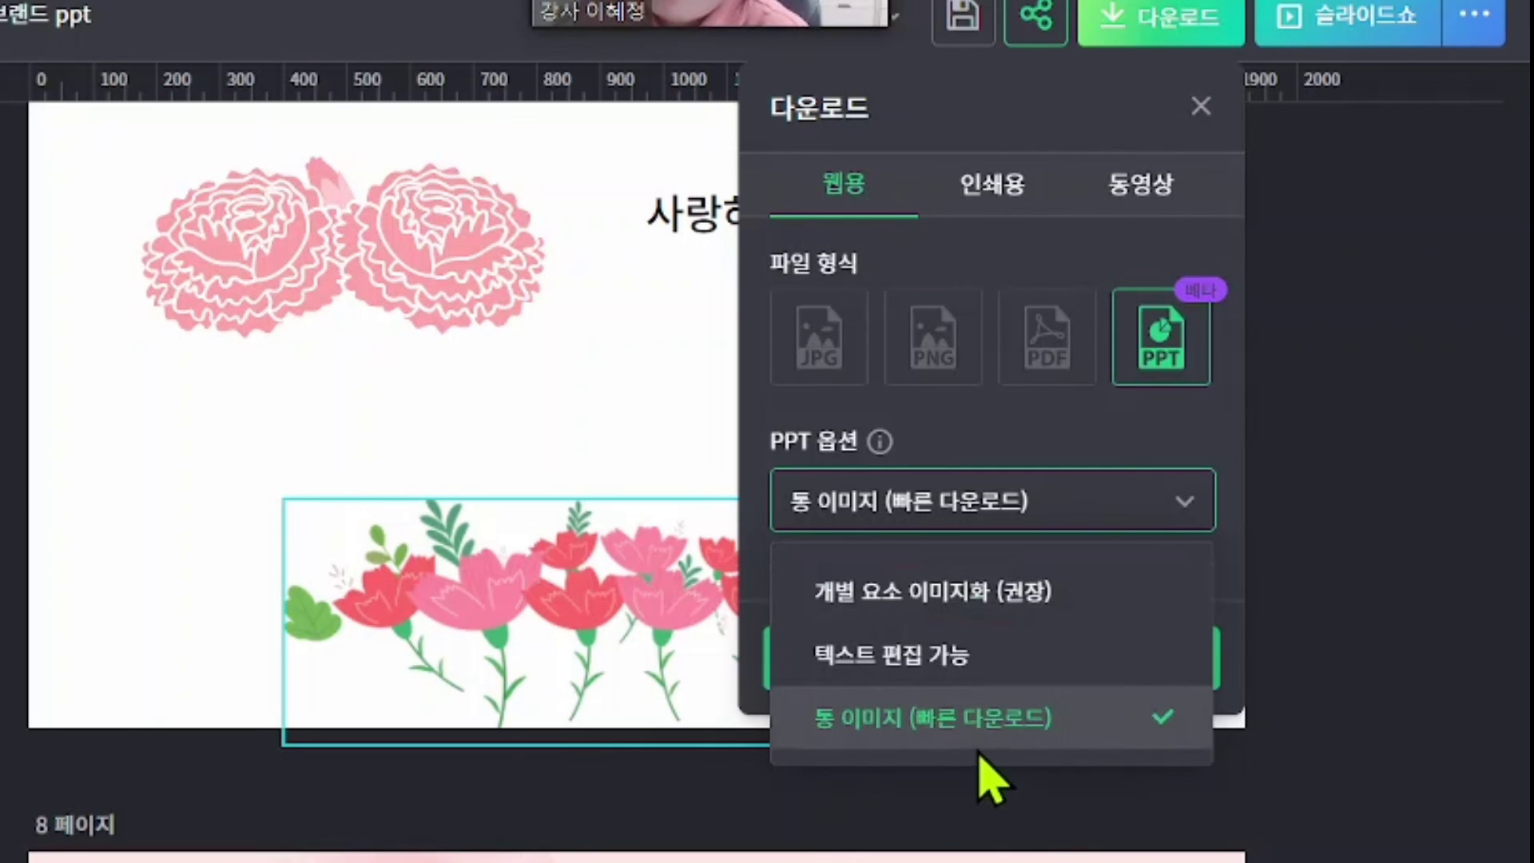
left_click(993, 729)
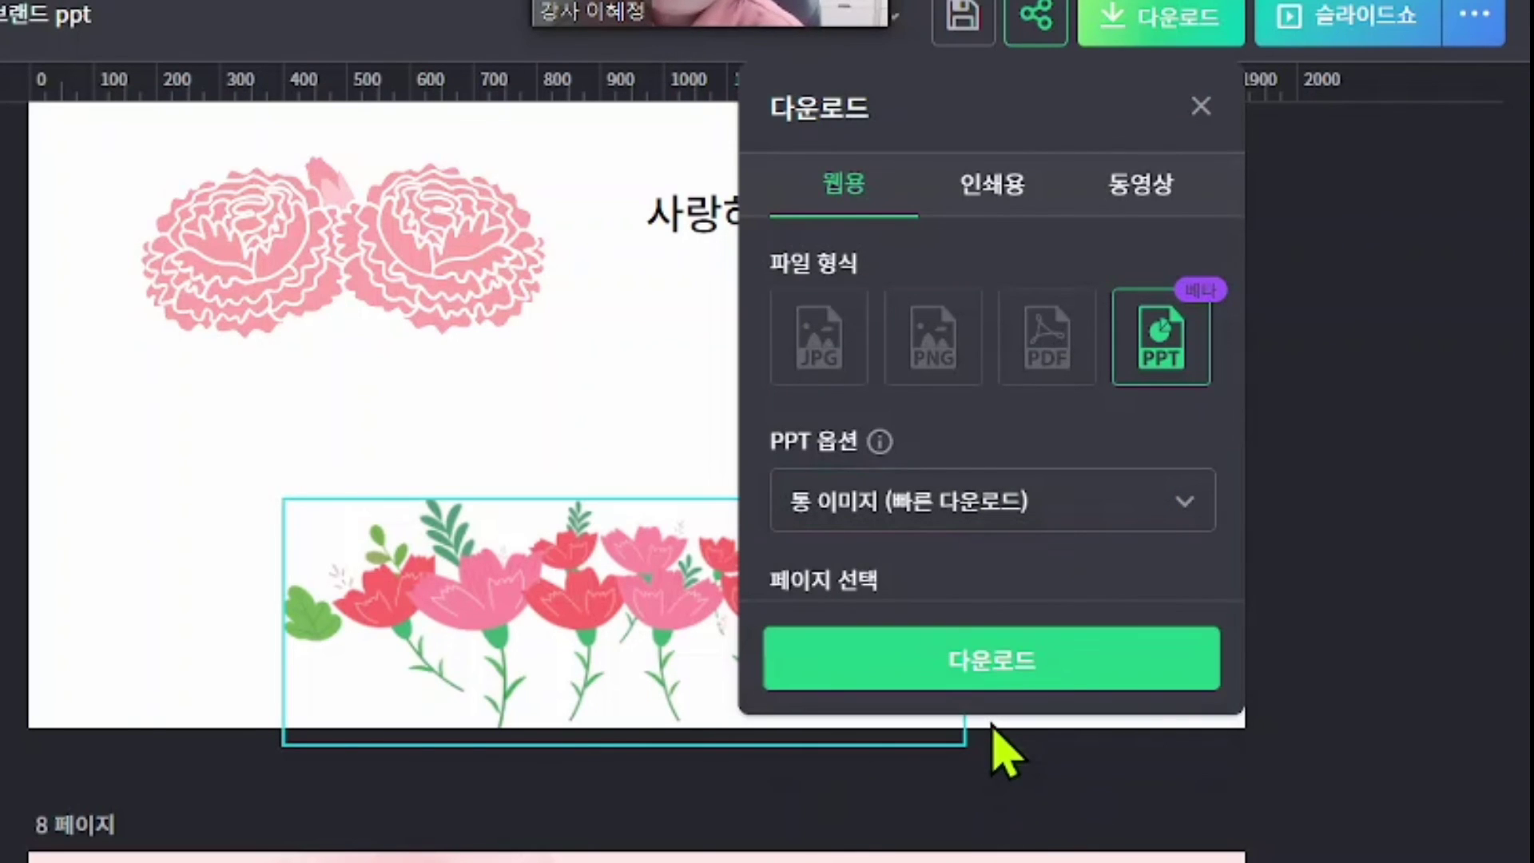
left_click(1039, 671)
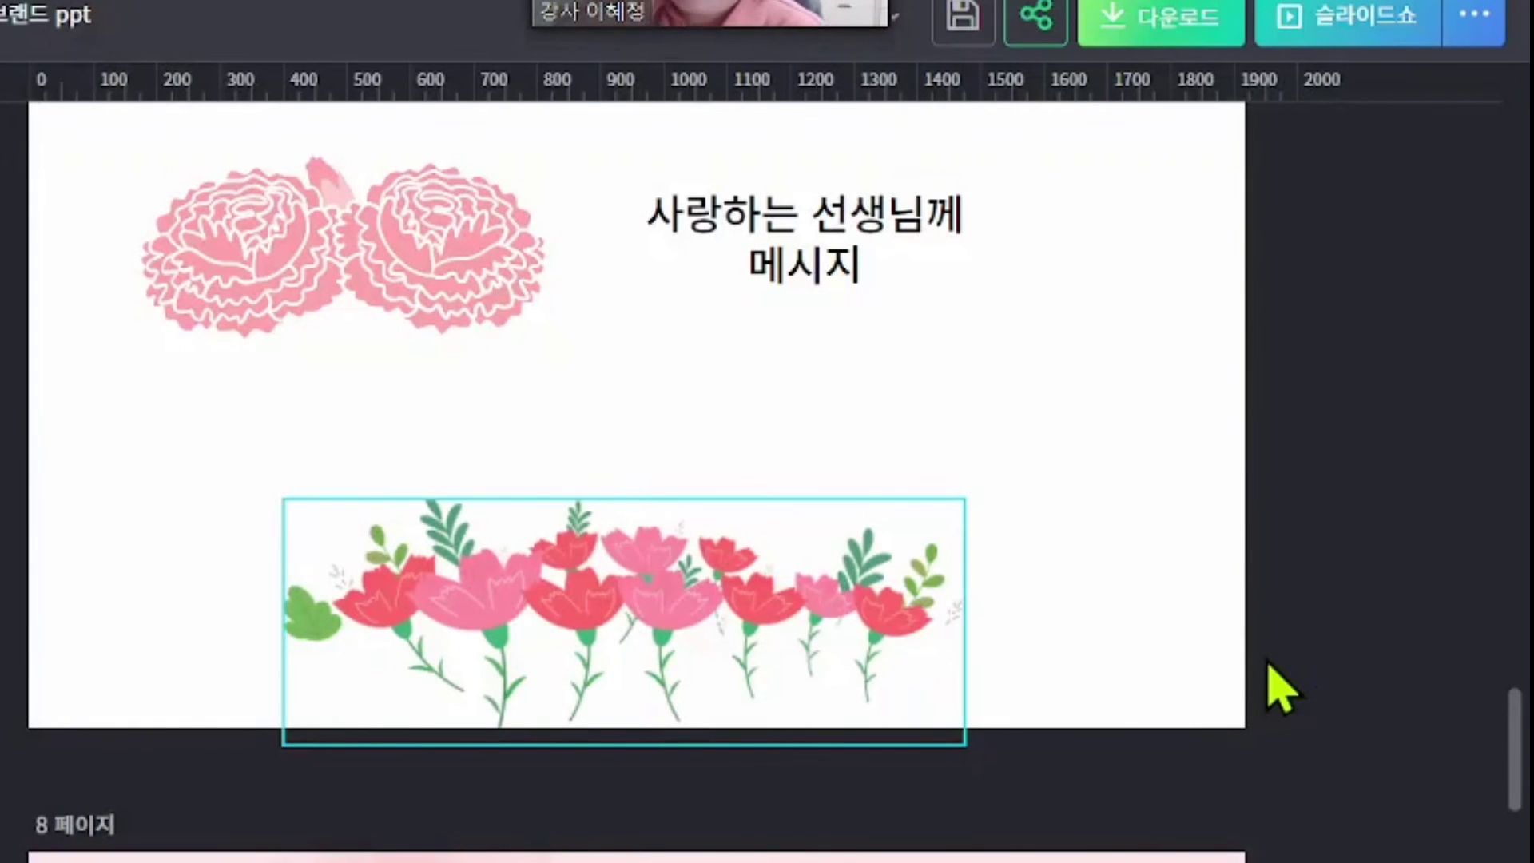
- Reopen the PPT download settings and select 모든 페이지 so pages 1 to 9 are included
left_click(1135, 22)
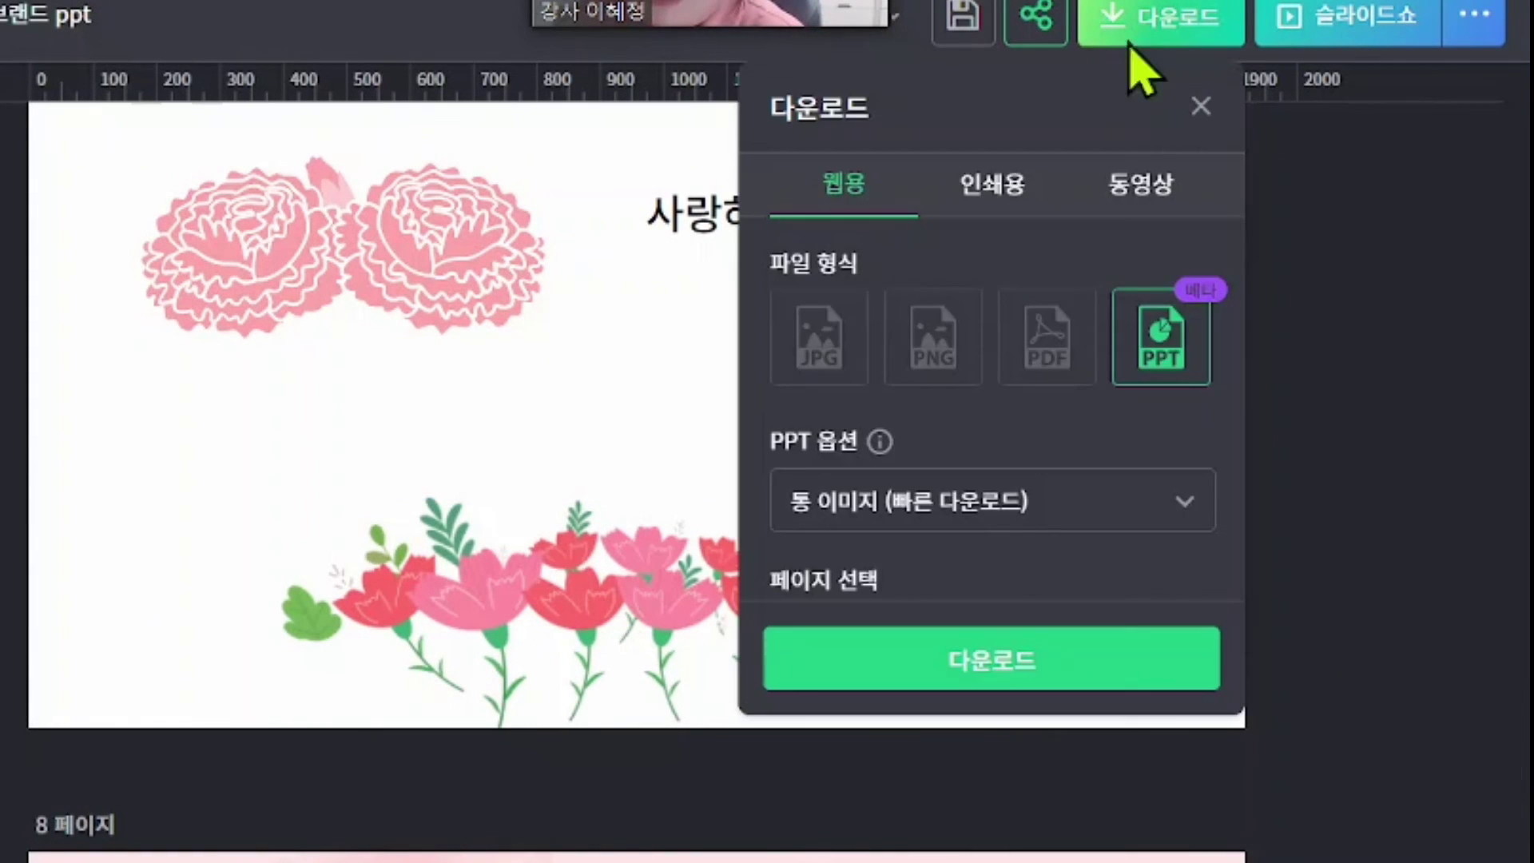
scroll(1099, 544, "down", 3)
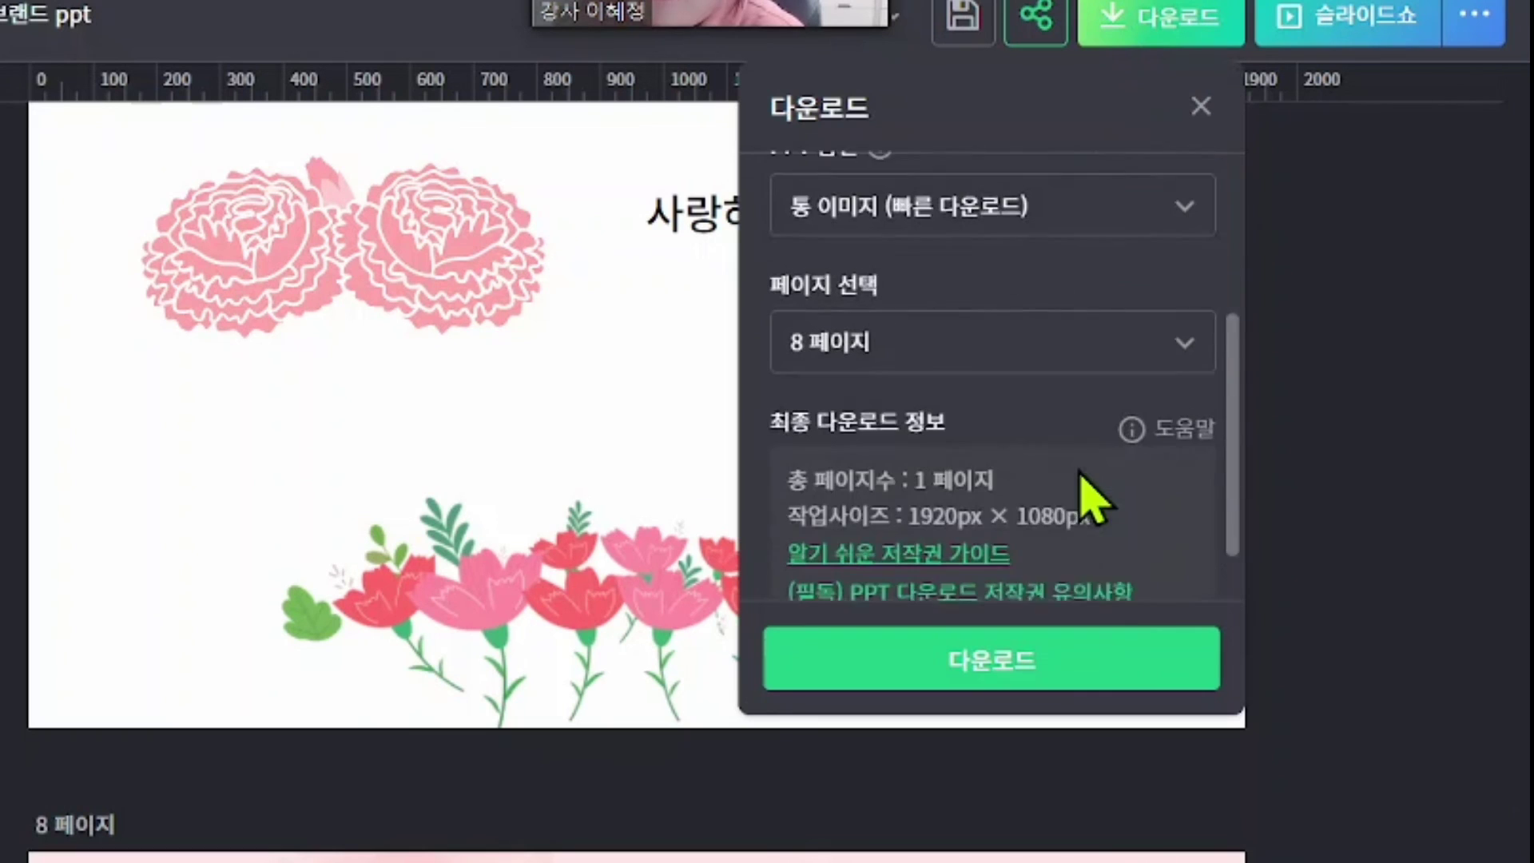
left_click(981, 336)
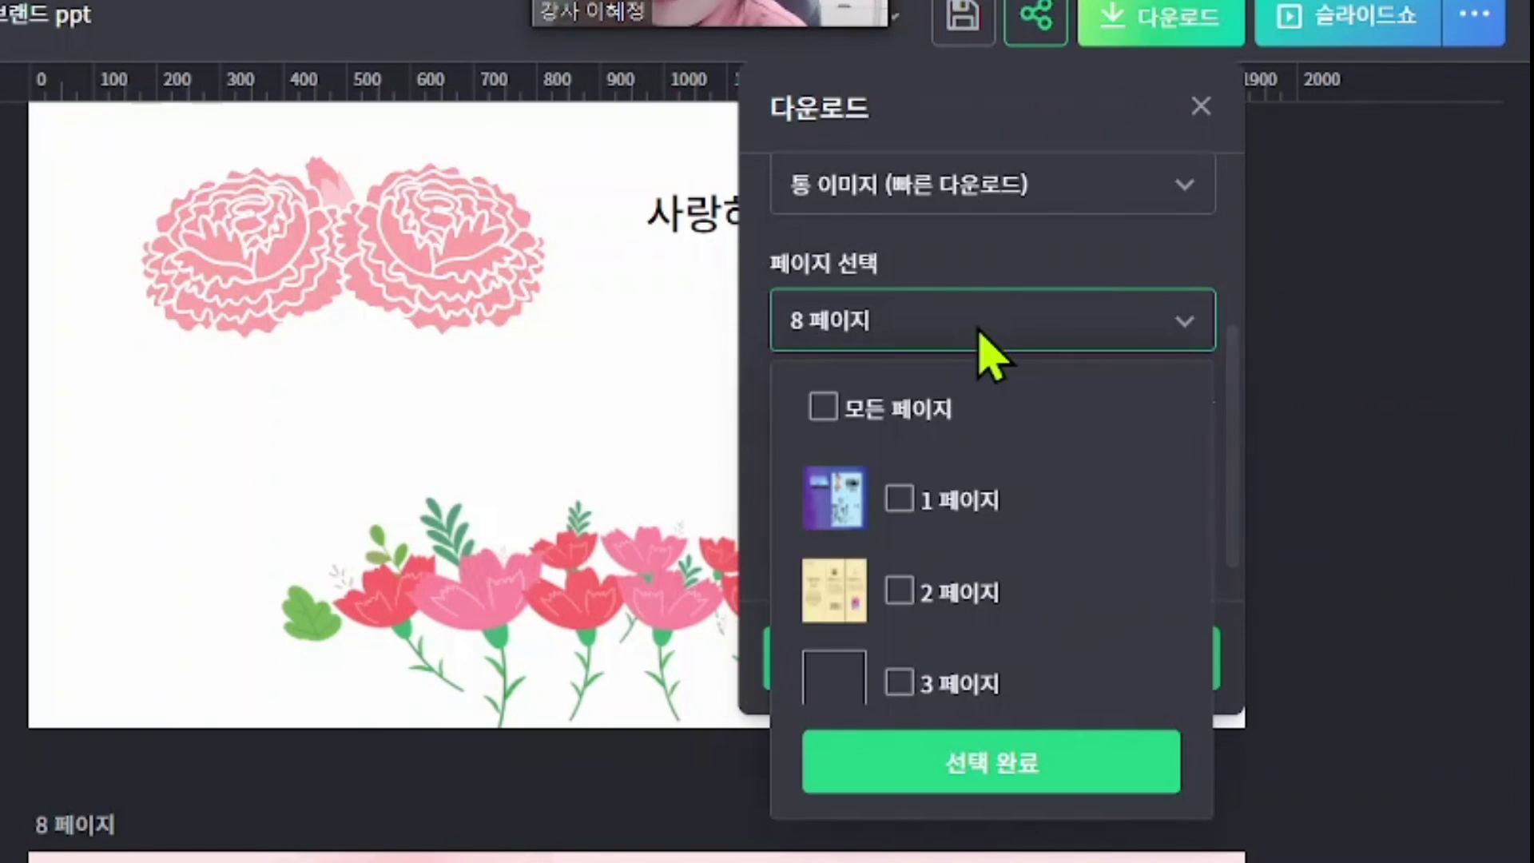
left_click(913, 404)
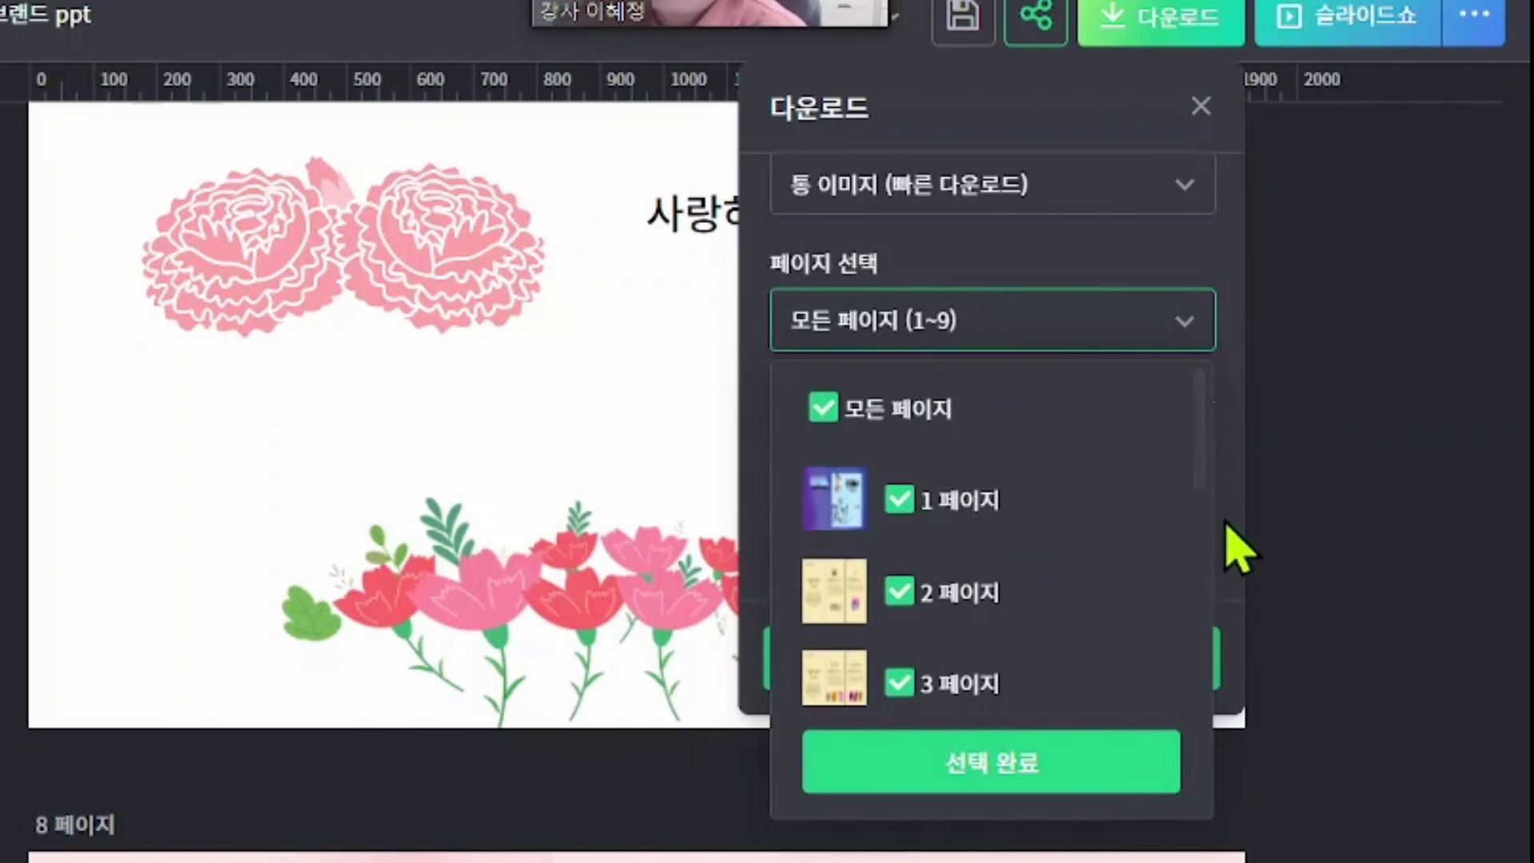
scroll(1164, 640, "down", 3)
left_click(1075, 799)
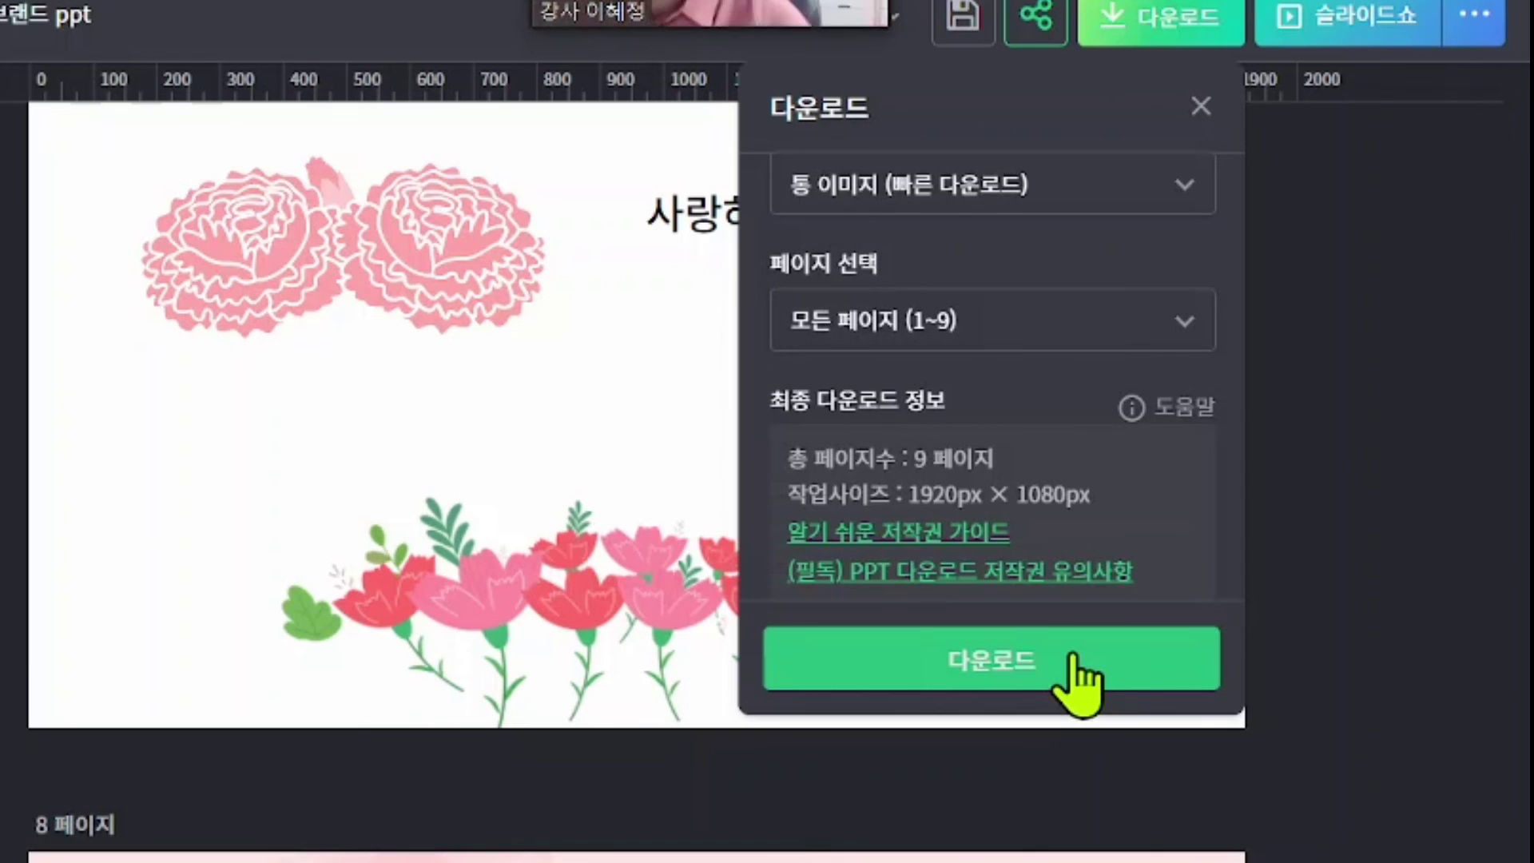
- Exclude pages 2 to 6 from the PPT download's page selection
scroll(1062, 514, "up", 4)
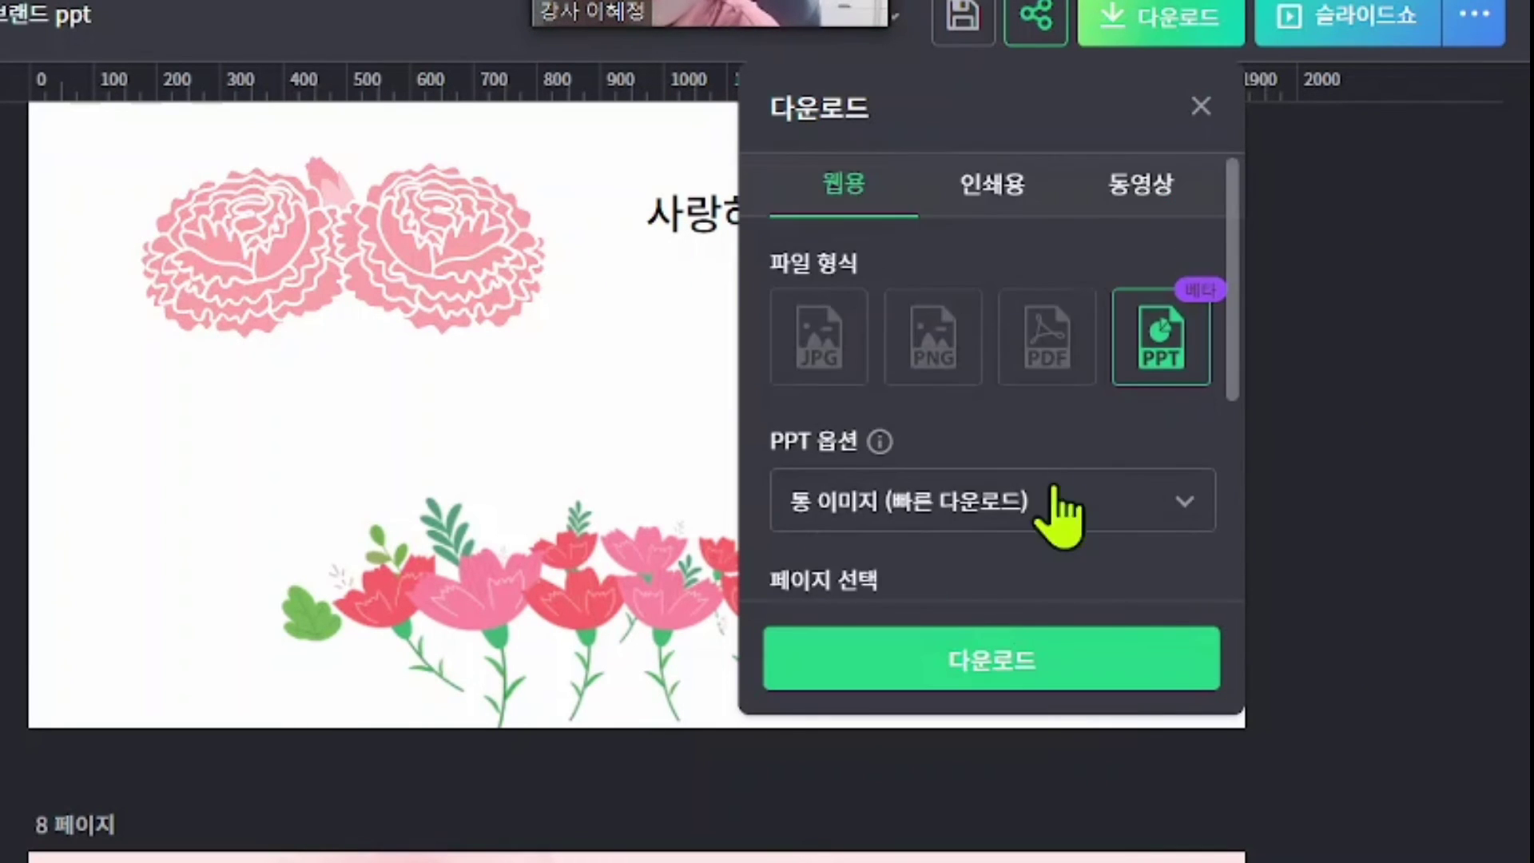
scroll(1031, 512, "down", 4)
left_click(1004, 332)
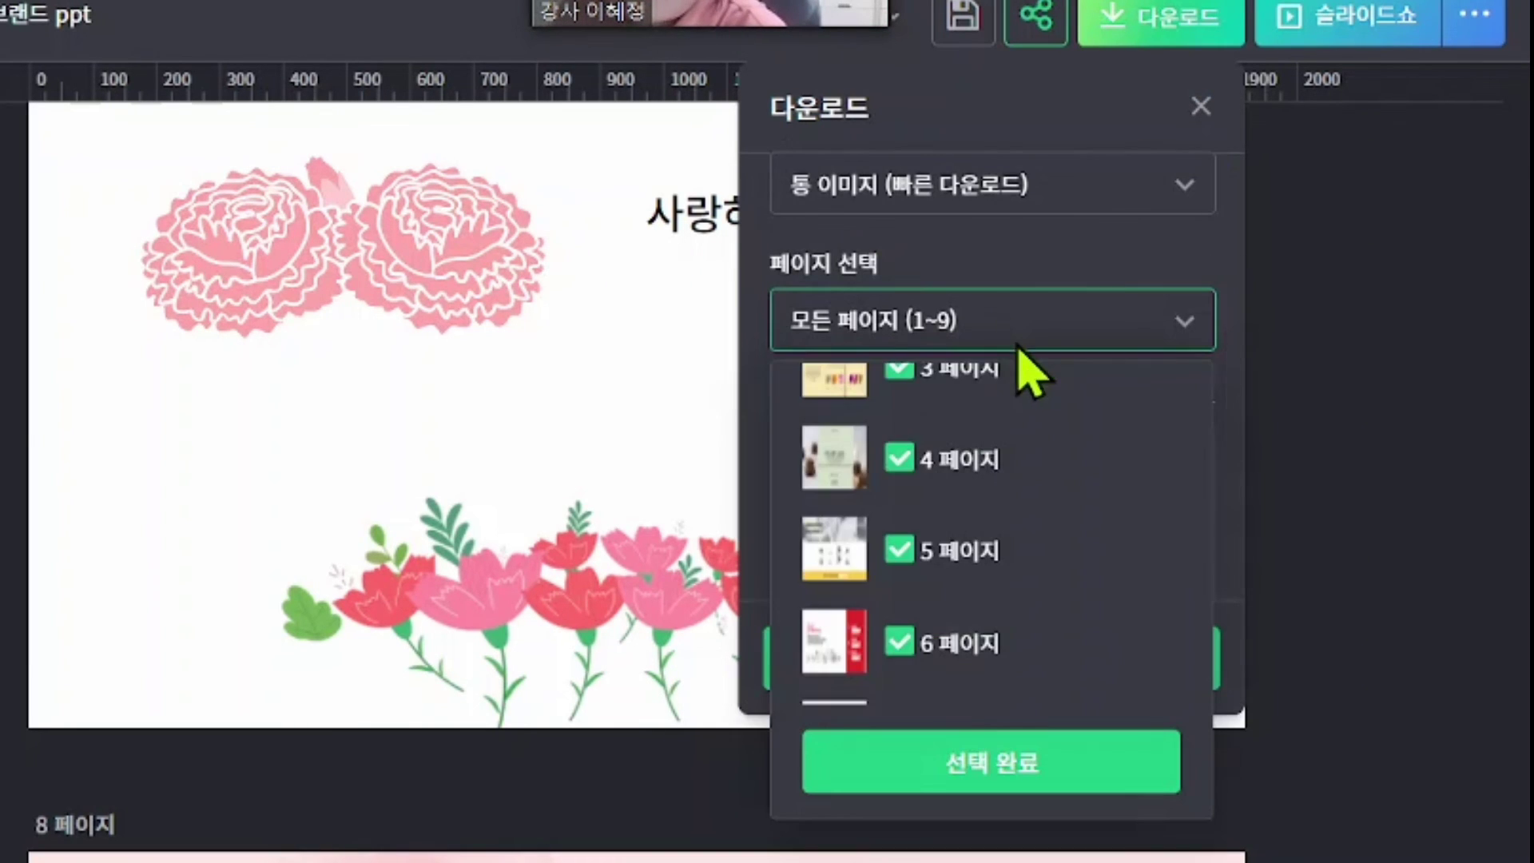
scroll(1028, 599, "up", 3)
scroll(930, 551, "up", 1)
left_click(930, 593)
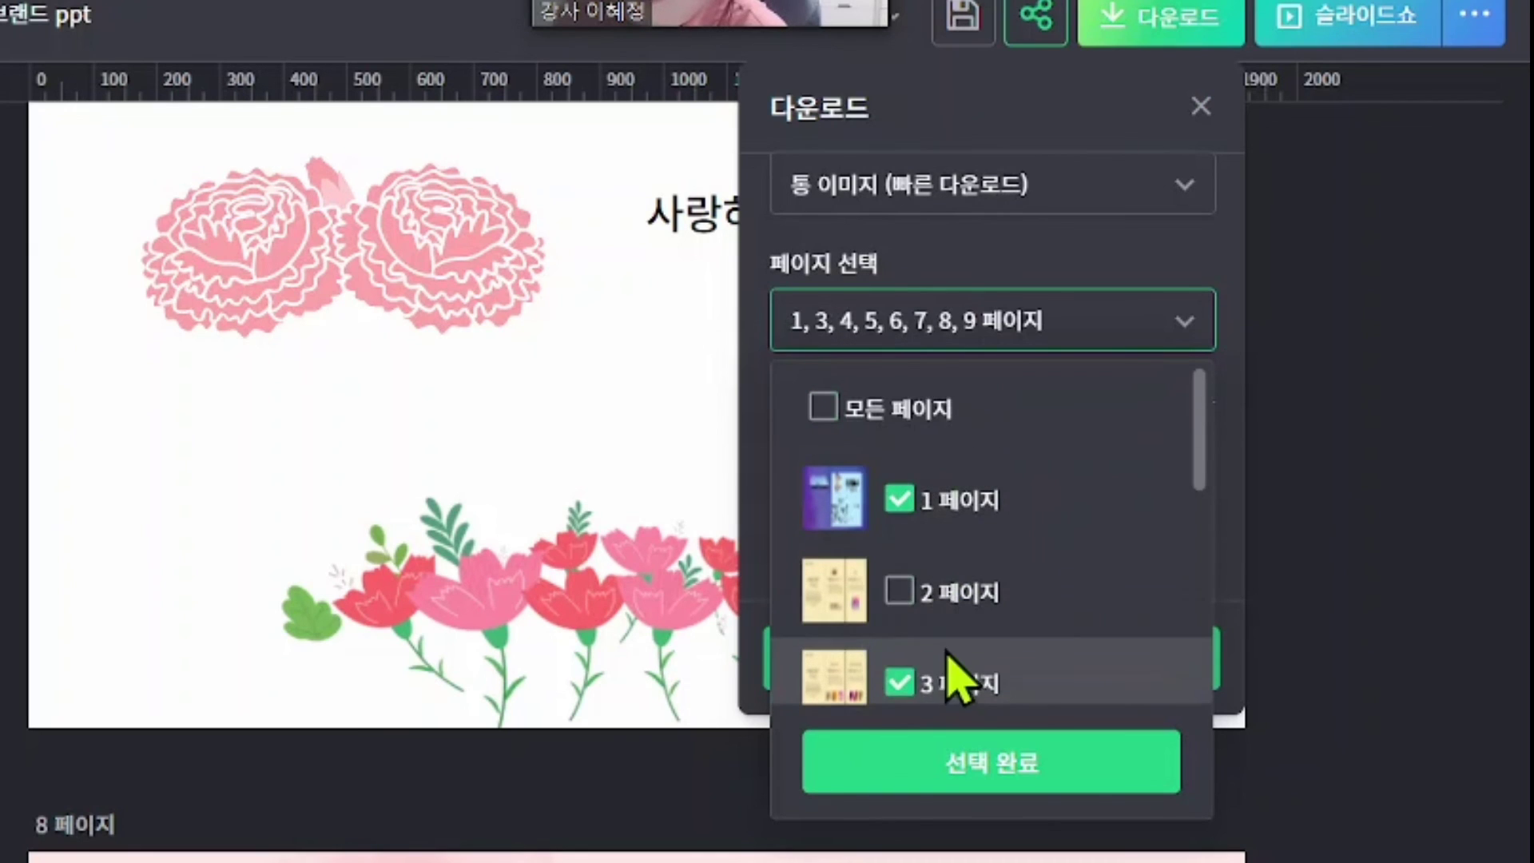
left_click(903, 685)
scroll(1107, 683, "down", 3)
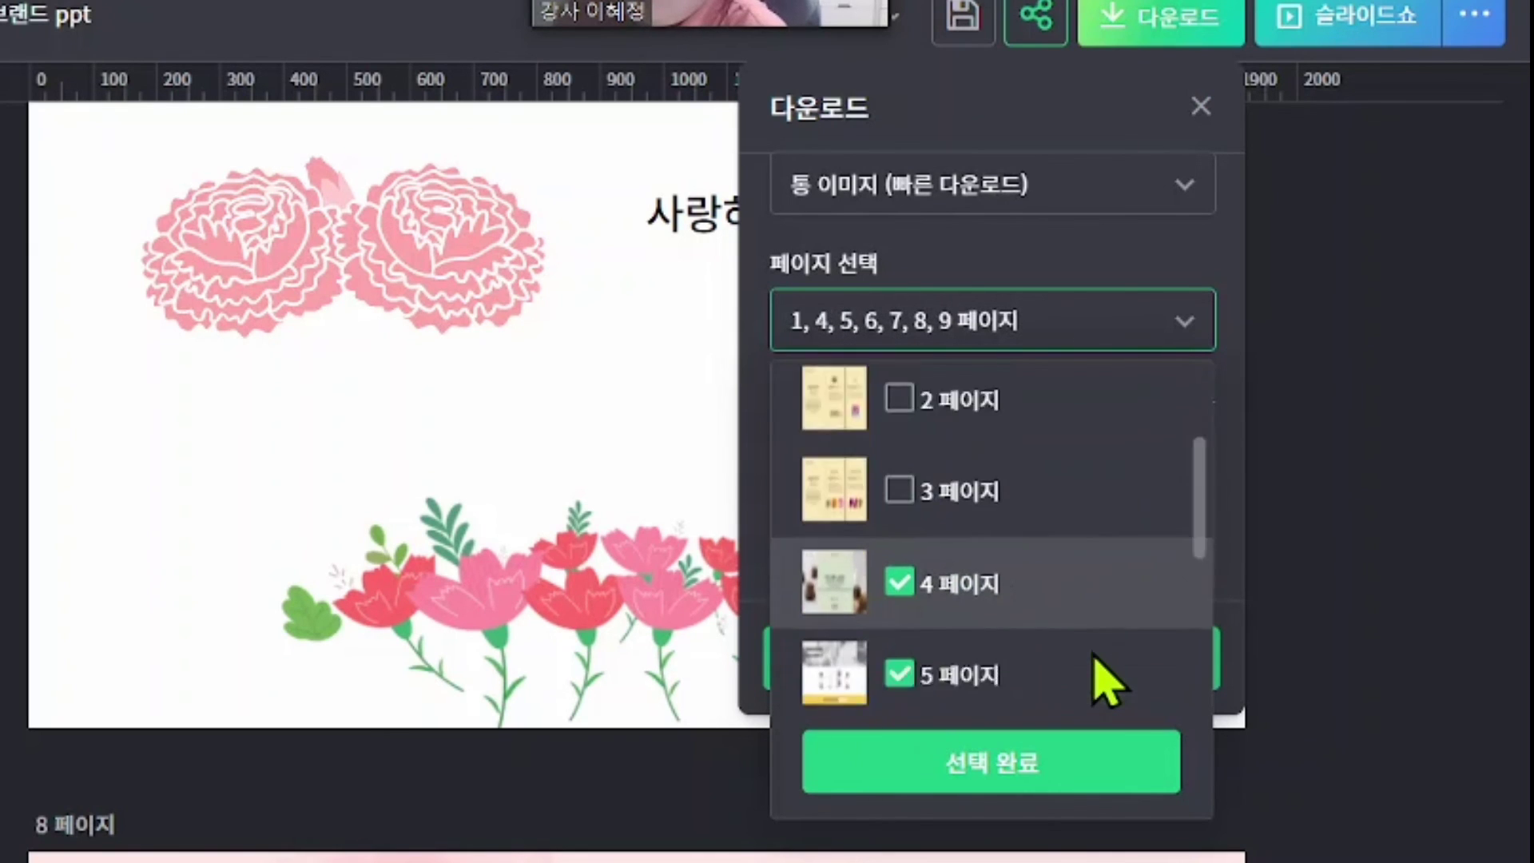
left_click(901, 455)
left_click(902, 548)
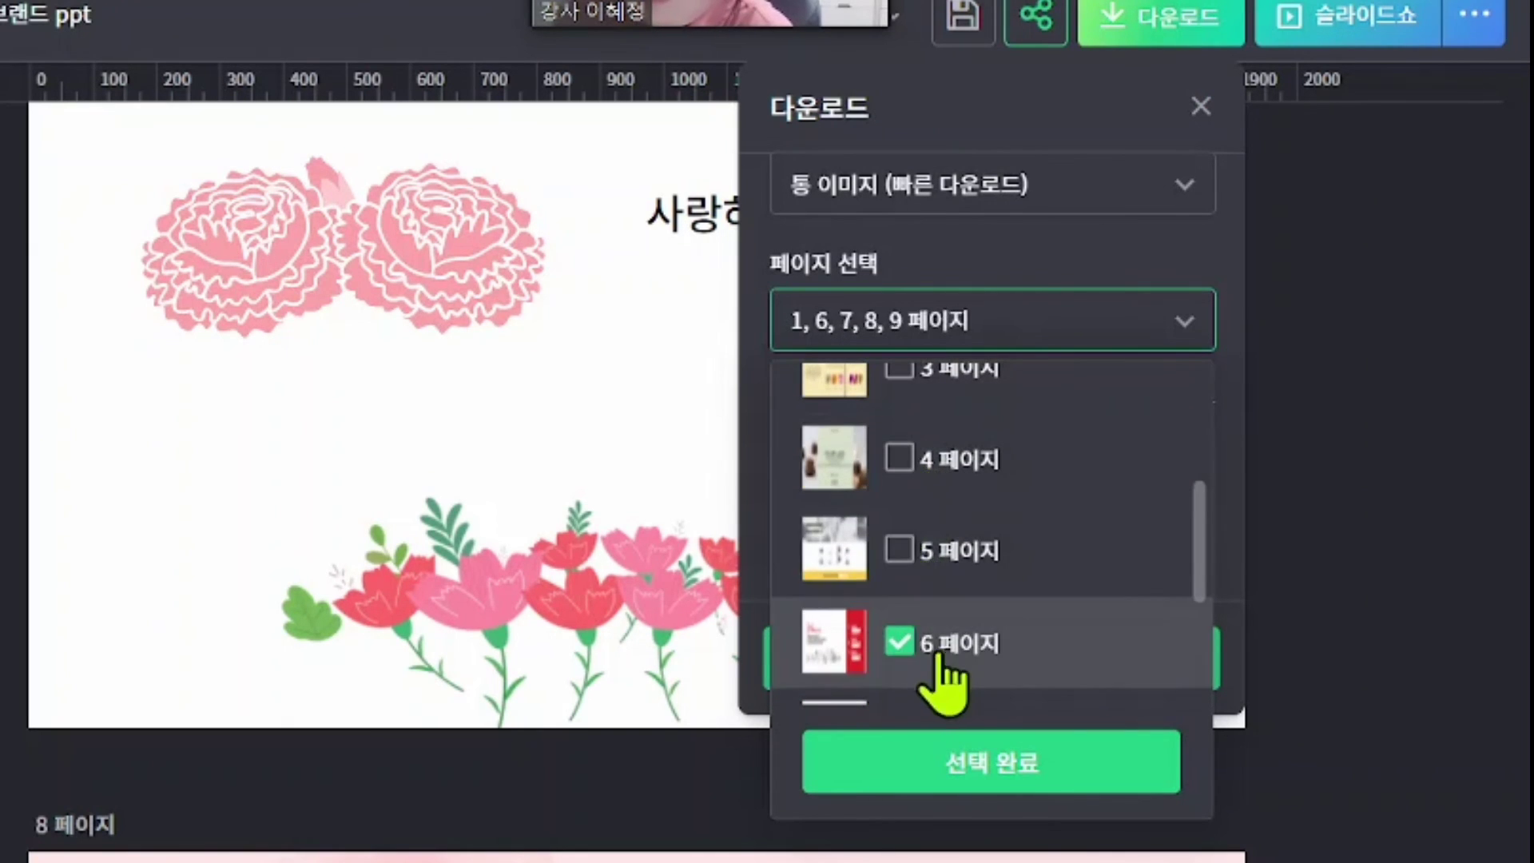
left_click(900, 642)
scroll(1039, 647, "down", 3)
scroll(983, 650, "up", 6)
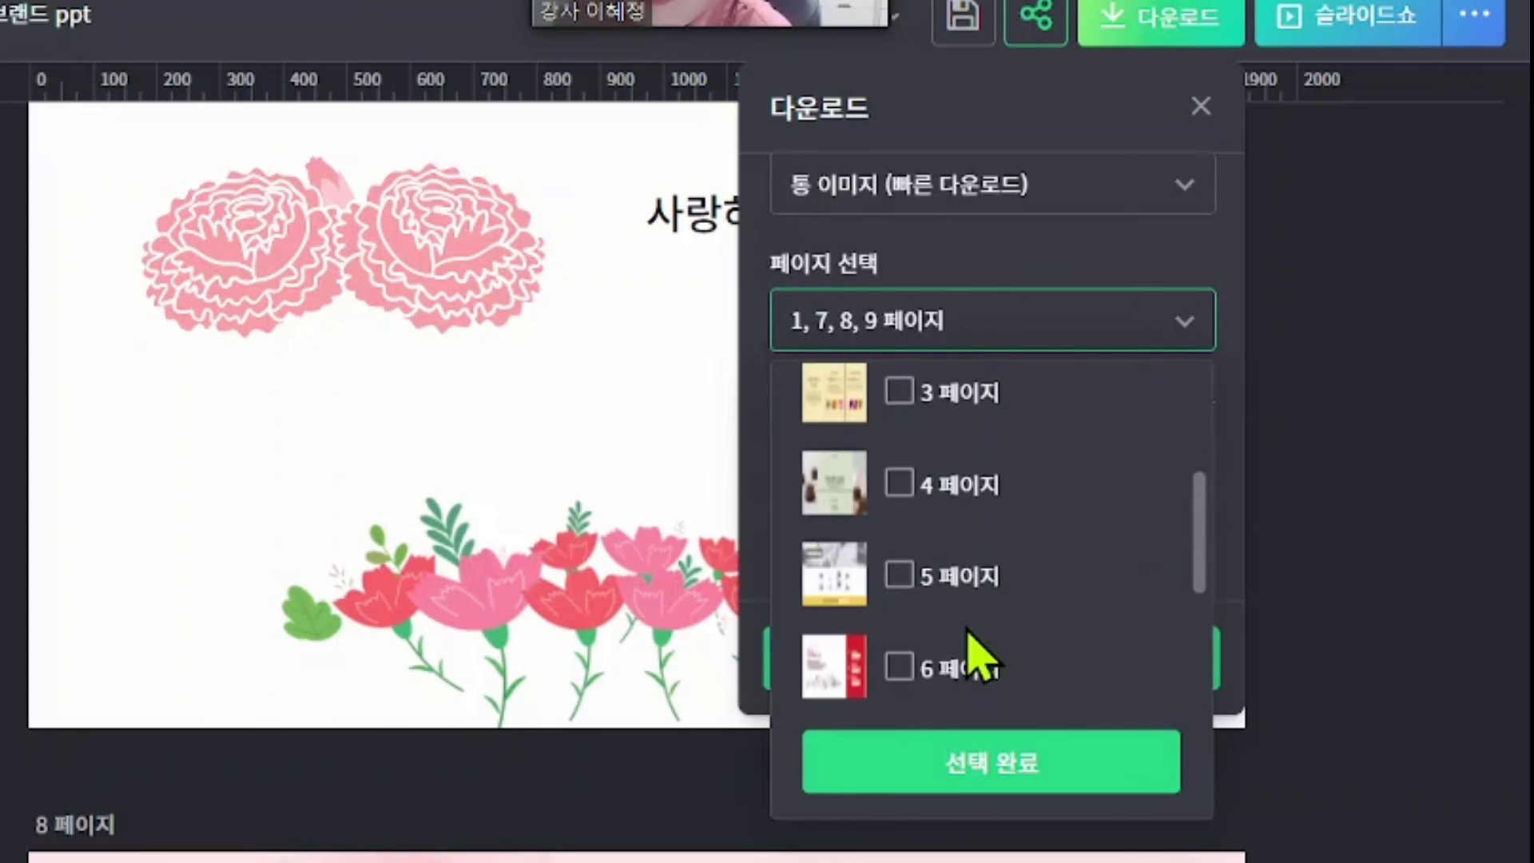
- Exclude page 9, confirm the selection of pages 1, 7 and 8, and download them as PPT
scroll(951, 632, "down", 4)
scroll(919, 611, "down", 2)
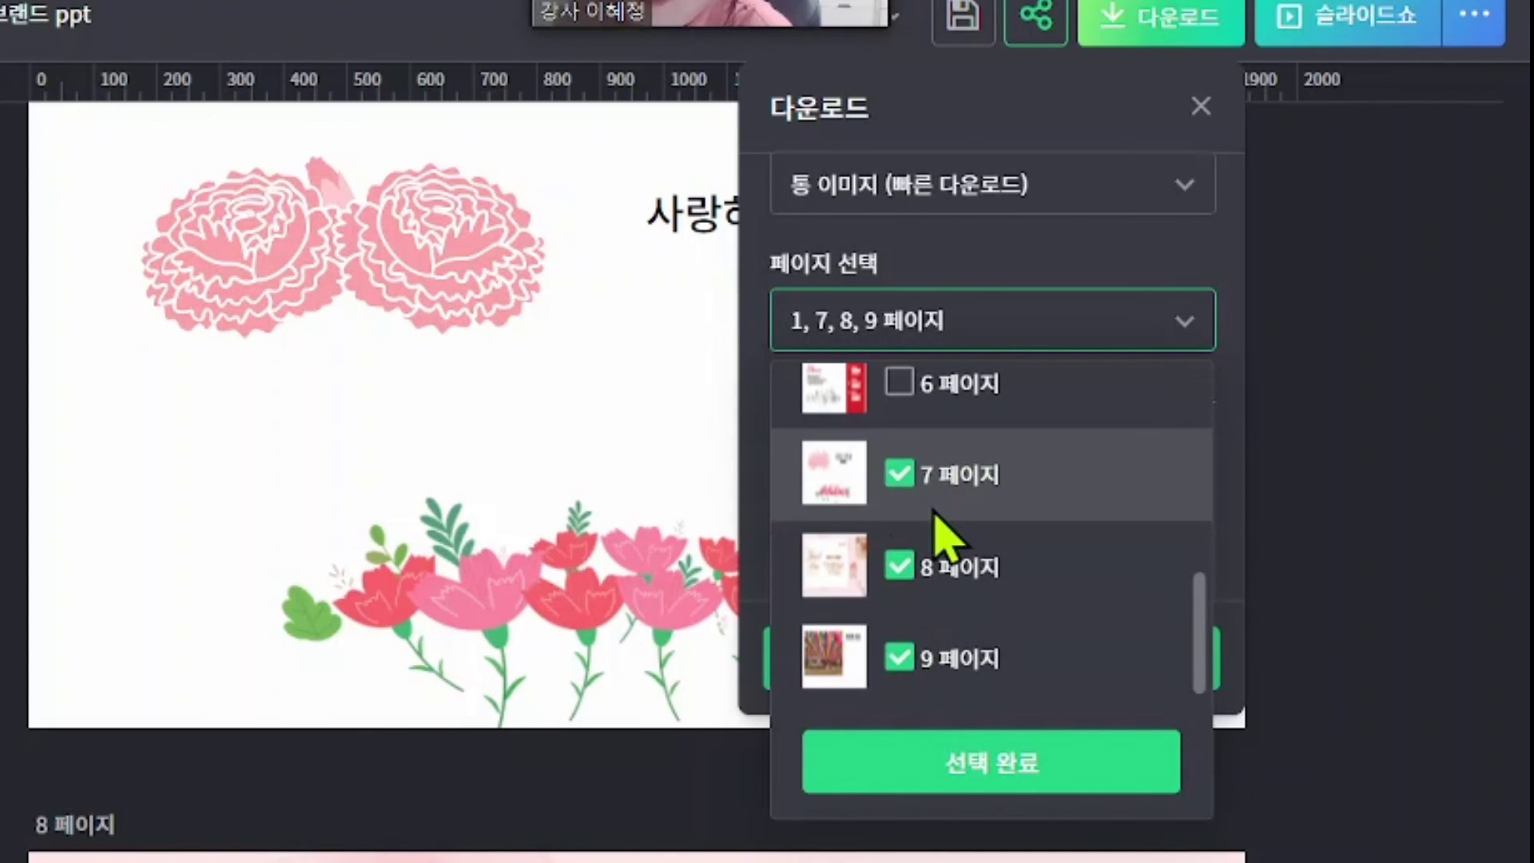
left_click(911, 660)
scroll(1072, 687, "up", 6)
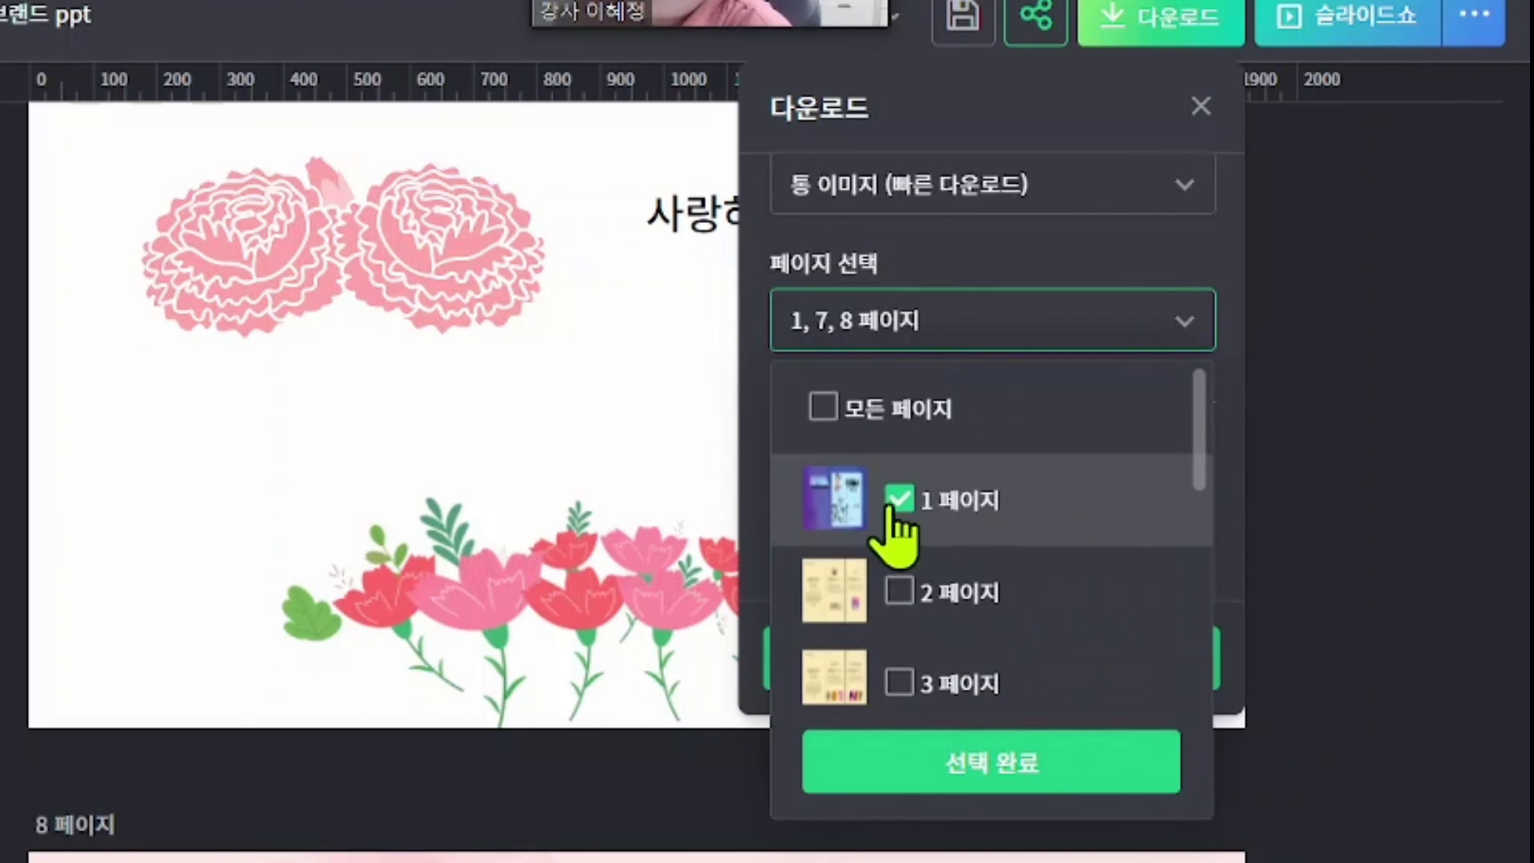
scroll(1031, 639, "down", 3)
left_click(1044, 759)
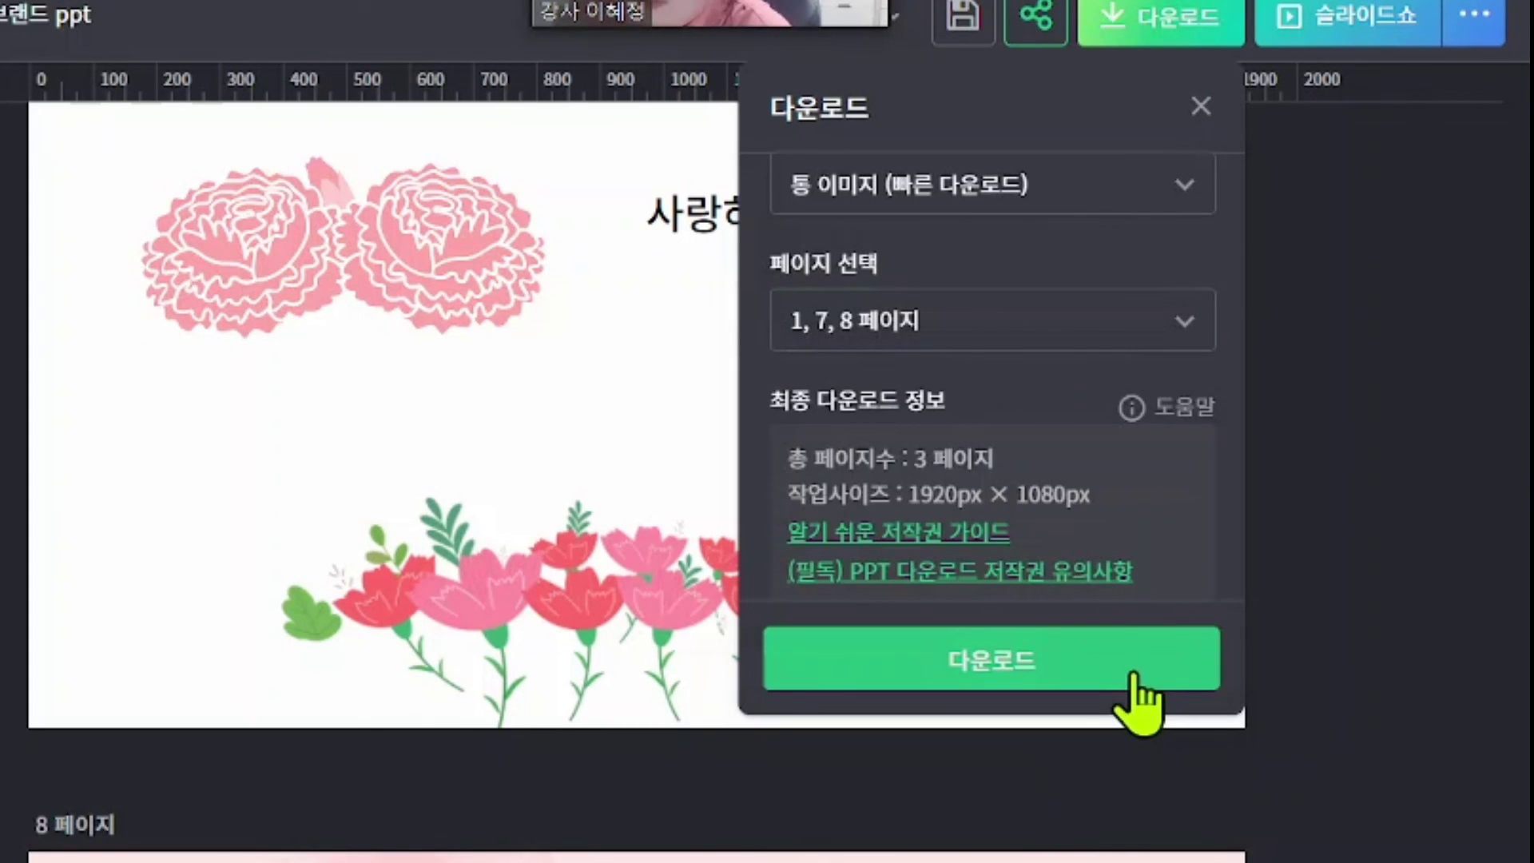
left_click(1237, 643)
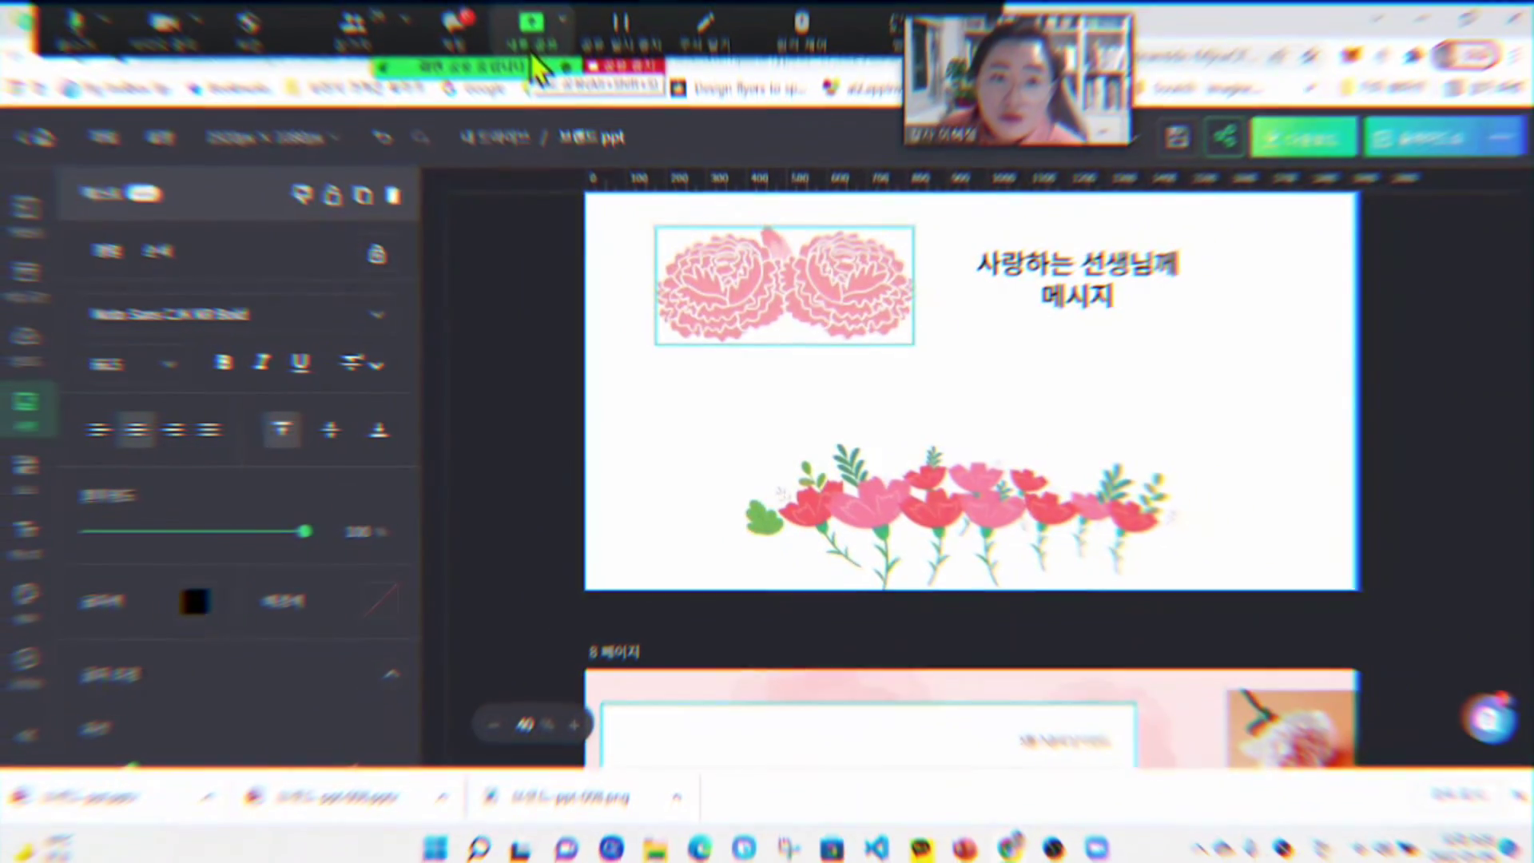
- Switch the Zoom share to the entire screen (화면)
left_click(535, 36)
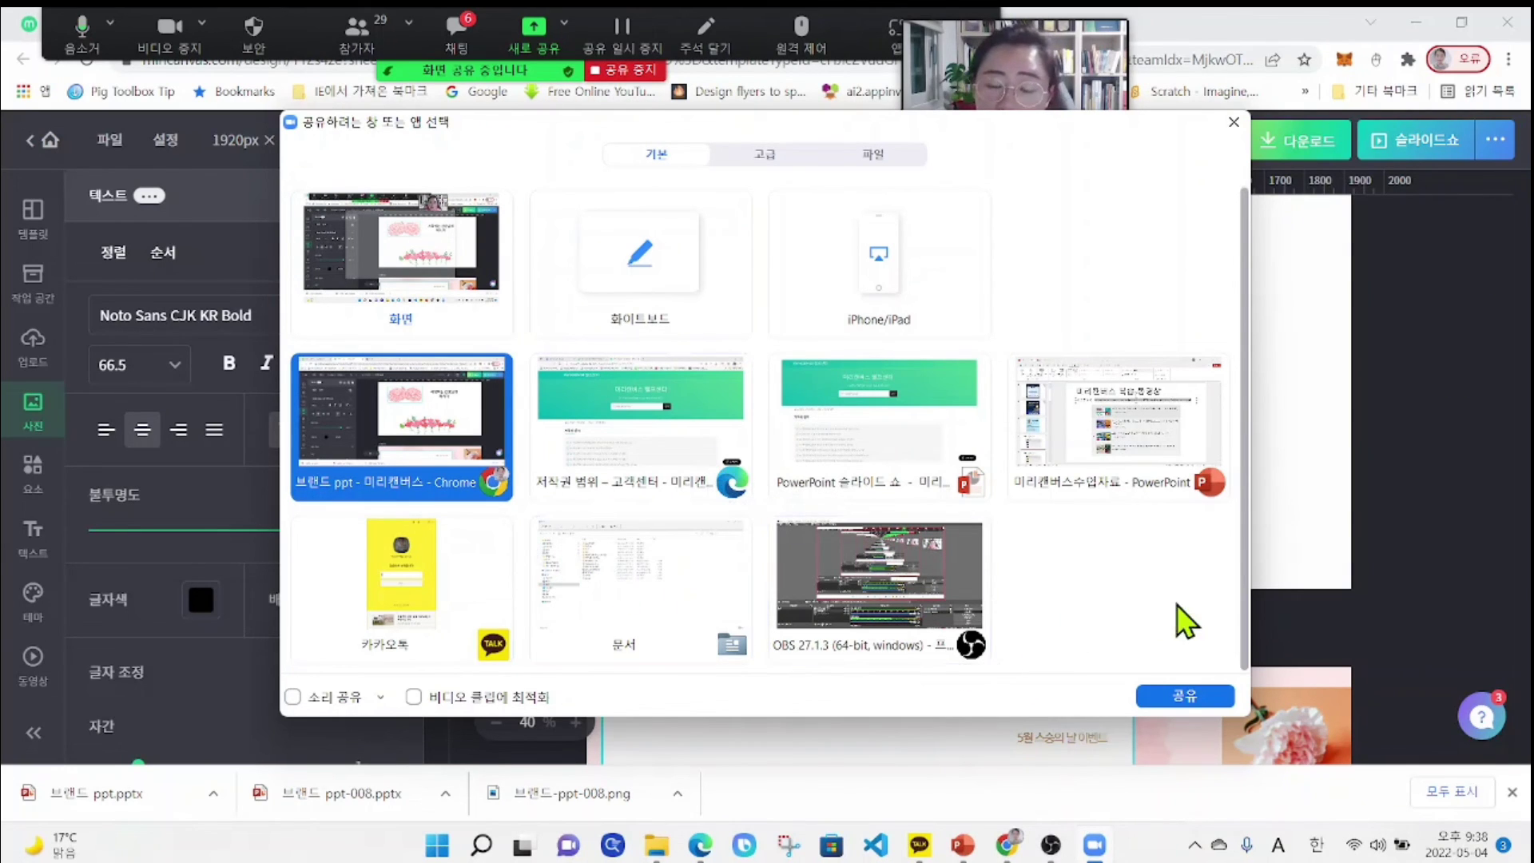
left_click(1433, 623)
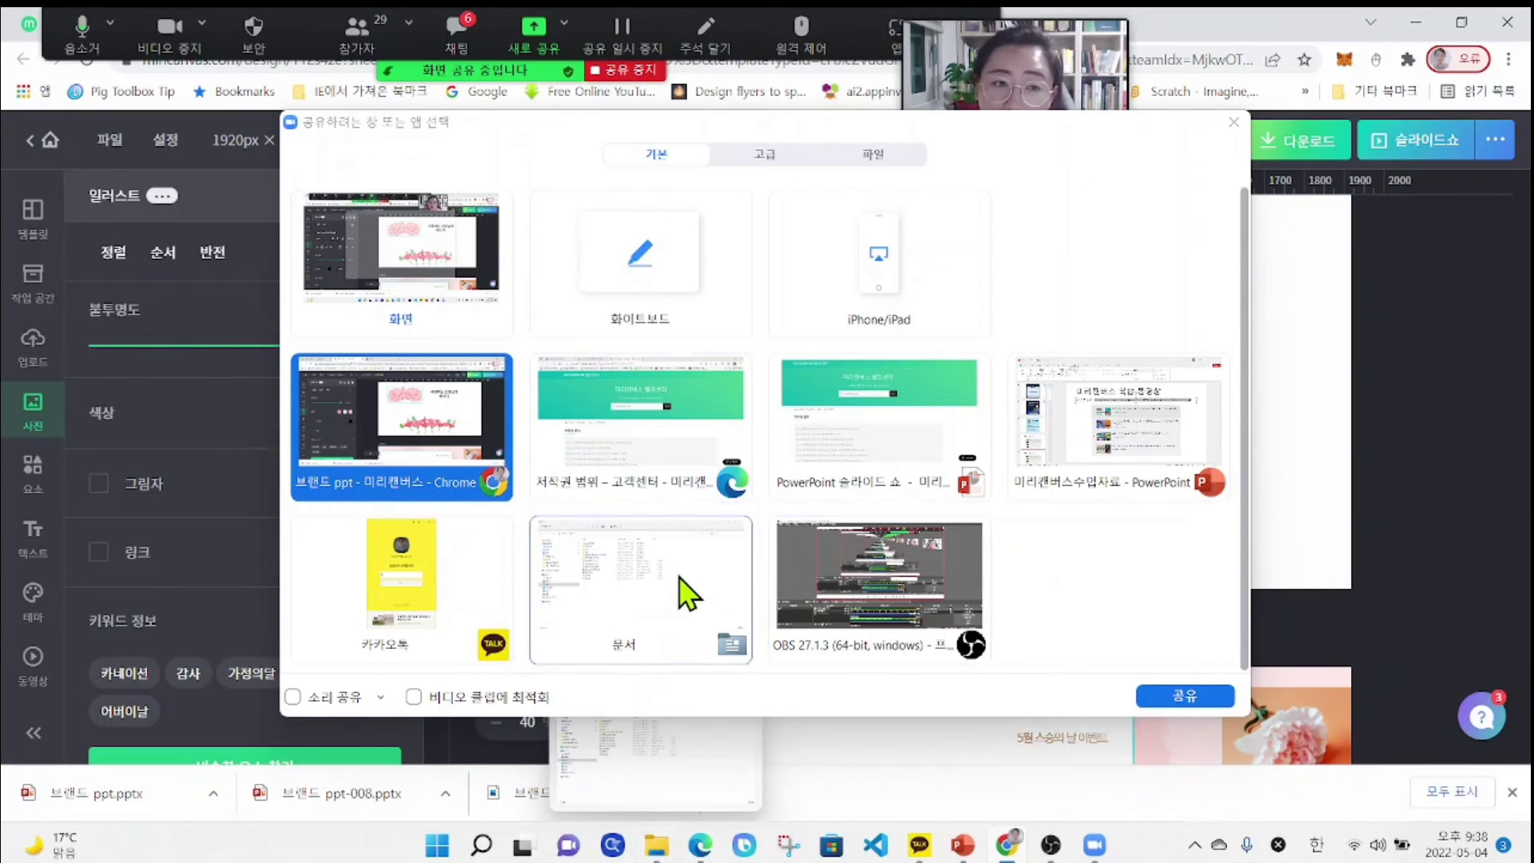
left_click(447, 272)
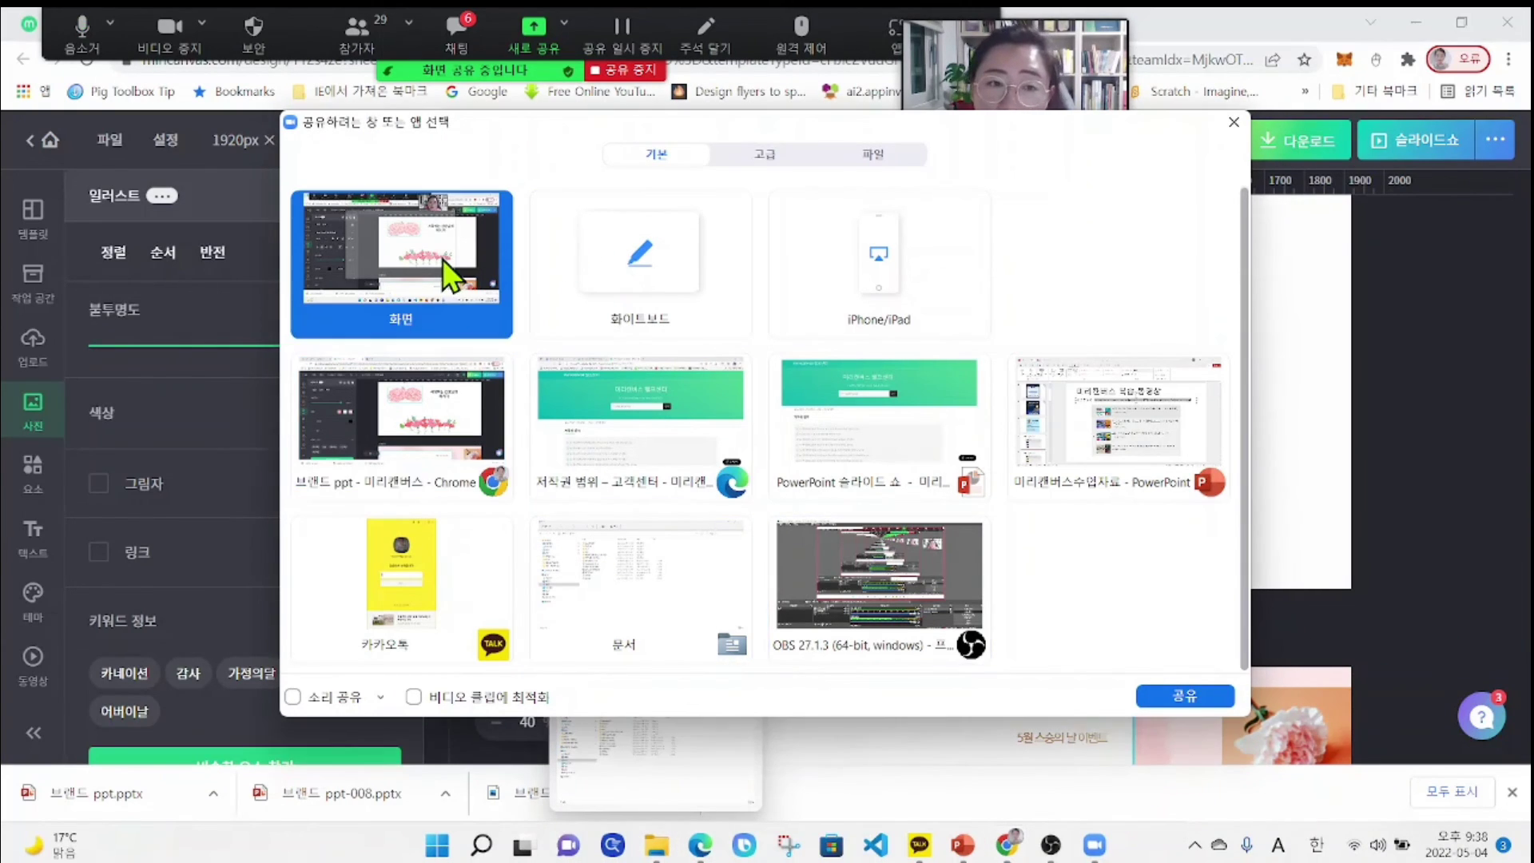
left_click(1147, 697)
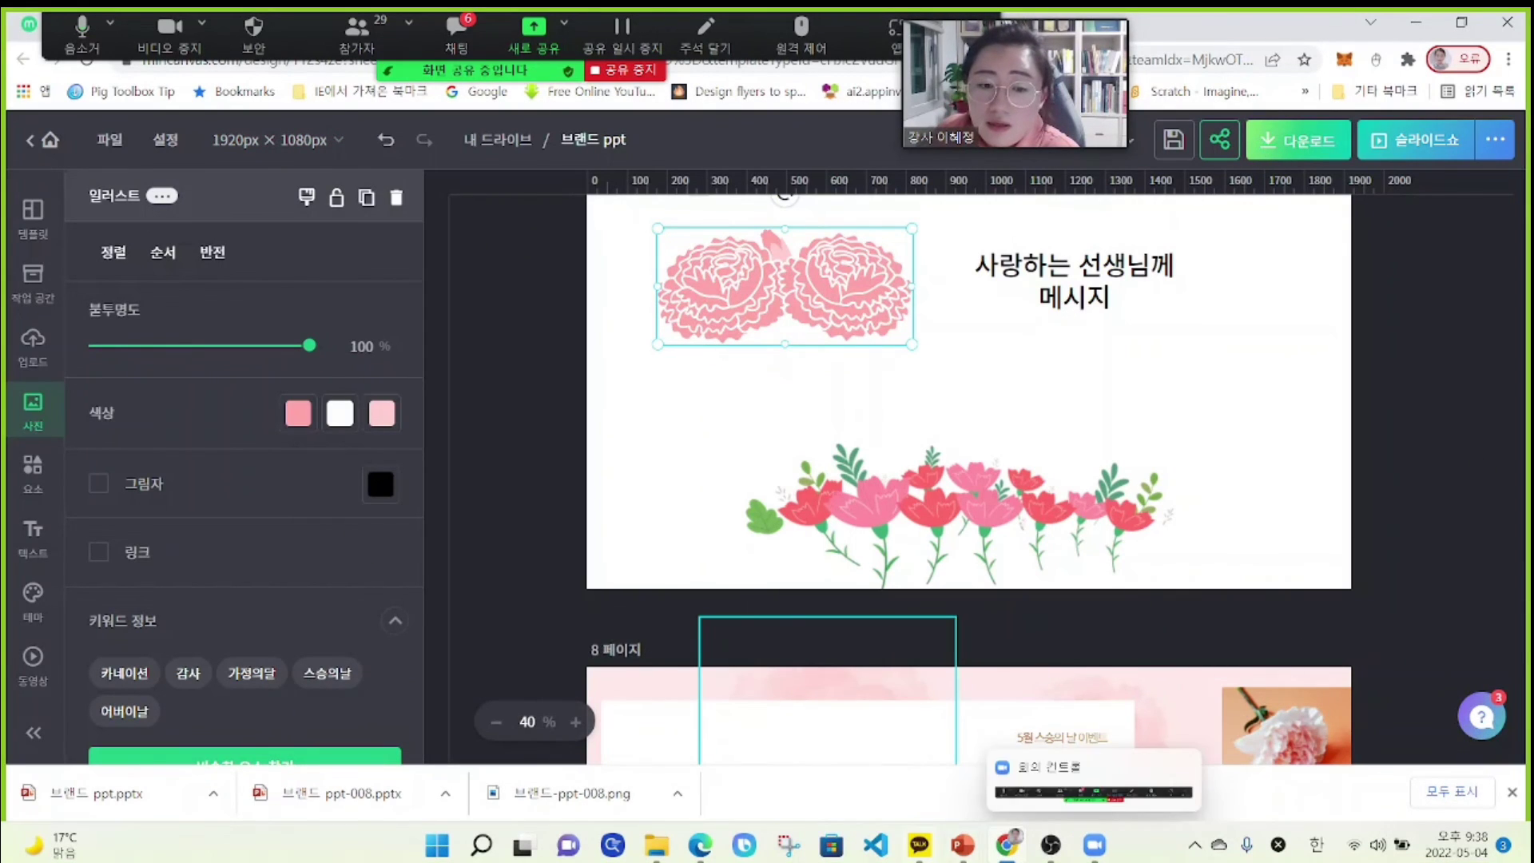
- Exit the running slideshow and minimise the open windows to reveal the desktop
left_click(1419, 22)
left_click(1420, 24)
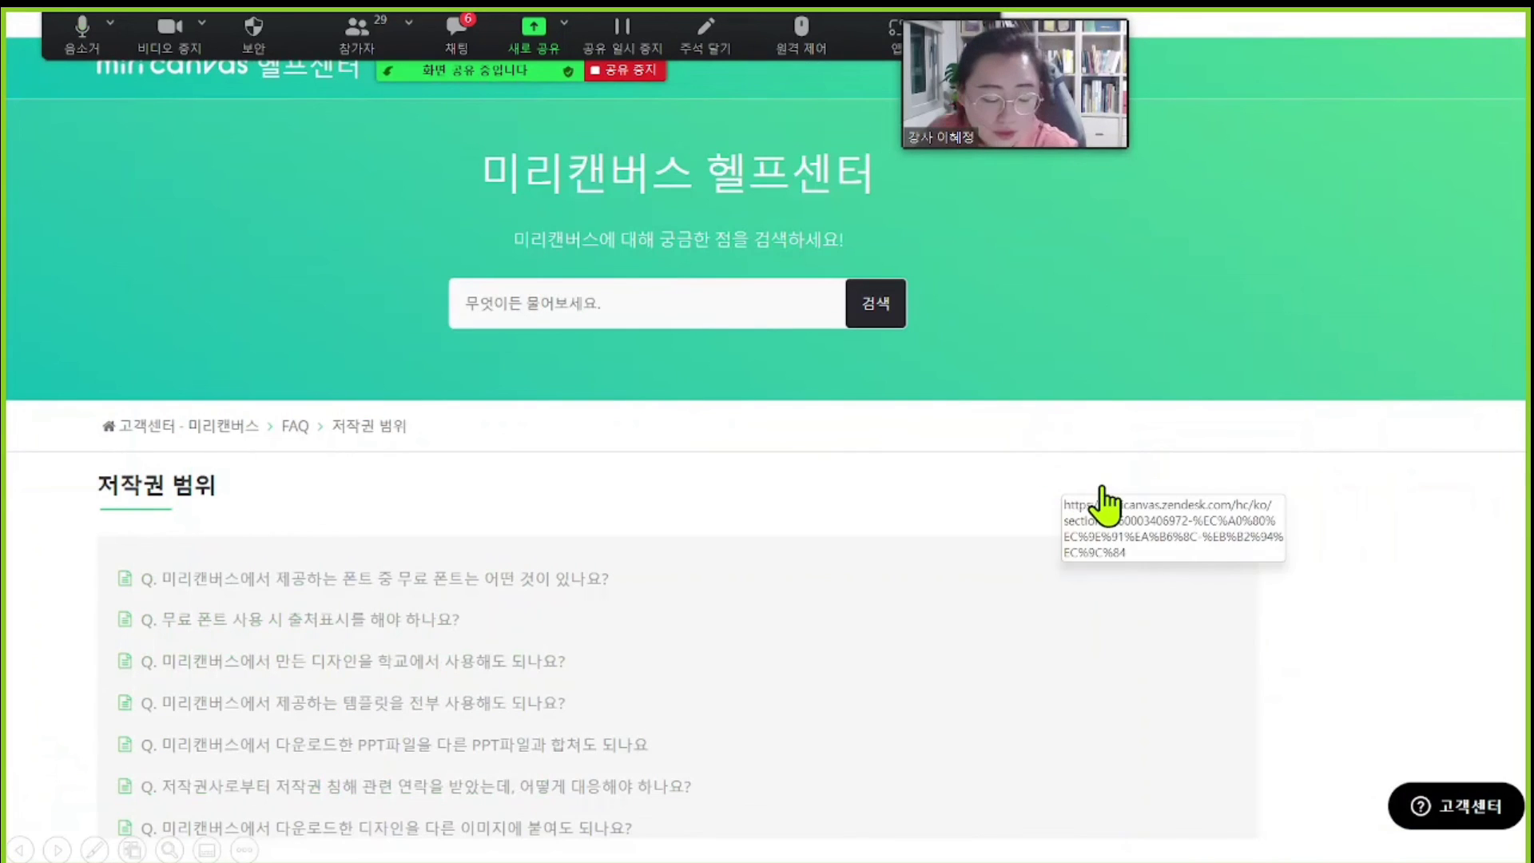
key("Escape")
left_click(1415, 30)
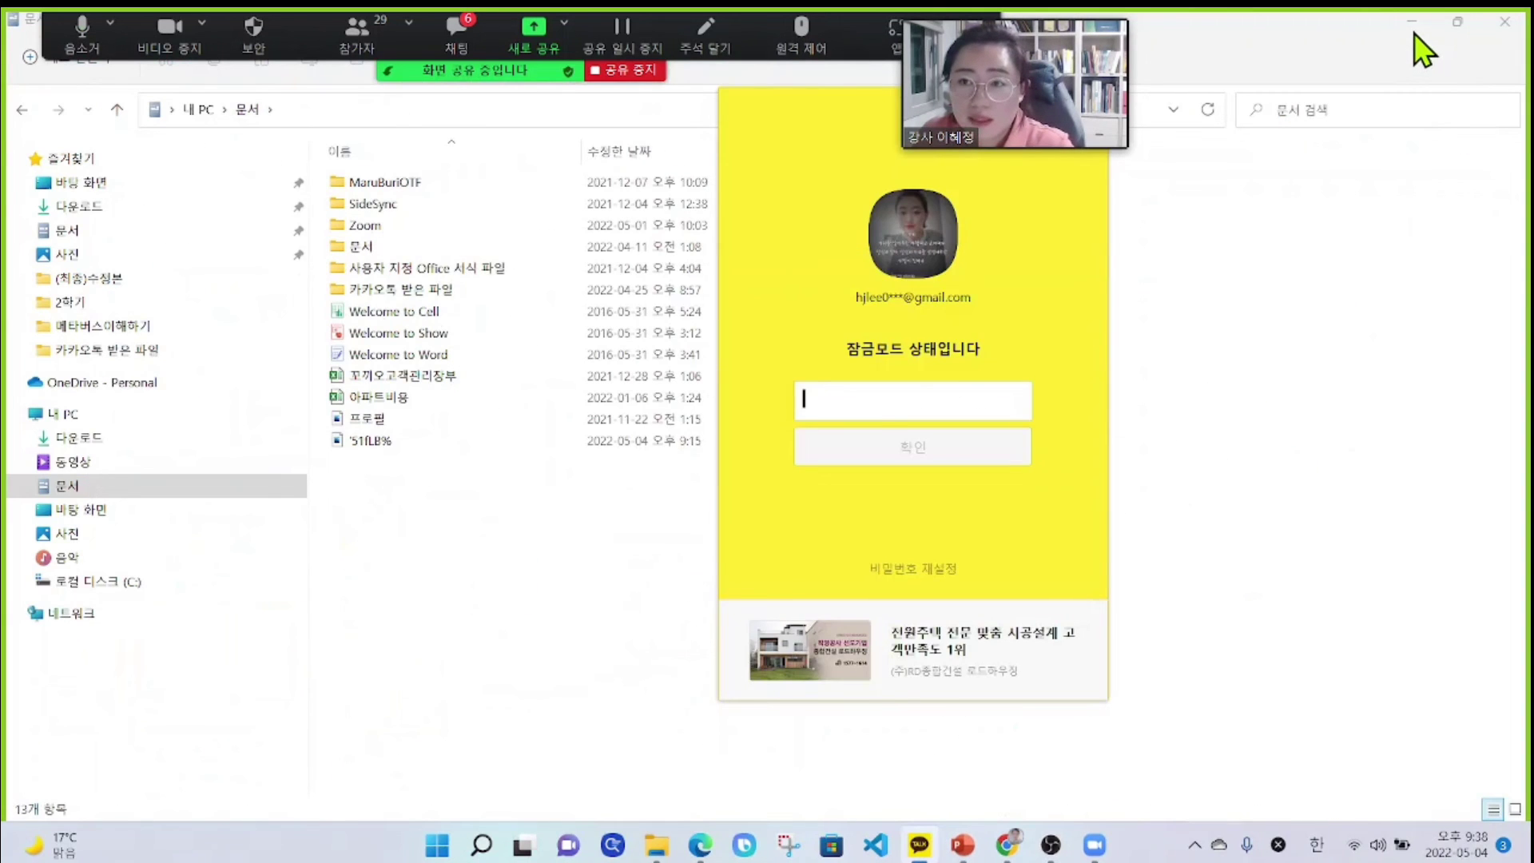
left_click(1422, 49)
left_click(1411, 22)
left_click_drag(819, 134, 709, 287)
left_click(818, 265)
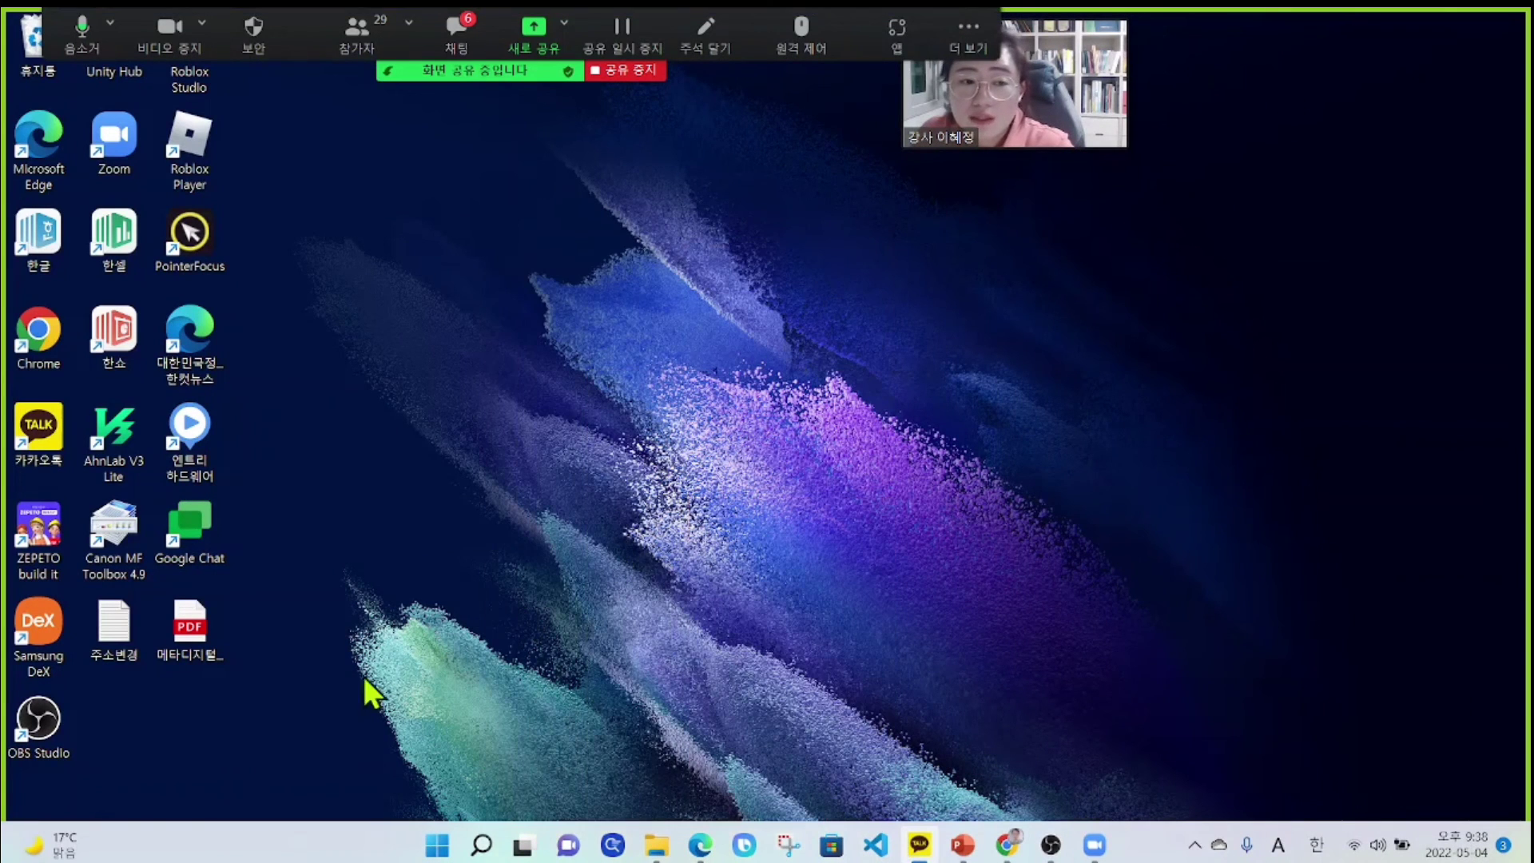
- Open the Downloads folder in File Explorer and look over the 브랜드 ppt and 브랜드-ppt-008 files
left_click(655, 849)
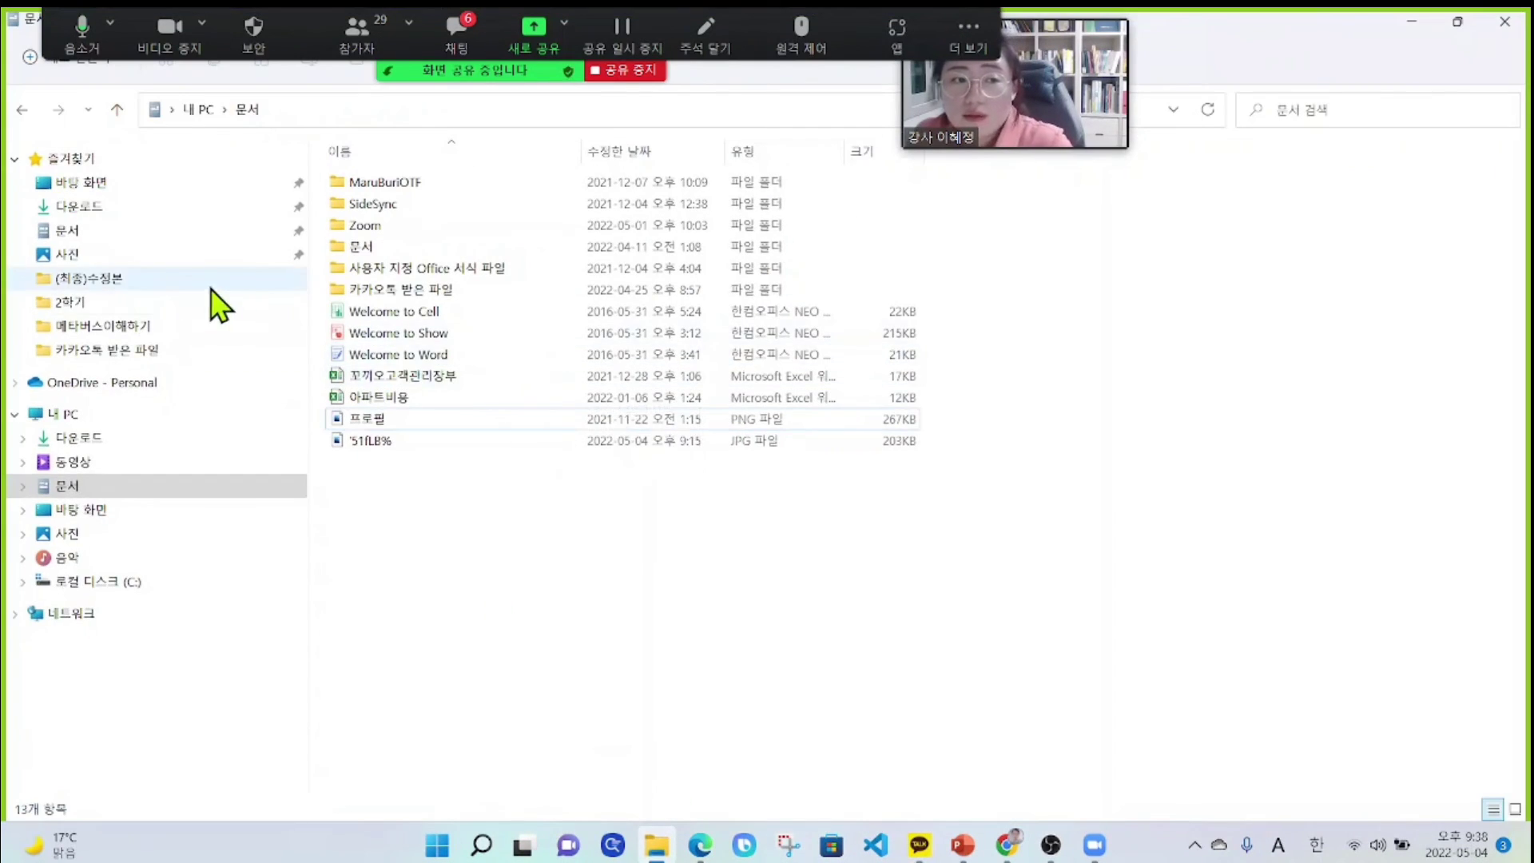
left_click(98, 209)
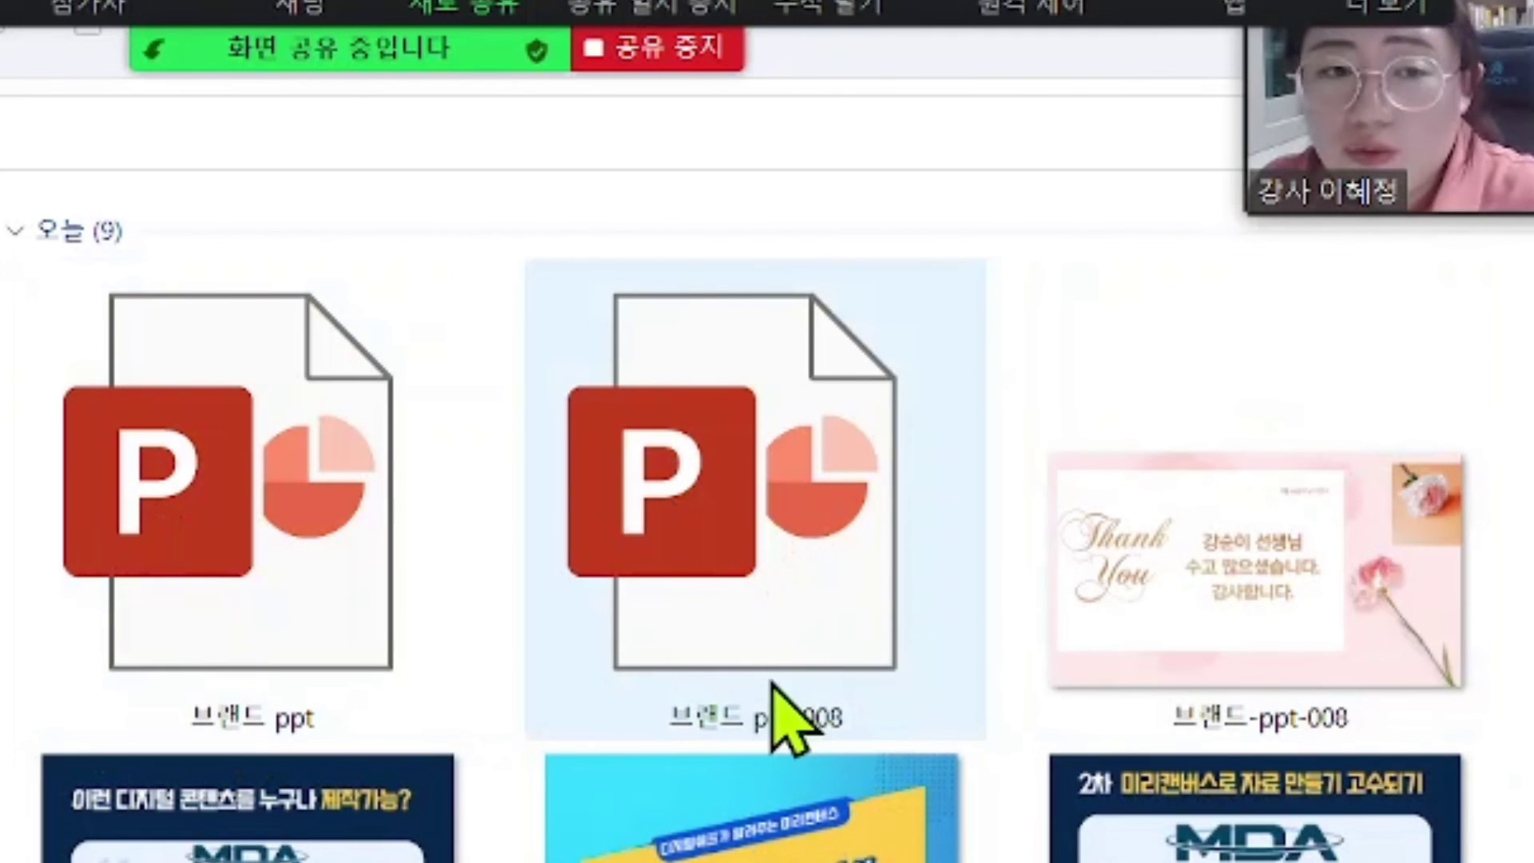
left_click(272, 499)
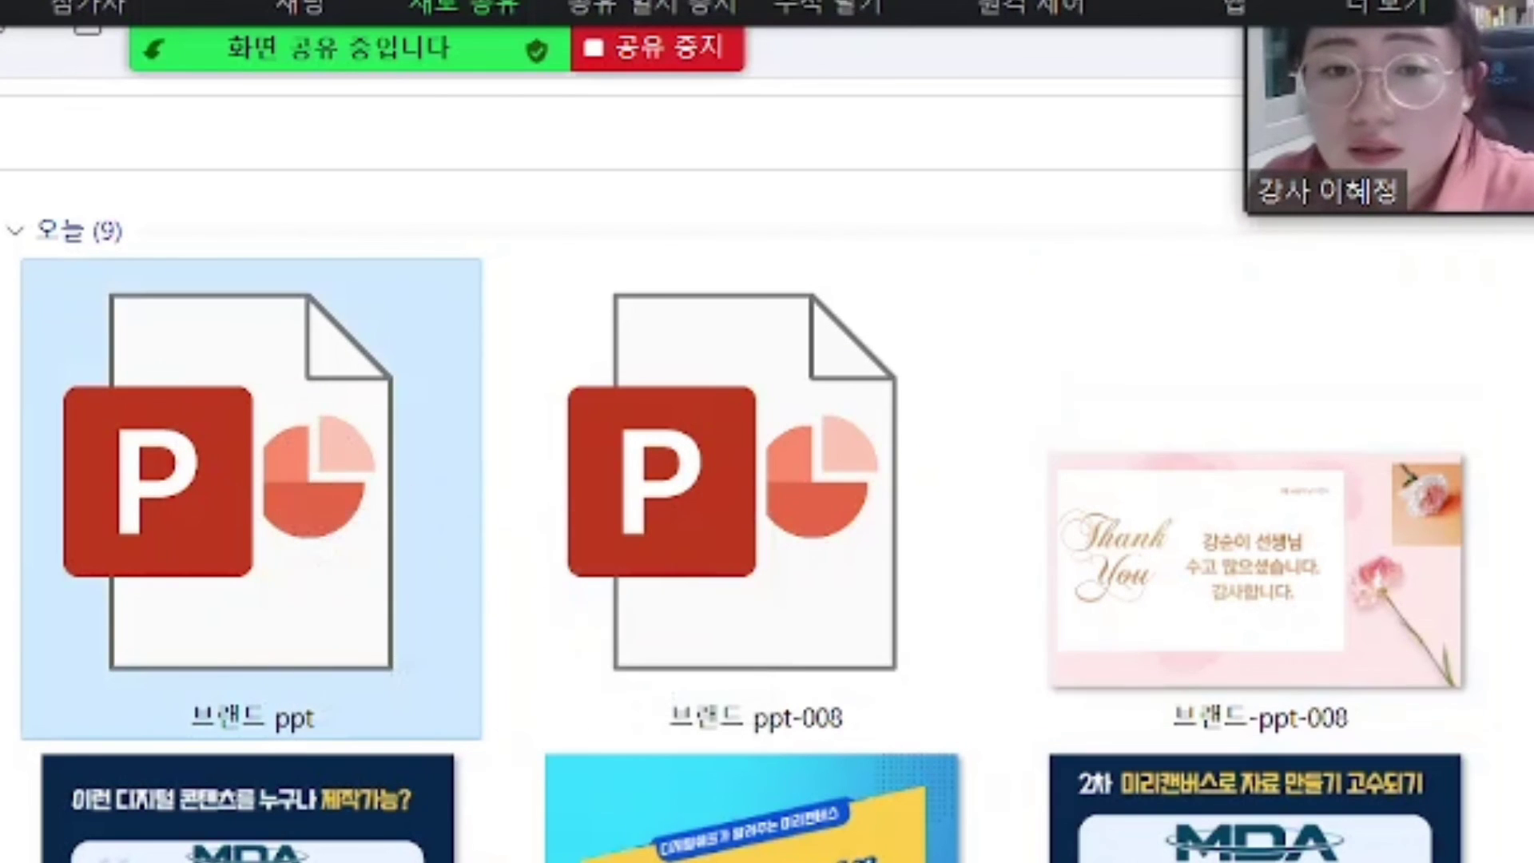
left_click(1515, 480)
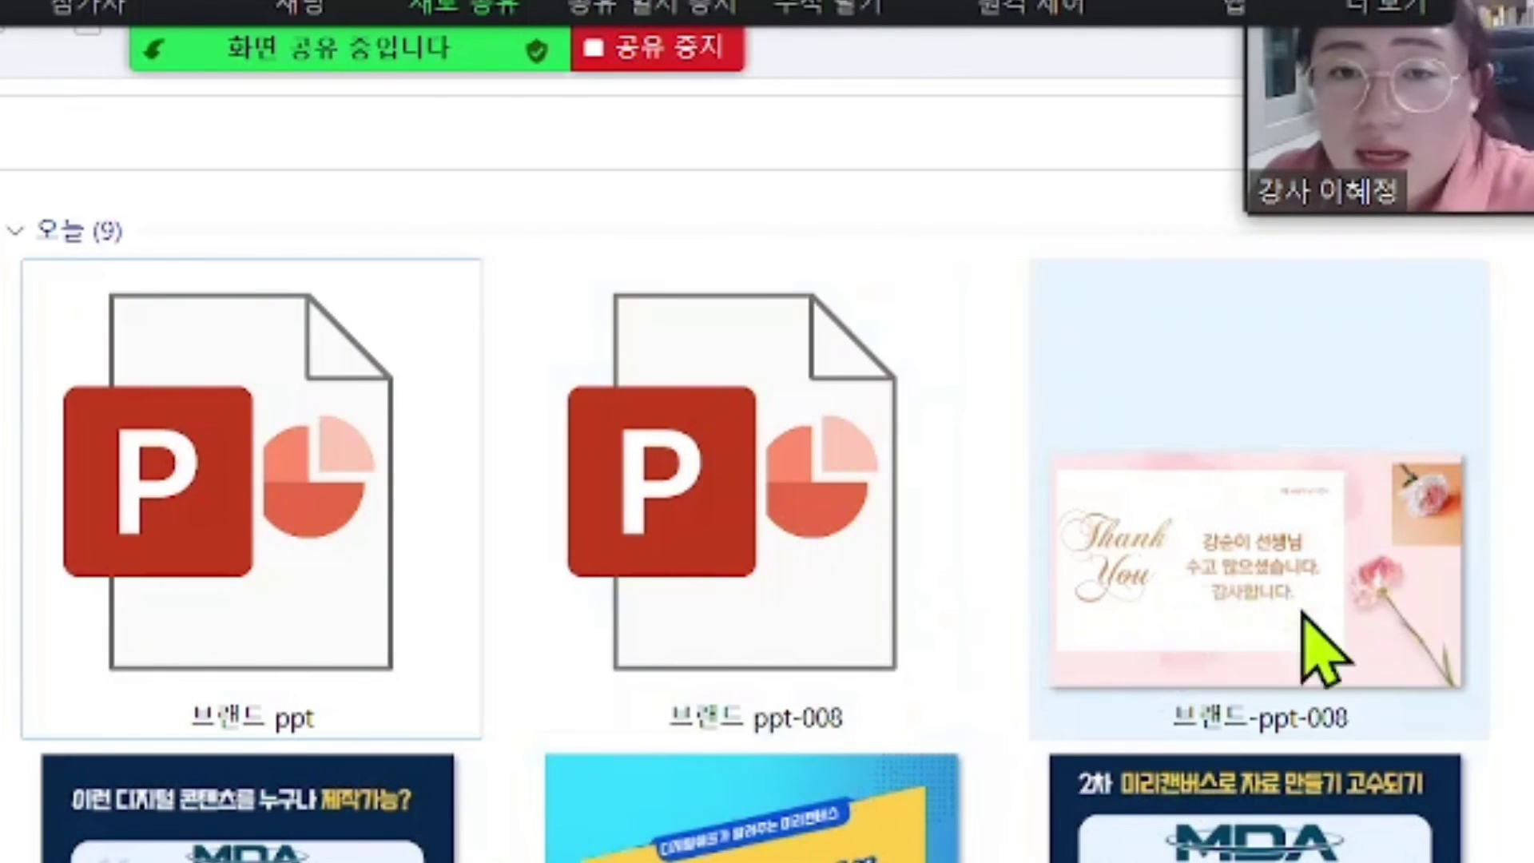
left_click(1303, 679)
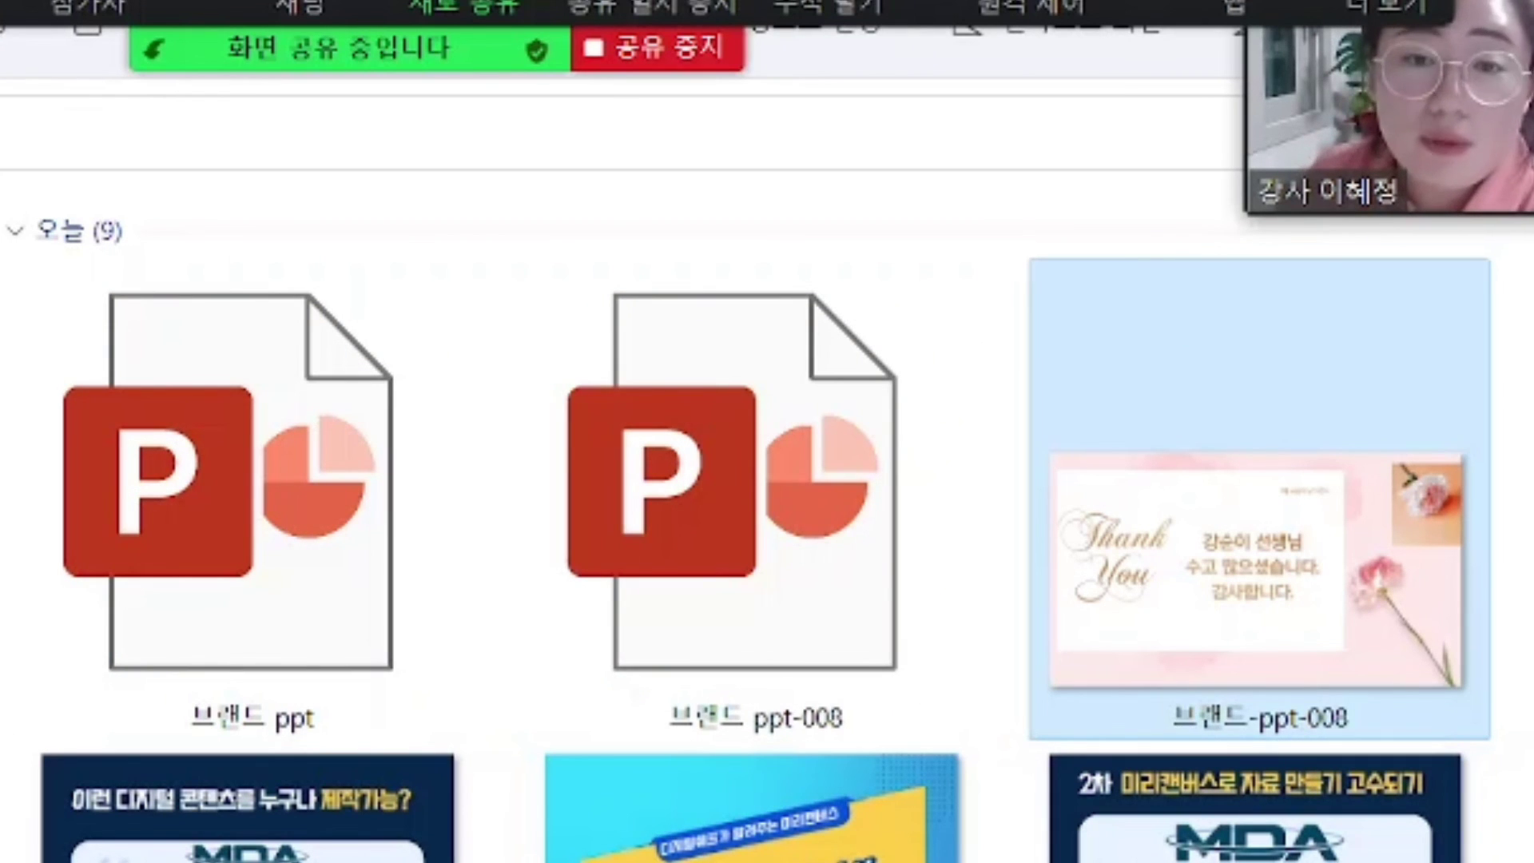
- Open the downloaded 브랜드 ppt file in PowerPoint, move the webcam thumbnail aside and enable editing
left_click(150, 495)
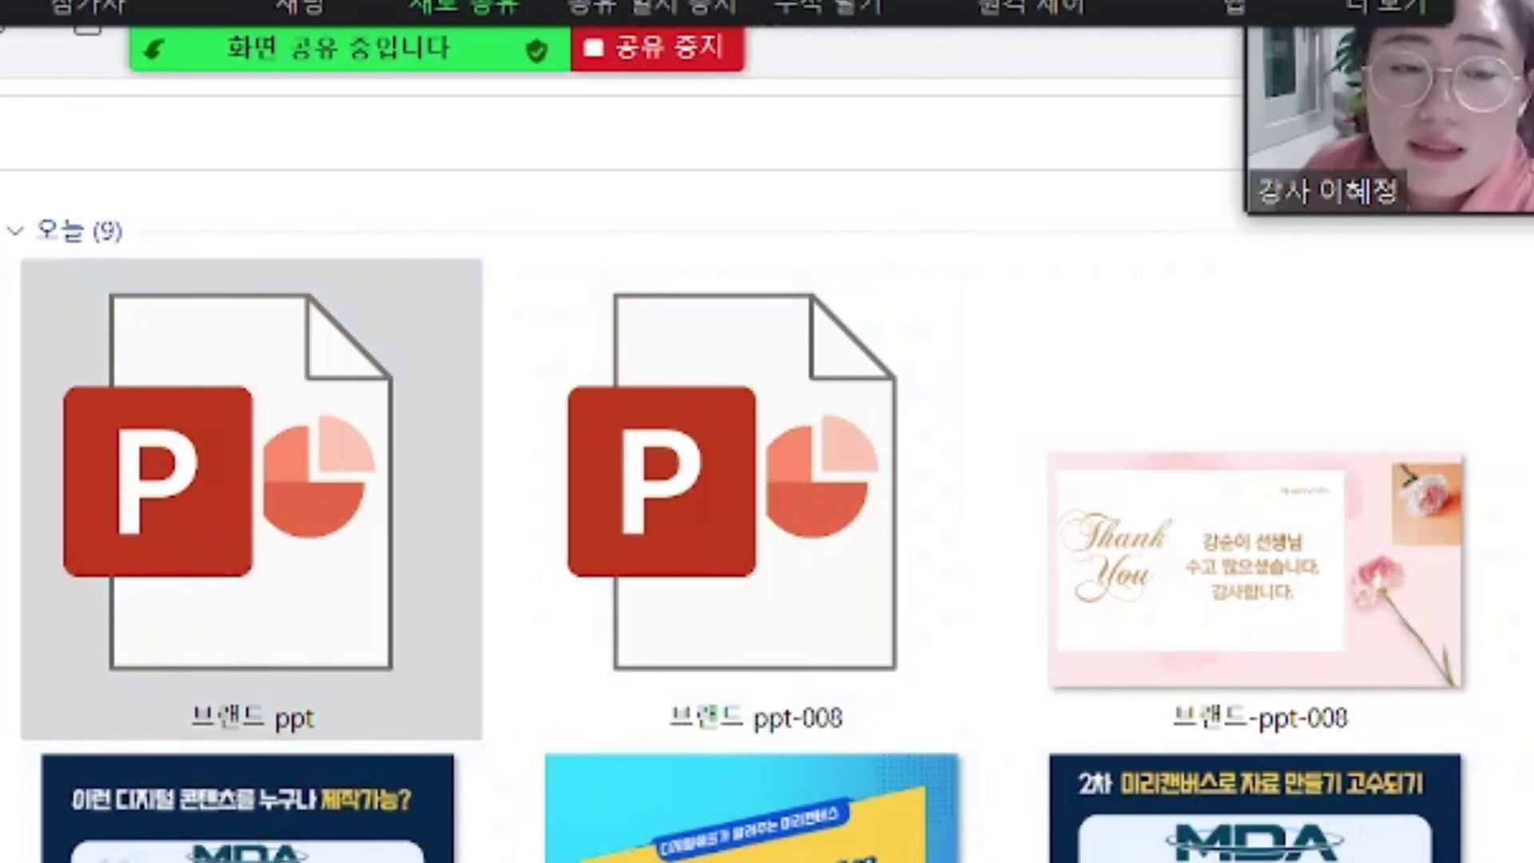
double_click(358, 622)
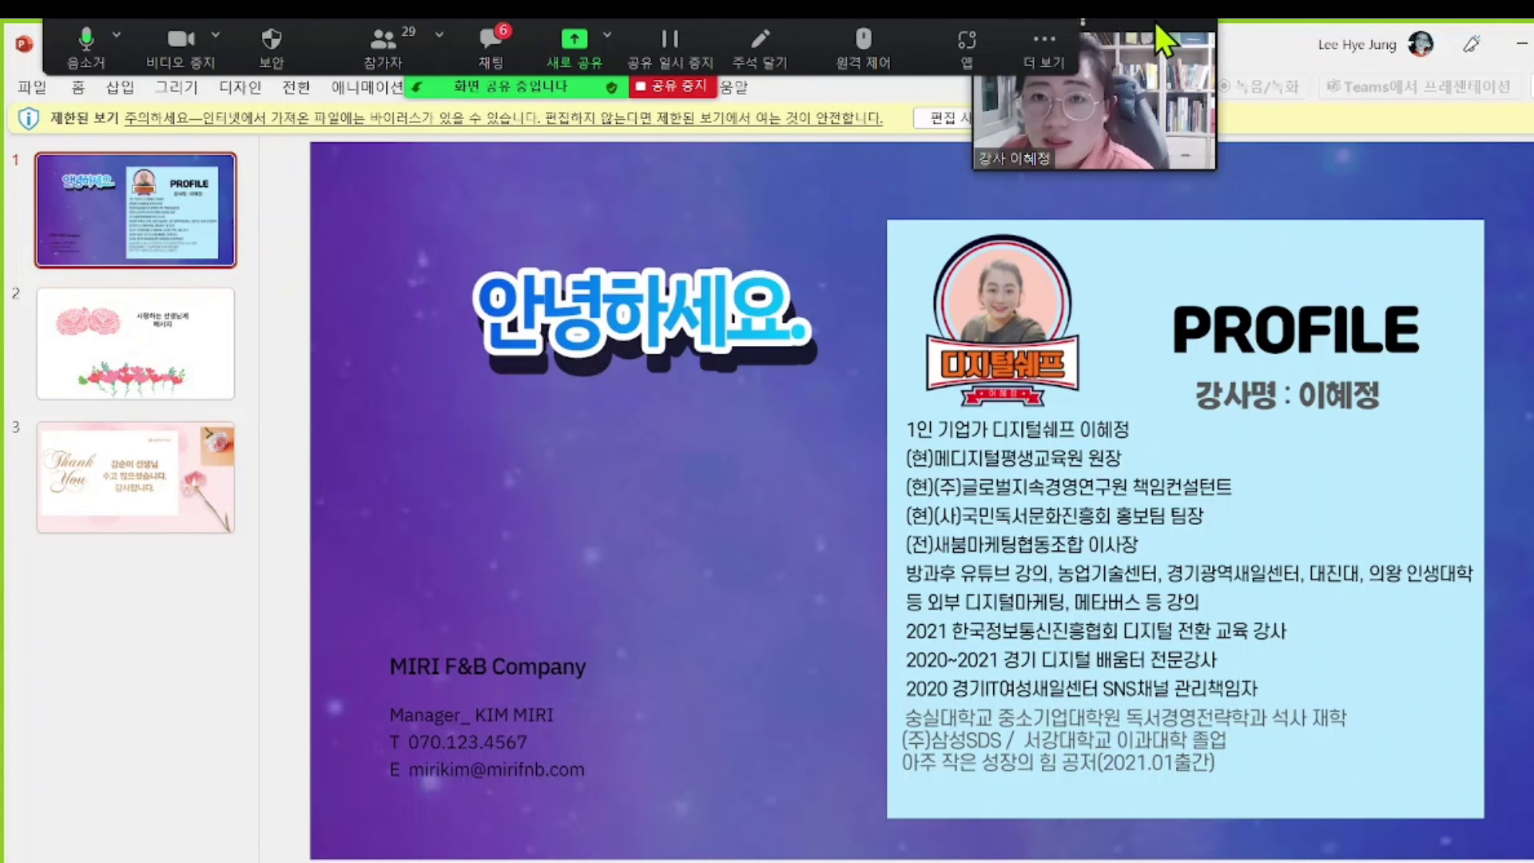
left_click_drag(1156, 24, 1446, 22)
left_click(991, 118)
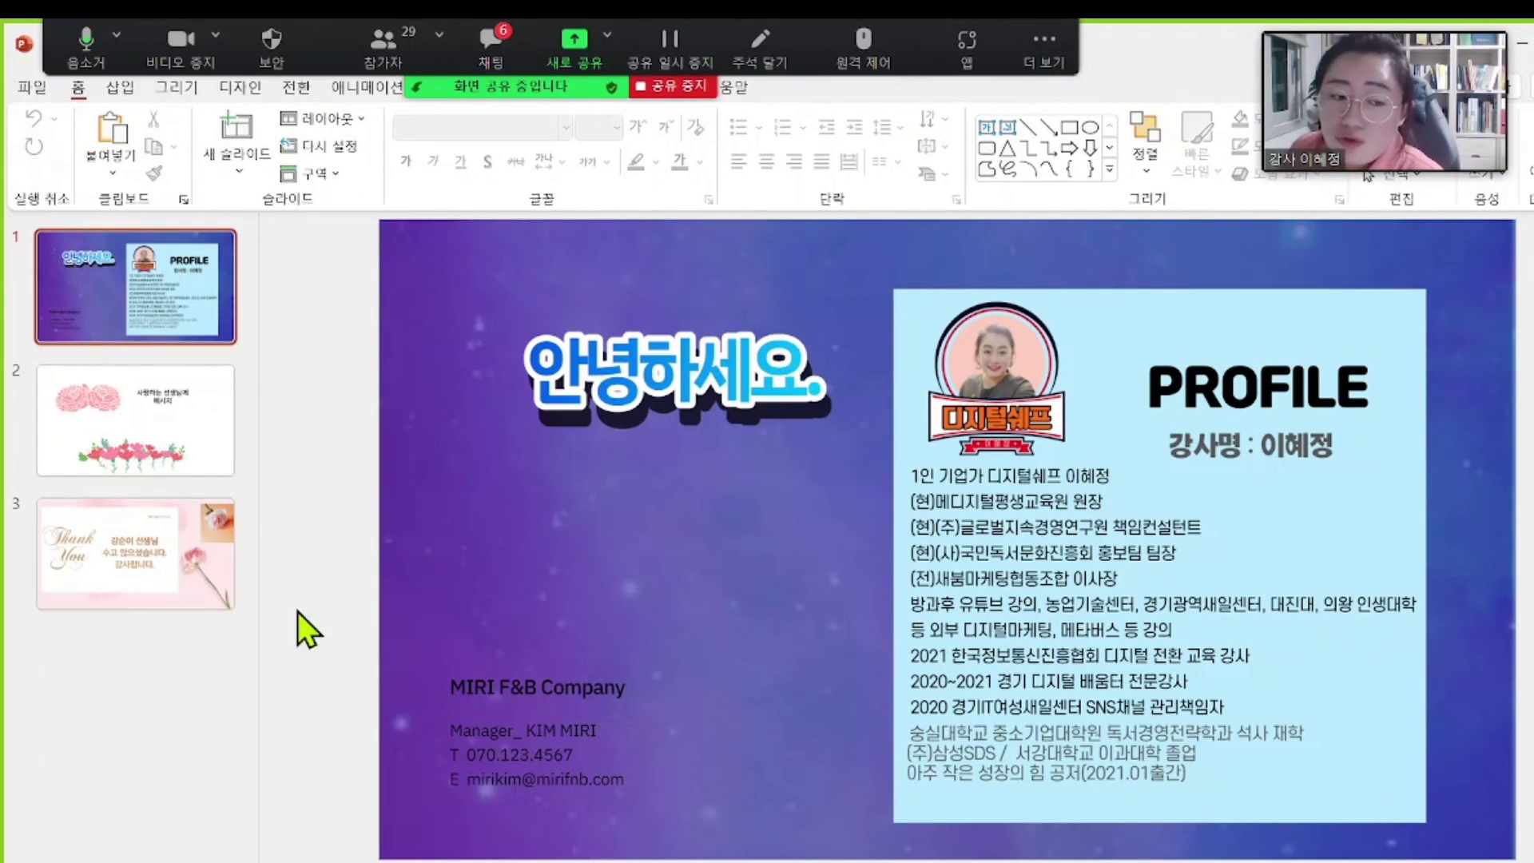
- View slides 2 and 3 of the downloaded presentation
left_click(136, 395)
left_click(171, 603)
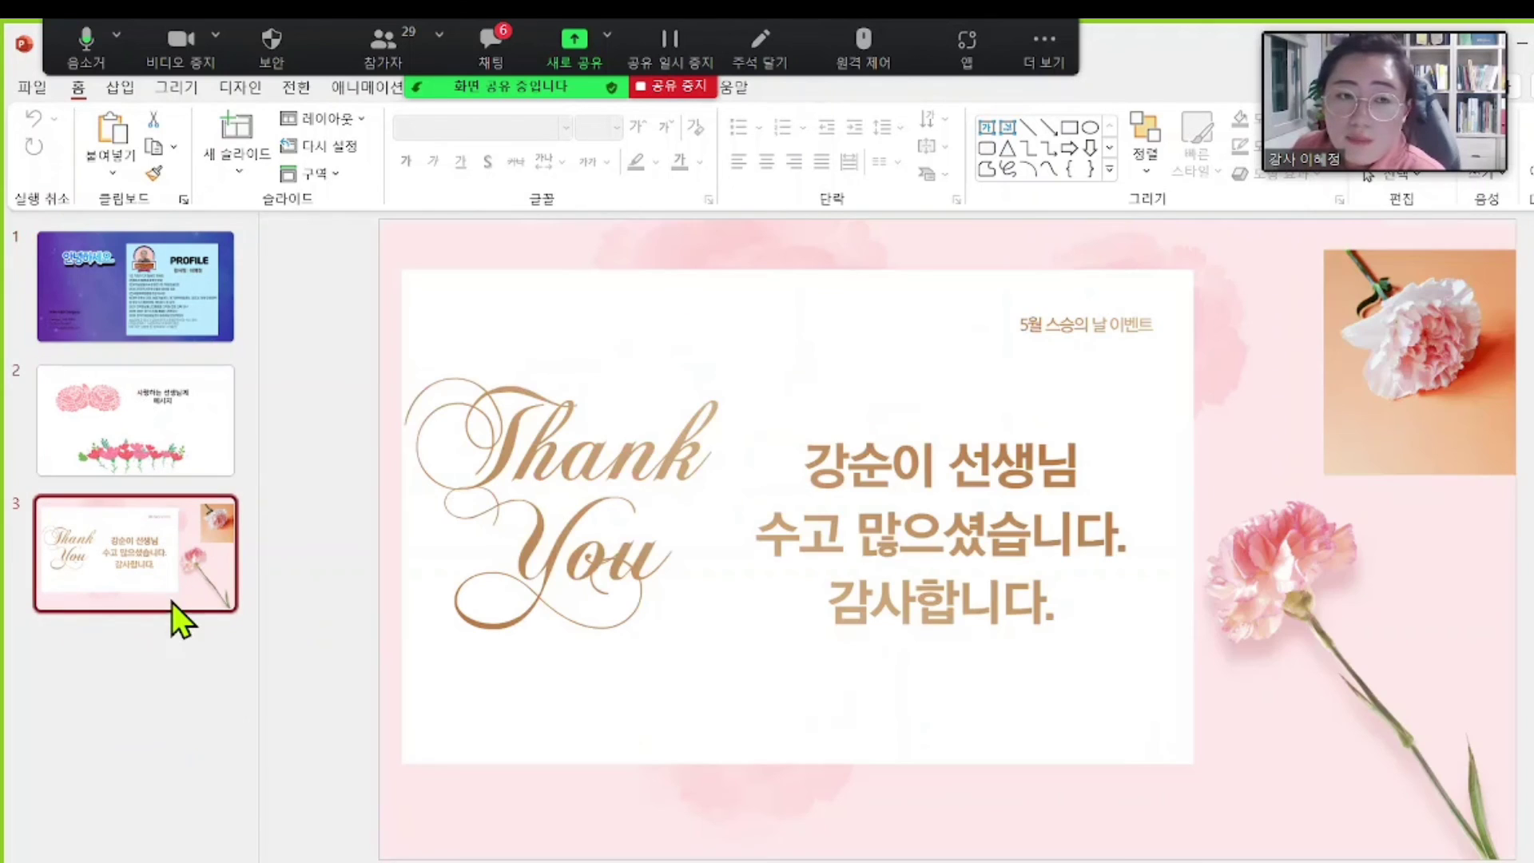
left_click(147, 716)
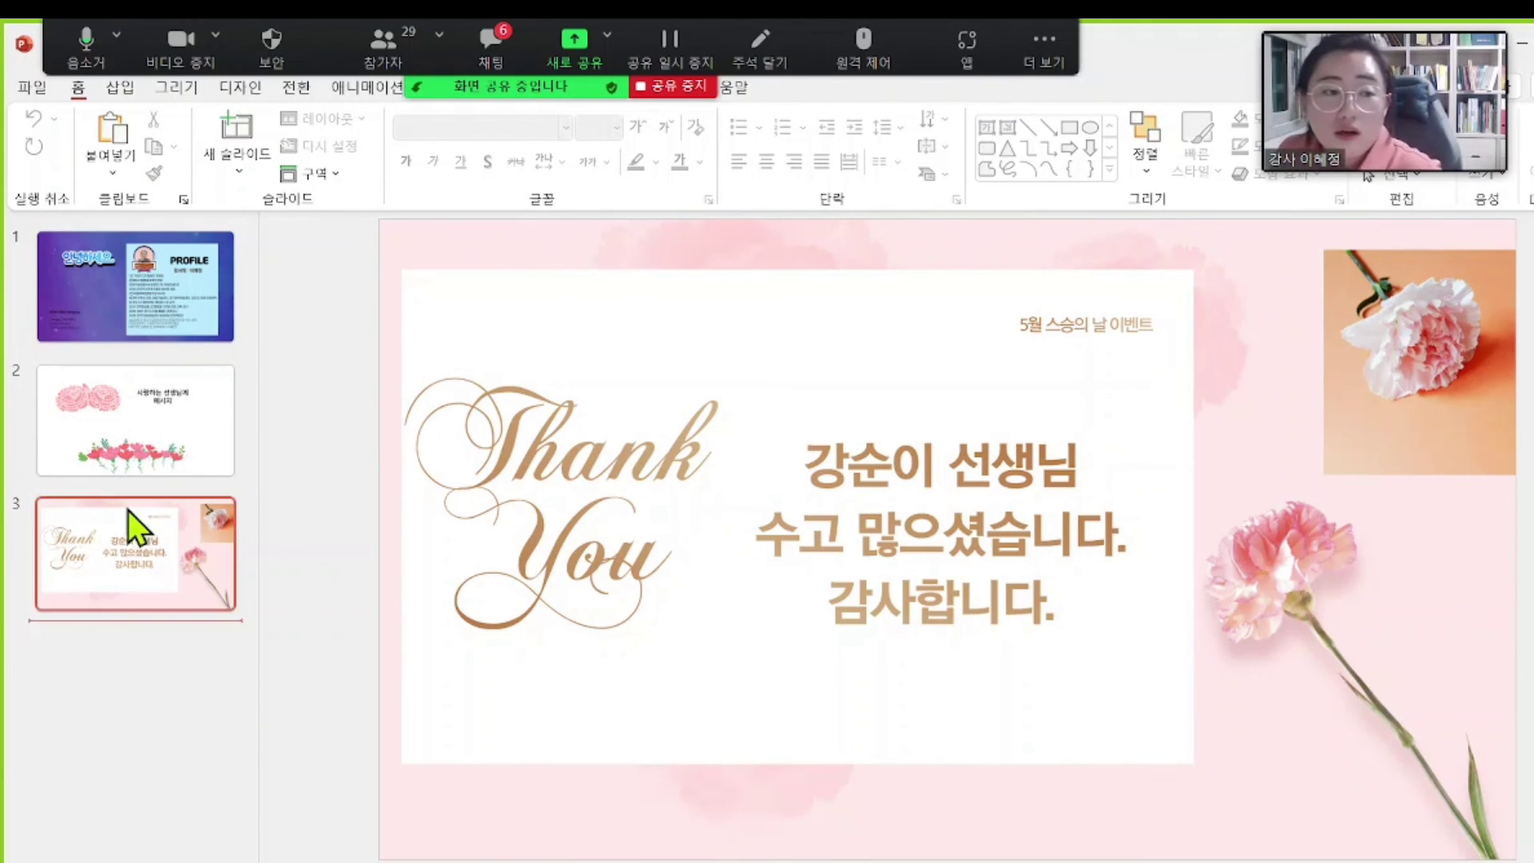
- Shift the full-slide image slightly on each of slides 1, 2 and 3 to test how the content moves
left_click(167, 294)
left_click(903, 496)
mouse_move(861, 482)
left_mouse_down()
mouse_move(784, 616)
mouse_move(744, 565)
mouse_move(815, 536)
mouse_move(880, 464)
mouse_move(812, 598)
mouse_move(679, 531)
mouse_move(786, 579)
mouse_move(844, 505)
left_mouse_up()
left_click(130, 415)
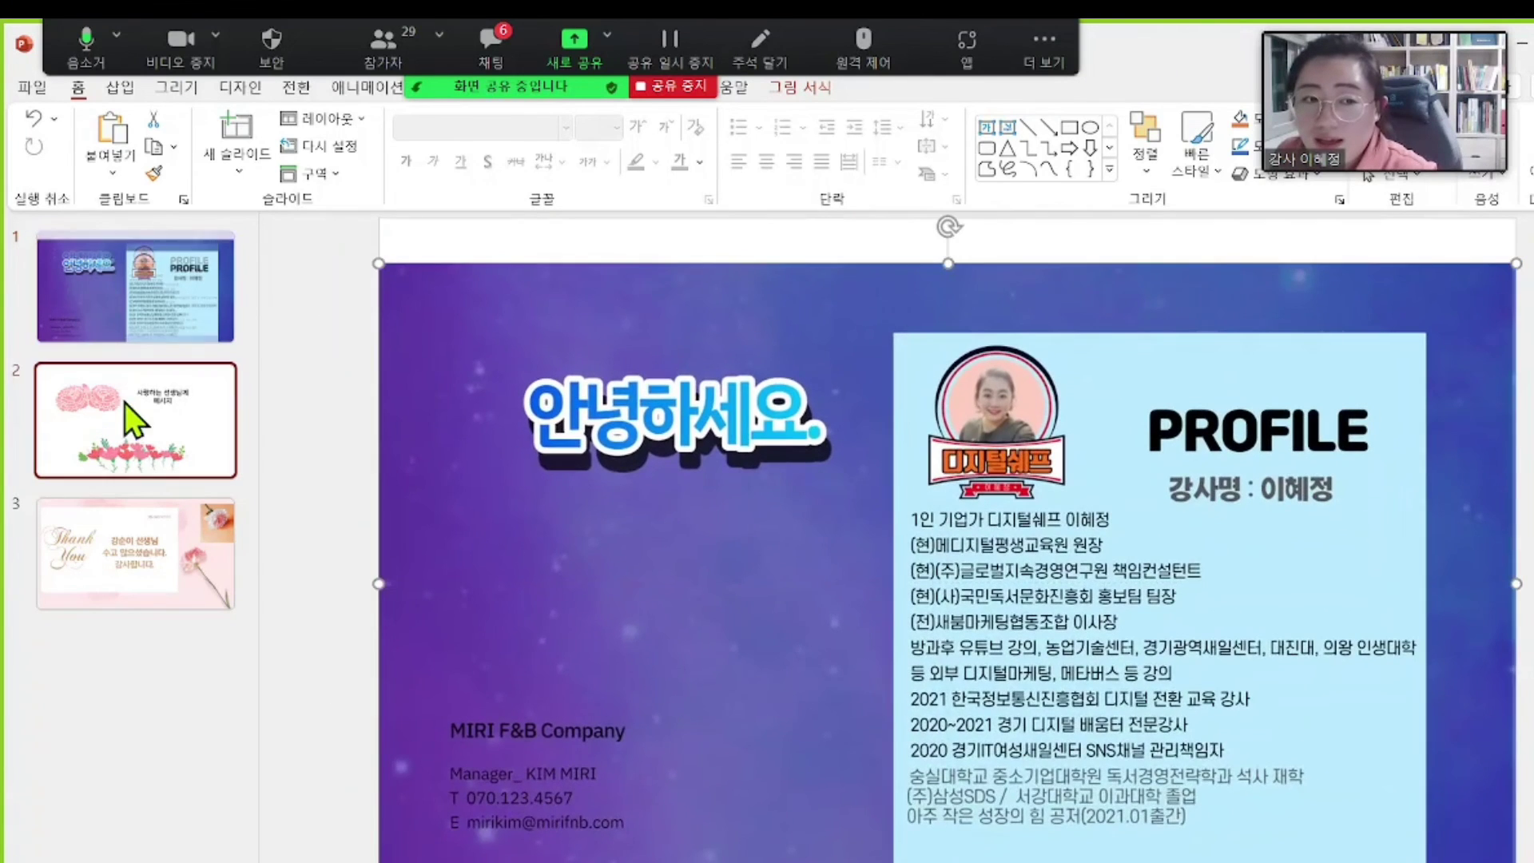
left_click_drag(965, 757, 853, 596)
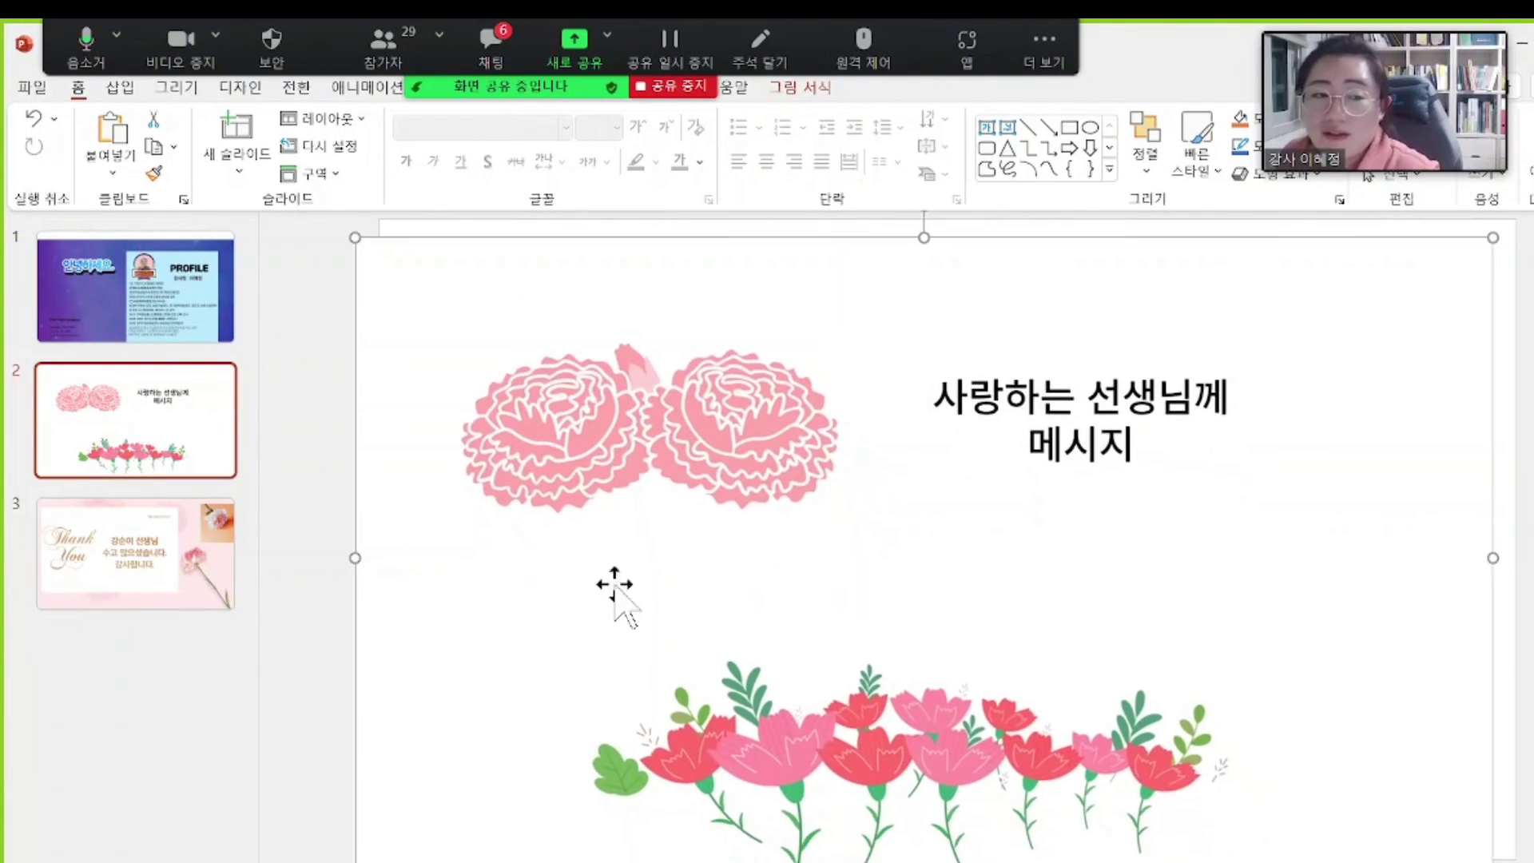
left_click(178, 582)
left_click_drag(983, 626, 955, 641)
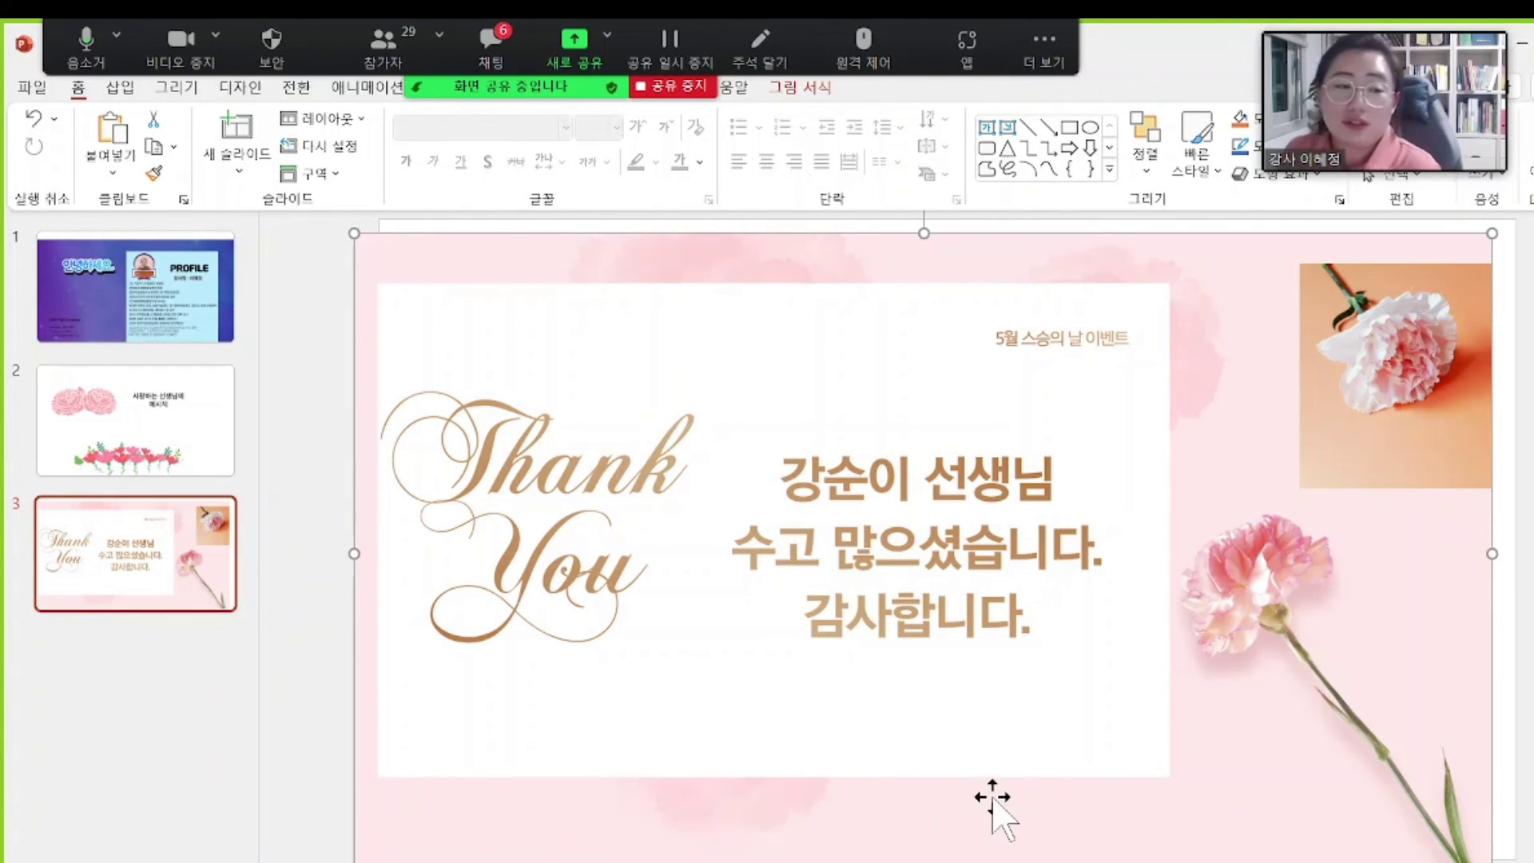
left_click(103, 489)
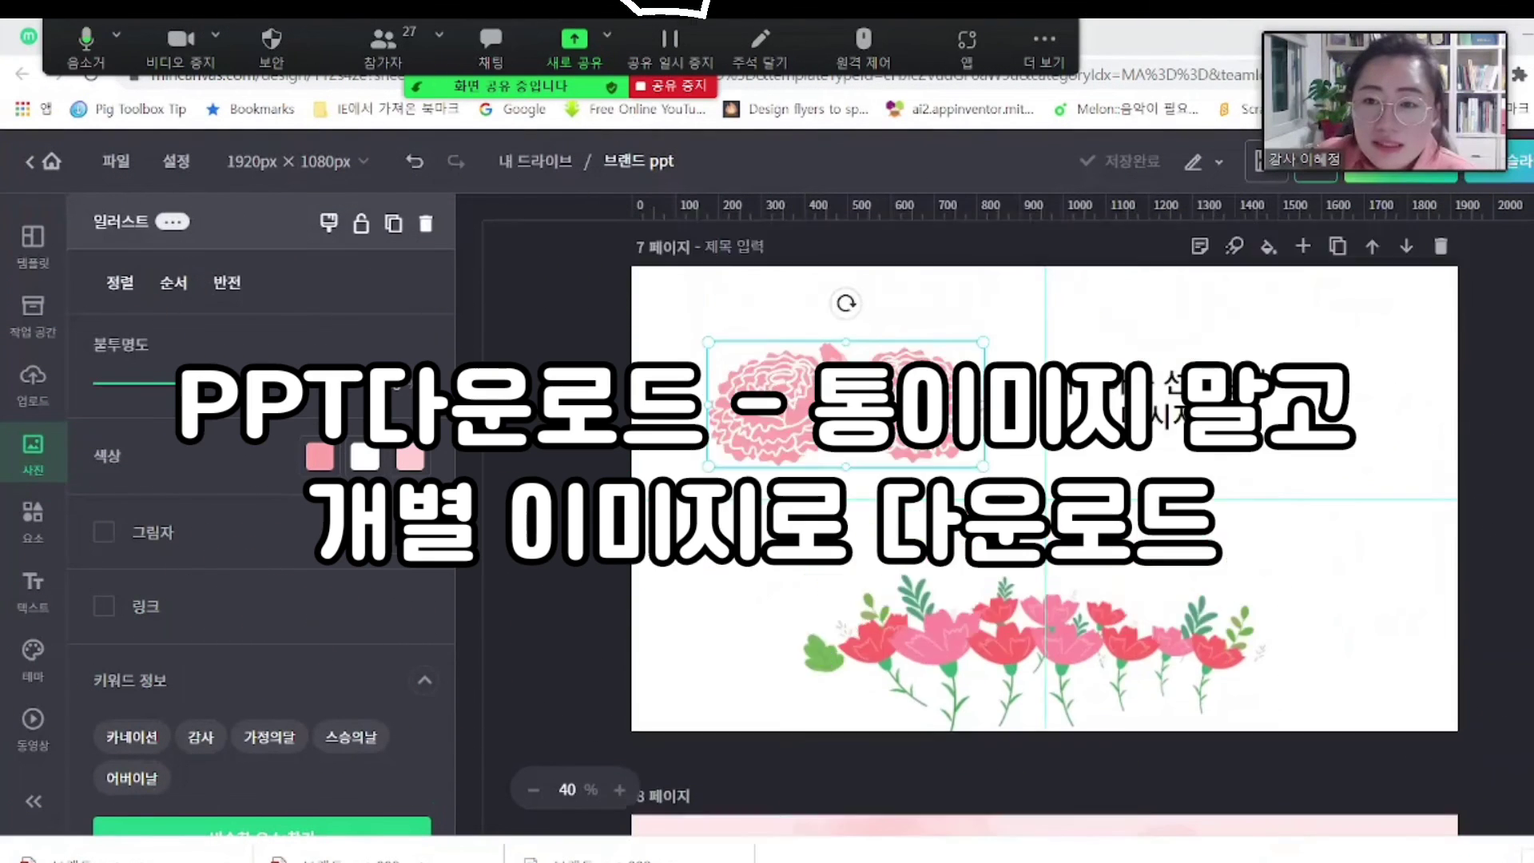
- Go to the Business Partners page and set the PPT download option to 개별 요소 이미지화 (권장)
scroll(1045, 528, "up", 15)
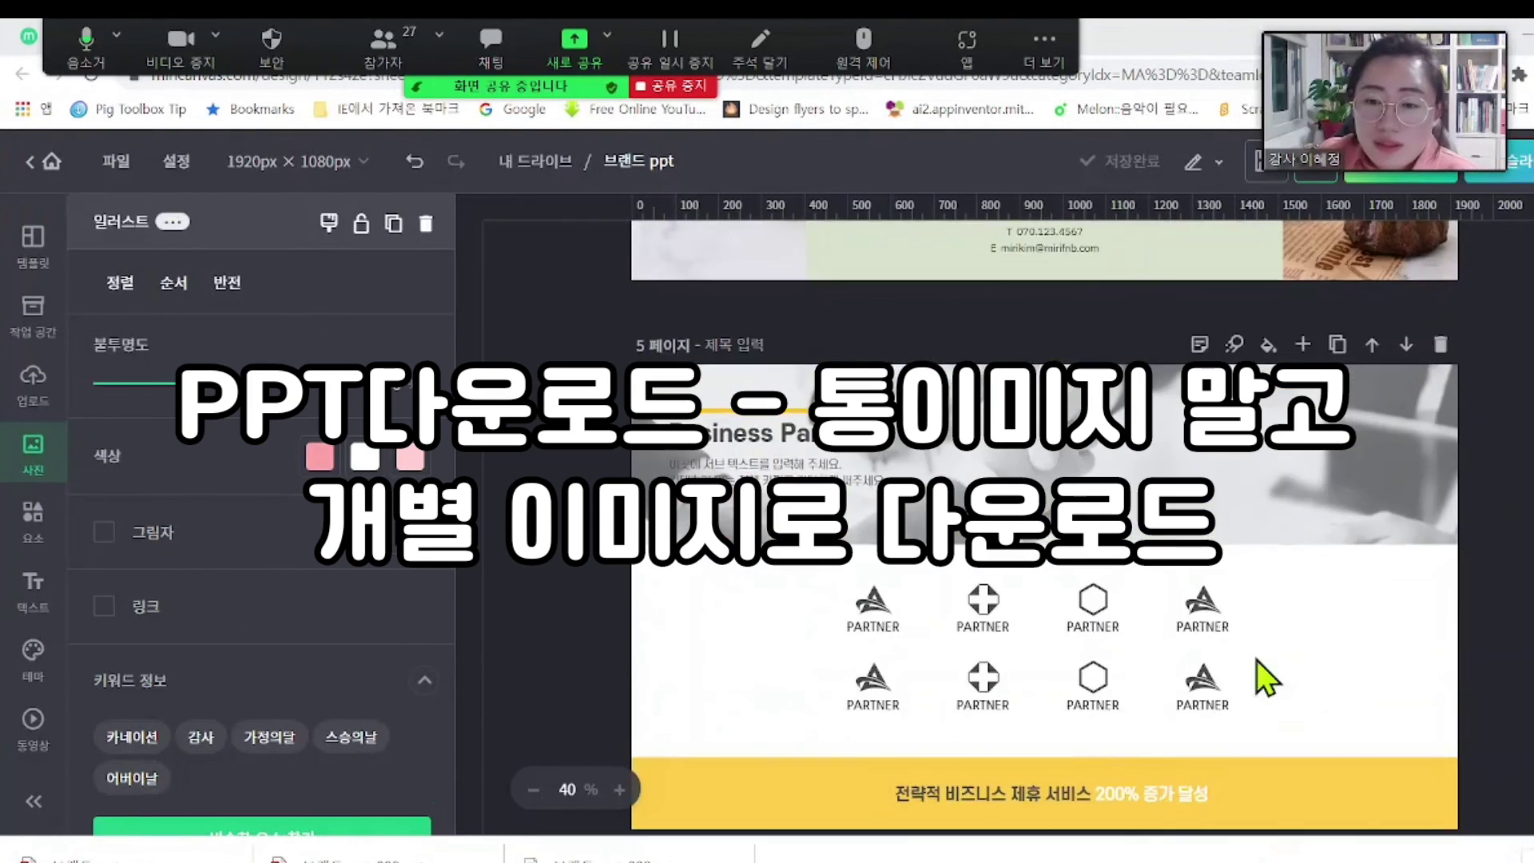
left_click(877, 627)
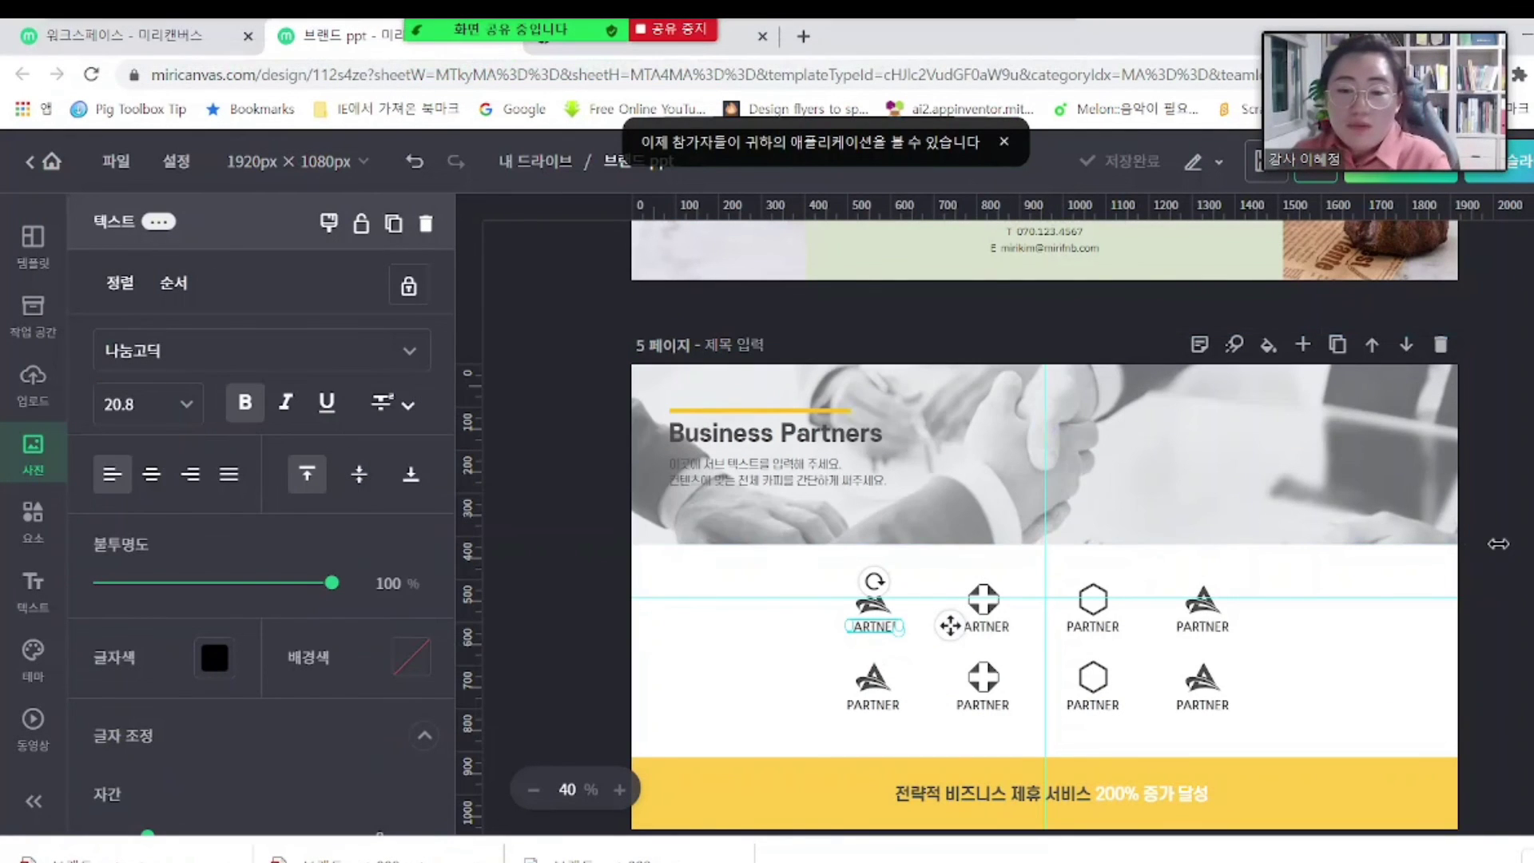
left_click(997, 794)
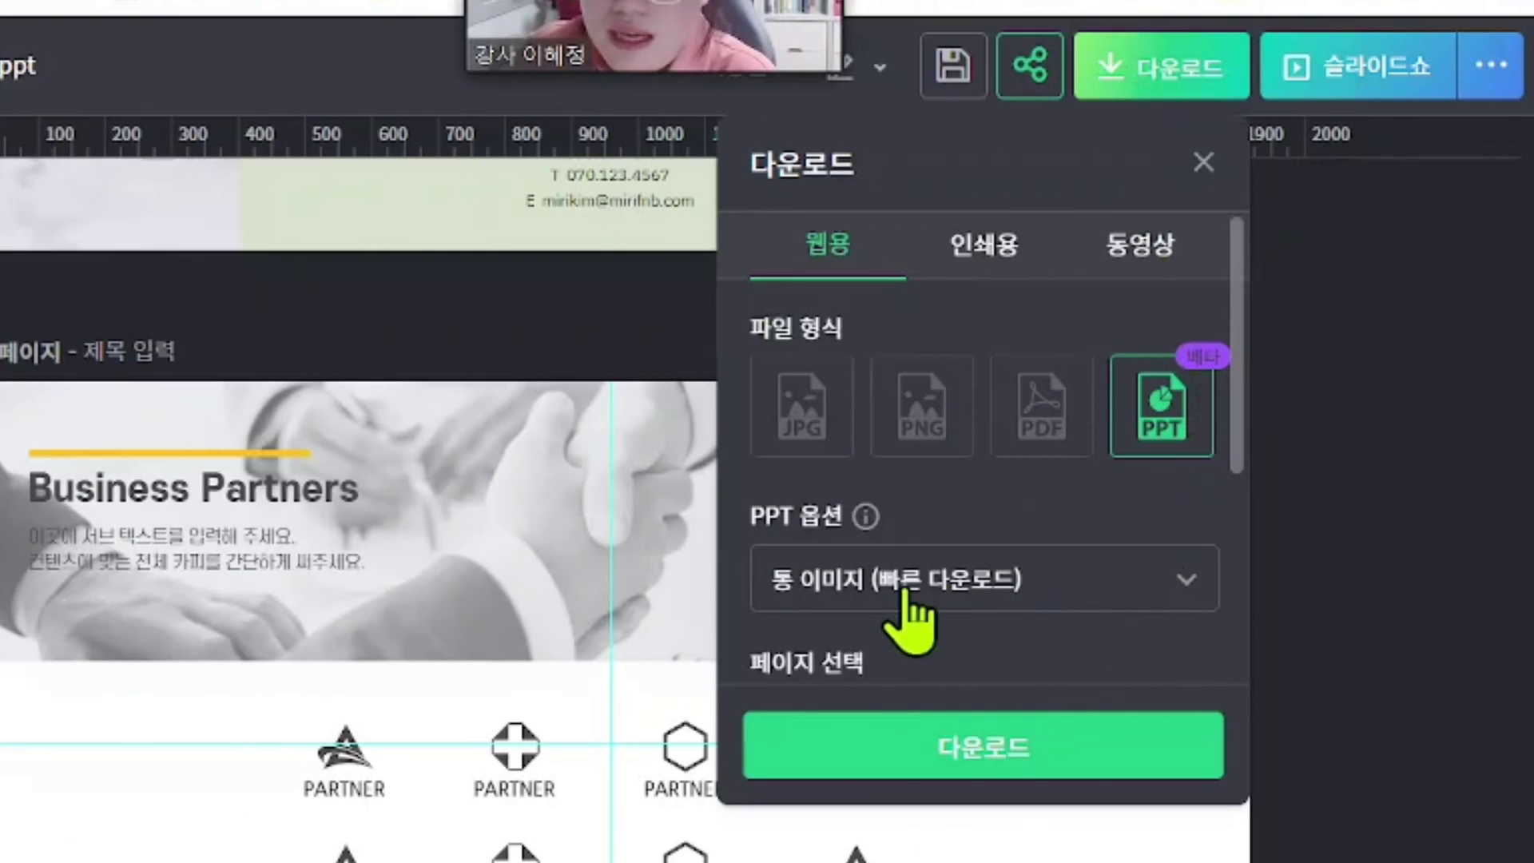
left_click(908, 619)
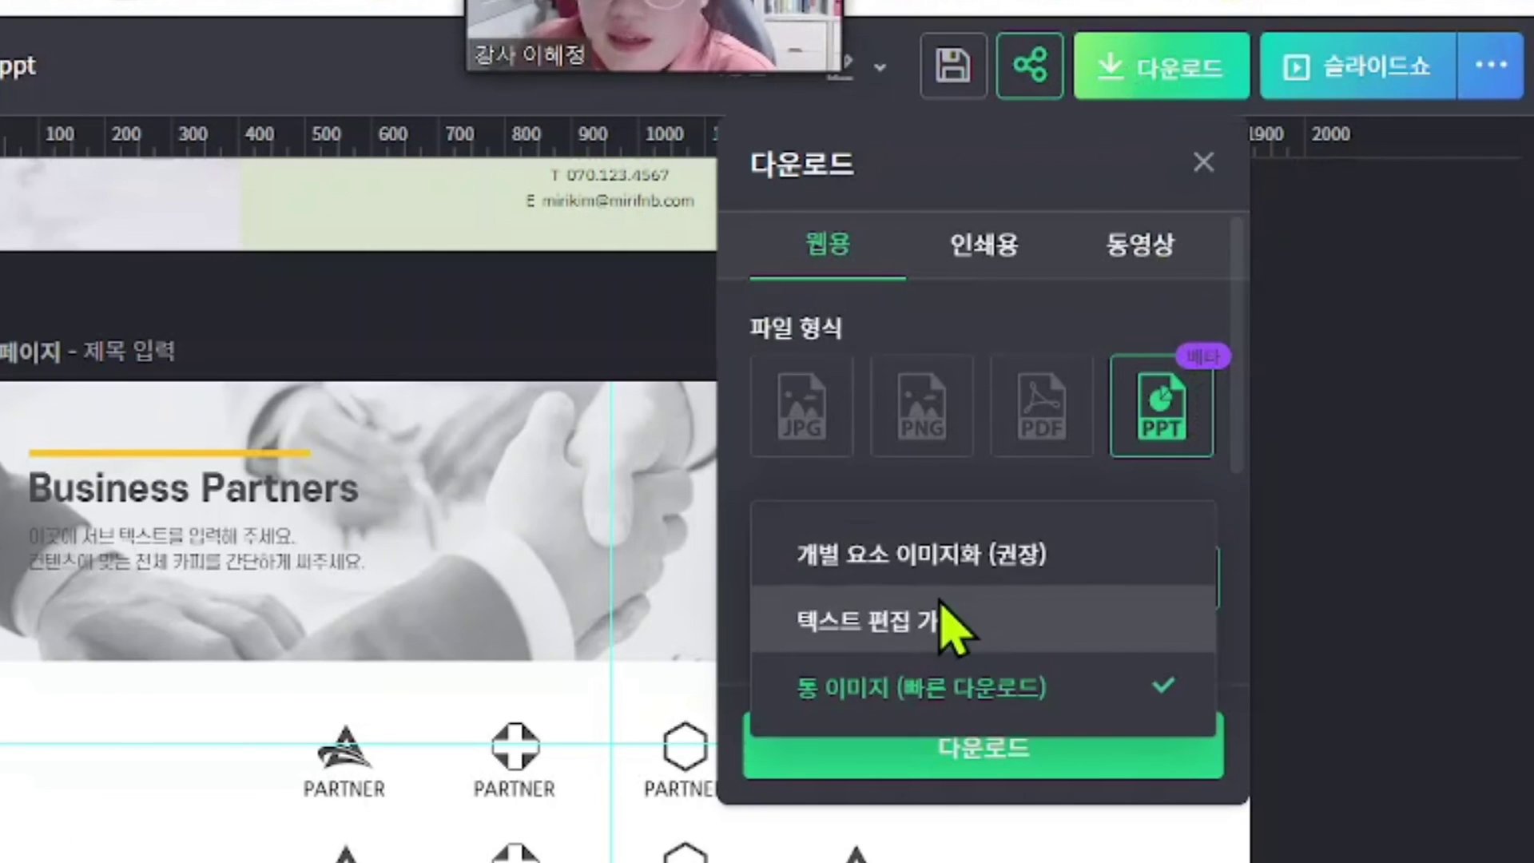
left_click(1001, 568)
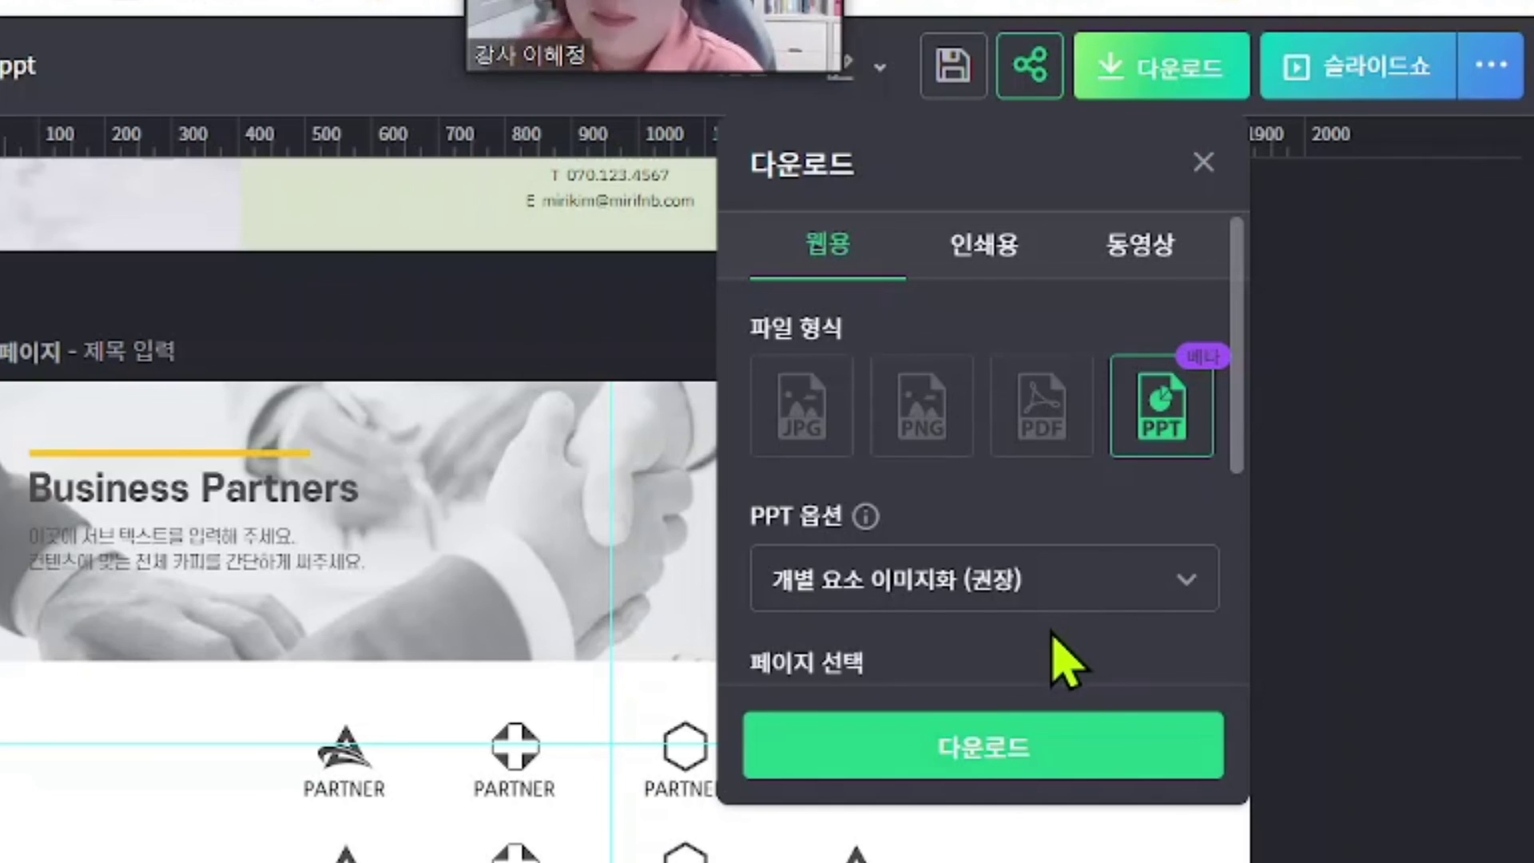
left_click(969, 595)
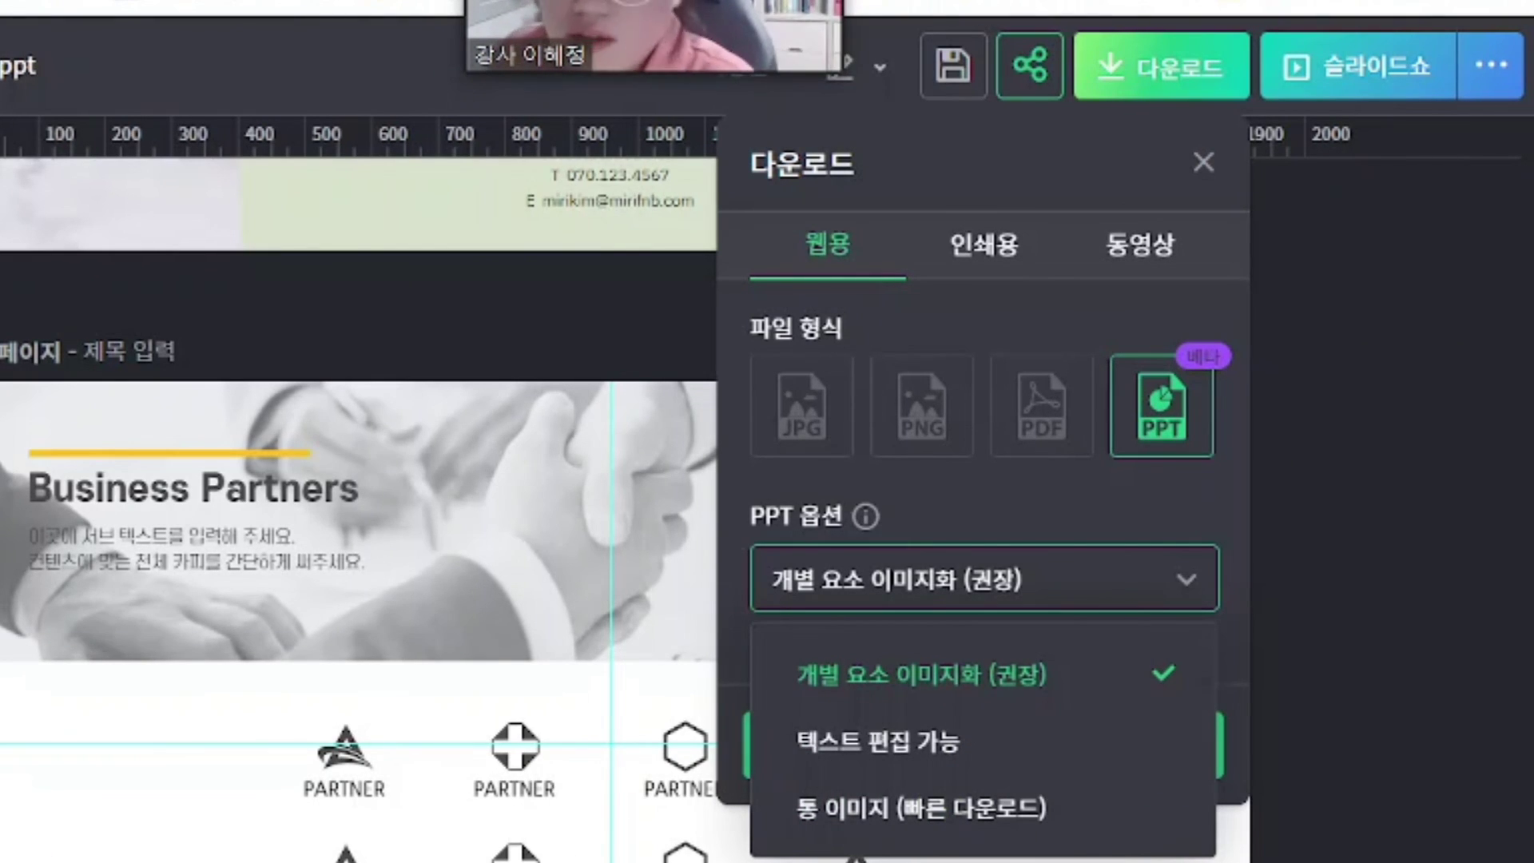
left_click(965, 686)
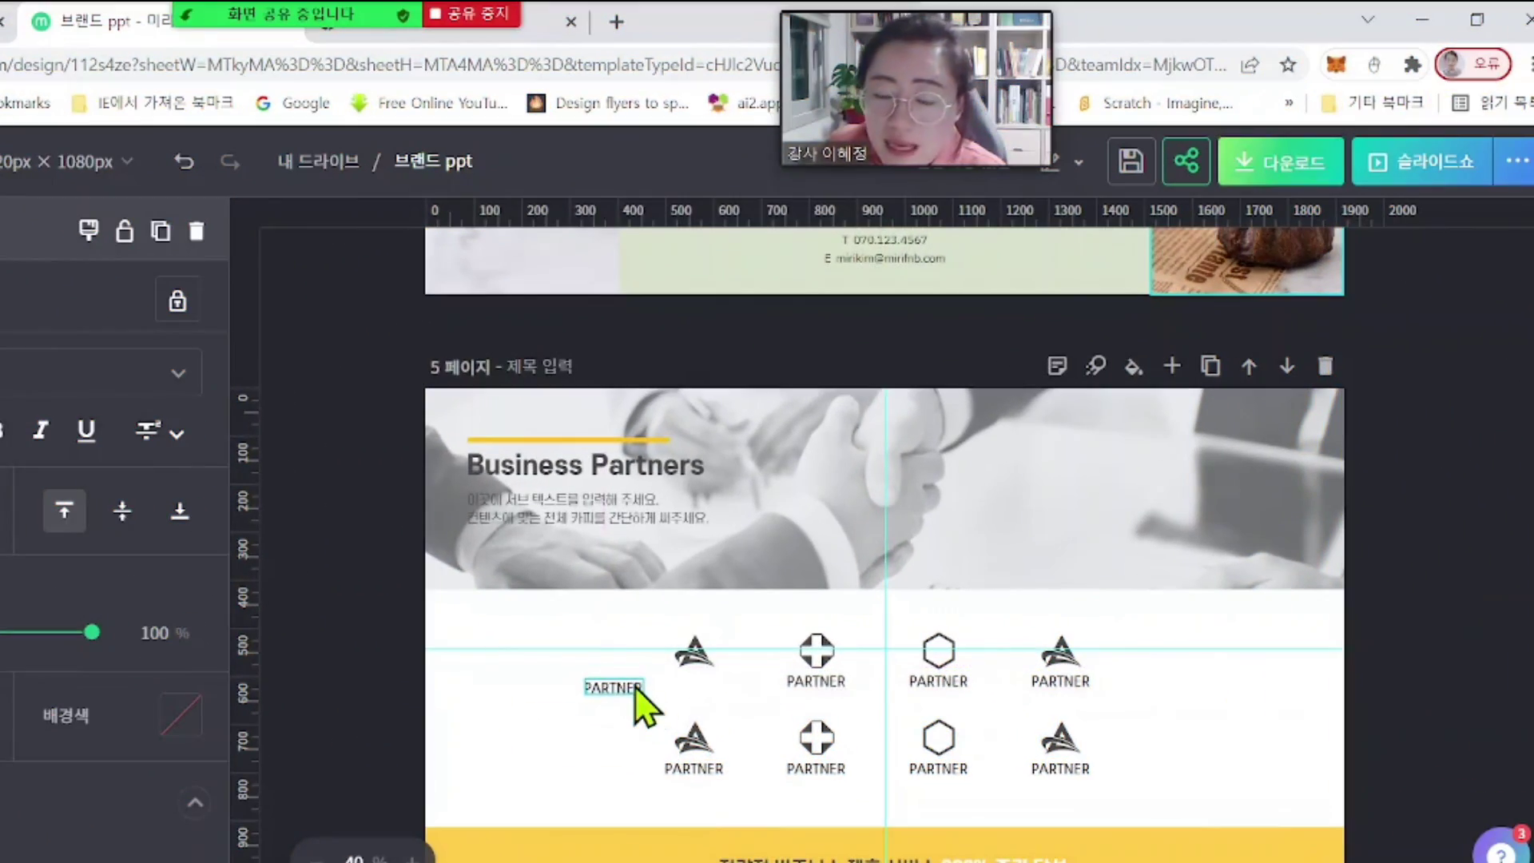
- Place the first PARTNER label beneath its logo on page 5 and raise the four top-row logos slightly above their labels
left_click_drag(636, 687, 706, 684)
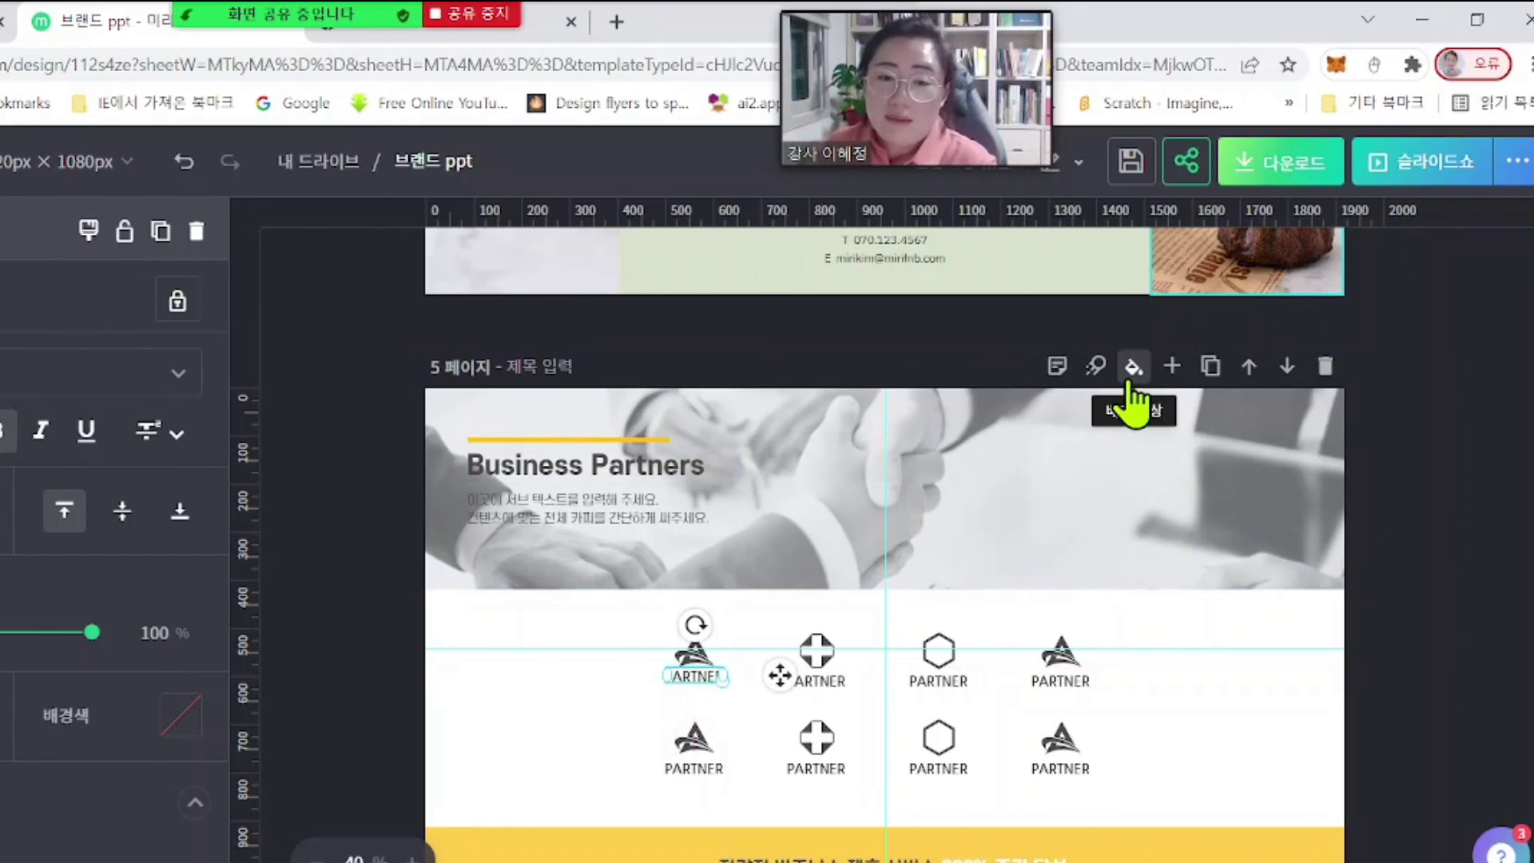
left_click(693, 654)
left_click_drag(694, 654, 673, 681)
mouse_move(812, 646)
left_mouse_down()
mouse_move(826, 643)
mouse_move(816, 629)
left_mouse_up()
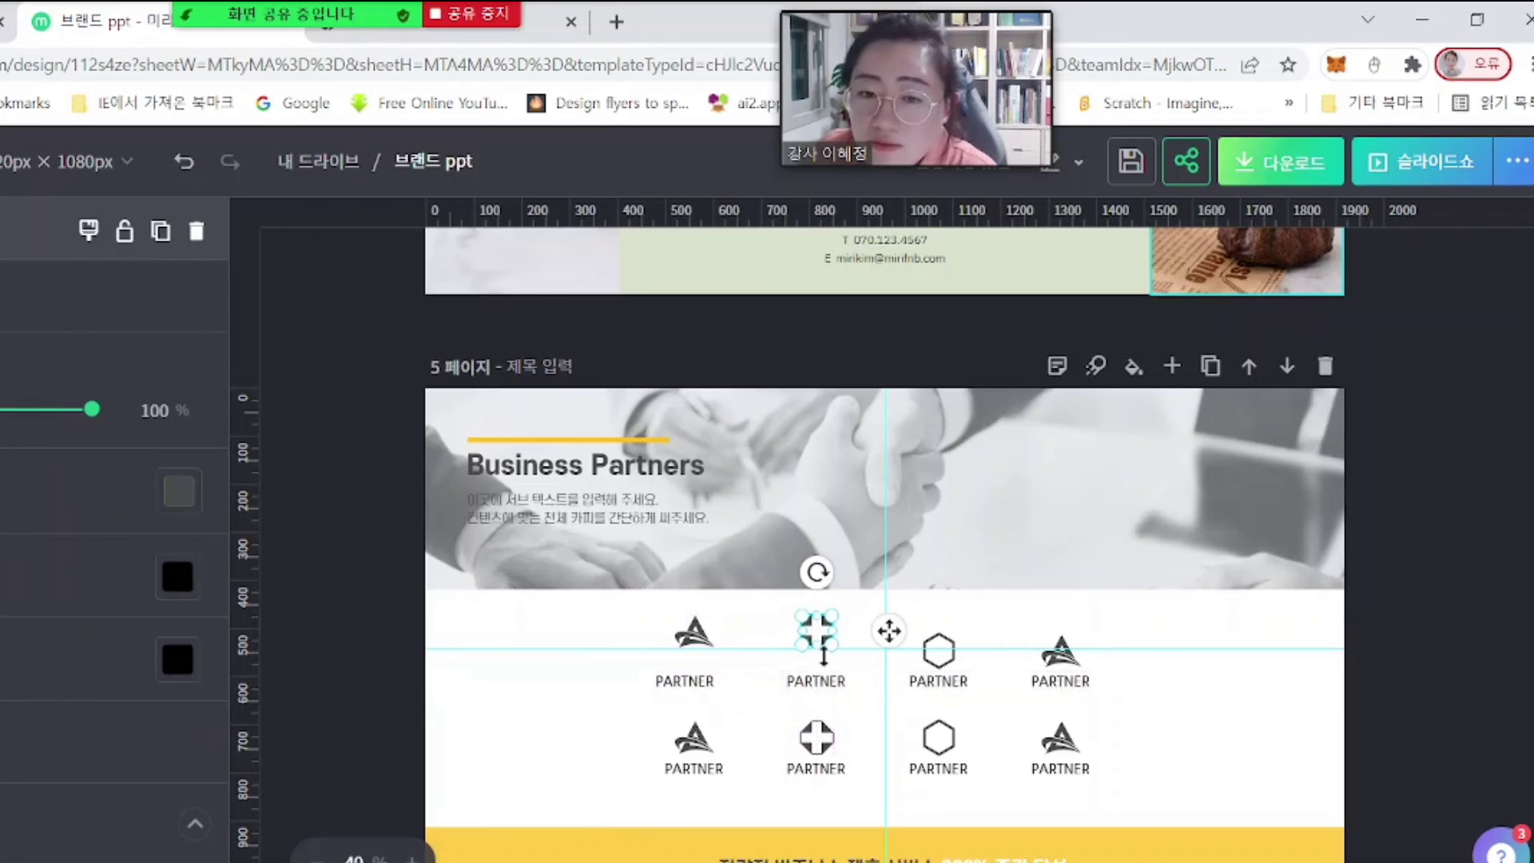
mouse_move(937, 651)
left_mouse_down()
mouse_move(915, 630)
mouse_move(937, 628)
left_mouse_up()
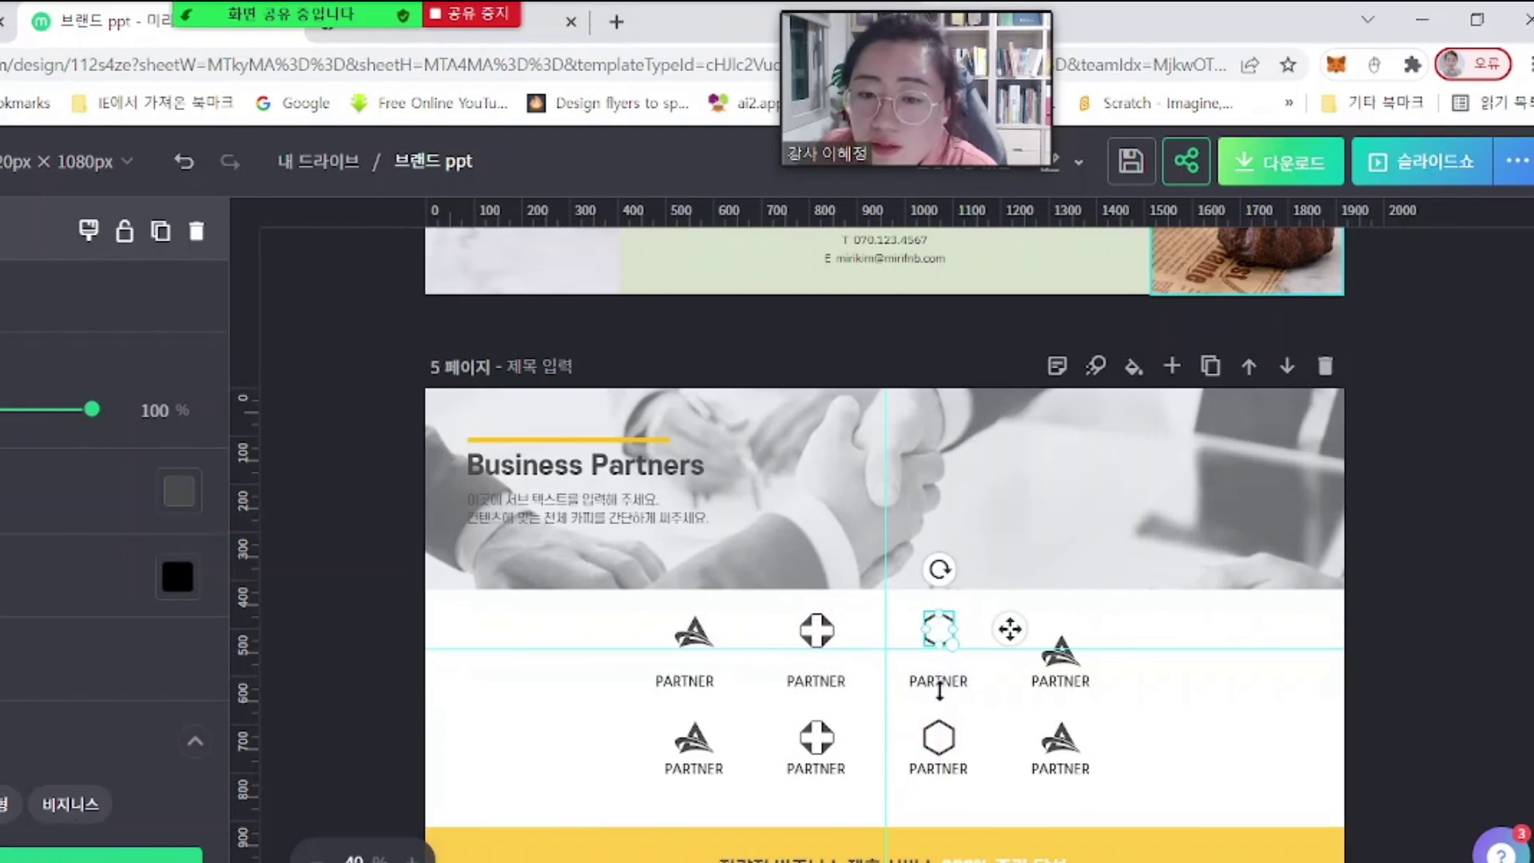
left_click(940, 681)
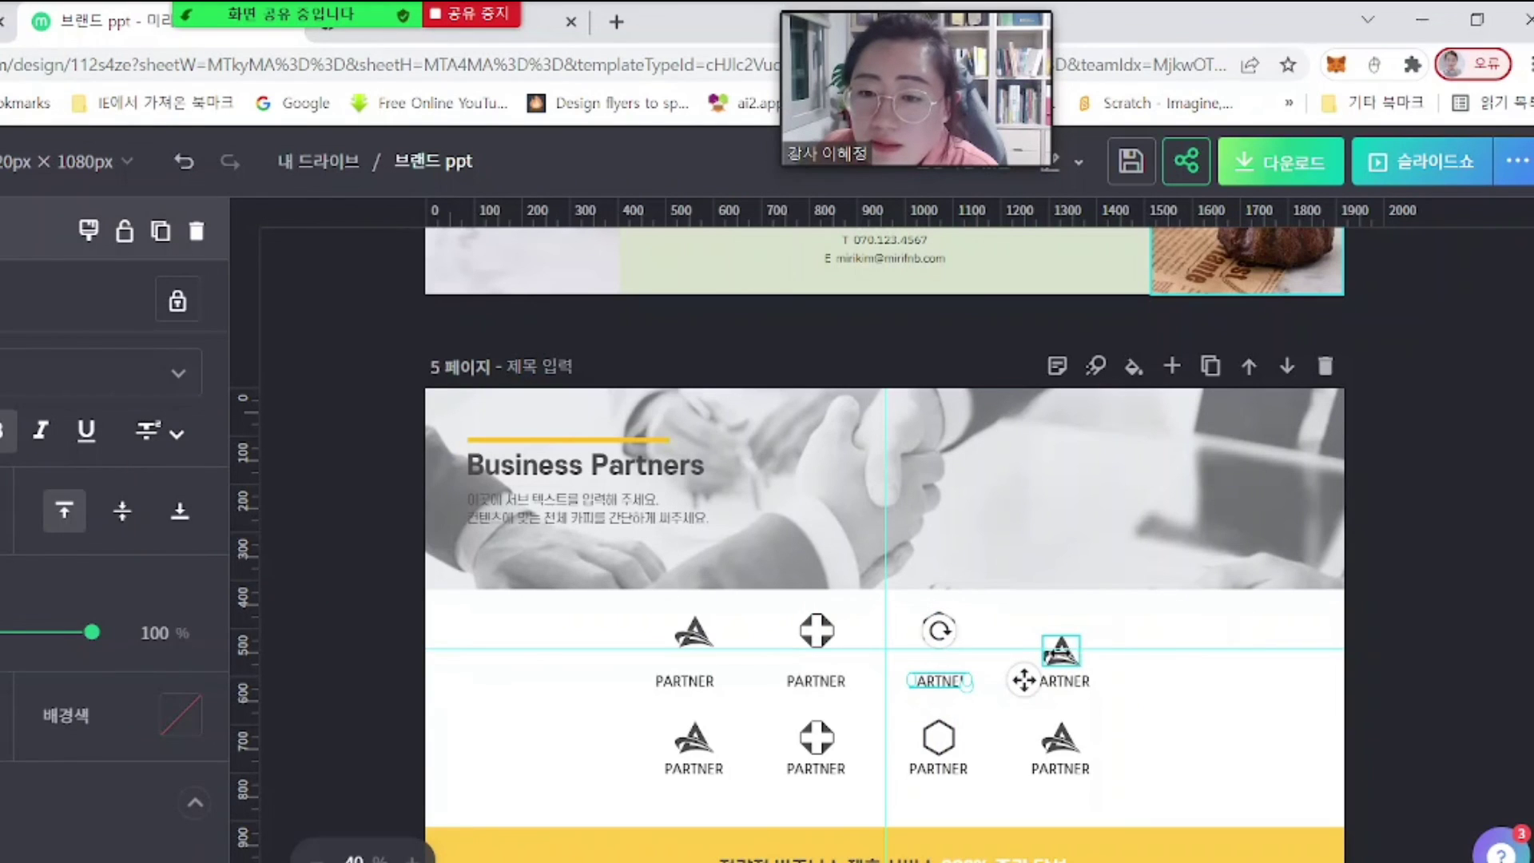
left_click_drag(1060, 649, 1060, 630)
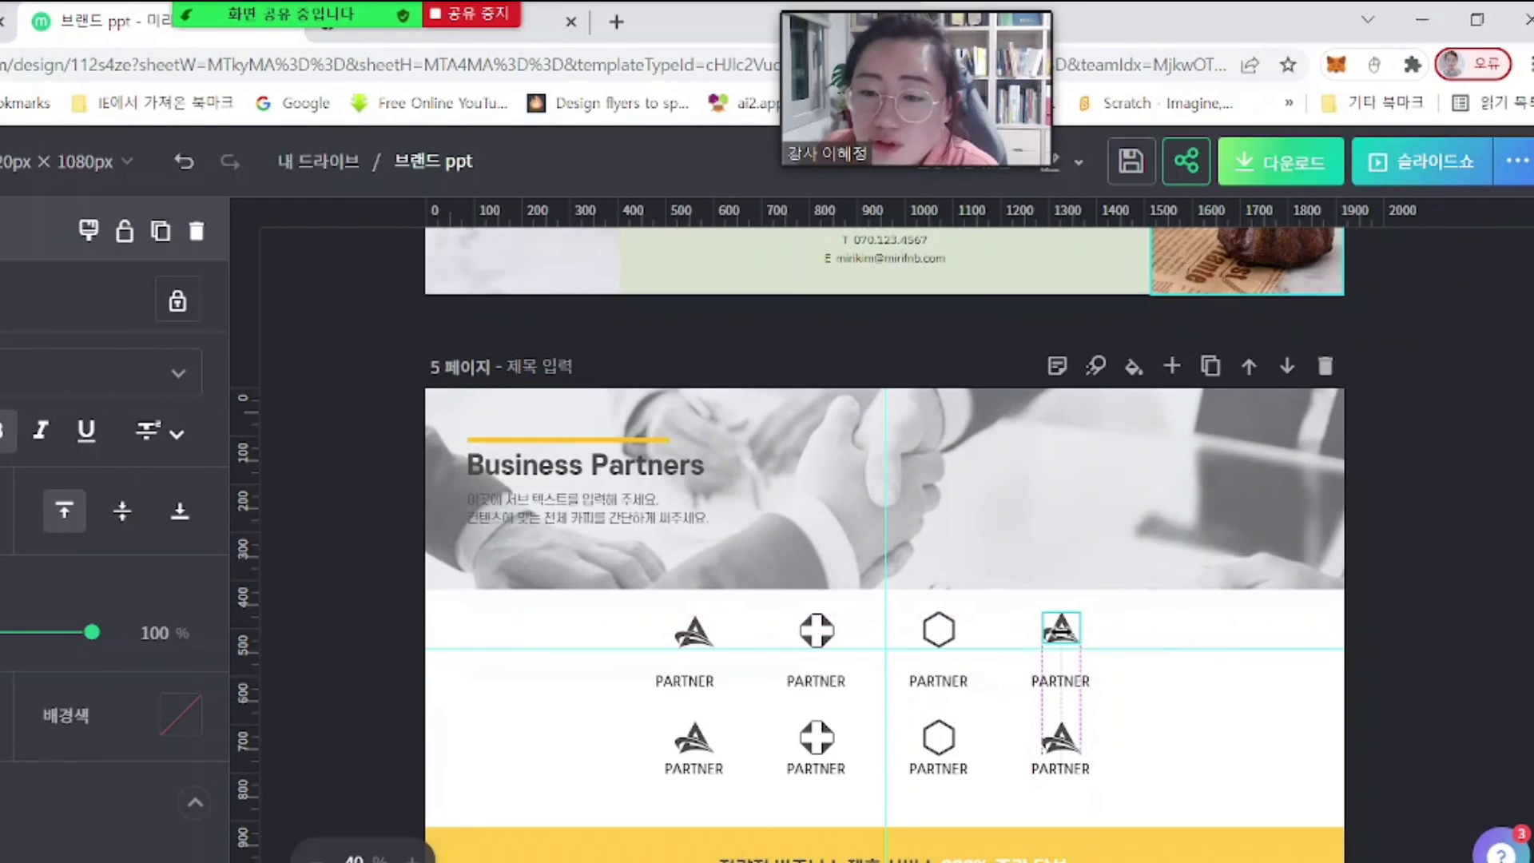
- Group the top row of logos and labels, and compare moving the group with moving a single second-row logo
left_click_drag(615, 610, 1169, 712)
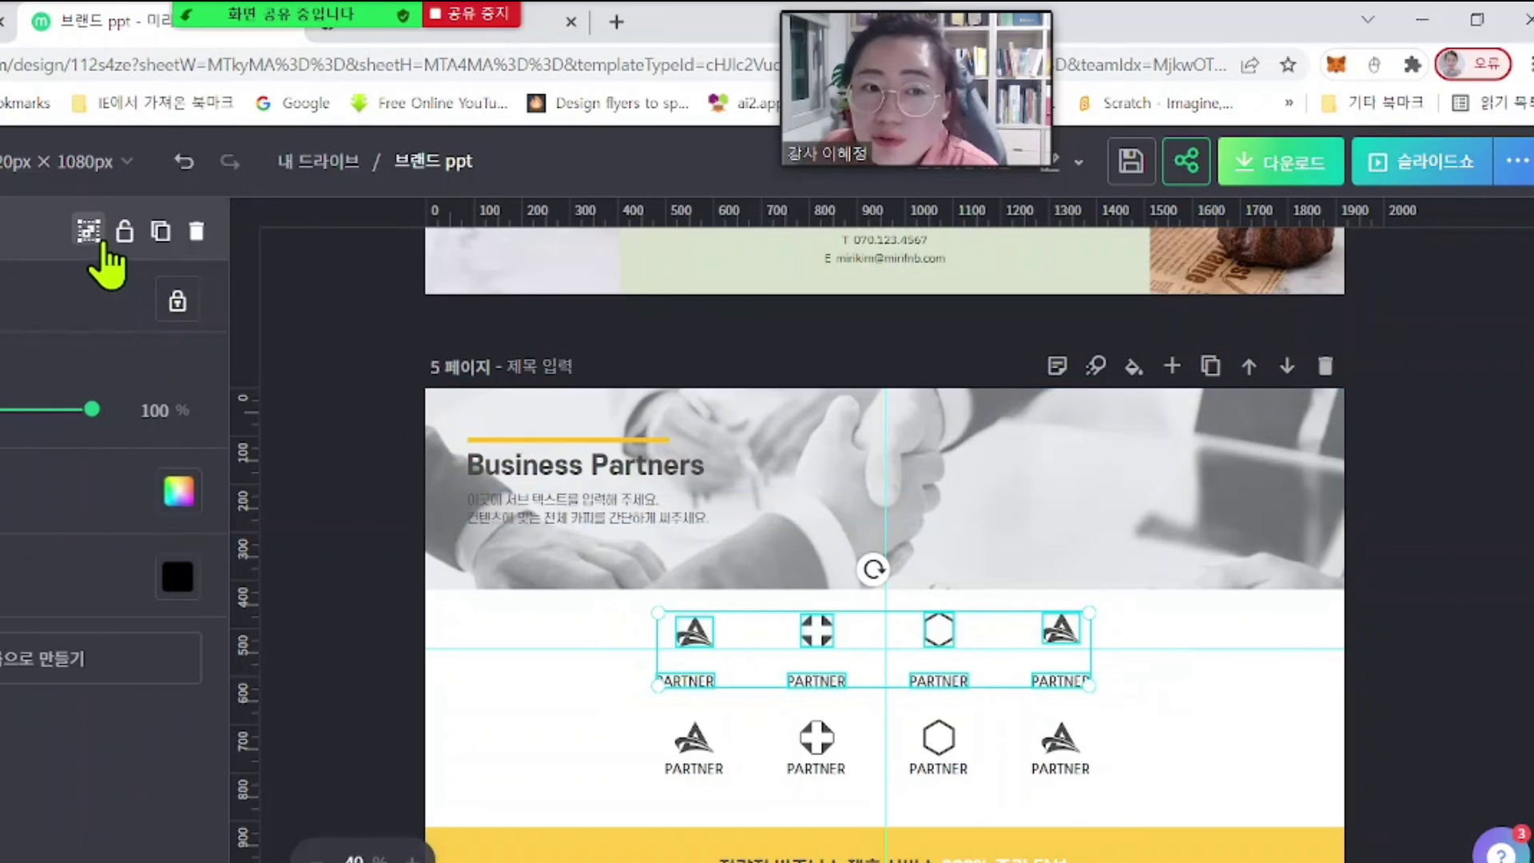
left_click(89, 239)
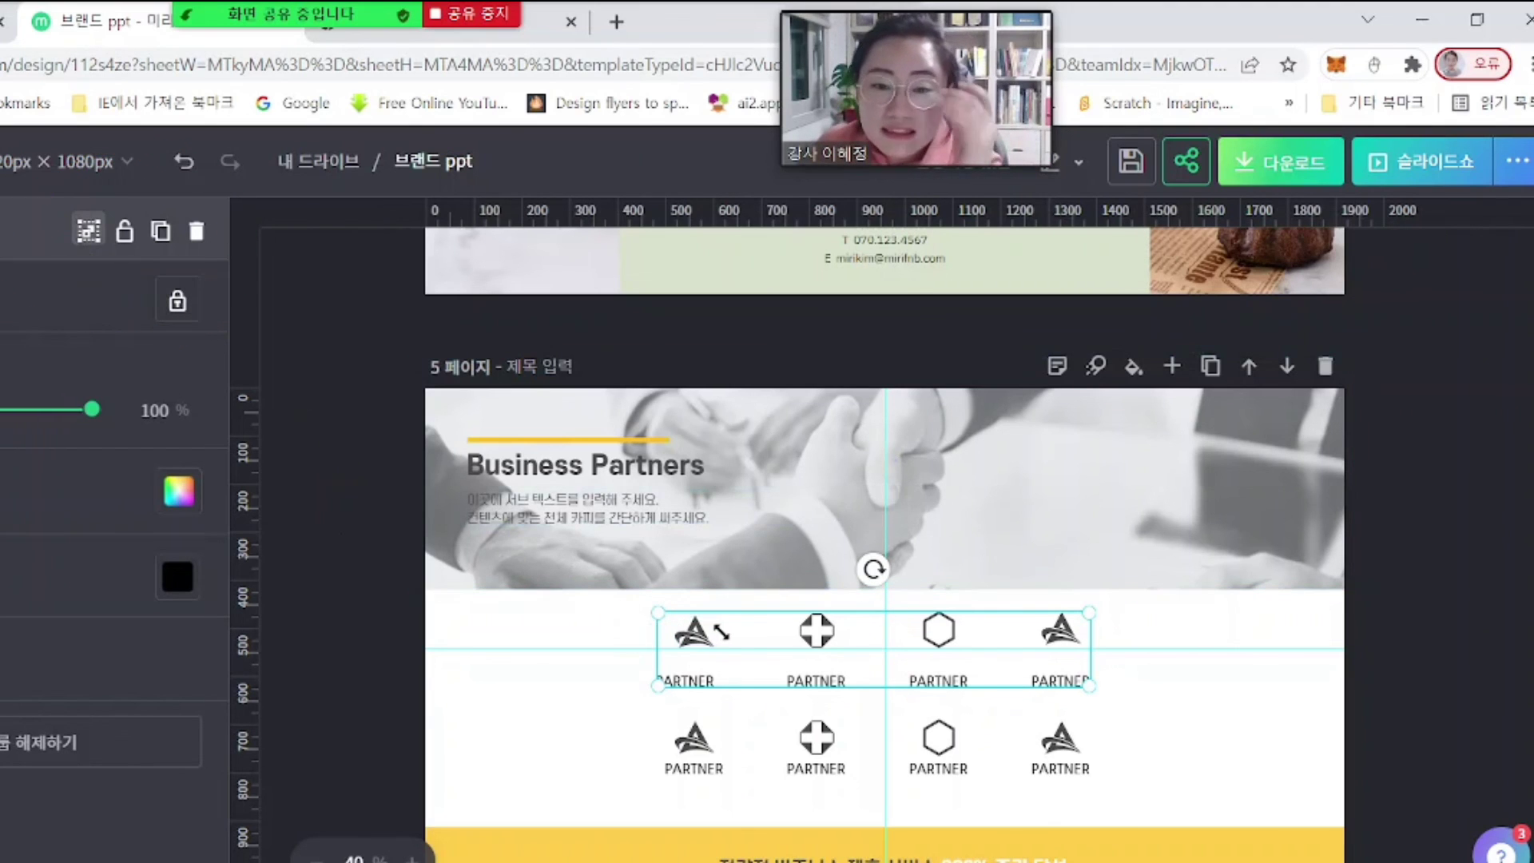
left_click_drag(700, 743, 608, 728)
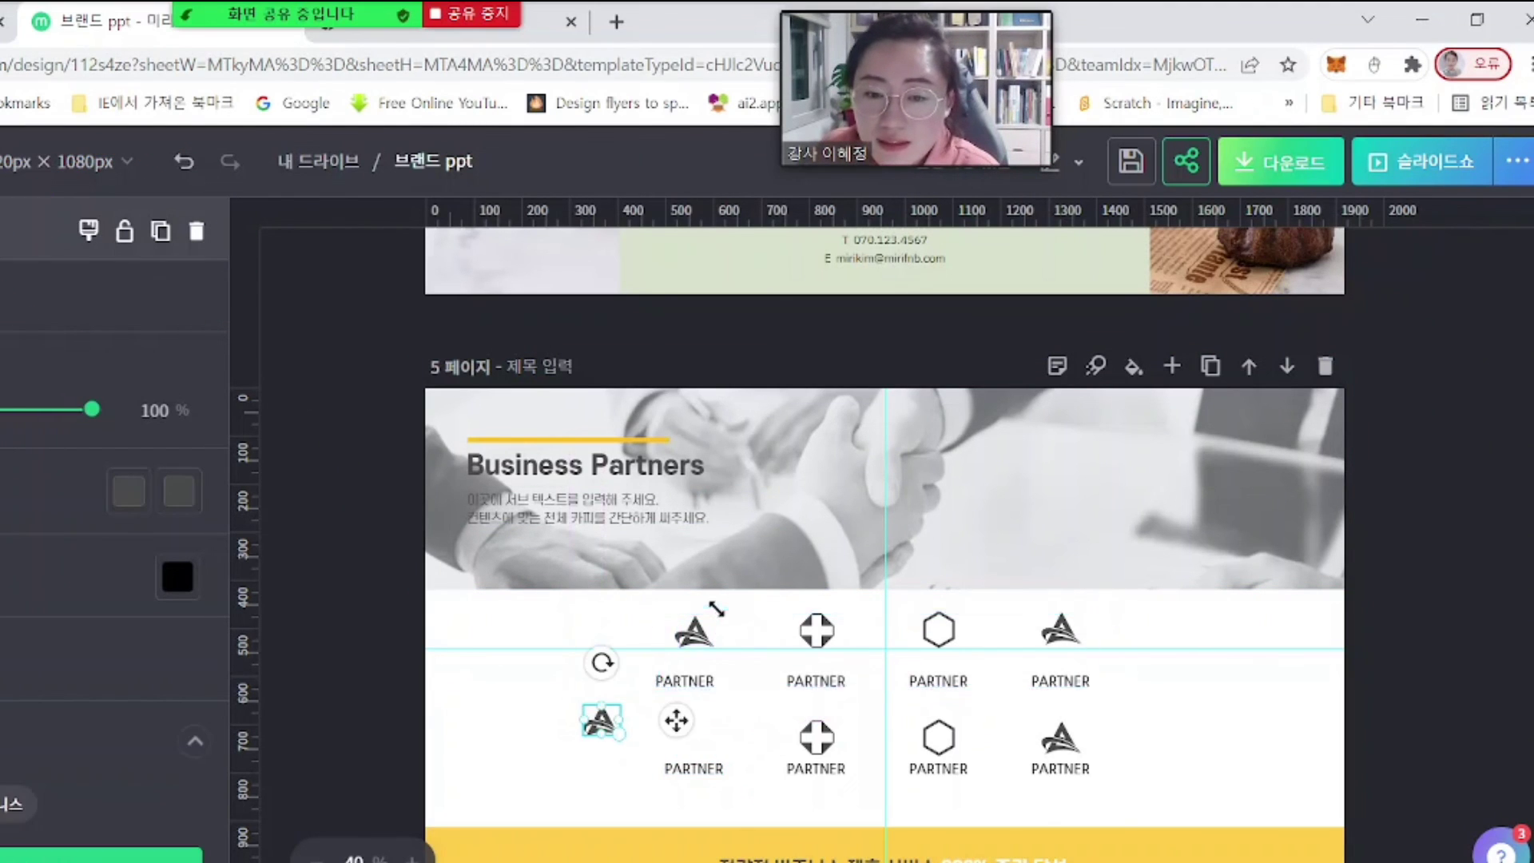
mouse_move(714, 630)
left_mouse_down()
mouse_move(657, 637)
mouse_move(754, 612)
mouse_move(635, 644)
mouse_move(702, 658)
mouse_move(724, 625)
mouse_move(685, 633)
left_mouse_up()
left_click_drag(601, 721, 694, 736)
left_click_drag(731, 640, 759, 636)
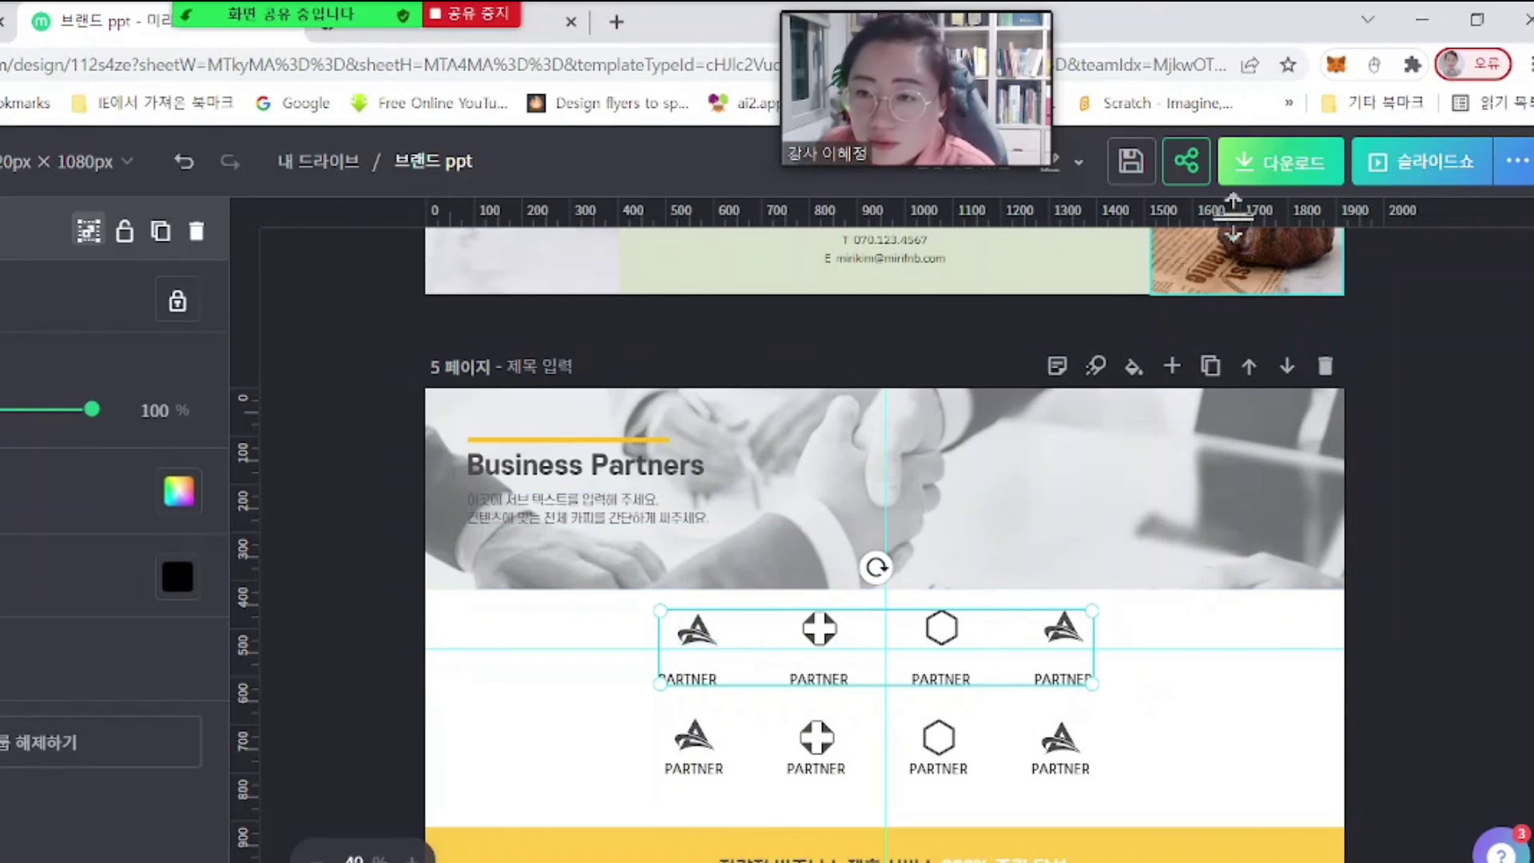
- Download only page 5 as a PPT with the 개별 요소 이미지화 (권장) option
left_click(1245, 164)
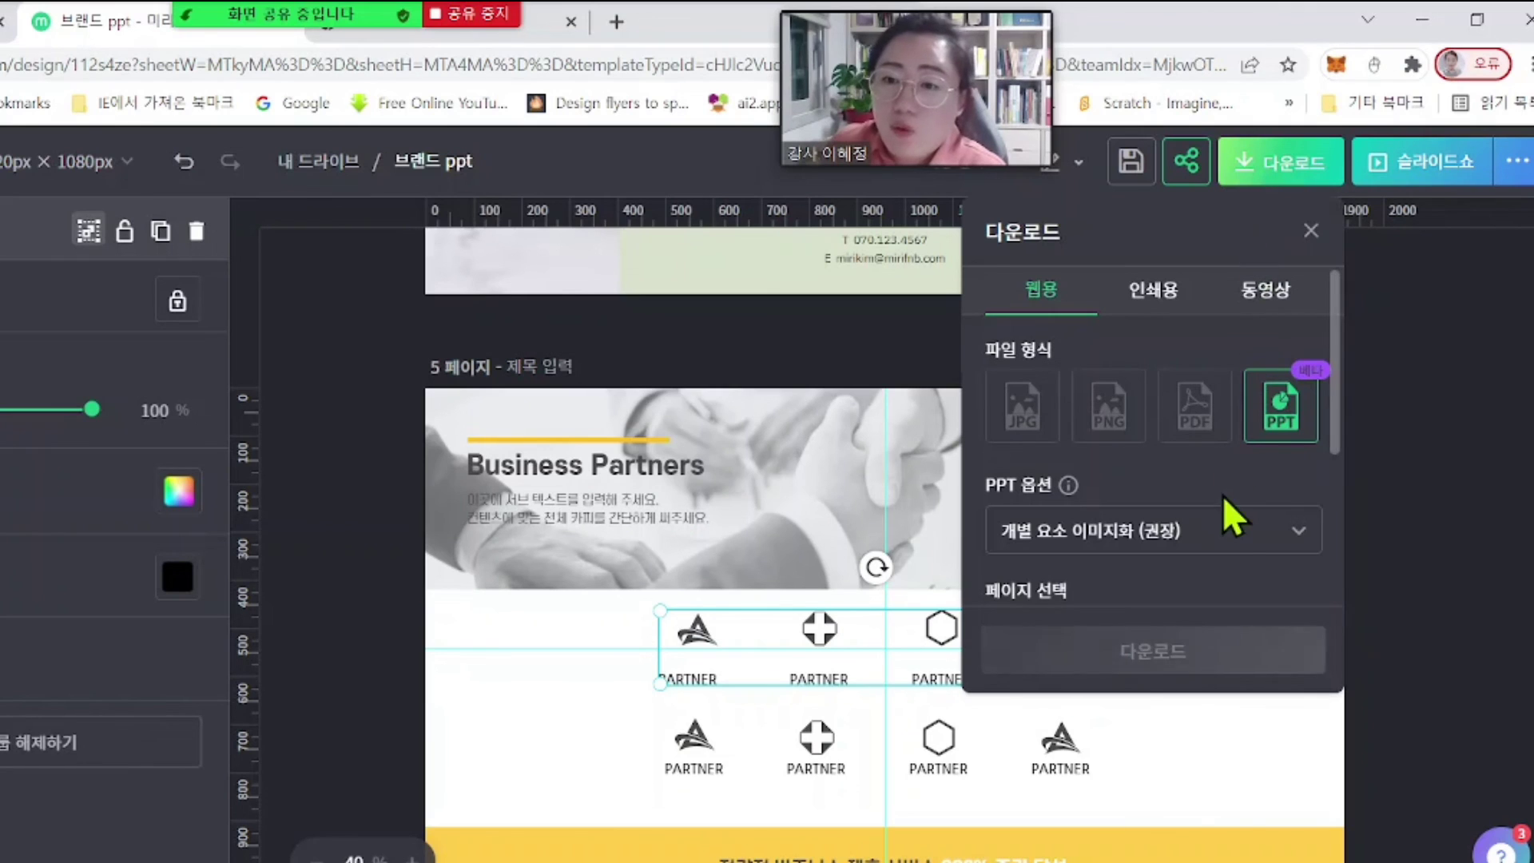
left_click(1148, 529)
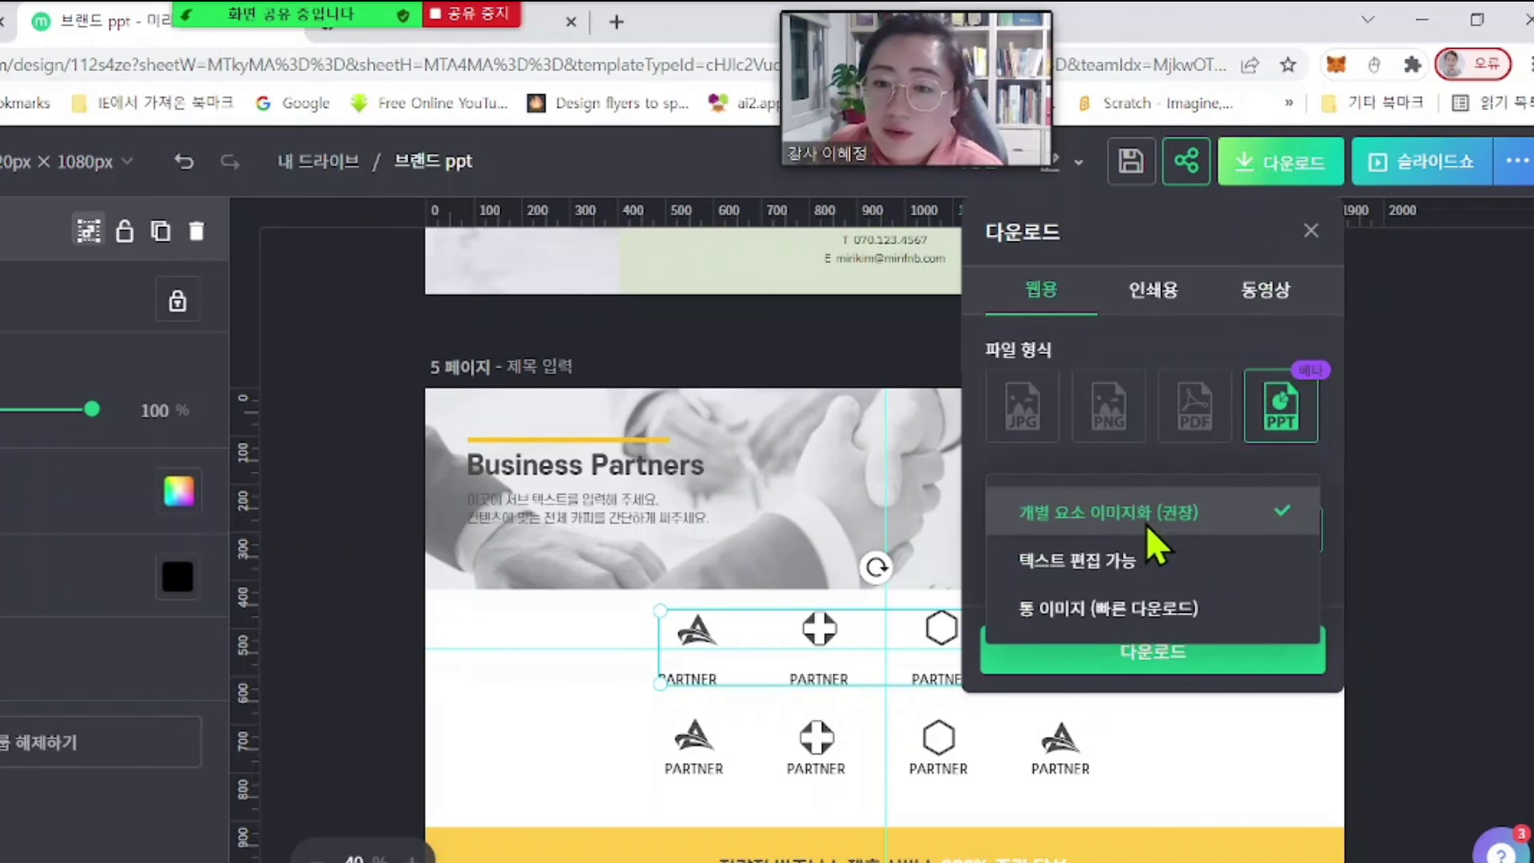
left_click(1169, 534)
scroll(1154, 572, "down", 3)
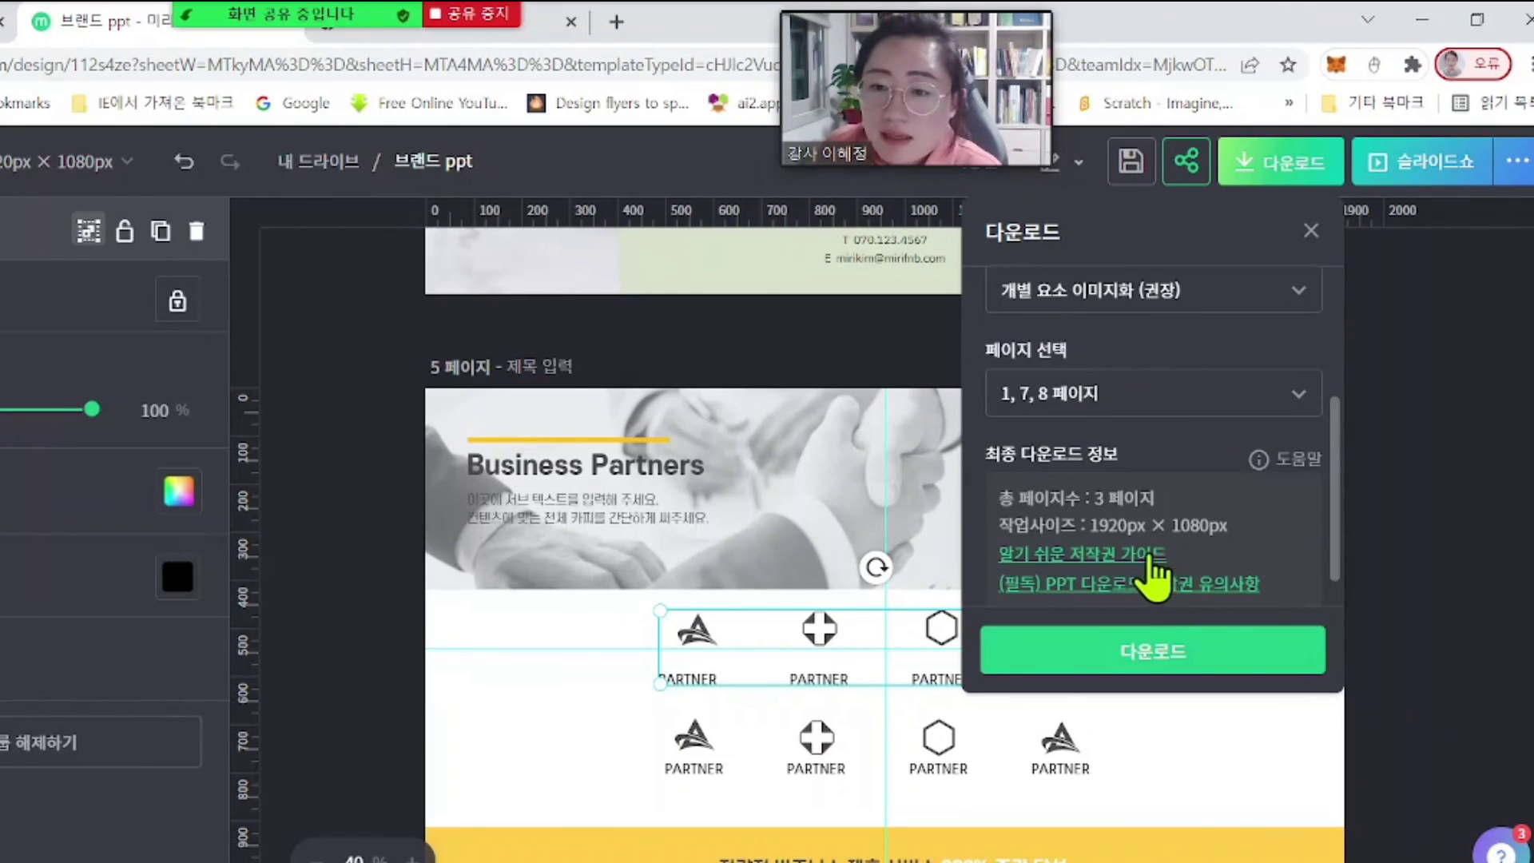
left_click(1144, 406)
left_click(1026, 455)
left_click(1026, 455)
scroll(1122, 623, "down", 3)
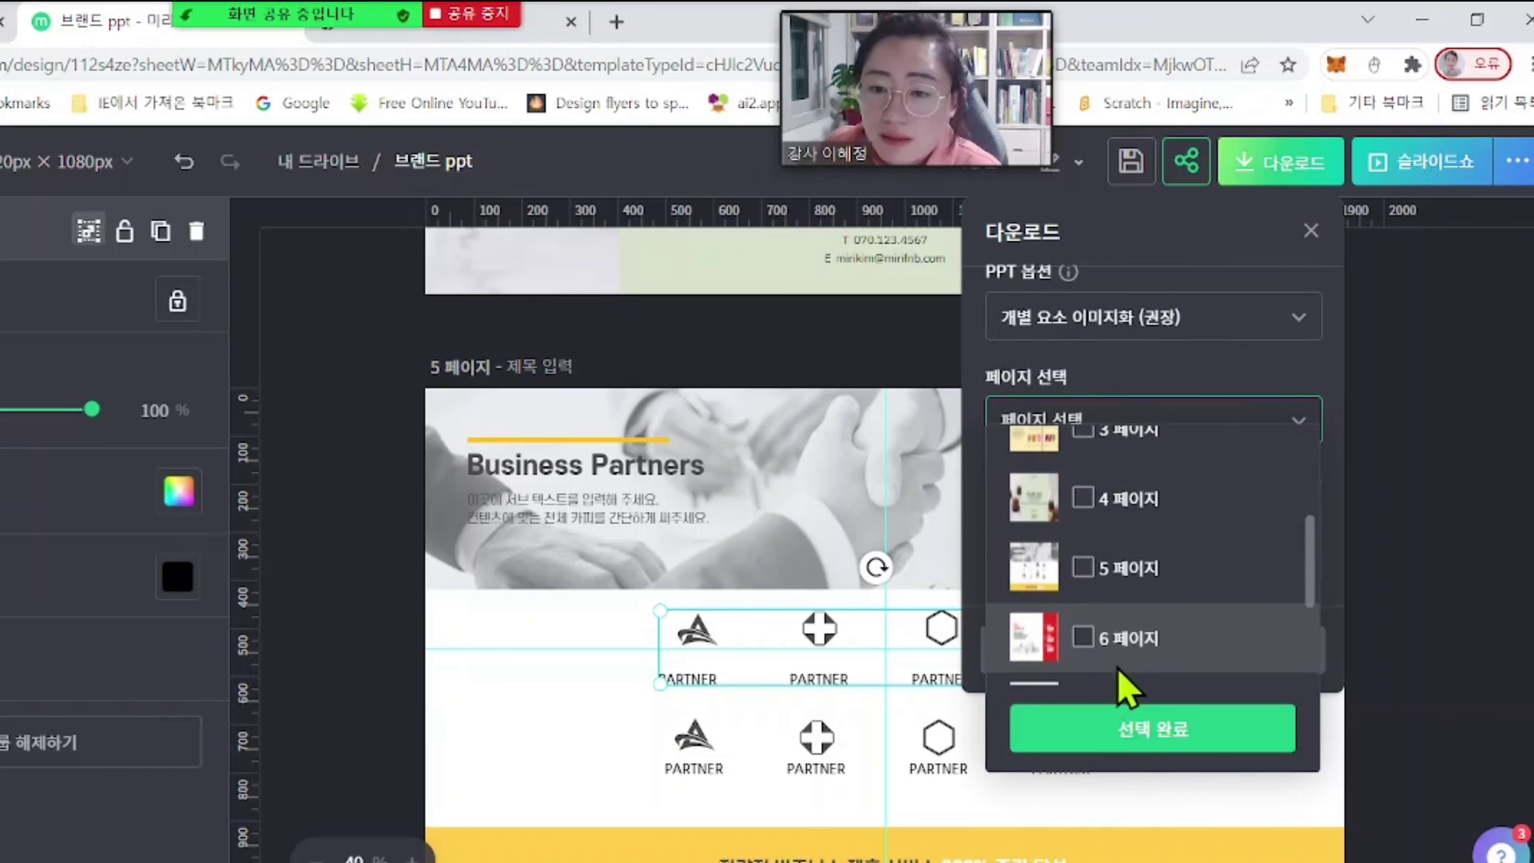
left_click(1084, 567)
left_click(1119, 723)
left_click(1199, 660)
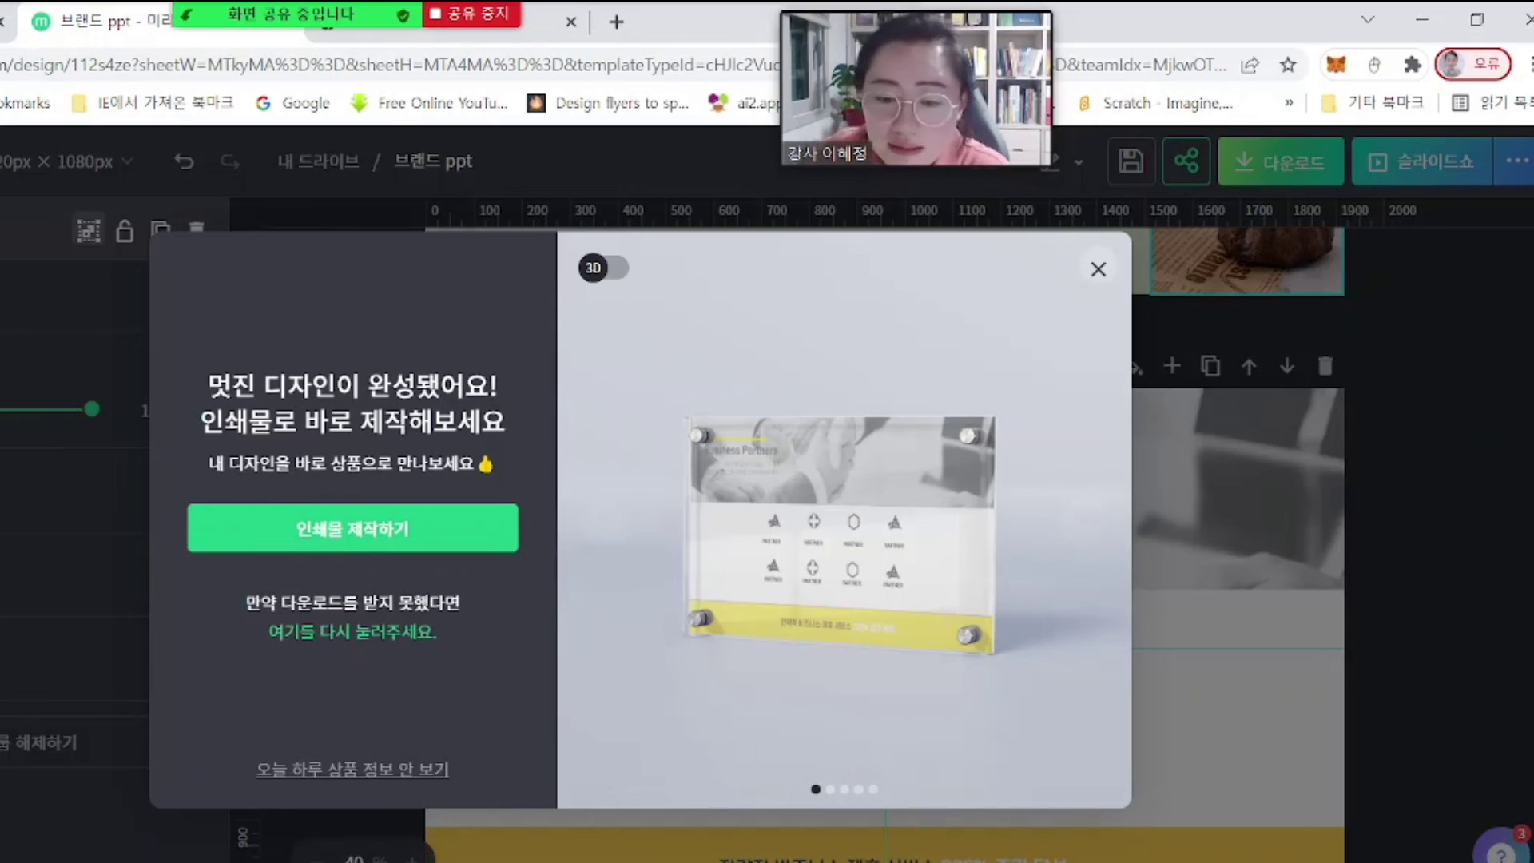
- Open the downloaded 브랜드-ppt file in PowerPoint and share the whole screen in Zoom
left_click(171, 787)
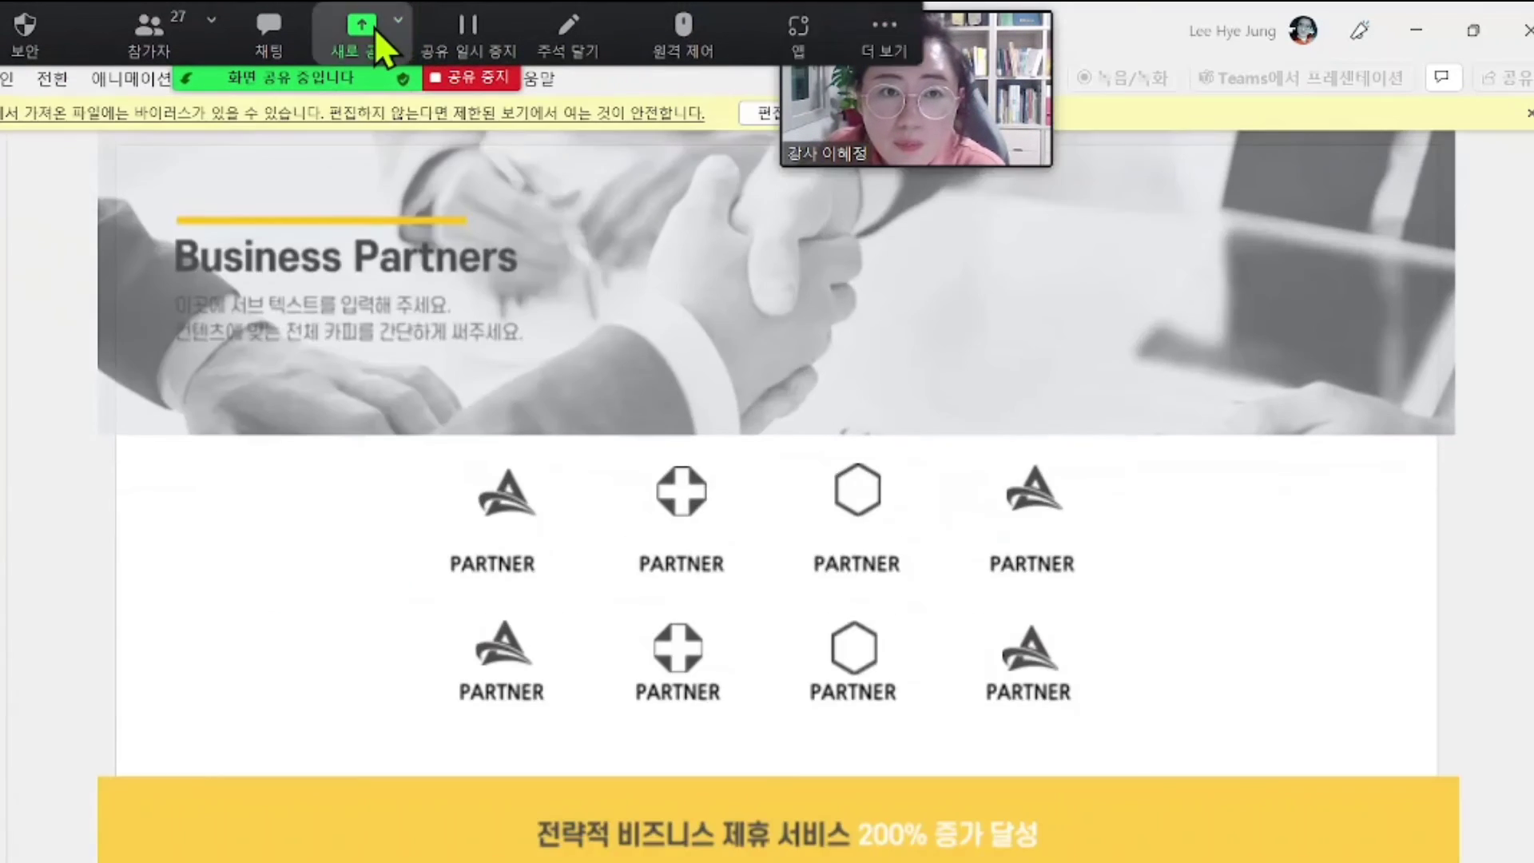
left_click(374, 27)
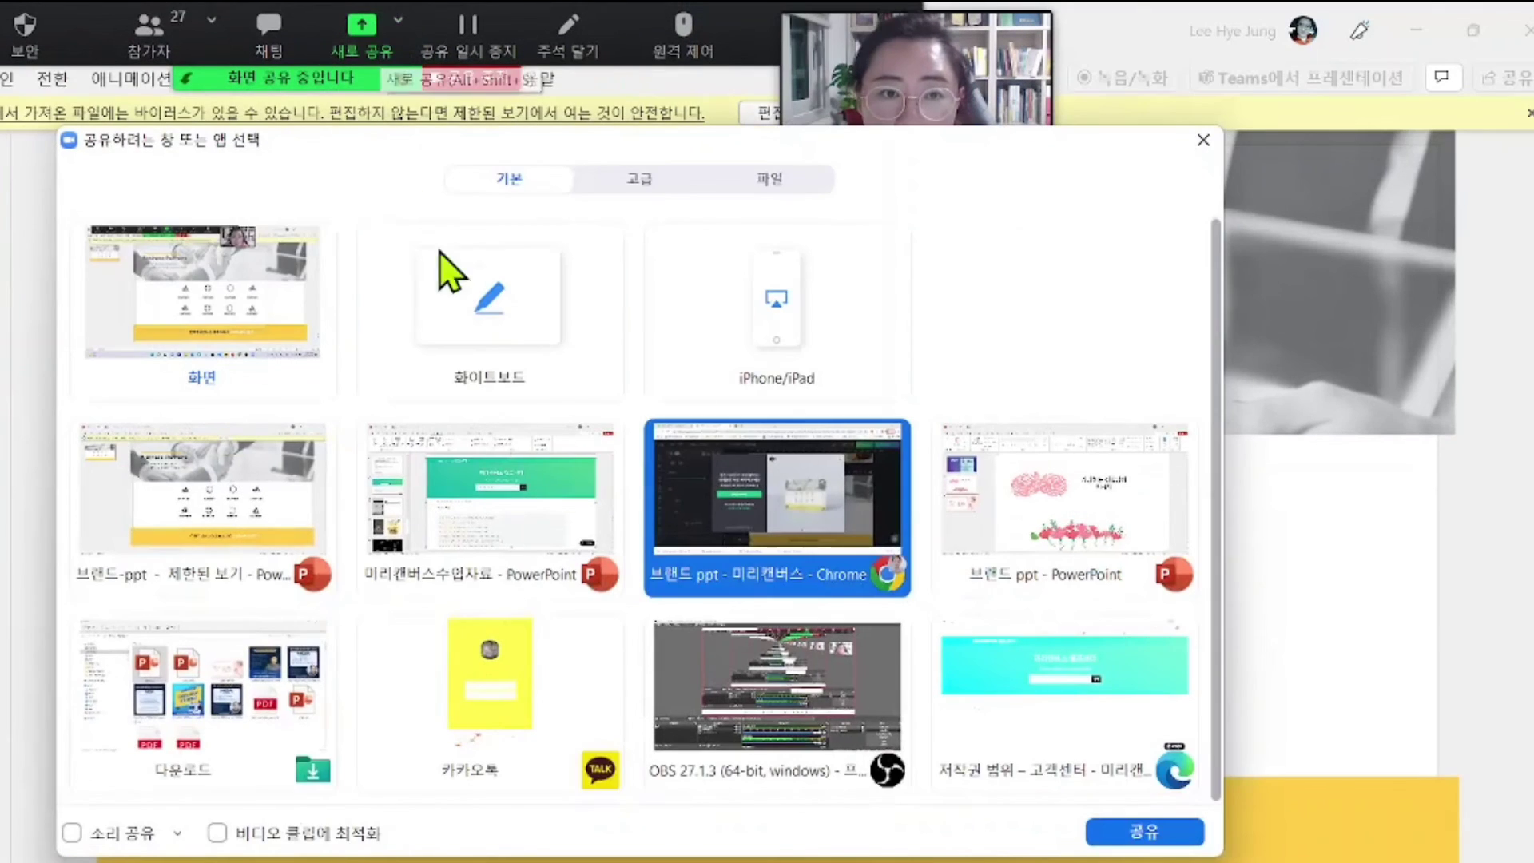
left_click(279, 333)
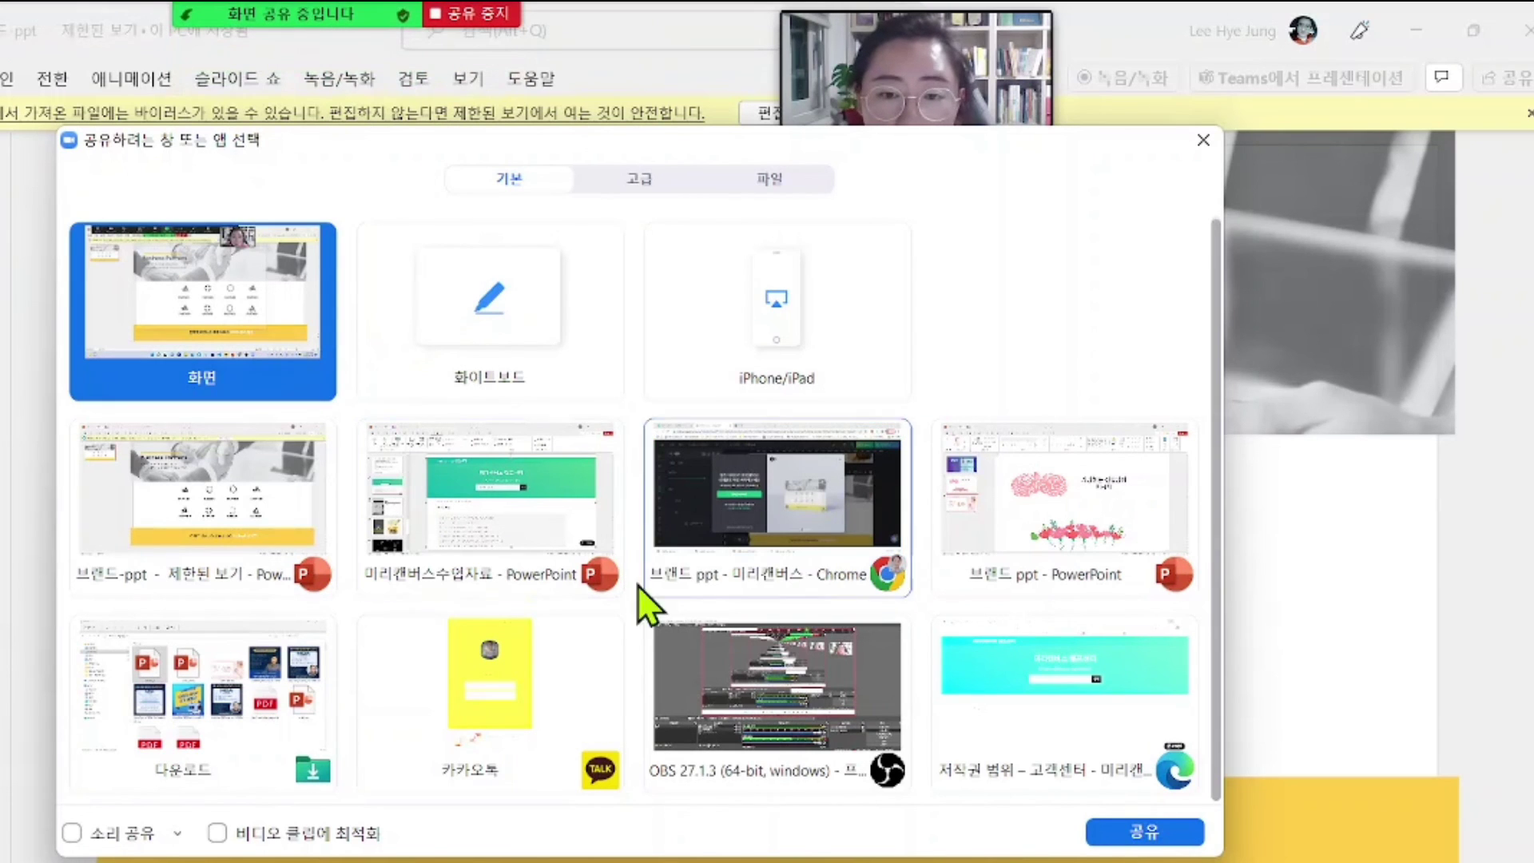
left_click(1144, 832)
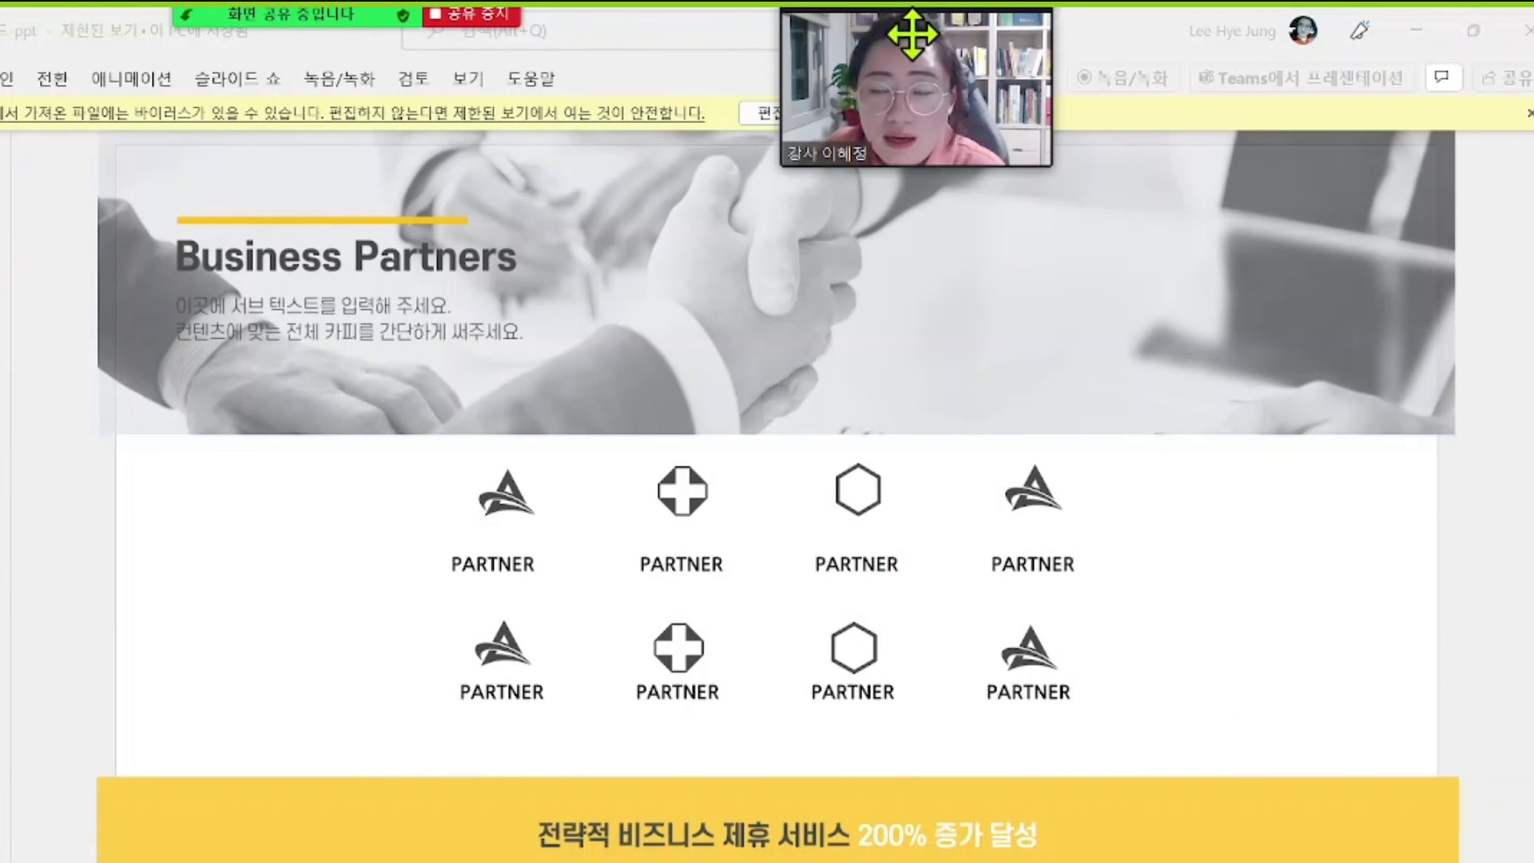
- Enable editing of the downloaded file and move the grouped top row of partner logos toward the slide's left side
left_click_drag(895, 31, 1077, 16)
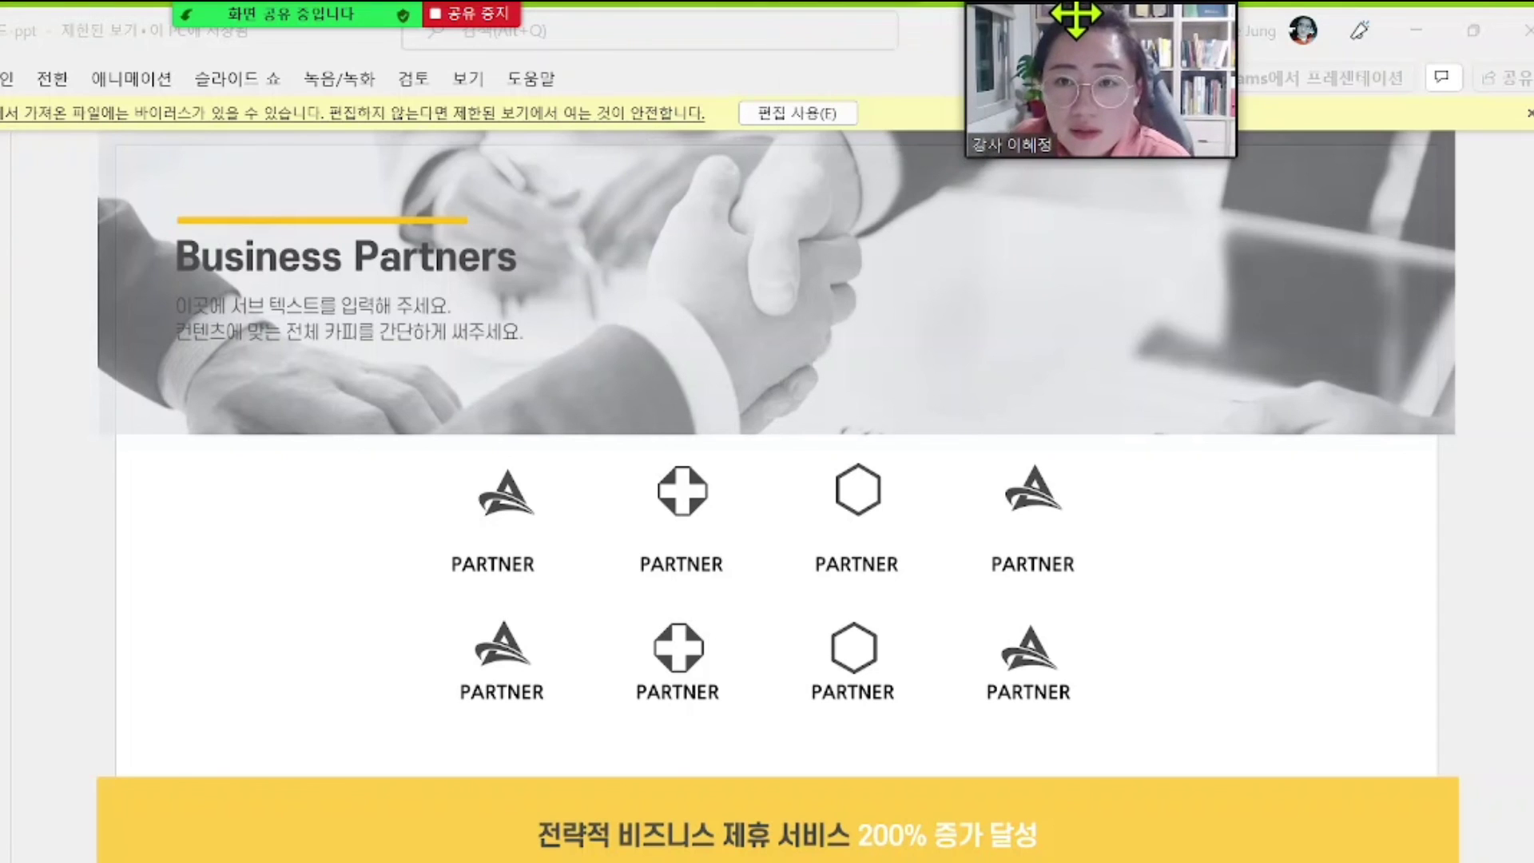
left_click(812, 119)
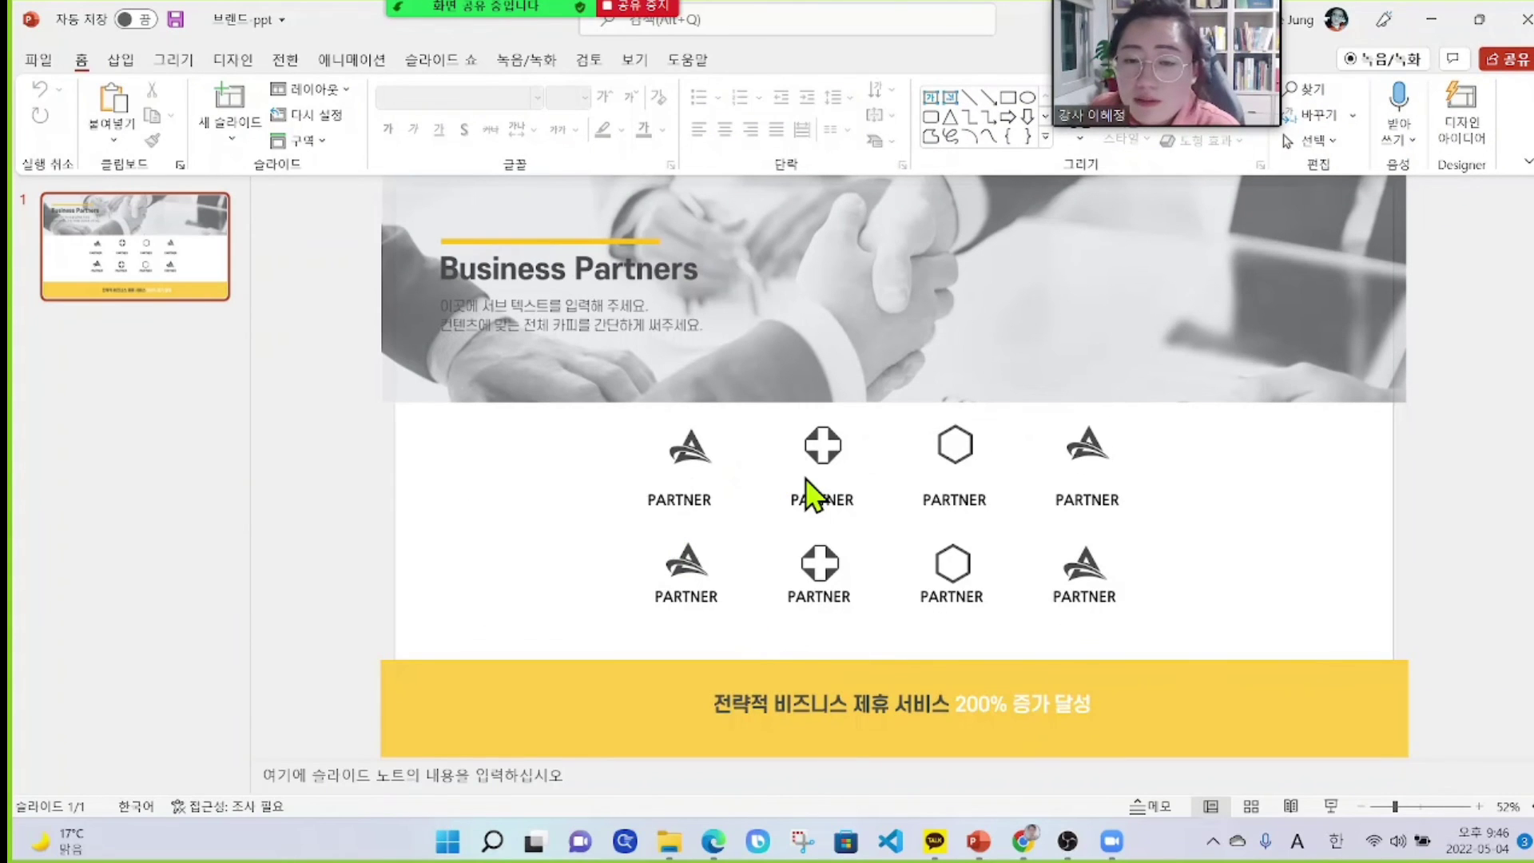
left_click(692, 462)
left_click(703, 479)
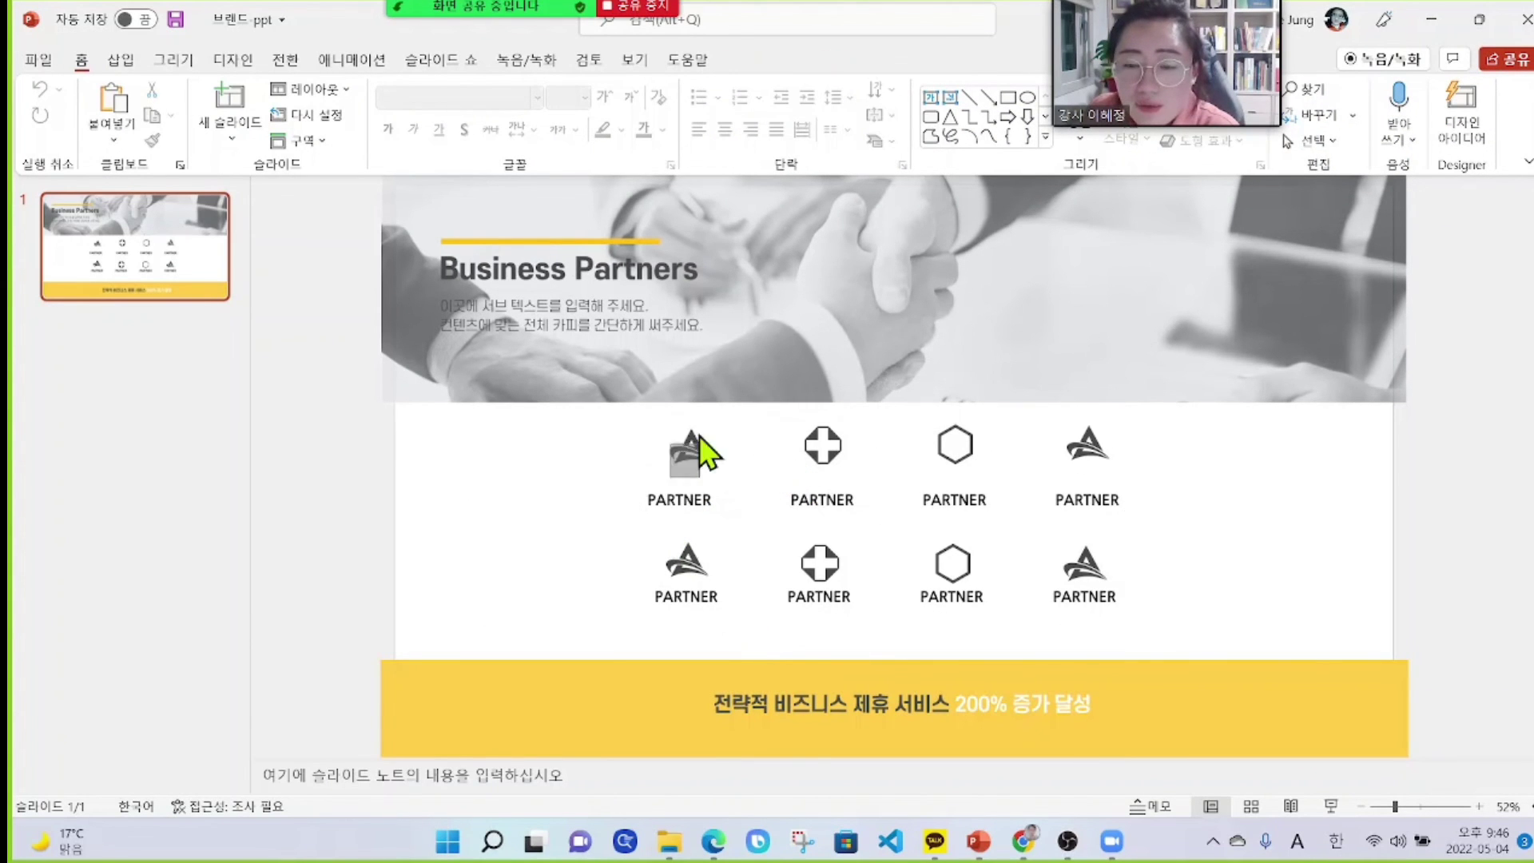
left_click(823, 463)
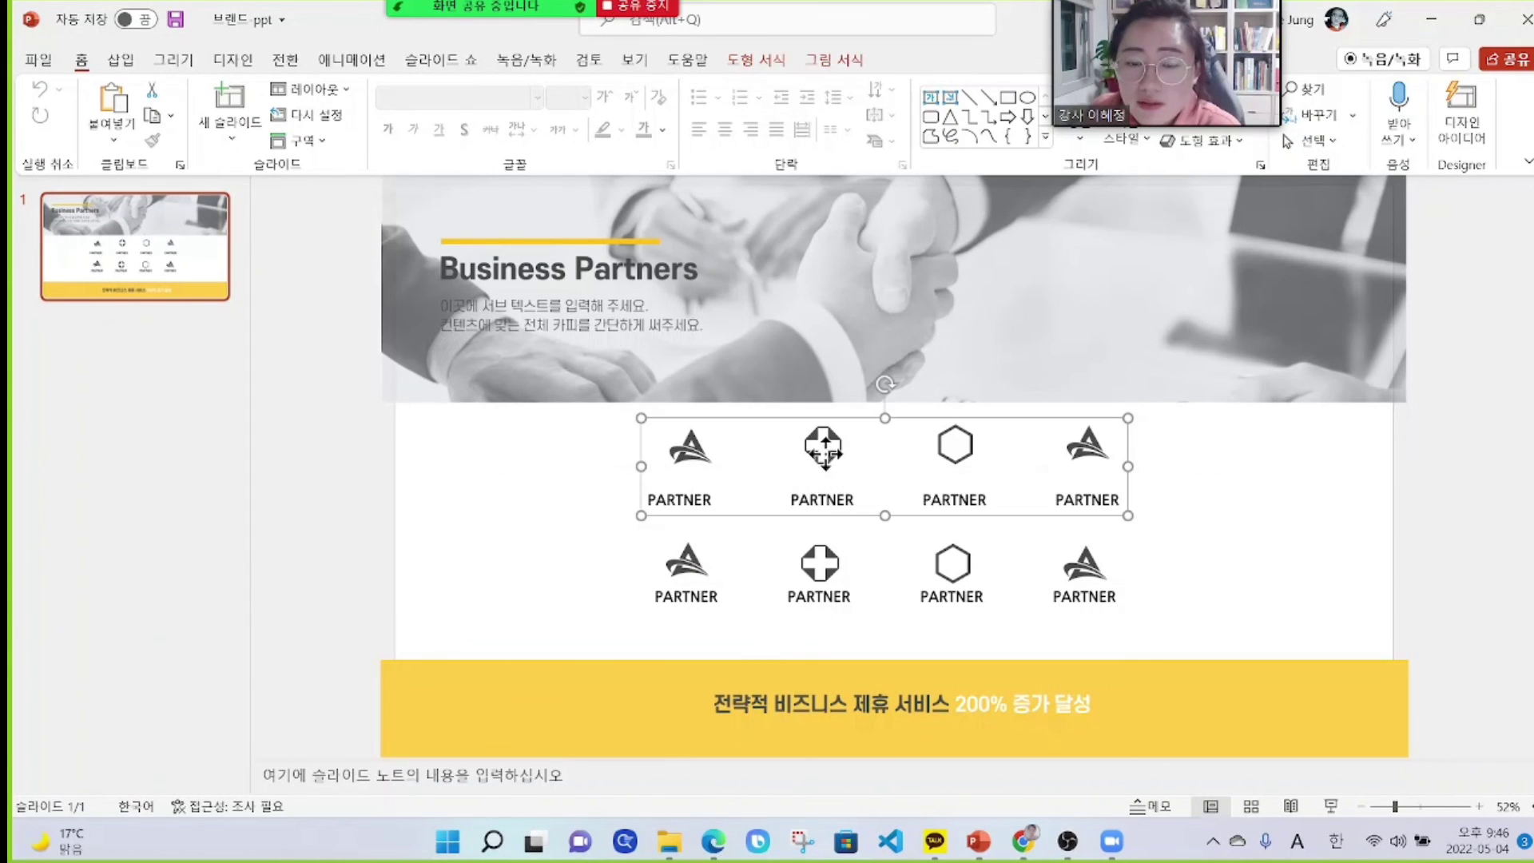
left_click_drag(823, 464, 744, 442)
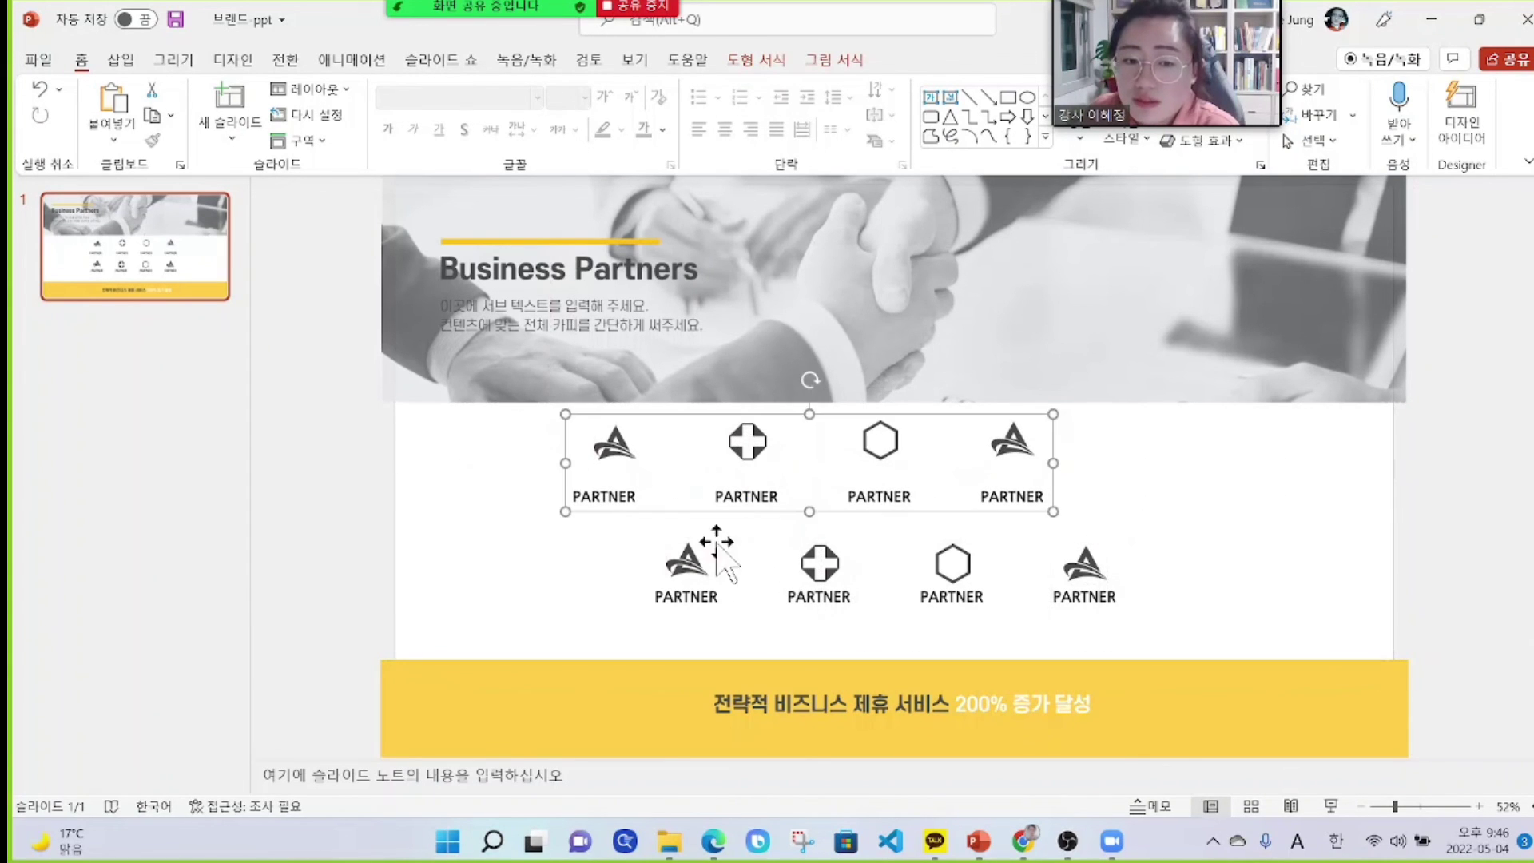
- Move the ungrouped second-row logos and PARTNER labels individually down and to the left on the slide
left_click_drag(681, 561, 551, 593)
left_click_drag(687, 598, 563, 639)
left_click_drag(820, 564, 741, 629)
left_click_drag(953, 564, 880, 629)
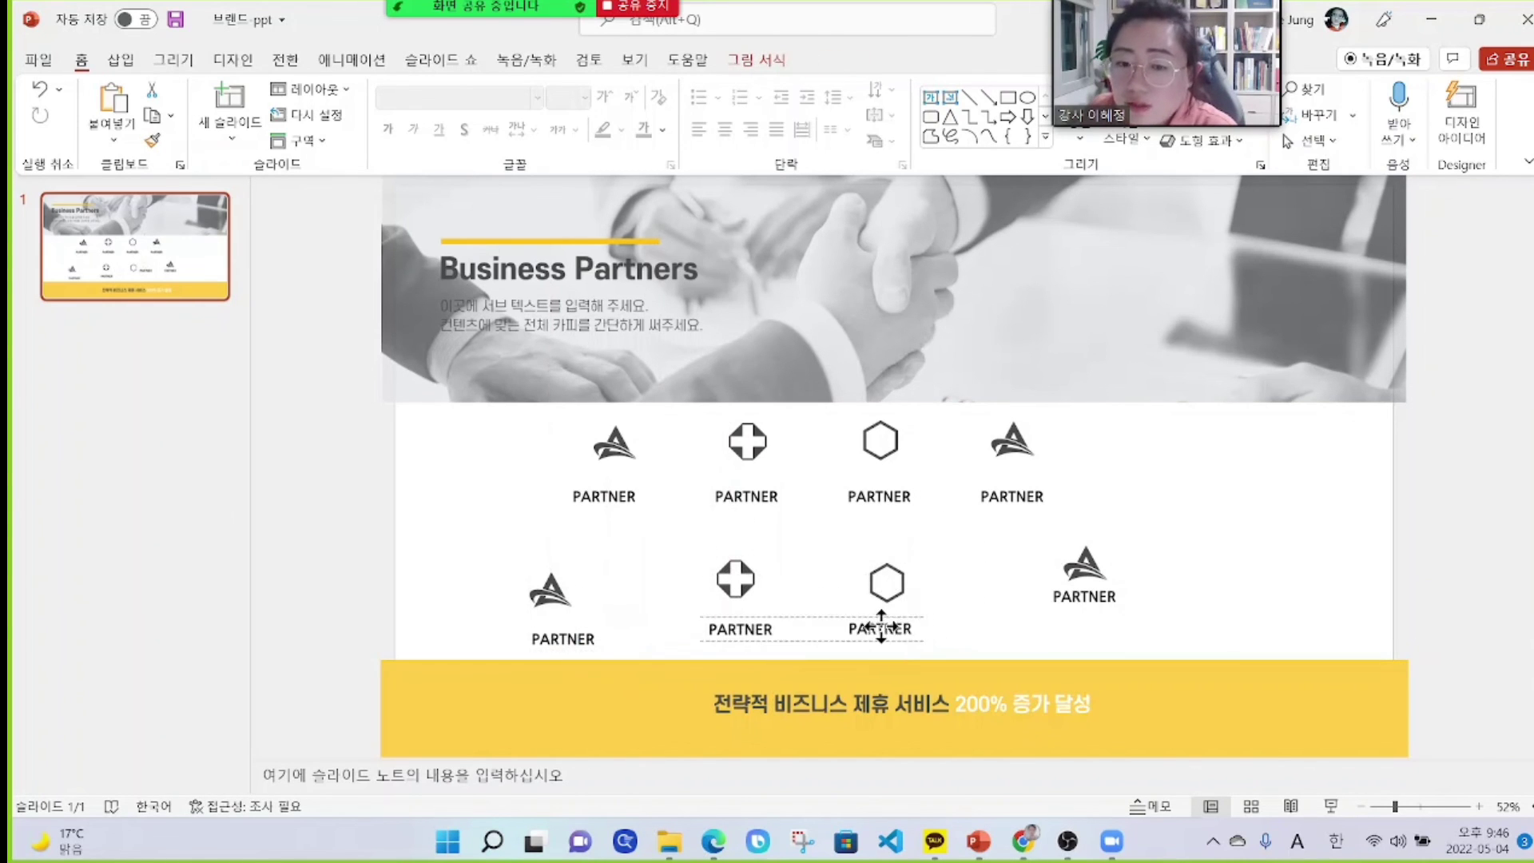
left_click_drag(1085, 566, 1027, 616)
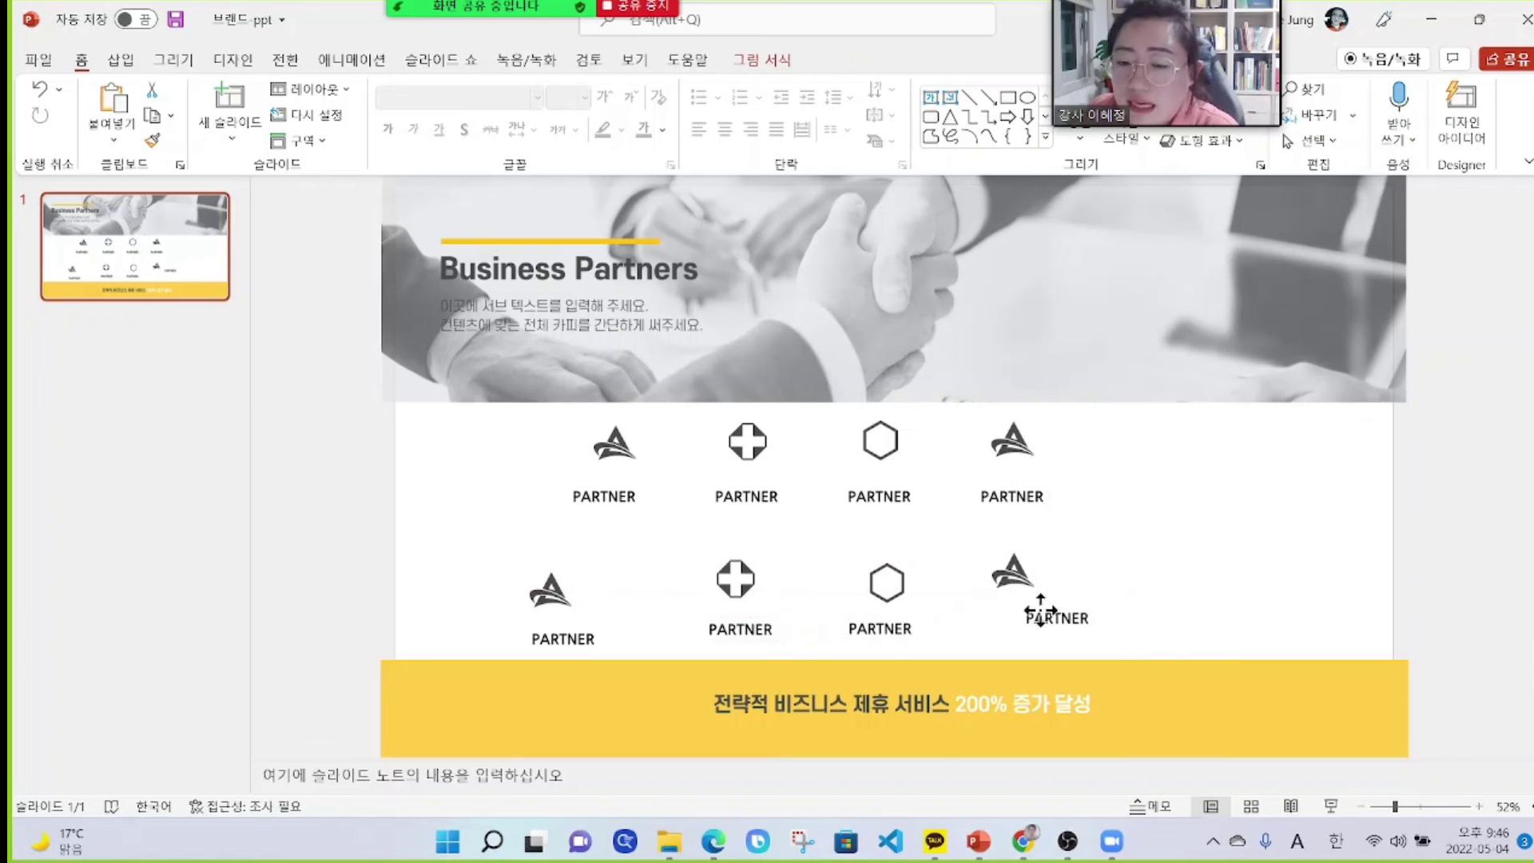
- Apply the 나타내기 animation to the grouped top row and try it on the second row's first logo
left_click(612, 453)
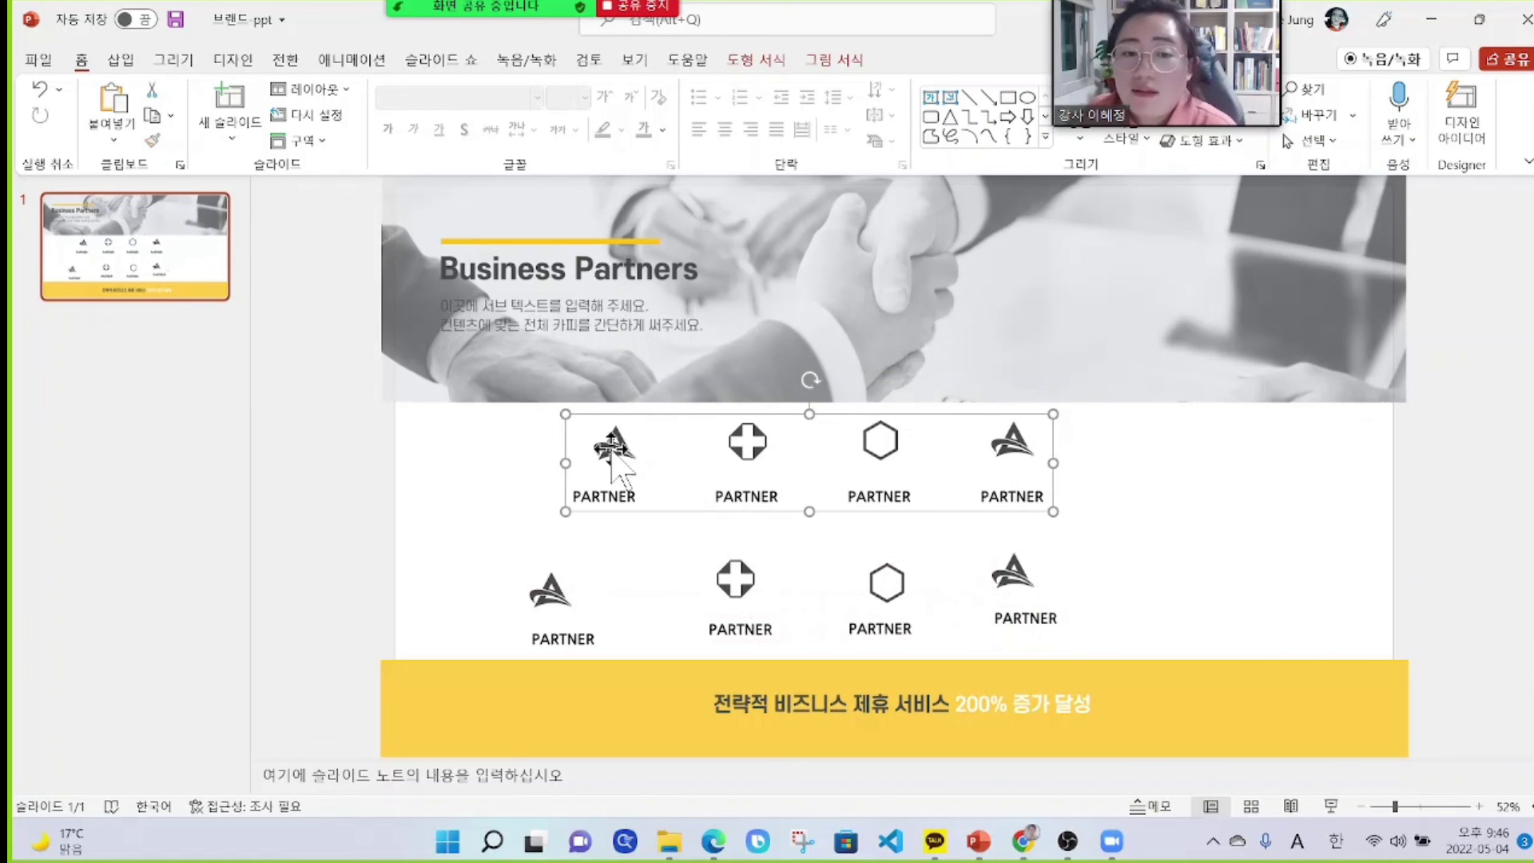
left_click(381, 59)
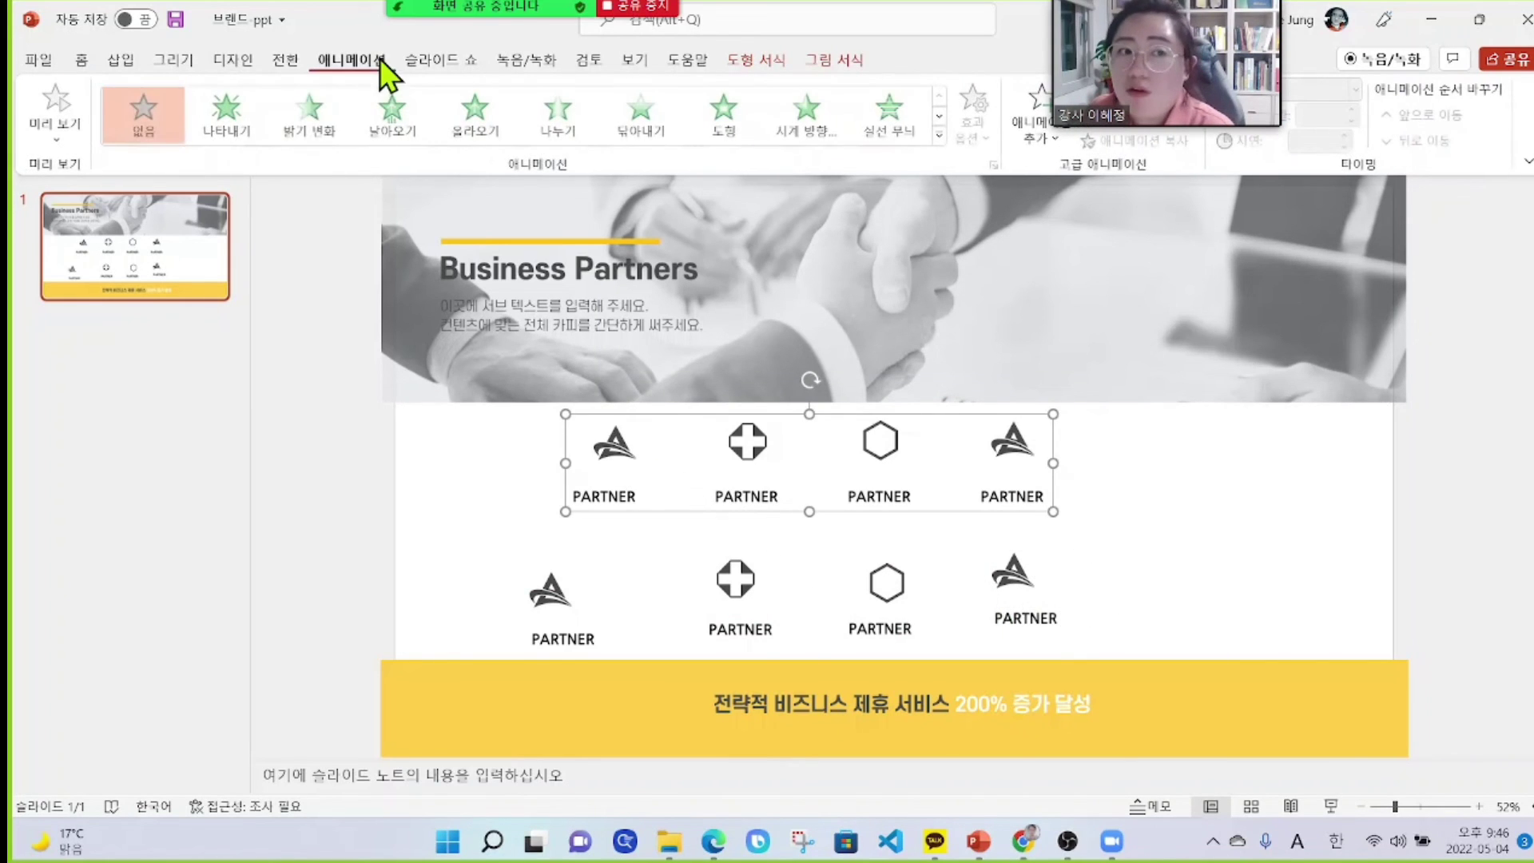
left_click(224, 116)
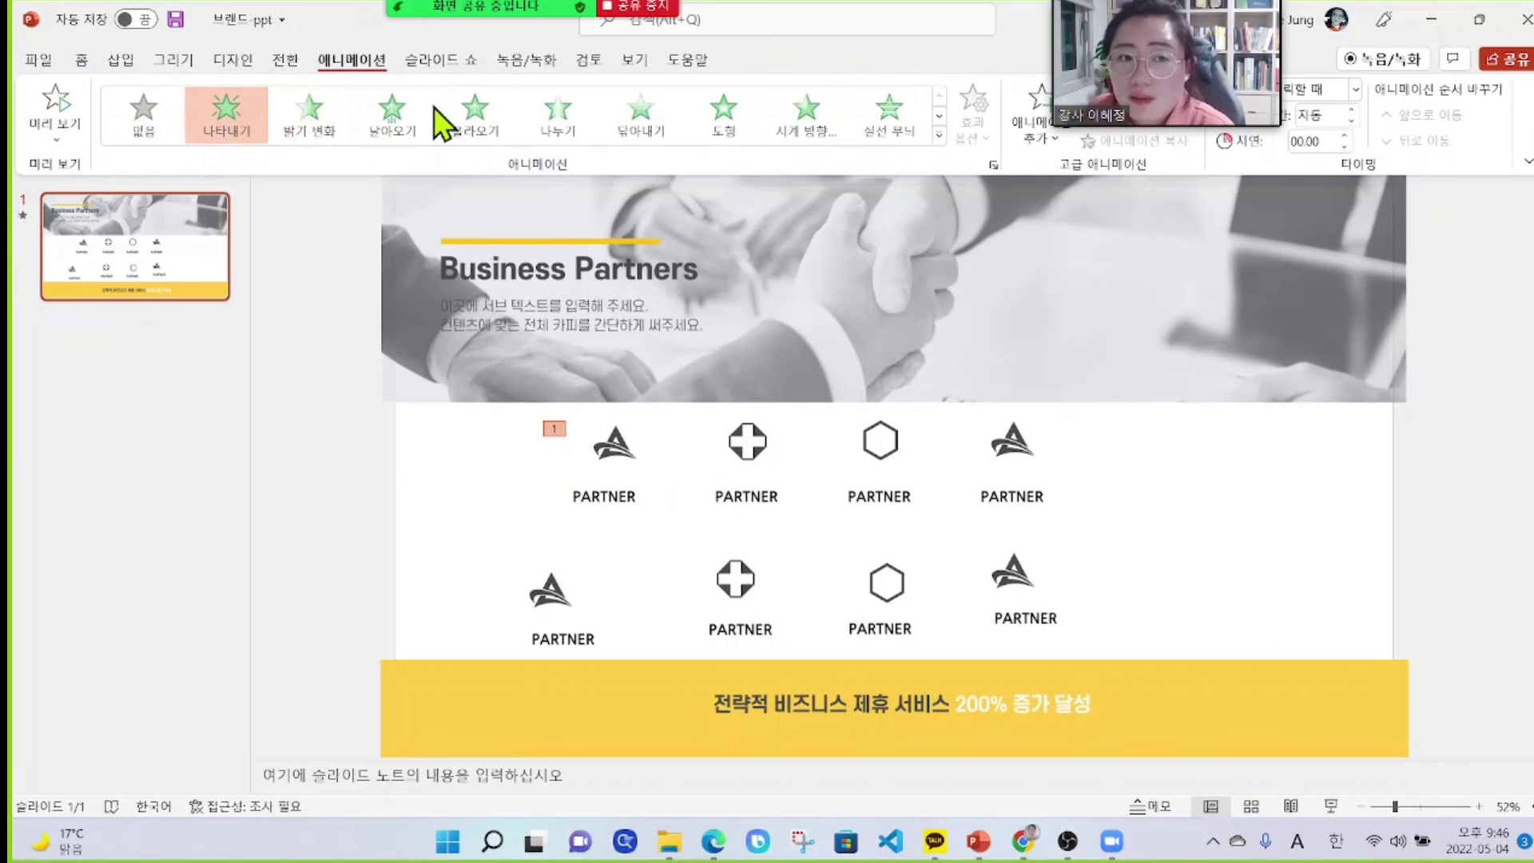
left_click(563, 605)
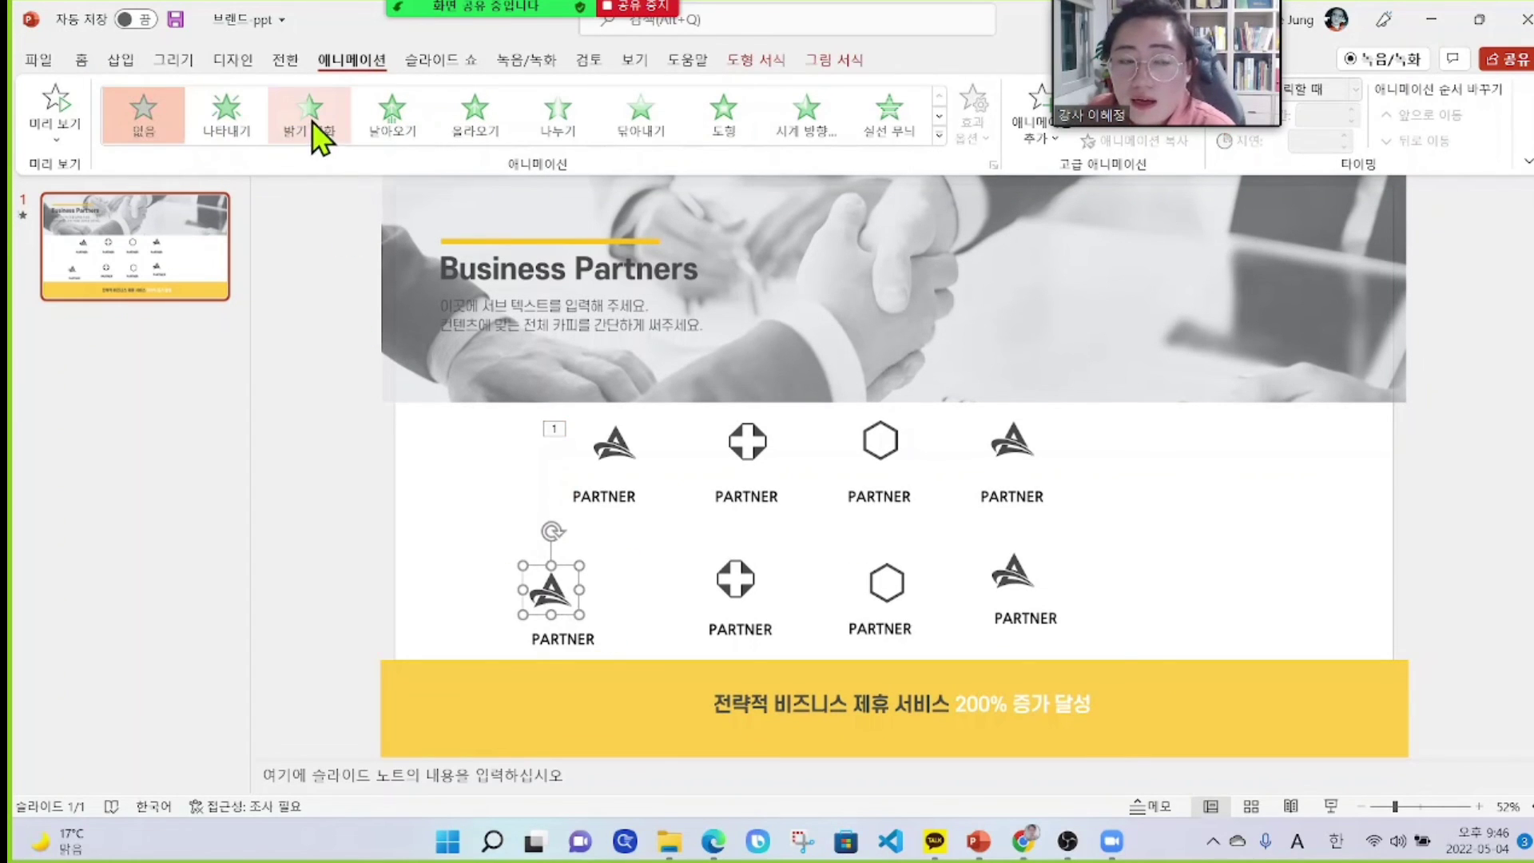
left_click(257, 132)
- Play the slide show from the current slide to check the animation, and exit back to editing
left_click(435, 60)
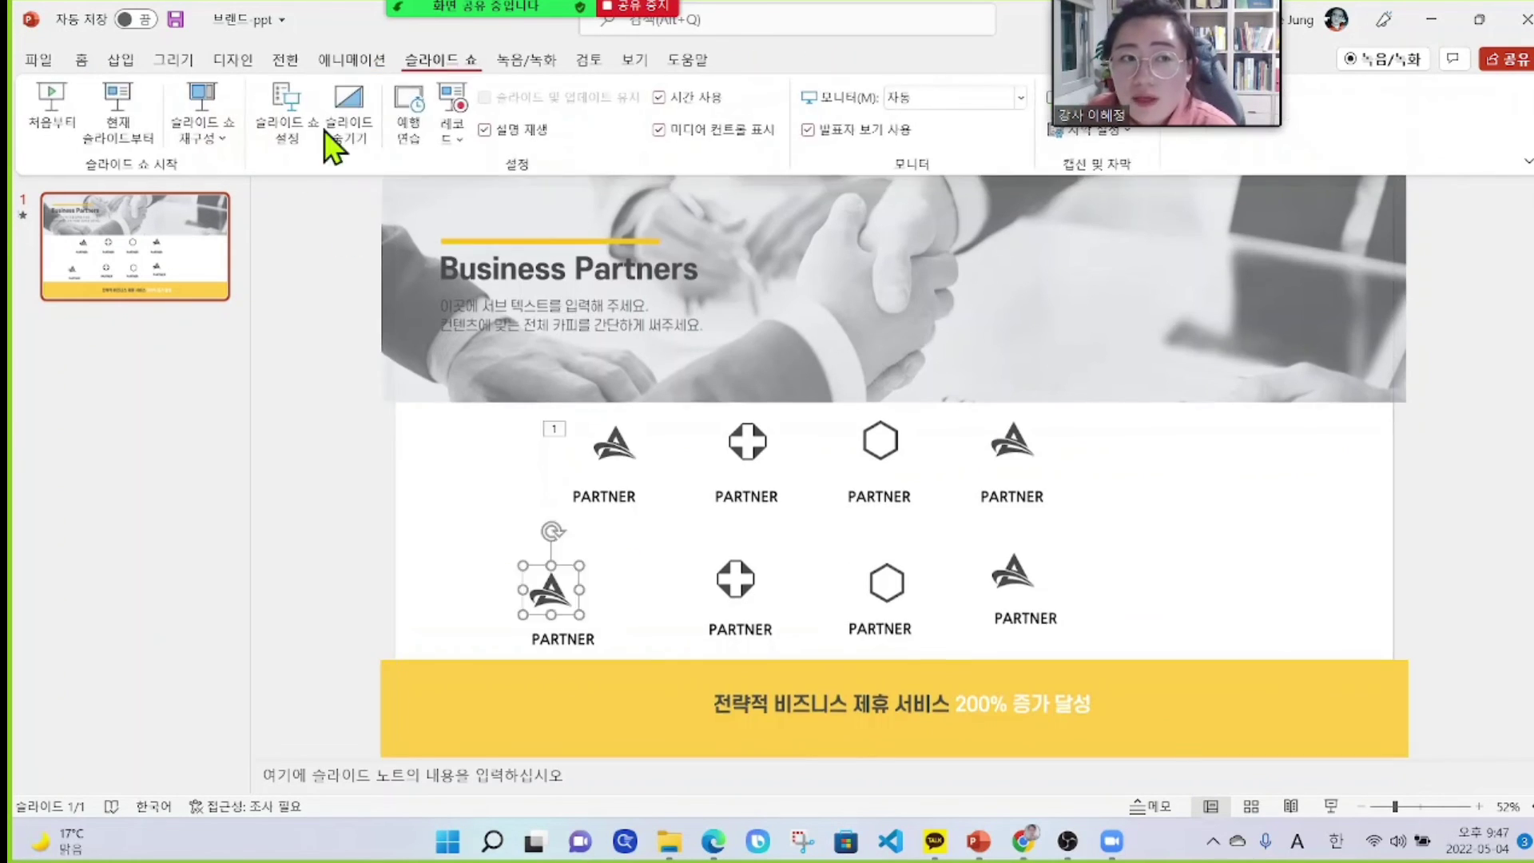
left_click(111, 115)
left_click(1167, 494)
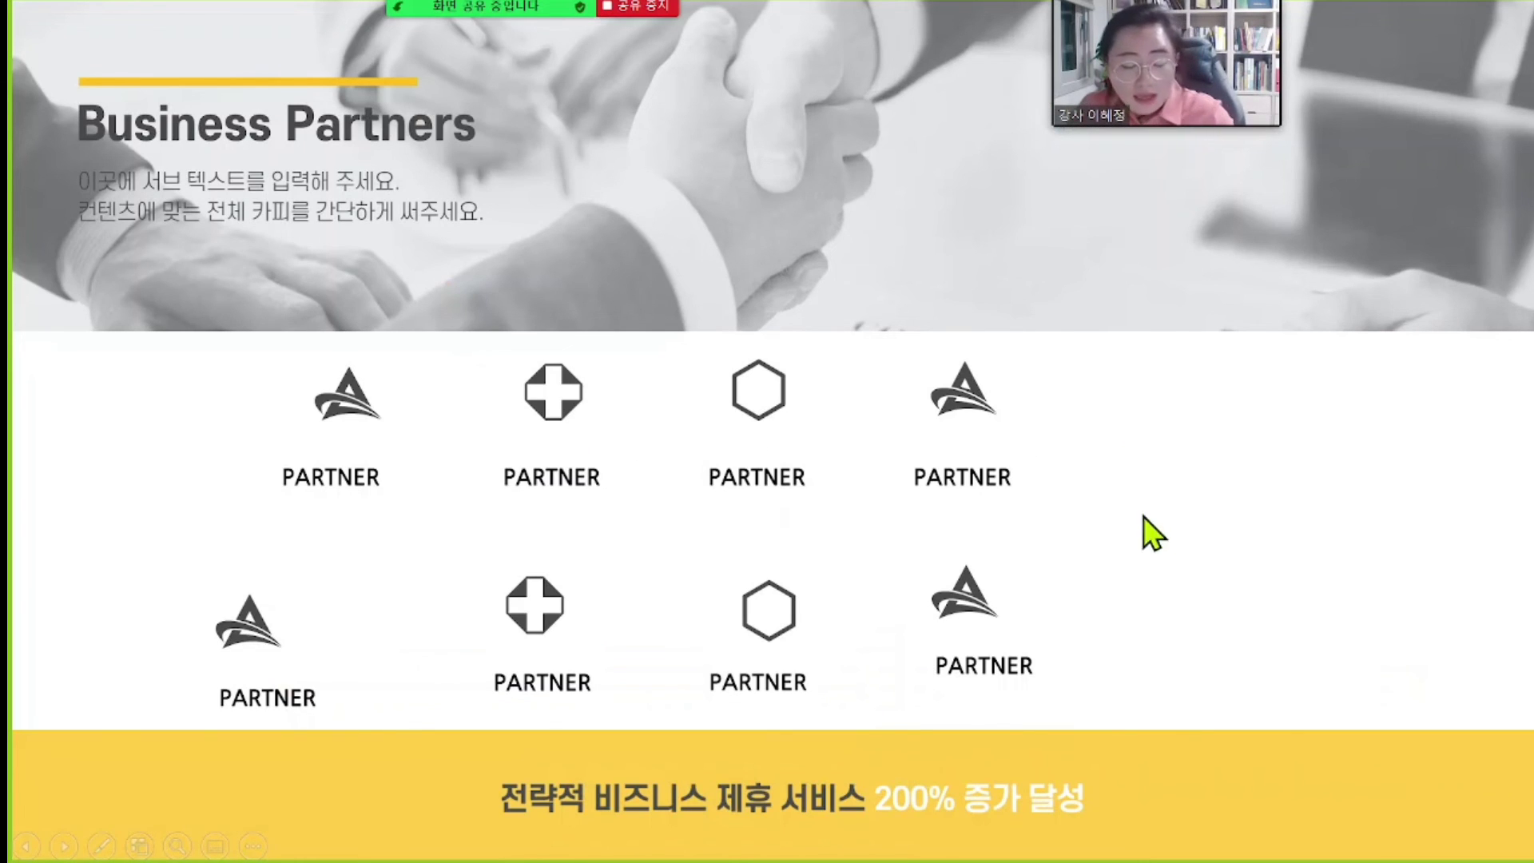
key("Escape")
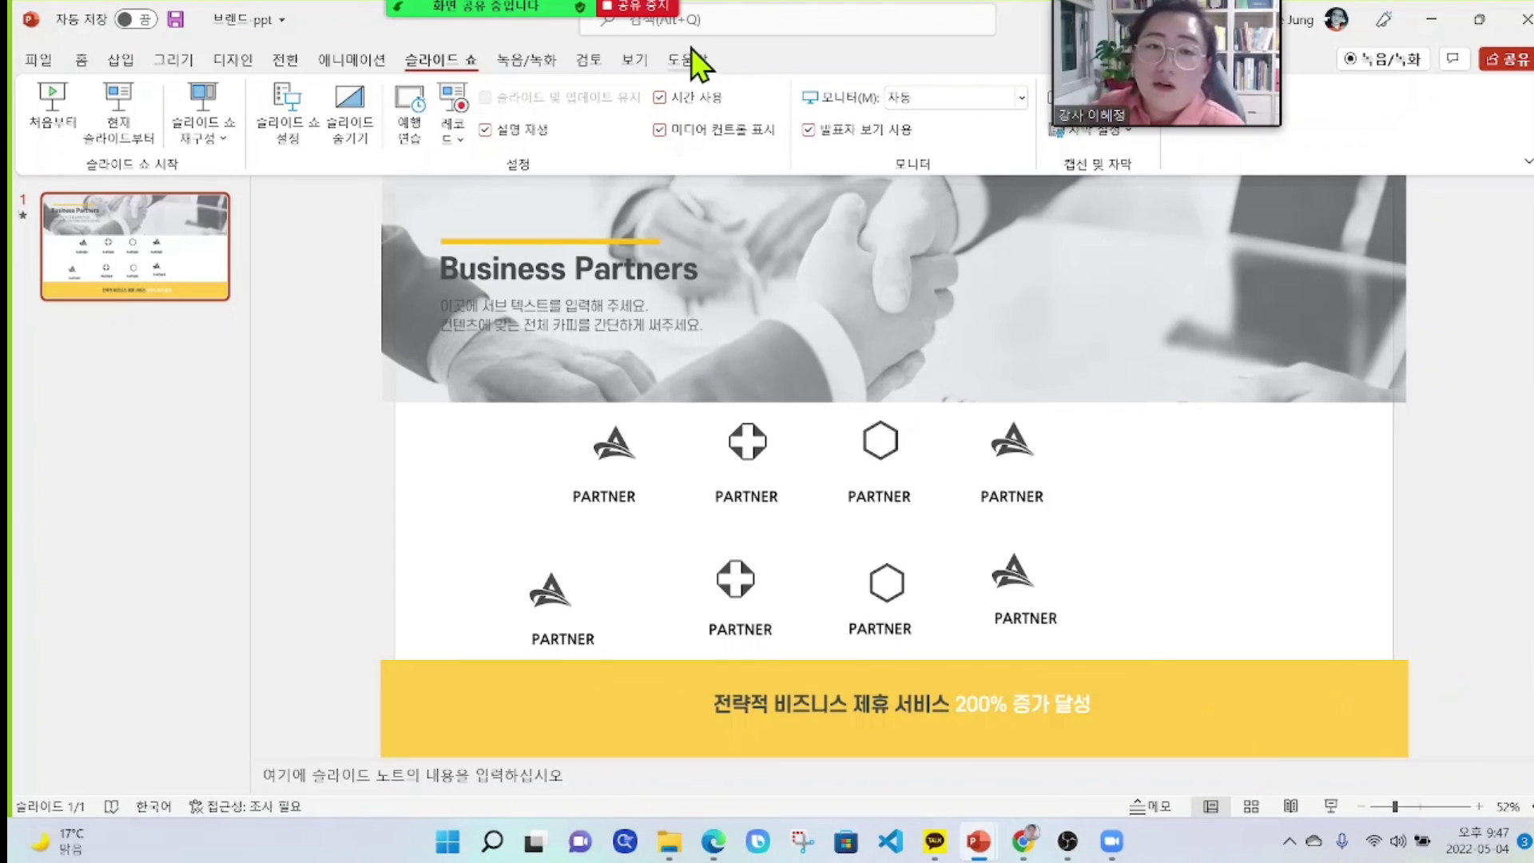